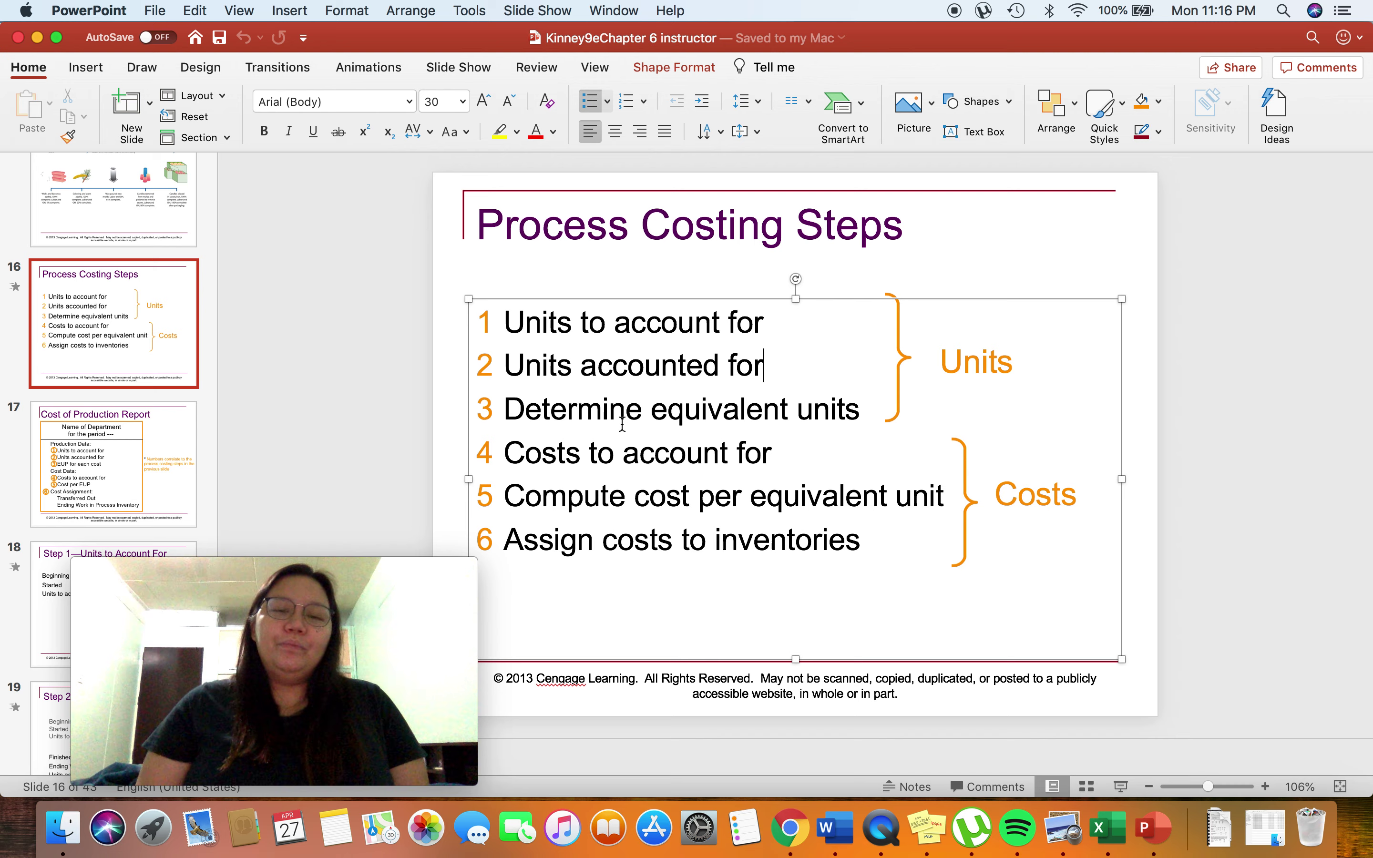
Step: Minimize the PowerPoint presentation to work with the problem screenshot and the blank Excel workbook
{"action": "left_click", "coordinate": [570, 372]}
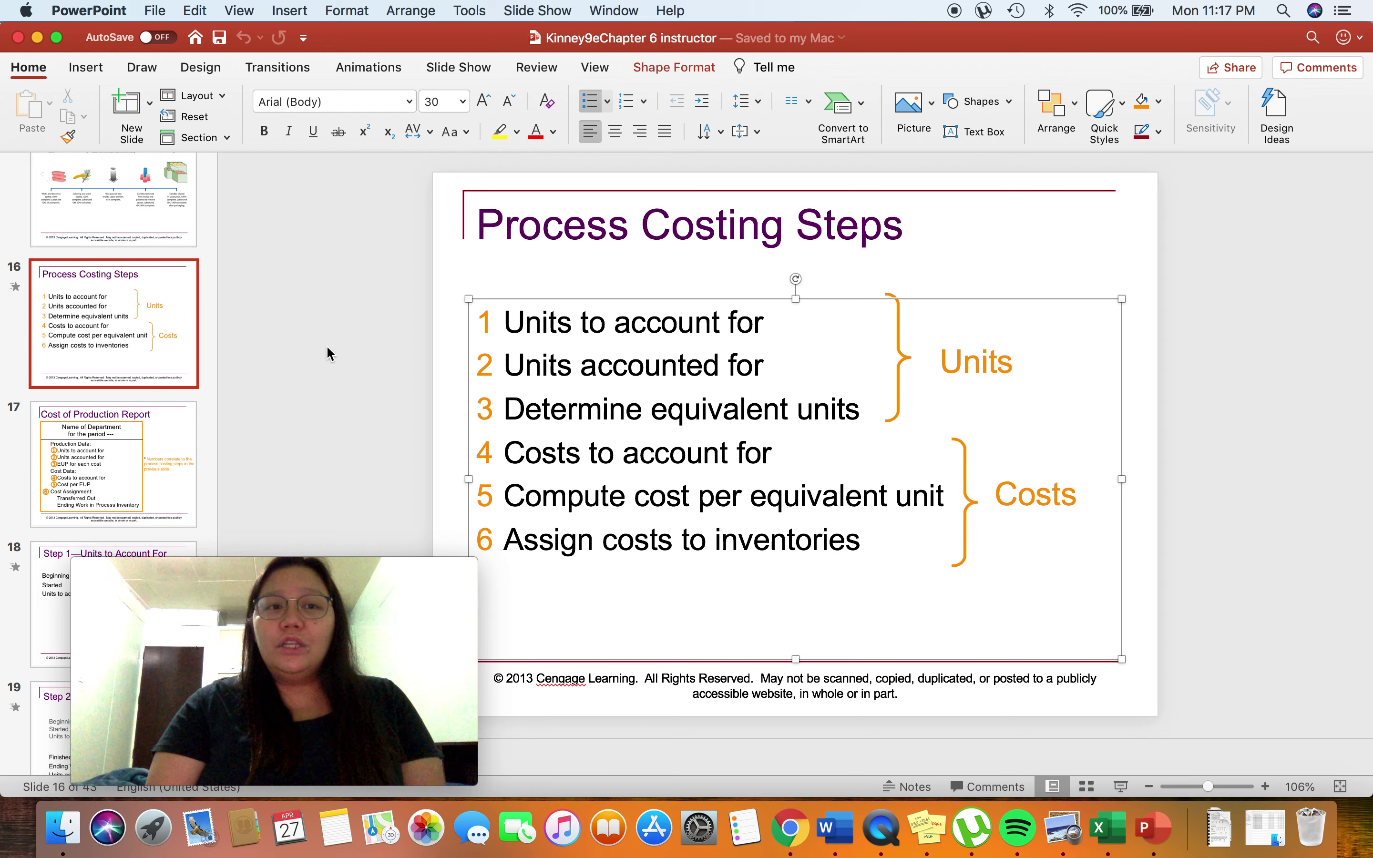
{"action": "left_click", "coordinate": [37, 38]}
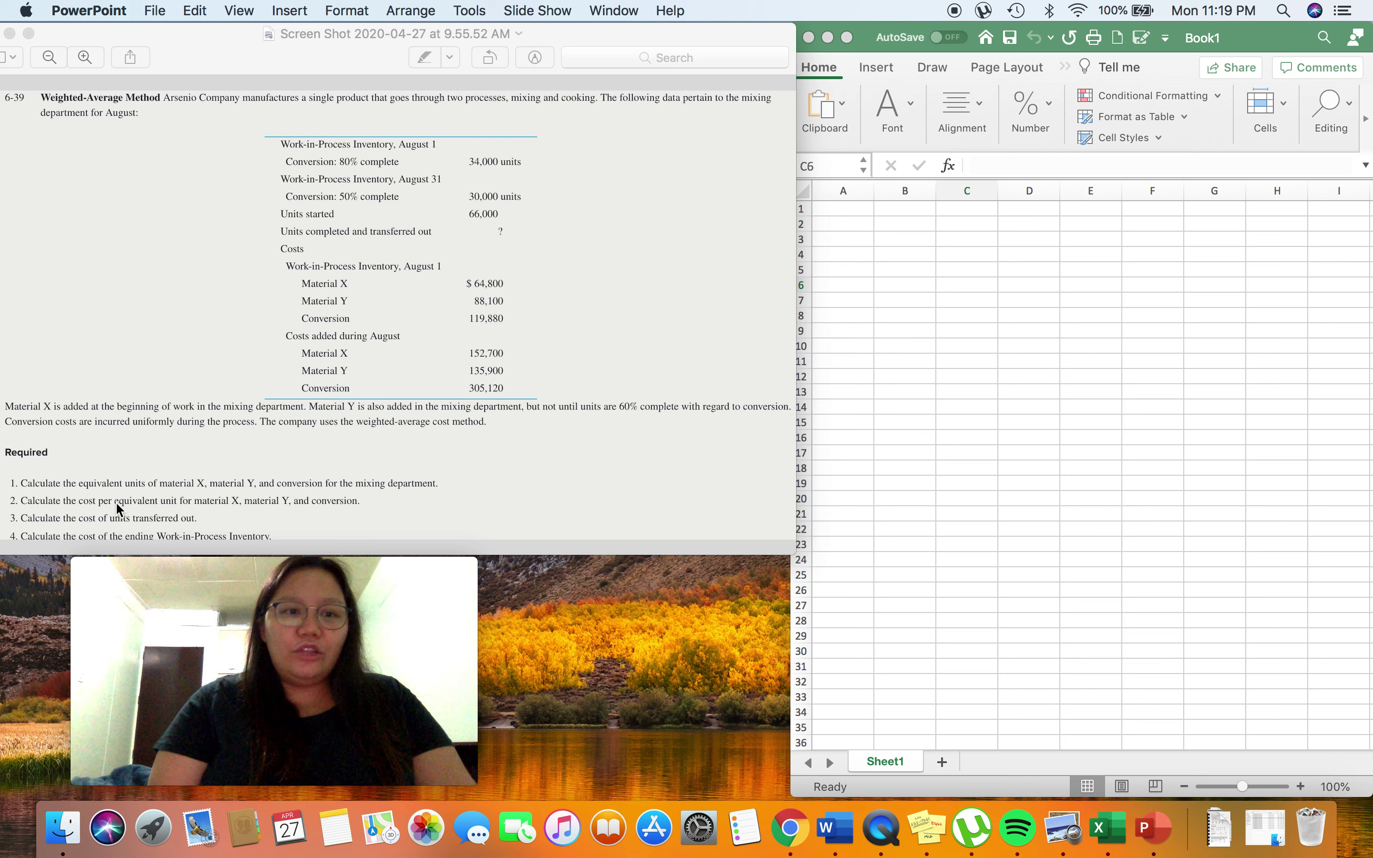
{"action": "mouse_move", "coordinate": [204, 597]}
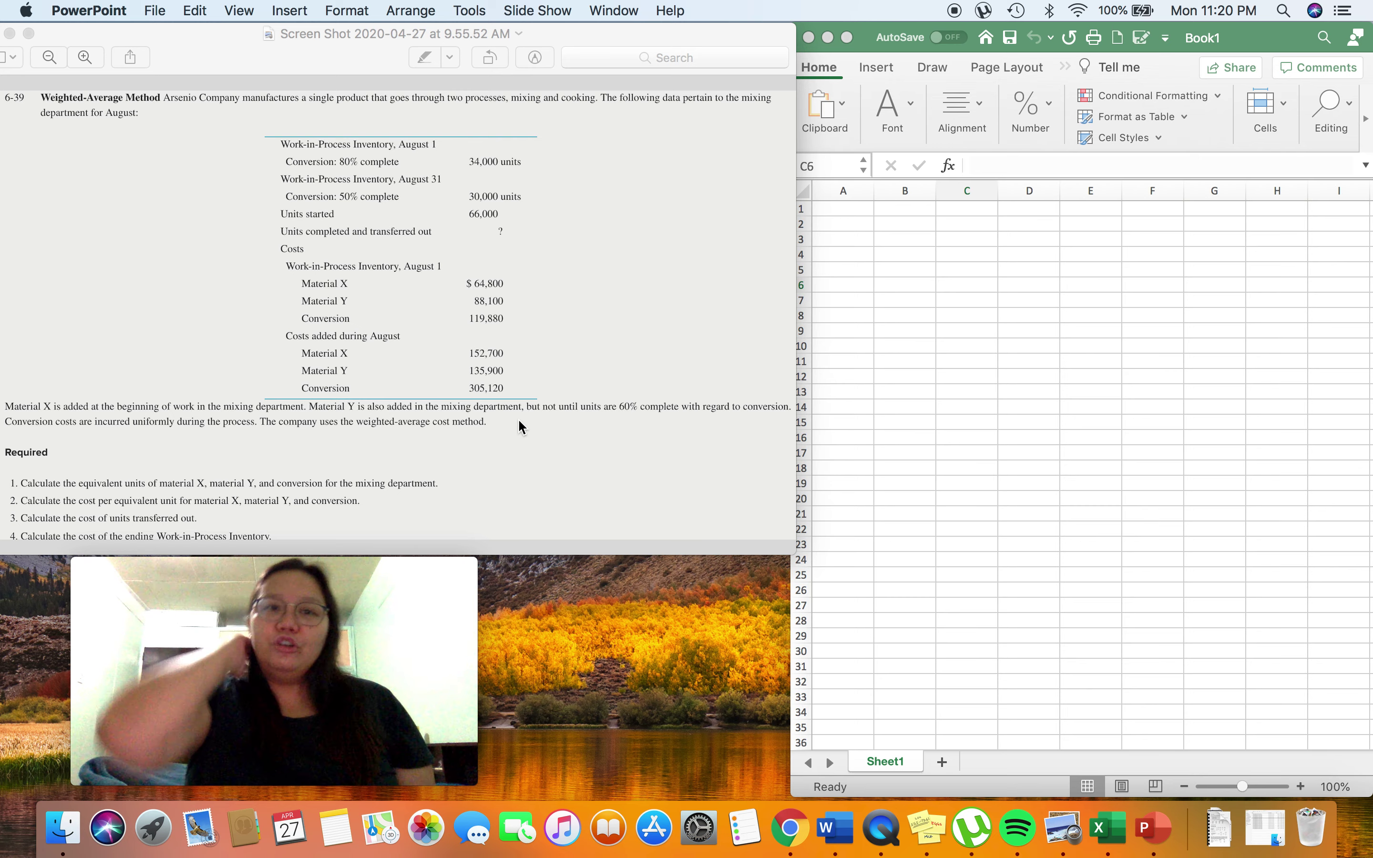
Step: In the blank Excel sheet, enter the label BI in A1 and the beginning inventory units, 34000, in B1
{"action": "left_click", "coordinate": [845, 209]}
{"action": "left_click", "coordinate": [847, 210]}
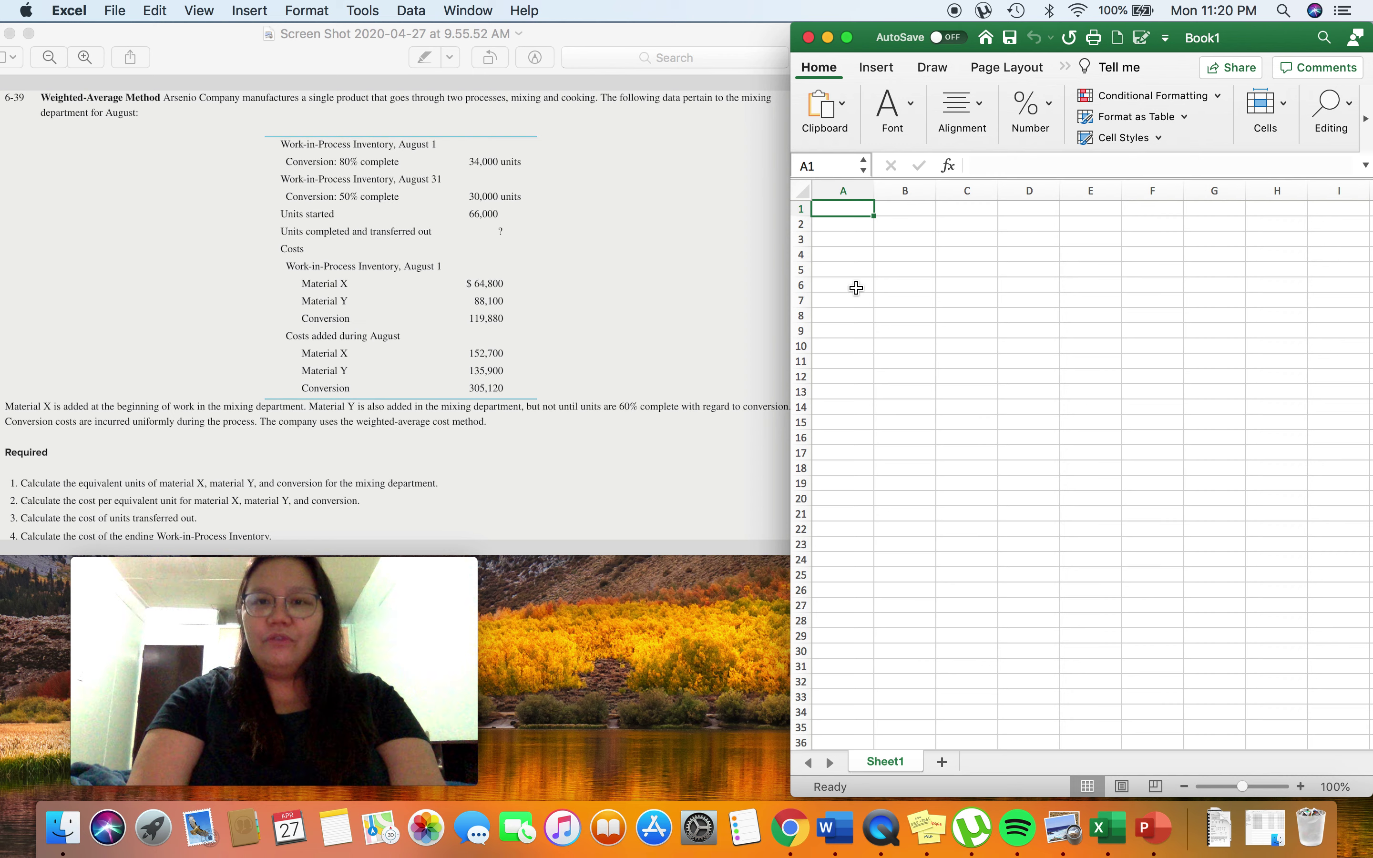
{"action": "type", "text": "BI"}
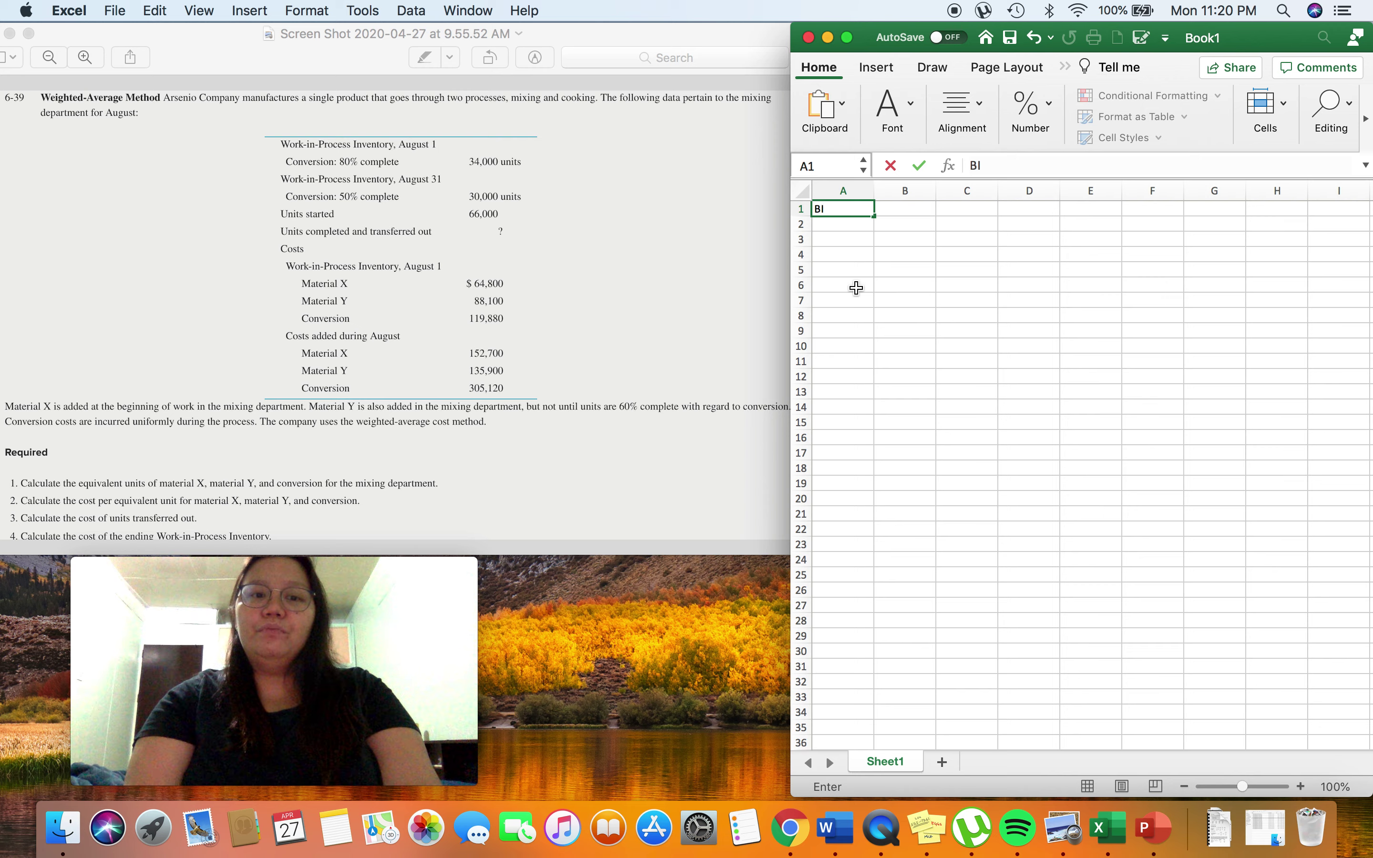
{"action": "key", "text": "Tab"}
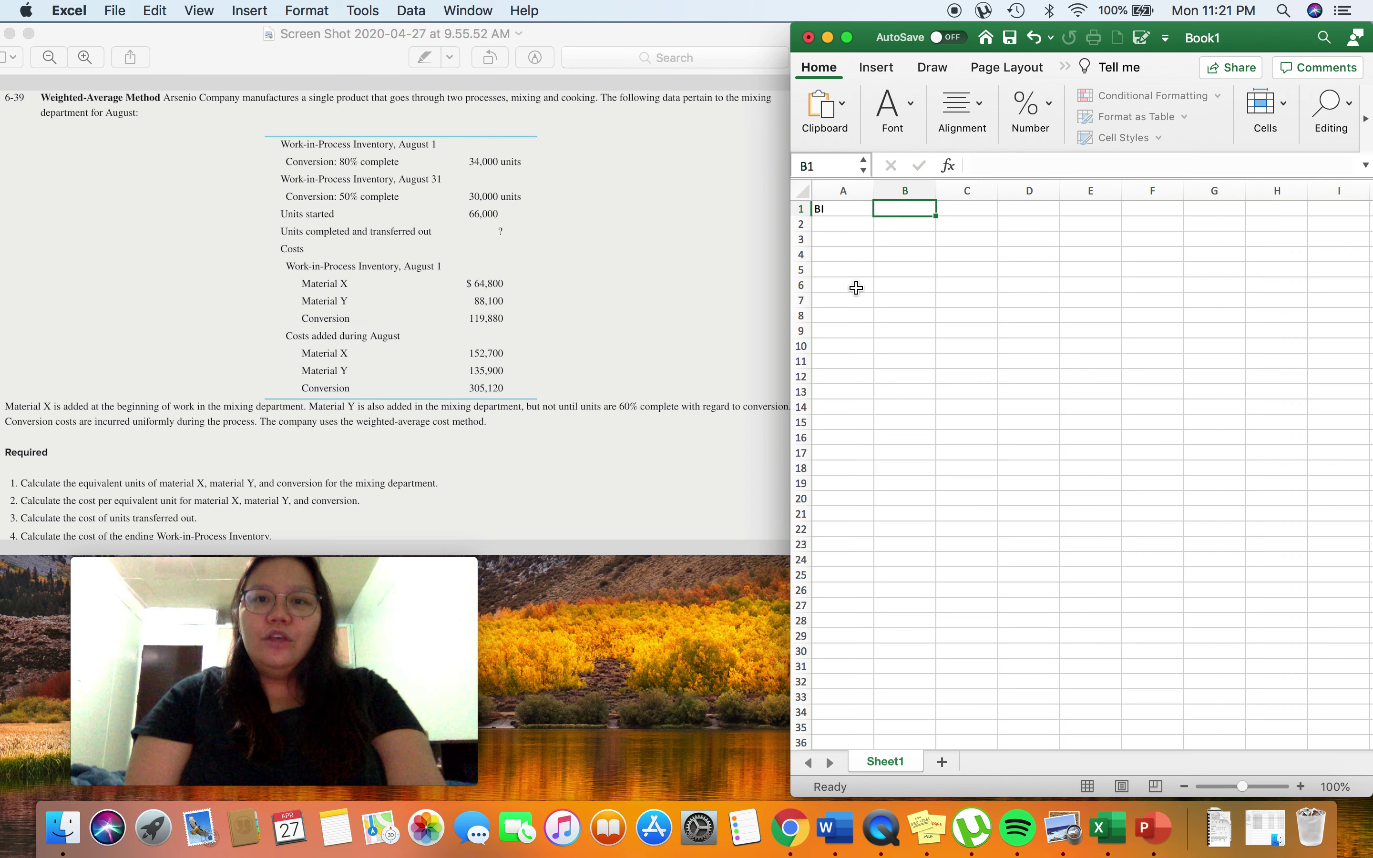
{"action": "type", "text": "340000"}
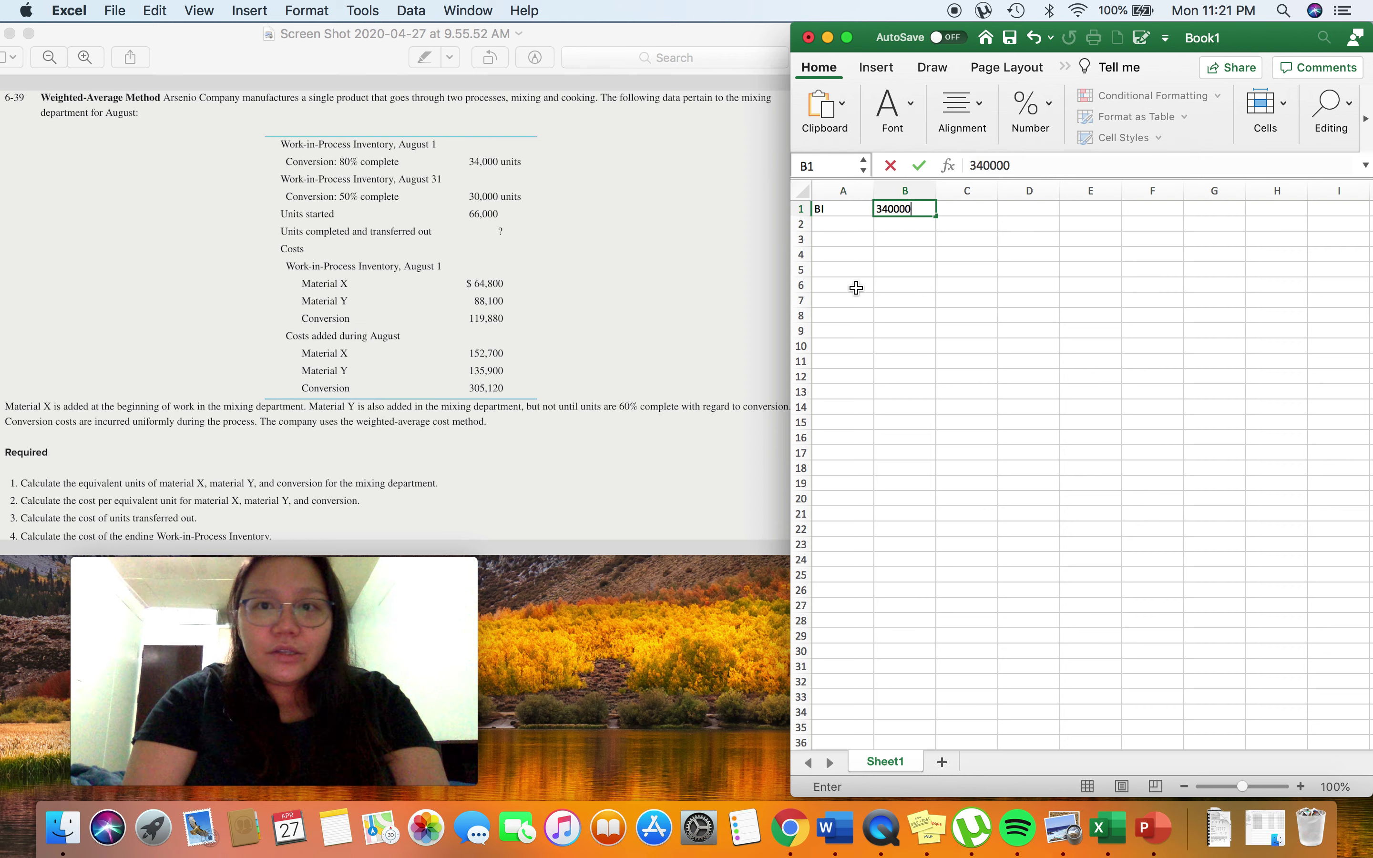
{"action": "key", "text": "Return"}
{"action": "key", "text": "Left"}
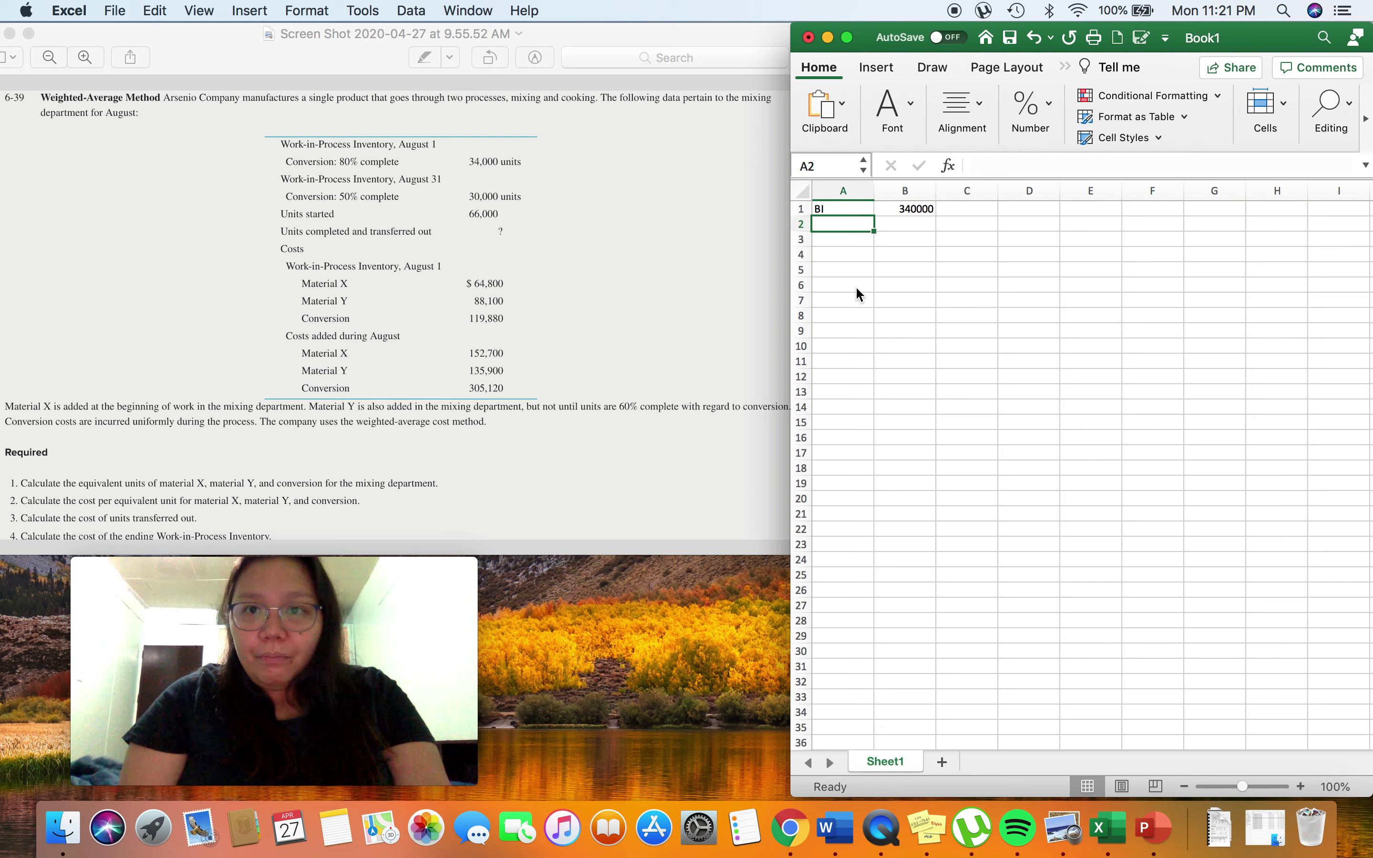
{"action": "key", "text": "Up"}
{"action": "key", "text": "Right"}
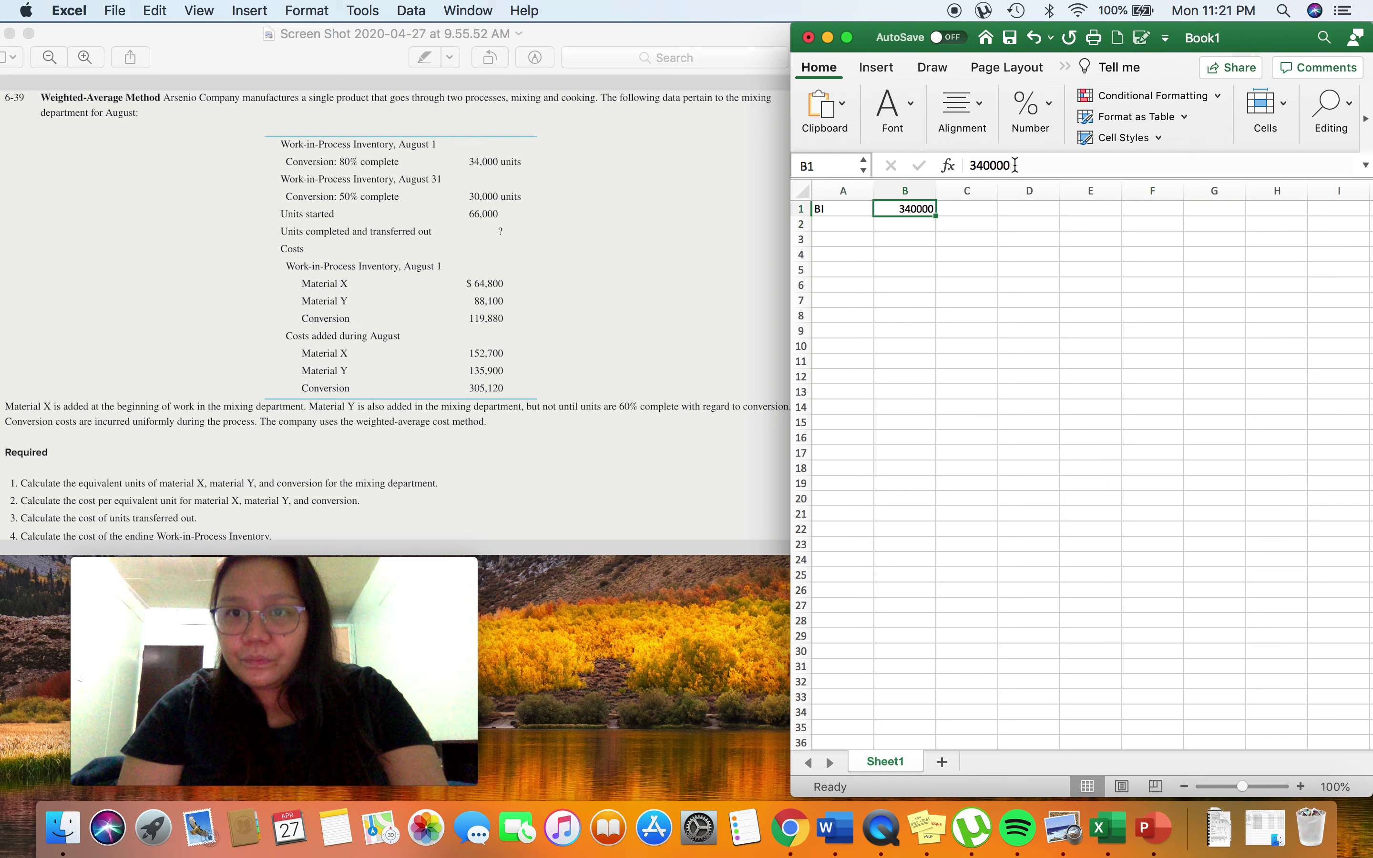
{"action": "left_click", "coordinate": [1014, 165]}
{"action": "key", "text": "BackSpace"}
Step: Enter the label UNITS STARTED in A2, fit column A to it, and enter 66000 in B2
{"action": "left_click", "coordinate": [833, 224]}
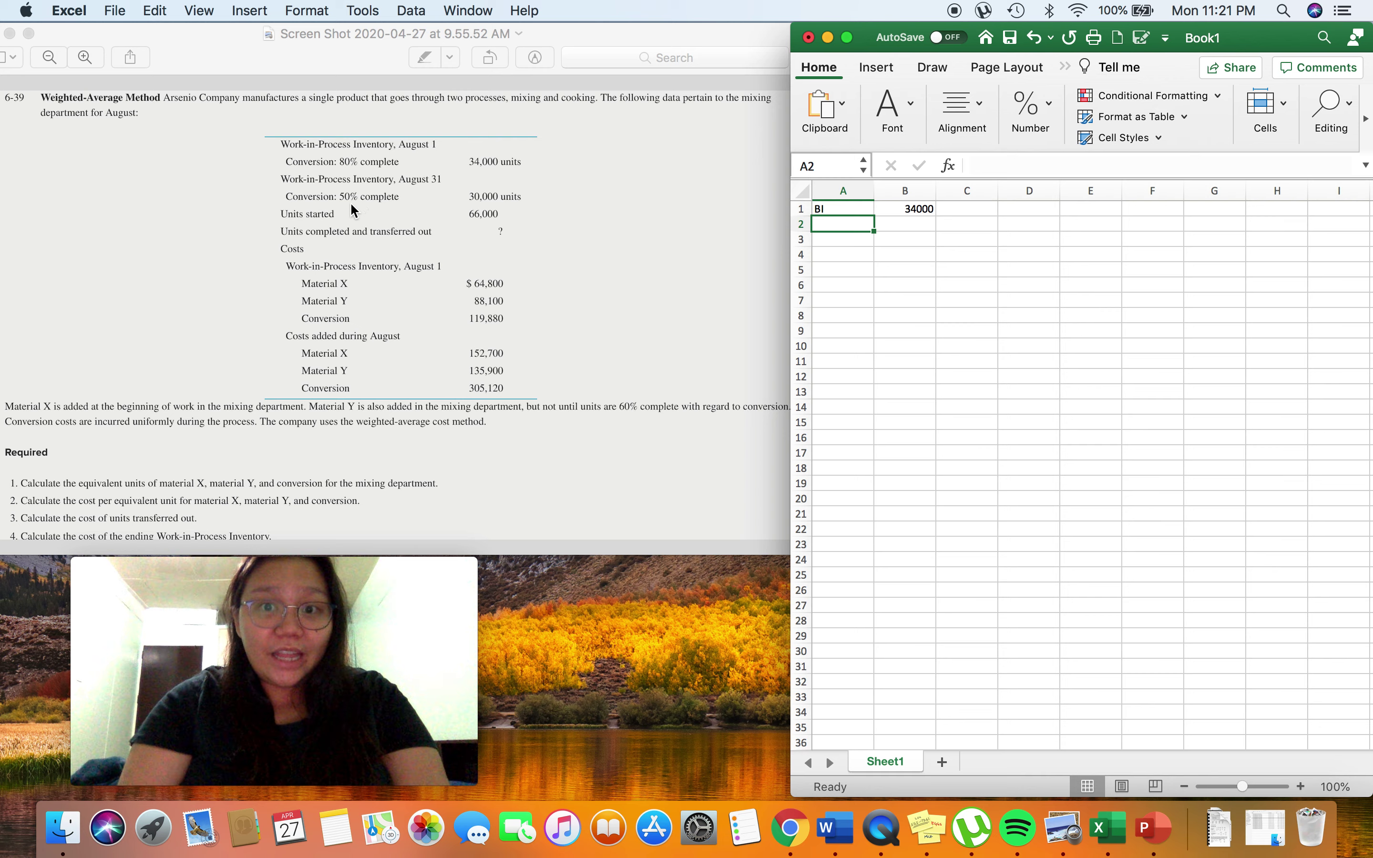
{"action": "type", "text": "UNITS S"}
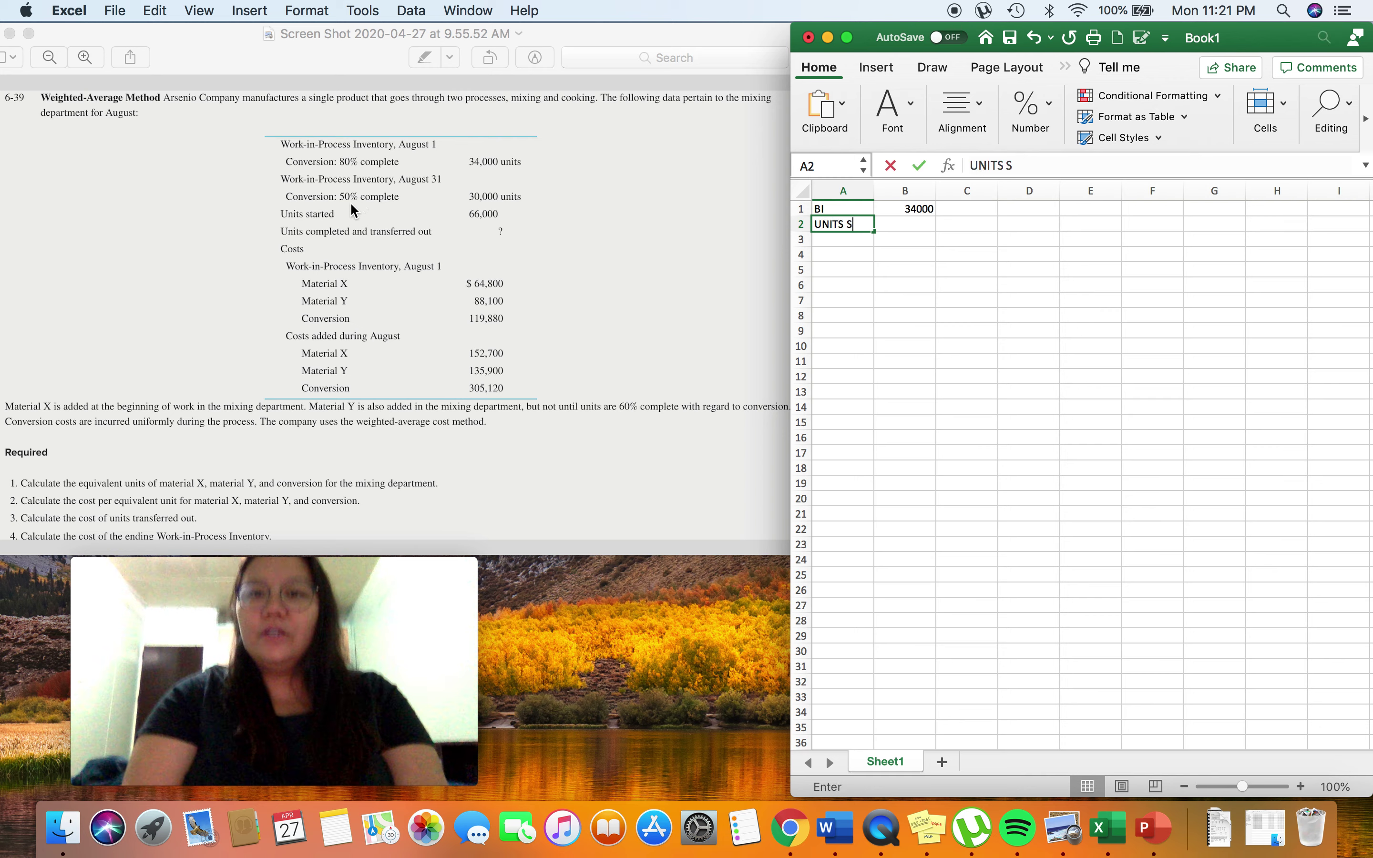
{"action": "type", "text": "TARTED"}
{"action": "key", "text": "Return"}
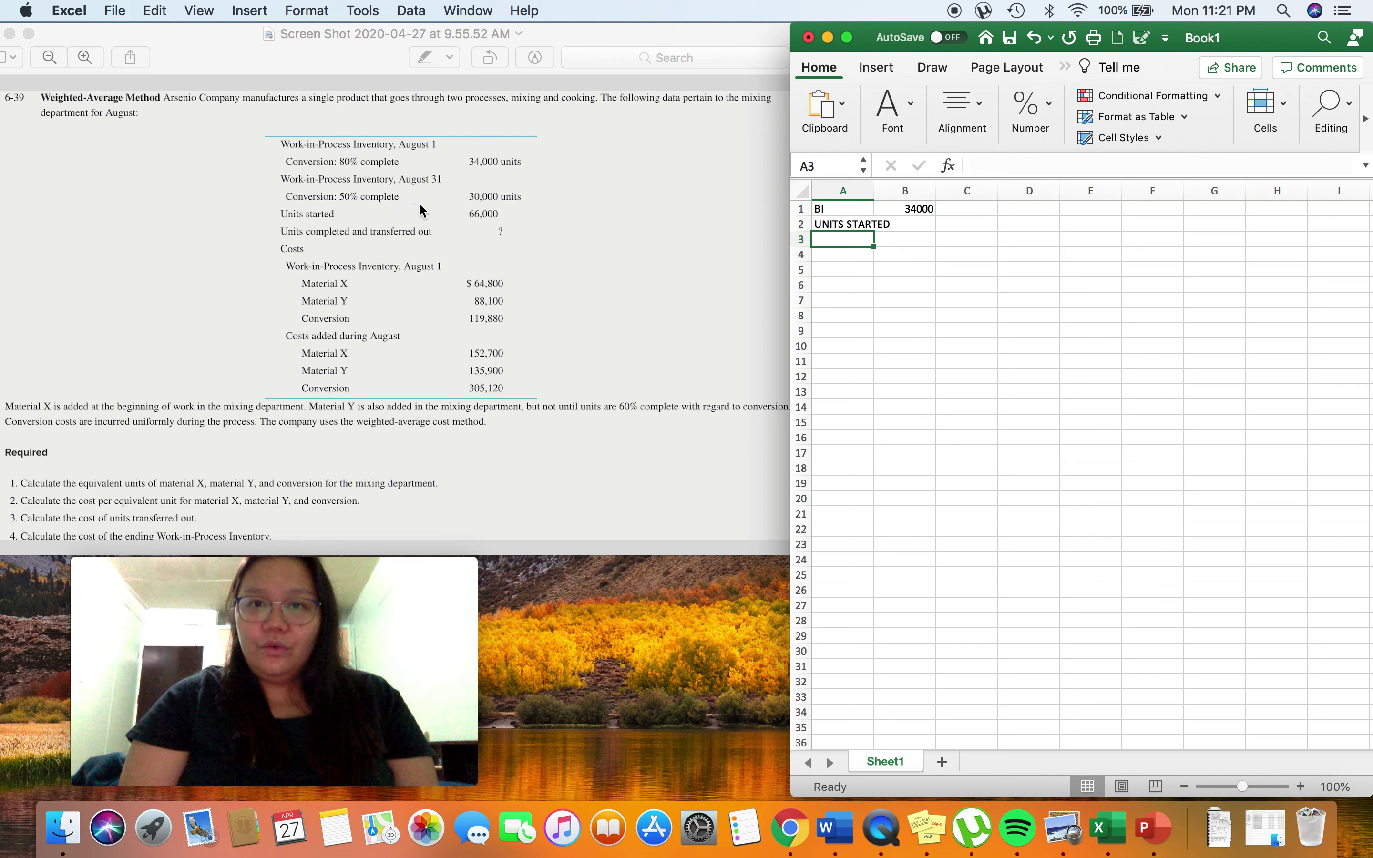
{"action": "double_click", "coordinate": [868, 191]}
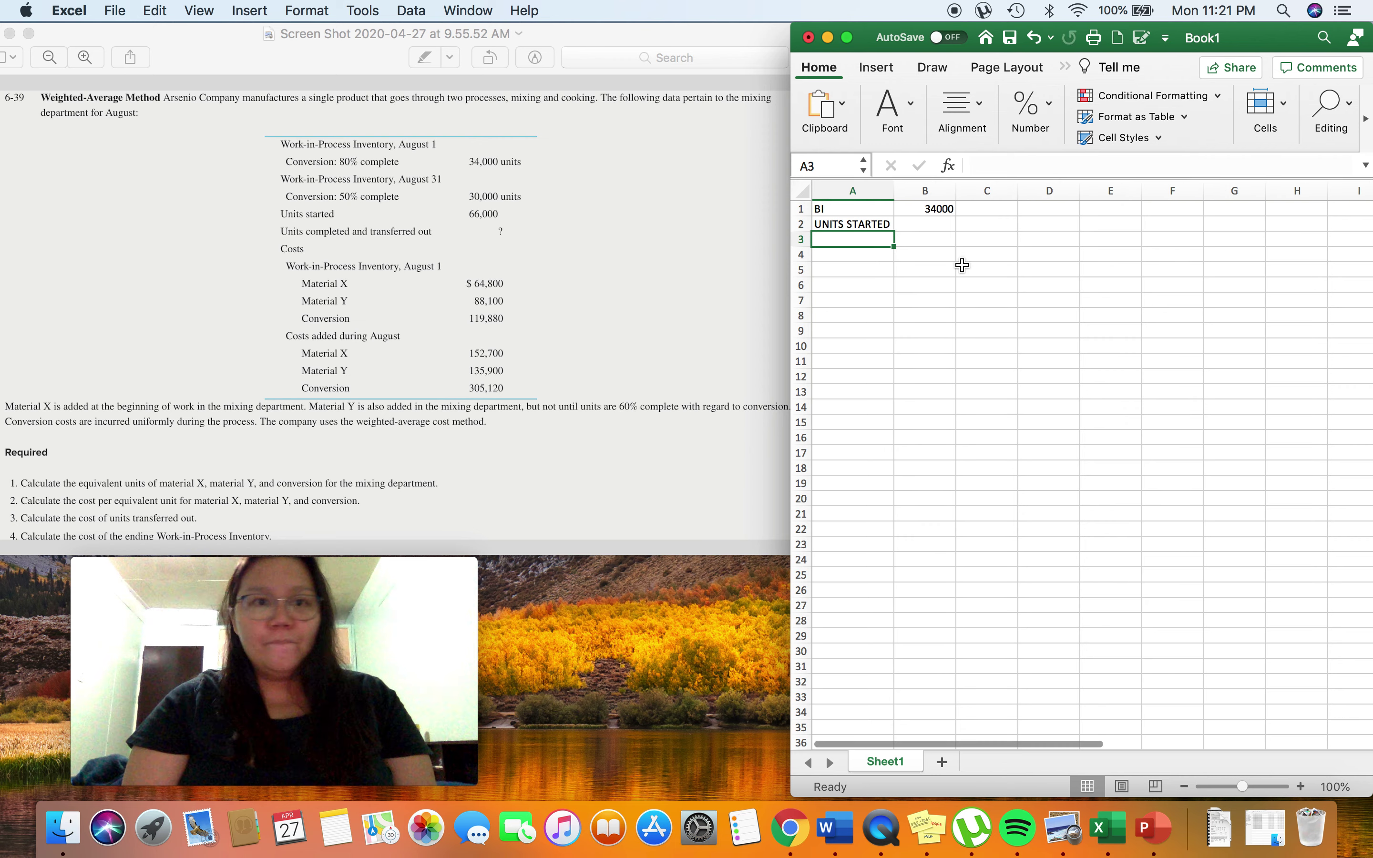
{"action": "left_click", "coordinate": [940, 224]}
{"action": "type", "text": "66000"}
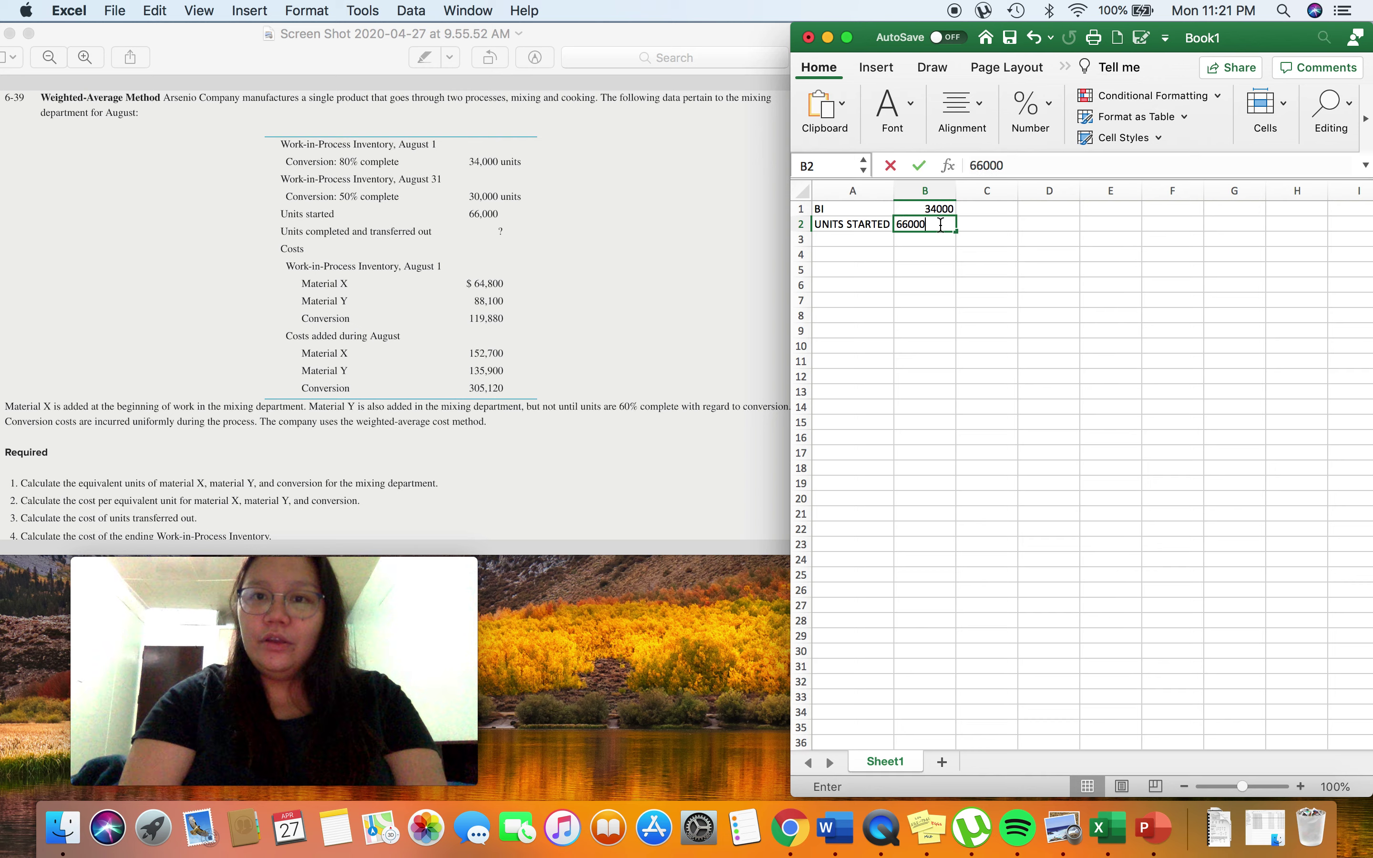
{"action": "key", "text": "Return"}
Step: Enter the label UNITS TO BE ACCOUNTED FOR in A3 and widen column A to fit it
{"action": "left_click", "coordinate": [876, 237]}
{"action": "type", "text": "UN"}
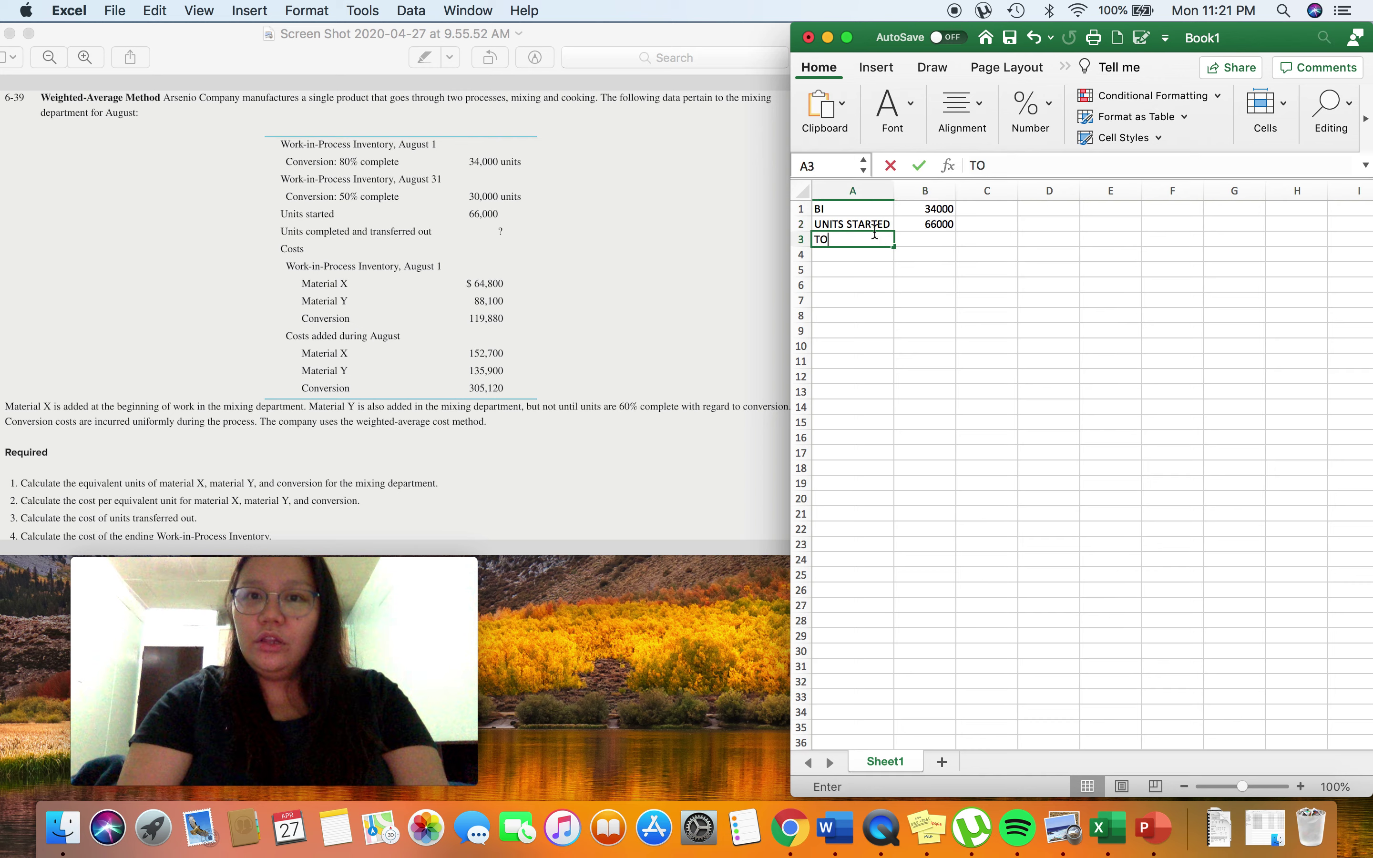
{"action": "type", "text": "ITS TO"}
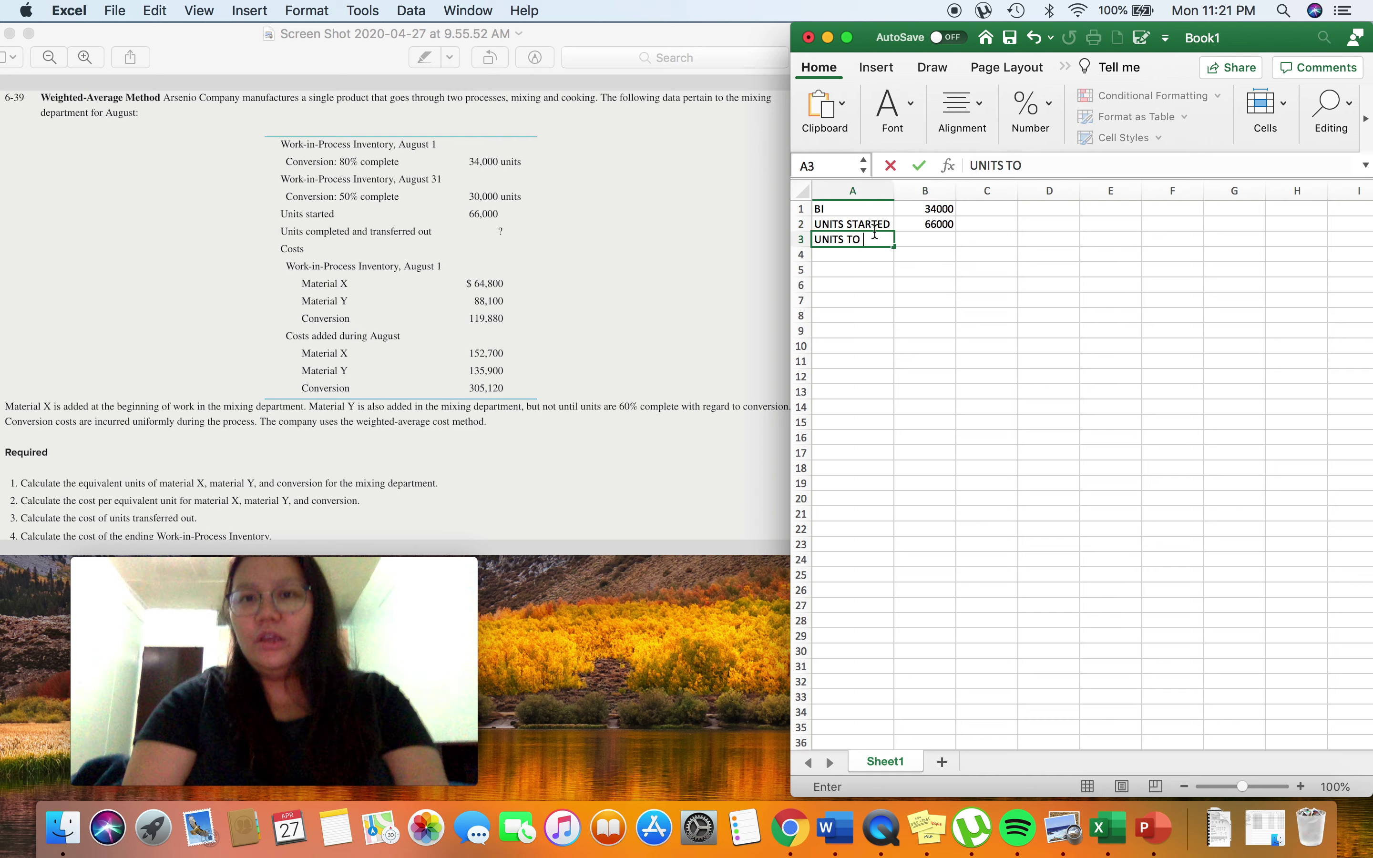
{"action": "type", "text": " BE ACCOUNTE"}
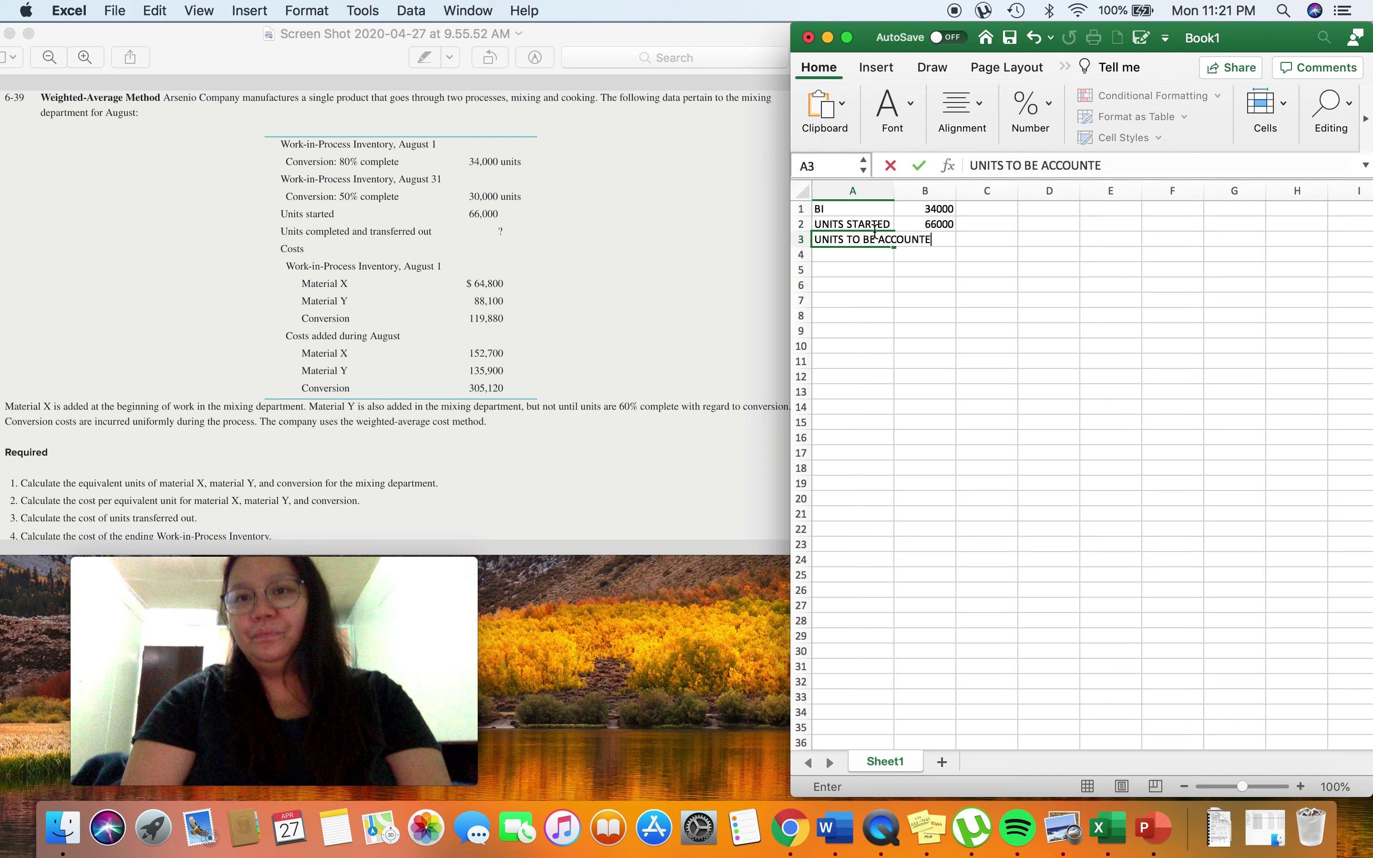
{"action": "type", "text": "D FOR"}
{"action": "double_click", "coordinate": [894, 195]}
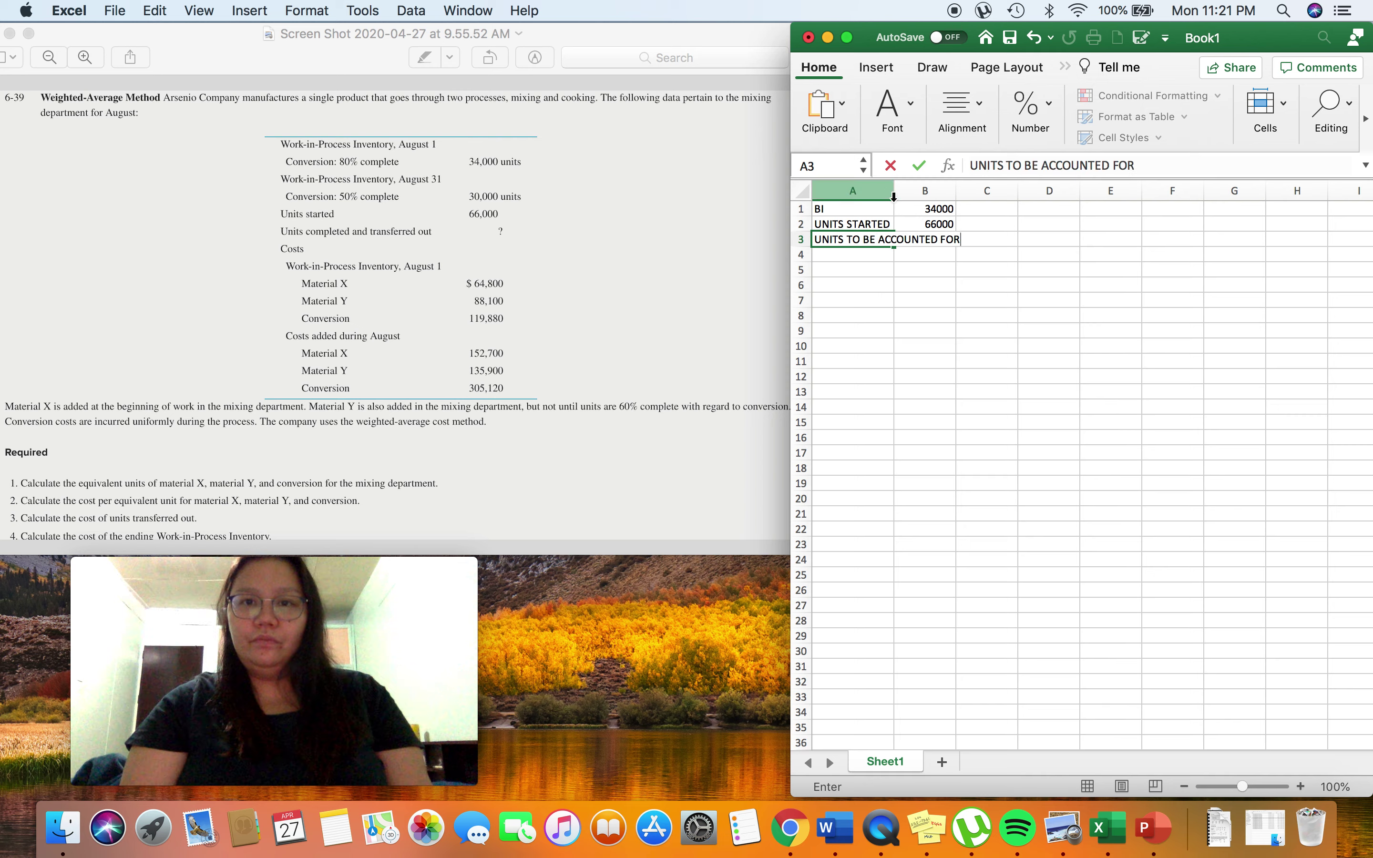
Step: Total the beginning inventory and started units in B3 with =SUM(B1:B2)
{"action": "left_click", "coordinate": [1013, 242]}
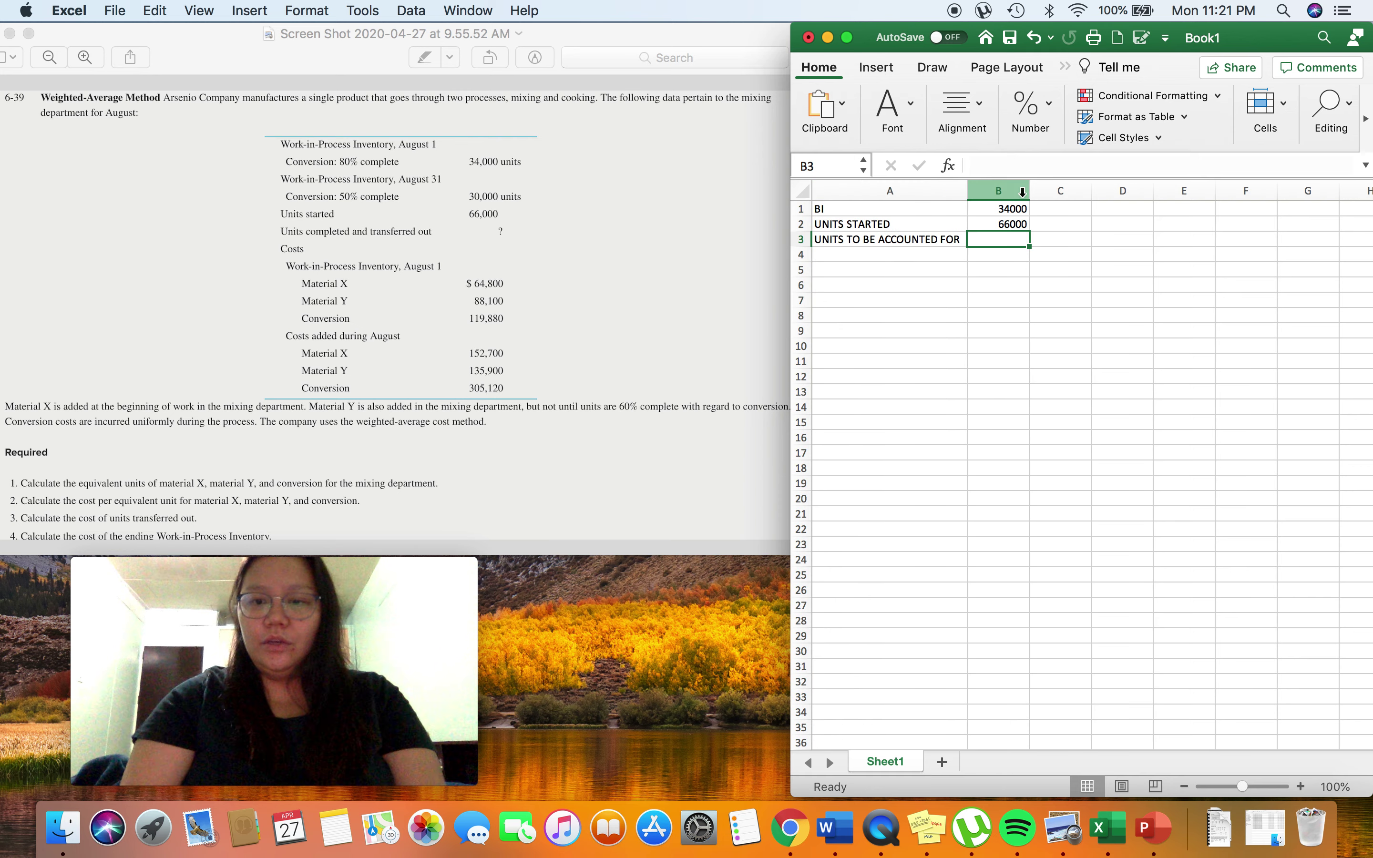
{"action": "type", "text": "=SUM(B1:B2"}
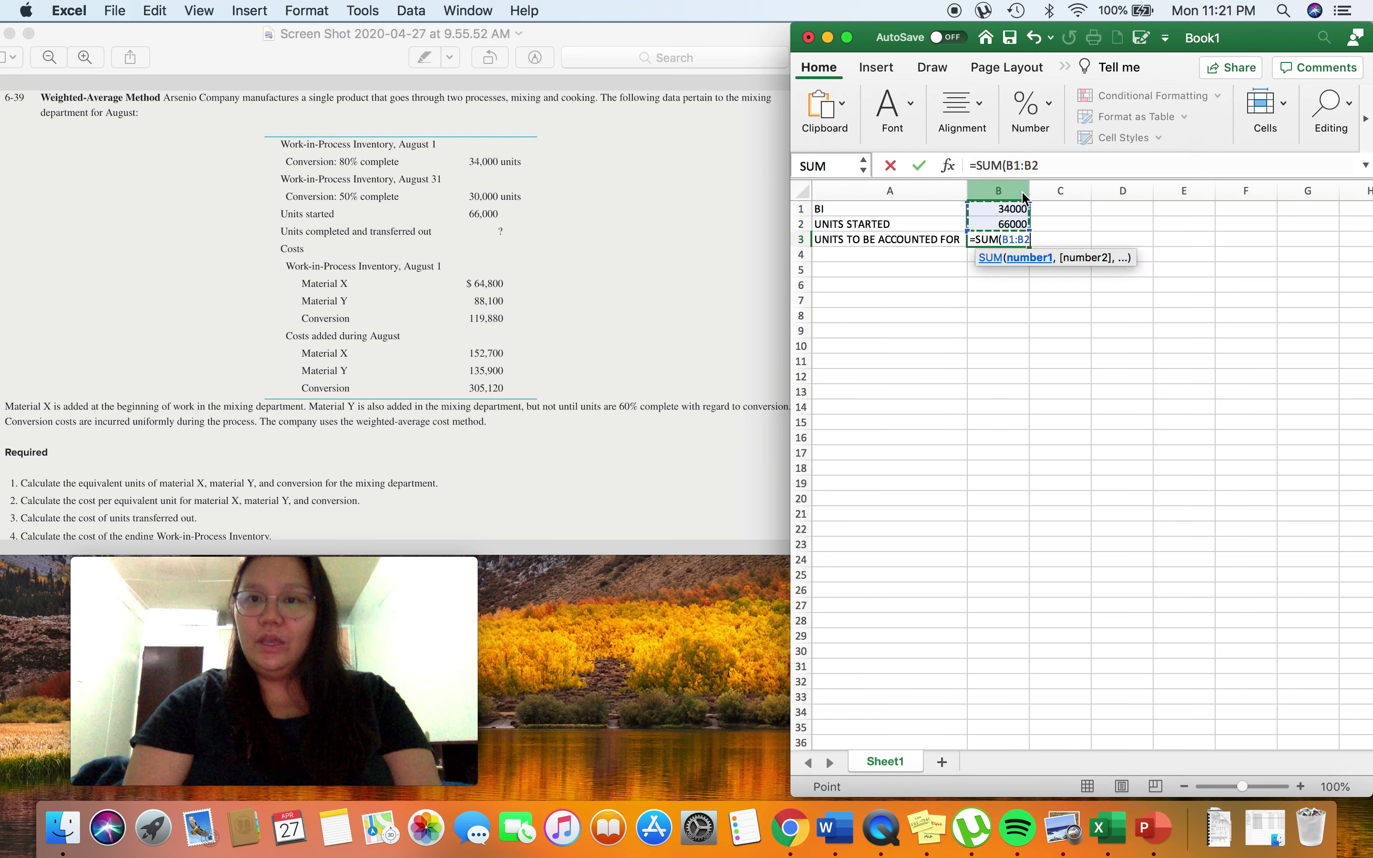
{"action": "key", "text": "Return"}
{"action": "left_click", "coordinate": [988, 238]}
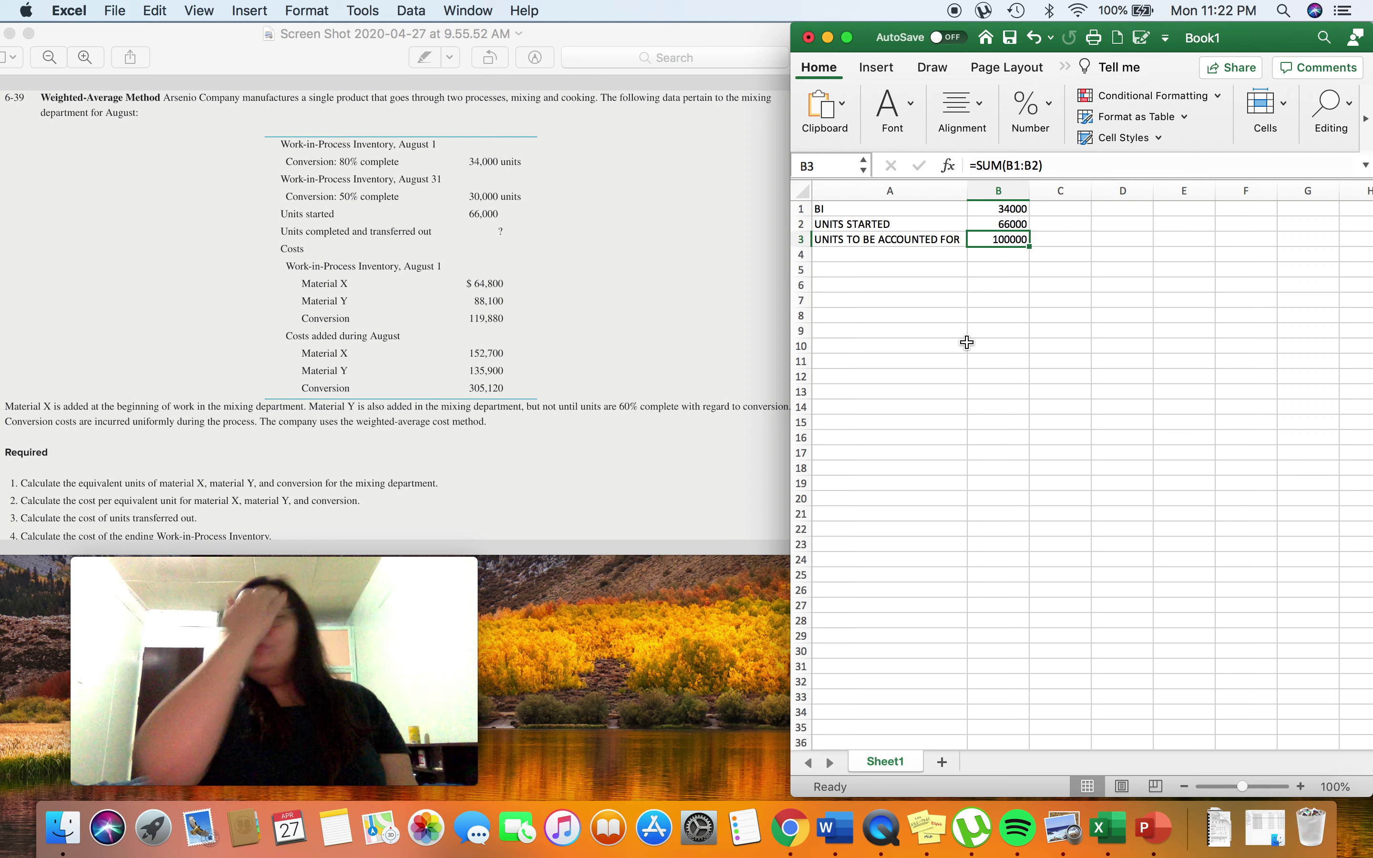
{"action": "key", "text": "Left"}
{"action": "key", "text": "Down"}
{"action": "key", "text": "Down"}
{"action": "key", "text": "Down"}
{"action": "key", "text": "Down"}
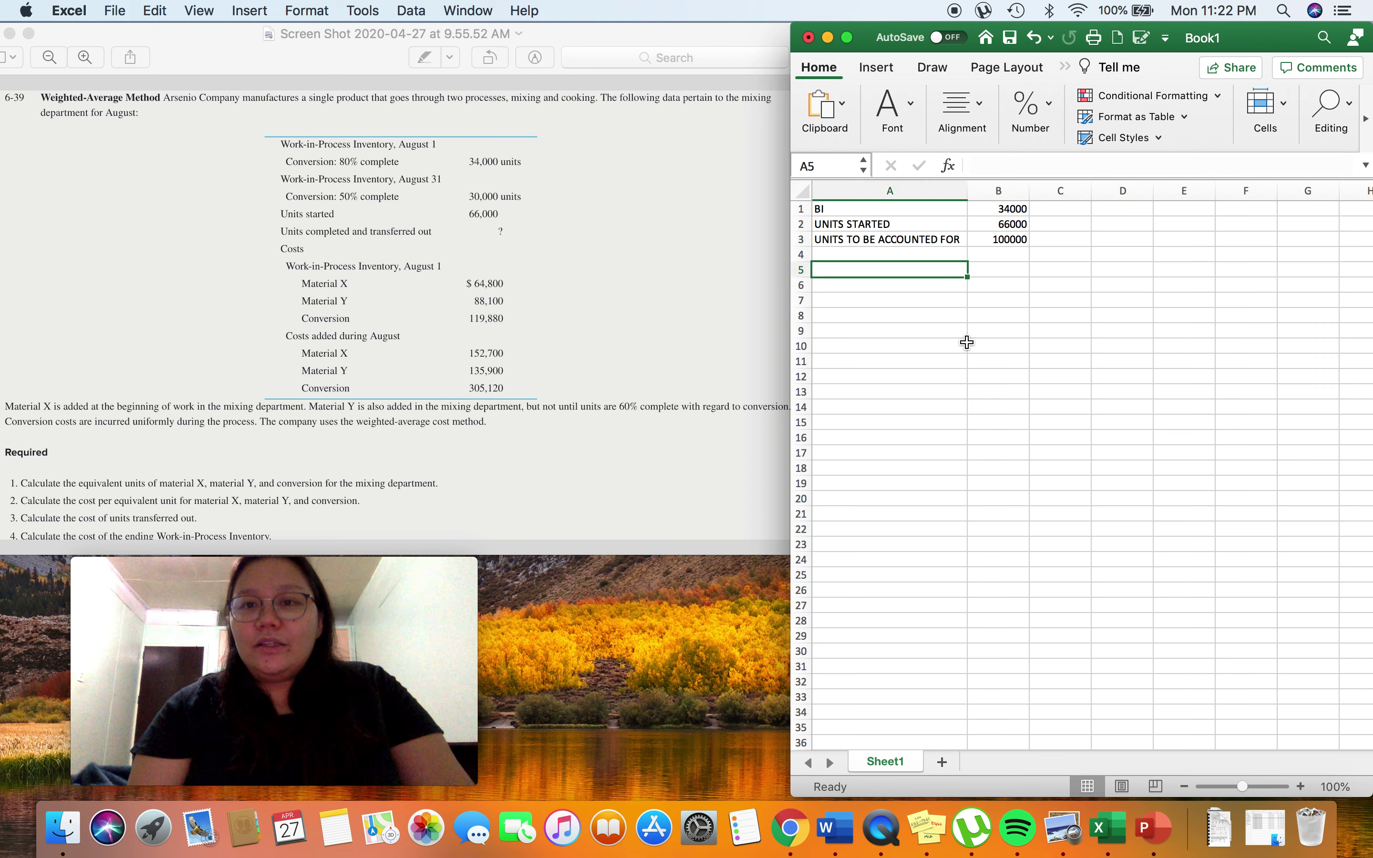
{"action": "key", "text": "Up"}
{"action": "key", "text": "Up"}
{"action": "key", "text": "Up"}
{"action": "key", "text": "Up"}
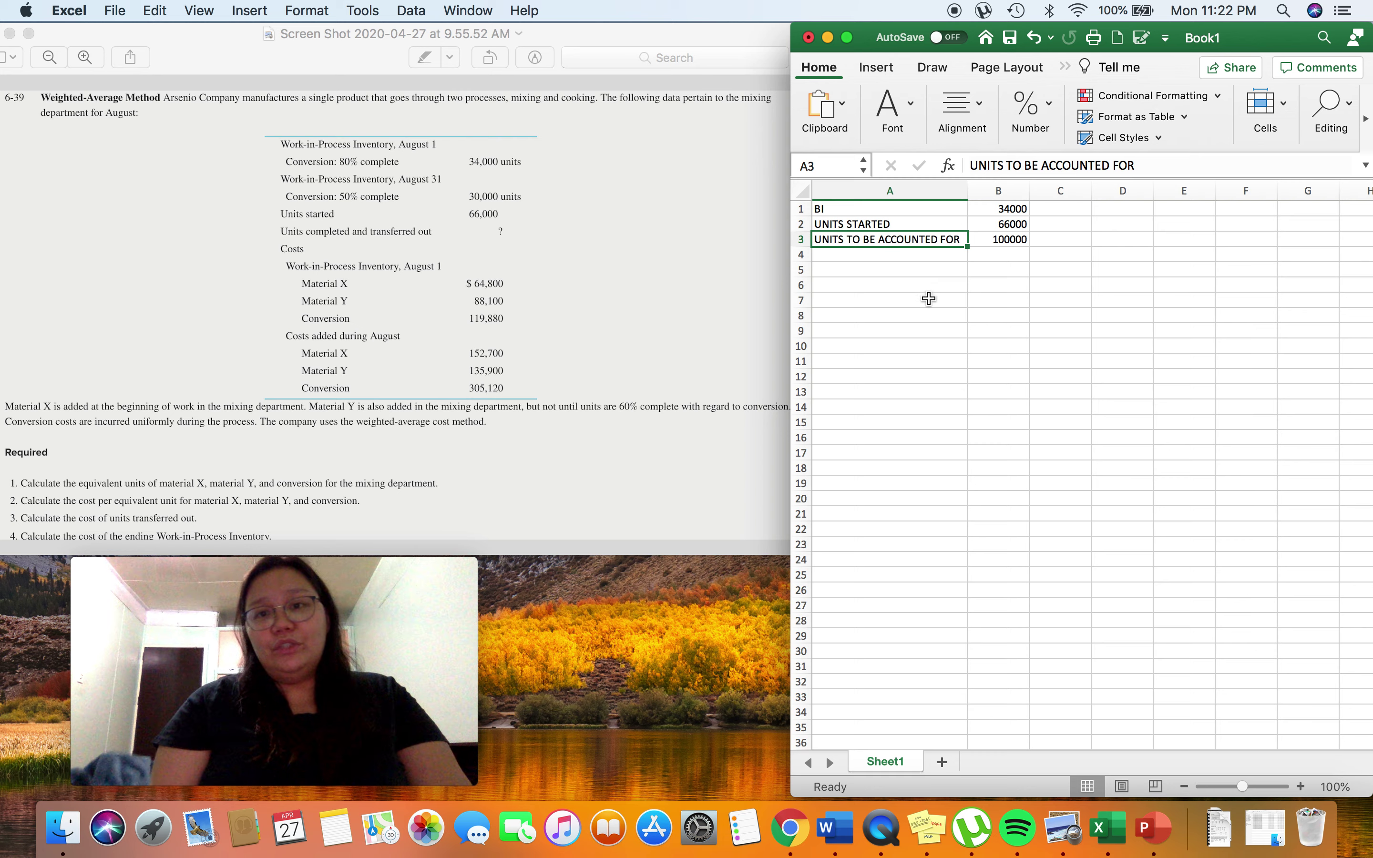
{"action": "left_click", "coordinate": [891, 289]}
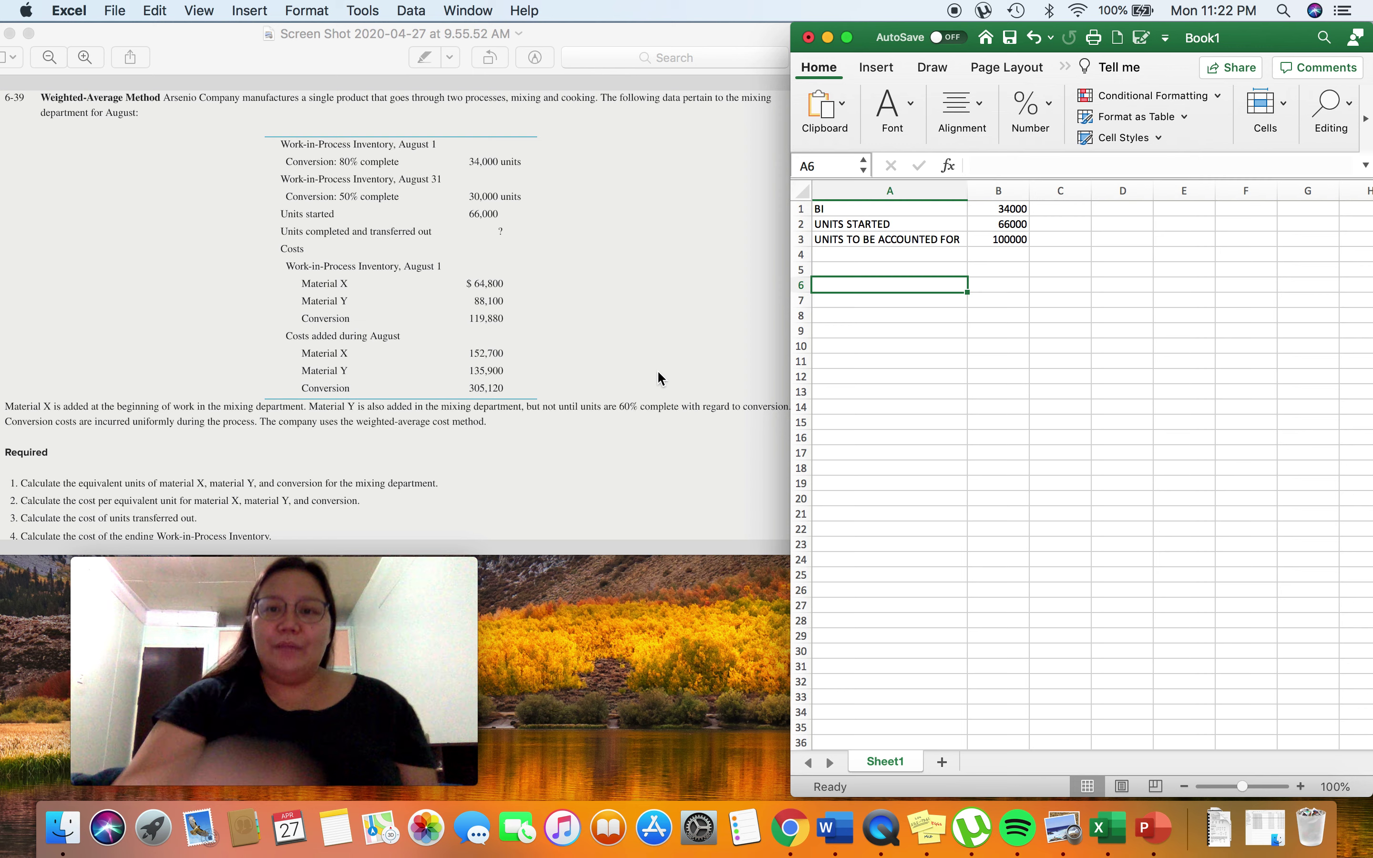
{"action": "type", "text": "COMPLETED"}
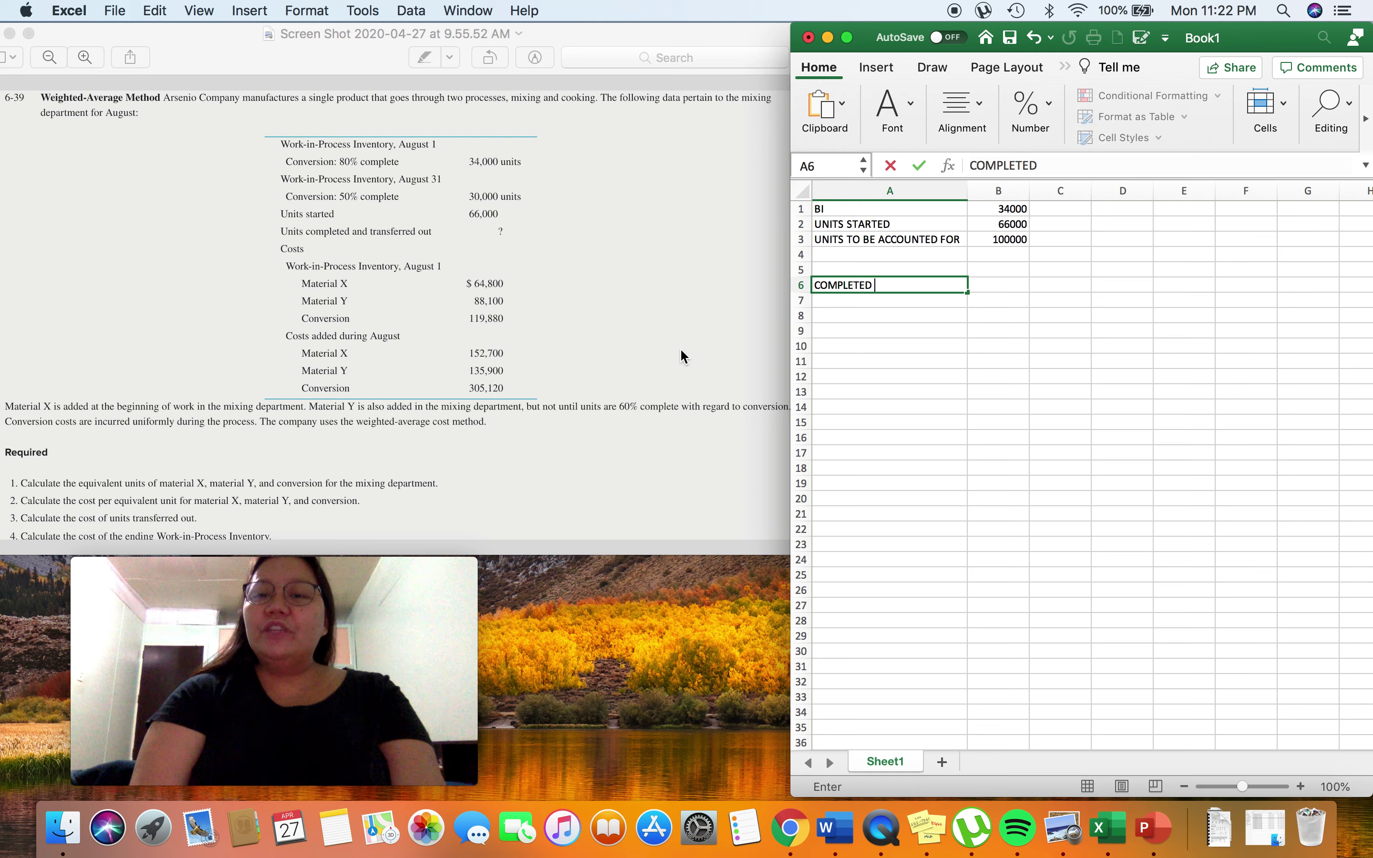
{"action": "left_click", "coordinate": [854, 211]}
{"action": "left_click", "coordinate": [864, 283]}
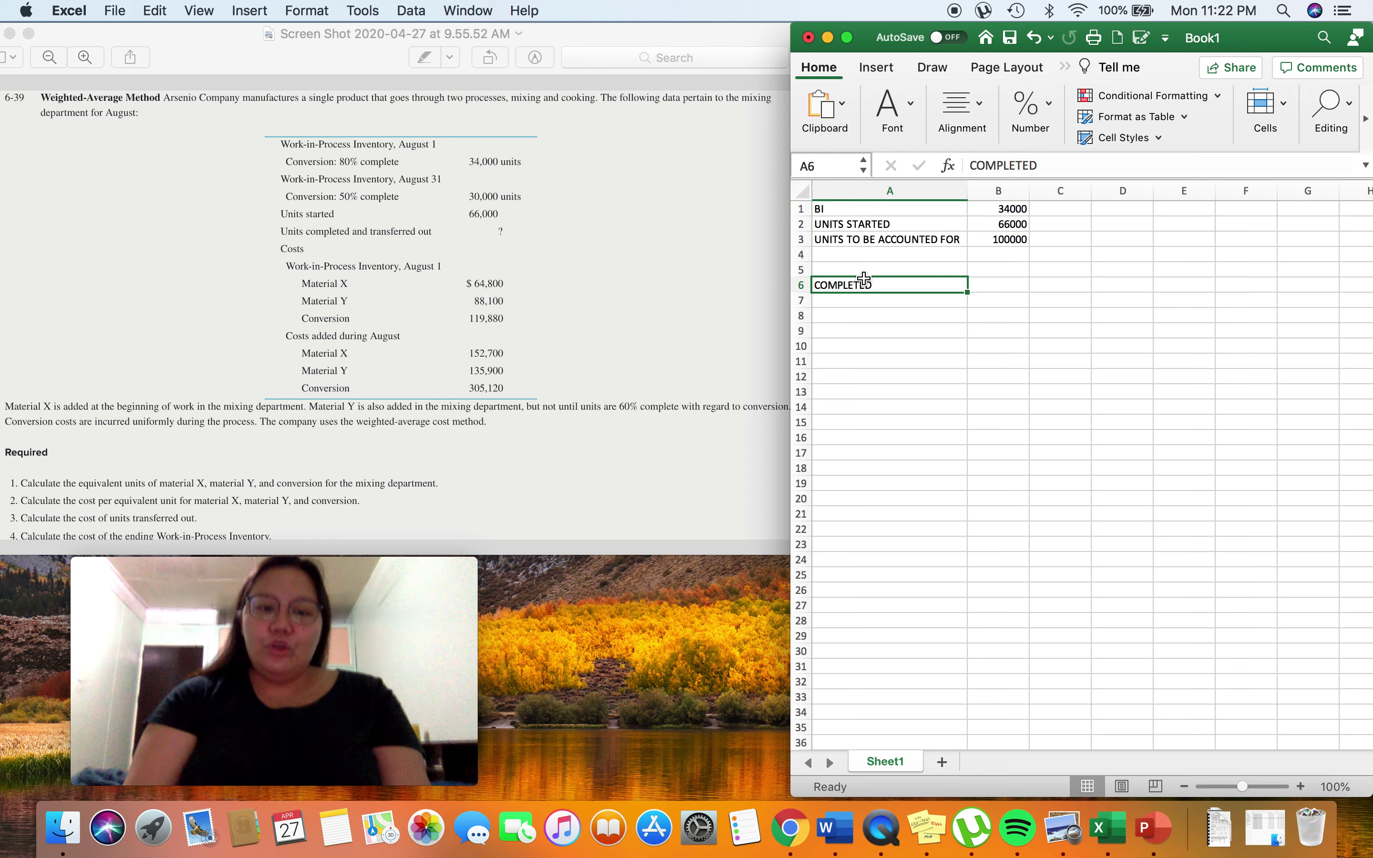
{"action": "key", "text": "BackSpace"}
Step: Enter the row labels COMPLETED in A8 and EI in A9
{"action": "key", "text": "Down"}
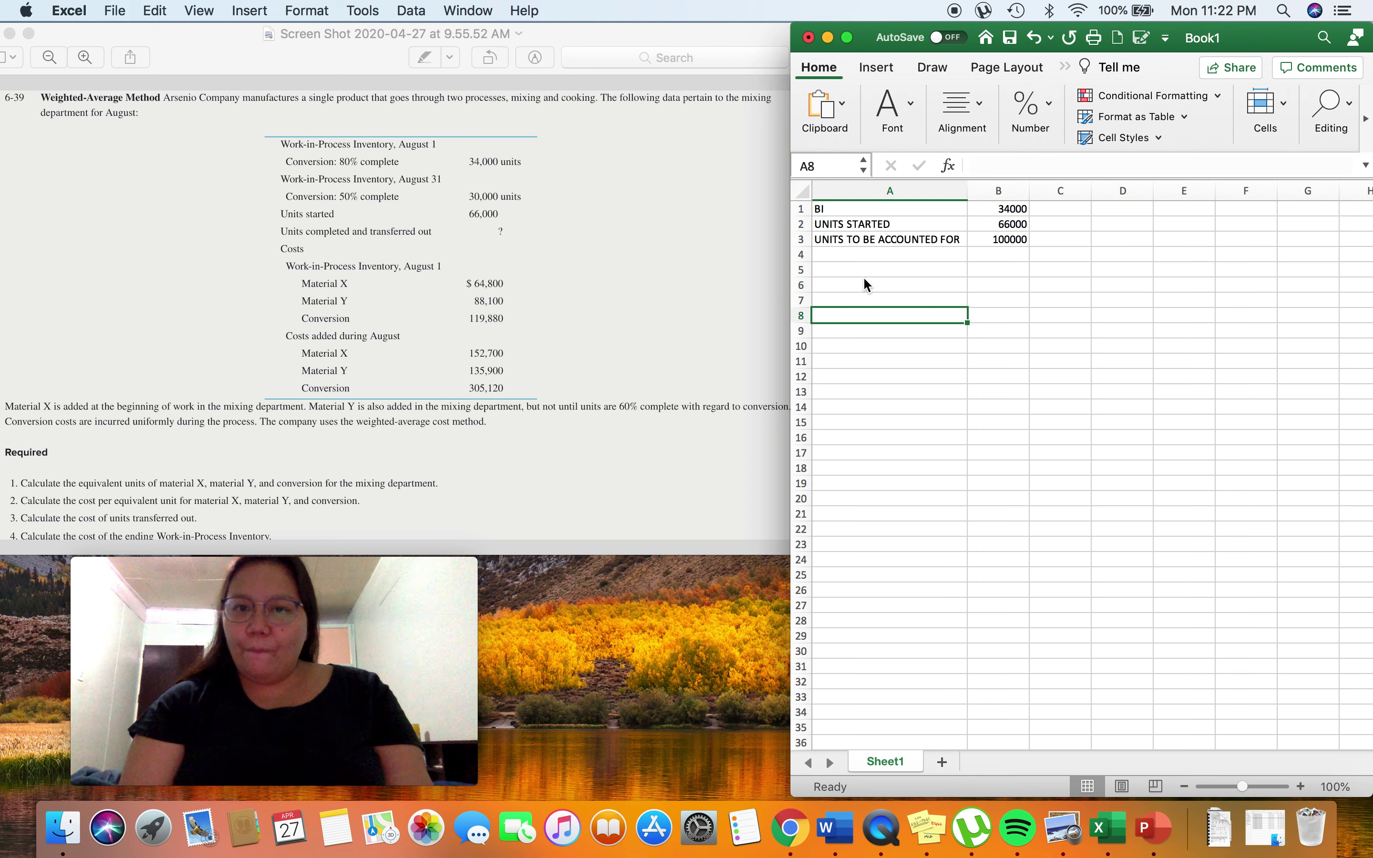
{"action": "key", "text": "Down"}
{"action": "type", "text": "COMPL"}
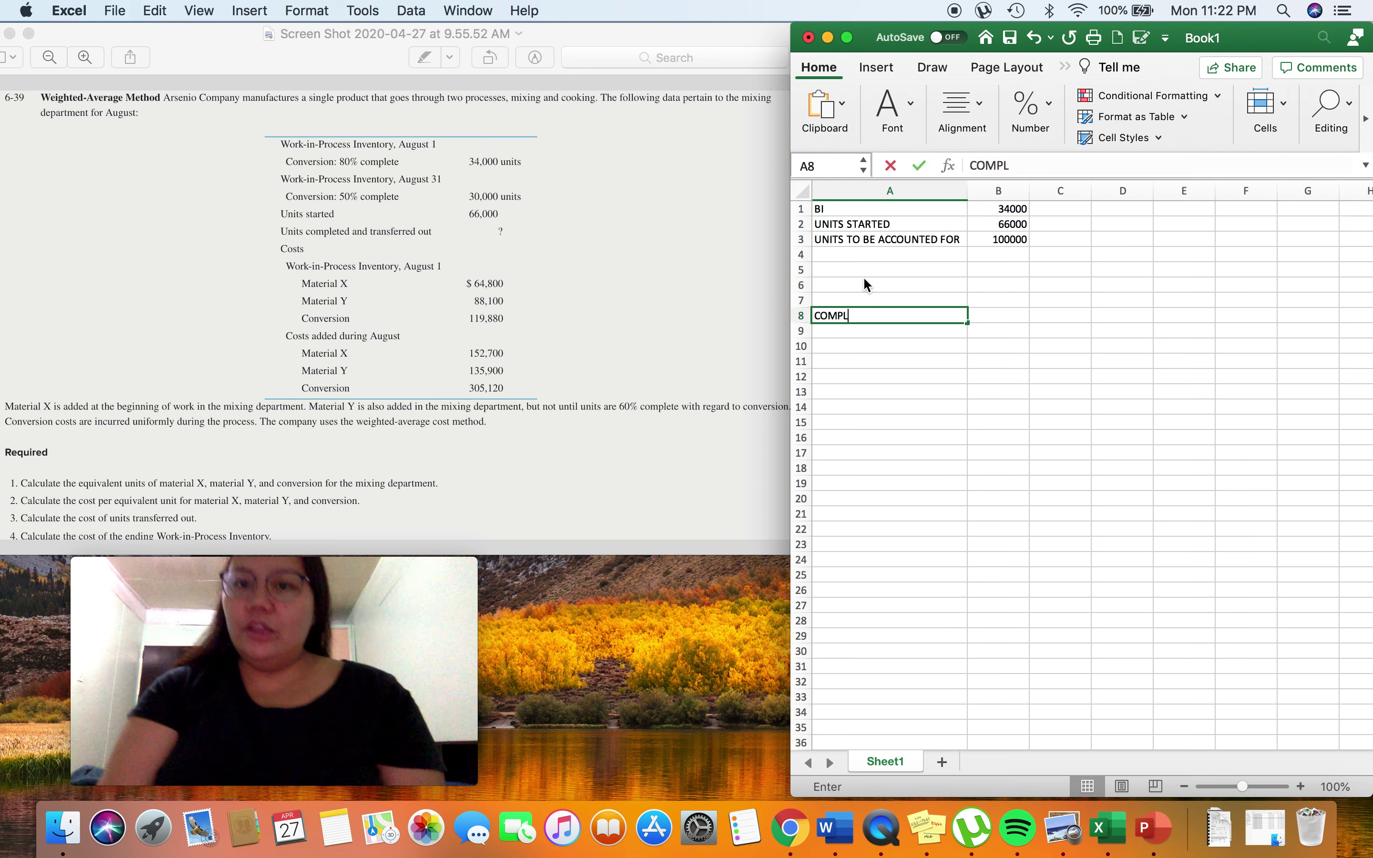
{"action": "type", "text": "ETED"}
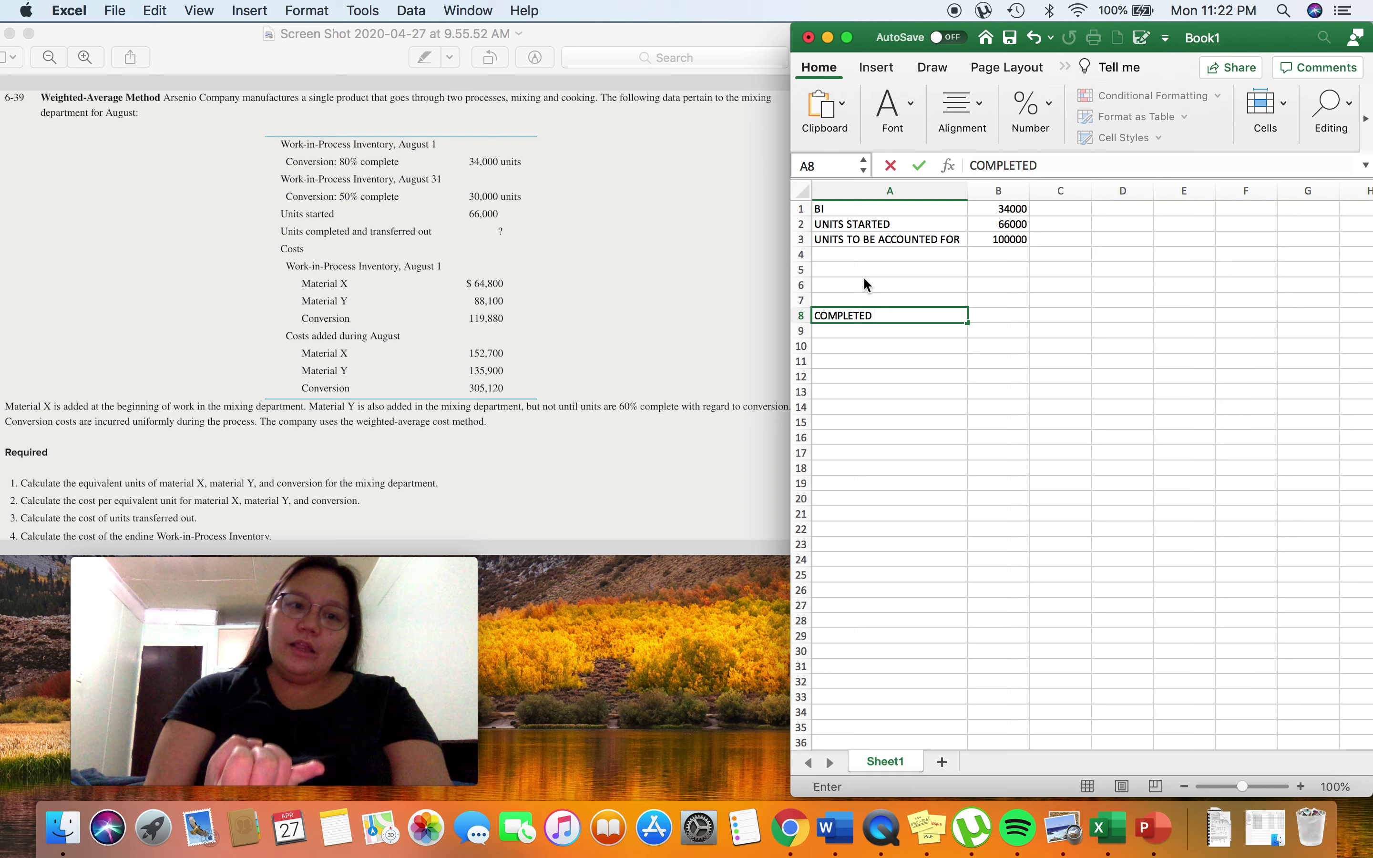
{"action": "key", "text": "Return"}
{"action": "type", "text": "E"}
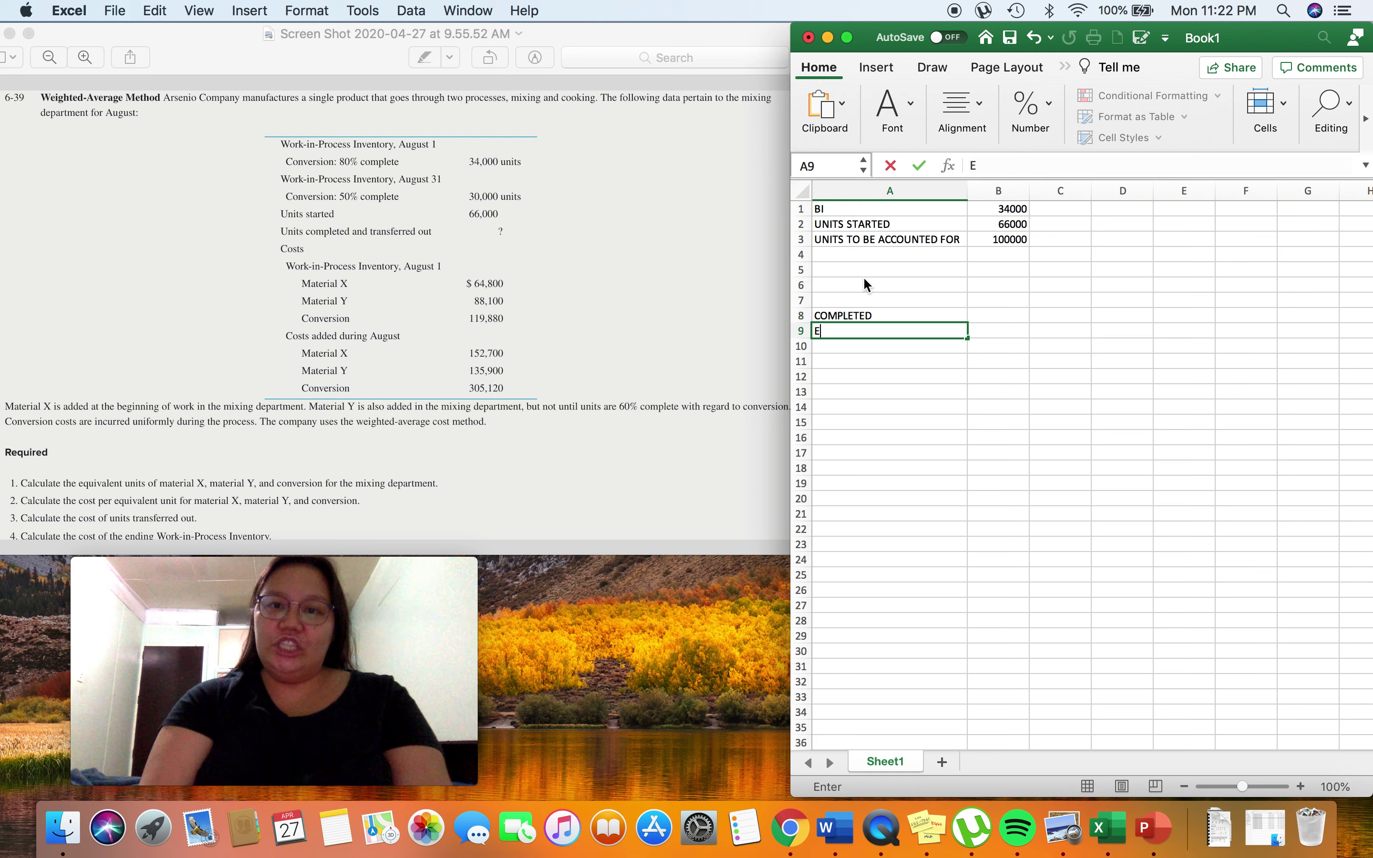
{"action": "type", "text": "TK"}
{"action": "key", "text": "BackSpace"}
{"action": "key", "text": "BackSpace"}
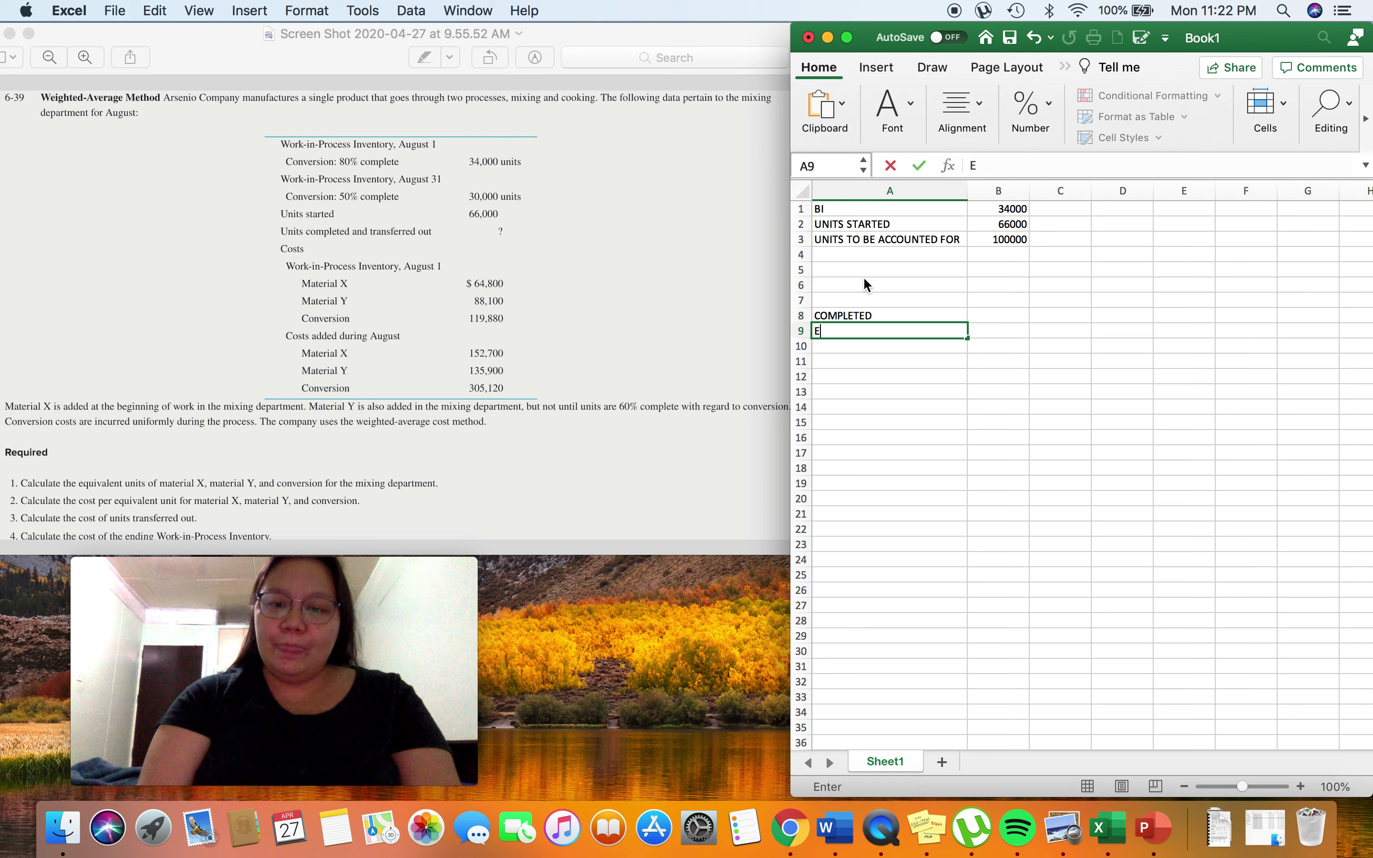
{"action": "type", "text": "I"}
Step: Enter the column heading UNITS in B7, above the COMPLETED and EI rows
{"action": "key", "text": "Up"}
{"action": "key", "text": "Right"}
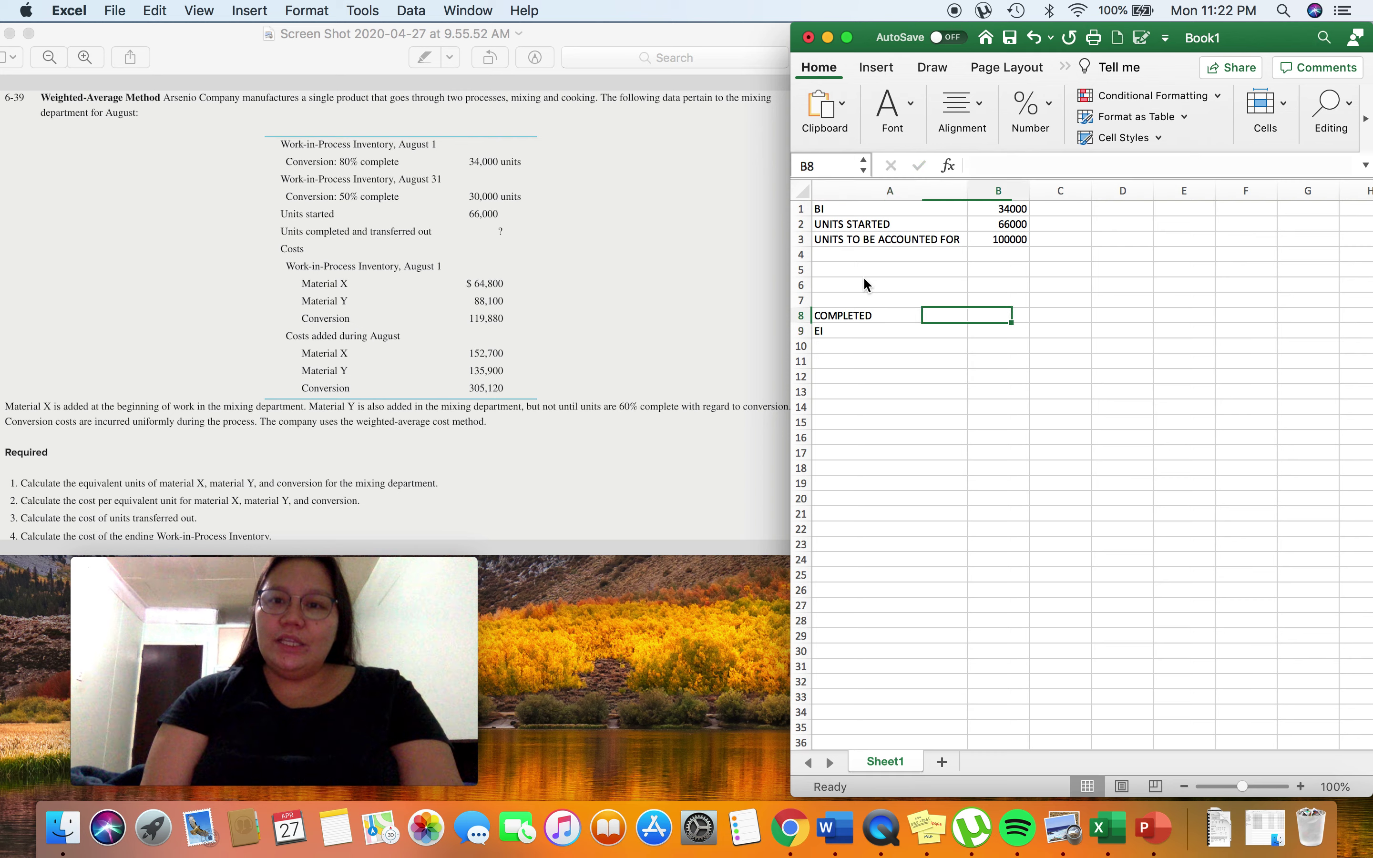
{"action": "key", "text": "Up"}
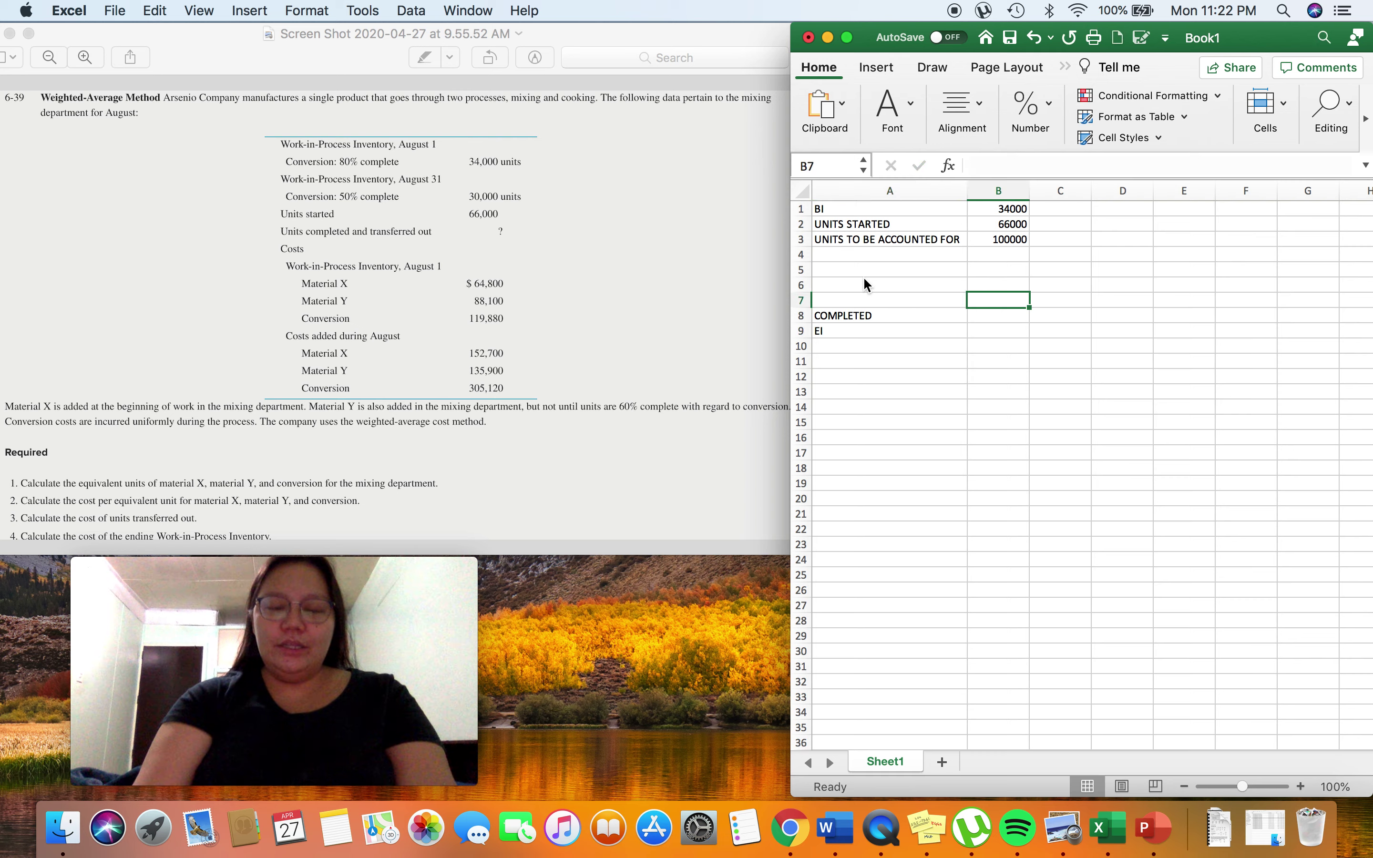
{"action": "type", "text": "UNITS"}
{"action": "key", "text": "Right"}
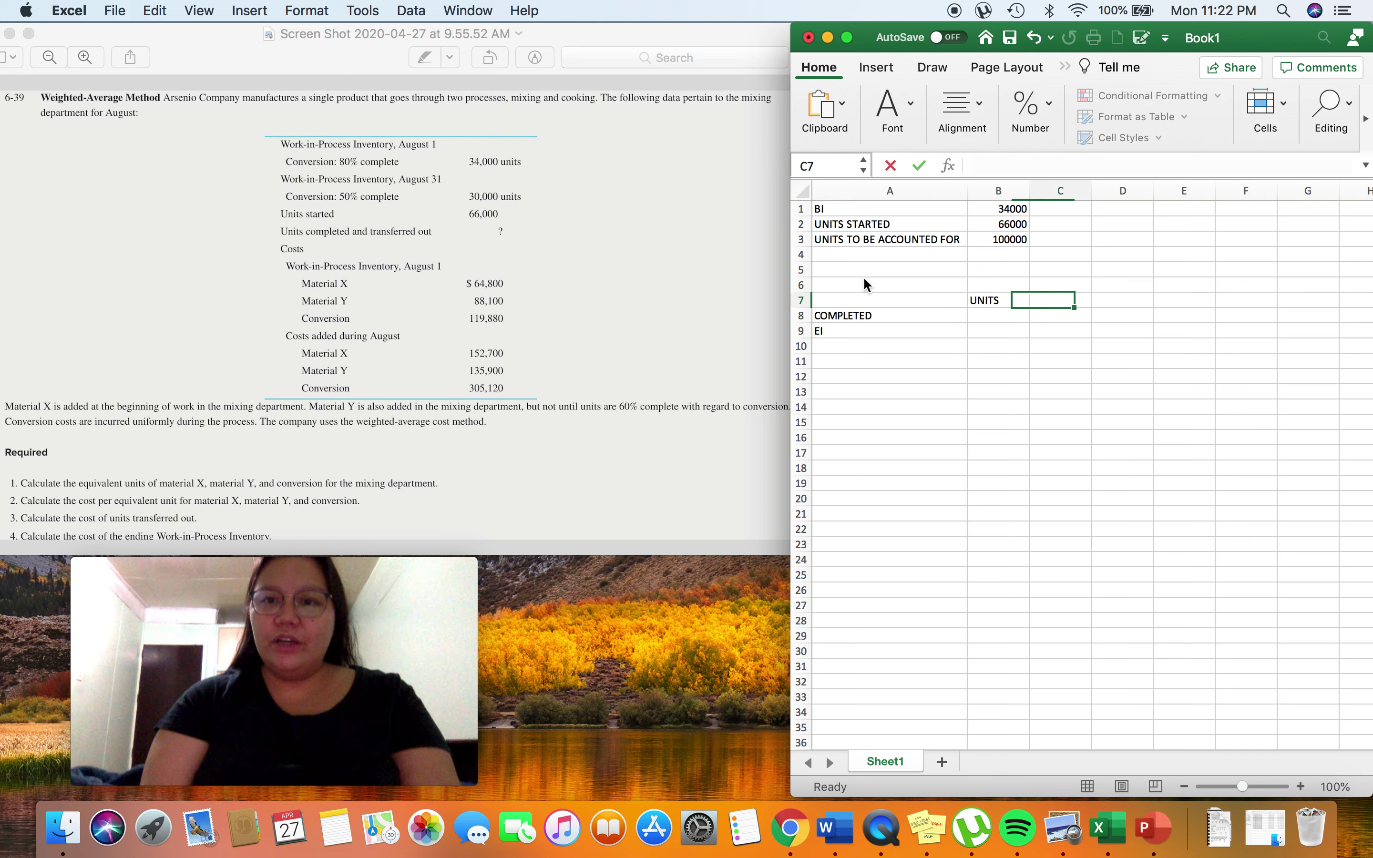
{"action": "key", "text": "Left"}
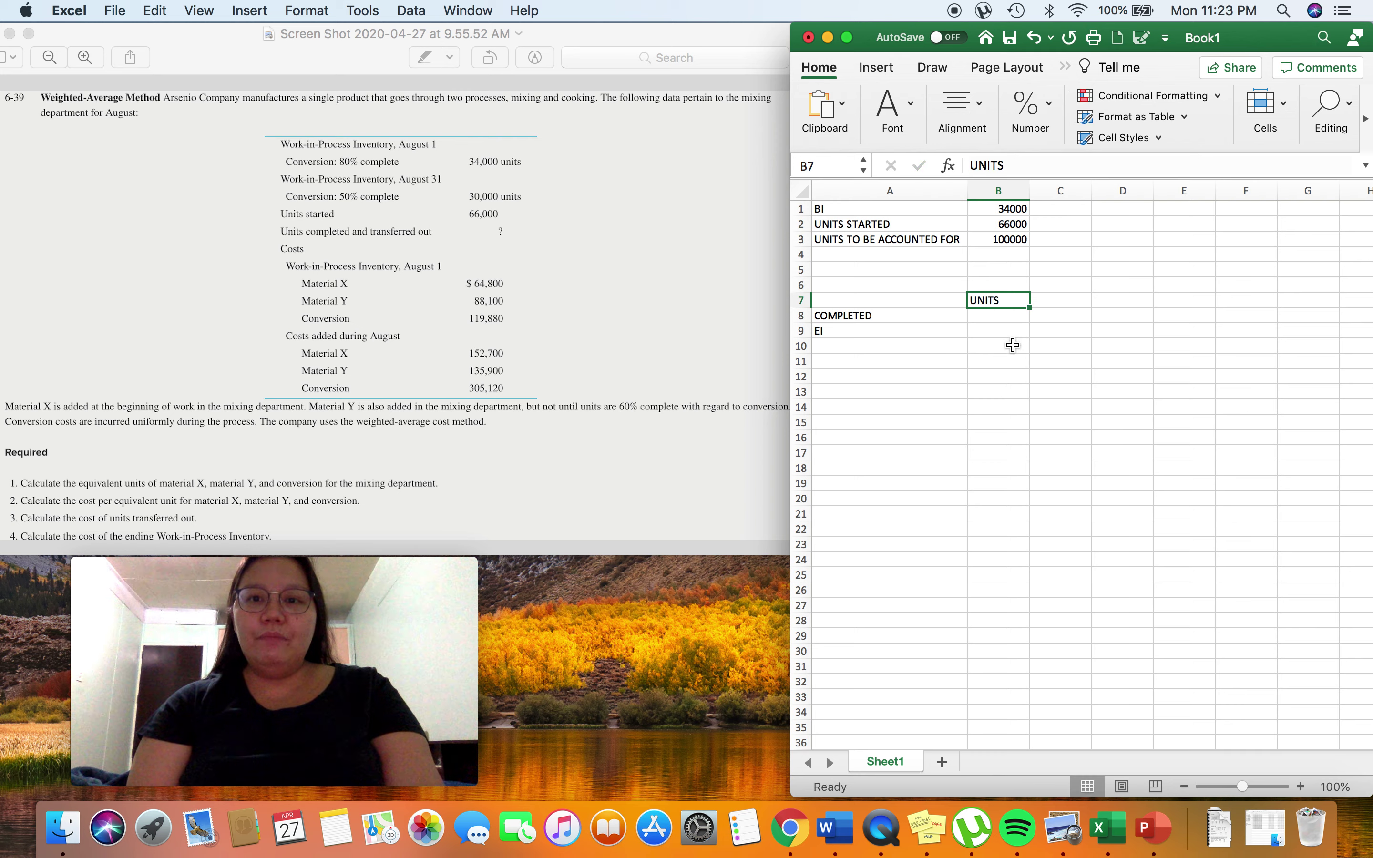
Step: Review the COMPLETED, EI and TOTAL rows, including the values and the =B3 reference in column B
{"action": "left_click", "coordinate": [889, 318]}
{"action": "left_click", "coordinate": [871, 330]}
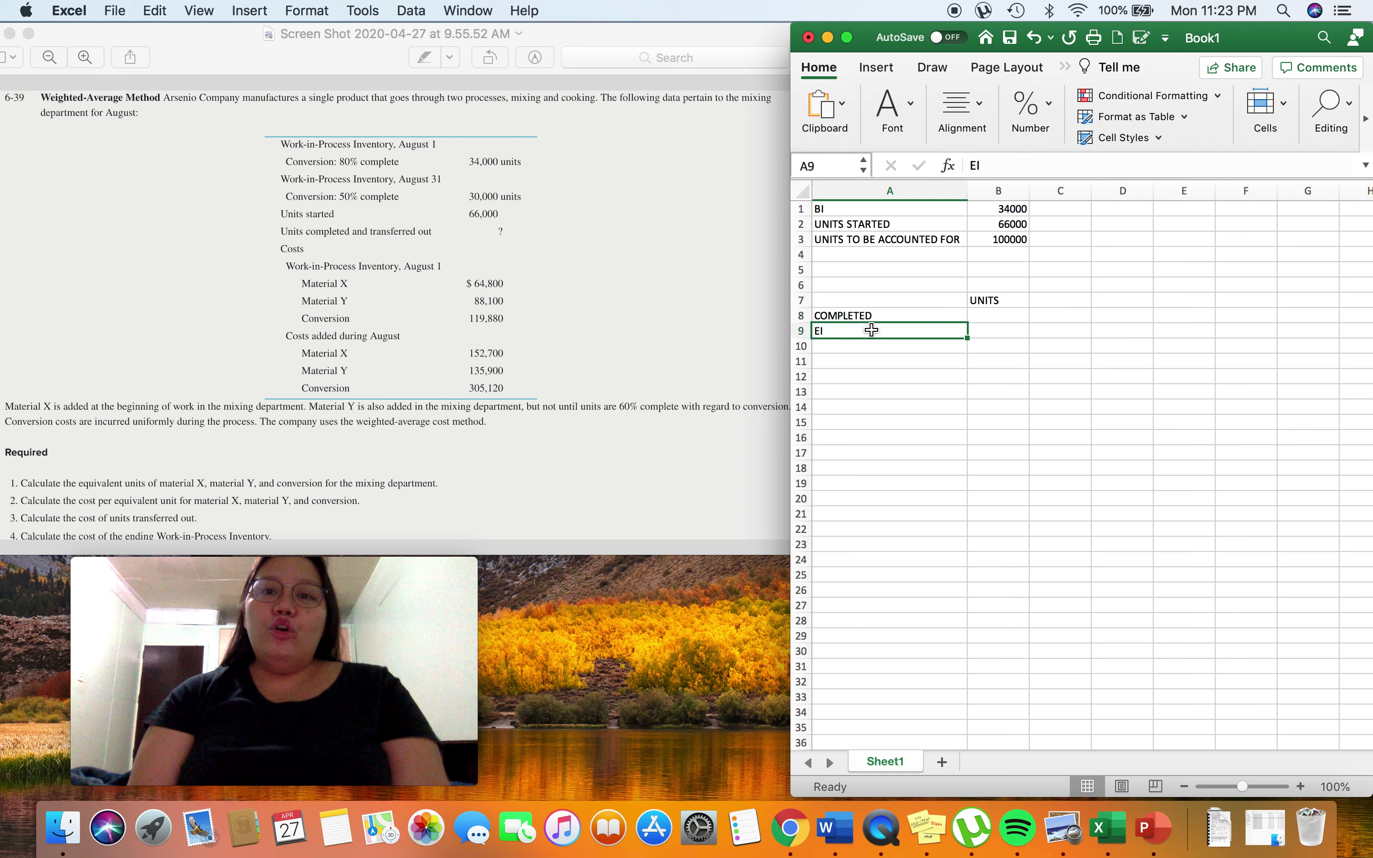
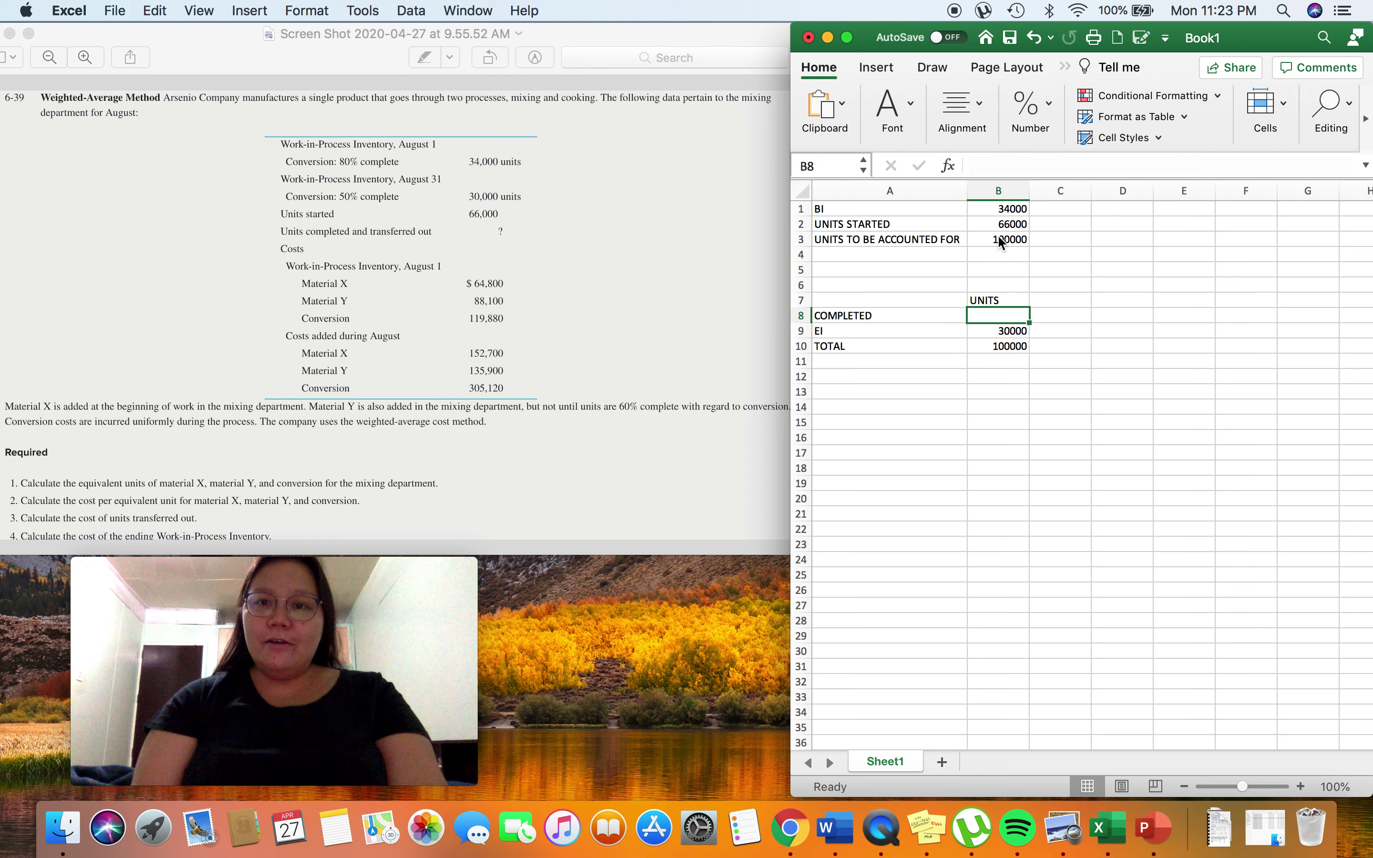
{"action": "key", "text": "Down"}
{"action": "key", "text": "Down"}
{"action": "key", "text": "Down"}
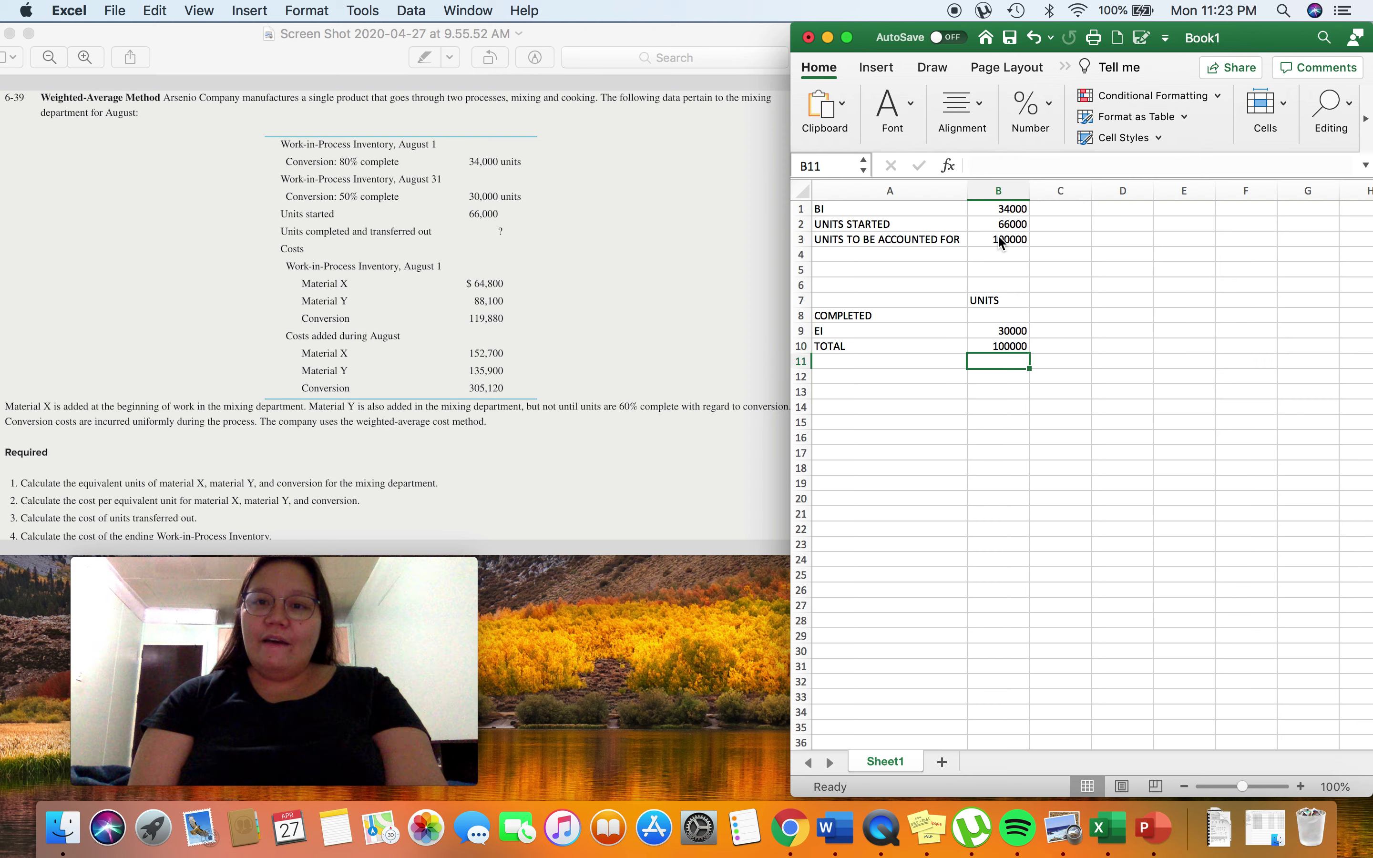
{"action": "key", "text": "Up"}
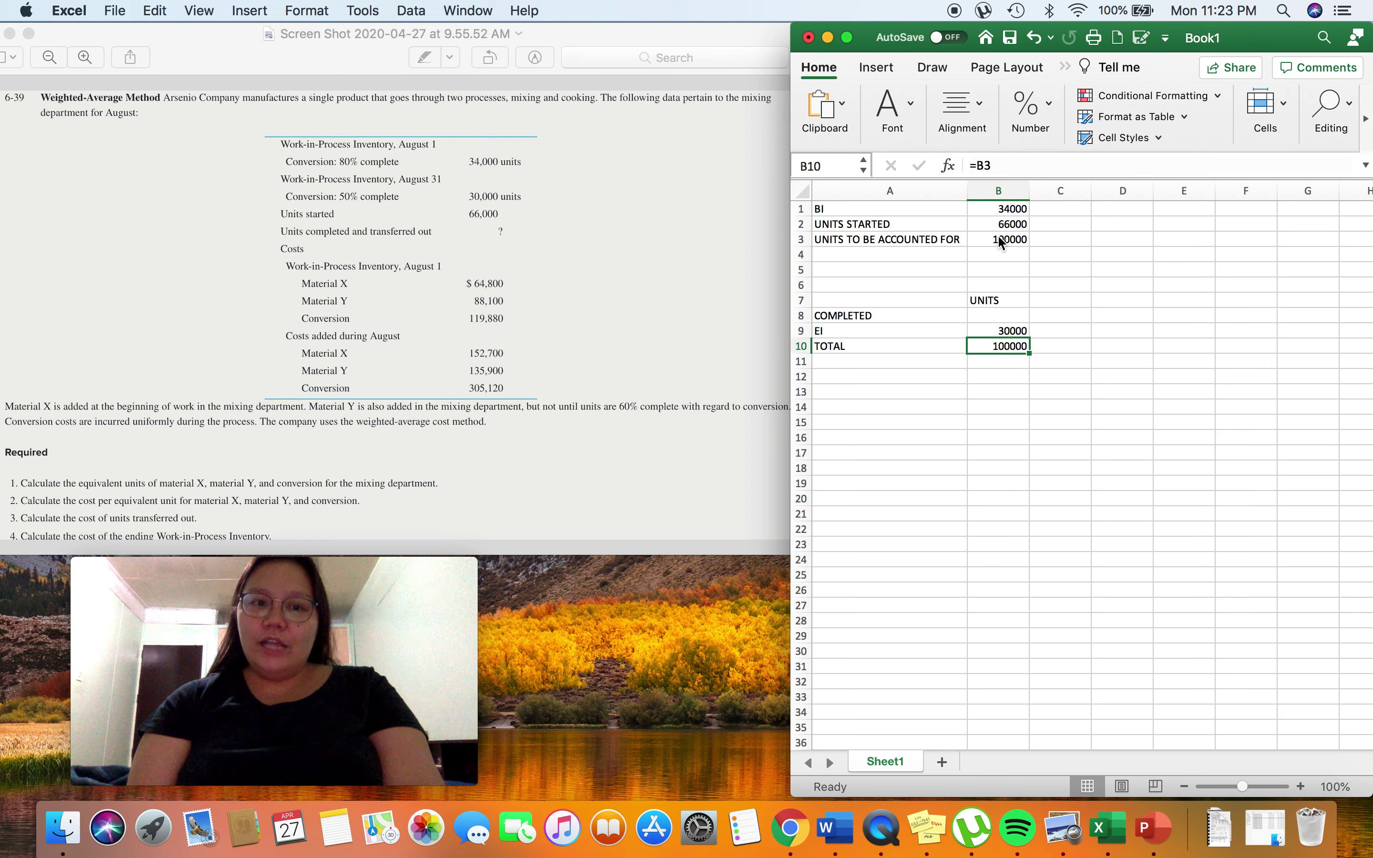
{"action": "key", "text": "Up"}
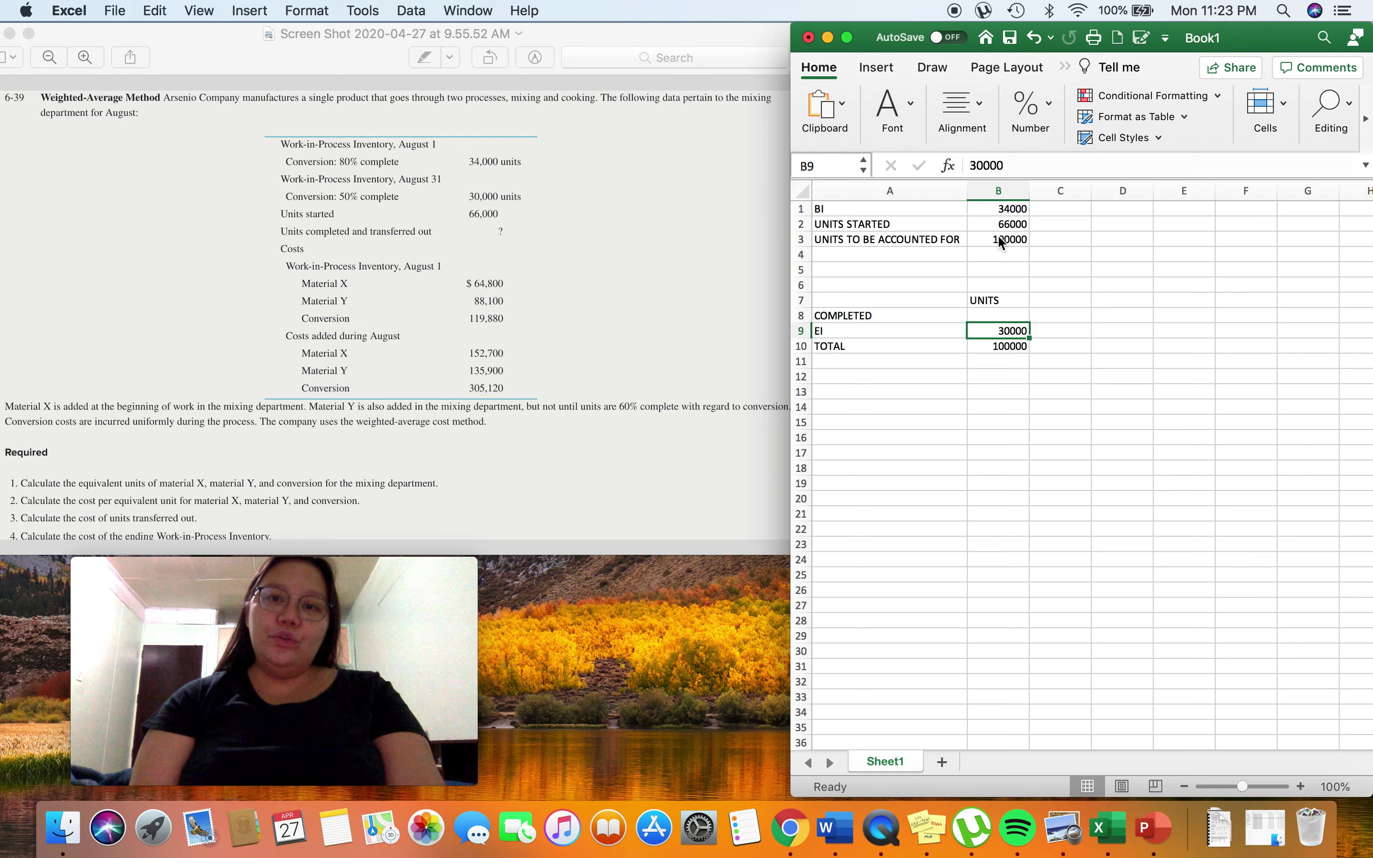
{"action": "key", "text": "Up"}
{"action": "key", "text": "Down"}
Step: Calculate the completed units in B8 with the formula =B10-B9
{"action": "key", "text": "Up"}
{"action": "type", "text": "="}
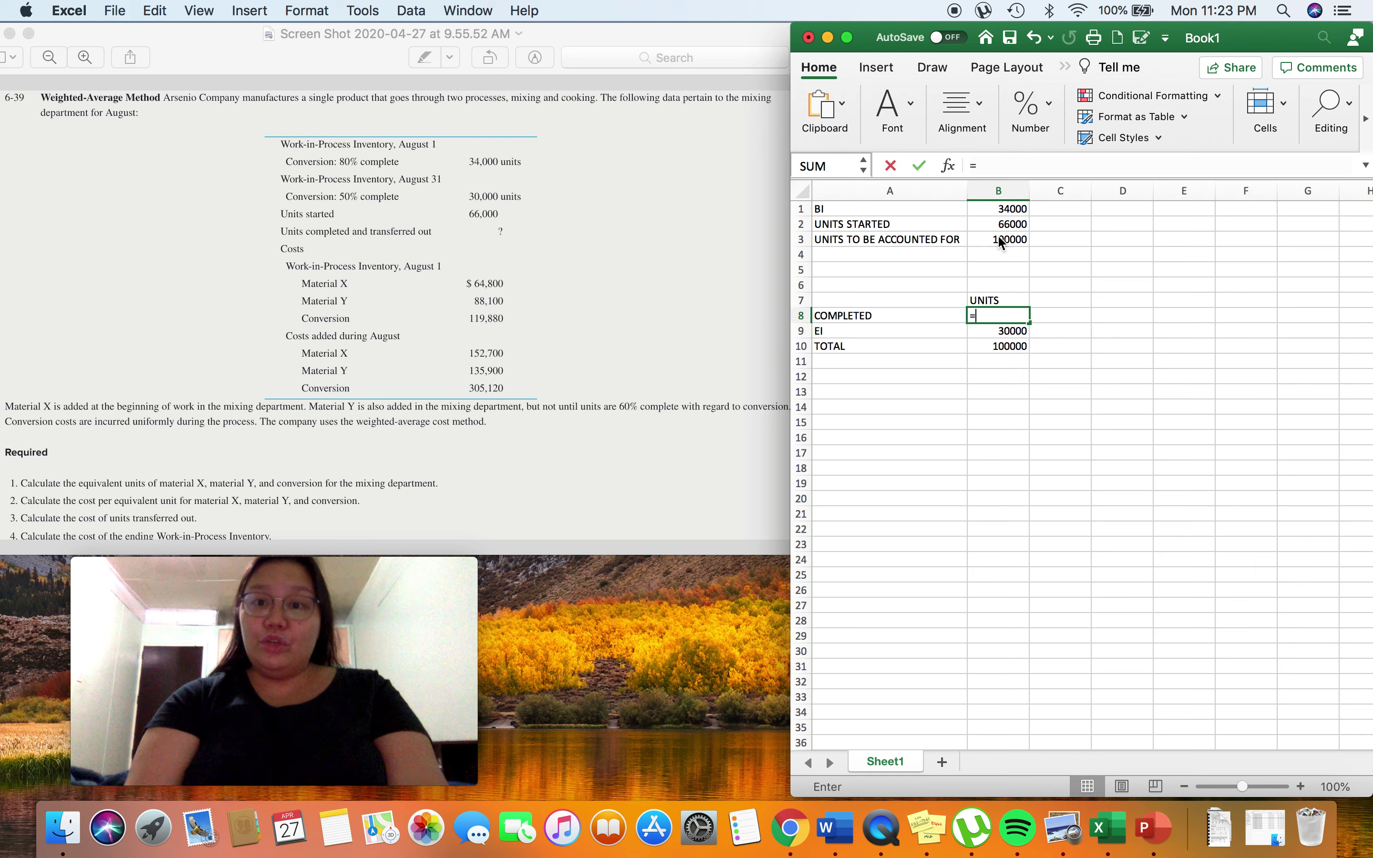
{"action": "key", "text": "Up"}
{"action": "key", "text": "Up"}
{"action": "key", "text": "Up"}
{"action": "key", "text": "Down"}
{"action": "key", "text": "Down"}
{"action": "key", "text": "Down"}
{"action": "key", "text": "Down"}
{"action": "key", "text": "Down"}
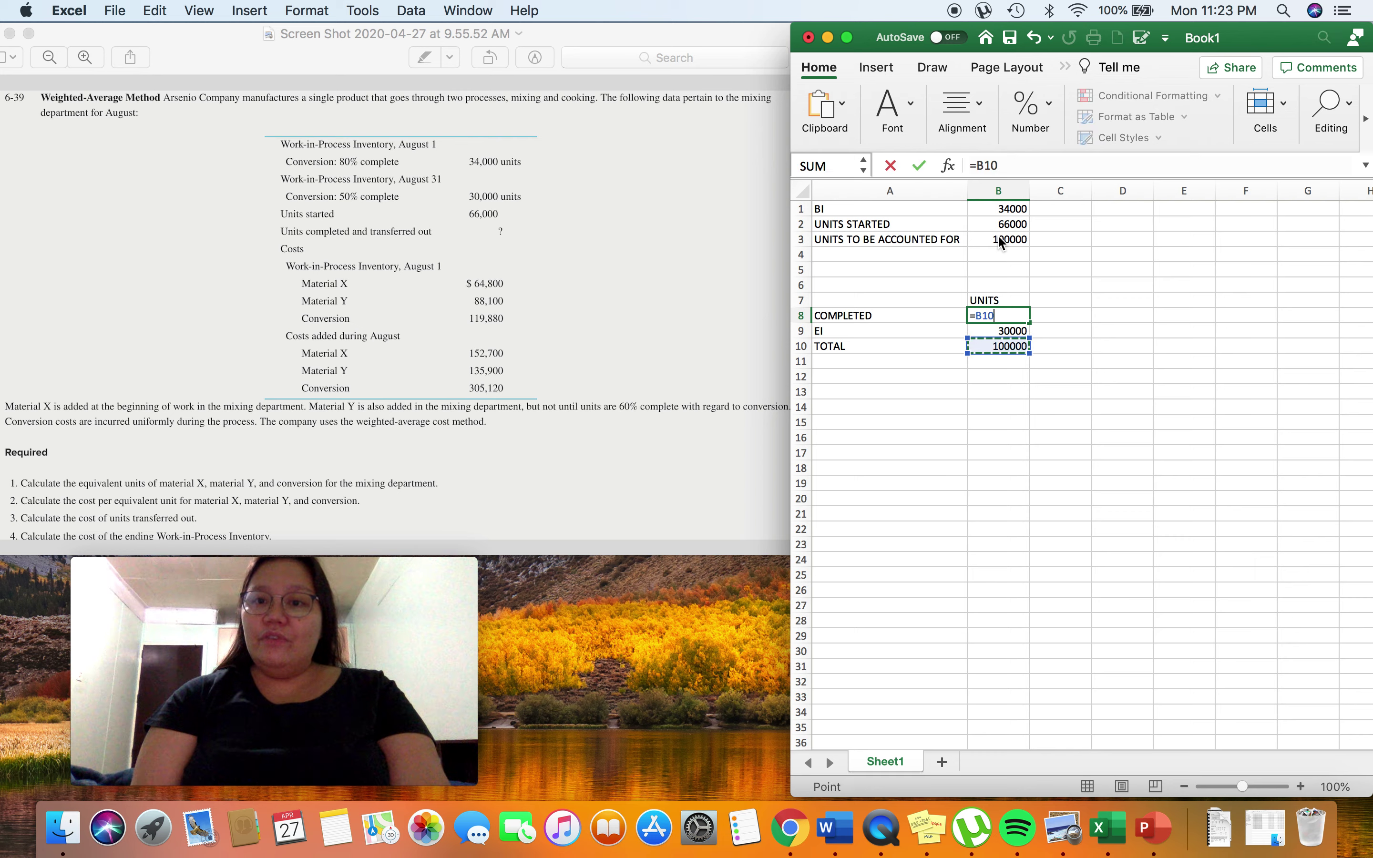
{"action": "type", "text": "-"}
{"action": "key", "text": "Up"}
{"action": "key", "text": "Down"}
{"action": "key", "text": "Down"}
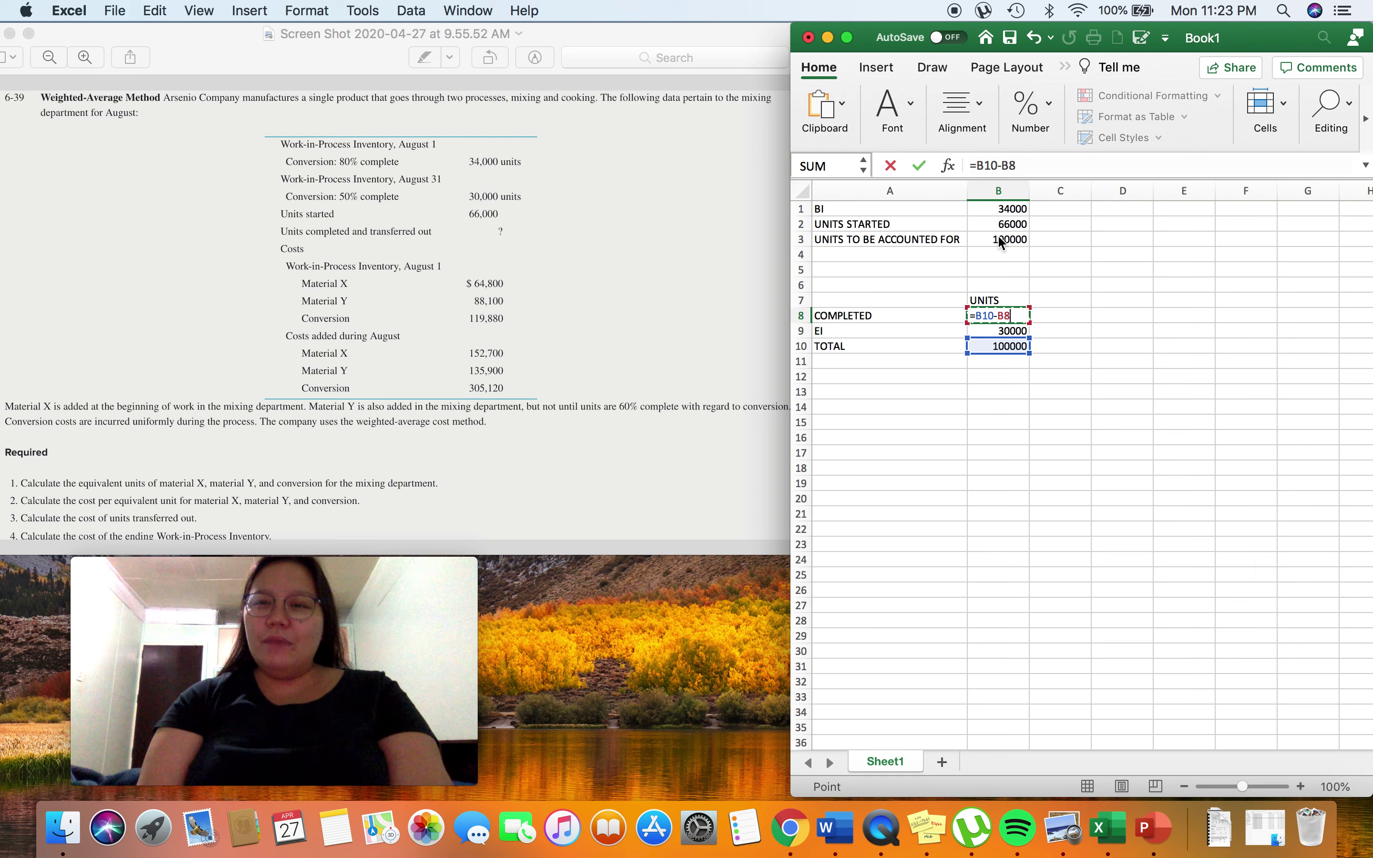
{"action": "key", "text": "Return"}
{"action": "key", "text": "Up"}
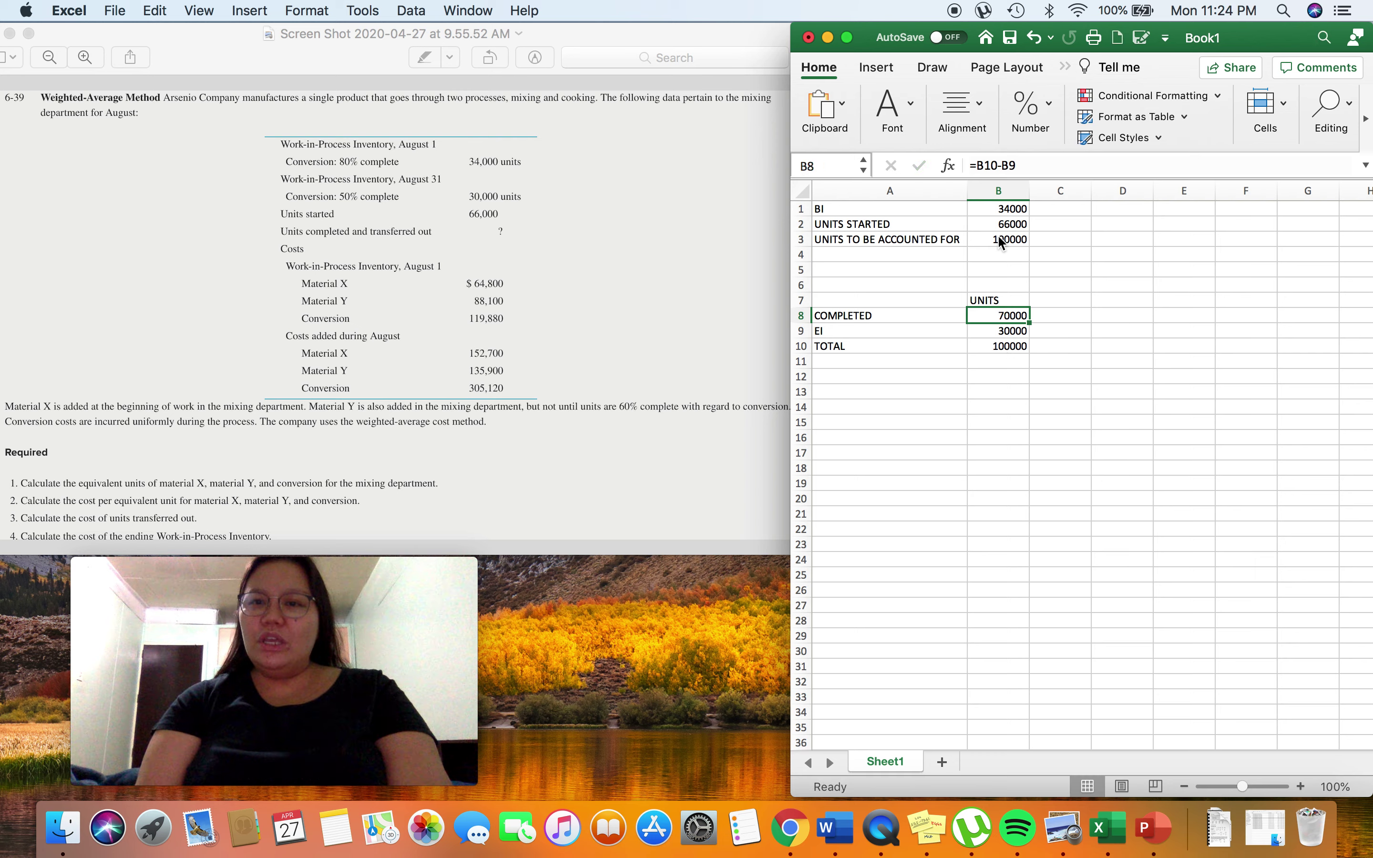
{"action": "key", "text": "Right"}
{"action": "key", "text": "Left"}
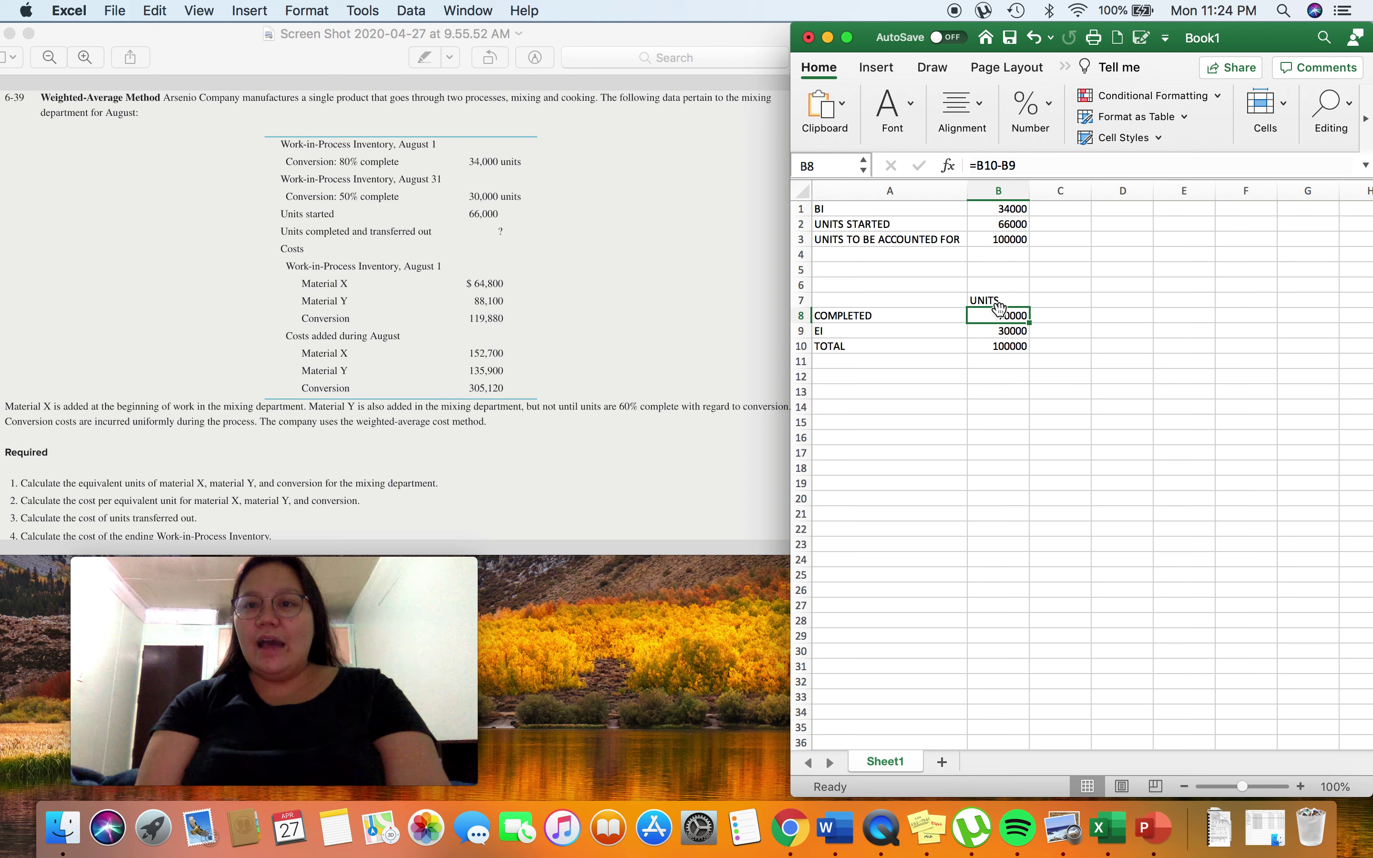
Step: Format B1:B10 in comma style with no decimal places
{"action": "left_click_drag", "start_coordinate": [999, 209], "coordinate": [999, 226]}
{"action": "key", "text": "shift+Down"}
{"action": "key", "text": "shift+Down"}
{"action": "key", "text": "shift+Down"}
{"action": "key", "text": "shift+Down"}
{"action": "key", "text": "shift+Down"}
{"action": "key", "text": "shift+Down"}
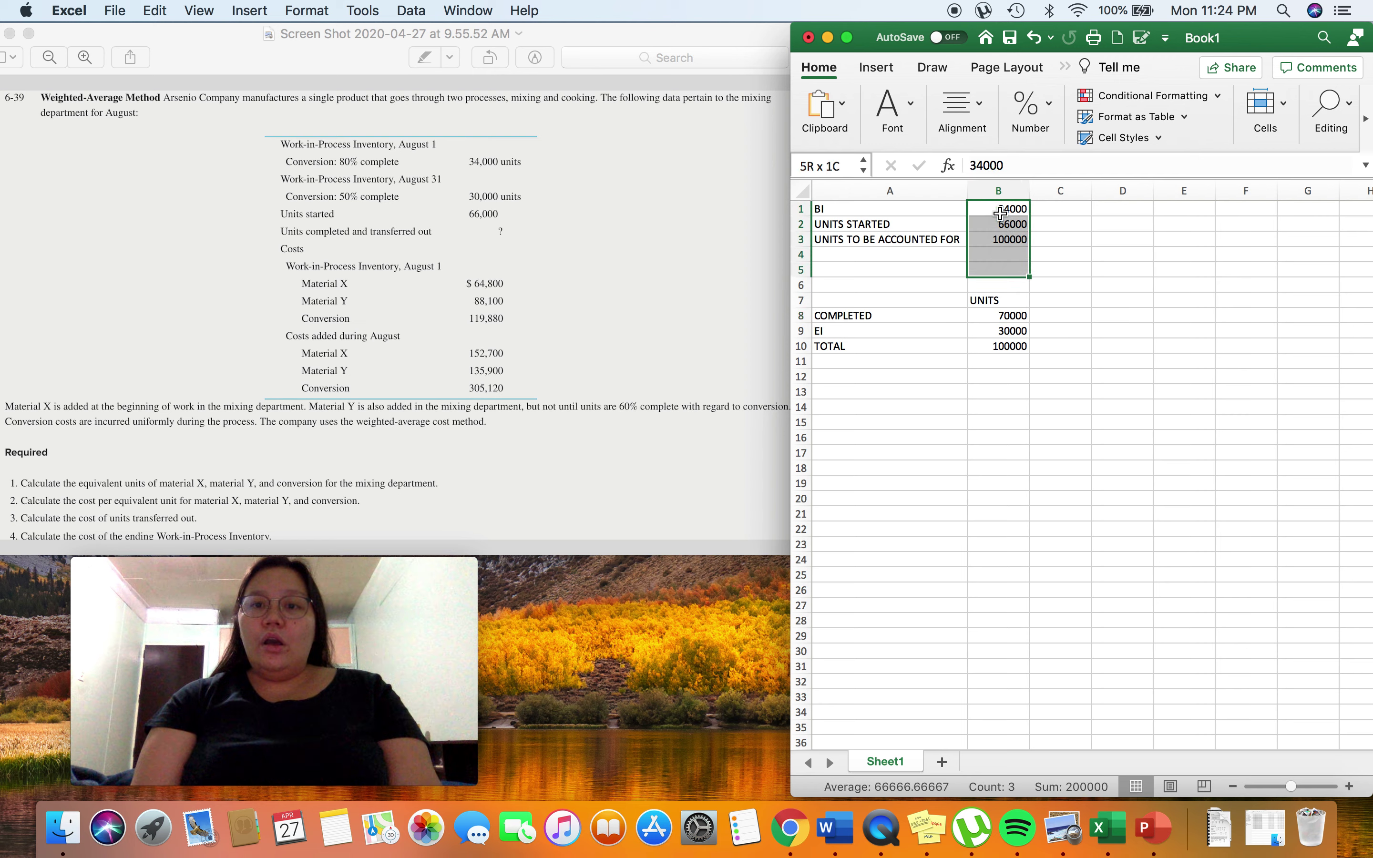
{"action": "key", "text": "shift+Down"}
{"action": "key", "text": "shift+Down"}
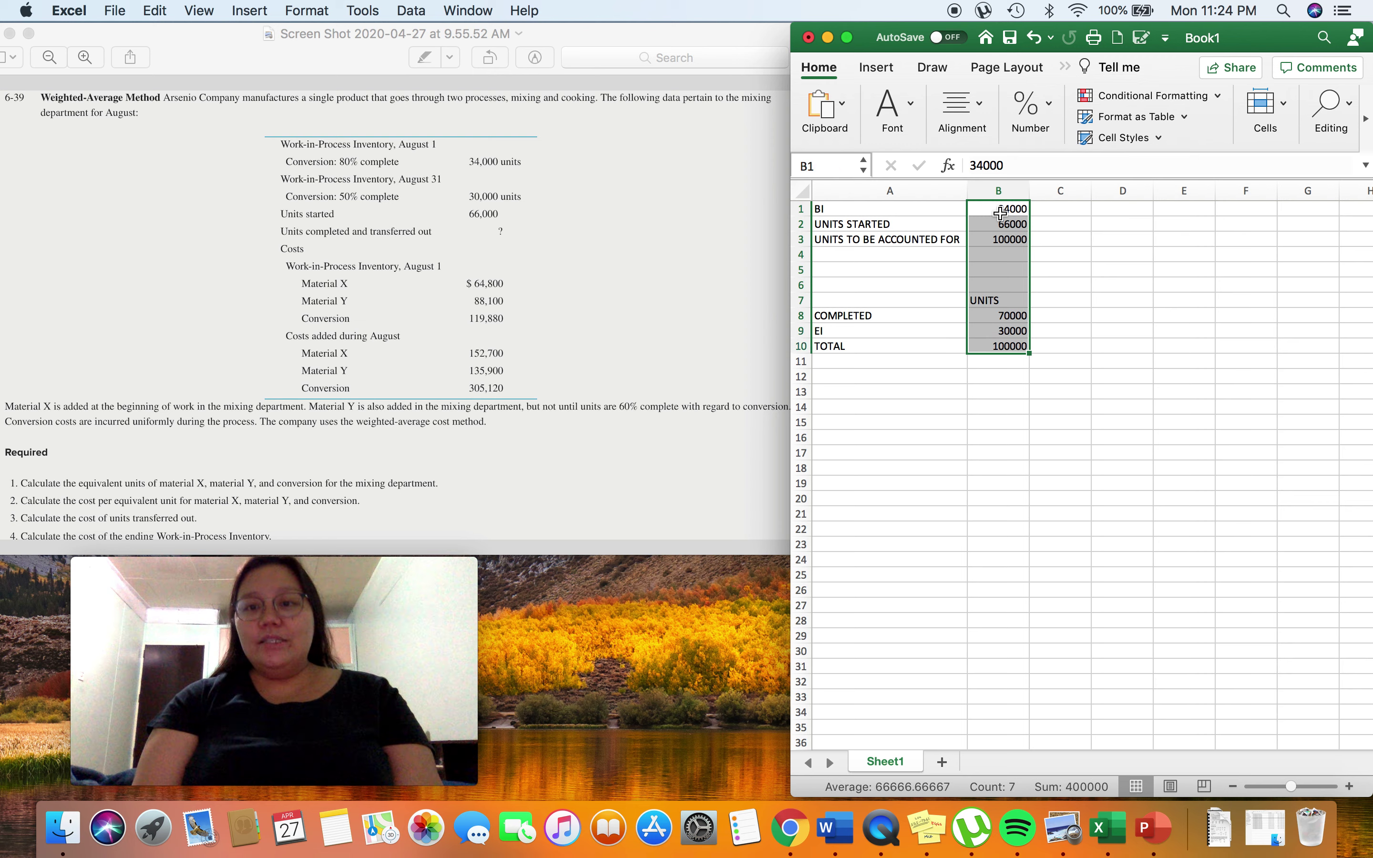
{"action": "left_click", "coordinate": [1036, 102]}
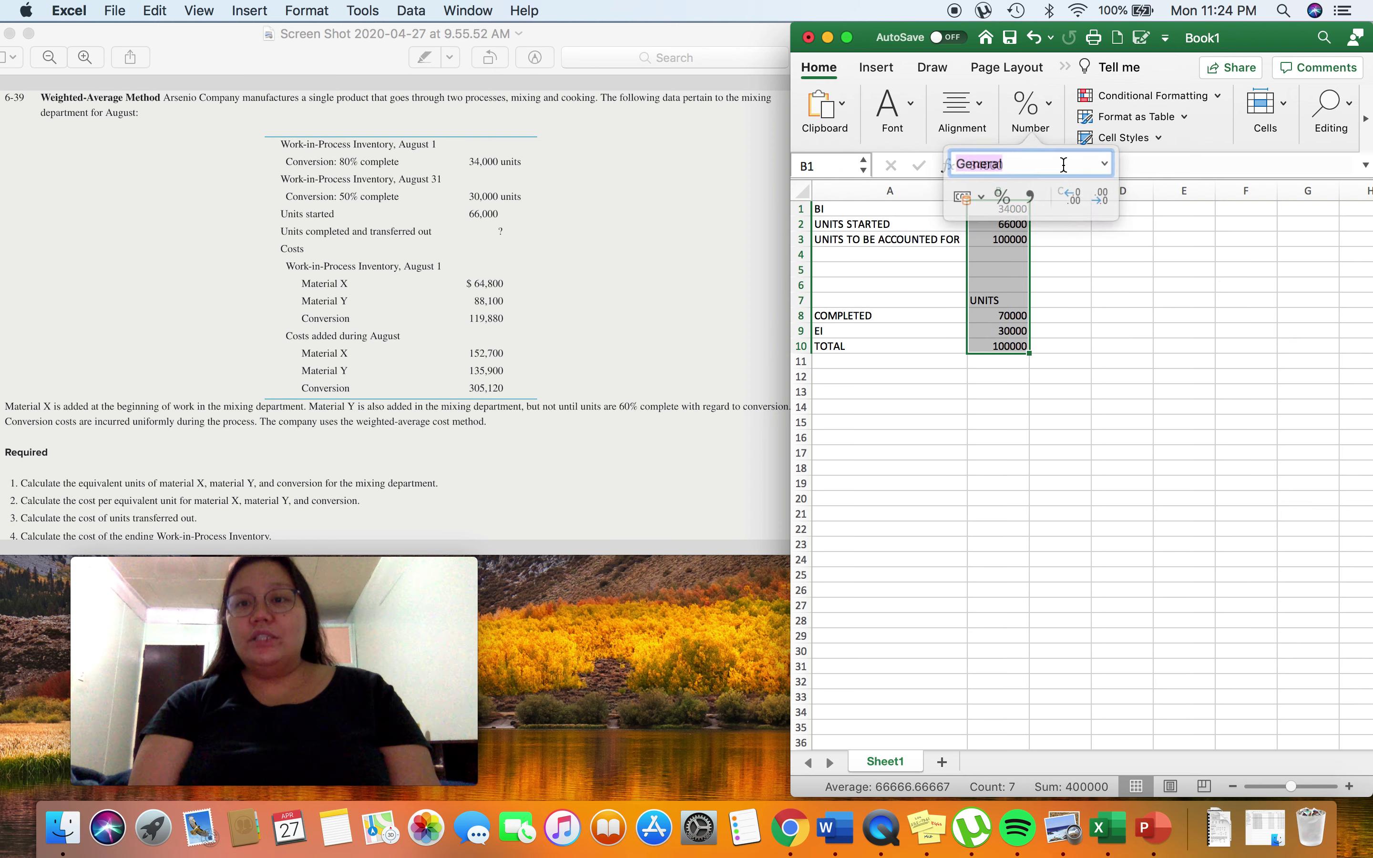
{"action": "left_click", "coordinate": [1029, 190]}
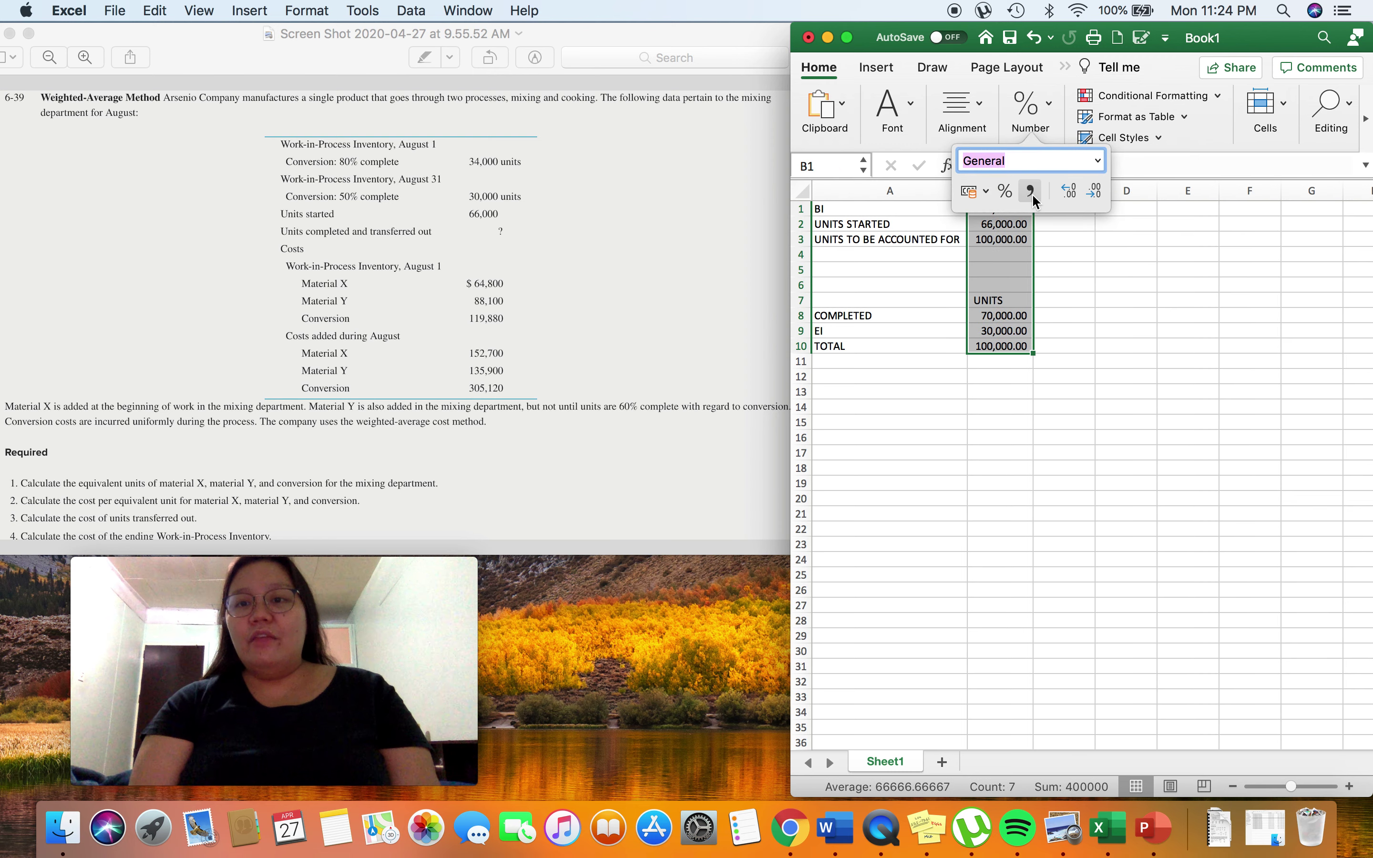
{"action": "double_click", "coordinate": [1095, 193]}
{"action": "left_click", "coordinate": [1068, 191]}
{"action": "left_click", "coordinate": [1092, 193]}
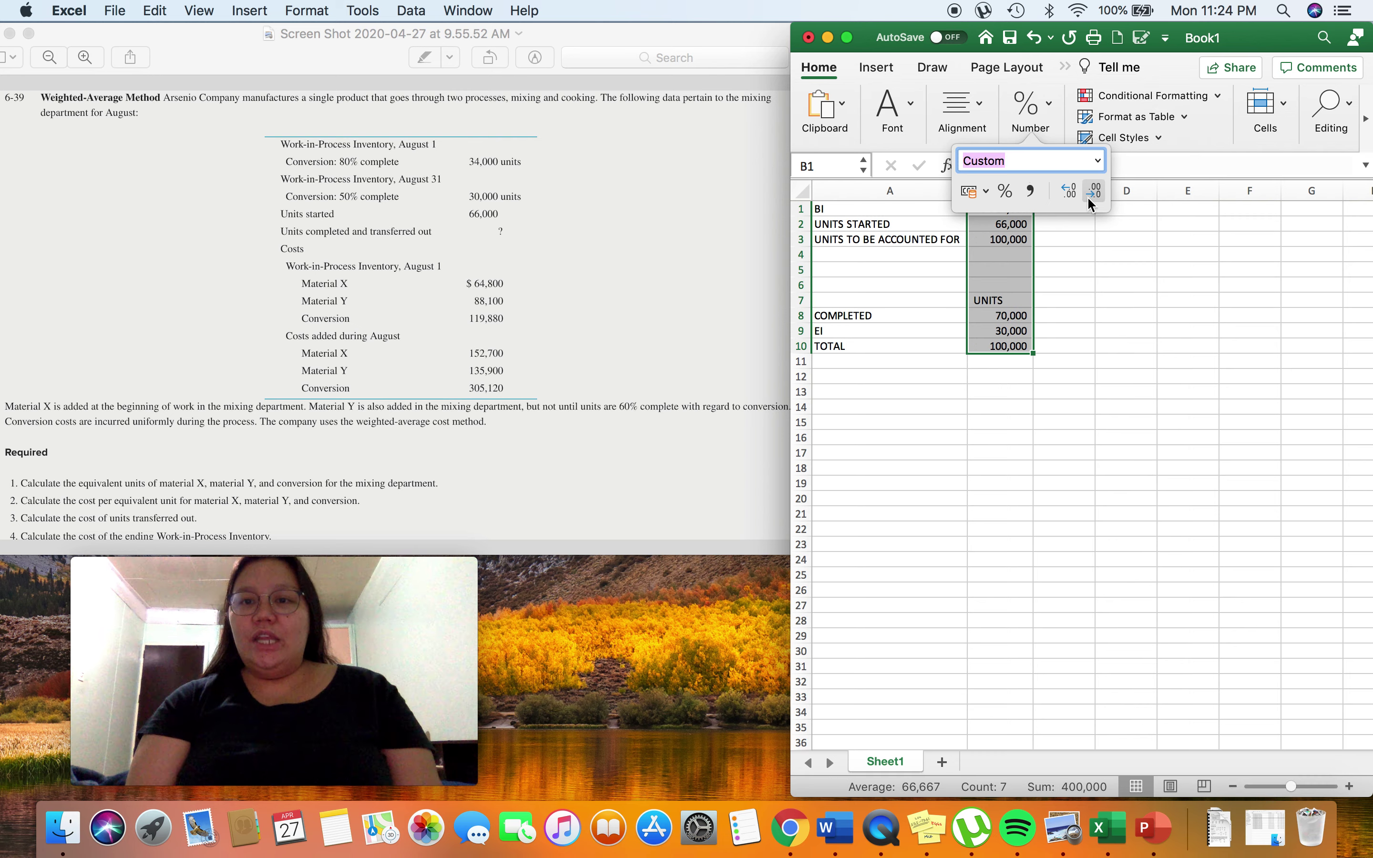
{"action": "left_click", "coordinate": [1038, 365]}
Step: Compare the UNITS TO BE ACCOUNTED FOR figure in B3 with the TOTAL row of the units table
{"action": "left_click", "coordinate": [997, 244]}
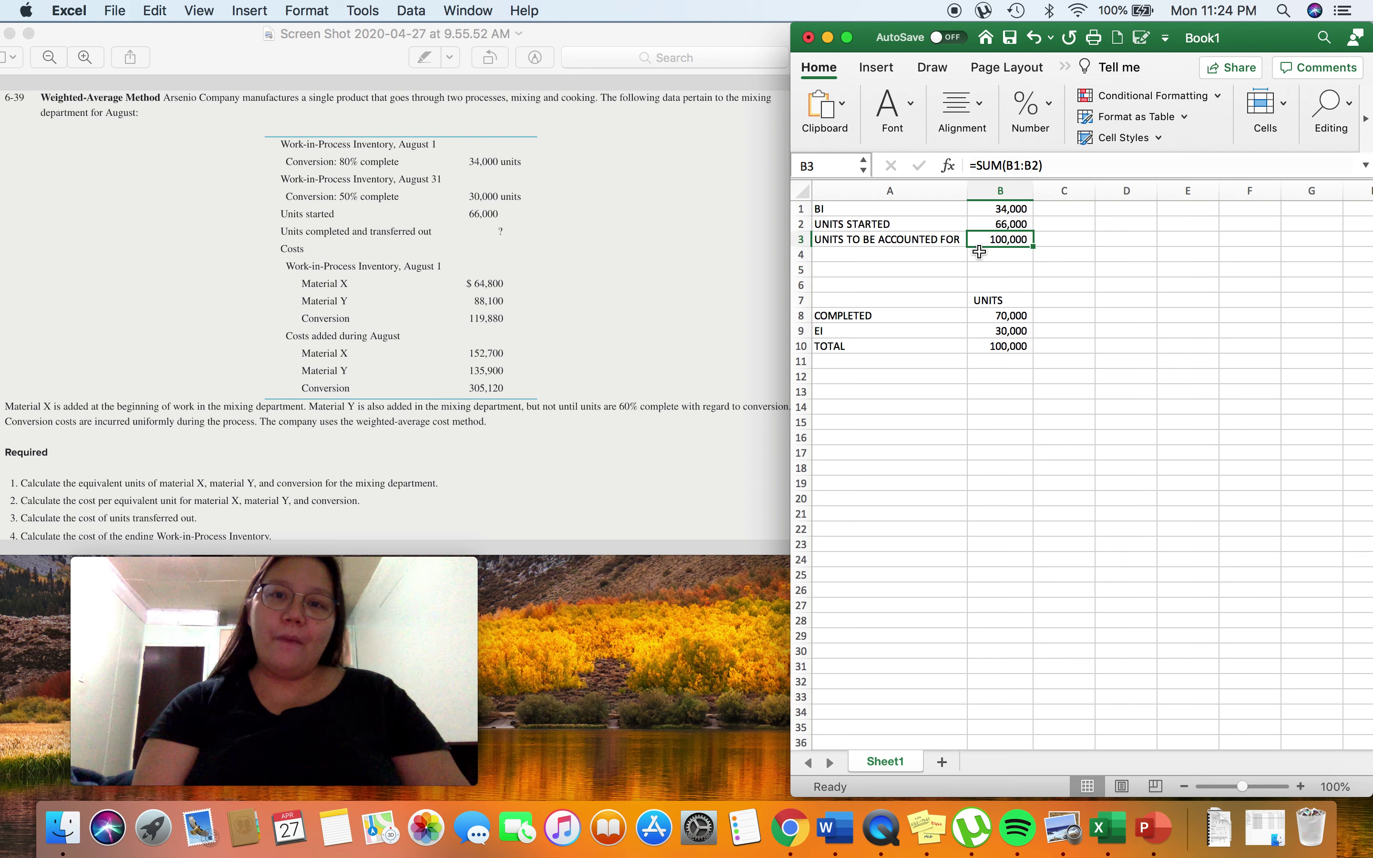
{"action": "left_click", "coordinate": [907, 240]}
{"action": "key", "text": "Down"}
{"action": "key", "text": "Down"}
{"action": "key", "text": "Down"}
{"action": "key", "text": "Down"}
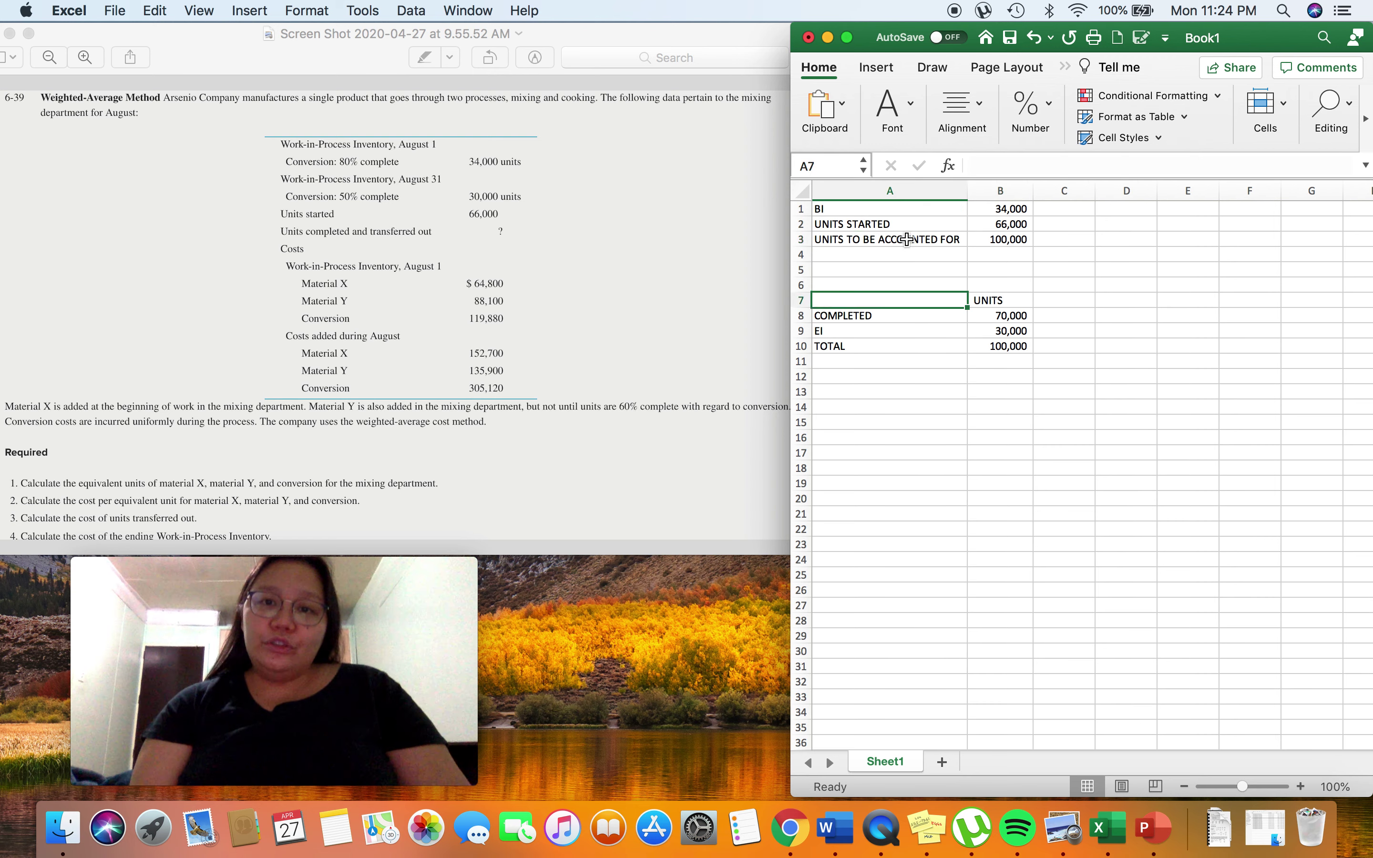
{"action": "key", "text": "Up"}
{"action": "key", "text": "Up"}
{"action": "key", "text": "Up"}
{"action": "key", "text": "Up"}
{"action": "key", "text": "Down"}
{"action": "key", "text": "Down"}
{"action": "key", "text": "Down"}
{"action": "key", "text": "Down"}
{"action": "key", "text": "Down"}
{"action": "key", "text": "Down"}
{"action": "key", "text": "Down"}
{"action": "key", "text": "Right"}
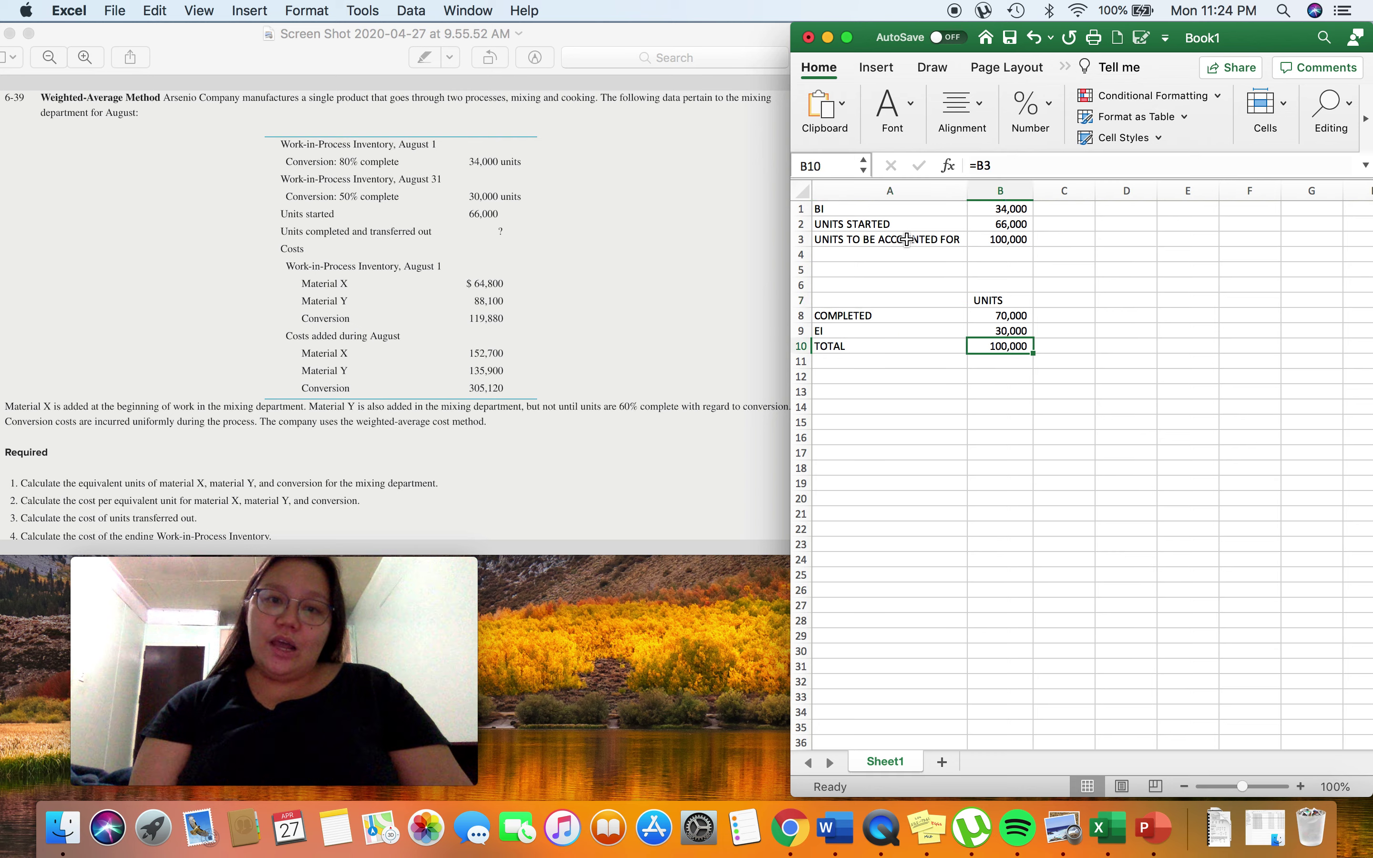
{"action": "key", "text": "Left"}
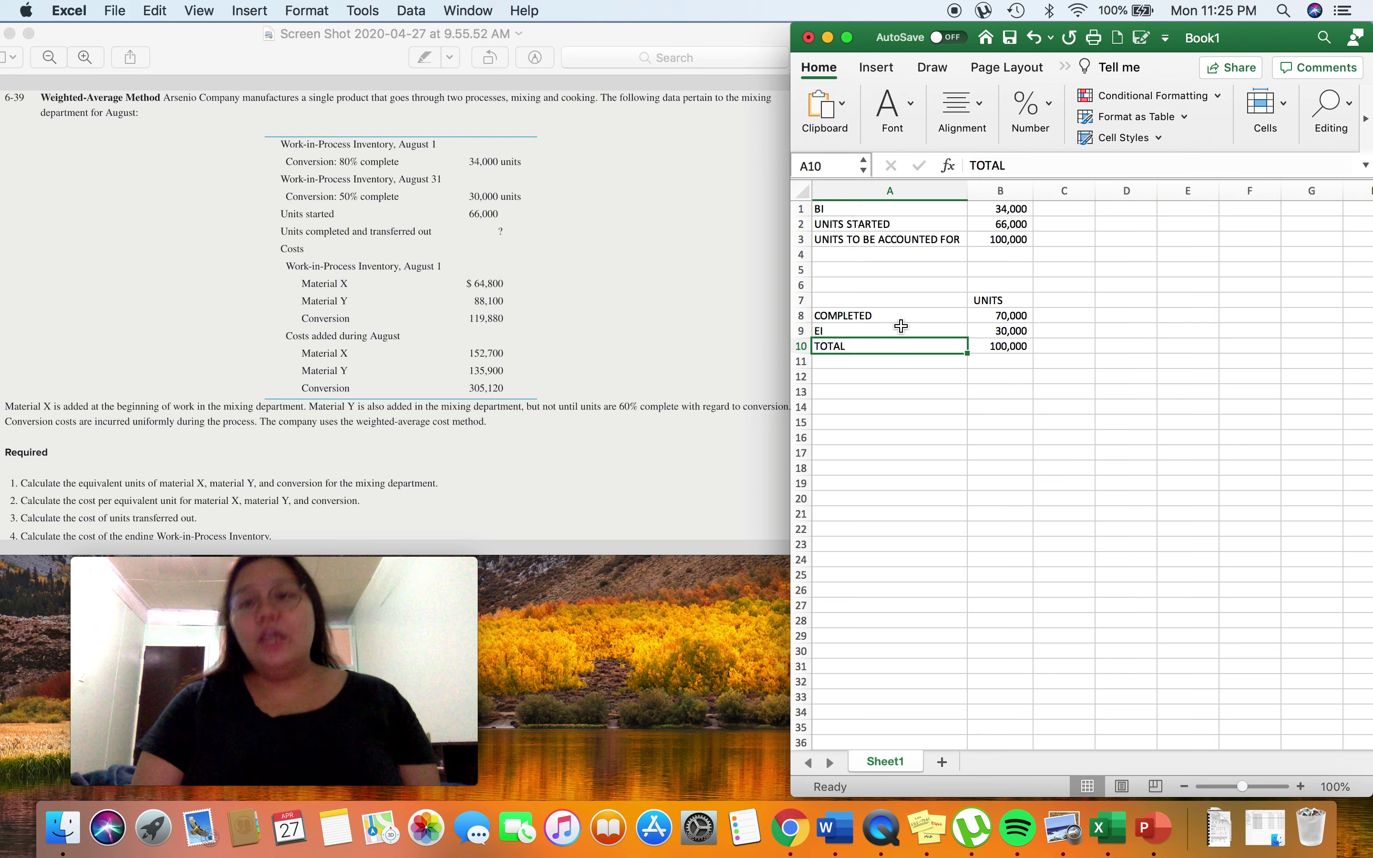
Step: Enter the column headings M ATERIAL X in C7, MATERIAL Y in E7 and CONVERSION in G7
{"action": "left_click", "coordinate": [1062, 305]}
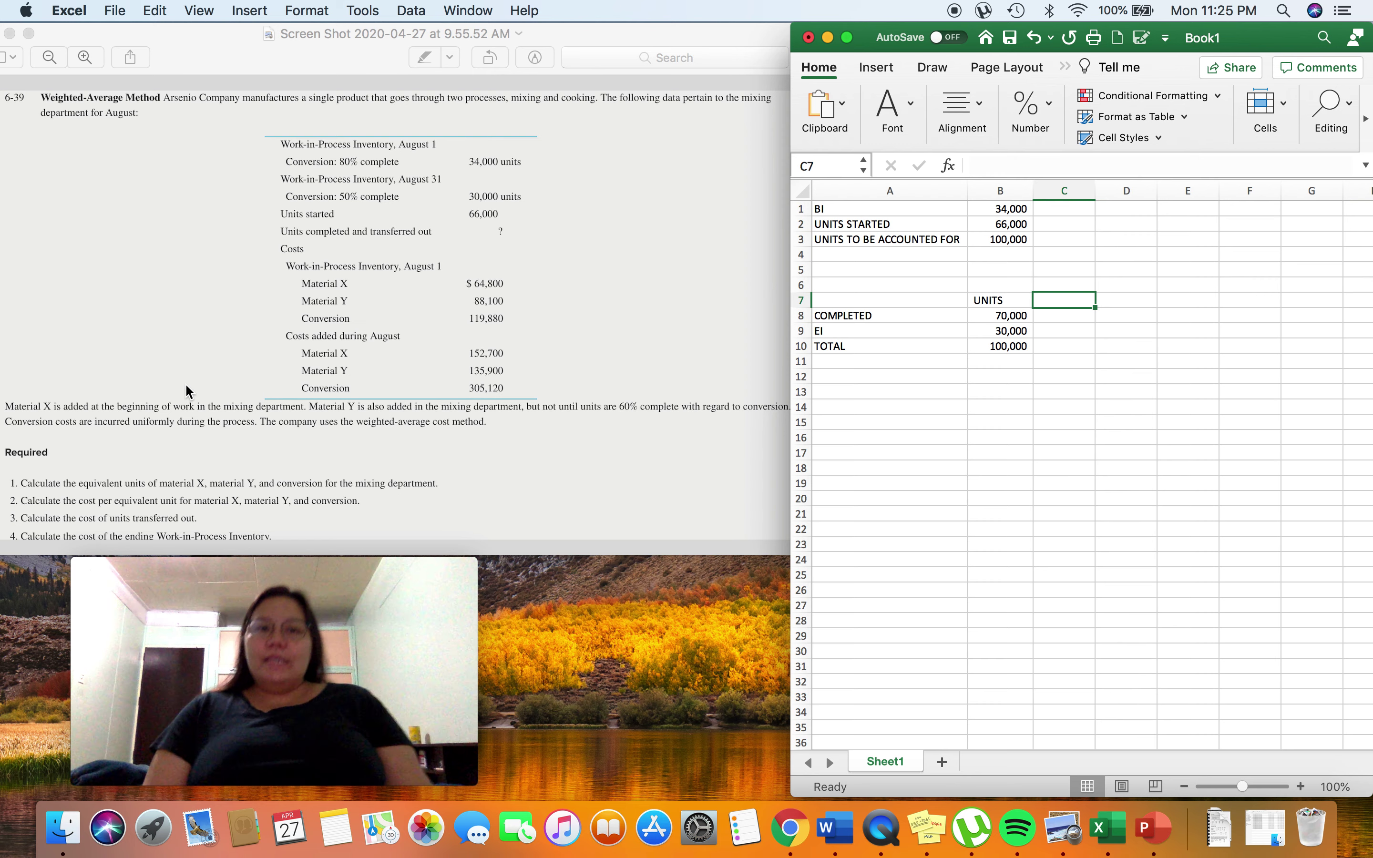
{"action": "type", "text": "M ATERIAL X"}
{"action": "key", "text": "Tab"}
{"action": "key", "text": "Tab"}
{"action": "type", "text": "MATERIAL"}
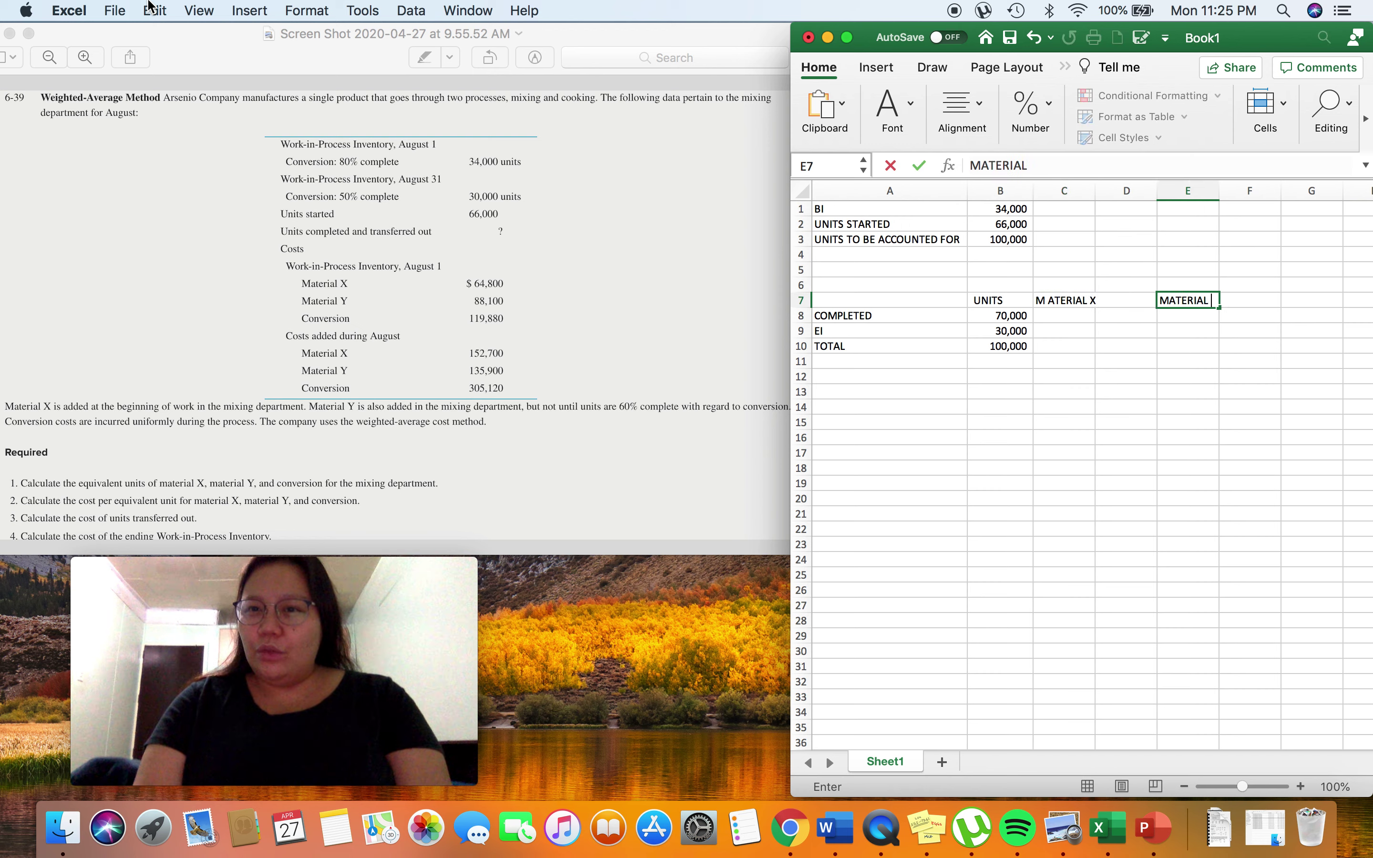
{"action": "key", "text": "Tab"}
{"action": "key", "text": "Tab"}
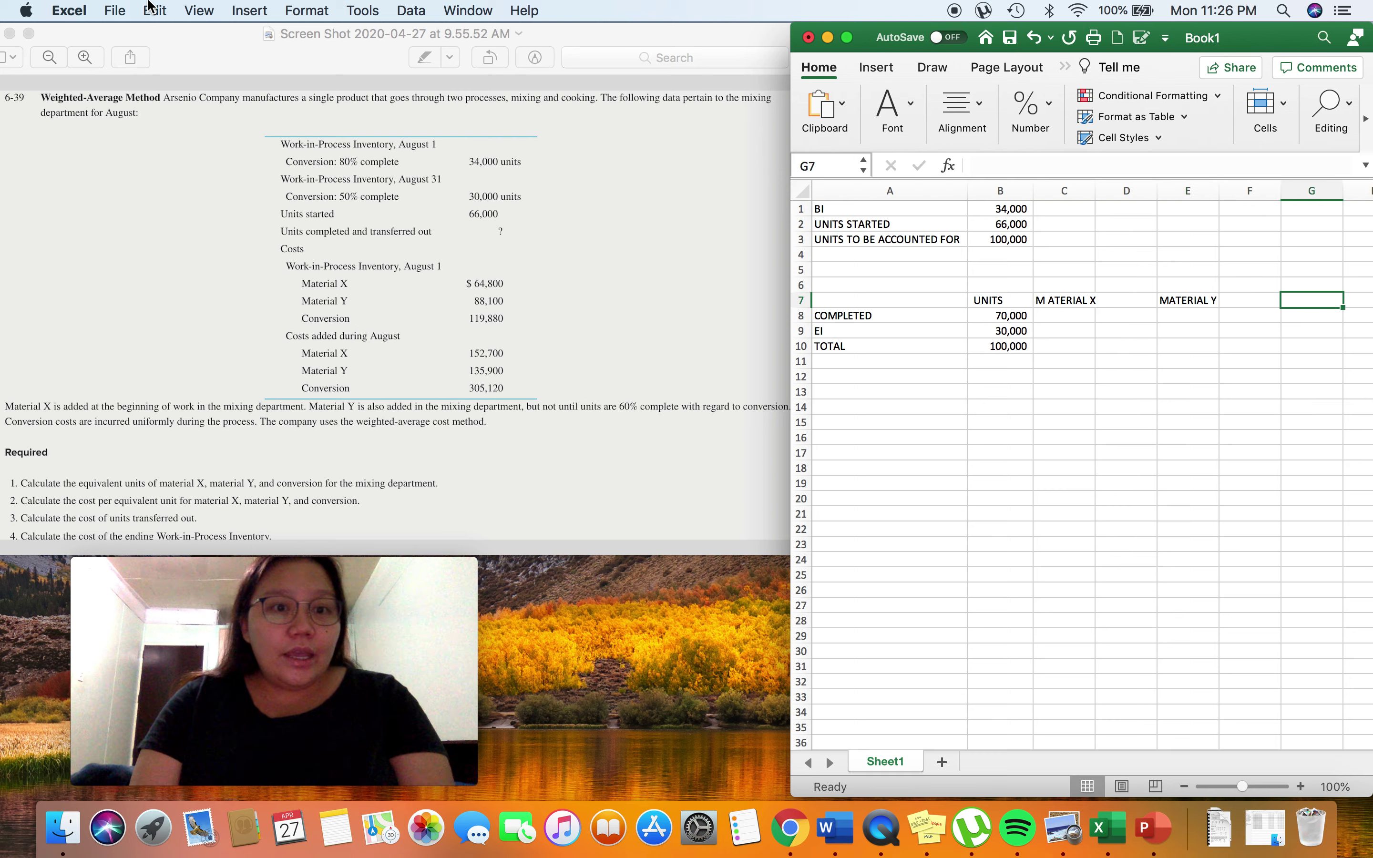
{"action": "type", "text": "CONVERSON"}
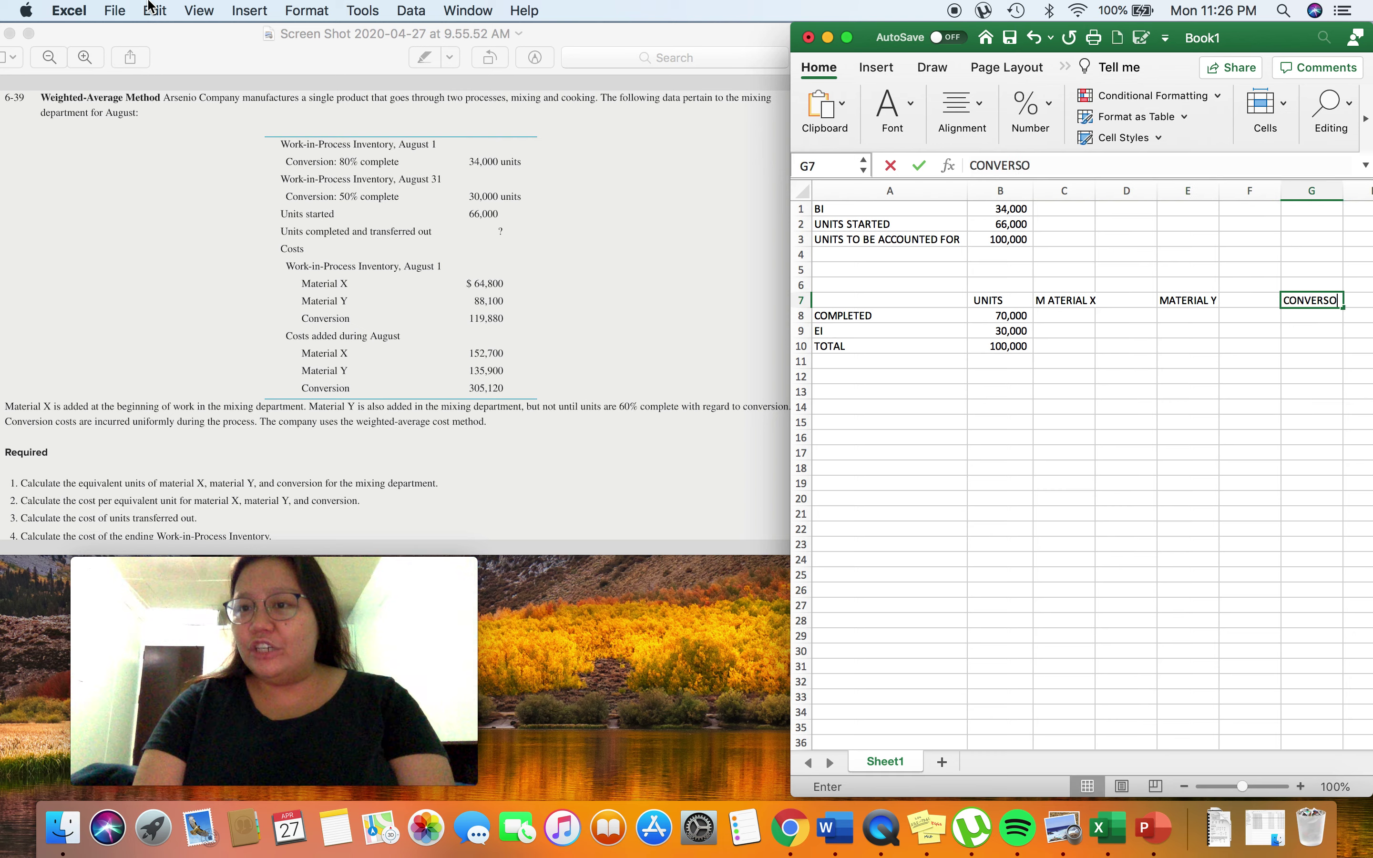
{"action": "key", "text": "BackSpace"}
{"action": "key", "text": "BackSpace"}
{"action": "type", "text": "ION"}
{"action": "key", "text": "Return"}
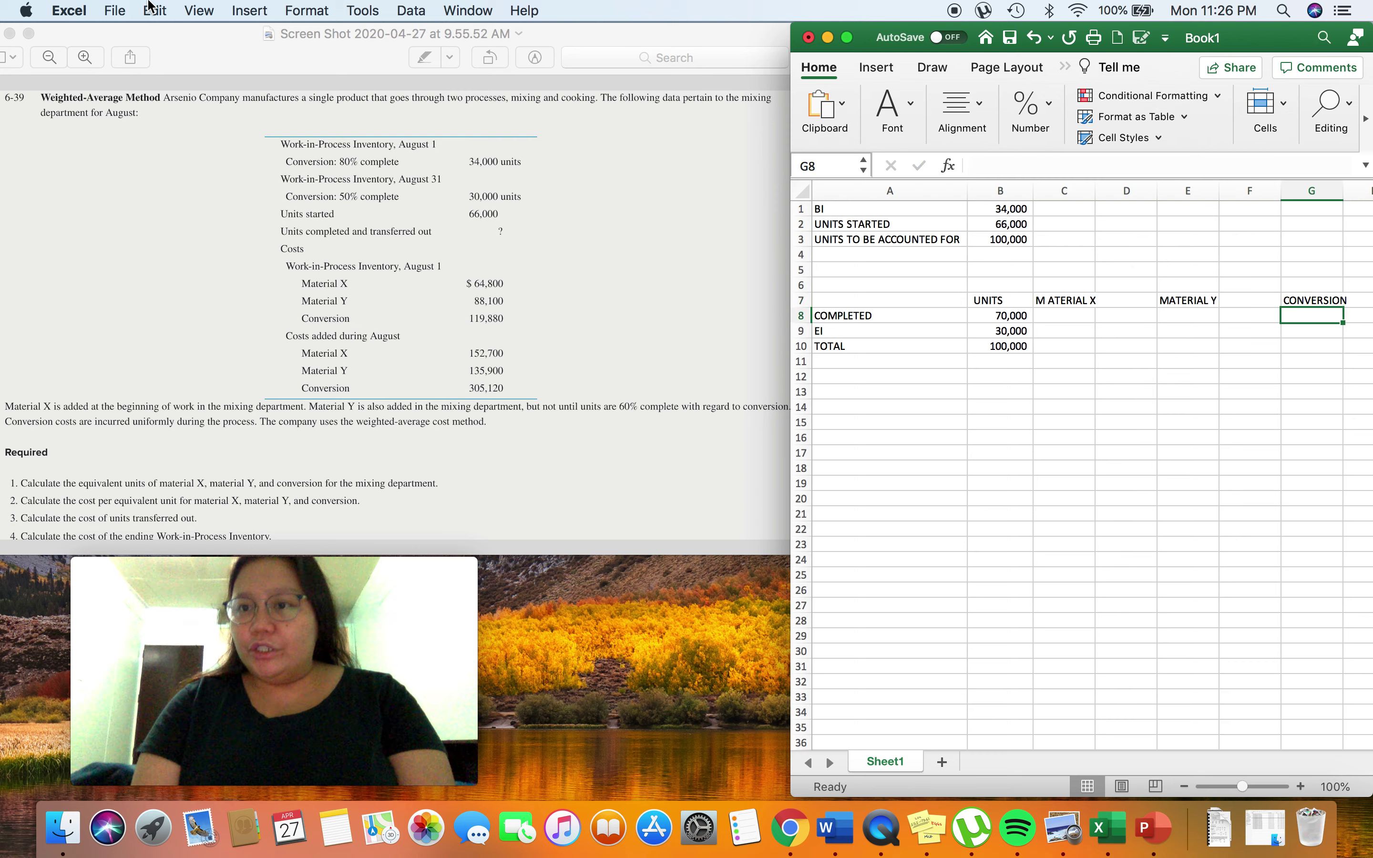
Step: Widen column C slightly to fit its material heading
{"action": "key", "text": "Left"}
{"action": "key", "text": "Left"}
{"action": "key", "text": "Left"}
{"action": "key", "text": "Left"}
{"action": "key", "text": "Left"}
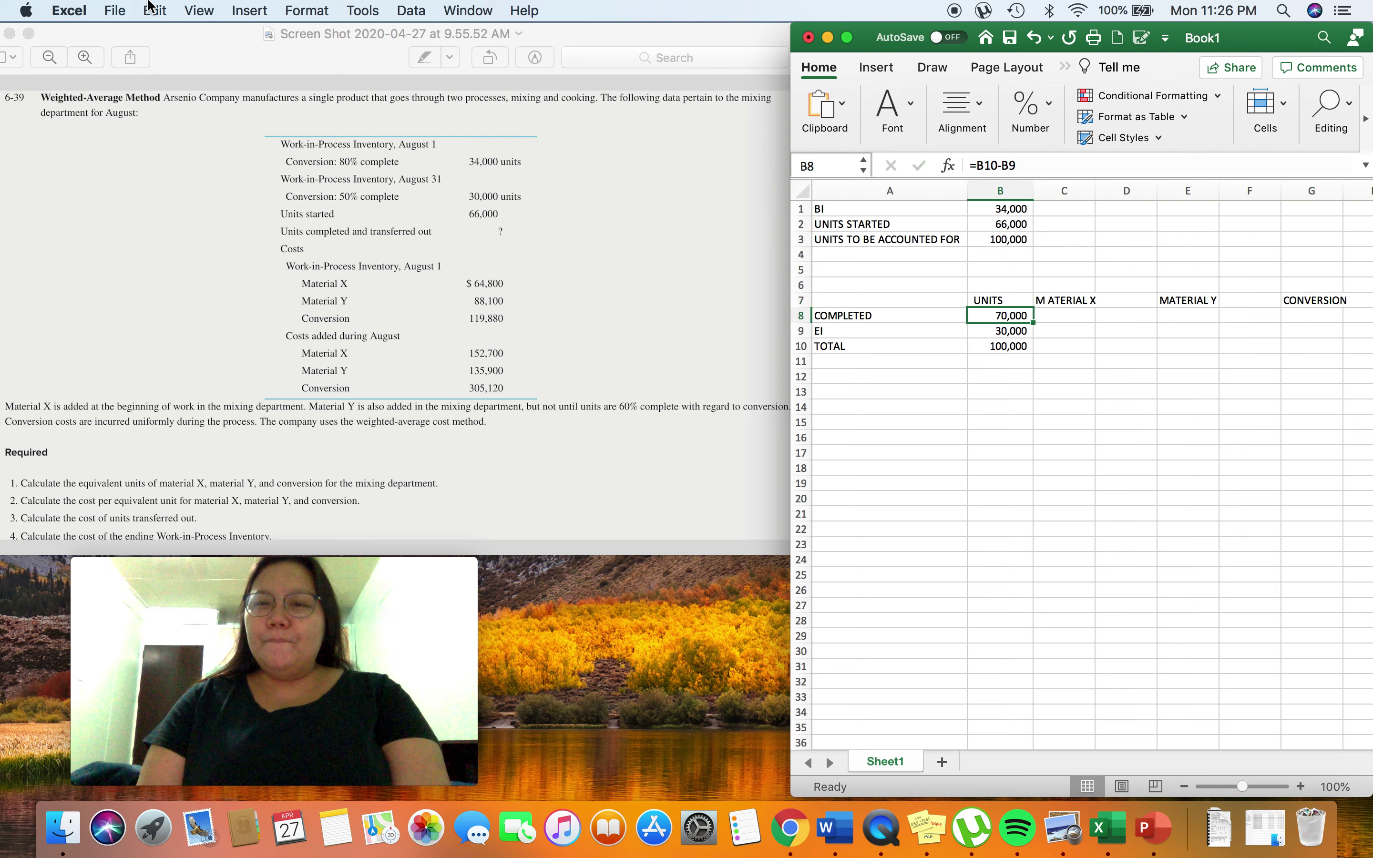
{"action": "key", "text": "Right"}
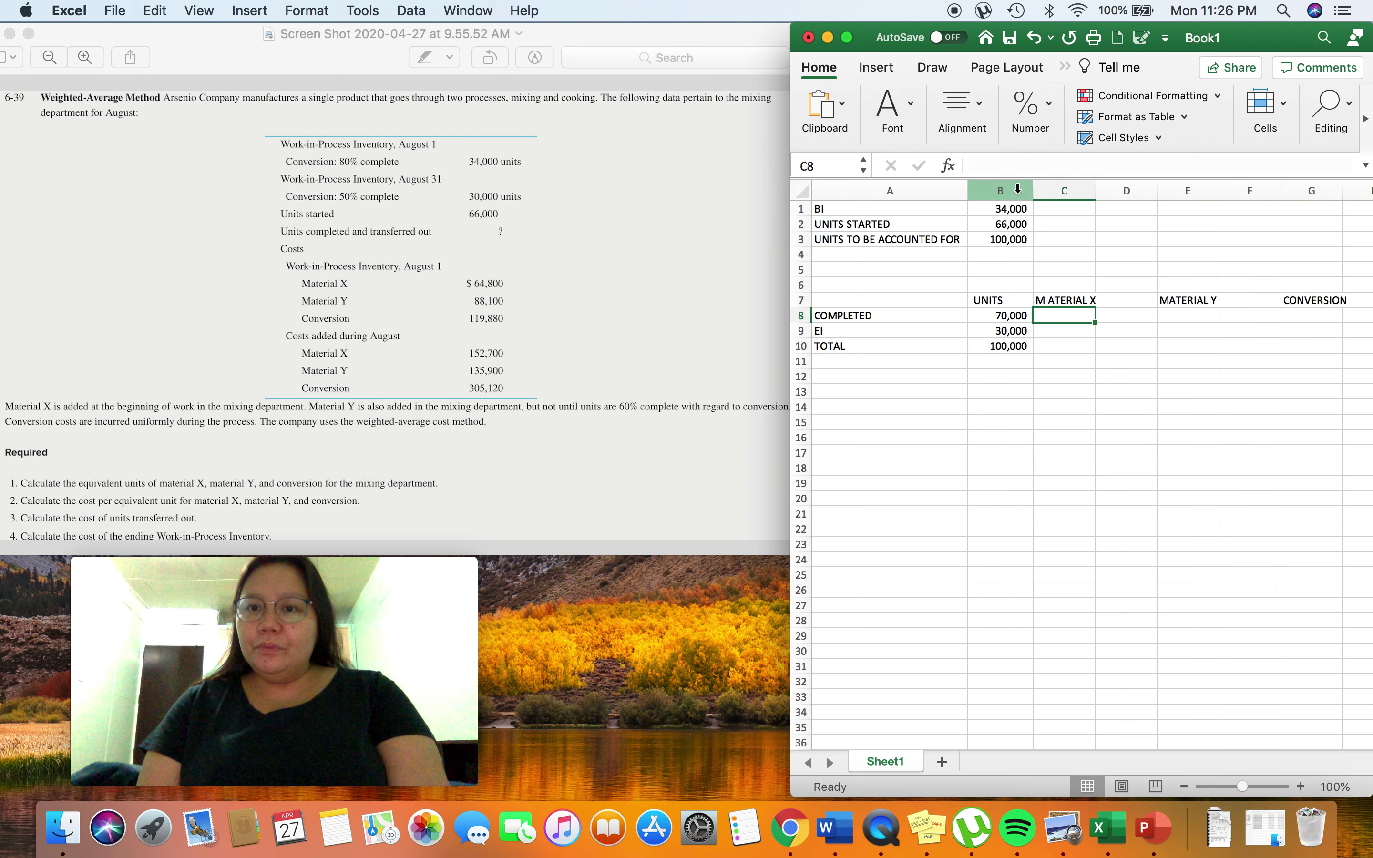
{"action": "left_click_drag", "start_coordinate": [1096, 187], "coordinate": [1100, 188]}
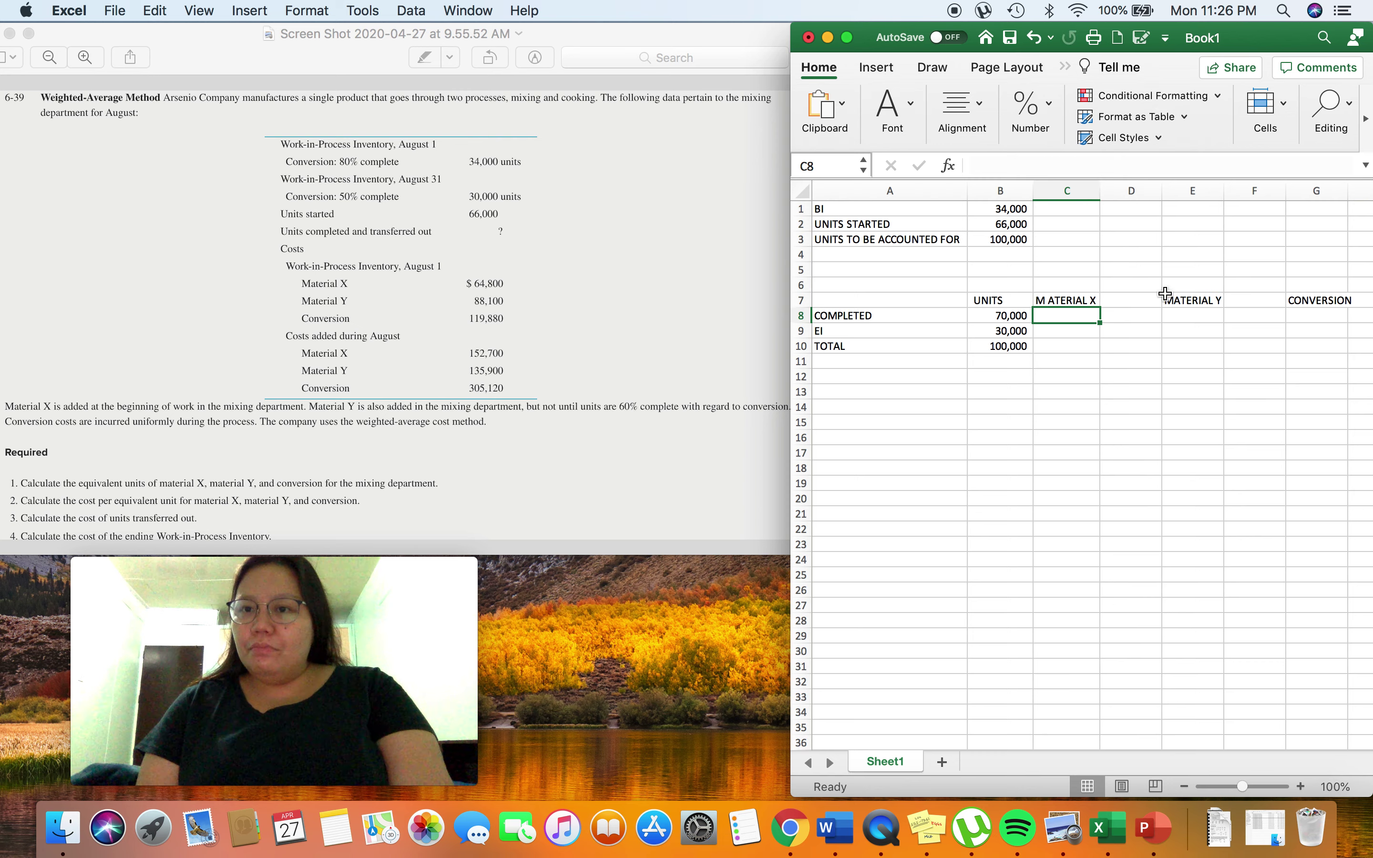
Step: Enter the heading WDTM in D7 and F7, beside the two material headings
{"action": "left_click", "coordinate": [1135, 292]}
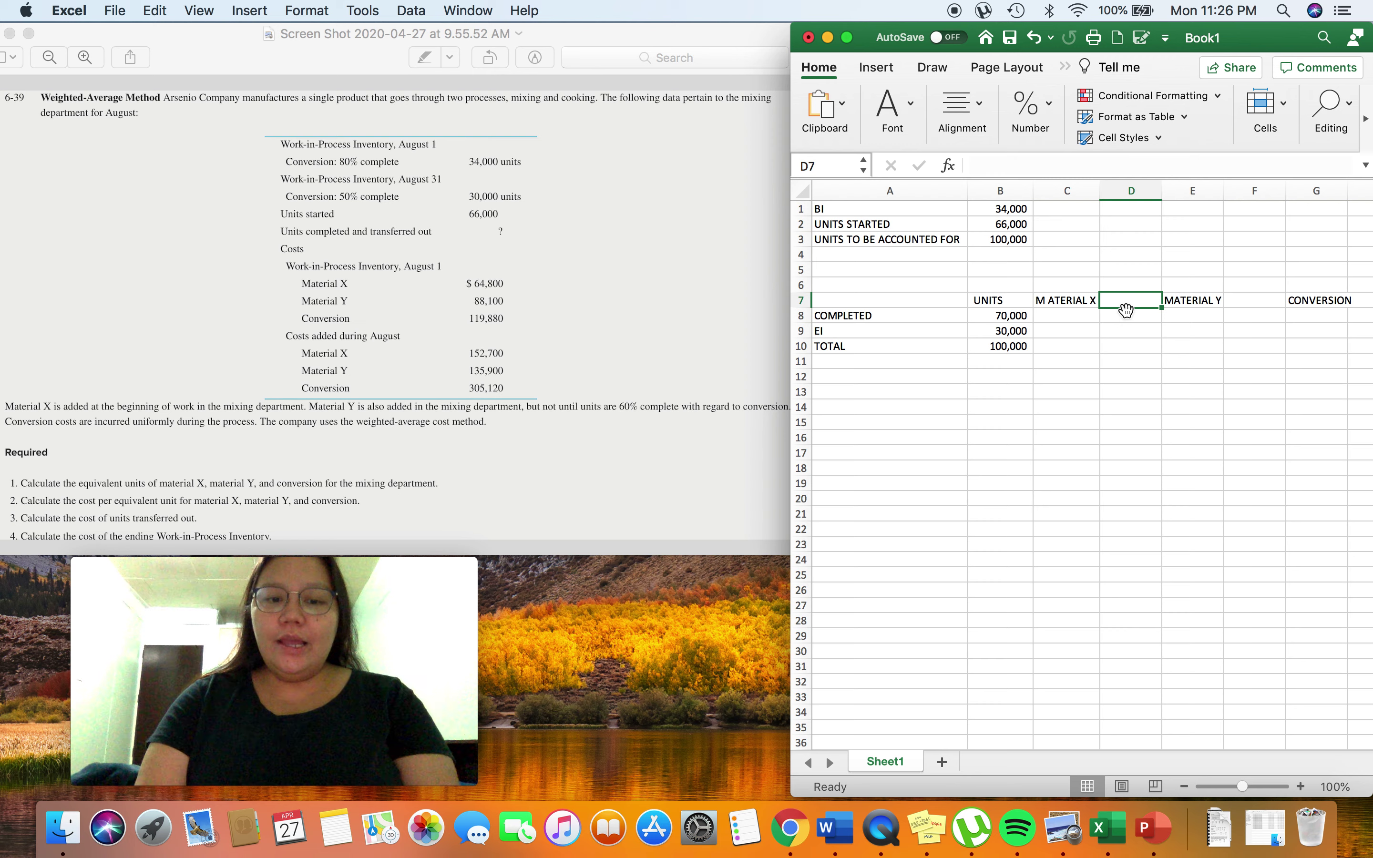
{"action": "type", "text": "WDT"}
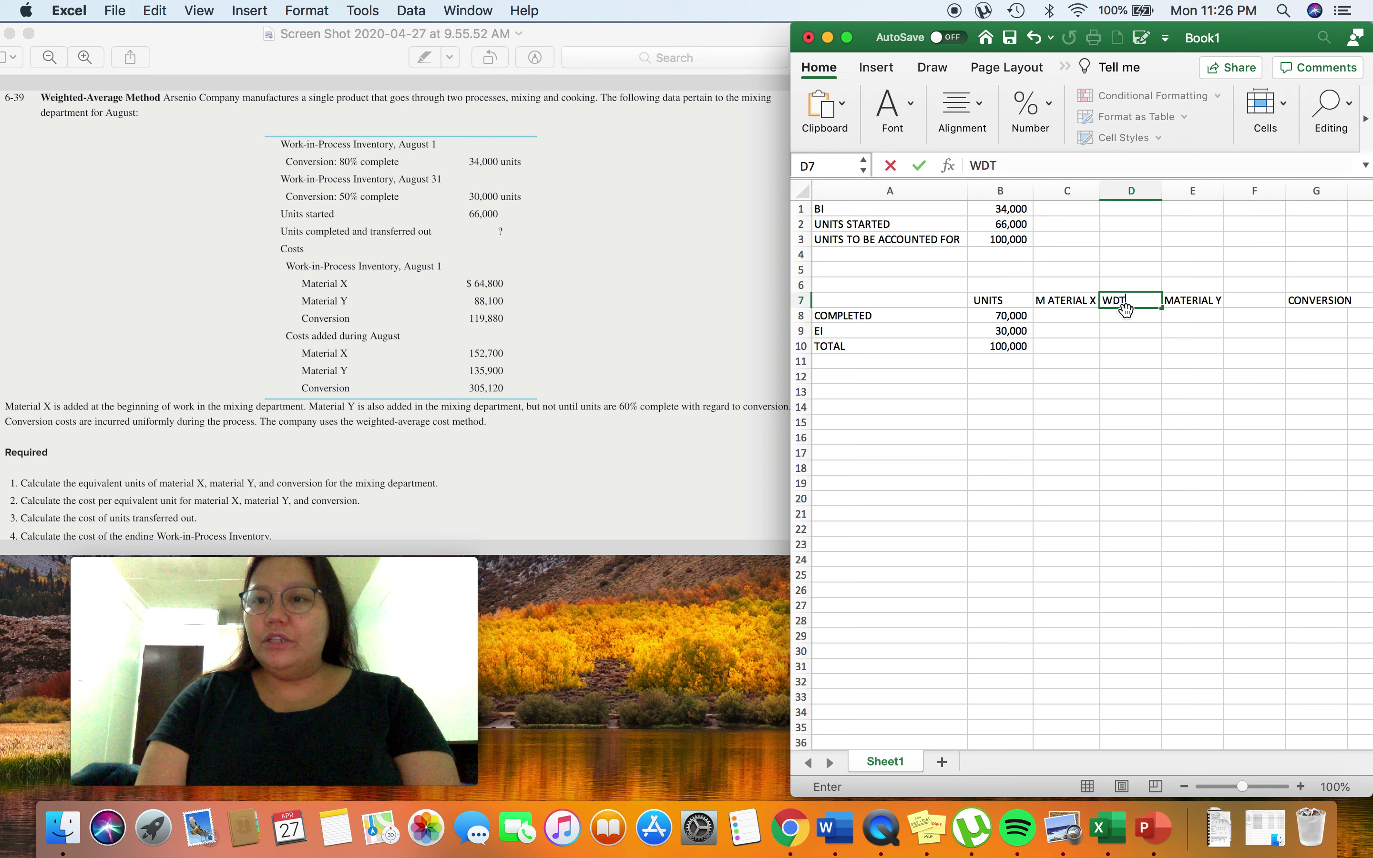
{"action": "type", "text": "M"}
{"action": "key", "text": "Tab"}
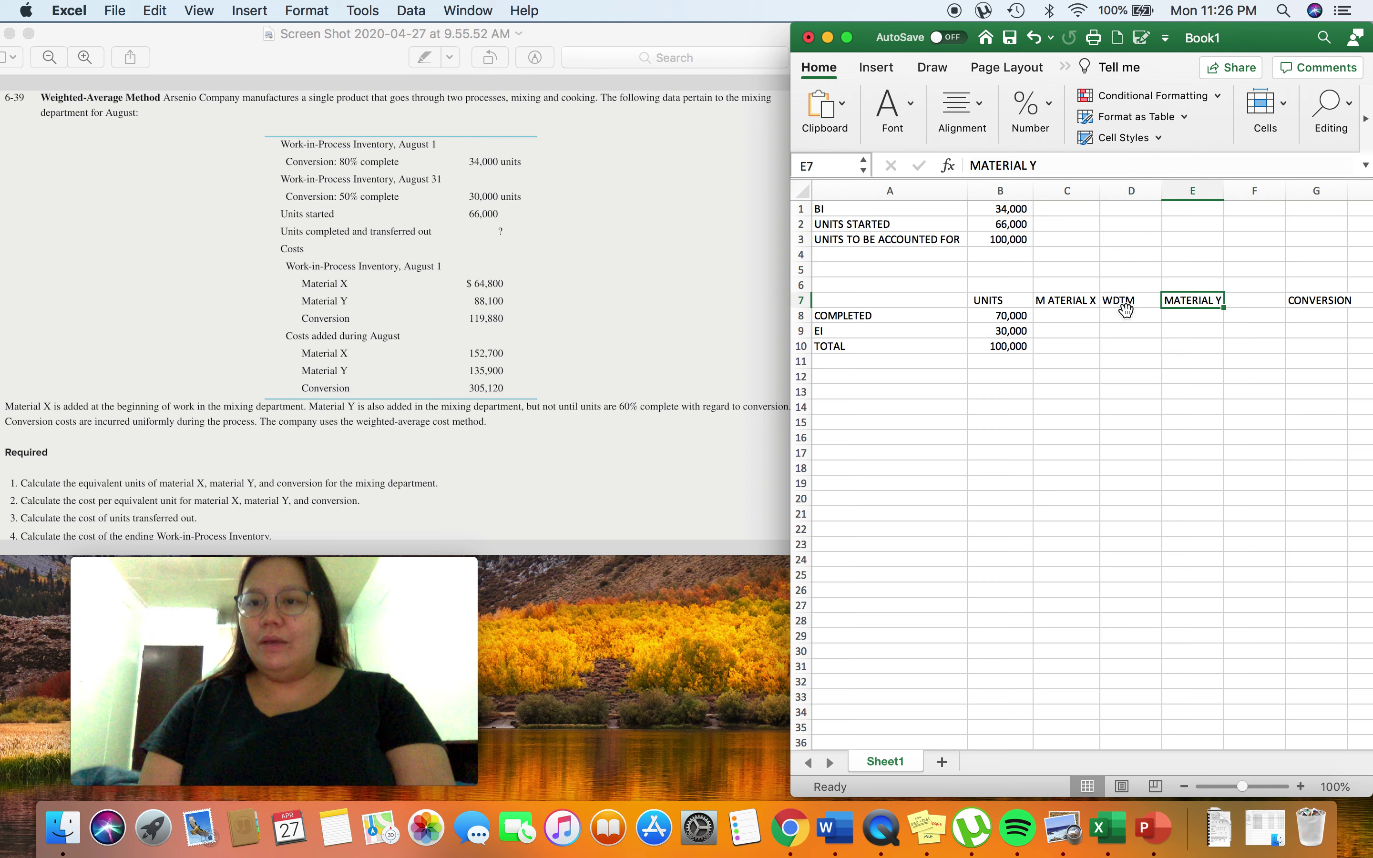
{"action": "key", "text": "Tab"}
{"action": "type", "text": "WDT"}
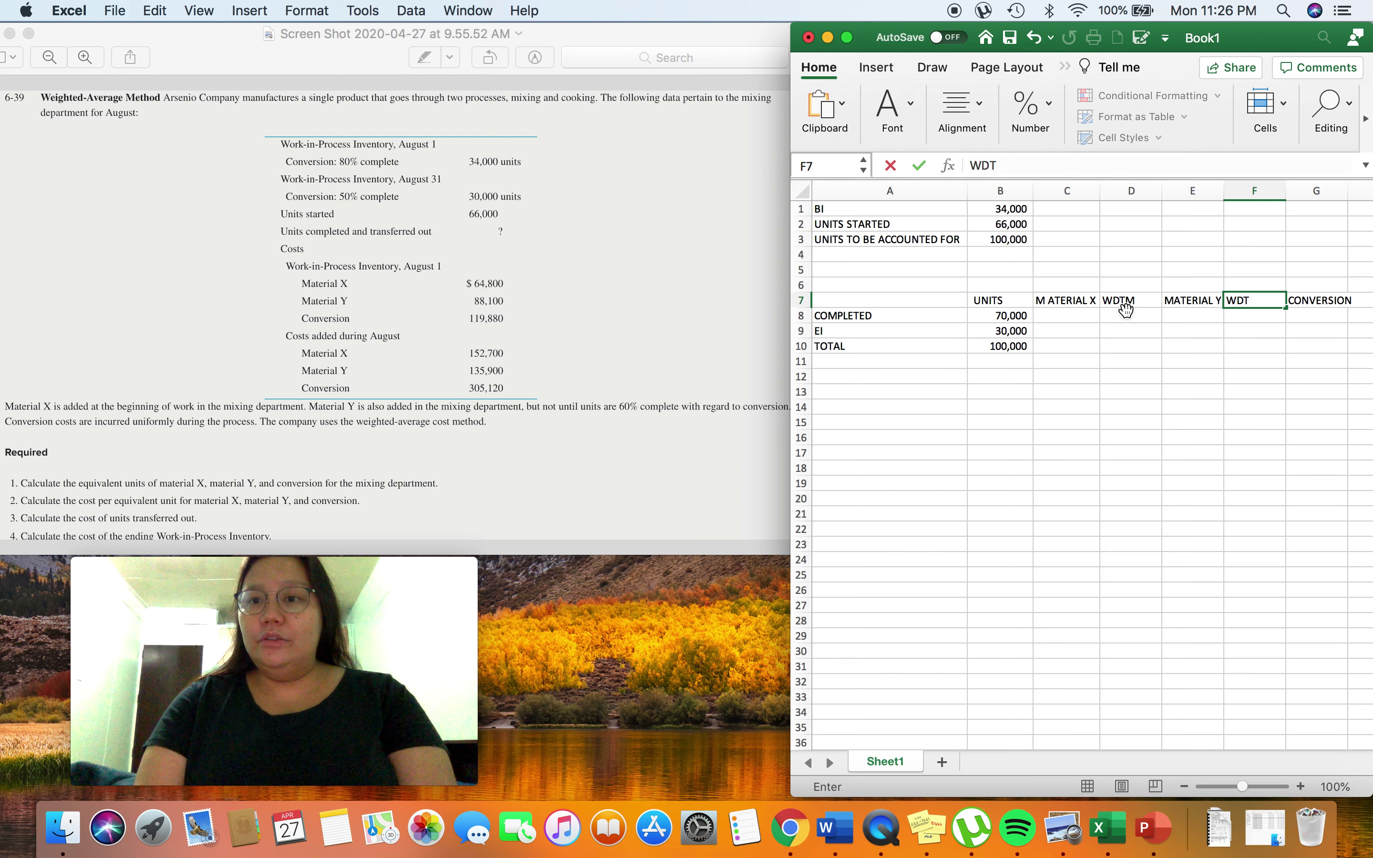
{"action": "type", "text": "M"}
{"action": "key", "text": "Tab"}
Step: Enter the heading WDTM in H7 beside CONVERSION, moving and widening the workbook window to show more columns
{"action": "key", "text": "Tab"}
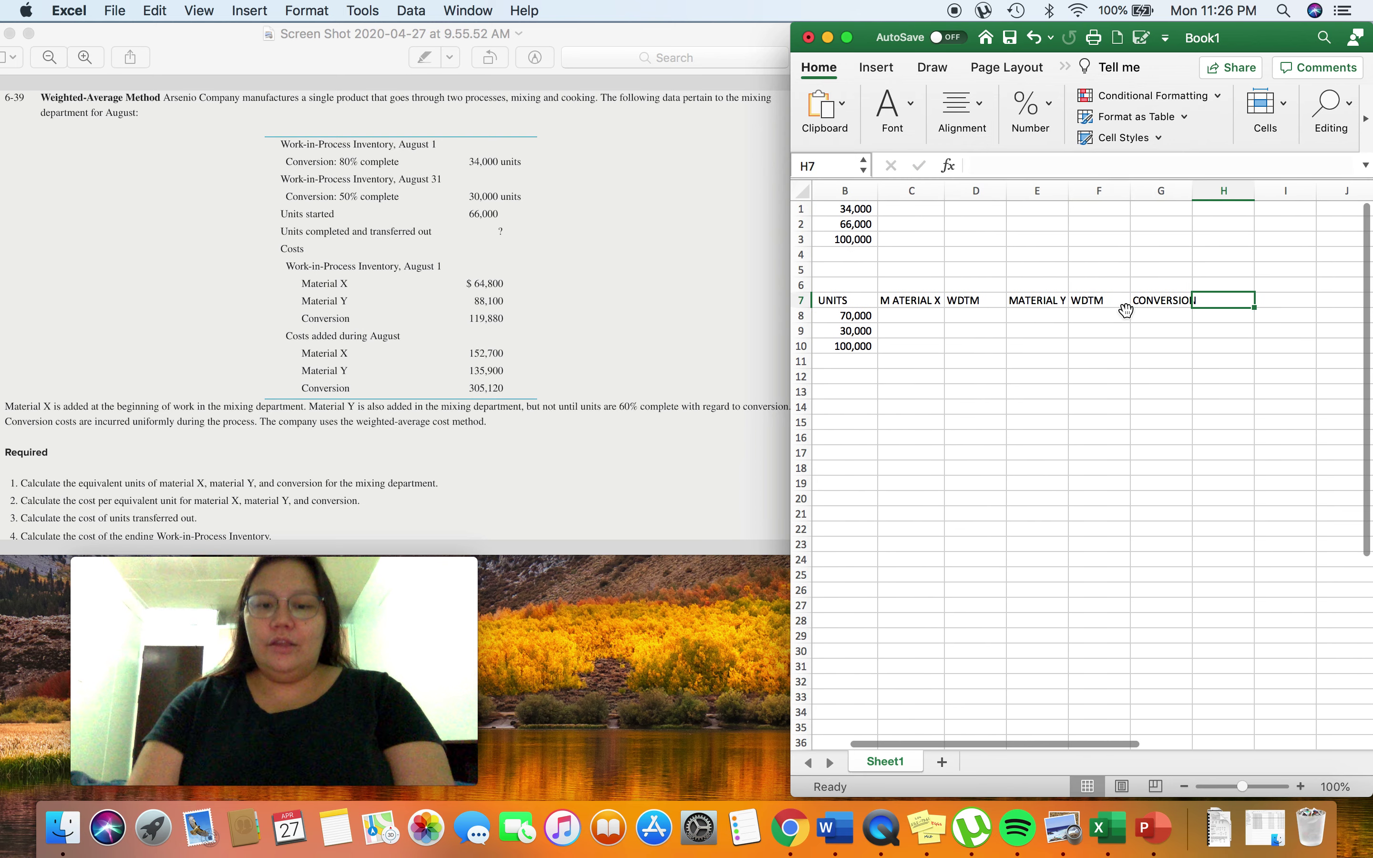
{"action": "type", "text": "WT"}
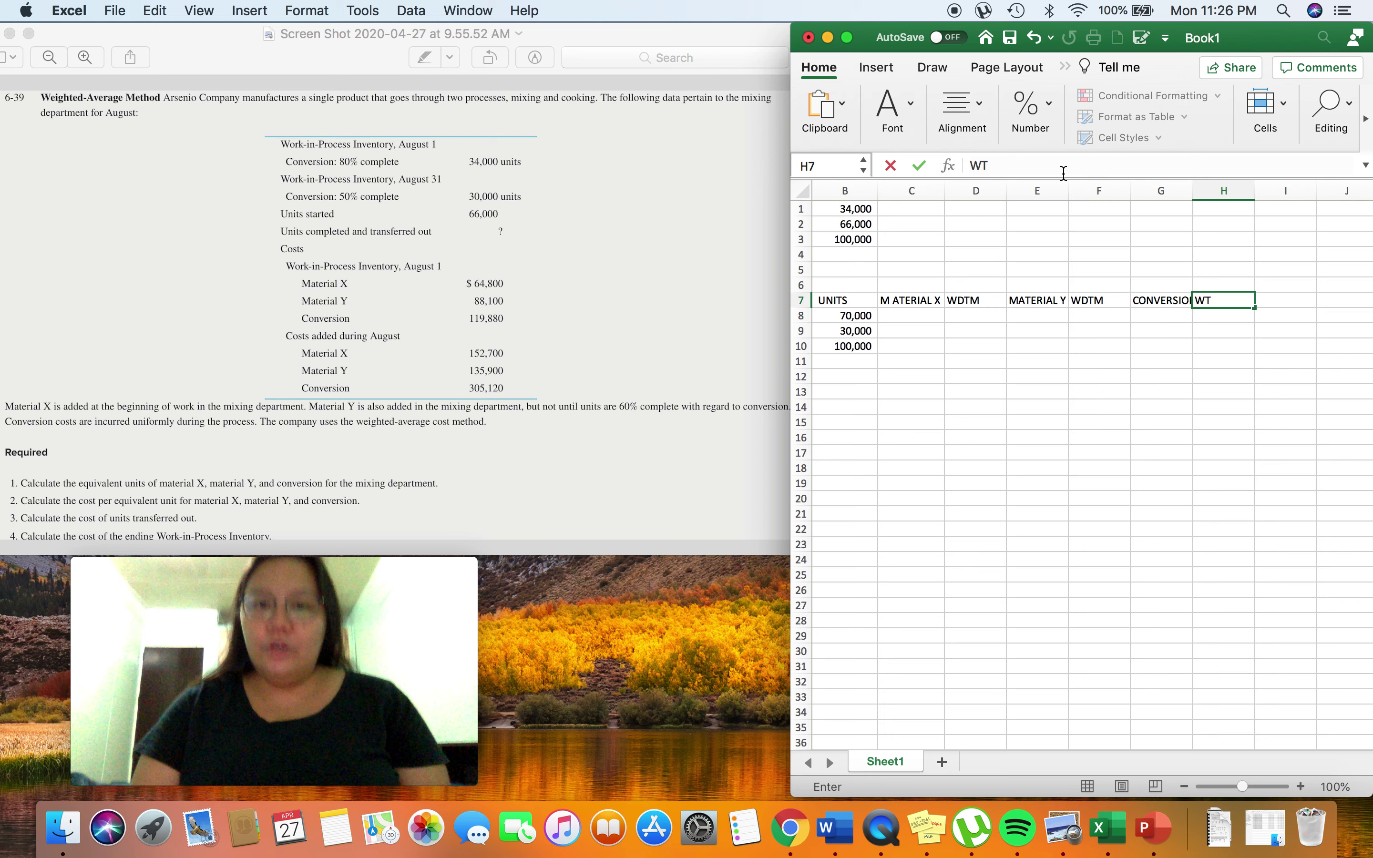
{"action": "left_click_drag", "start_coordinate": [1240, 39], "coordinate": [1142, 38]}
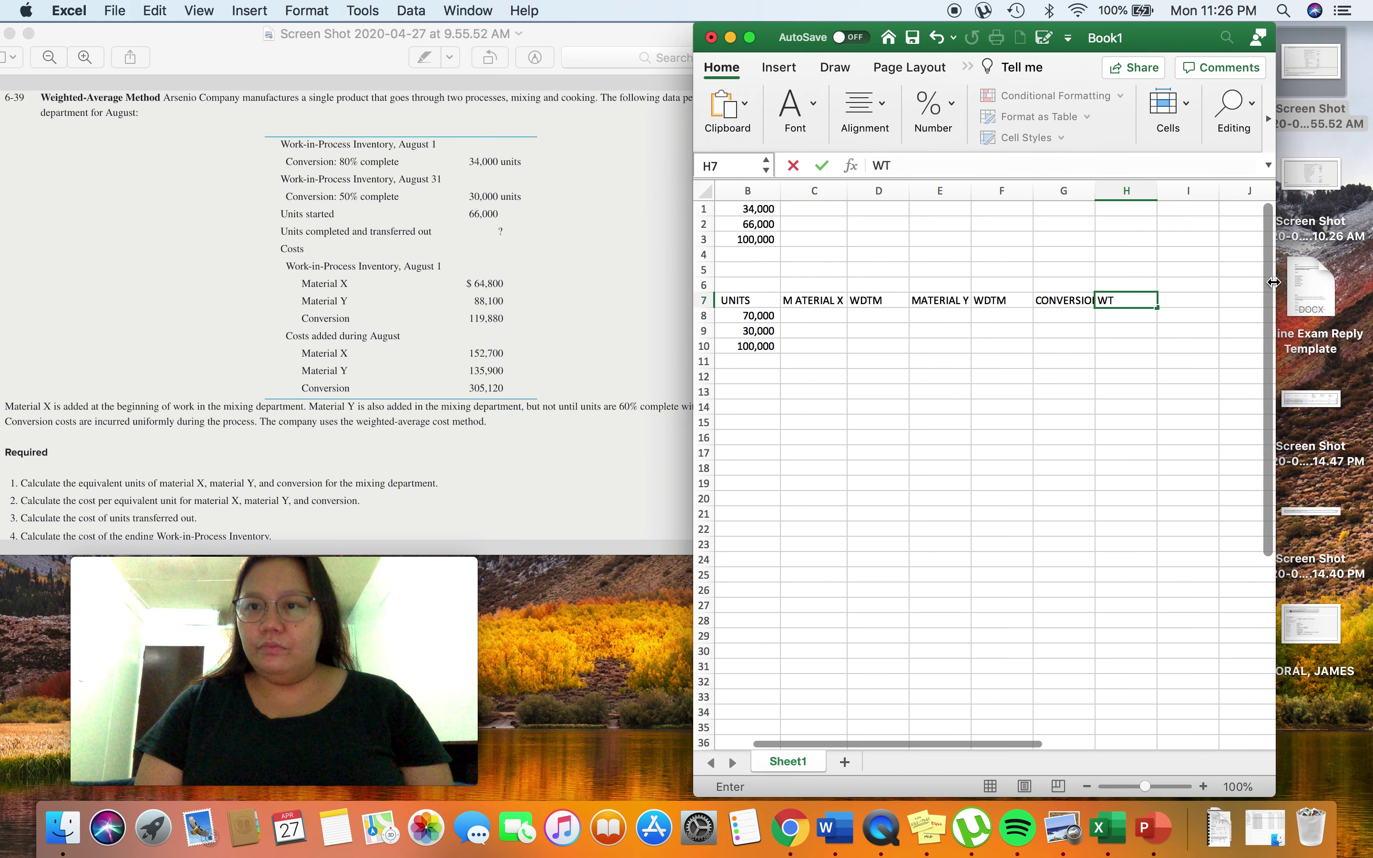
{"action": "left_click_drag", "start_coordinate": [1274, 282], "coordinate": [1366, 283]}
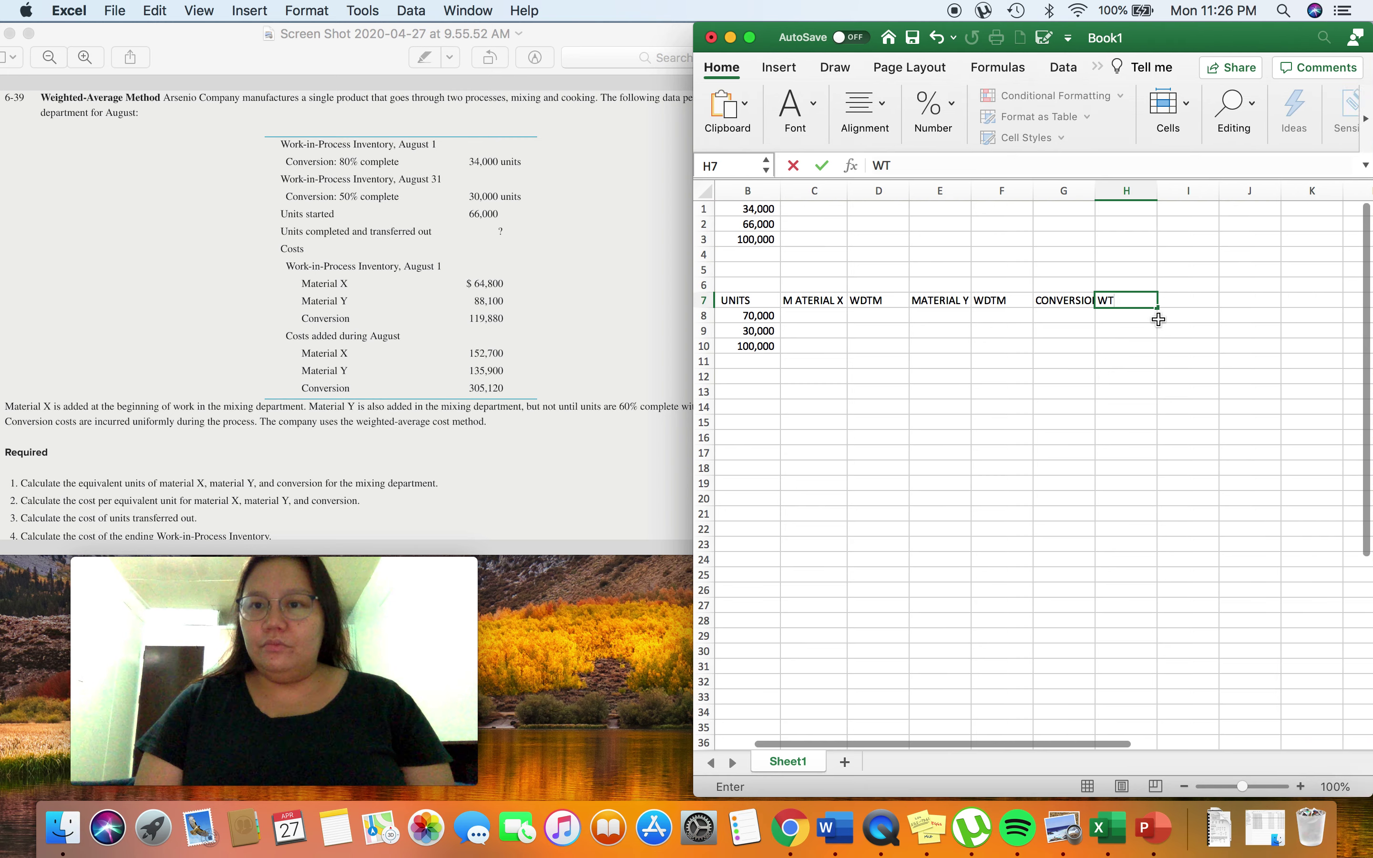
{"action": "left_click", "coordinate": [1103, 340]}
{"action": "left_click", "coordinate": [1121, 300]}
{"action": "left_click", "coordinate": [910, 165]}
{"action": "key", "text": "BackSpace"}
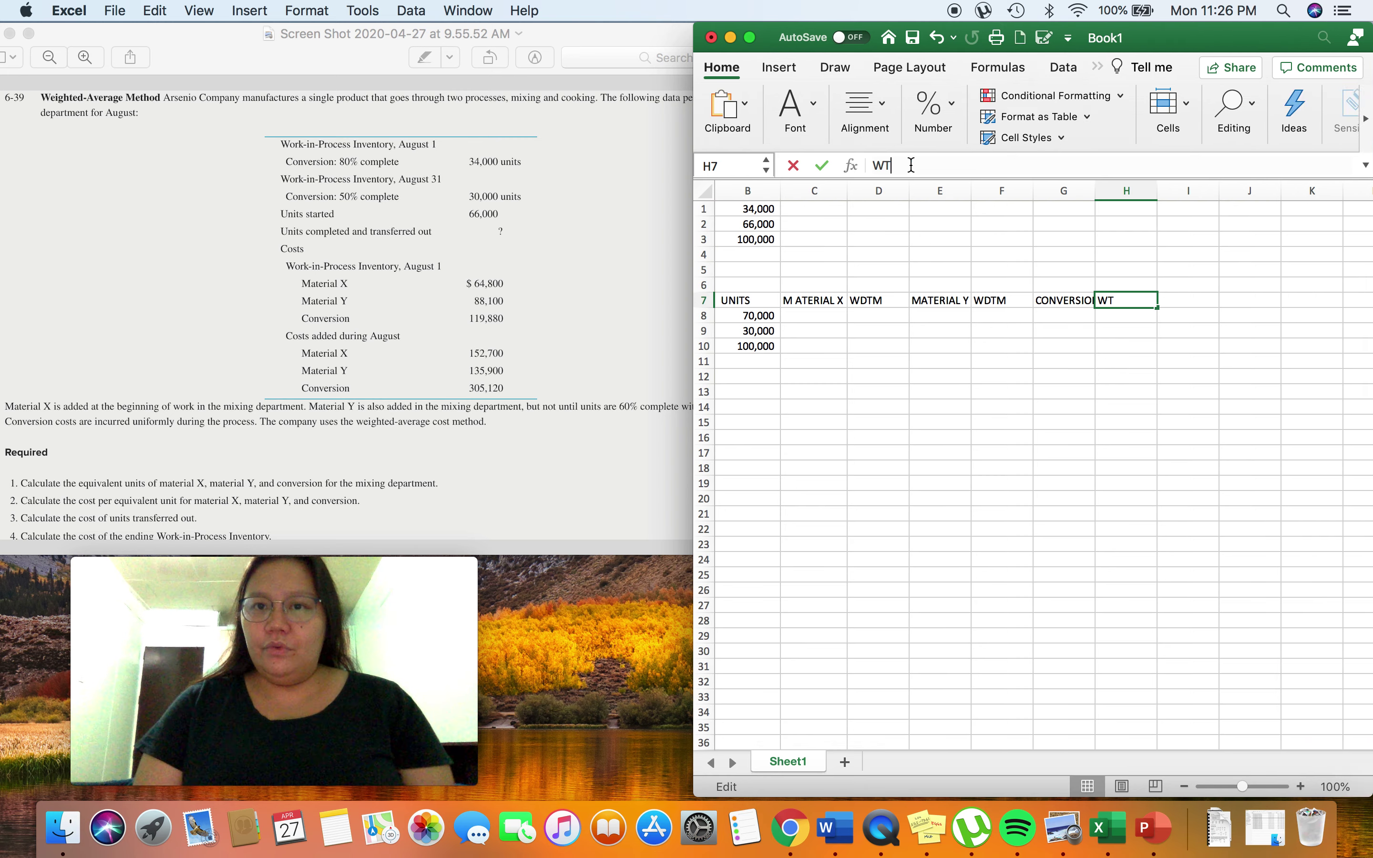
{"action": "type", "text": "D"}
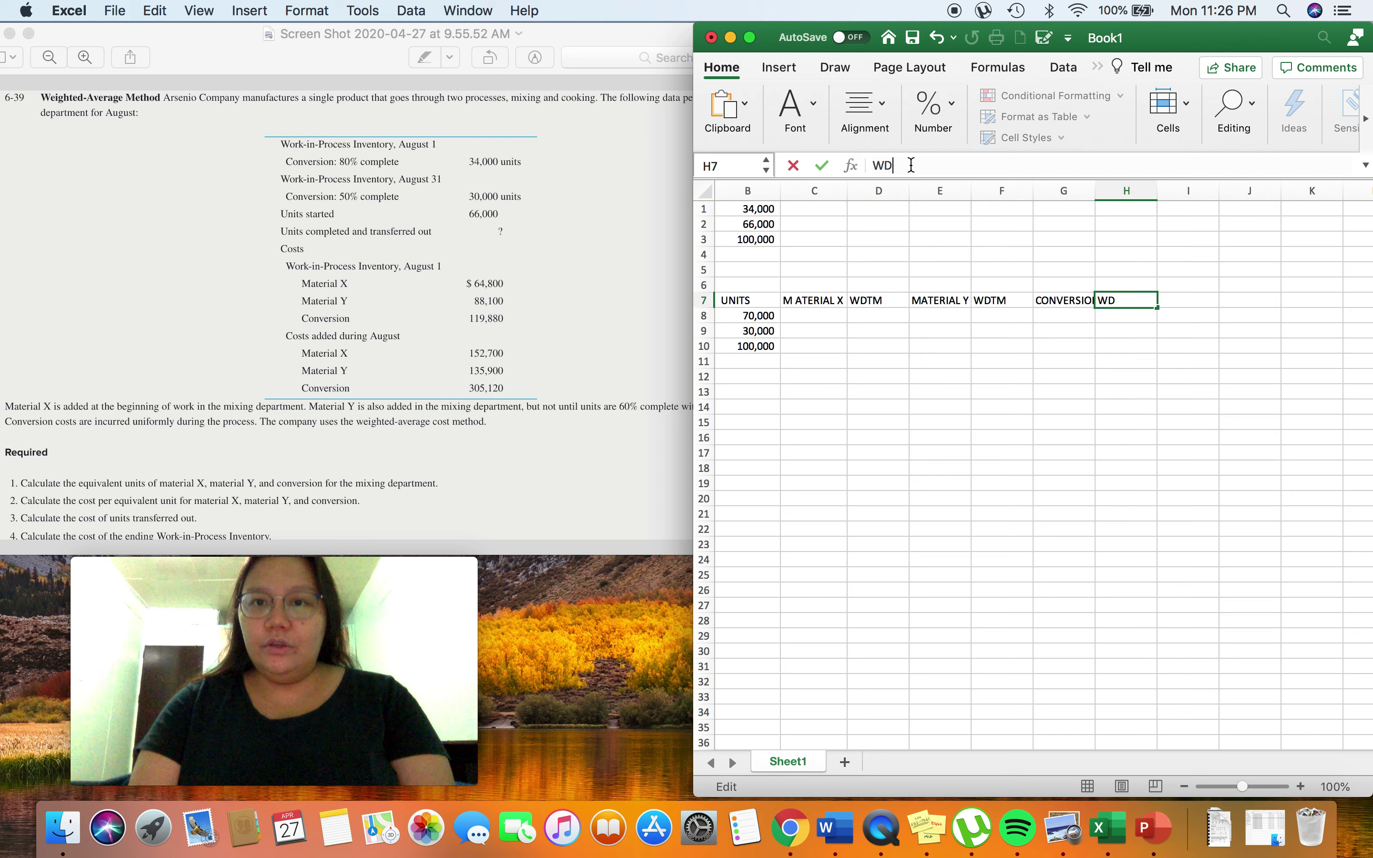
{"action": "type", "text": "TM"}
{"action": "key", "text": "Return"}
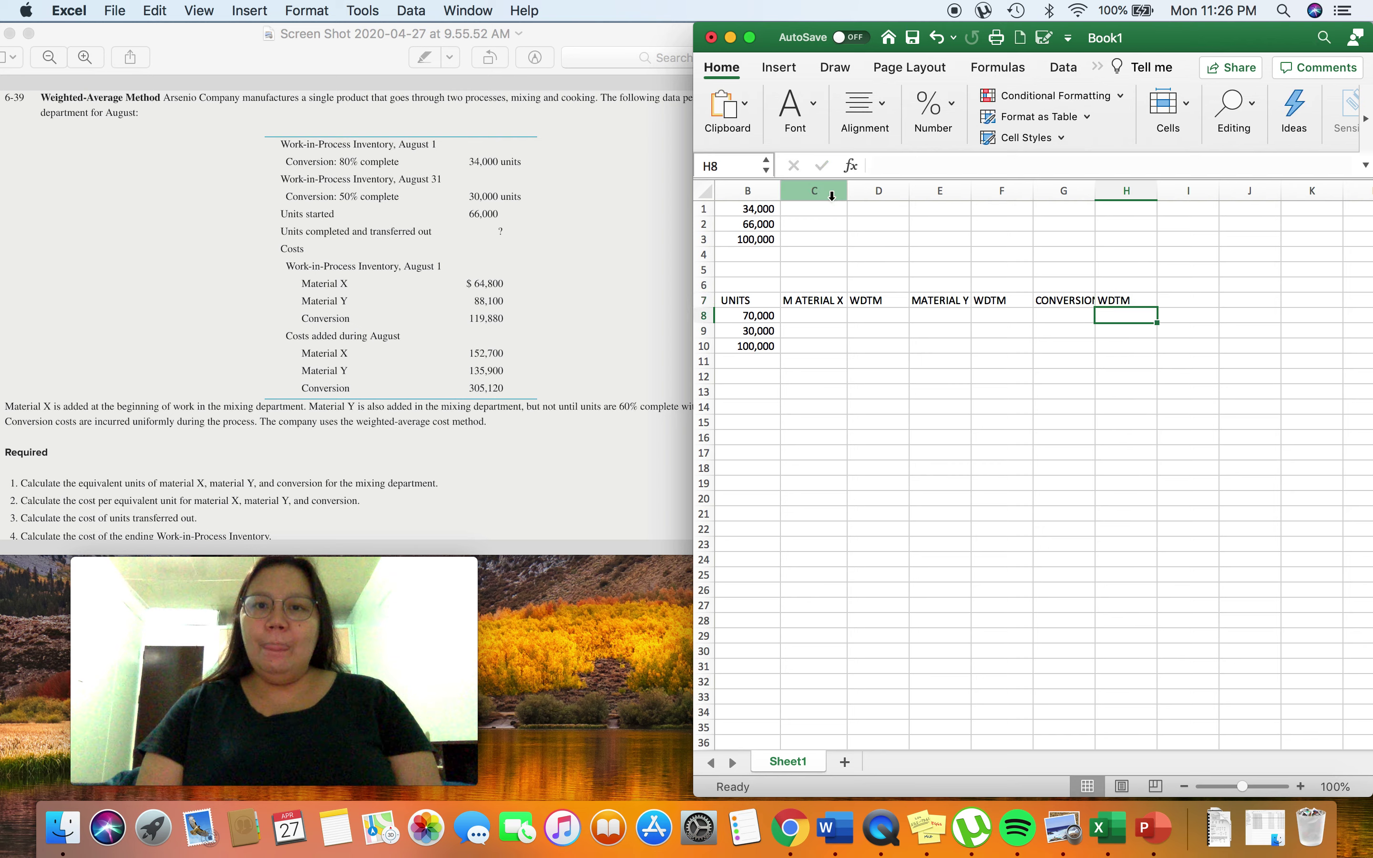
Step: Center the contents of columns C through H
{"action": "left_click_drag", "start_coordinate": [820, 191], "coordinate": [1113, 185]}
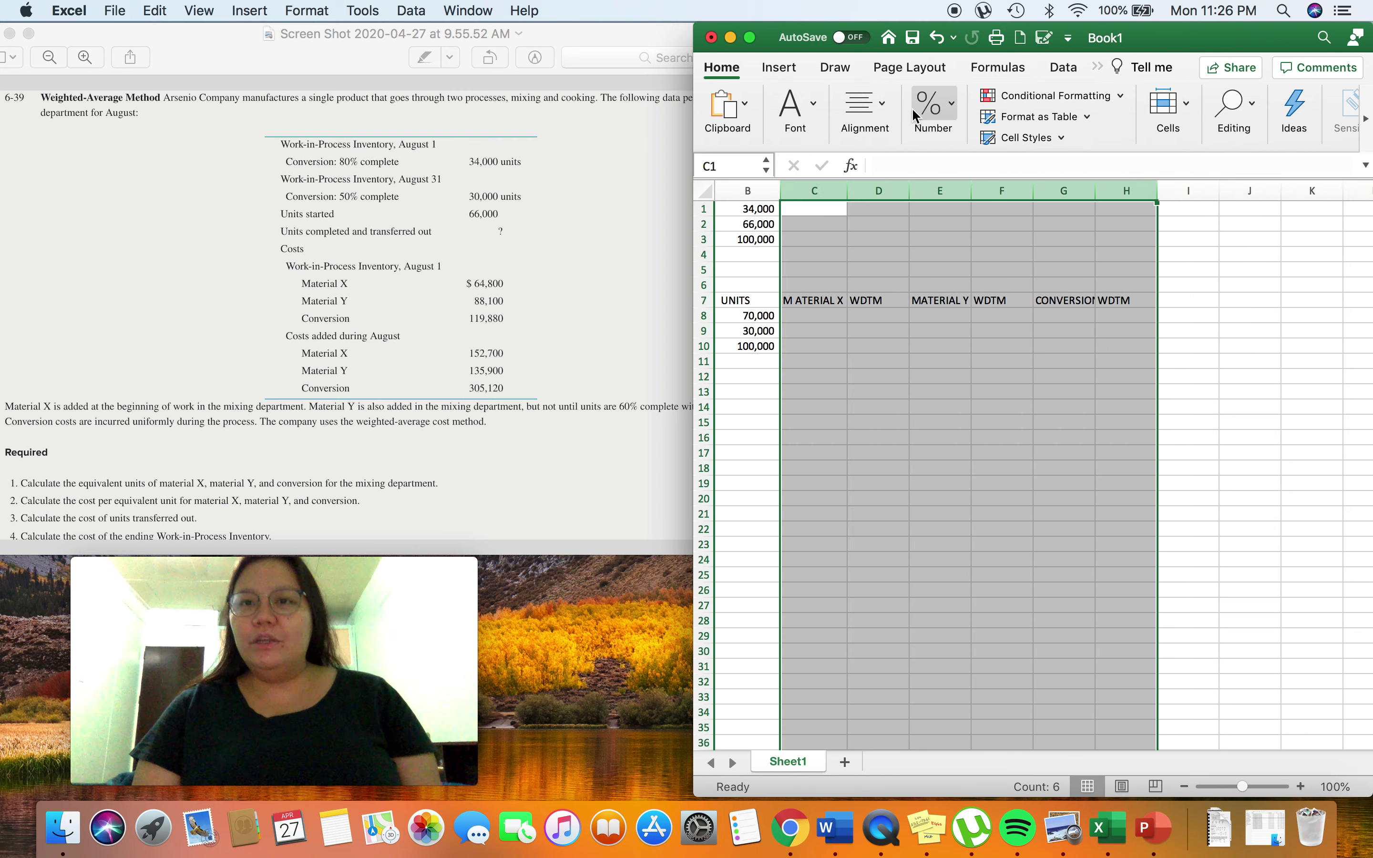
{"action": "left_click", "coordinate": [862, 117]}
{"action": "left_click", "coordinate": [768, 190]}
{"action": "left_click", "coordinate": [940, 361]}
{"action": "left_click", "coordinate": [845, 191]}
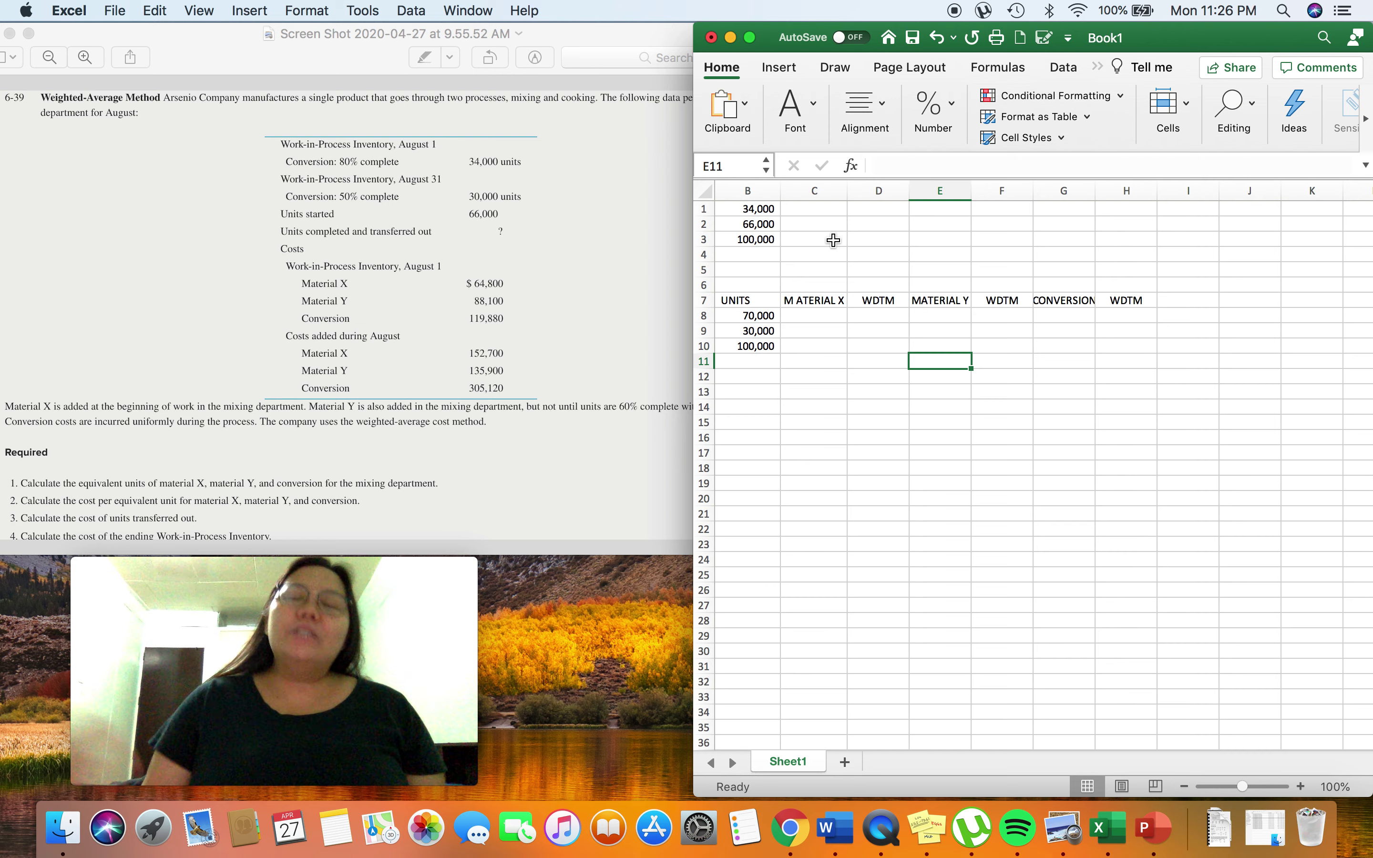
Step: Correct the heading in C7 to MATERIAL X by removing the stray space
{"action": "scroll", "coordinate": [785, 380], "scroll_direction": "left", "scroll_amount": 2}
{"action": "scroll", "coordinate": [785, 381], "scroll_direction": "left", "scroll_amount": 1}
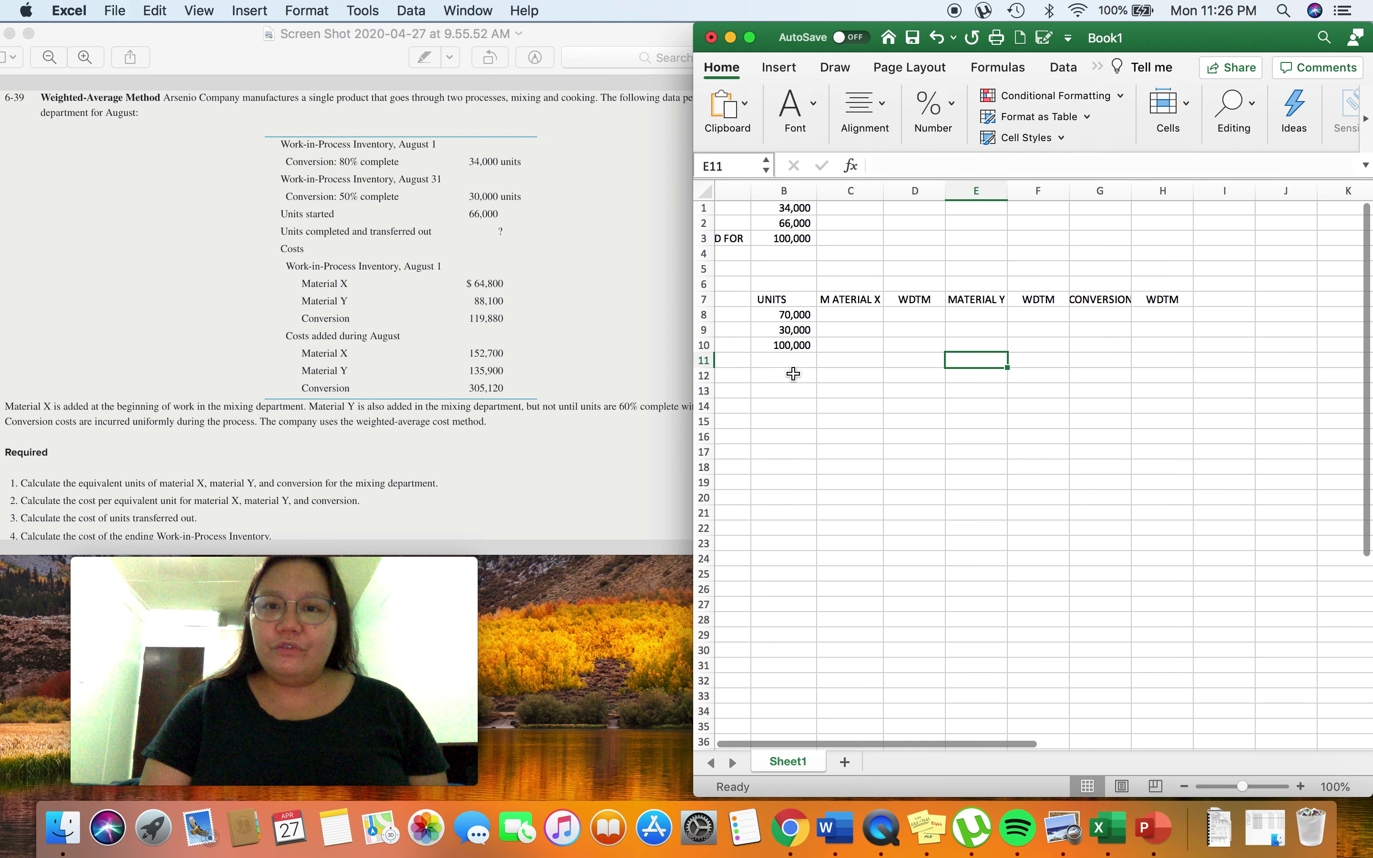
{"action": "left_click", "coordinate": [834, 306]}
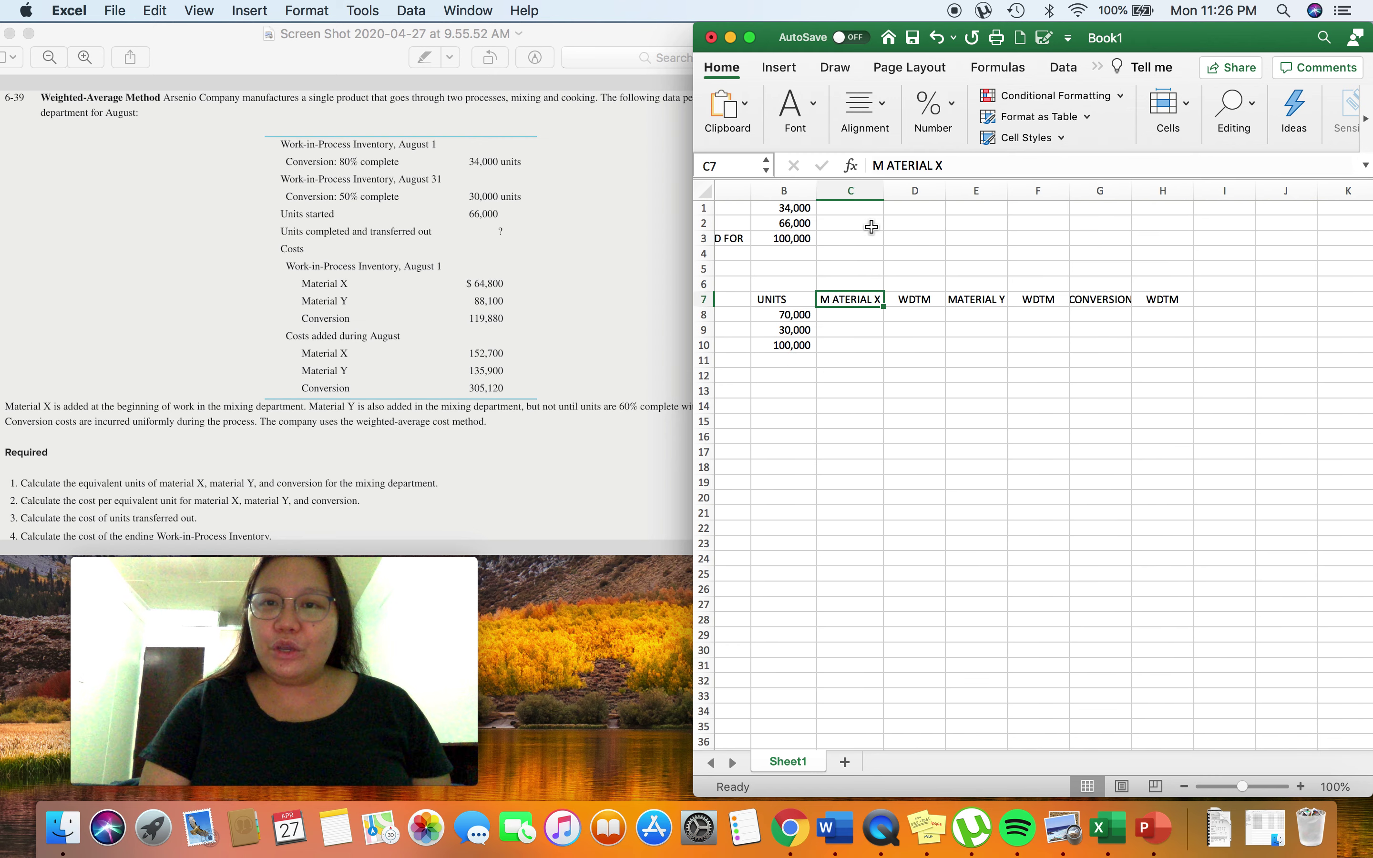
{"action": "left_click", "coordinate": [892, 164]}
{"action": "key", "text": "BackSpace"}
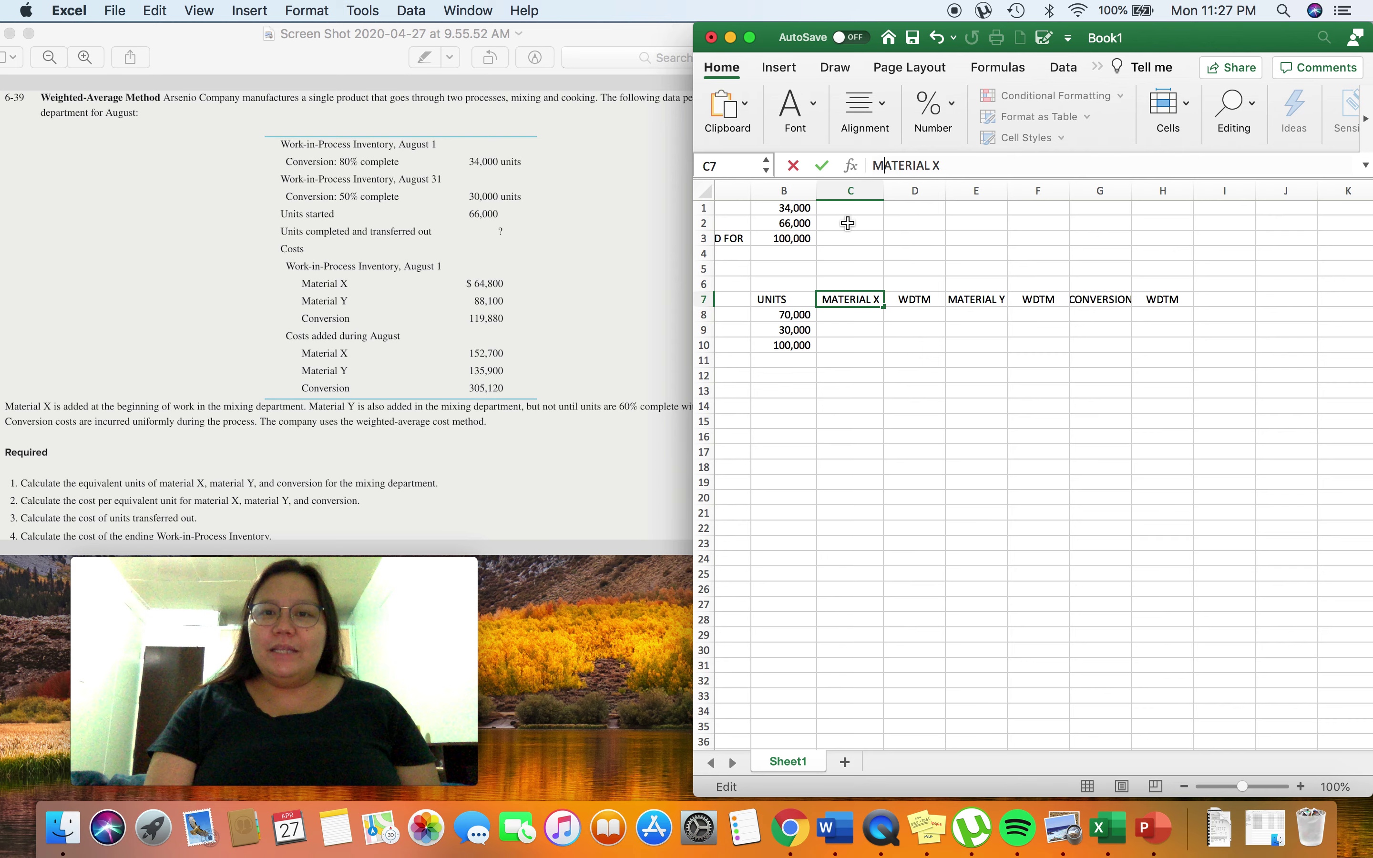
{"action": "left_click", "coordinate": [842, 193]}
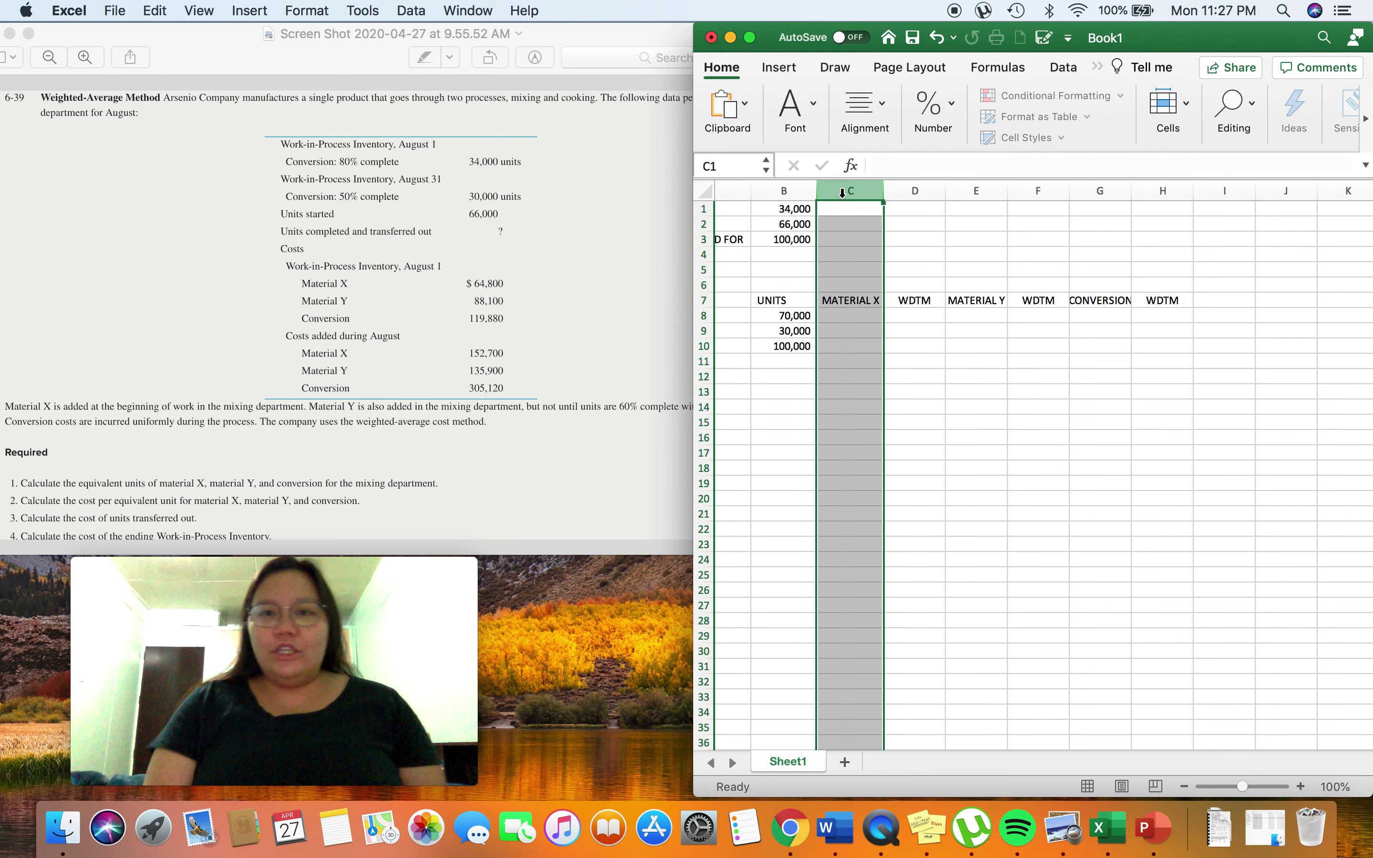
Step: Move the WDTM column D in front of the MATERIAL X column by inserting the cut column at C
{"action": "left_click", "coordinate": [916, 190]}
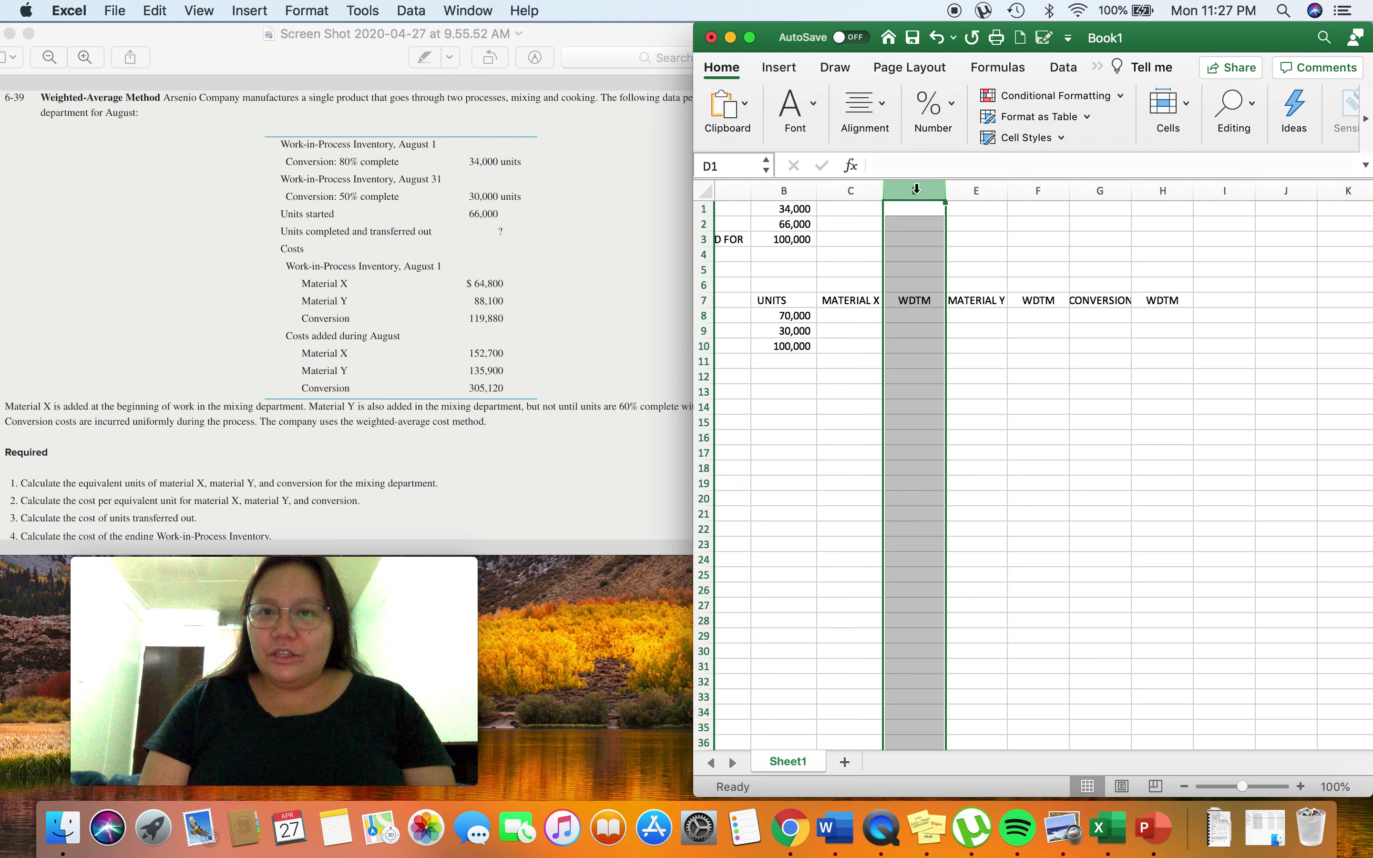
{"action": "right_click", "coordinate": [916, 191]}
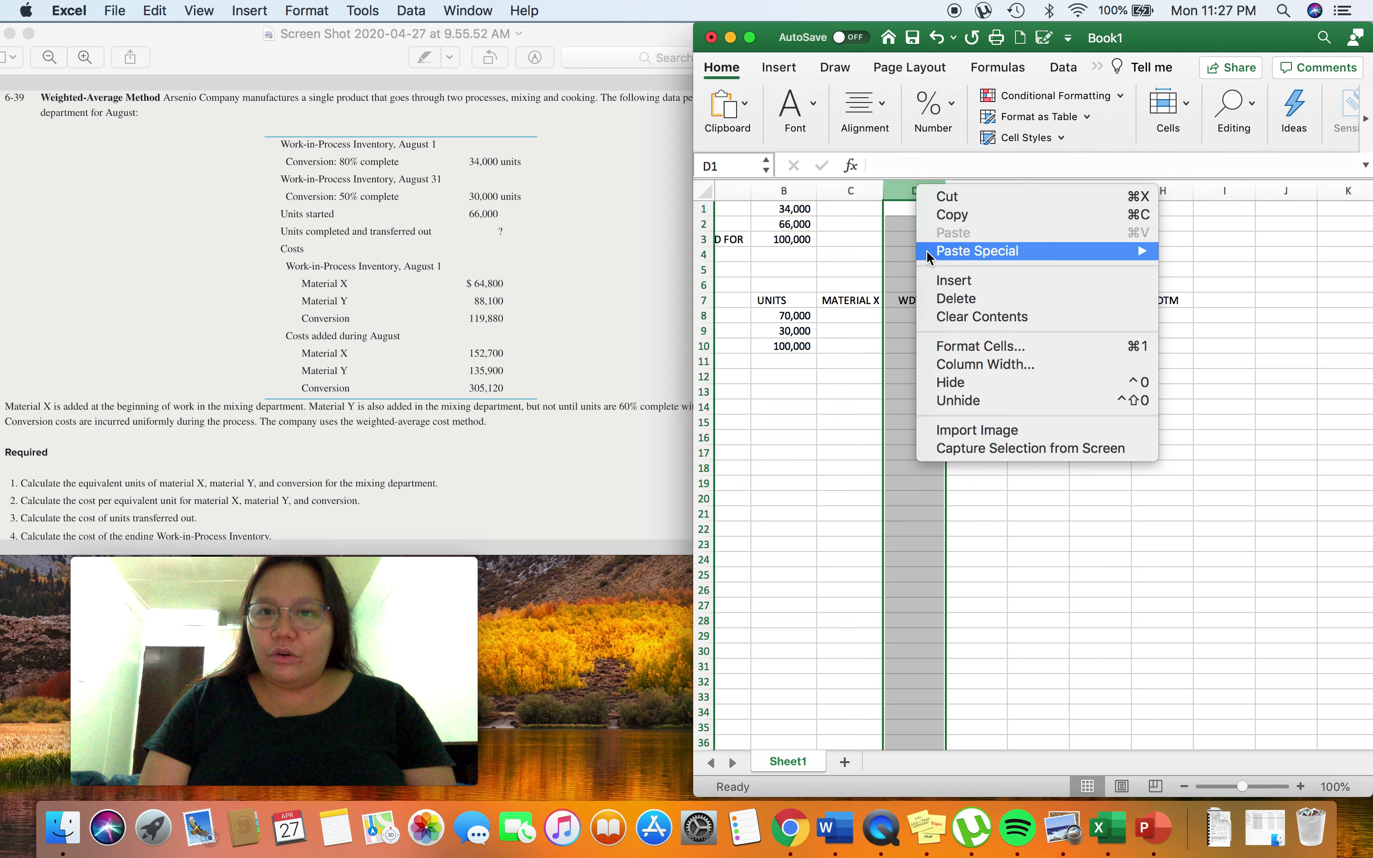
{"action": "left_click", "coordinate": [950, 204]}
{"action": "left_click", "coordinate": [839, 187]}
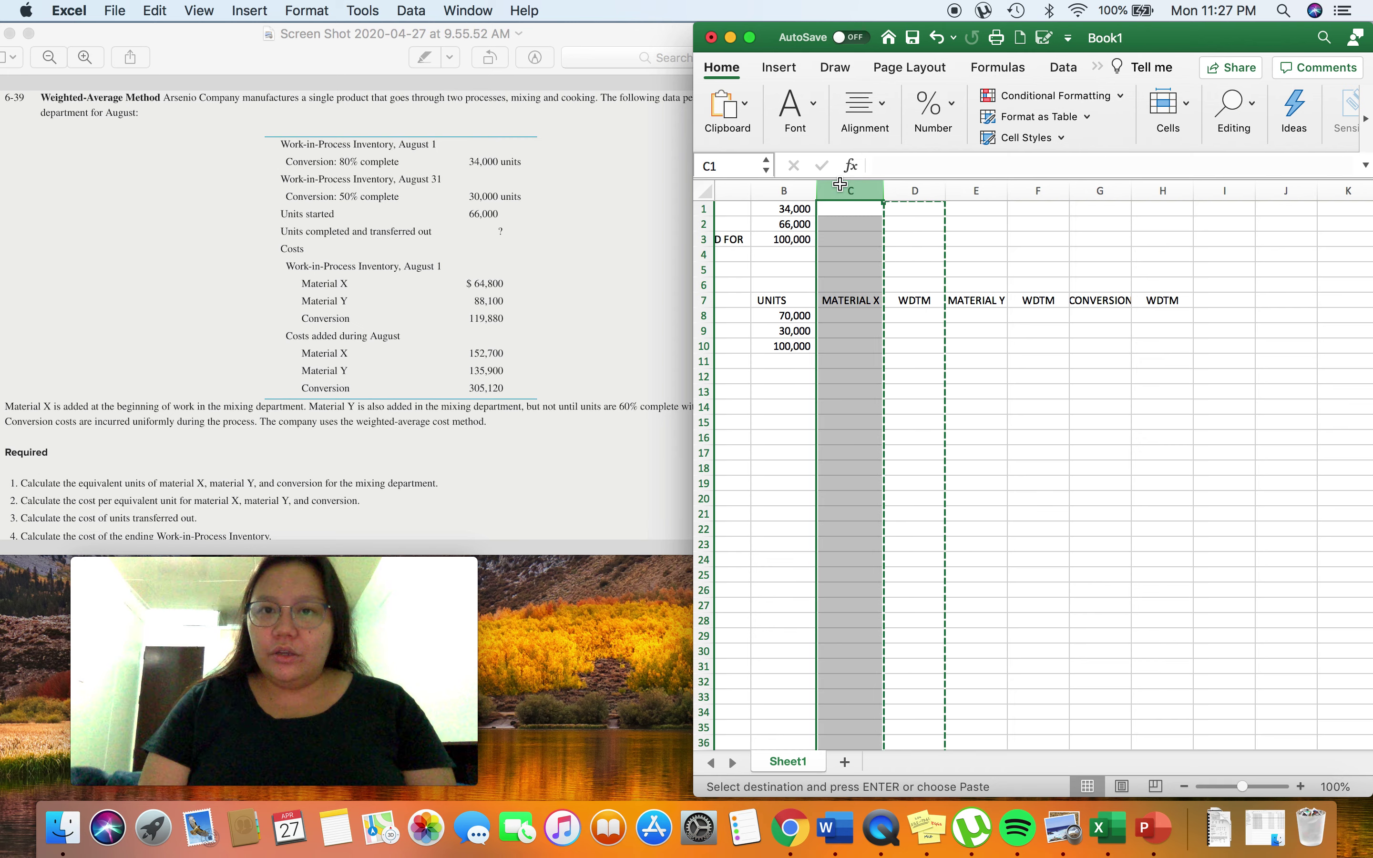
{"action": "right_click", "coordinate": [839, 185]}
{"action": "left_click", "coordinate": [885, 274]}
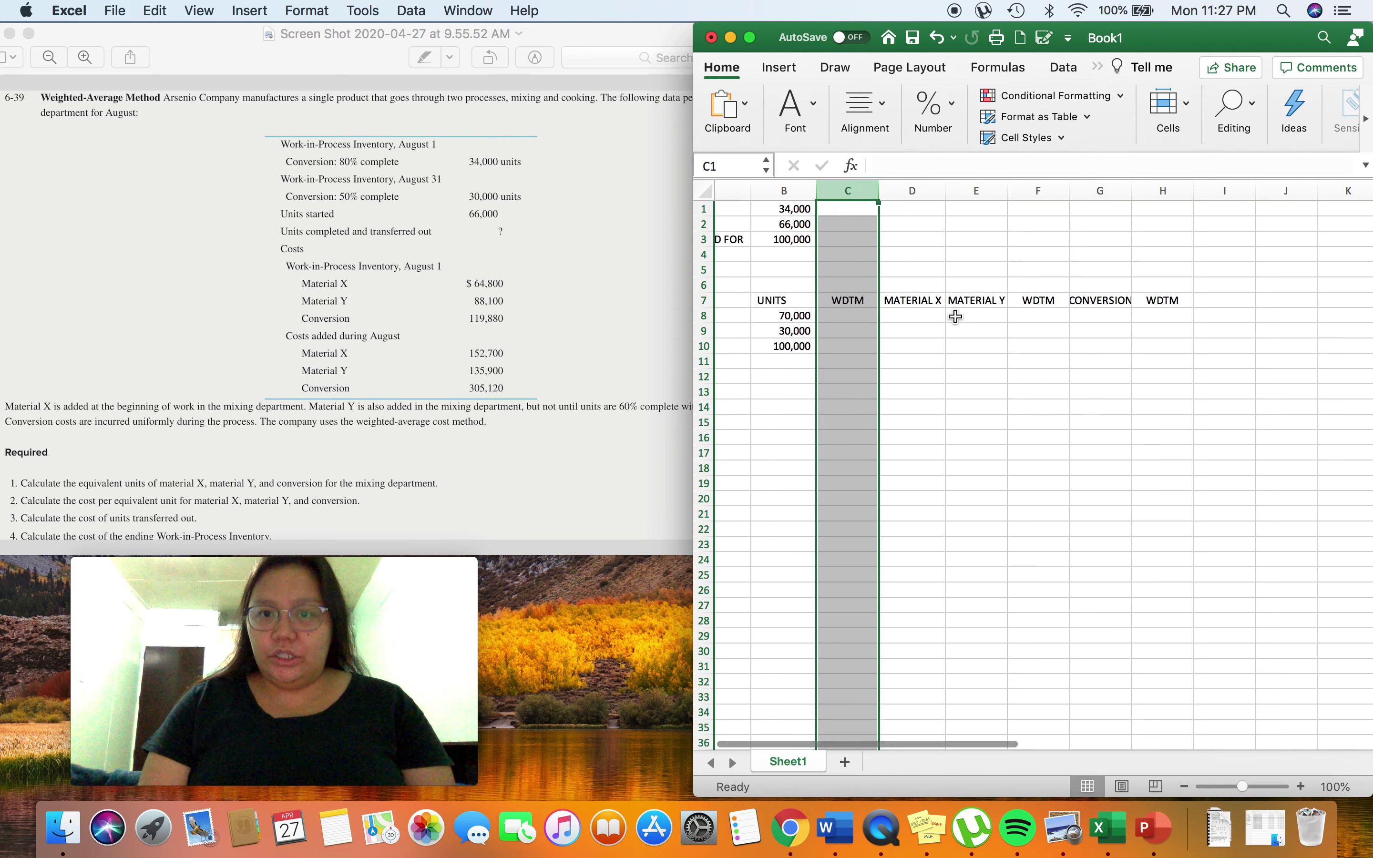
Step: Move the WDTM column F in front of the MATERIAL Y column by inserting the cut column at E
{"action": "left_click", "coordinate": [1042, 186]}
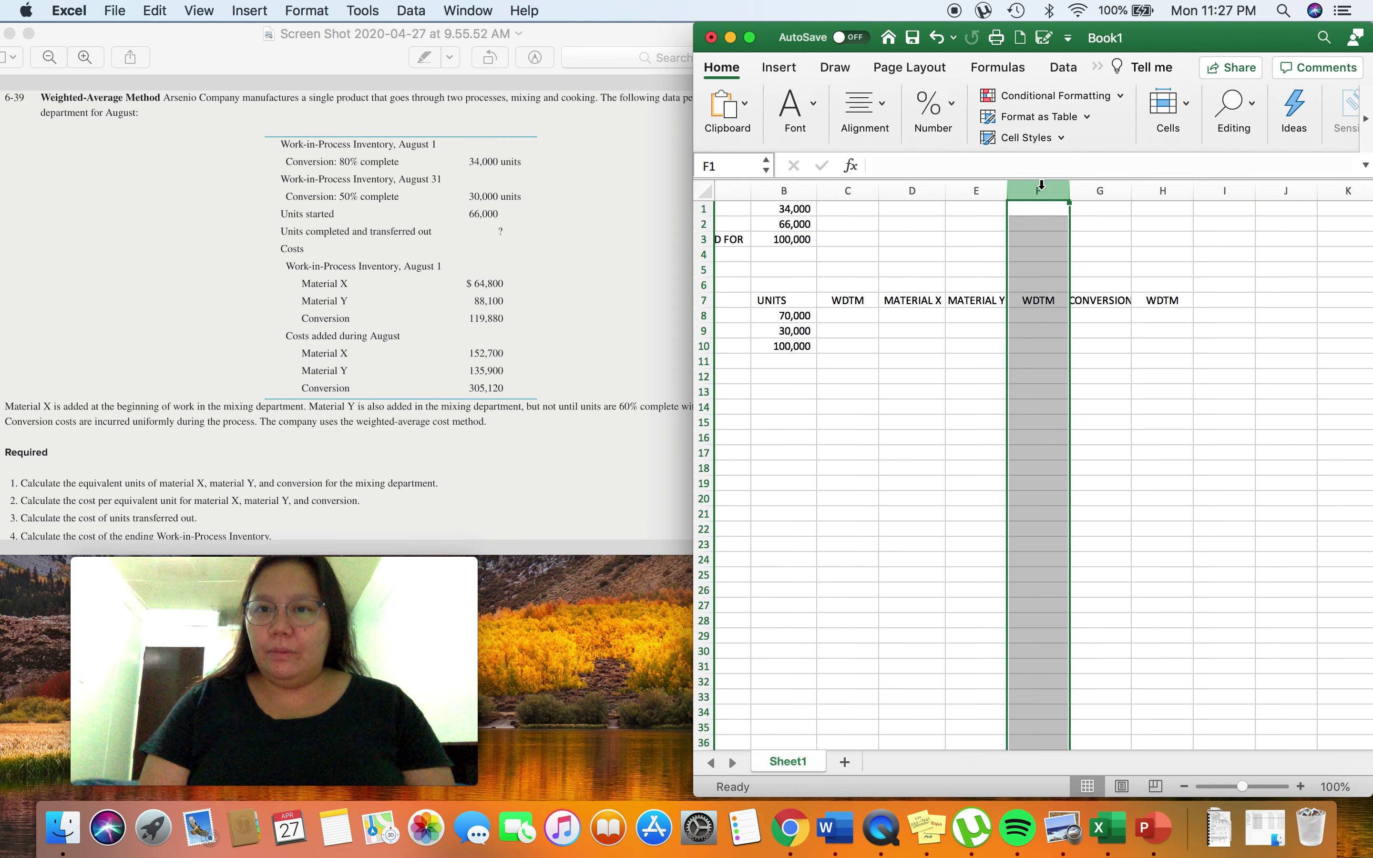
{"action": "right_click", "coordinate": [1042, 185]}
{"action": "left_click", "coordinate": [1077, 194]}
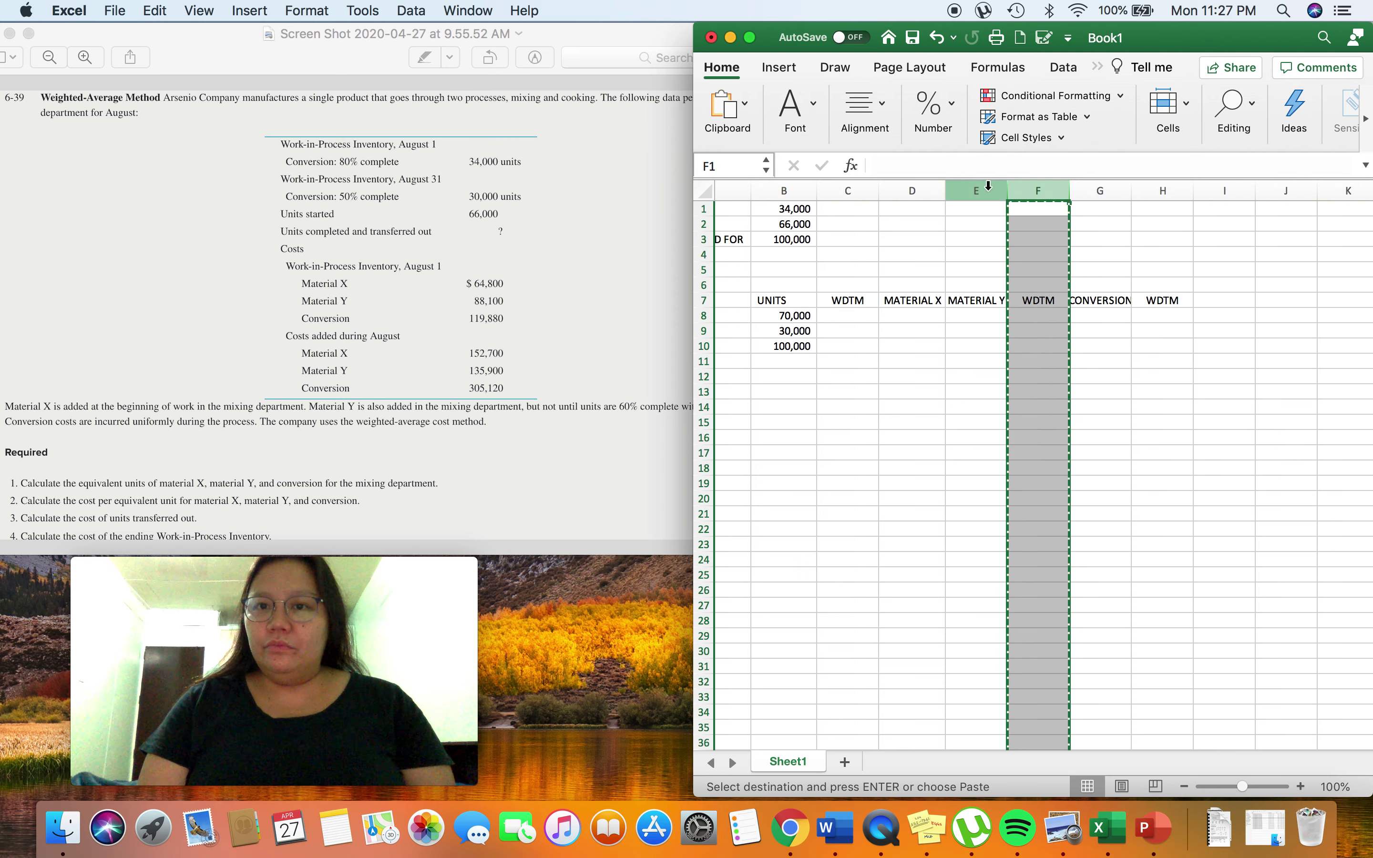
{"action": "left_click", "coordinate": [987, 185]}
{"action": "right_click", "coordinate": [985, 186]}
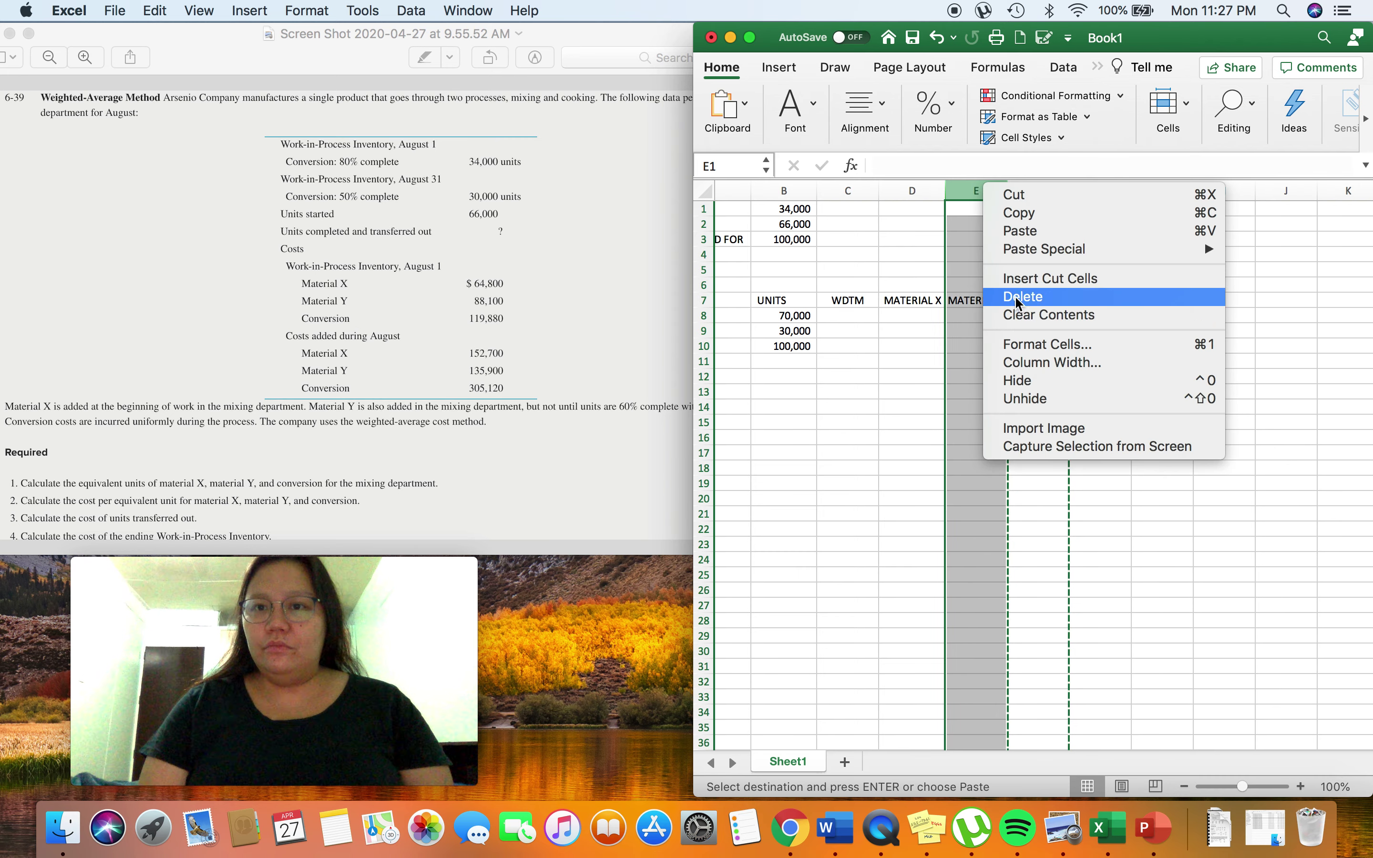
{"action": "left_click", "coordinate": [1026, 279]}
Step: Move the WDTM column H in front of the CONVERSION column by inserting the cut column at G
{"action": "left_click", "coordinate": [1165, 191]}
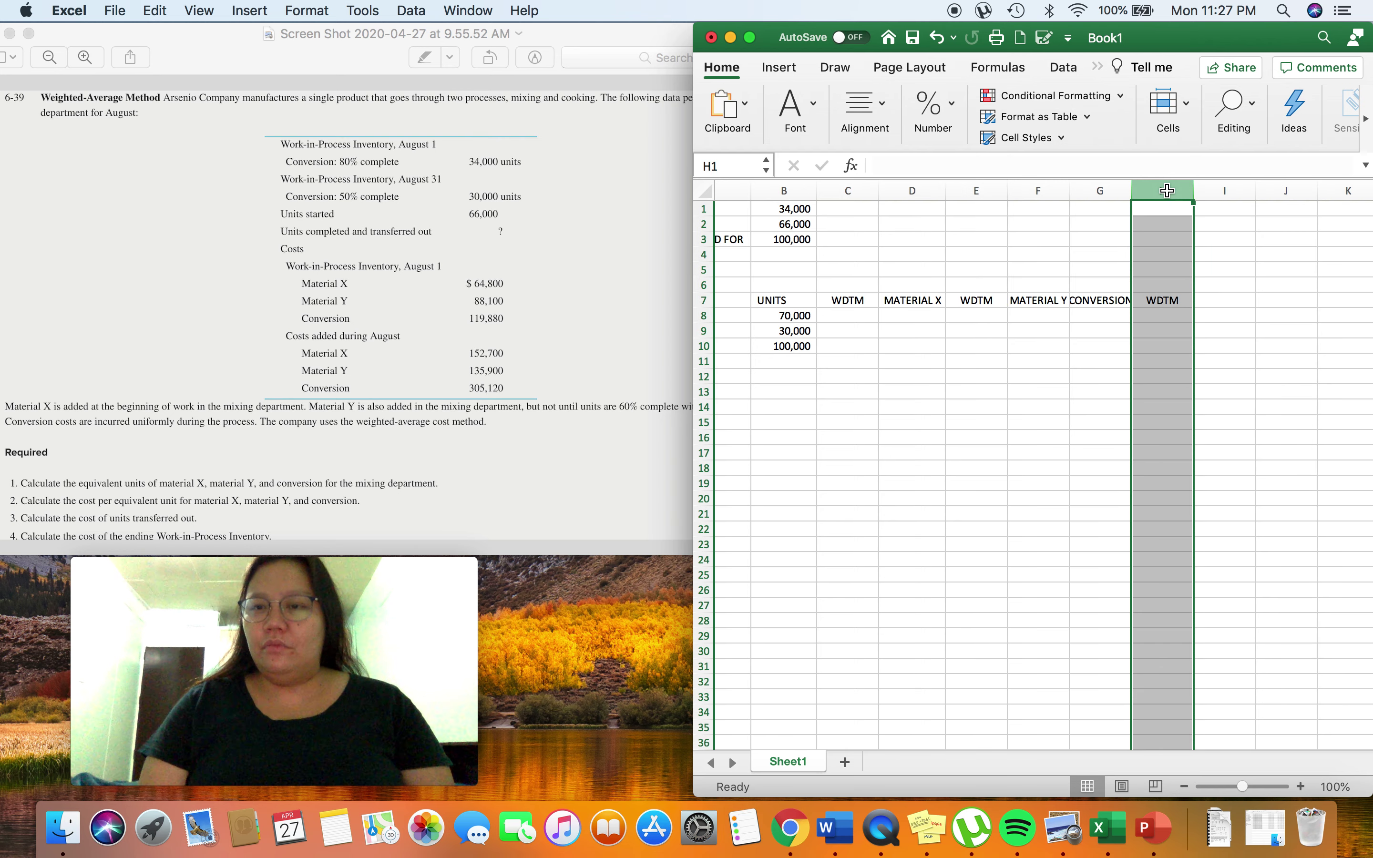
{"action": "right_click", "coordinate": [1166, 190]}
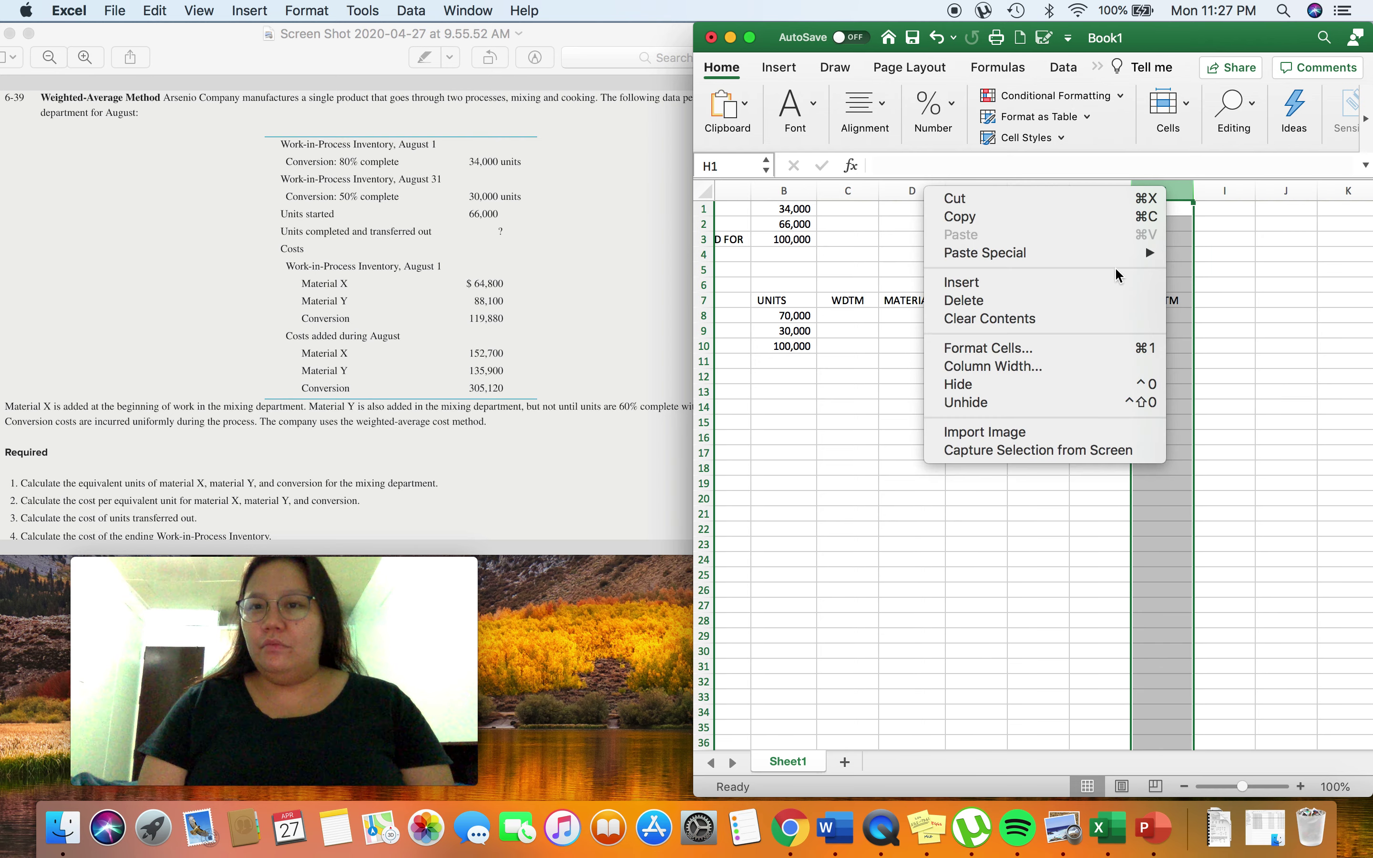
{"action": "left_click", "coordinate": [987, 199]}
{"action": "left_click", "coordinate": [1097, 185]}
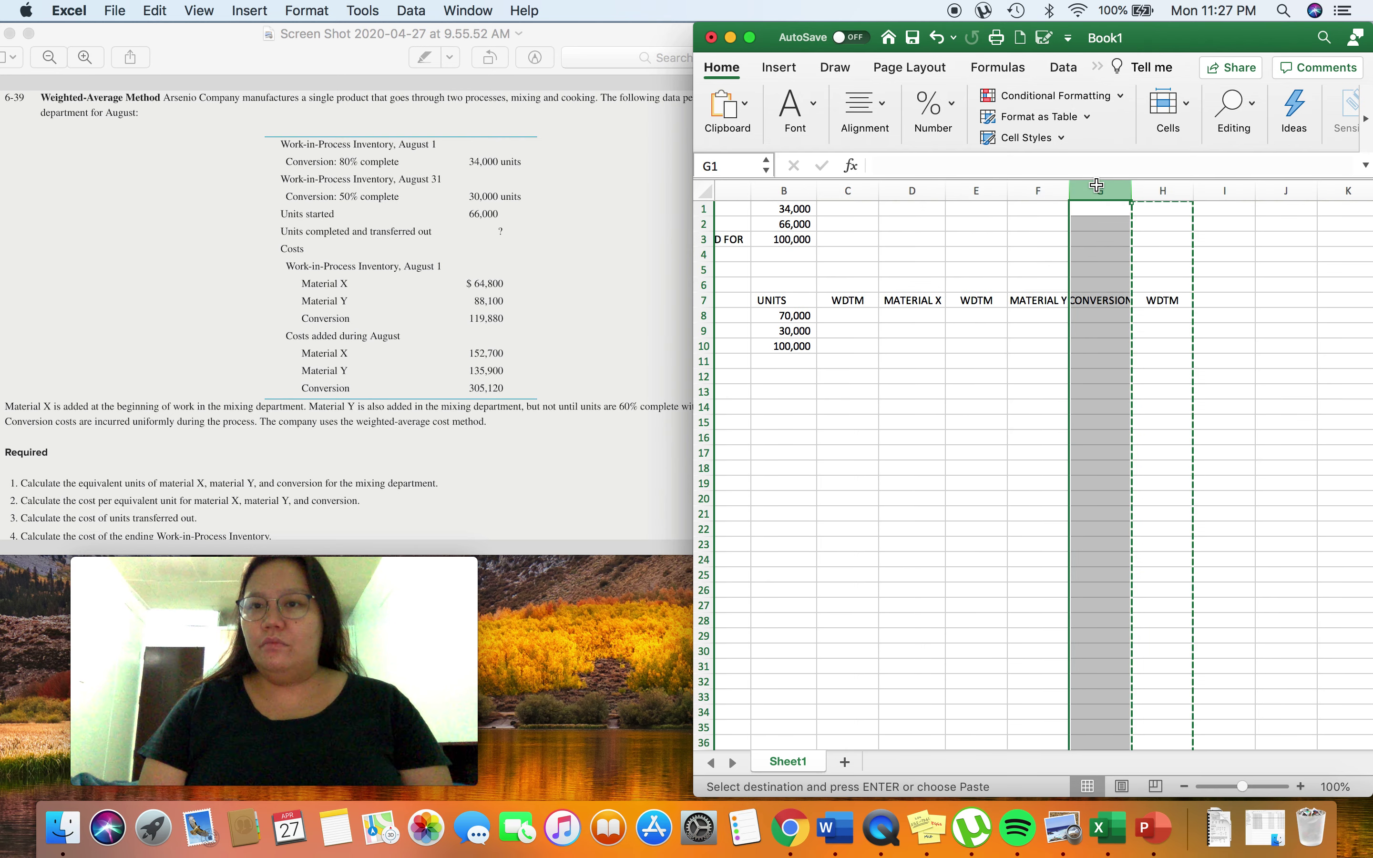
{"action": "right_click", "coordinate": [1096, 185]}
{"action": "left_click", "coordinate": [1126, 274]}
{"action": "left_click", "coordinate": [1017, 441]}
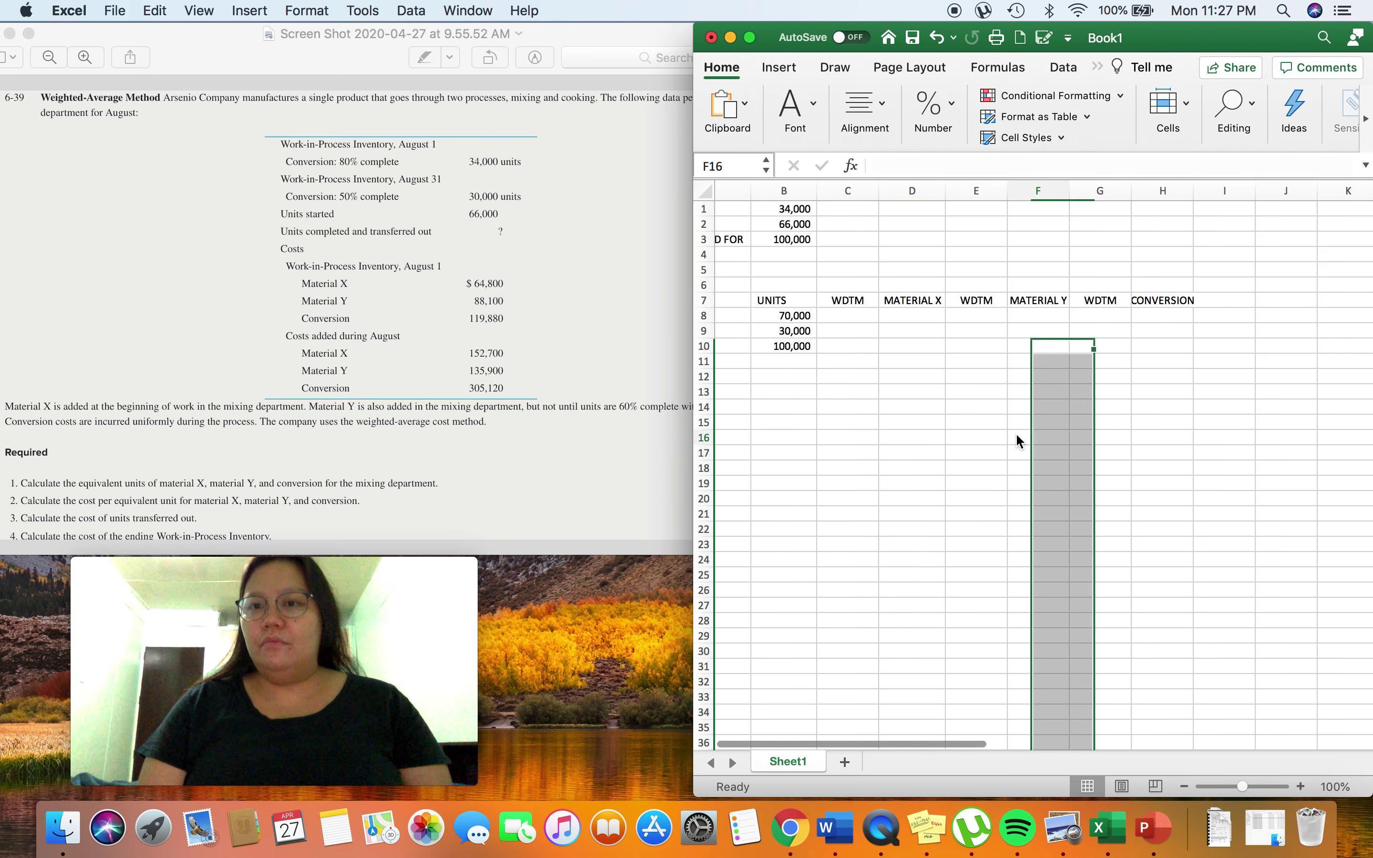
Step: Widen column F slightly to fit its MATERIAL Y heading, and try auto-fitting column G before undoing that fit
{"action": "left_click_drag", "start_coordinate": [1058, 192], "coordinate": [1072, 192]}
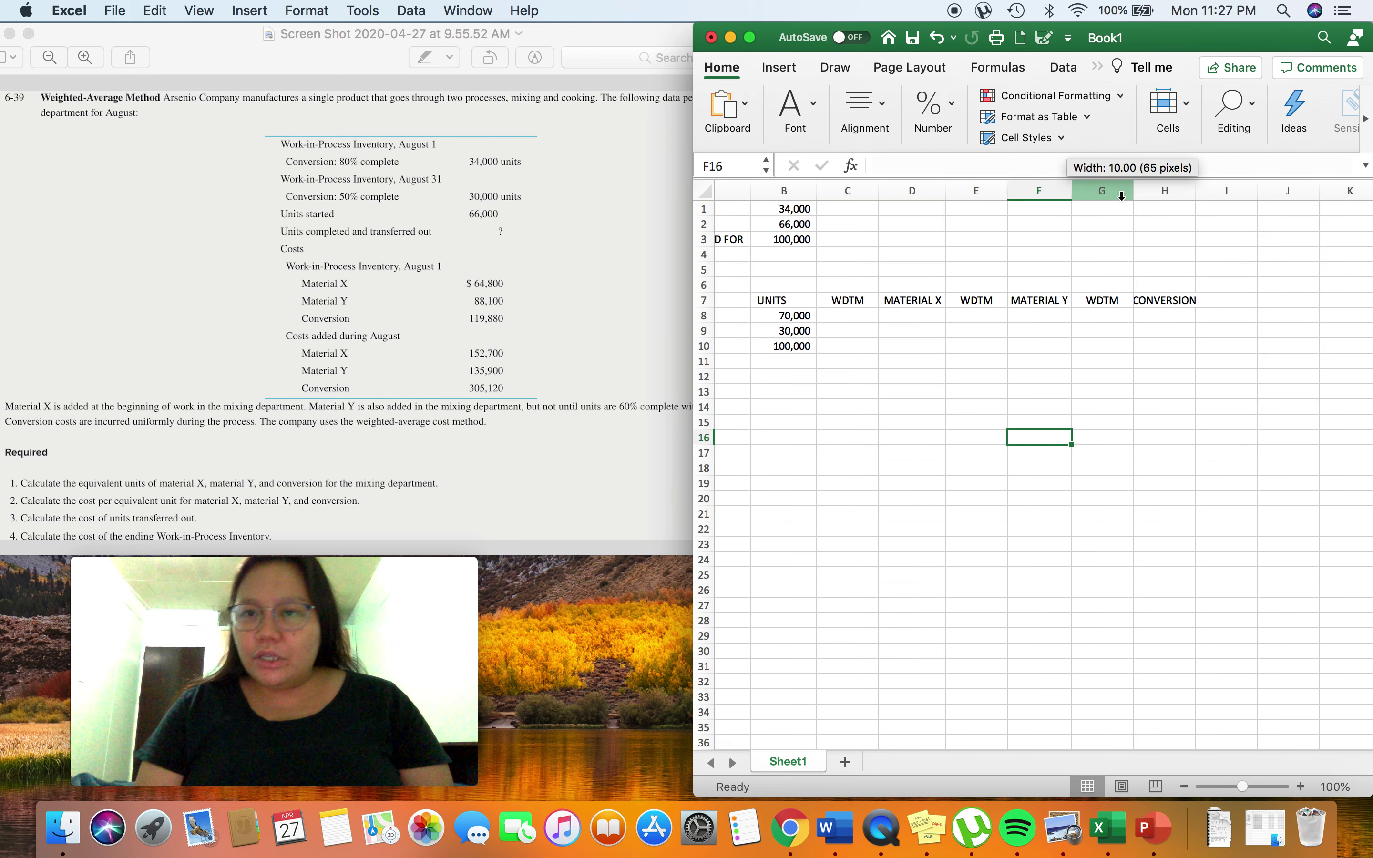
{"action": "double_click", "coordinate": [1133, 191]}
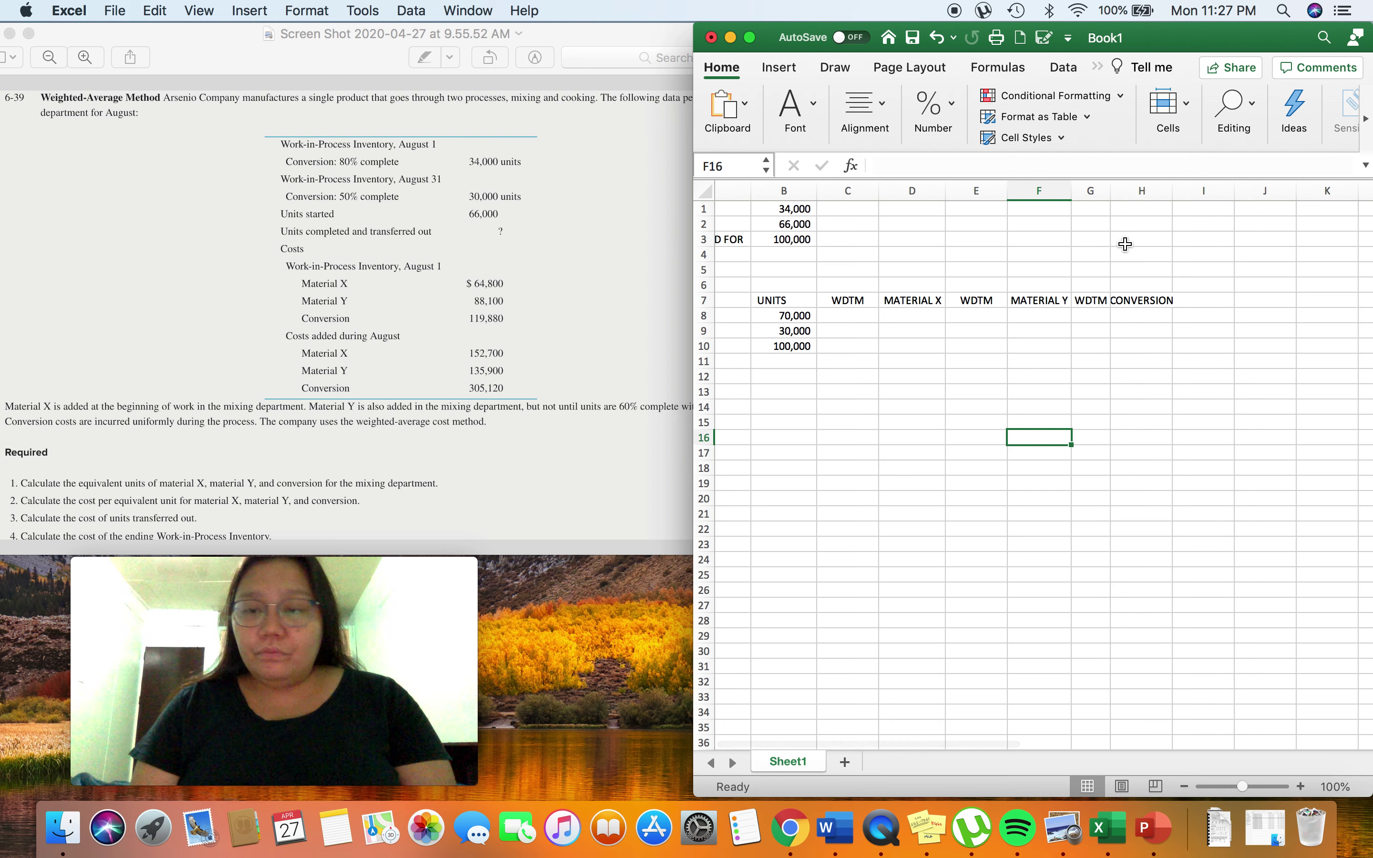
{"action": "key", "text": "super+z"}
Step: Enter 100% in C8 as the Material X WDTM for the COMPLETED row
{"action": "left_click", "coordinate": [851, 313]}
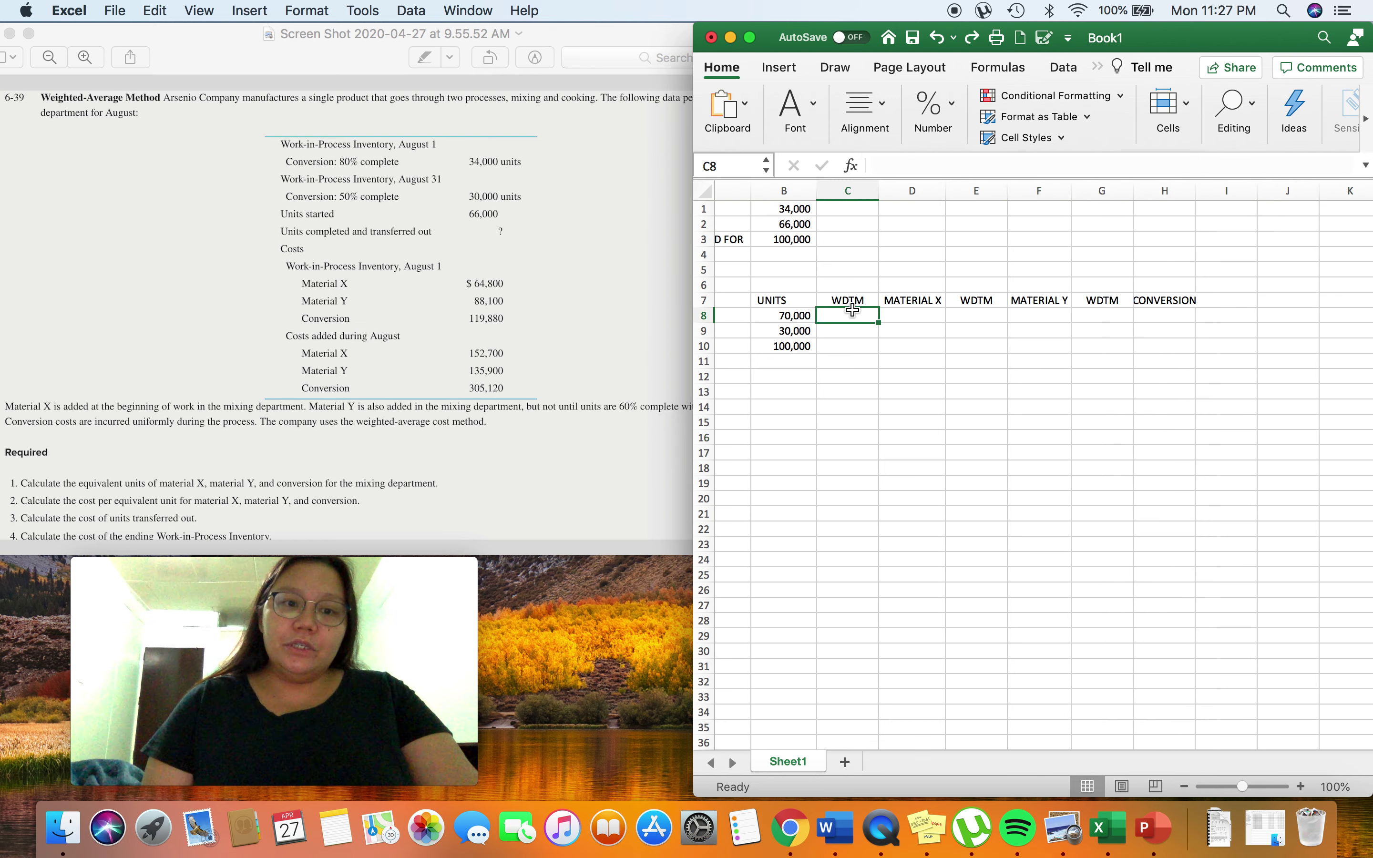
{"action": "scroll", "coordinate": [852, 310], "scroll_direction": "left", "scroll_amount": 5}
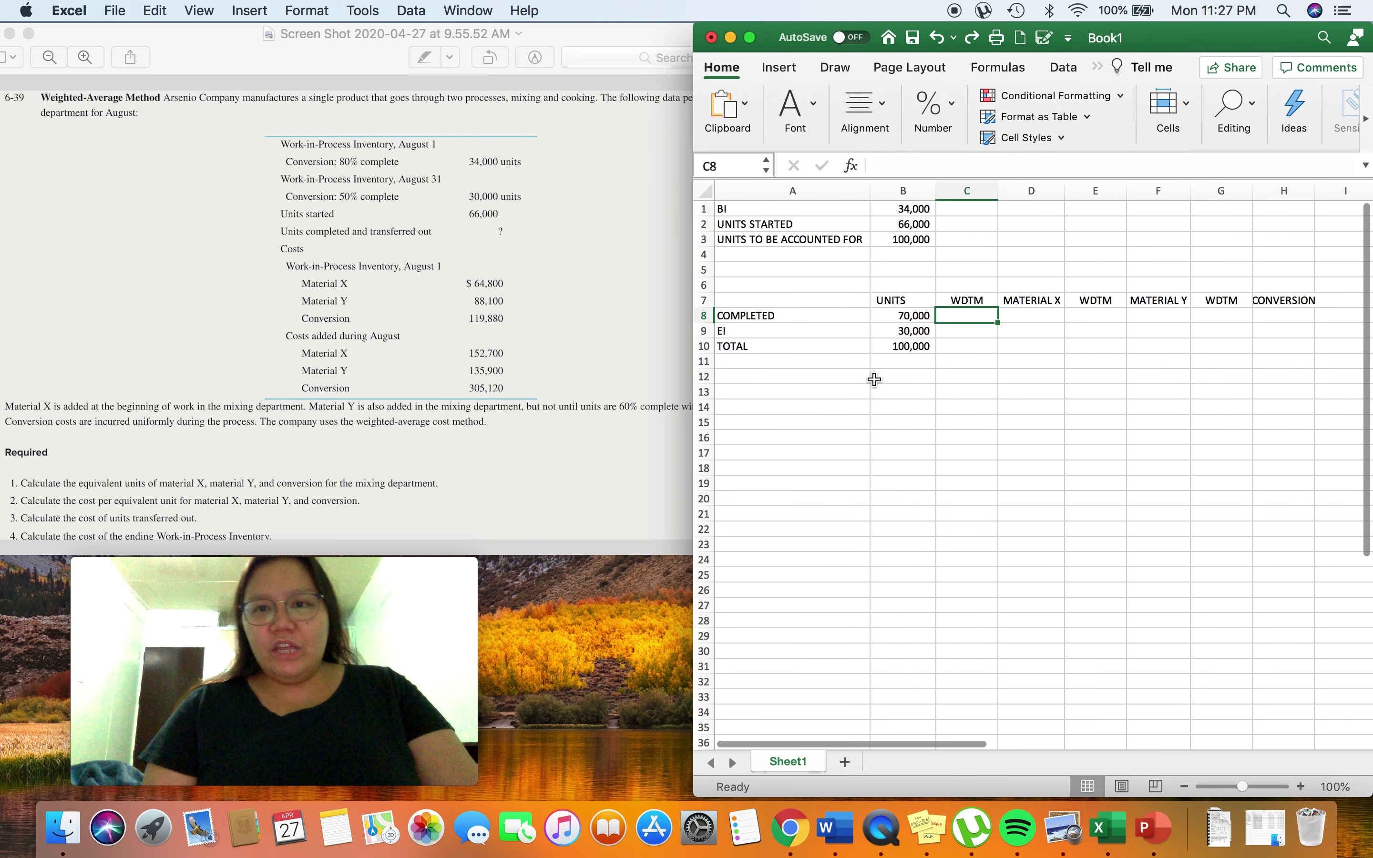
{"action": "left_click", "coordinate": [753, 317]}
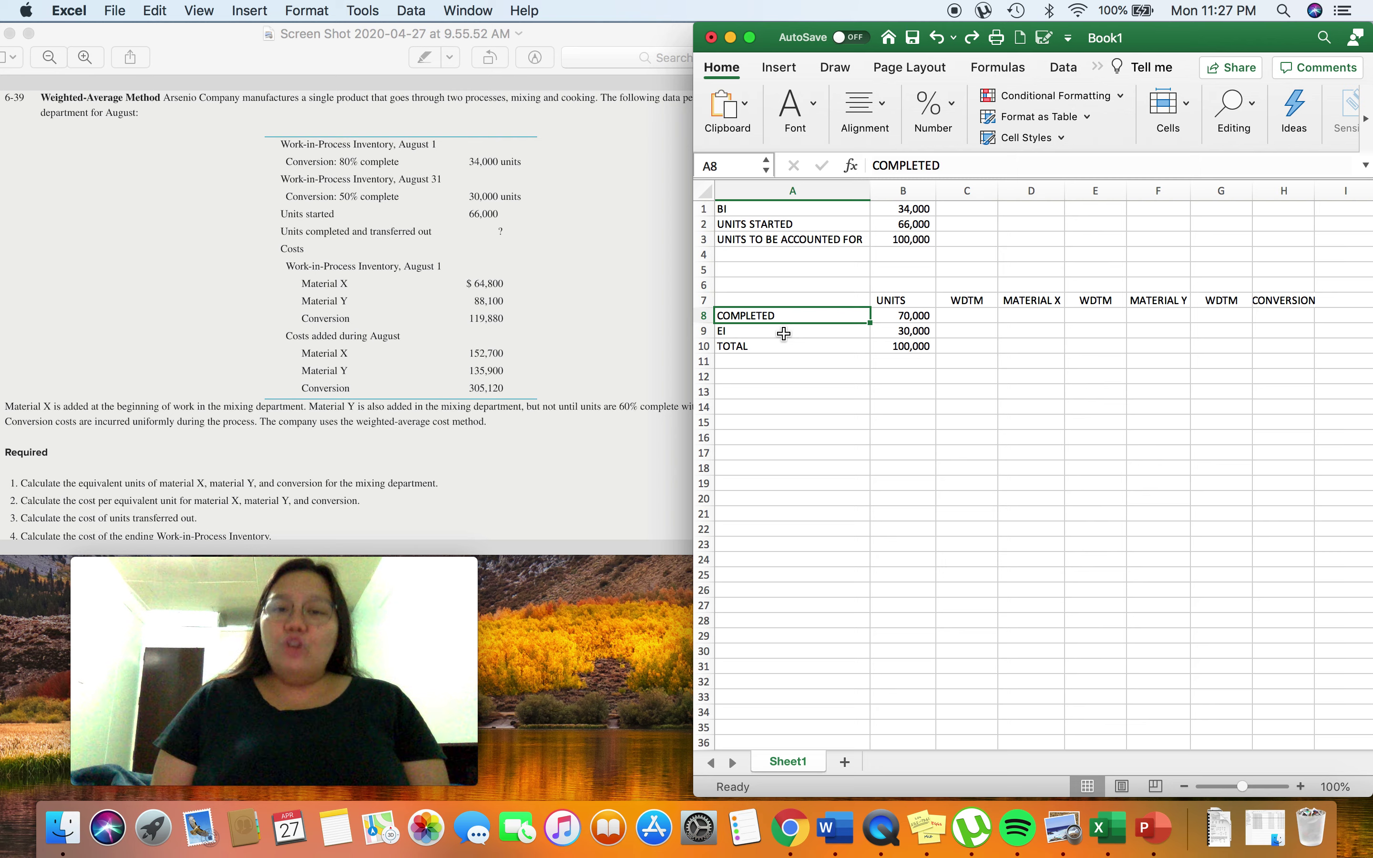
{"action": "left_click", "coordinate": [955, 314]}
{"action": "type", "text": "100%"}
{"action": "key", "text": "Return"}
Step: Copy the 100% from C8 into the other two WDTM cells of the COMPLETED row, E8 and G8
{"action": "left_click", "coordinate": [957, 318]}
{"action": "key", "text": "super+c"}
{"action": "key", "text": "Right"}
{"action": "key", "text": "Right"}
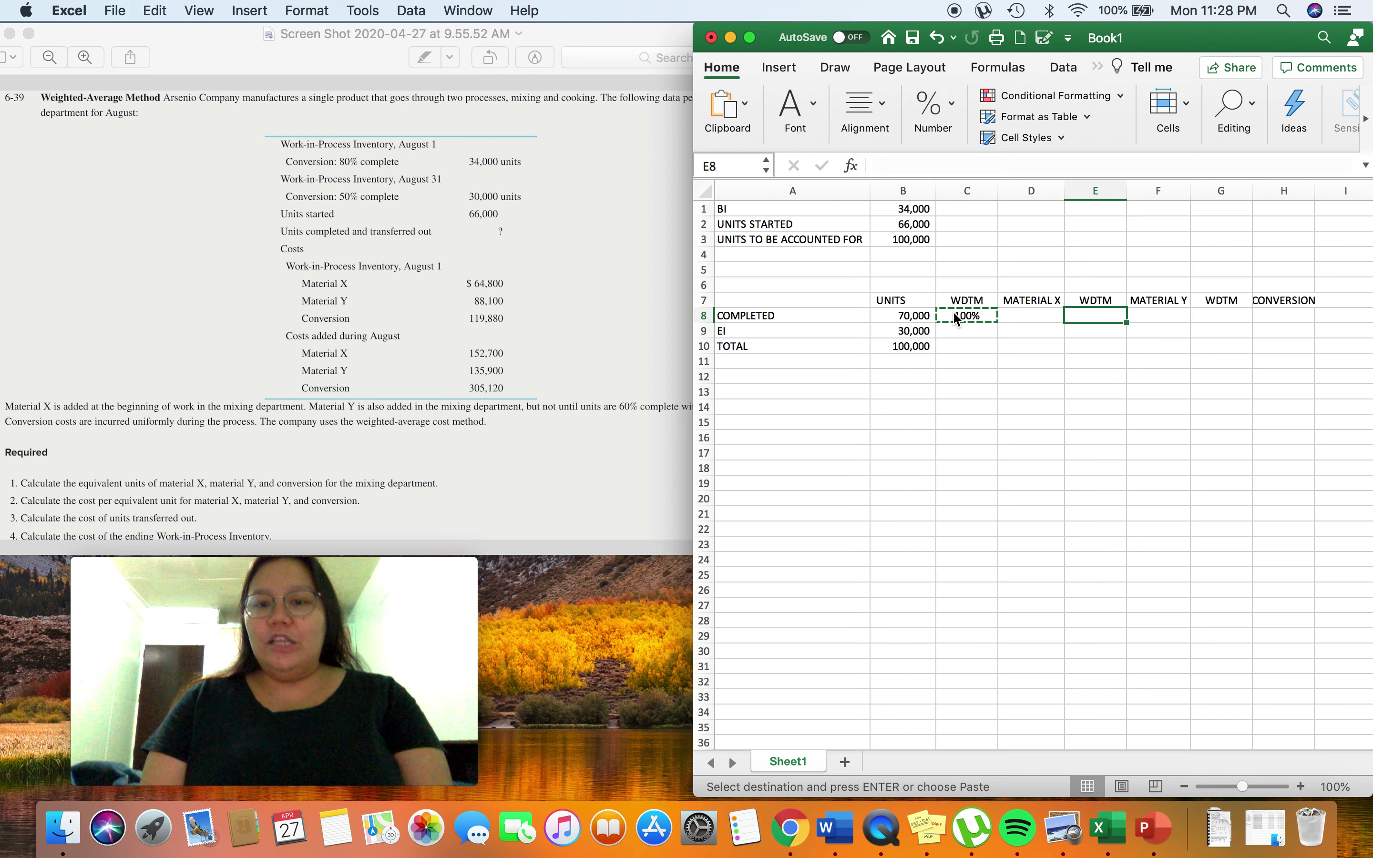
{"action": "key", "text": "super+v"}
{"action": "key", "text": "Right"}
{"action": "key", "text": "Right"}
{"action": "key", "text": "super+v"}
{"action": "key", "text": "Left"}
{"action": "key", "text": "Left"}
{"action": "key", "text": "Left"}
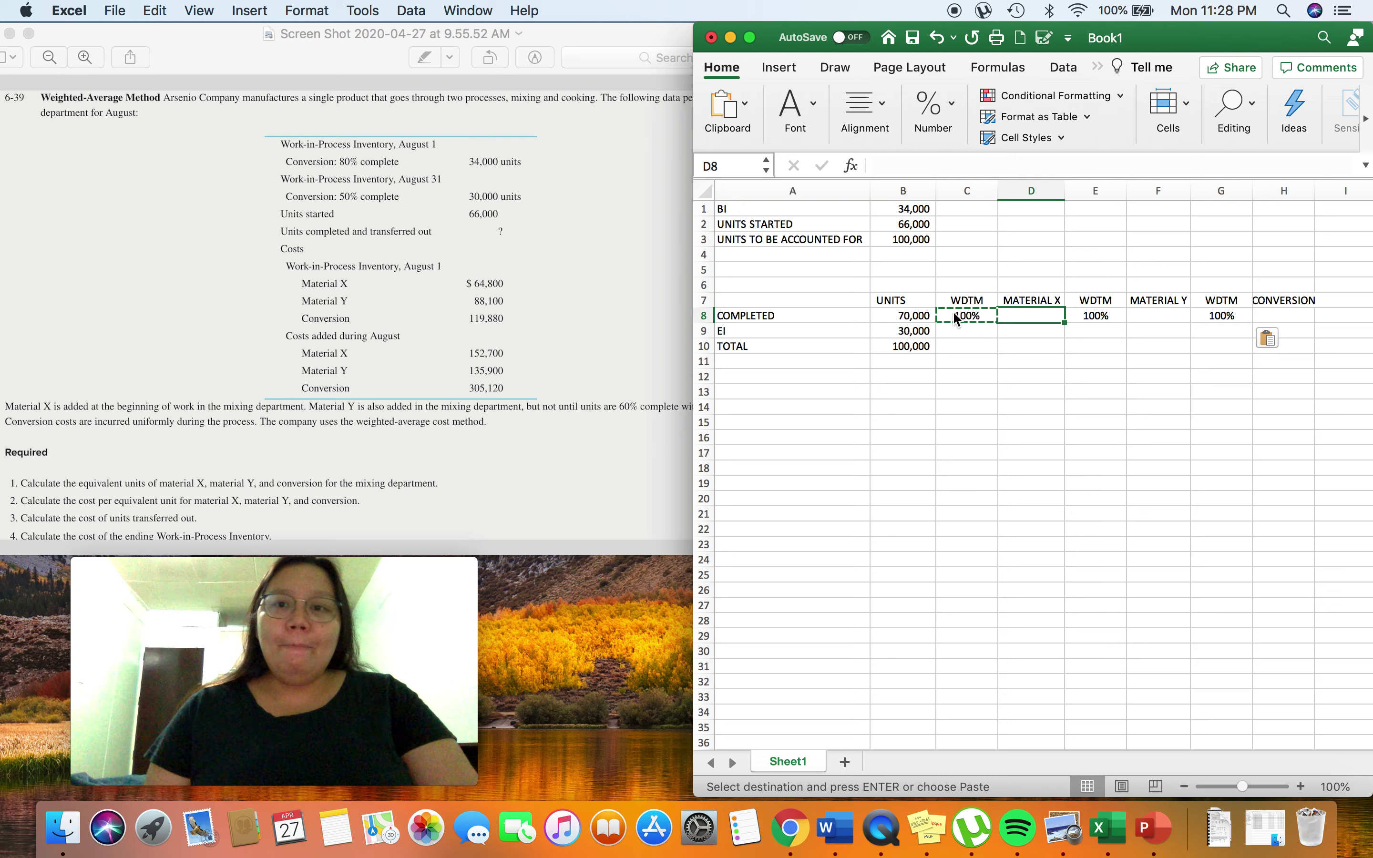
Step: Compute Material X equivalent units for the COMPLETED row in D8 with the formula =B8*C8
{"action": "left_click", "coordinate": [752, 316]}
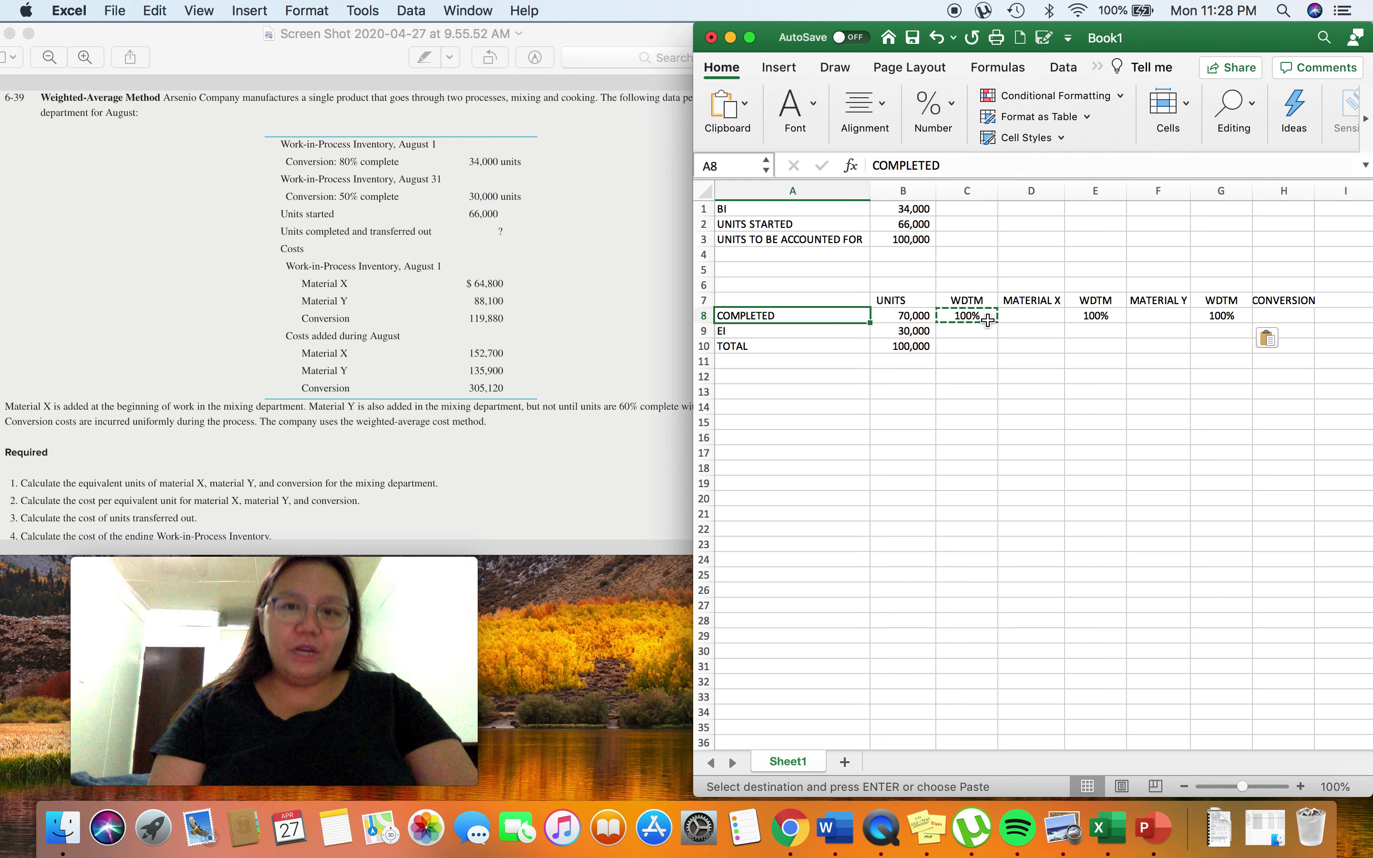
{"action": "left_click", "coordinate": [1024, 319]}
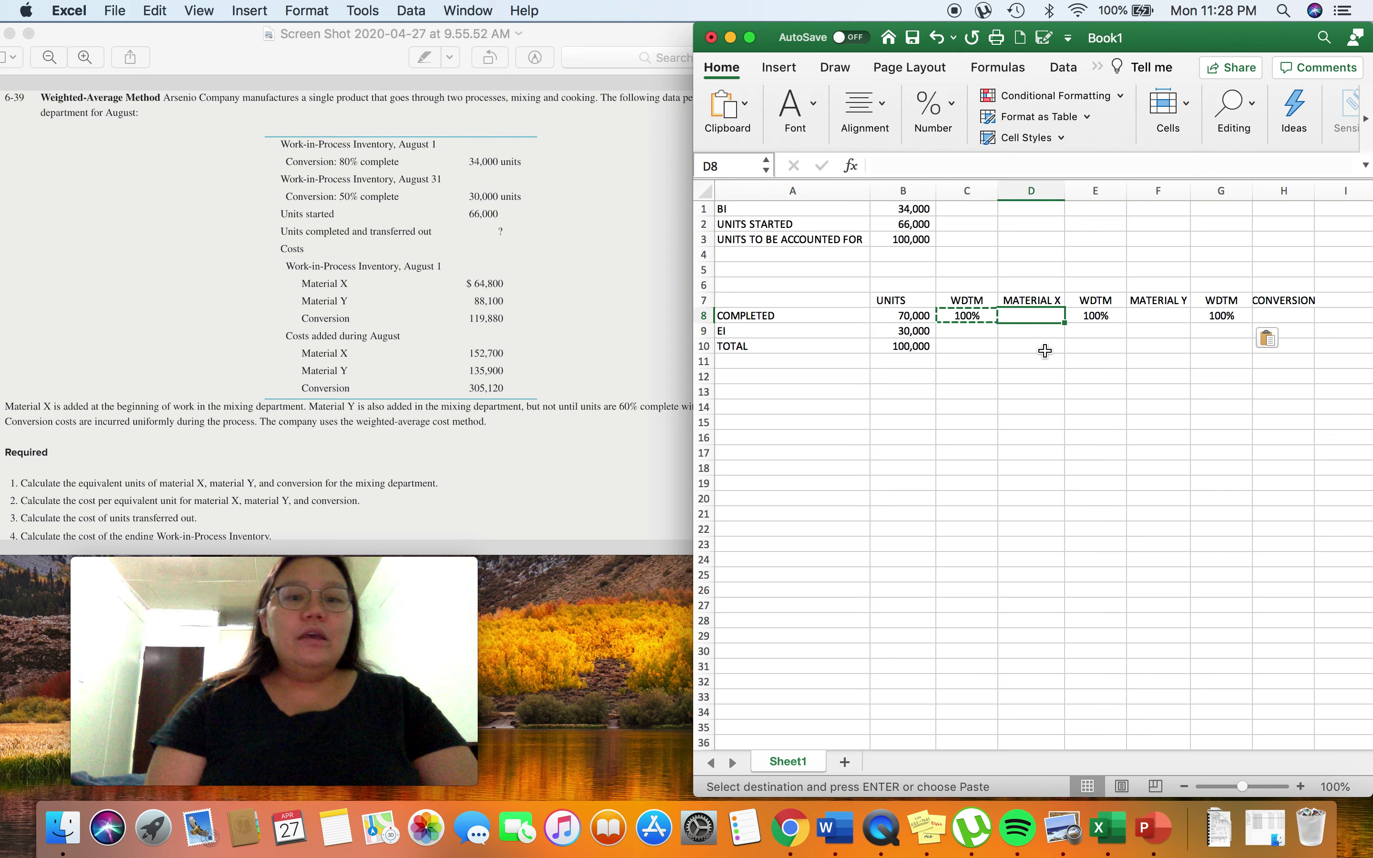
{"action": "type", "text": "="}
{"action": "key", "text": "Left"}
{"action": "key", "text": "Left"}
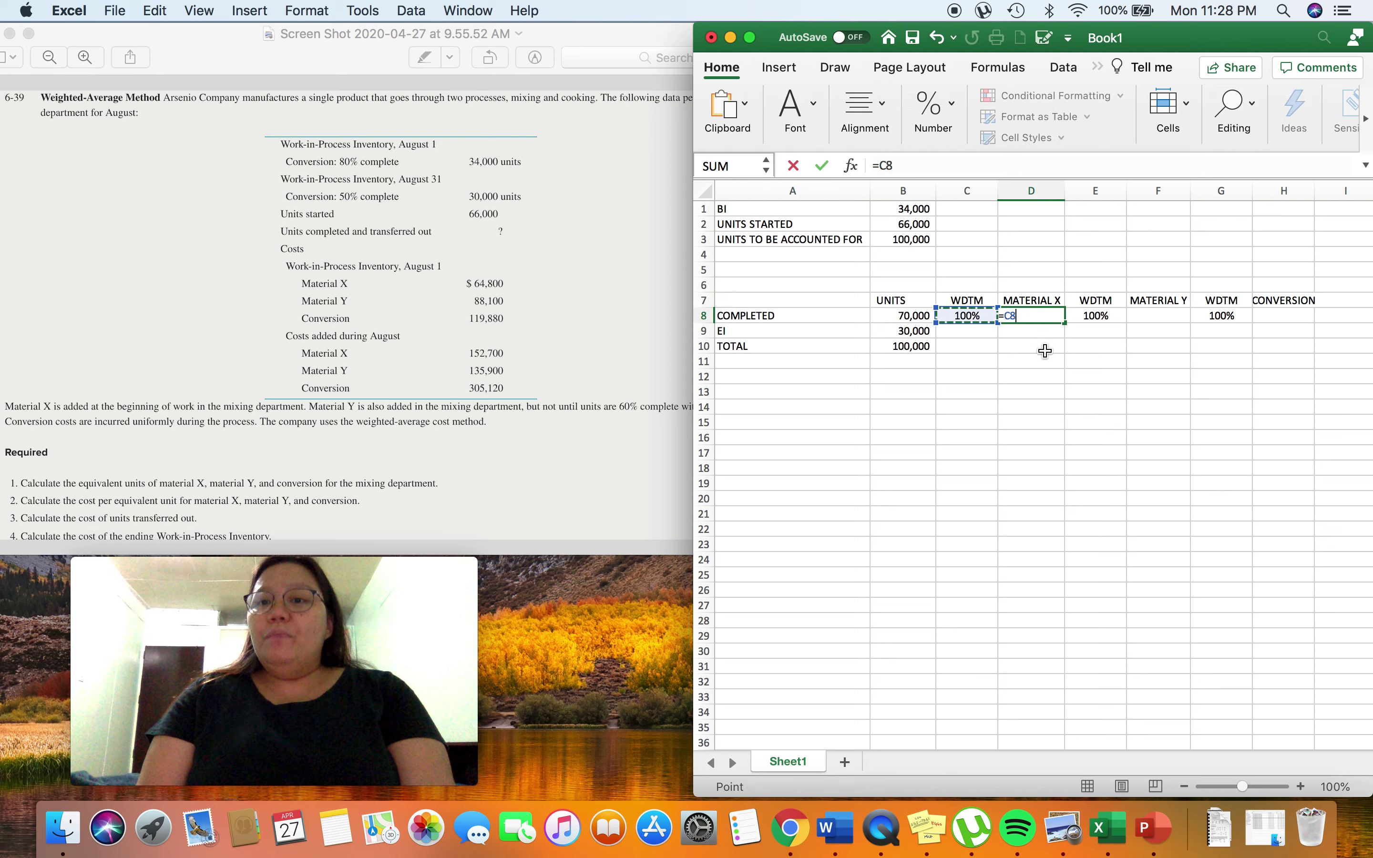
{"action": "type", "text": "*"}
{"action": "key", "text": "Left"}
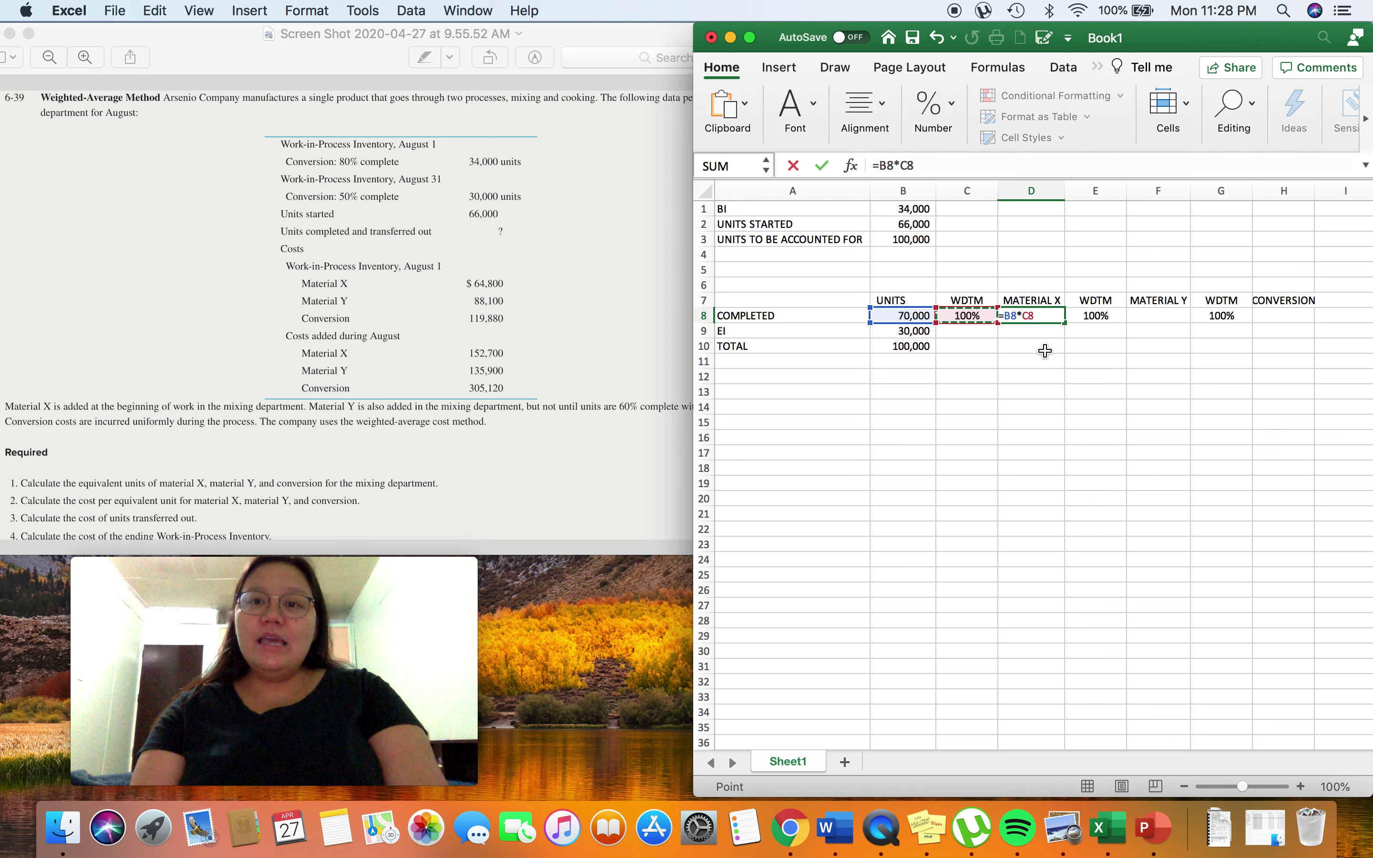
{"action": "key", "text": "Tab"}
{"action": "key", "text": "Left"}
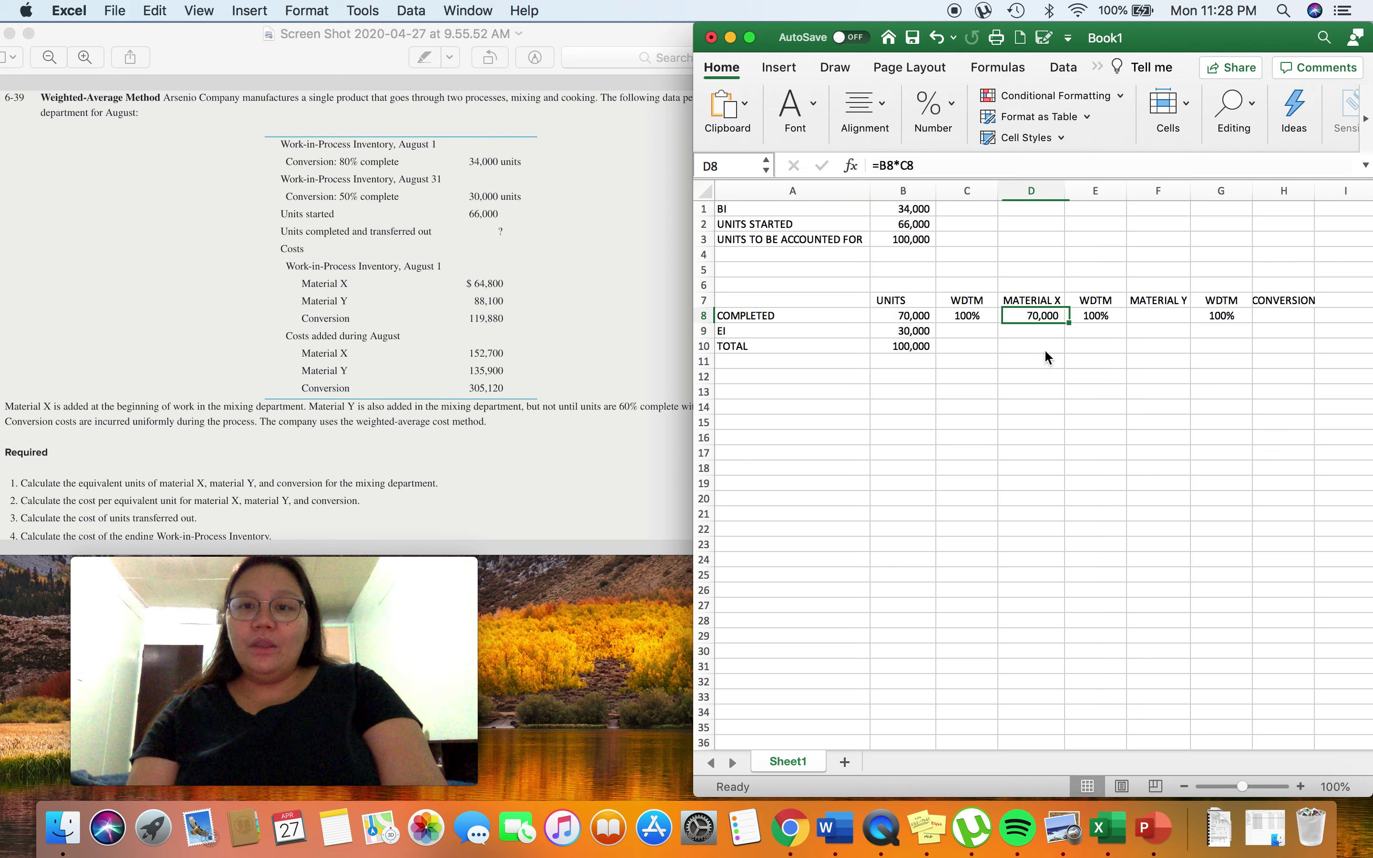
Step: Change the UNITS heading in B7 to ACTUAL UNITS and widen column B to fit it
{"action": "key", "text": "Up"}
{"action": "key", "text": "Left"}
{"action": "key", "text": "Left"}
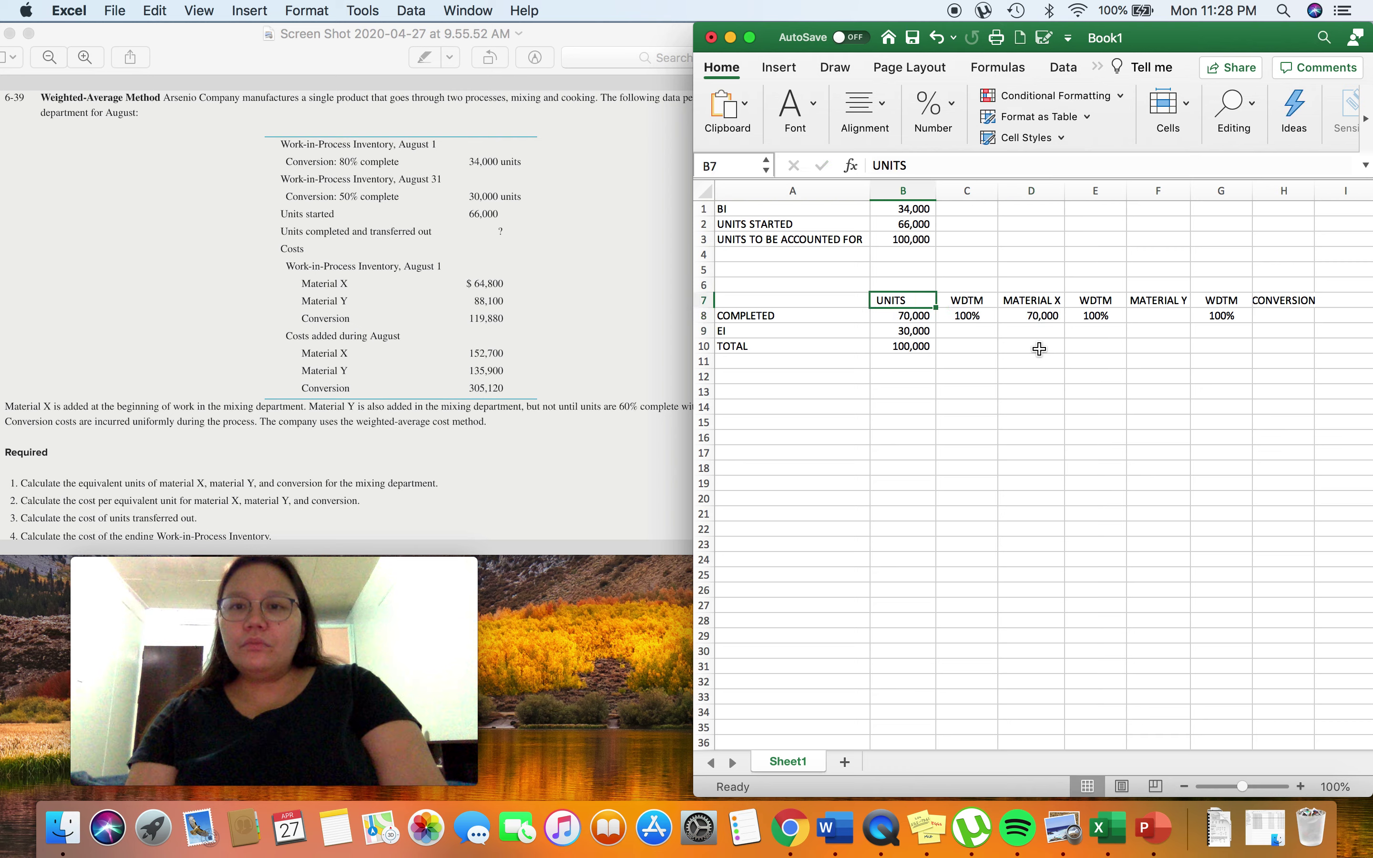
{"action": "left_click", "coordinate": [874, 164]}
{"action": "type", "text": "AT"}
{"action": "key", "text": "BackSpace"}
{"action": "type", "text": "CTUAL"}
{"action": "key", "text": "Return"}
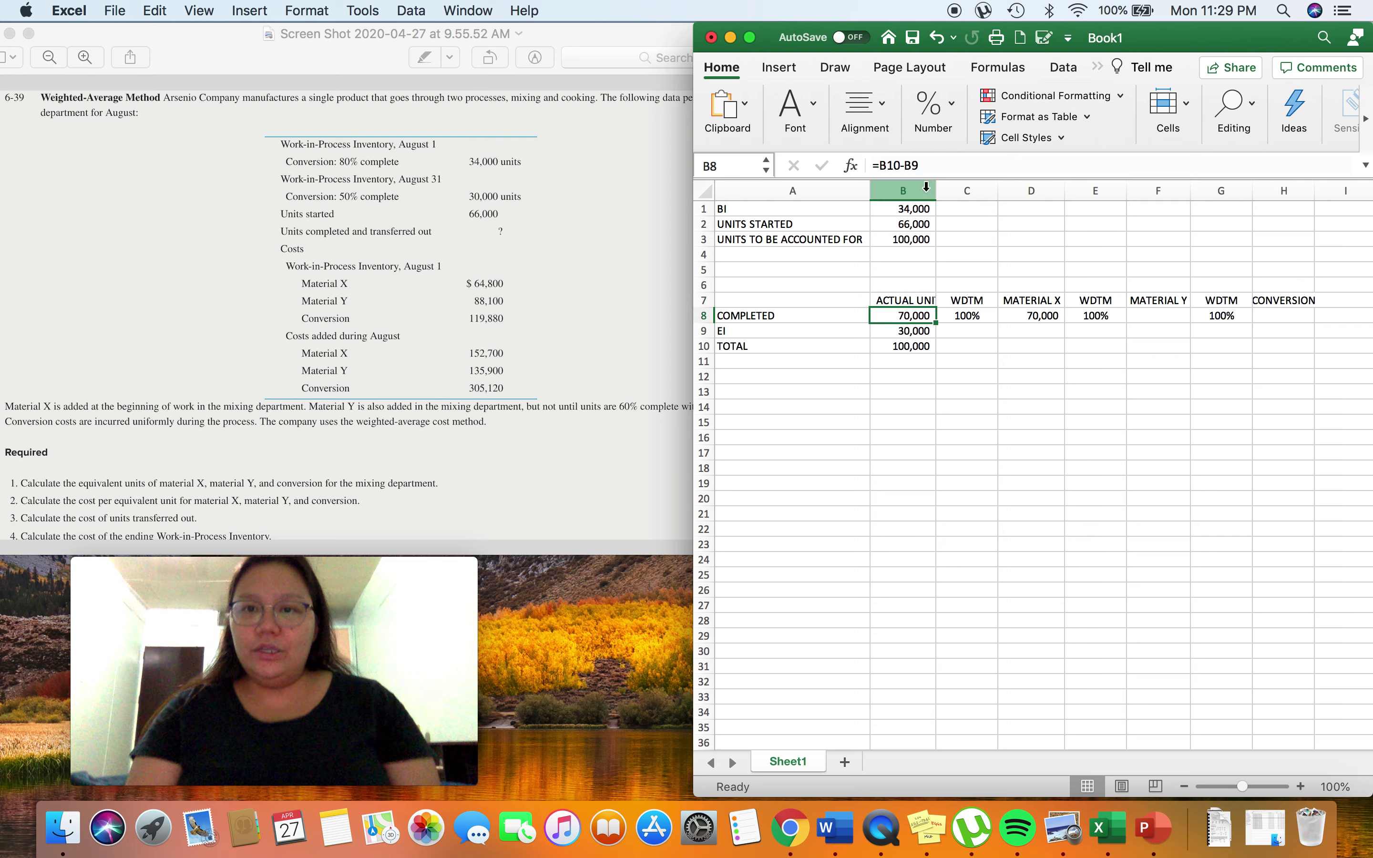
{"action": "left_click_drag", "start_coordinate": [936, 191], "coordinate": [954, 190]}
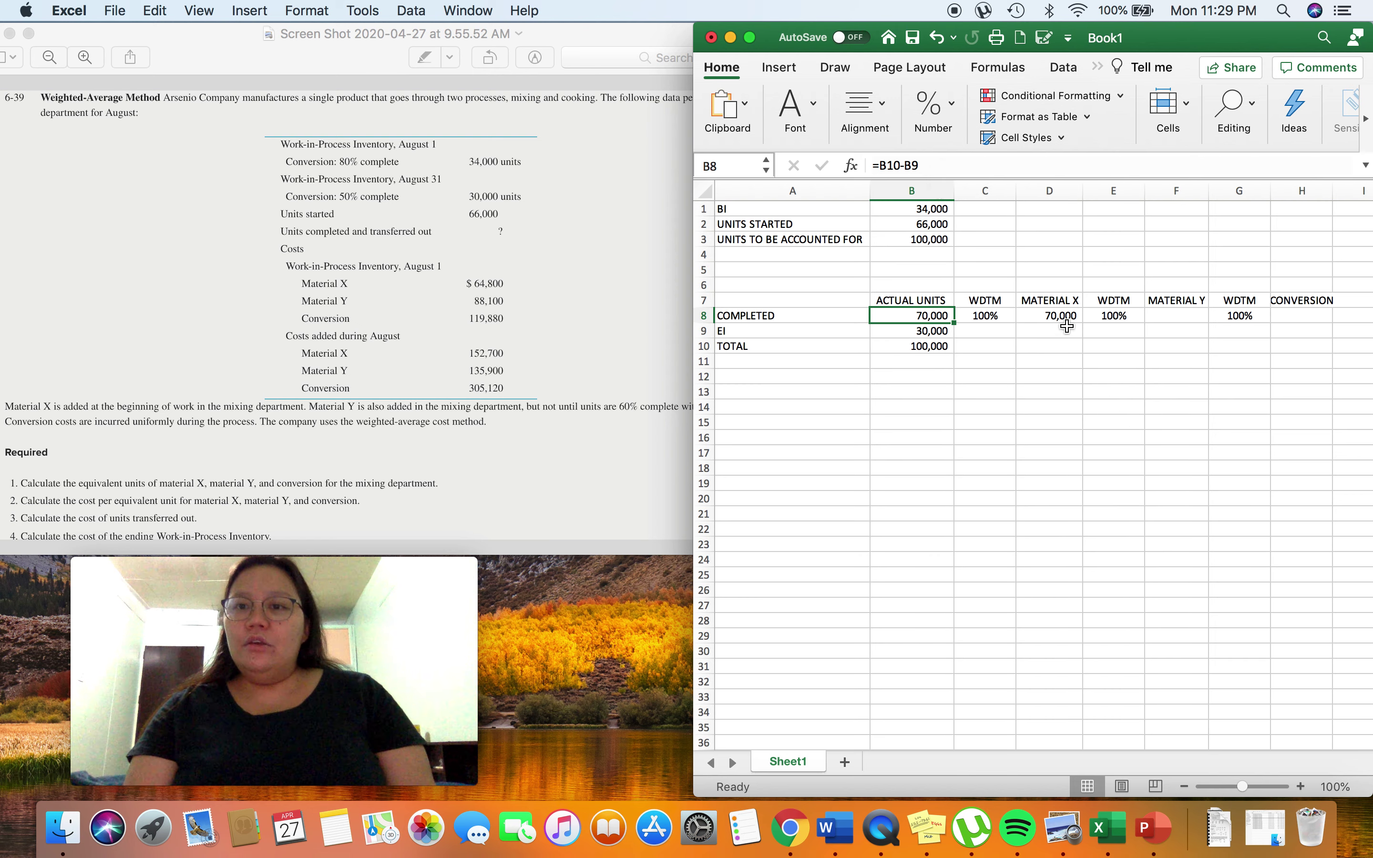
Step: Compute Material Y equivalent units for the COMPLETED row in F8 with the formula =B8*E8
{"action": "left_click", "coordinate": [1160, 316]}
{"action": "type", "text": "="}
{"action": "key", "text": "Left"}
{"action": "key", "text": "Left"}
{"action": "key", "text": "Left"}
{"action": "key", "text": "Left"}
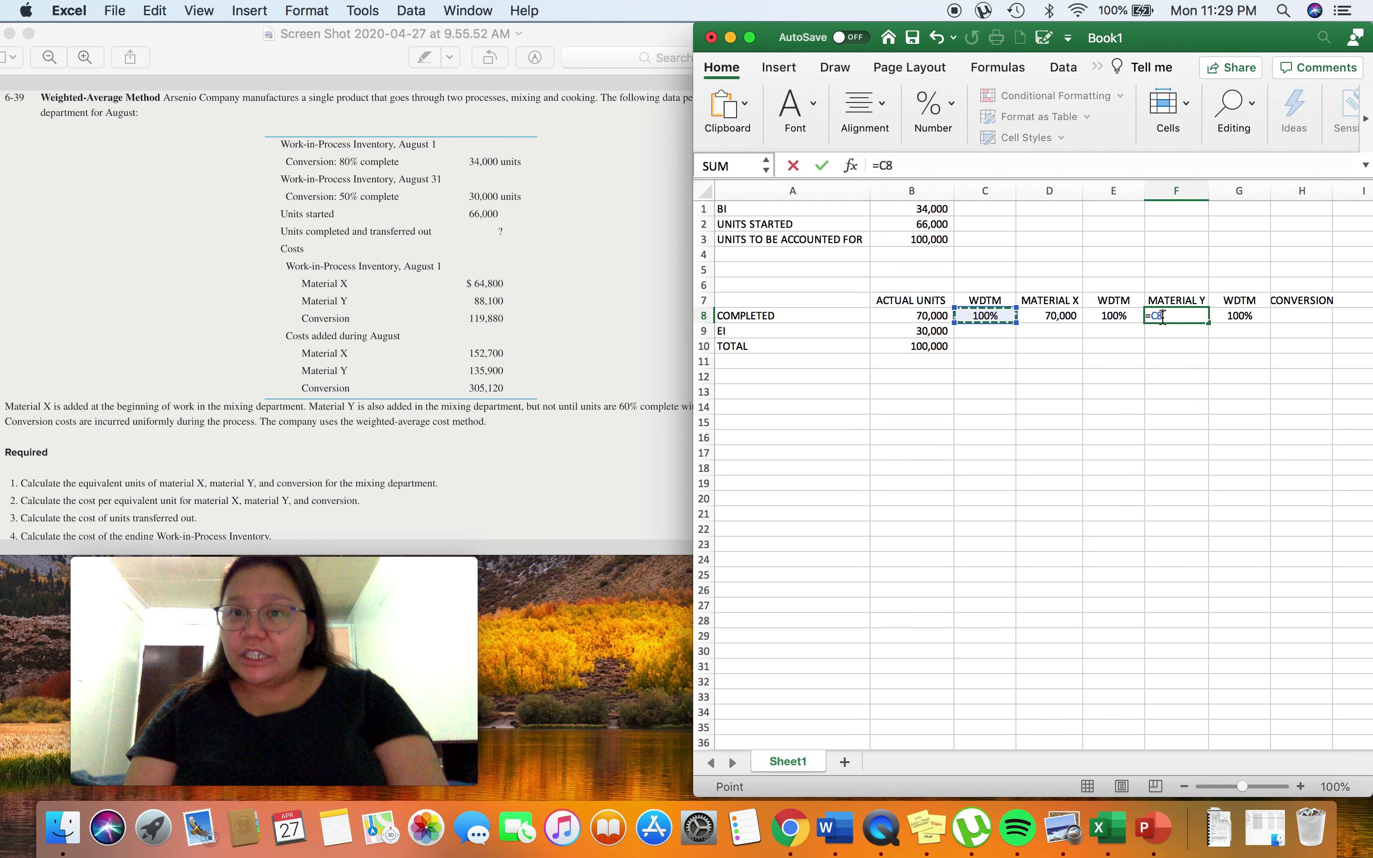
{"action": "type", "text": "*"}
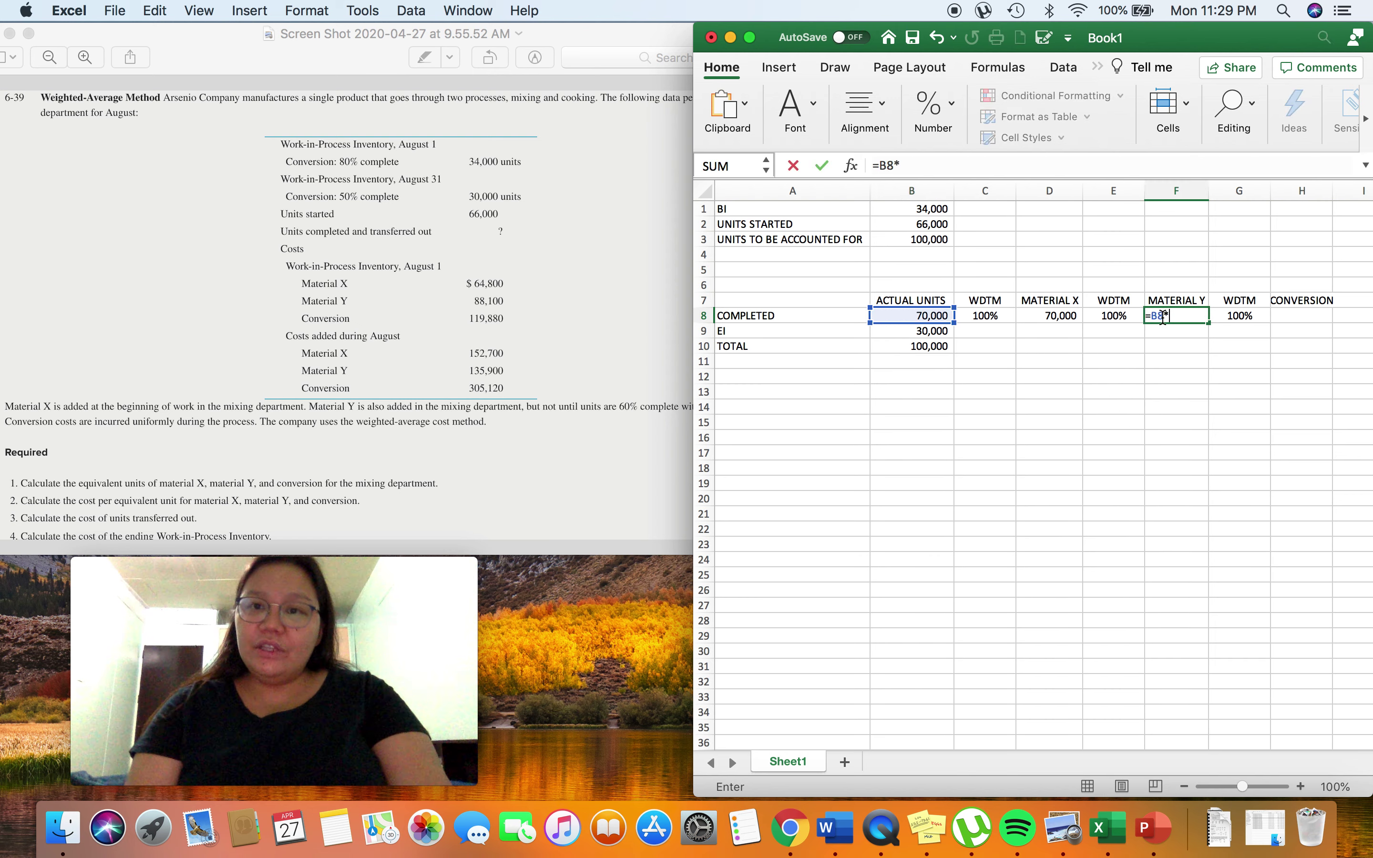
{"action": "left_click", "coordinate": [1107, 316]}
{"action": "key", "text": "Return"}
Step: Compute conversion equivalent units for the COMPLETED row in H8 with the formula =G8*B8
{"action": "key", "text": "Up"}
{"action": "key", "text": "Right"}
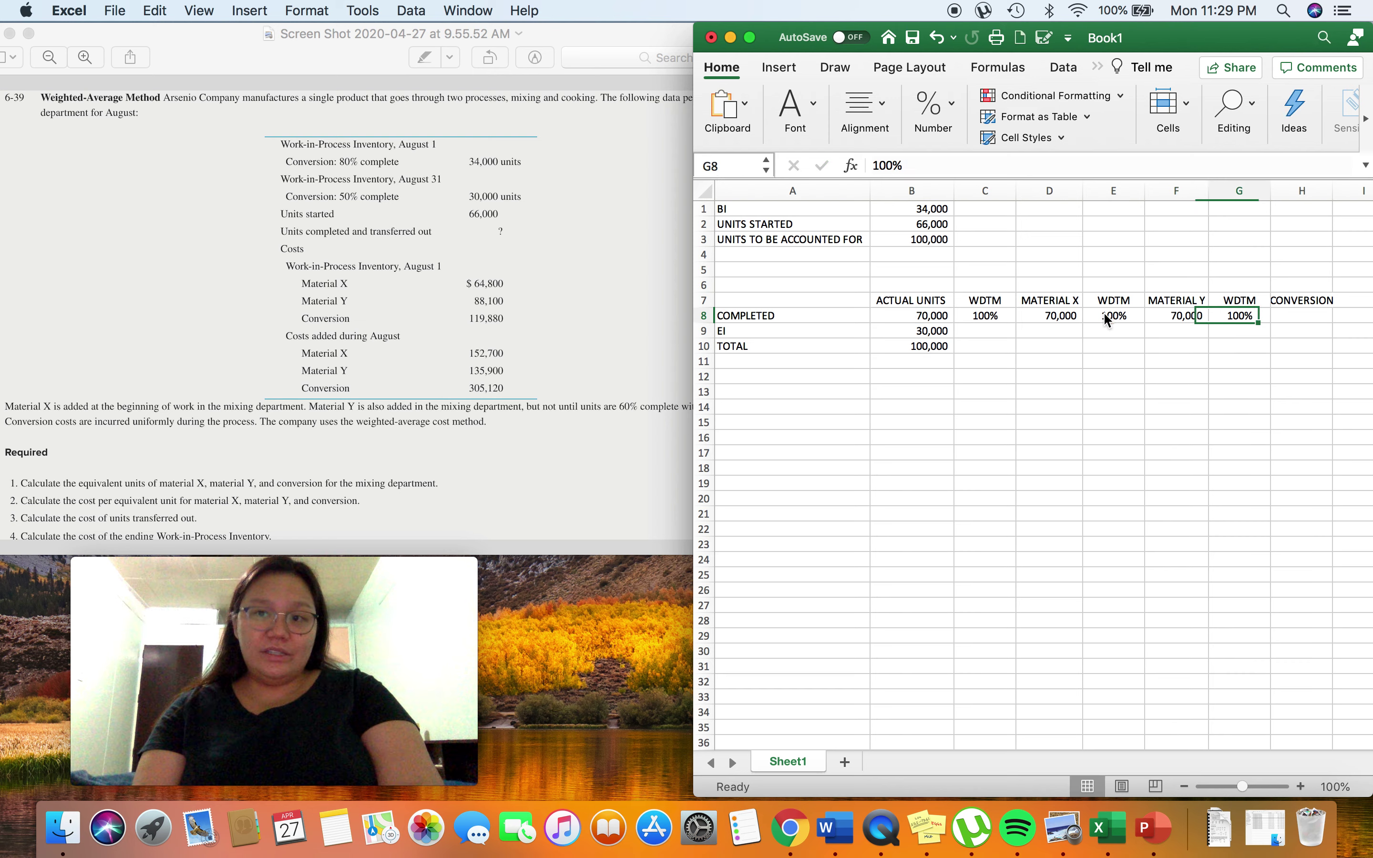
{"action": "key", "text": "Right"}
{"action": "type", "text": "="}
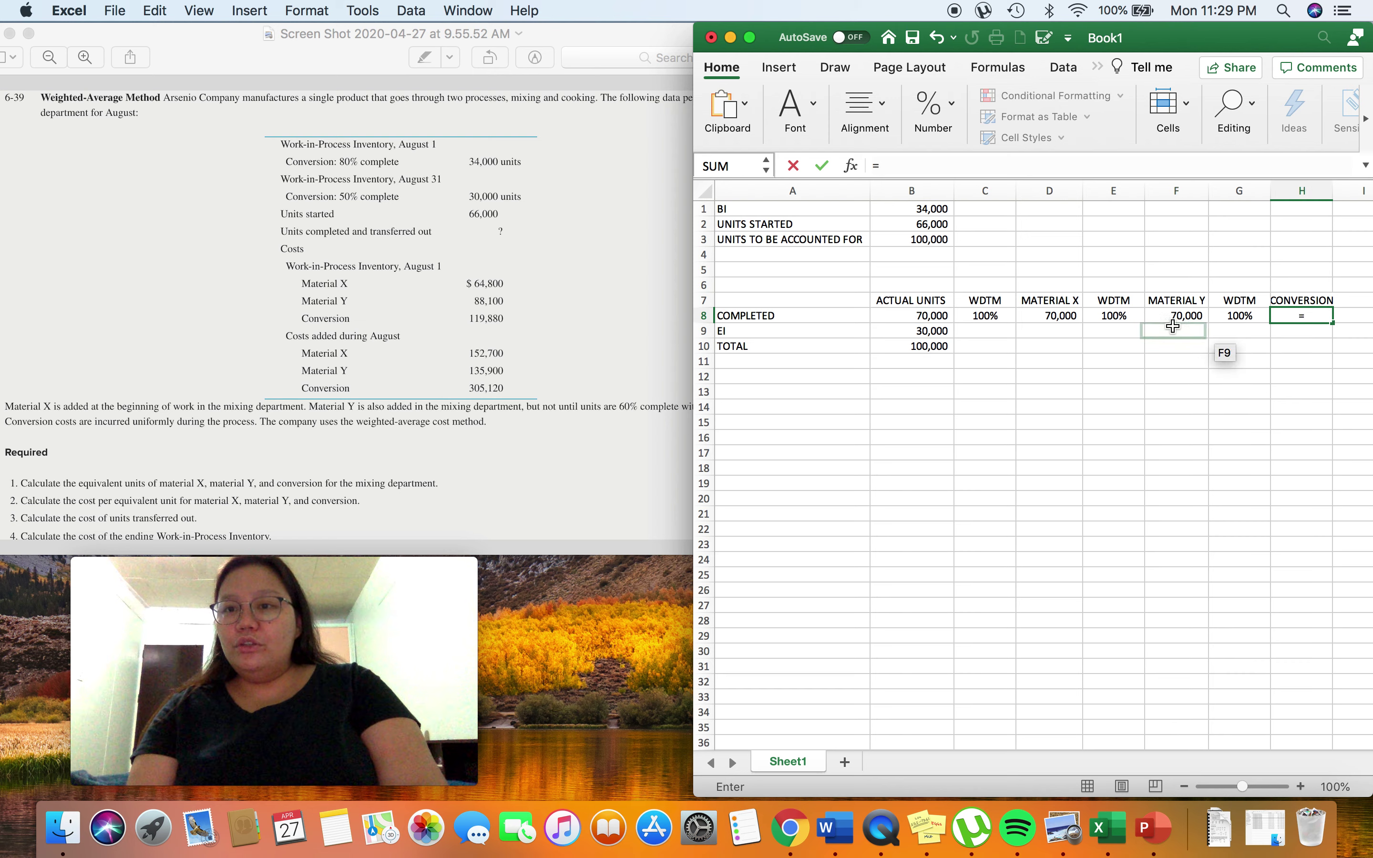
{"action": "left_click", "coordinate": [1227, 318]}
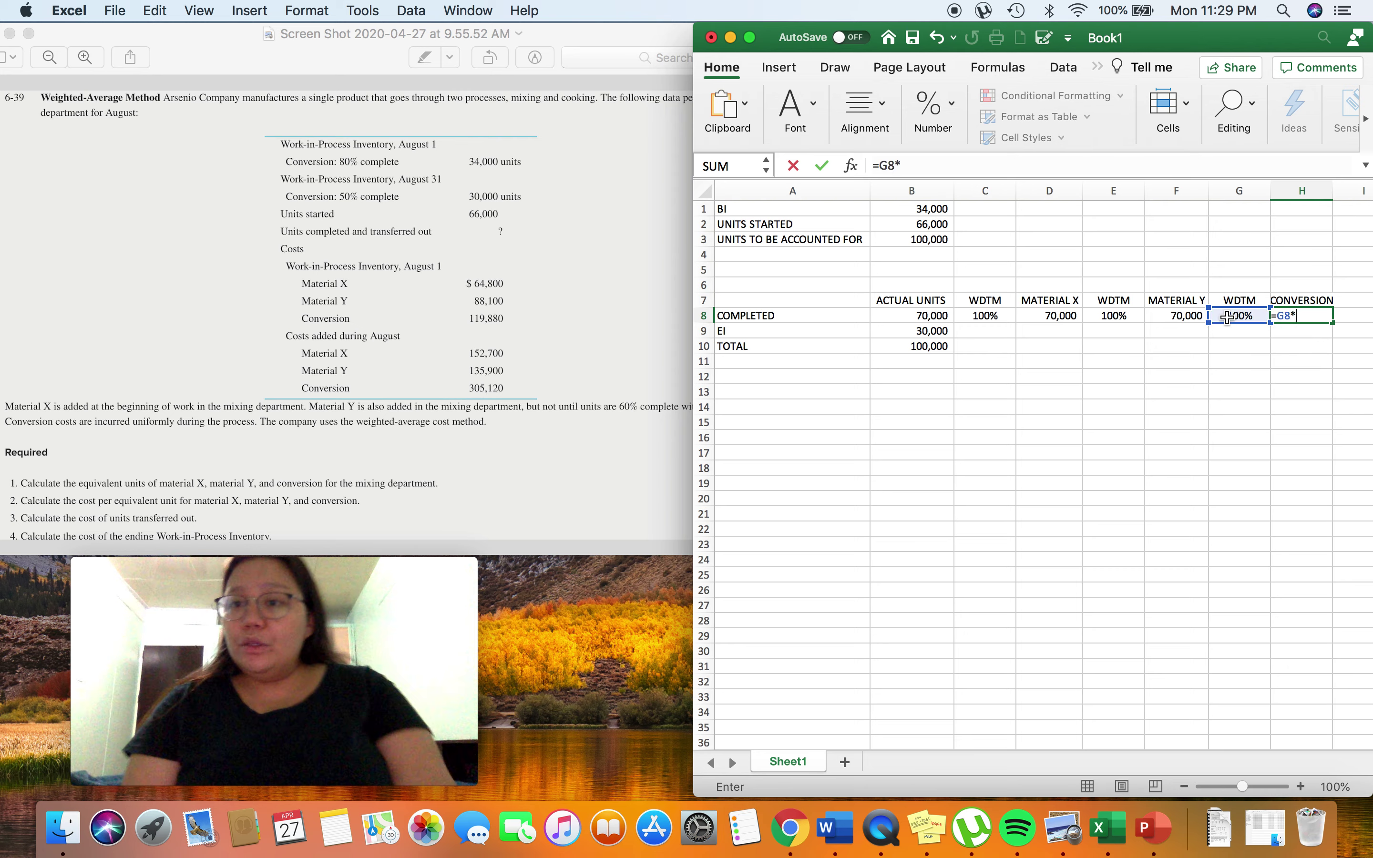
{"action": "type", "text": "*"}
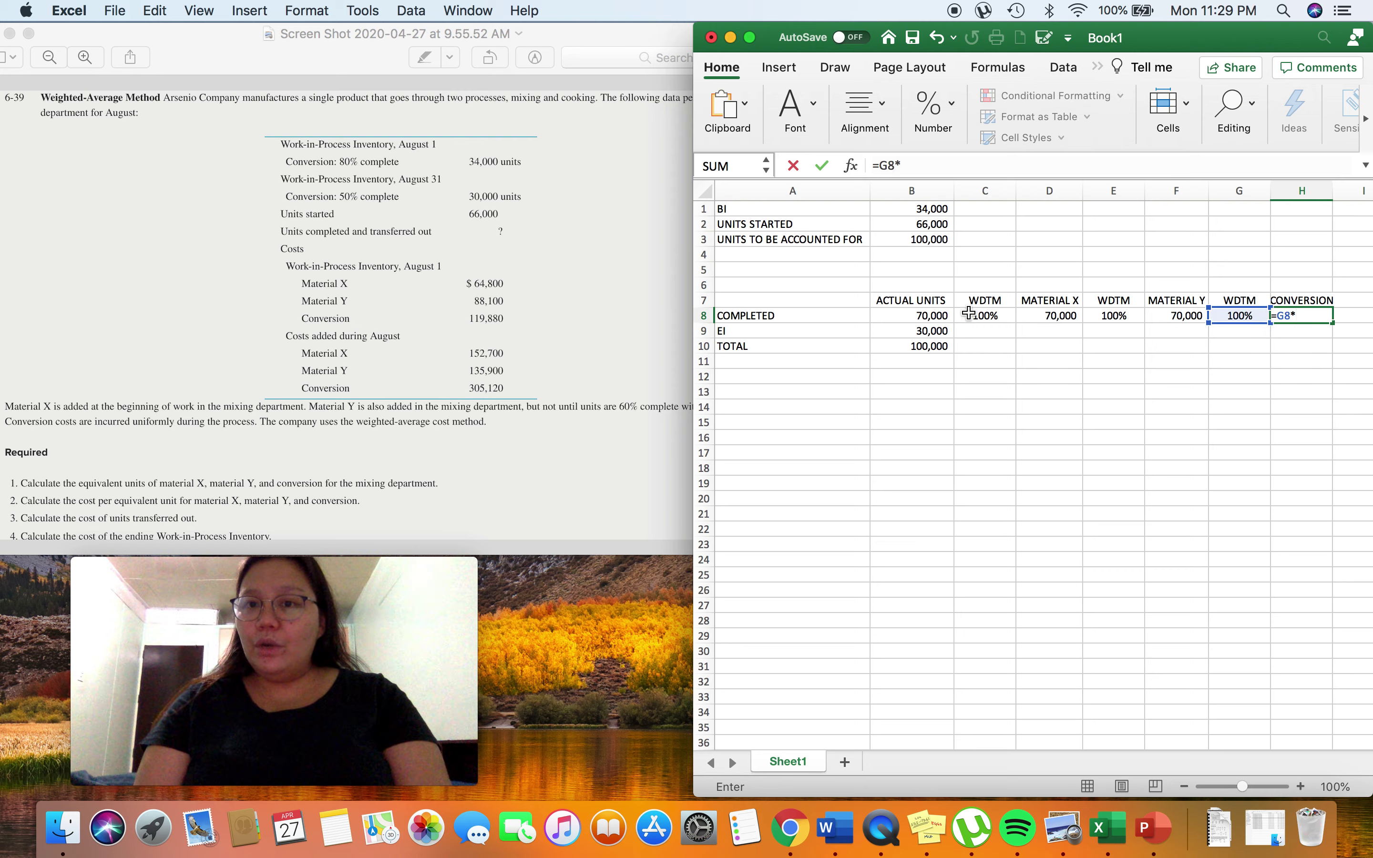
{"action": "left_click", "coordinate": [904, 316]}
{"action": "key", "text": "Return"}
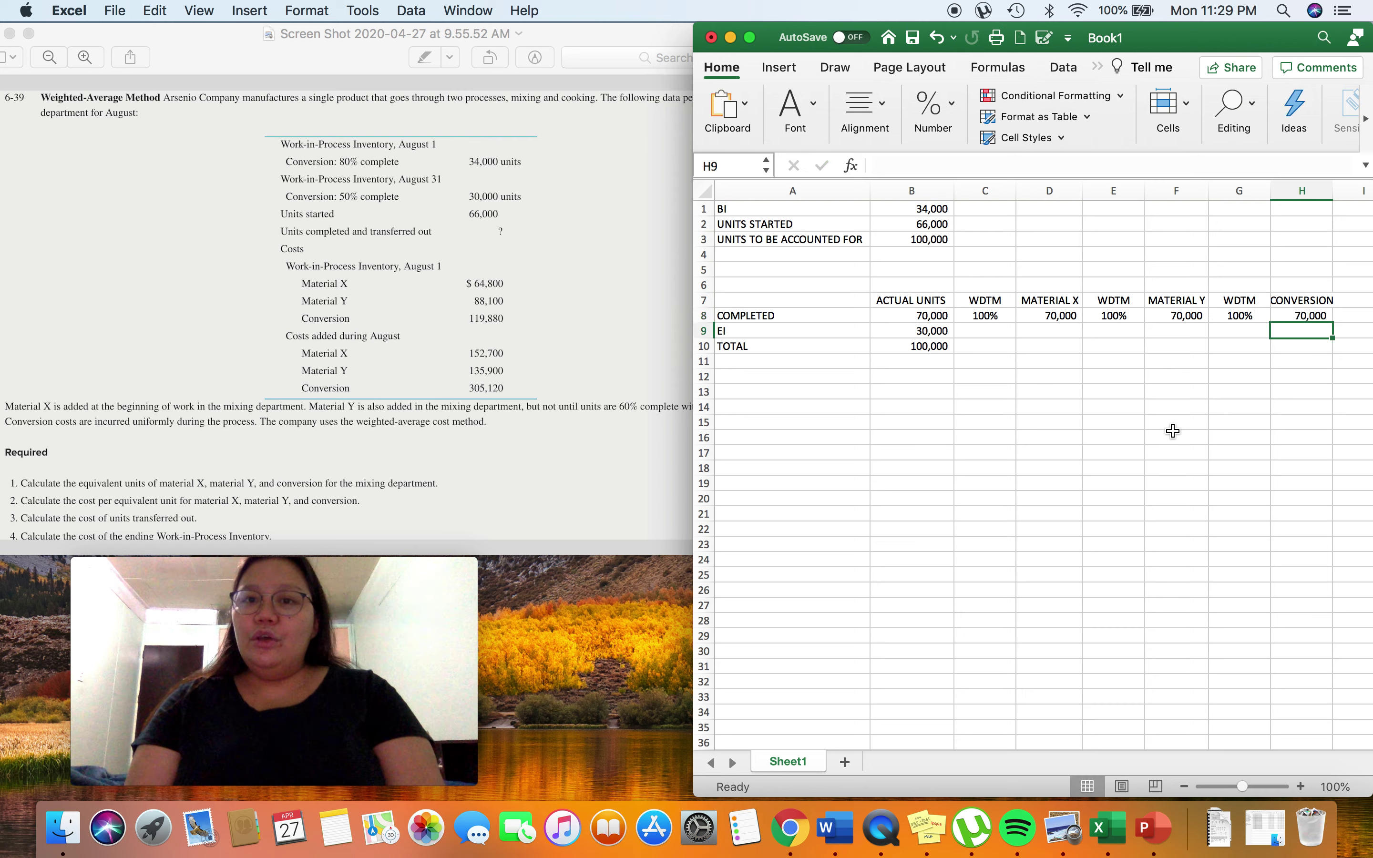
Step: Consult the problem's August 31 inventory data and enter 50% in G9 as the conversion WDTM for the EI row
{"action": "left_click", "coordinate": [959, 329]}
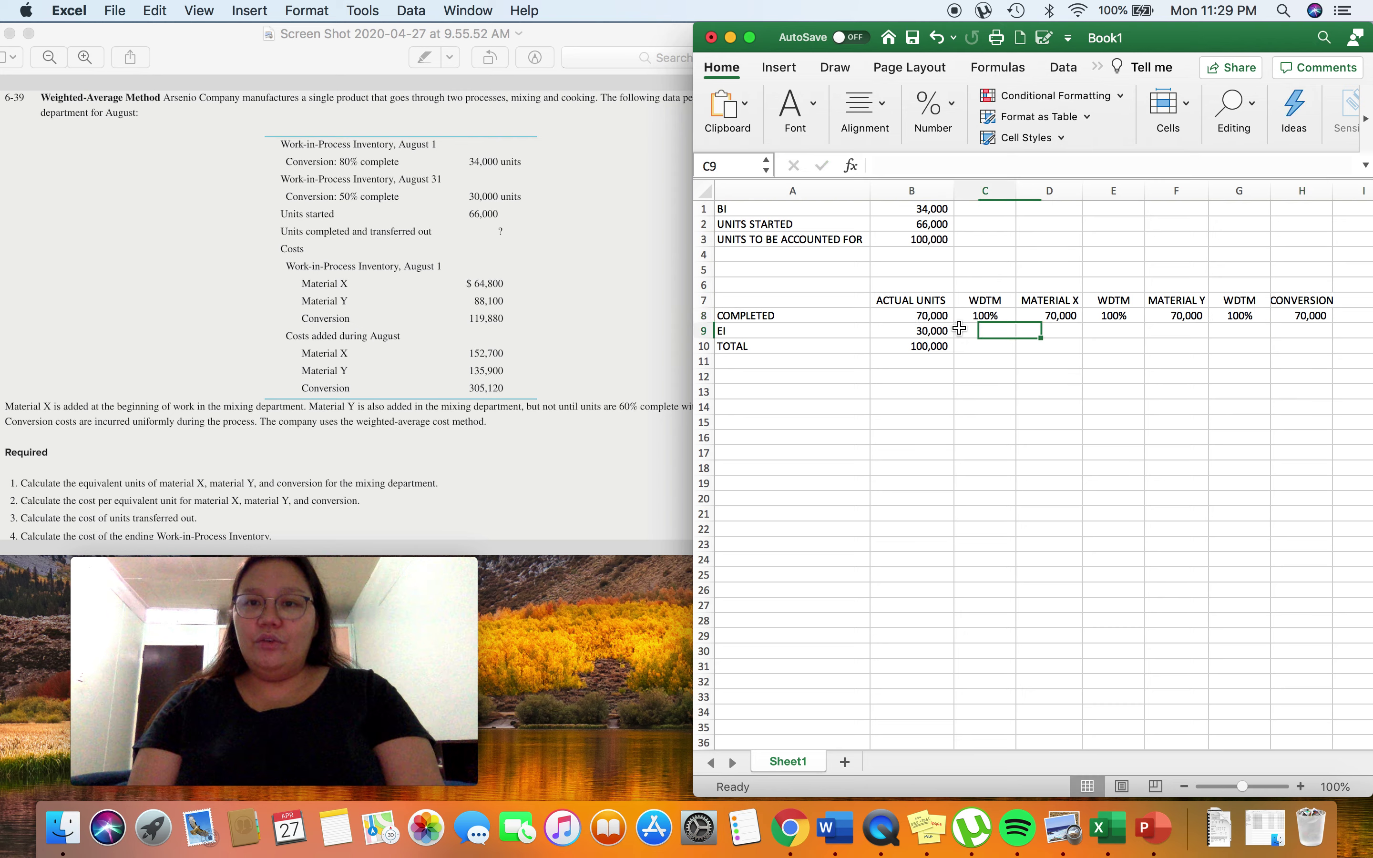
{"action": "left_click", "coordinate": [976, 348]}
{"action": "left_click", "coordinate": [905, 329]}
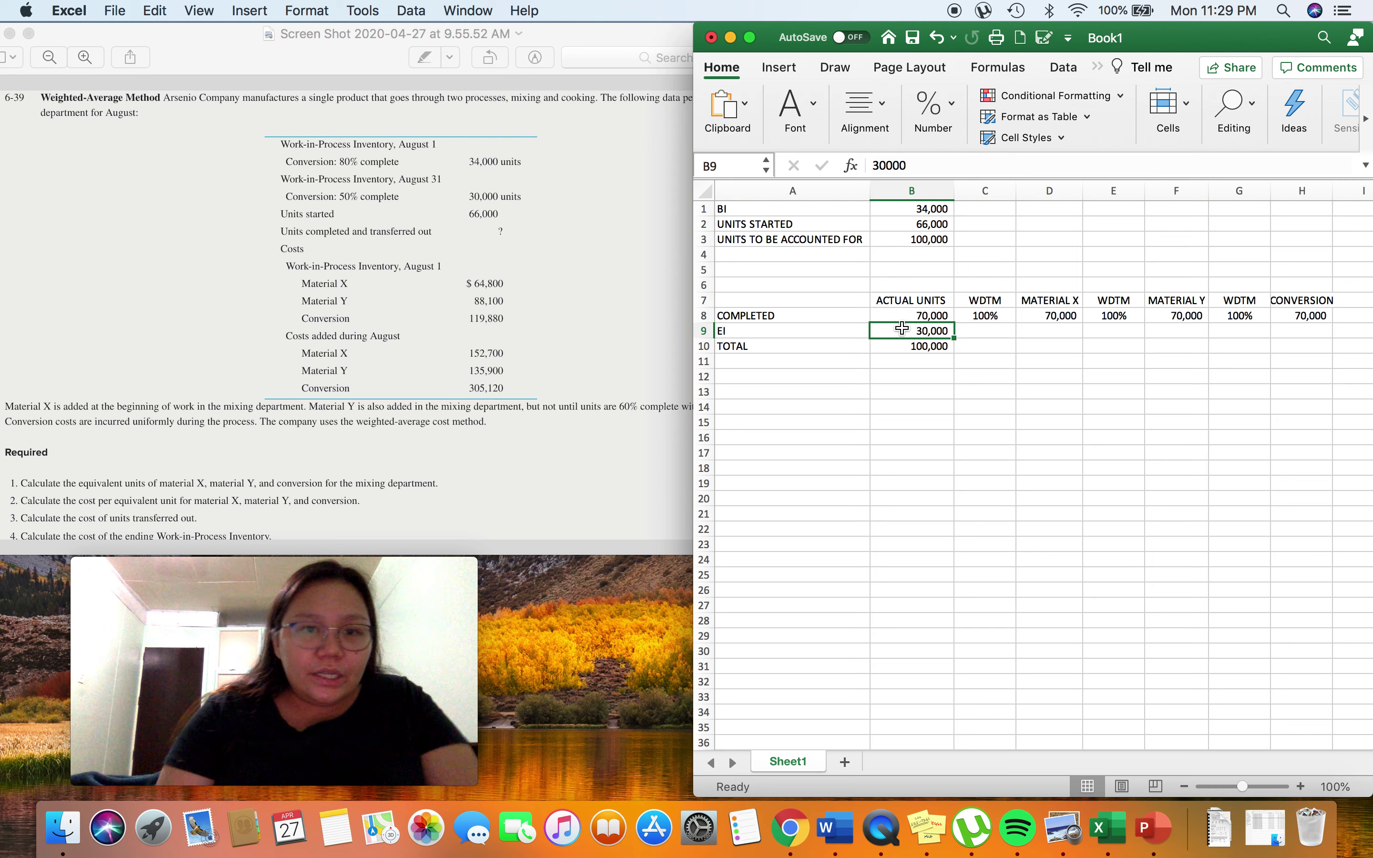
{"action": "left_click", "coordinate": [356, 226]}
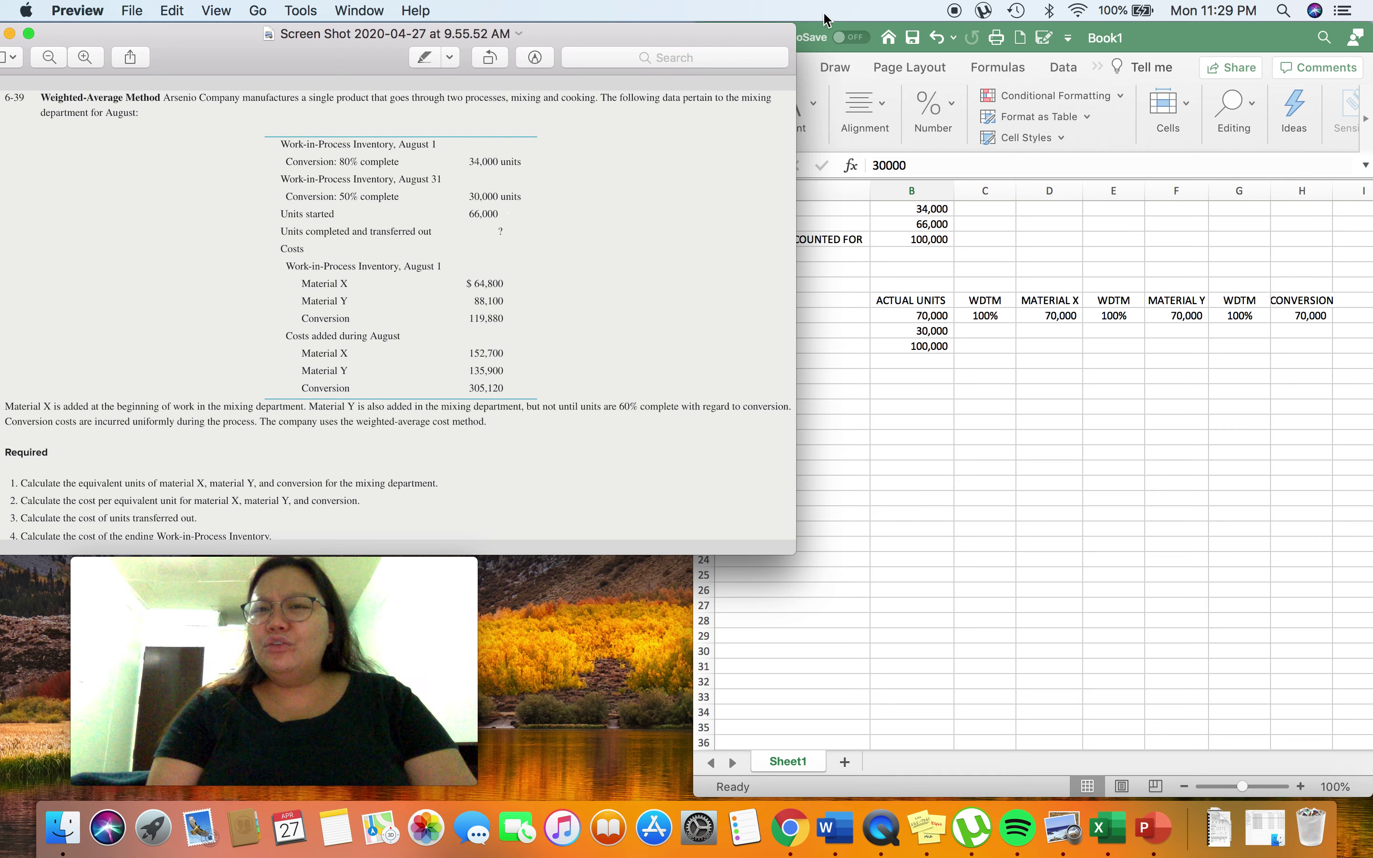
{"action": "left_click", "coordinate": [1145, 48]}
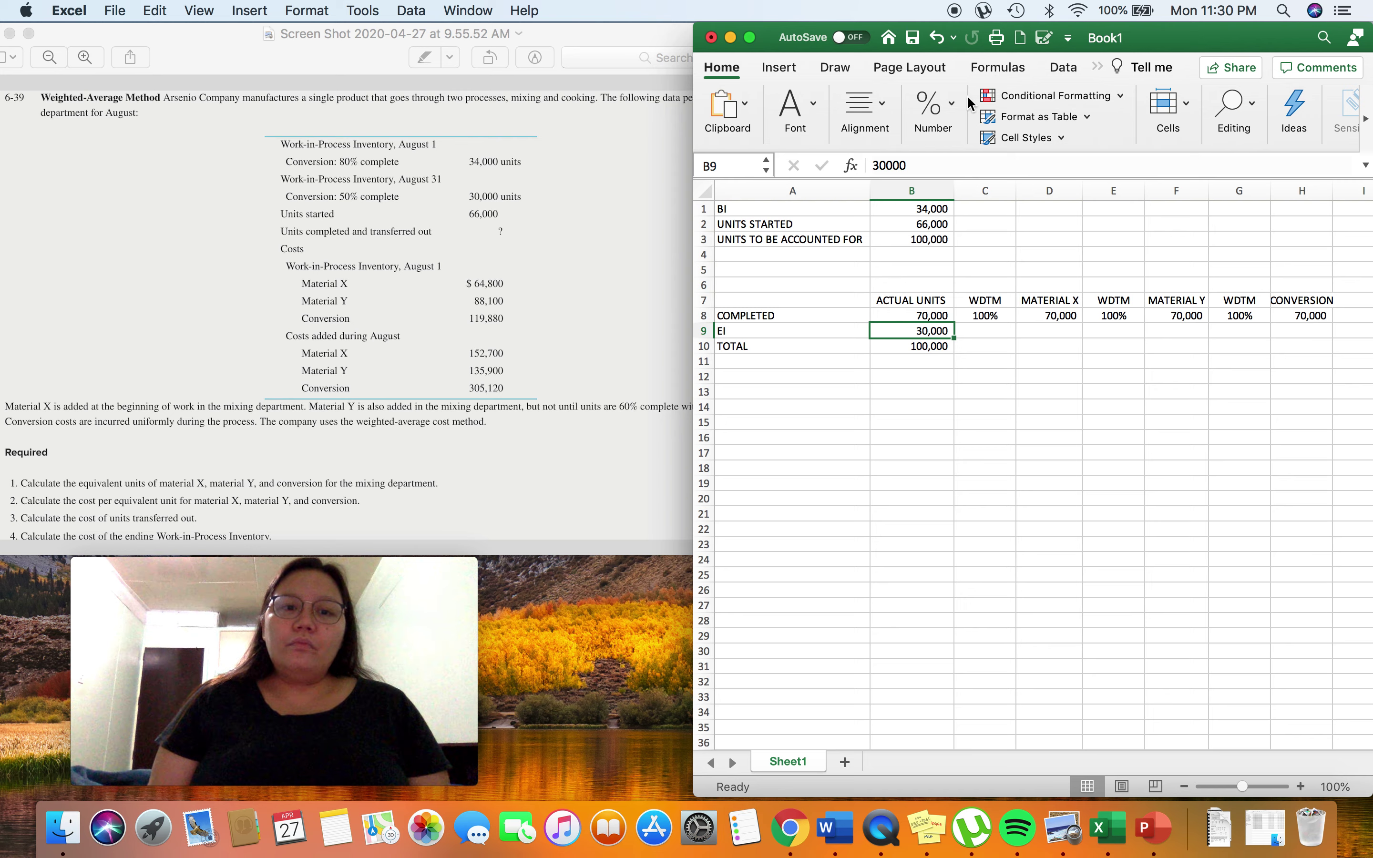
{"action": "left_click", "coordinate": [982, 337]}
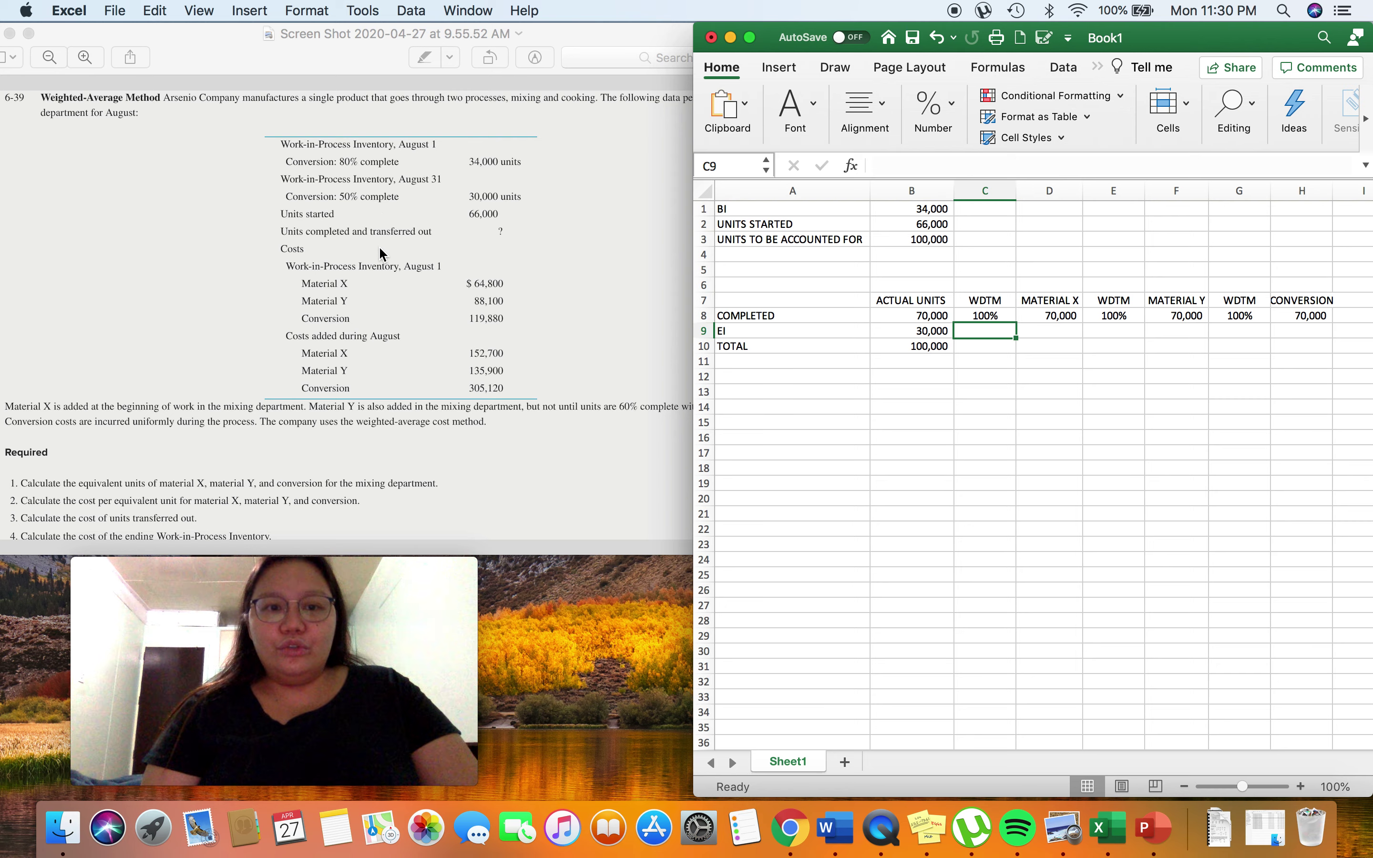
{"action": "left_click", "coordinate": [343, 189]}
{"action": "left_click", "coordinate": [848, 373]}
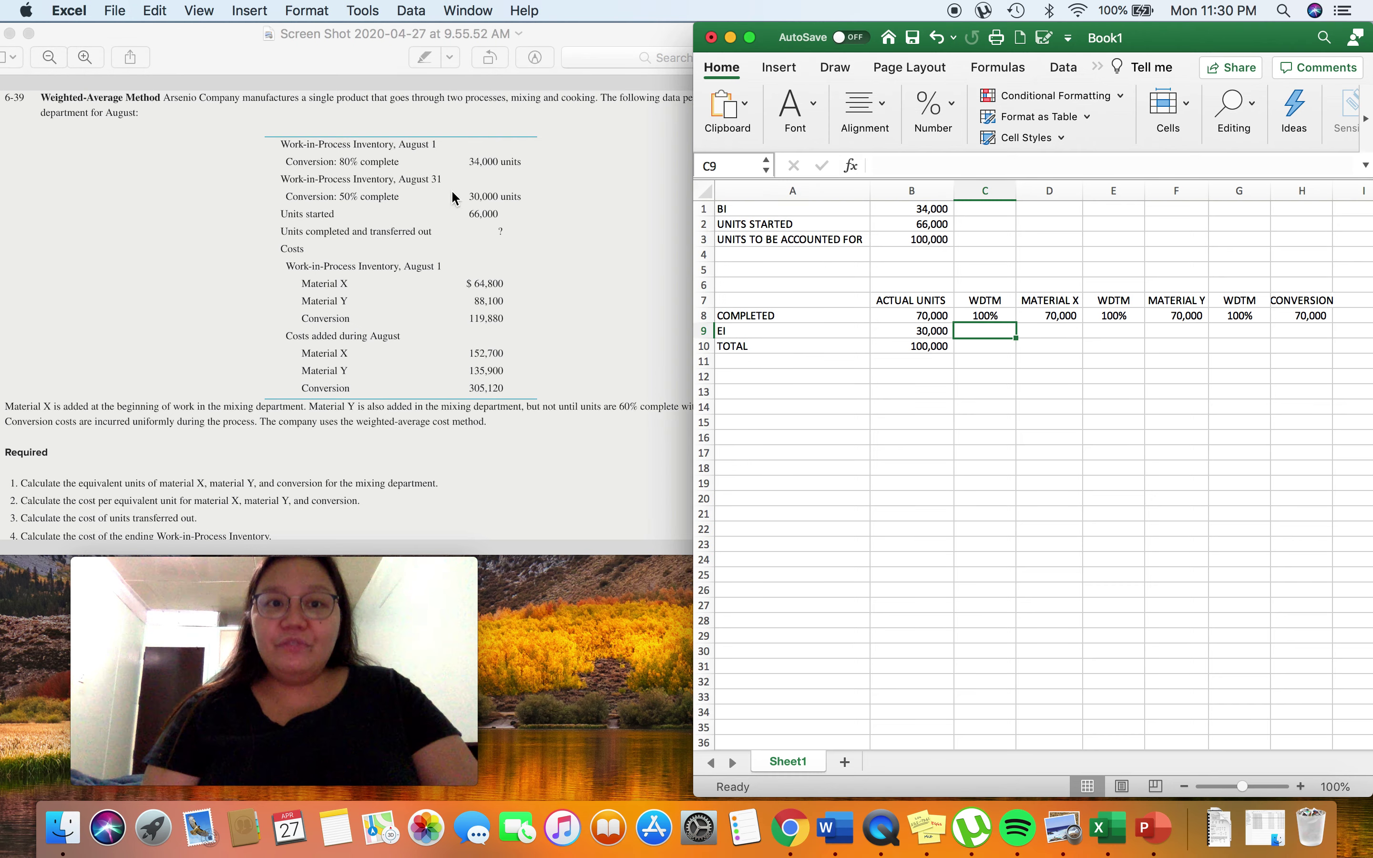
{"action": "left_click", "coordinate": [1242, 332]}
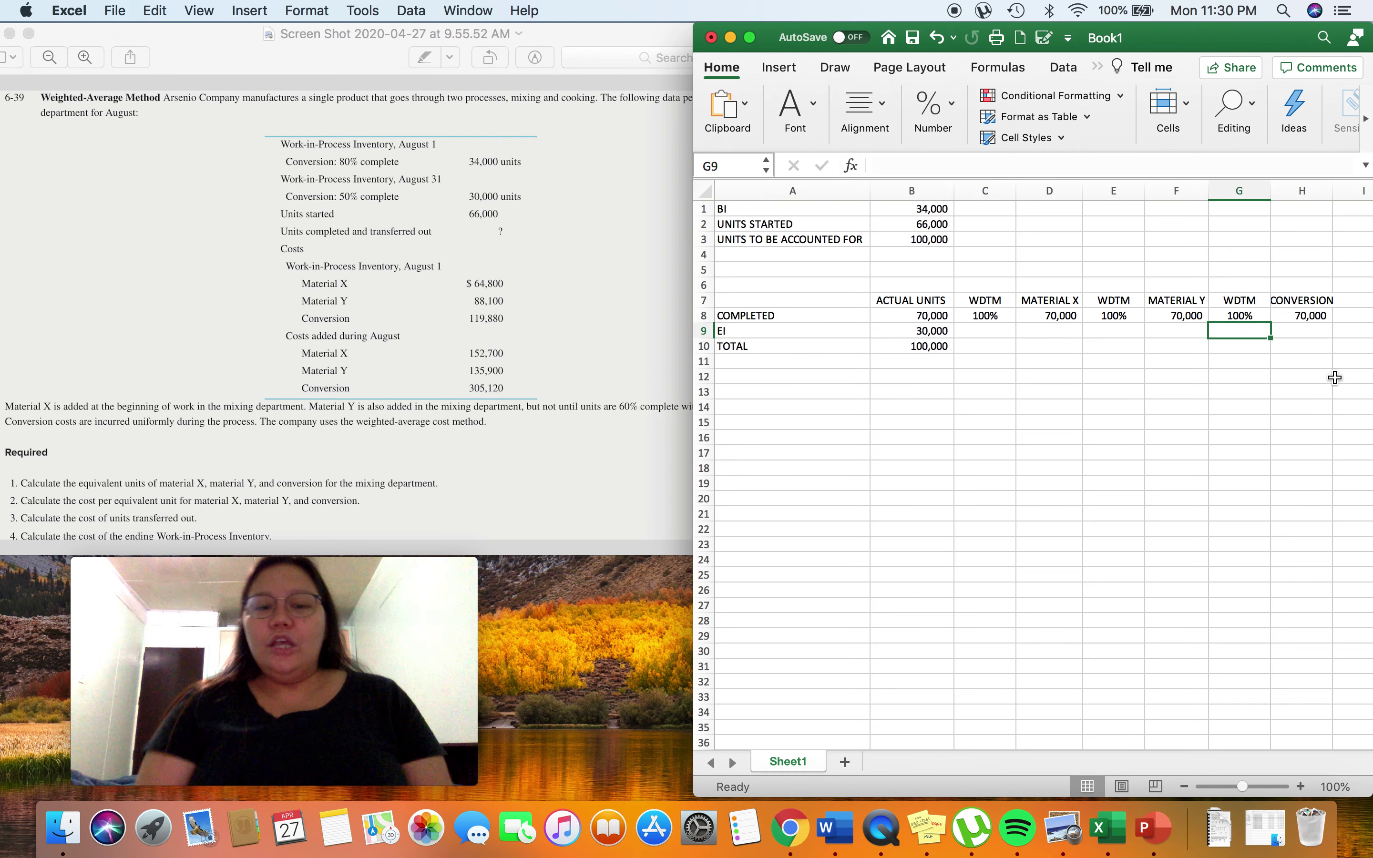
{"action": "type", "text": "50%"}
{"action": "key", "text": "Return"}
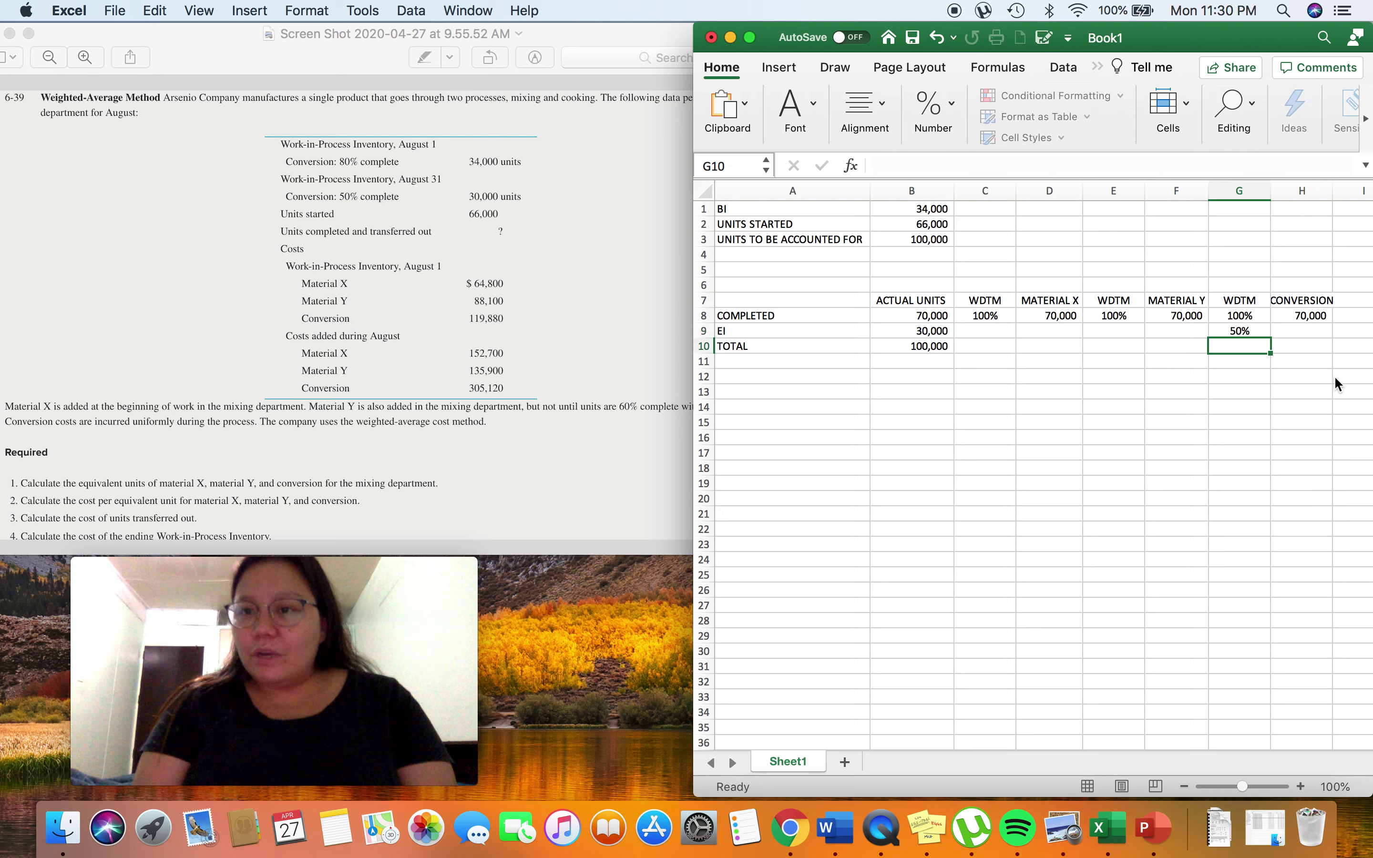
Step: Check the problem statement on when Material X is added and enter 100% in C9 as its WDTM for the EI row
{"action": "key", "text": "Up"}
{"action": "key", "text": "Right"}
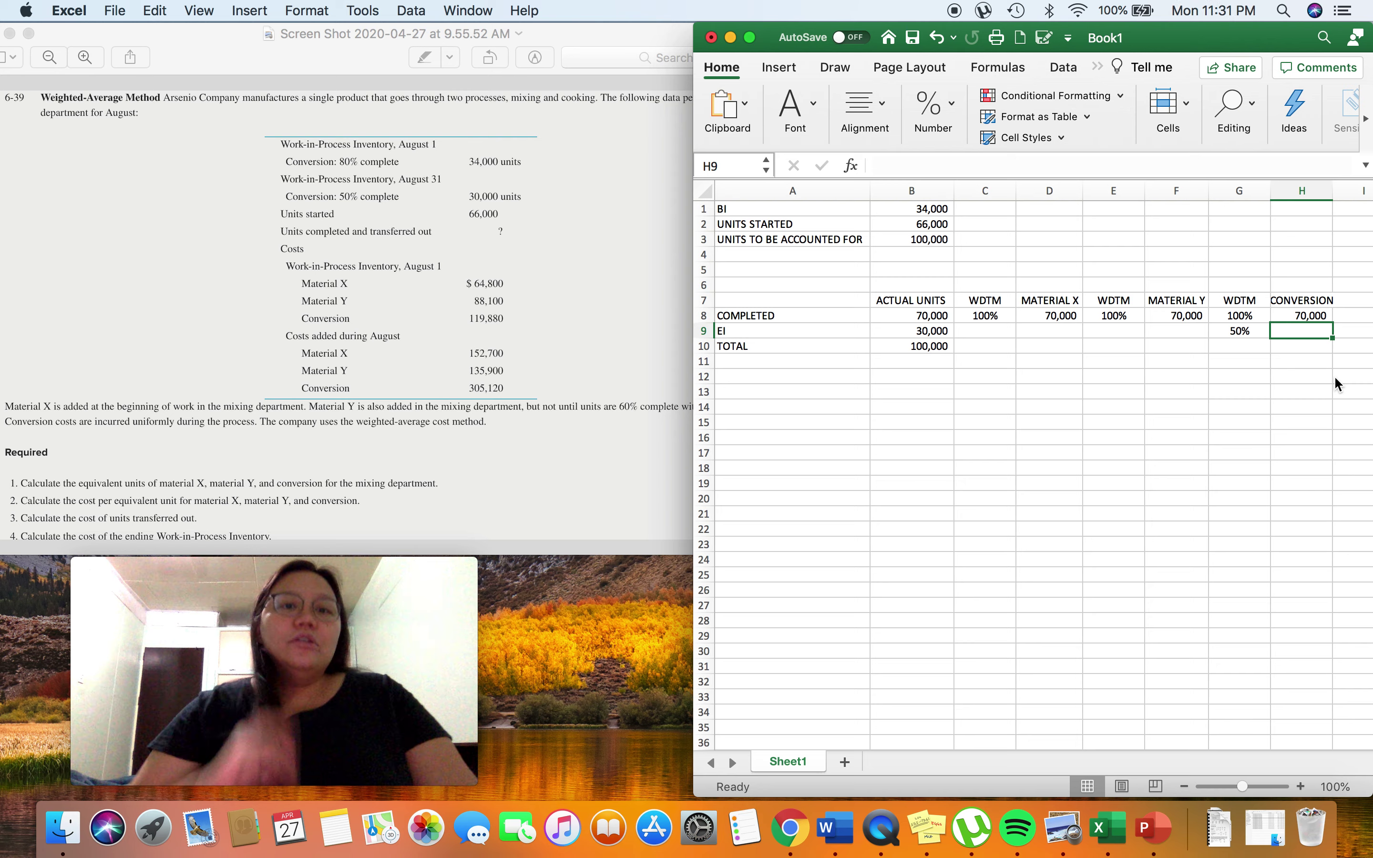
{"action": "left_click", "coordinate": [520, 388]}
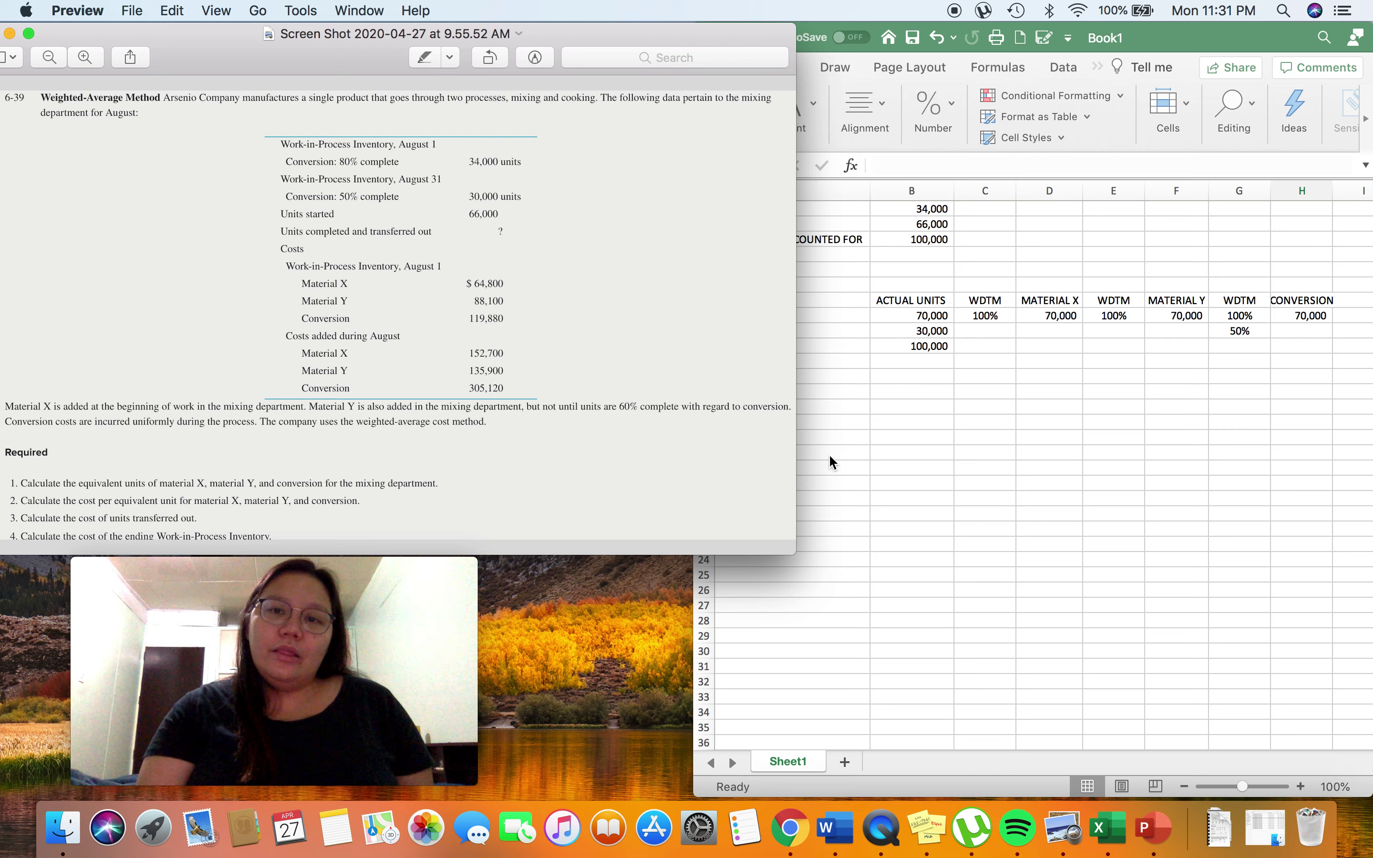
{"action": "left_click", "coordinate": [893, 352]}
{"action": "left_click", "coordinate": [917, 334]}
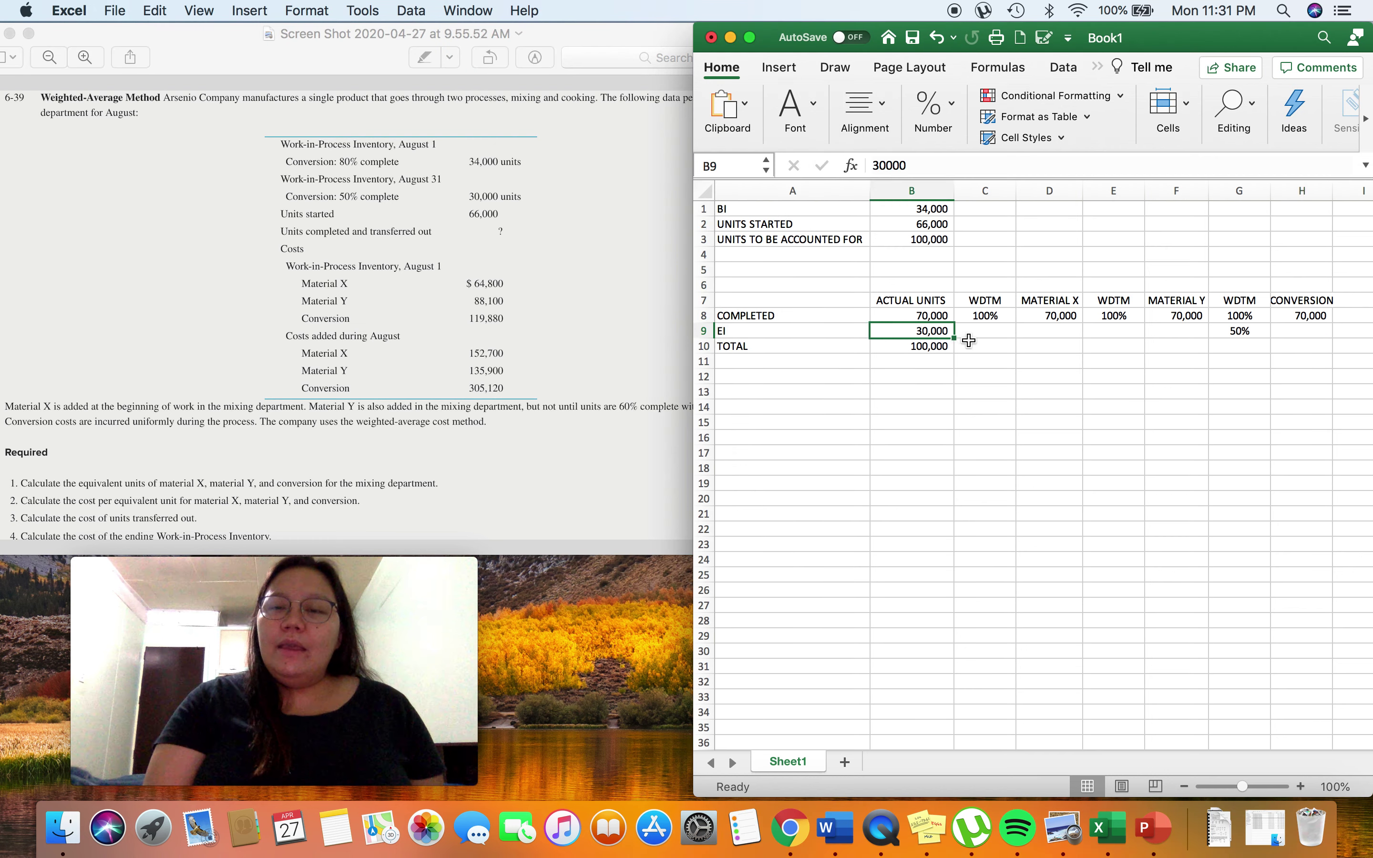
{"action": "left_click", "coordinate": [1051, 336]}
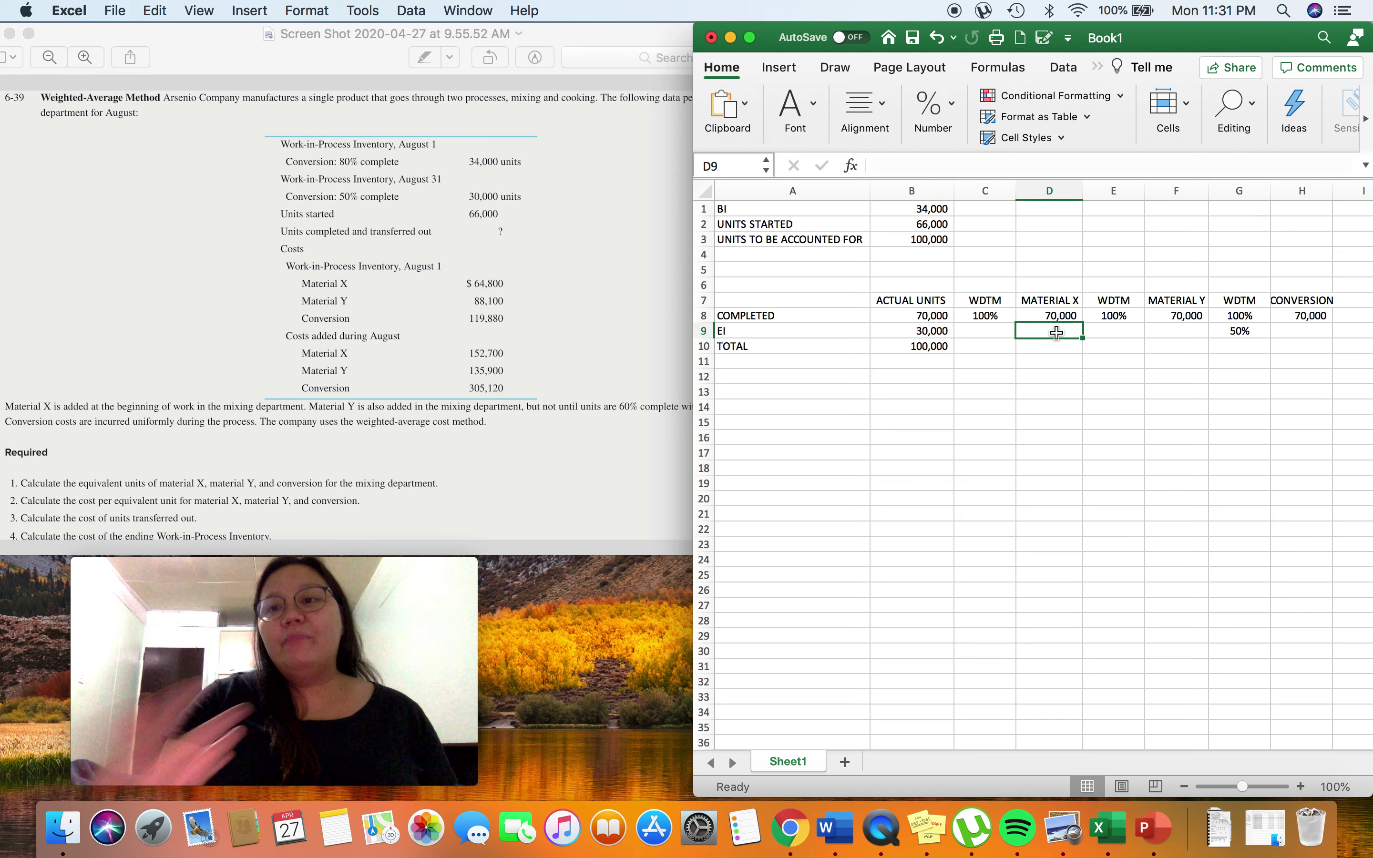
{"action": "key", "text": "Left"}
{"action": "key", "text": "Left"}
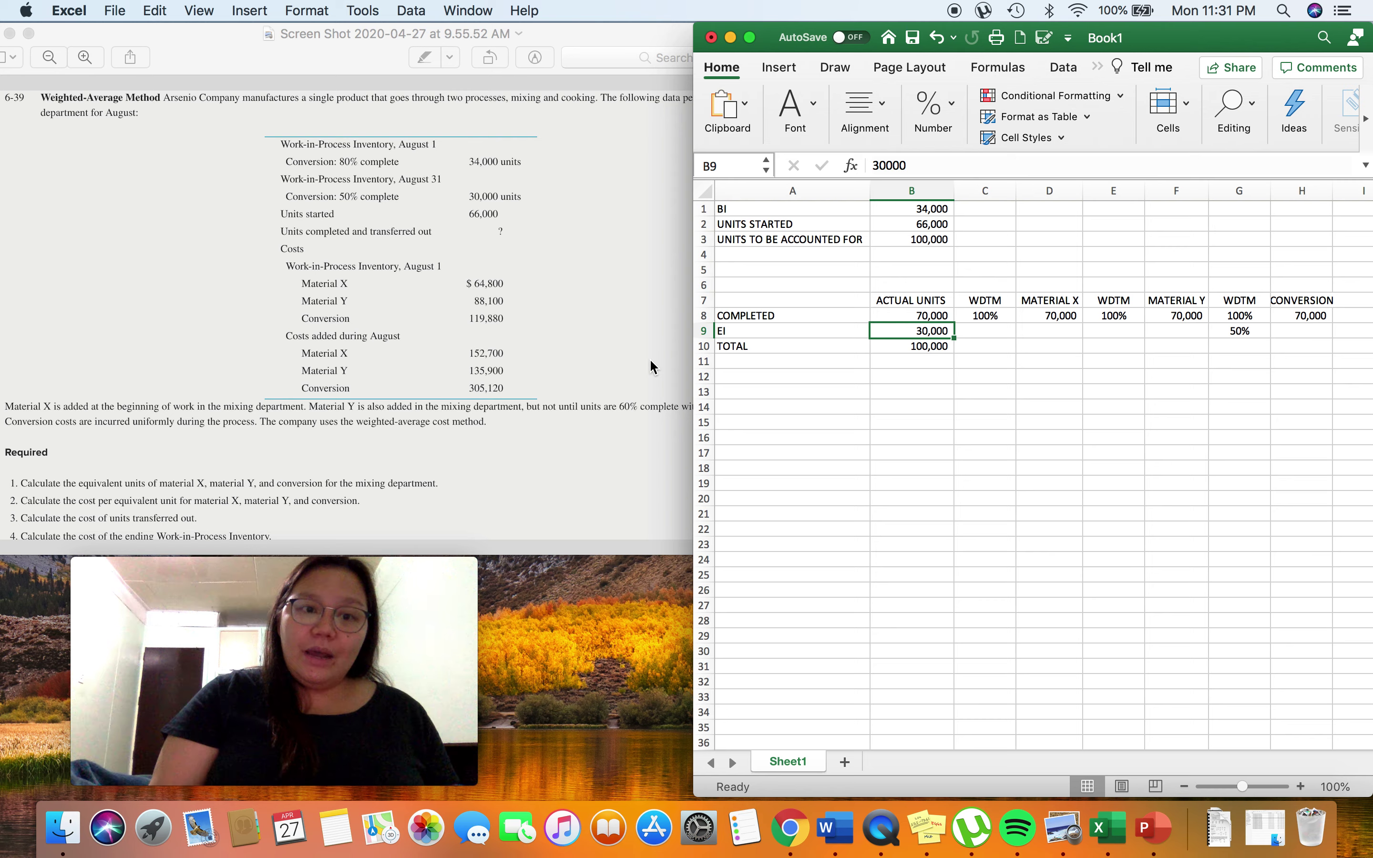
{"action": "key", "text": "Right"}
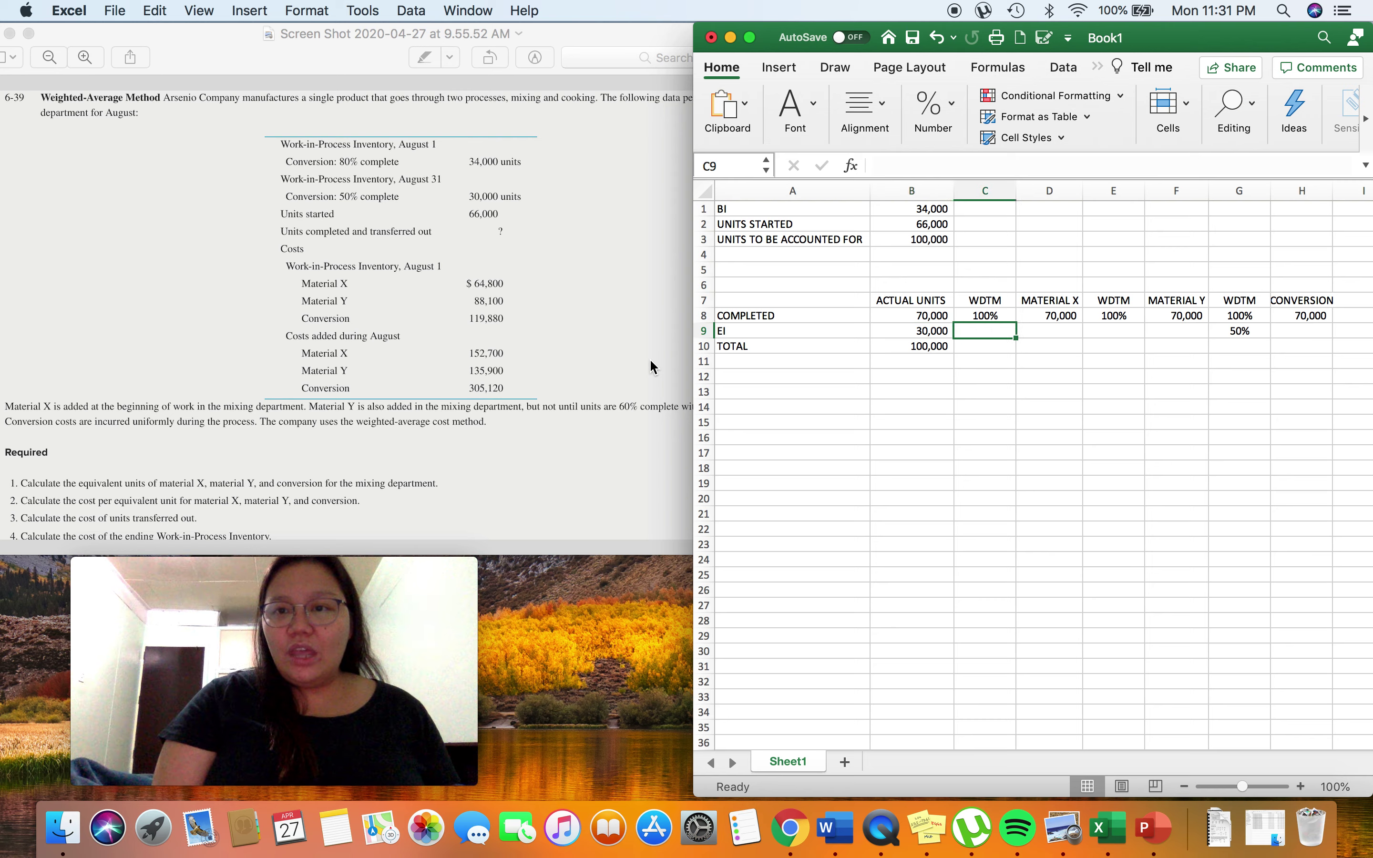
{"action": "key", "text": "Left"}
{"action": "key", "text": "Right"}
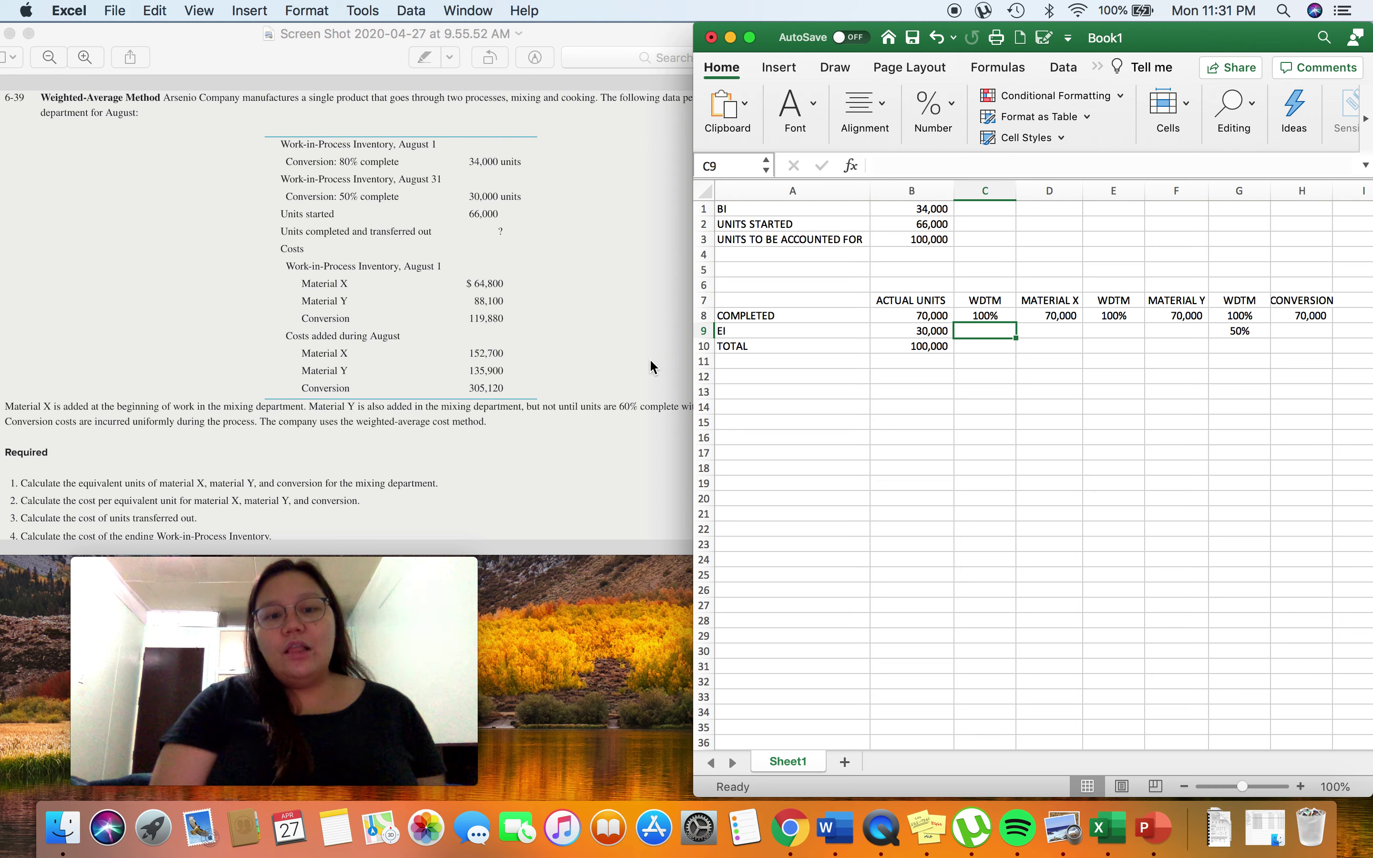
{"action": "type", "text": "100%"}
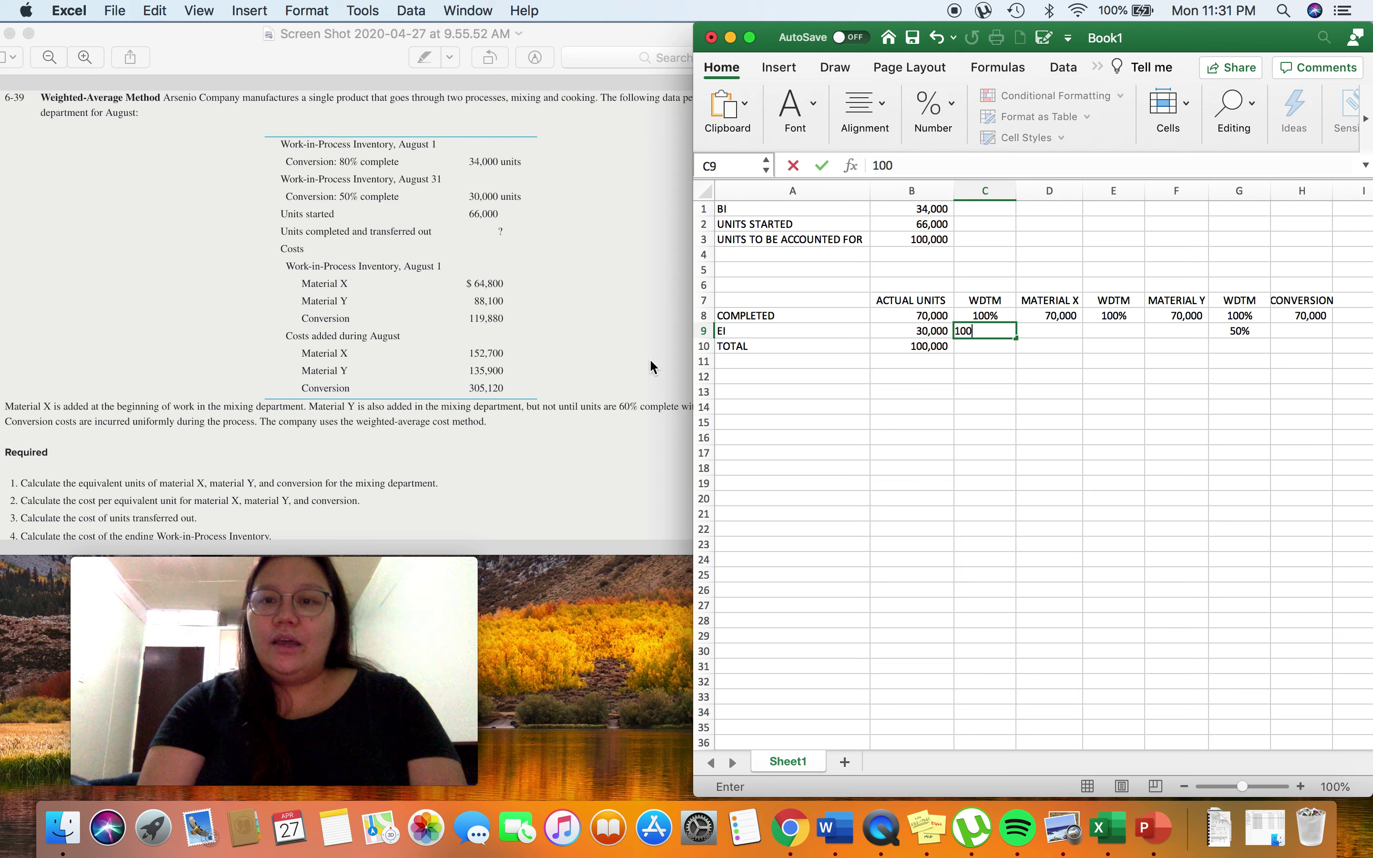
{"action": "key", "text": "Return"}
Step: Check the problem statement on when Material Y is added and enter 0% in E9 as its WDTM for the EI row
{"action": "key", "text": "Up"}
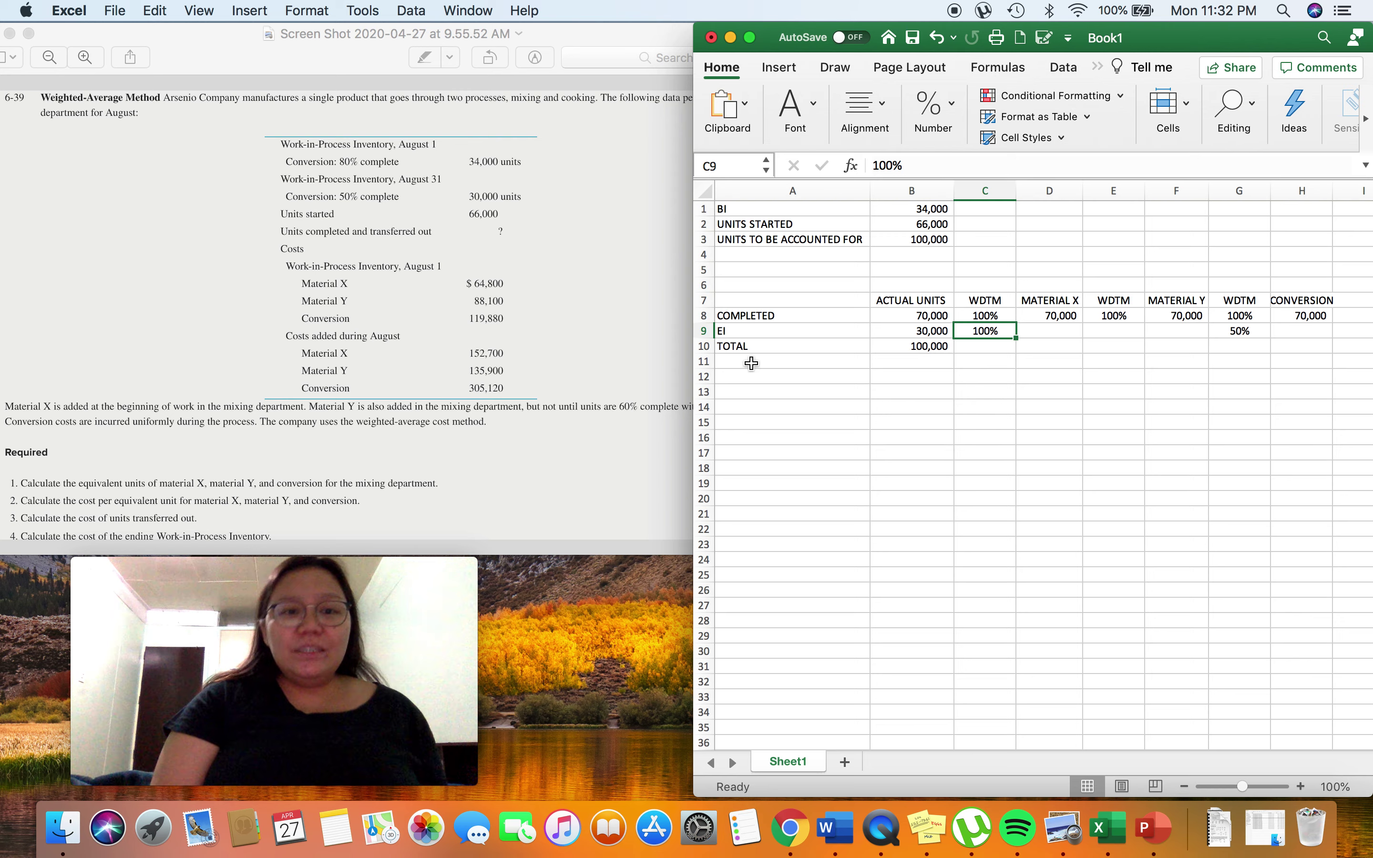
{"action": "left_click", "coordinate": [352, 420]}
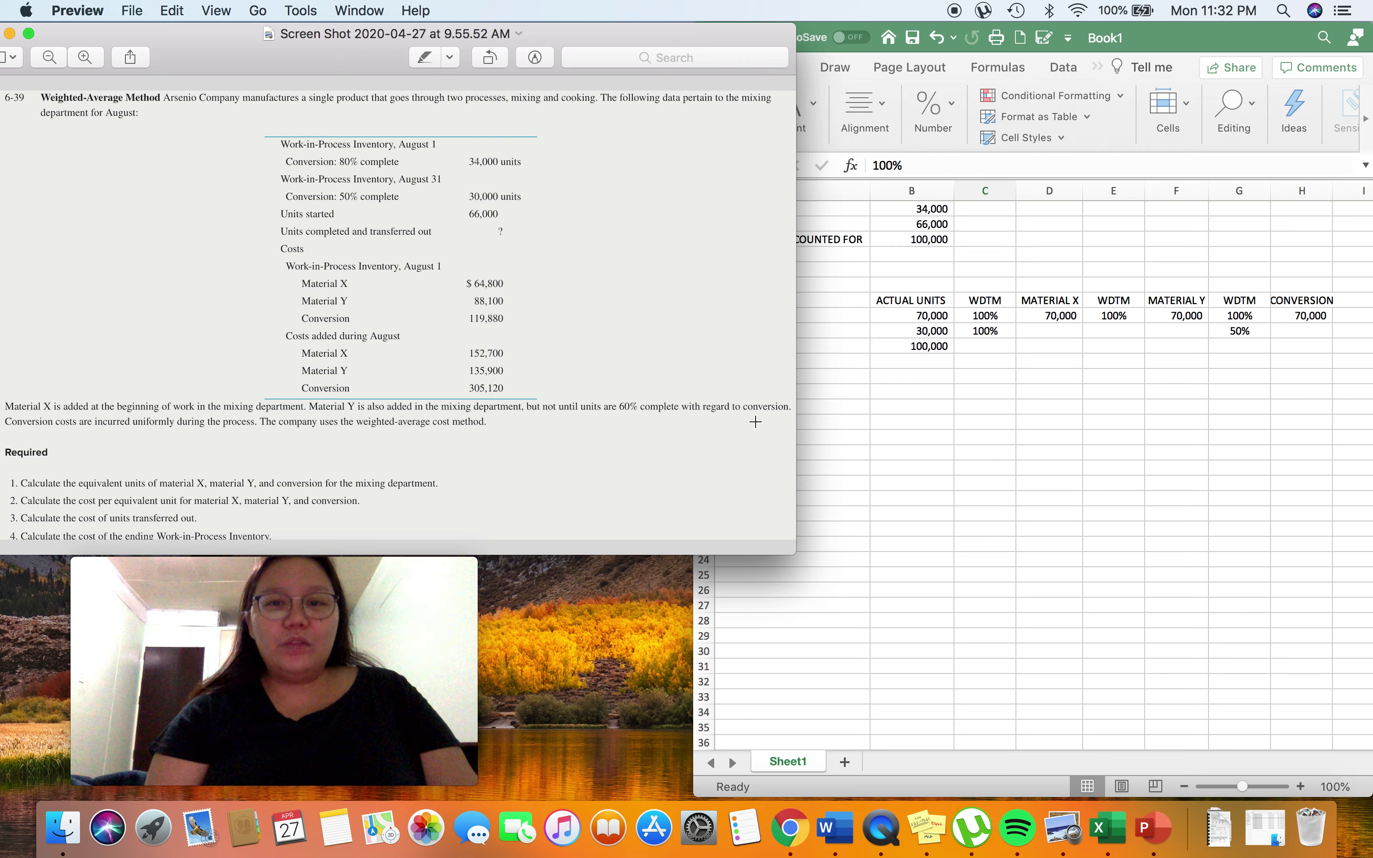
{"action": "left_click", "coordinate": [984, 454]}
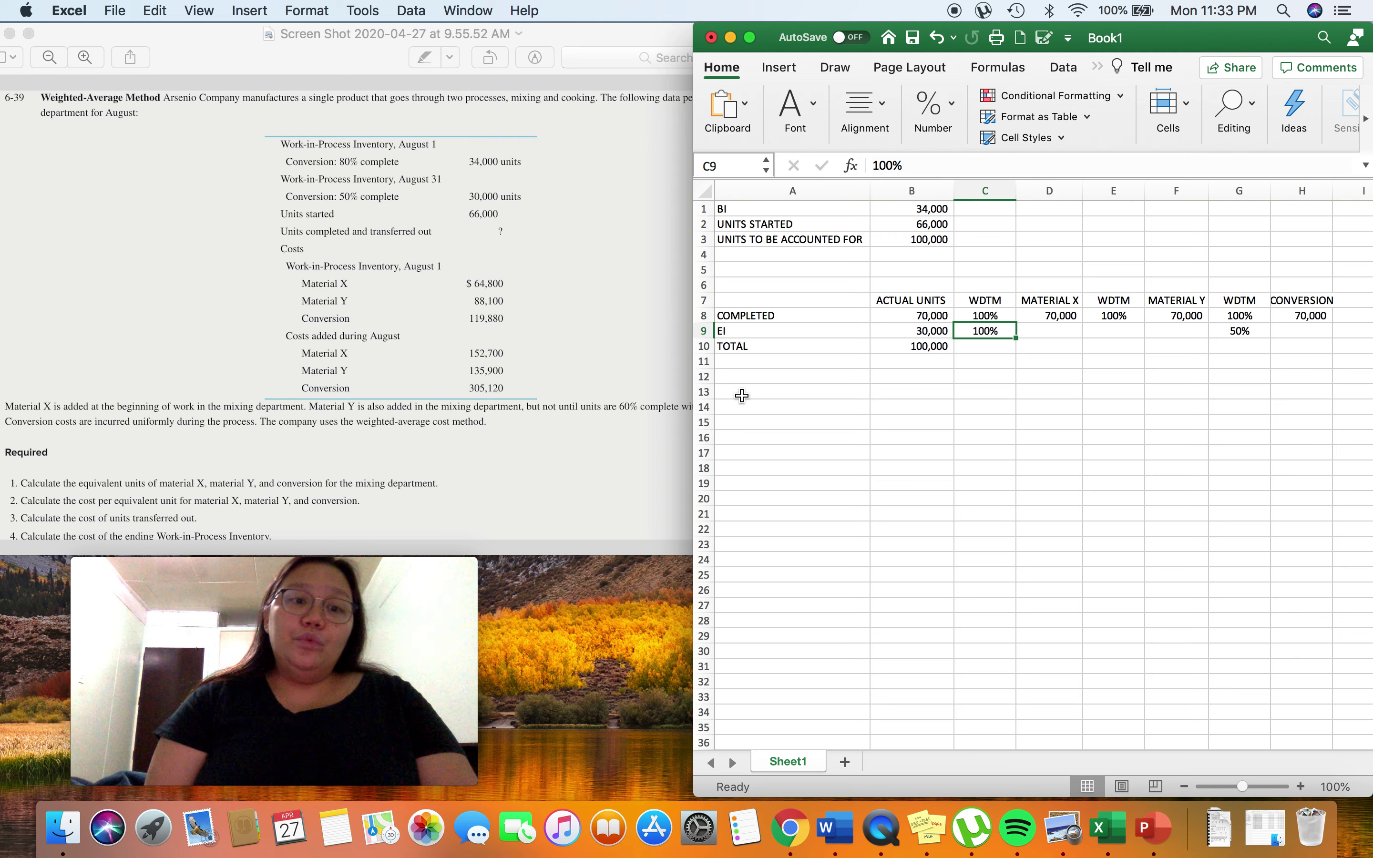
{"action": "key", "text": "Right"}
{"action": "key", "text": "Right"}
{"action": "key", "text": "Right"}
{"action": "key", "text": "Left"}
{"action": "type", "text": "0"}
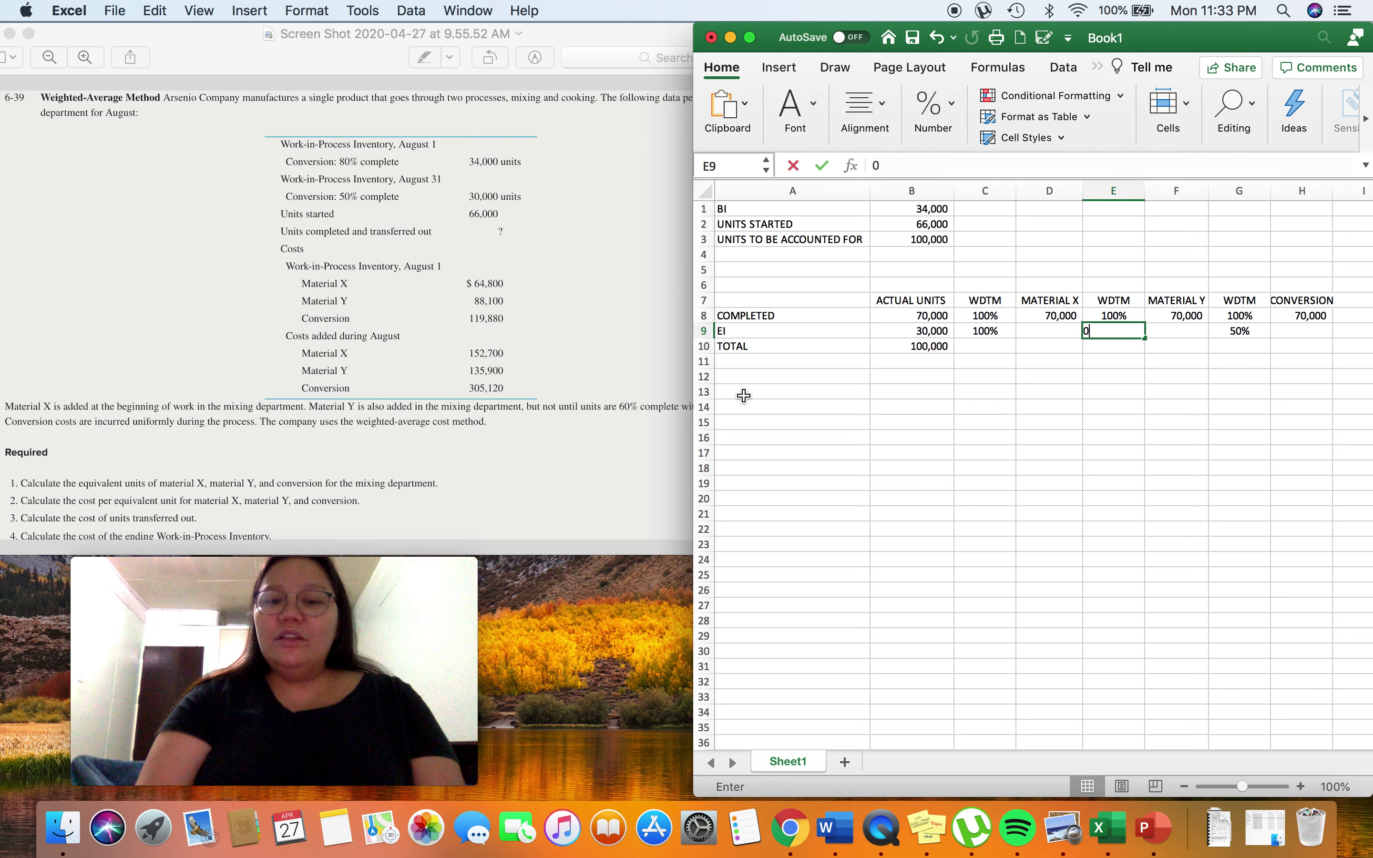
{"action": "type", "text": "%"}
{"action": "key", "text": "Return"}
{"action": "key", "text": "Up"}
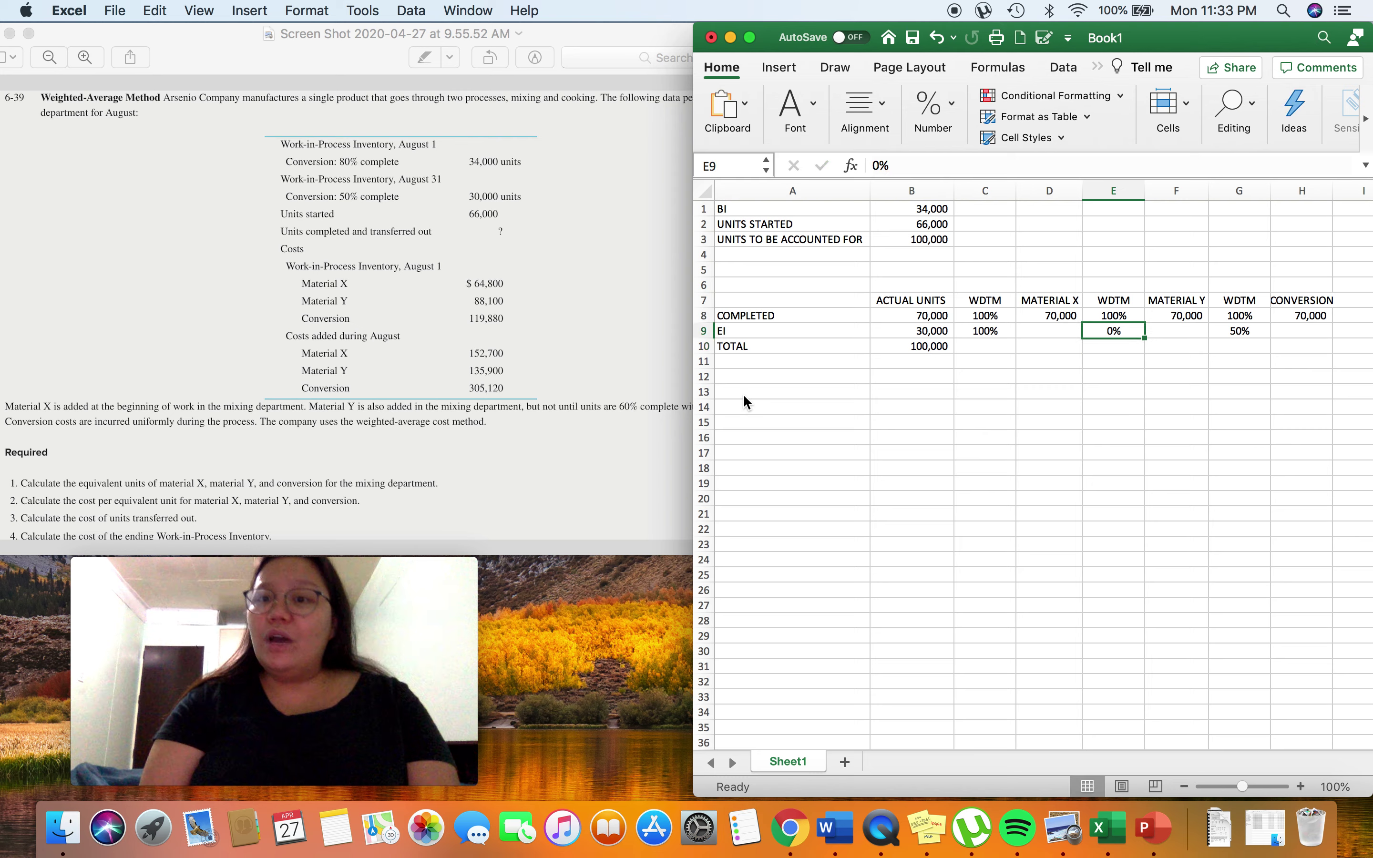
Step: Compute Material X equivalent units for the EI row in D9 with the formula =B9*C9
{"action": "key", "text": "Right"}
{"action": "key", "text": "Left"}
{"action": "key", "text": "Right"}
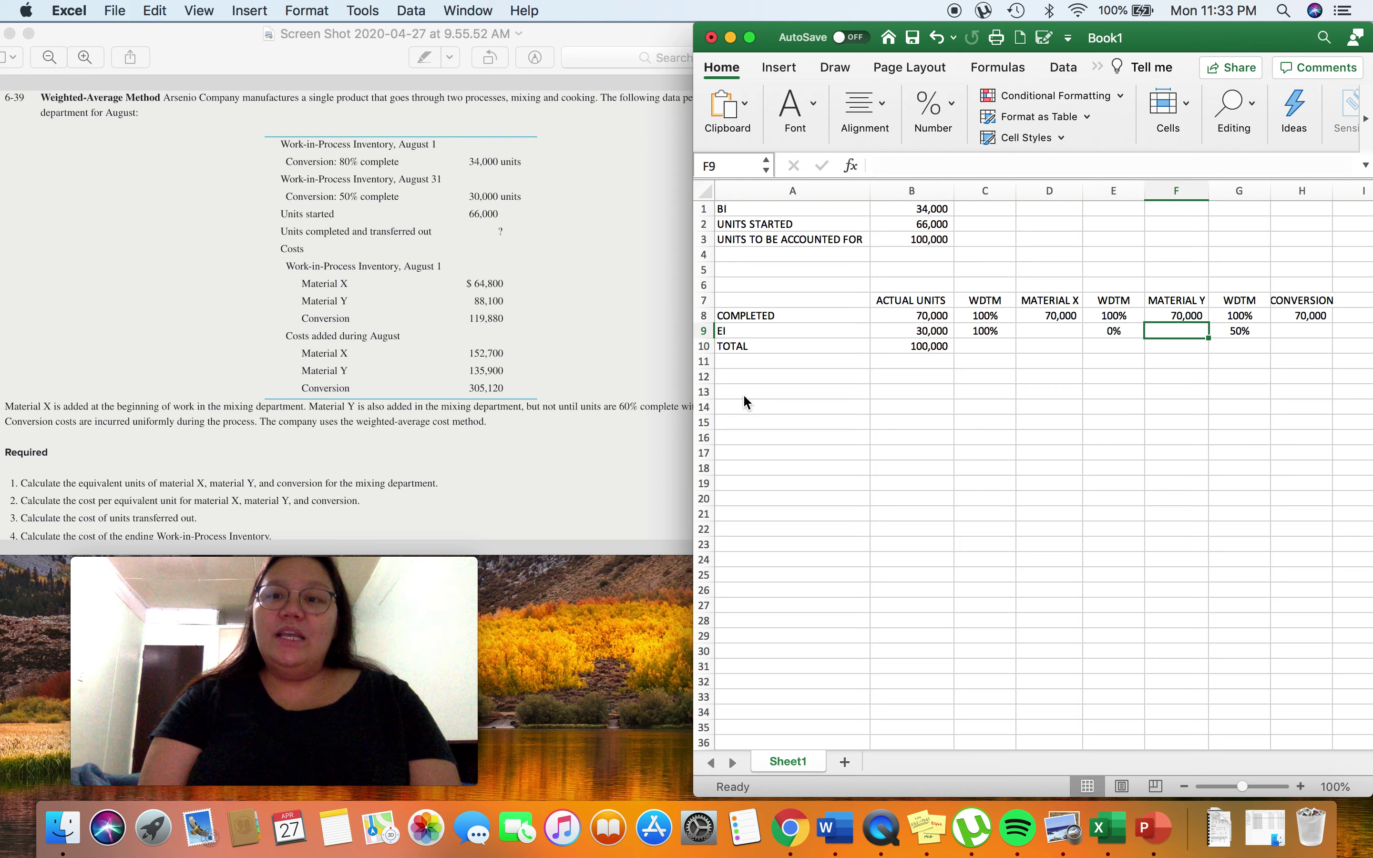
{"action": "key", "text": "Left"}
{"action": "key", "text": "Right"}
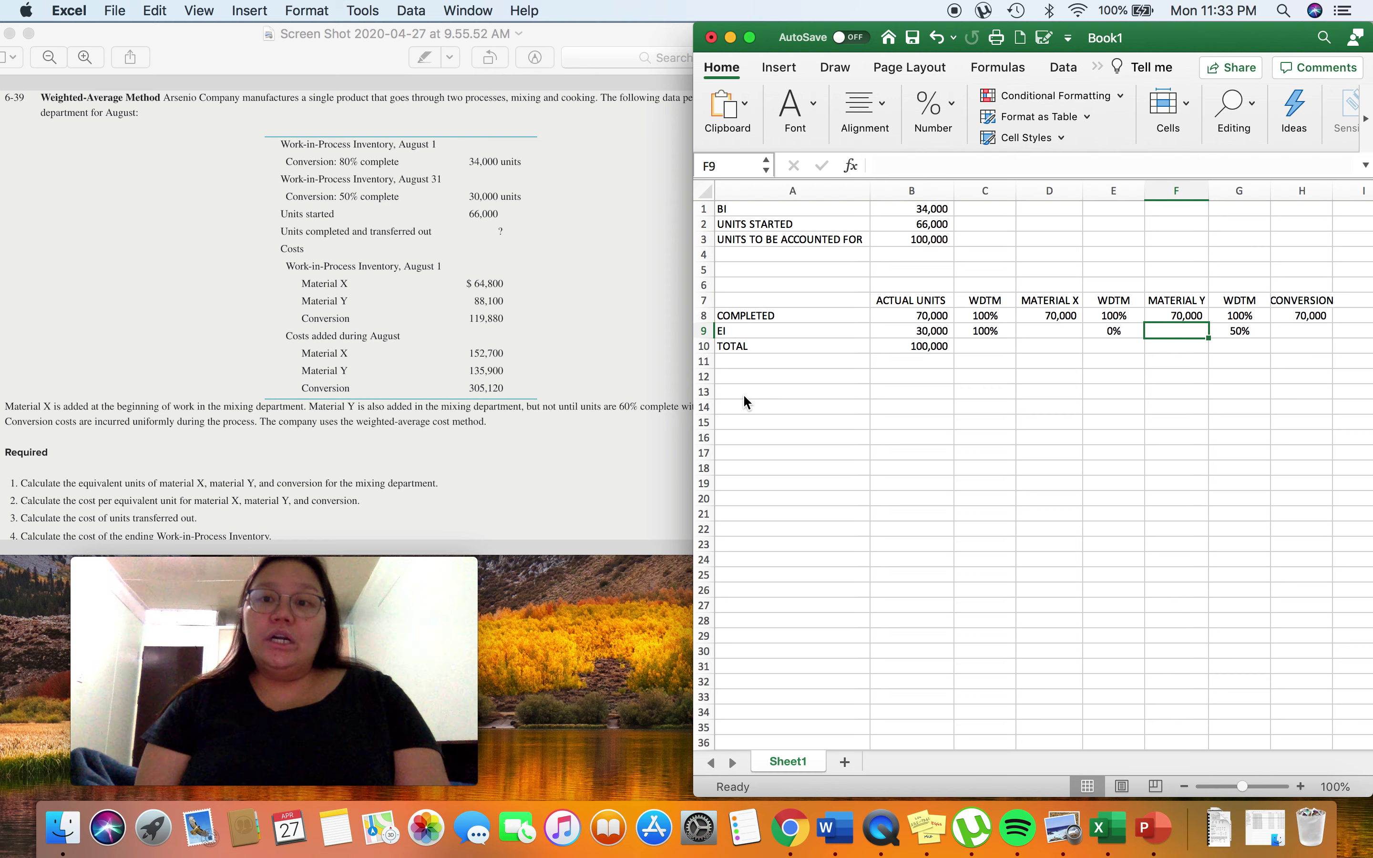
{"action": "key", "text": "Left"}
{"action": "key", "text": "Left"}
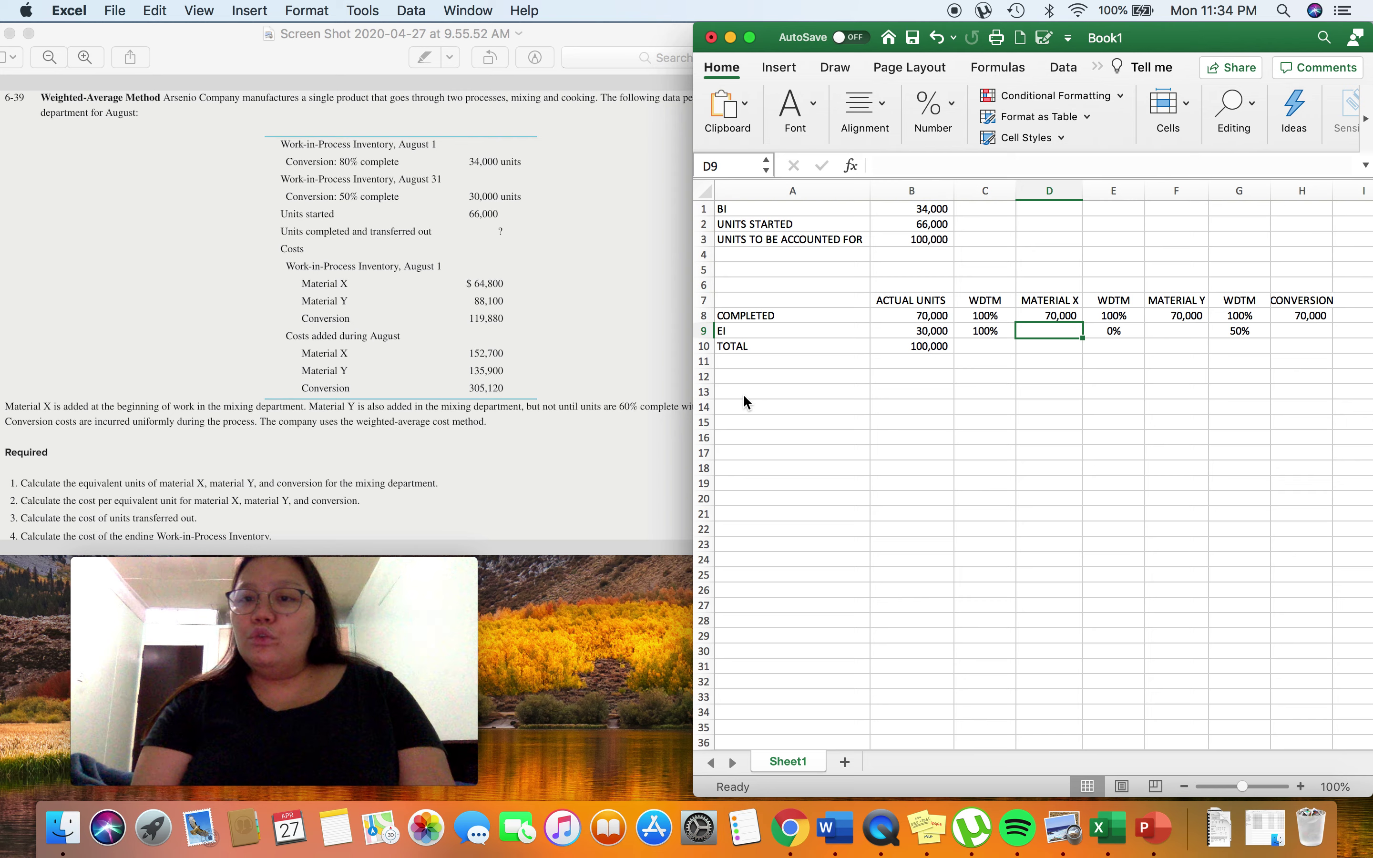
{"action": "type", "text": "="}
{"action": "key", "text": "Left"}
{"action": "key", "text": "Left"}
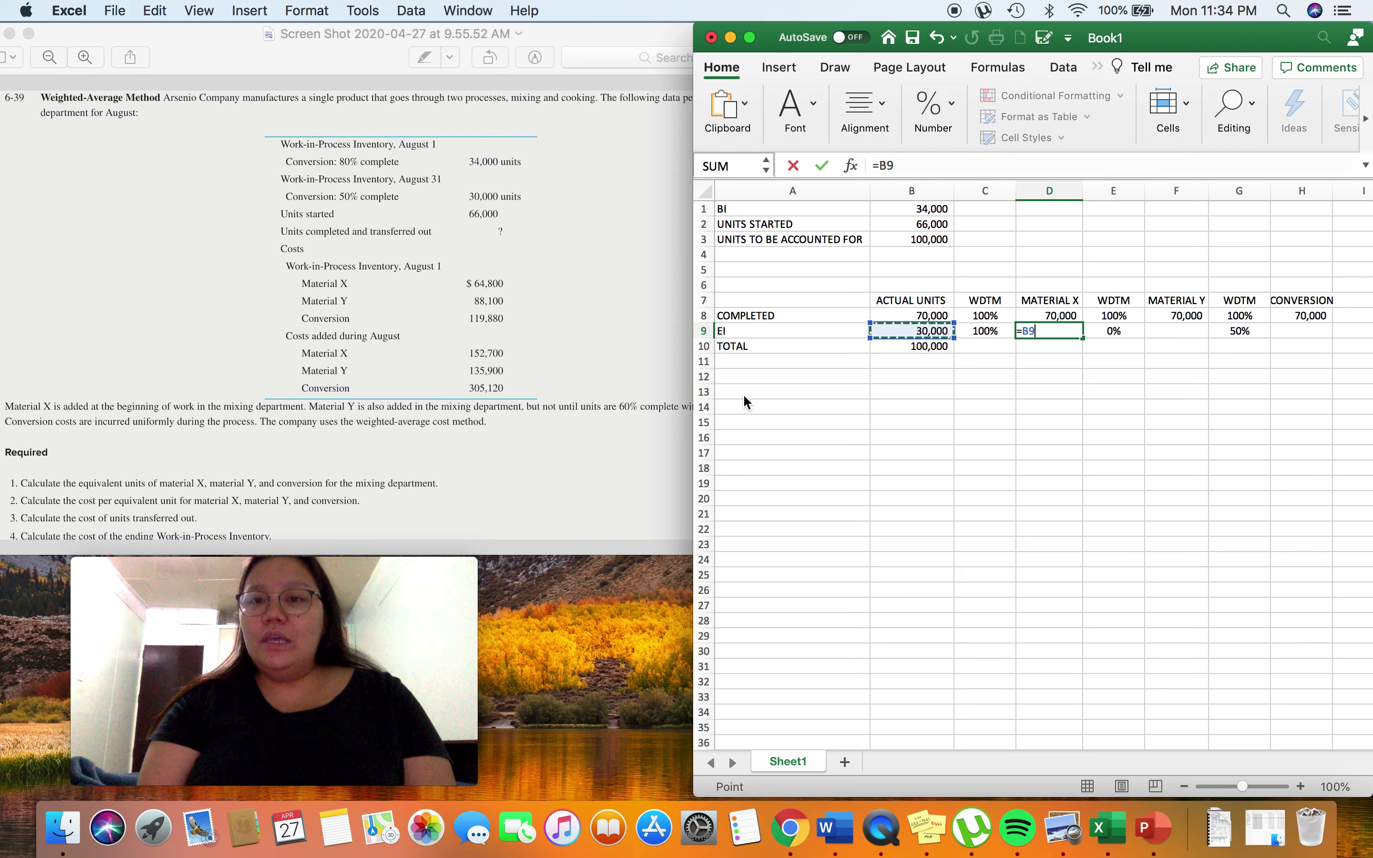
{"action": "type", "text": "*"}
{"action": "key", "text": "Left"}
{"action": "key", "text": "Return"}
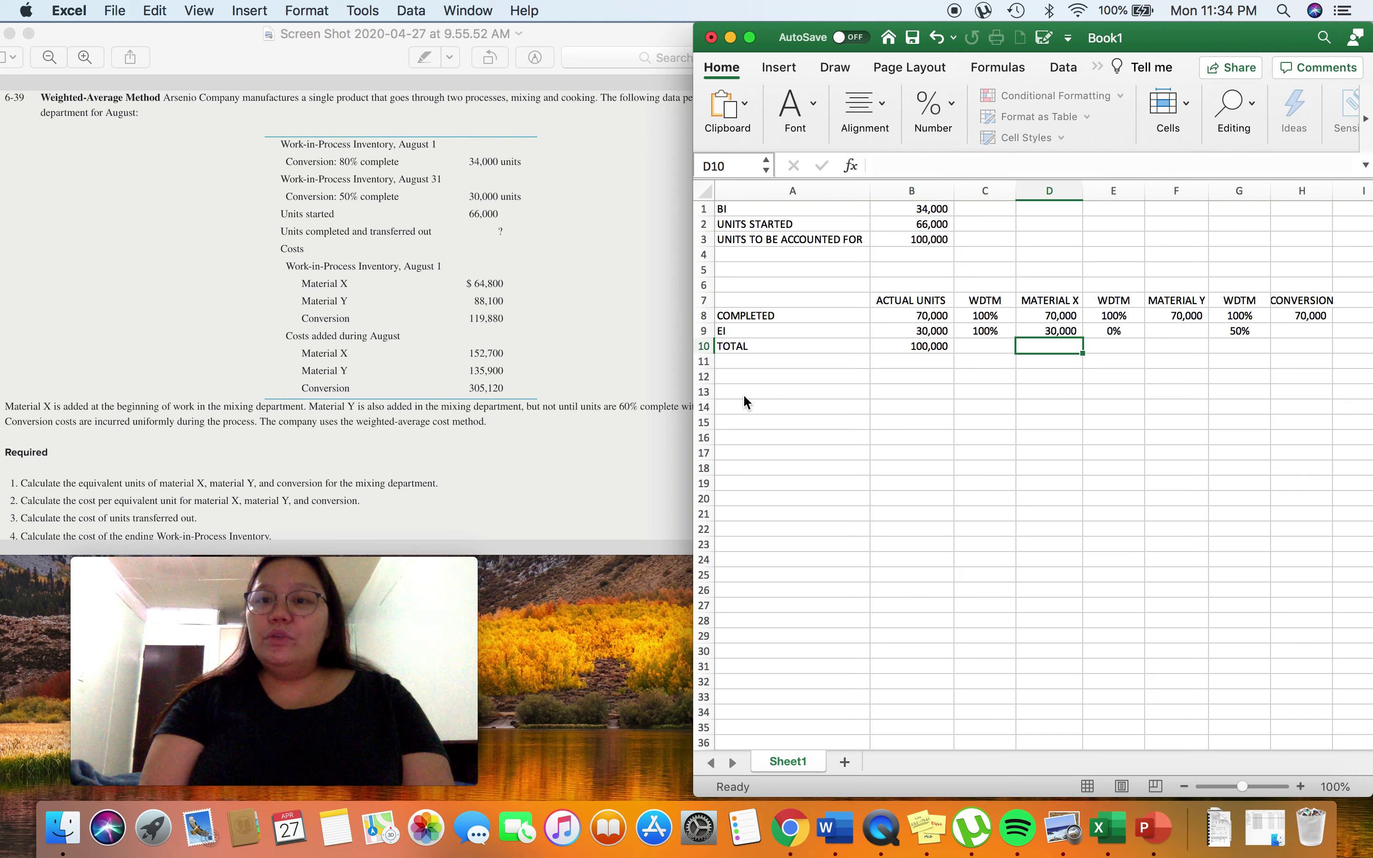
{"action": "key", "text": "Up"}
{"action": "key", "text": "Down"}
{"action": "key", "text": "Up"}
{"action": "key", "text": "Down"}
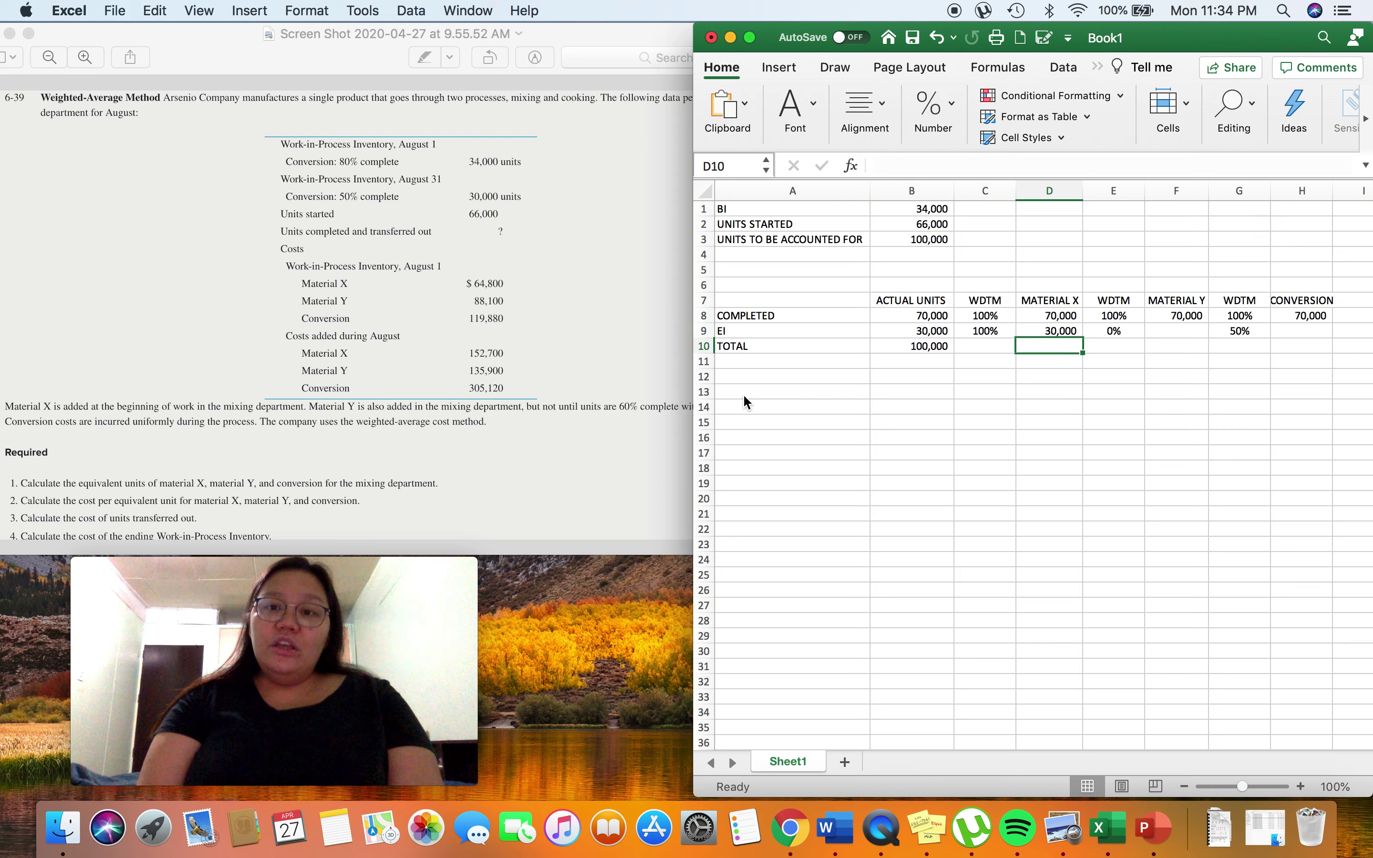
Step: Compute Material Y equivalent units for the EI row in F9 with the formula =B9*E9
{"action": "key", "text": "Up"}
{"action": "key", "text": "Right"}
{"action": "key", "text": "Right"}
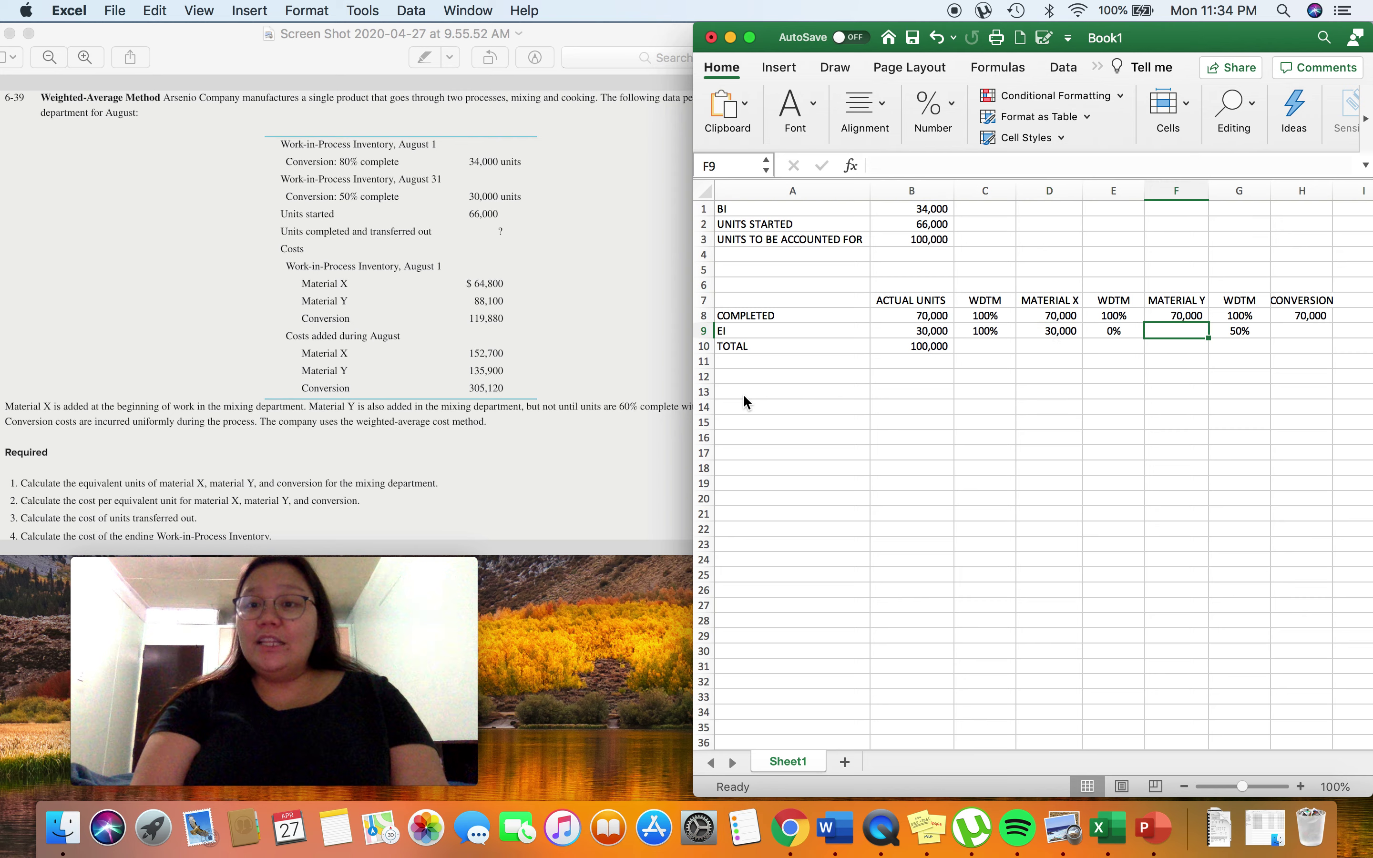
{"action": "type", "text": "="}
{"action": "key", "text": "Left"}
{"action": "key", "text": "Left"}
{"action": "key", "text": "Left"}
{"action": "key", "text": "Left"}
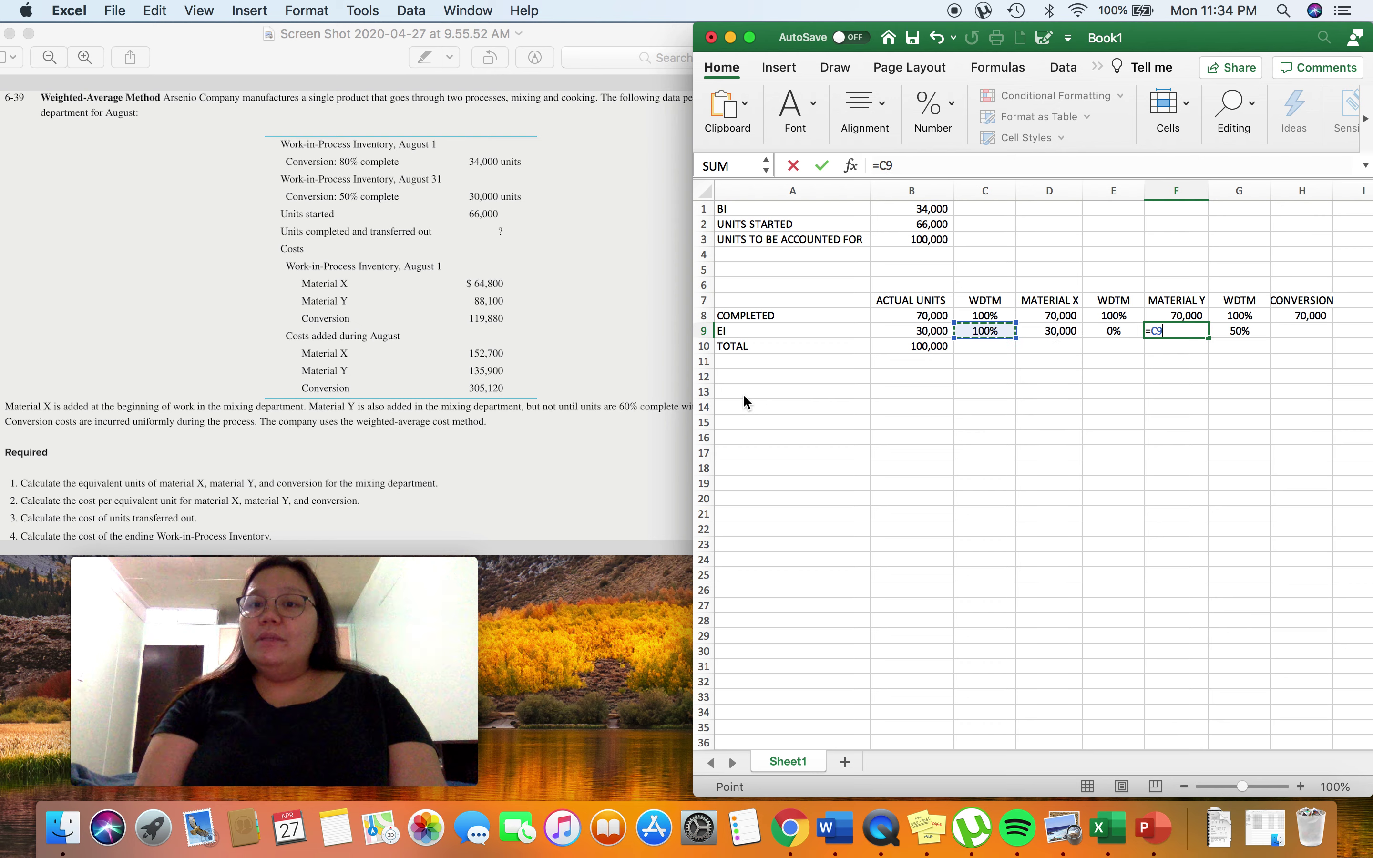
{"action": "type", "text": "*"}
{"action": "key", "text": "Left"}
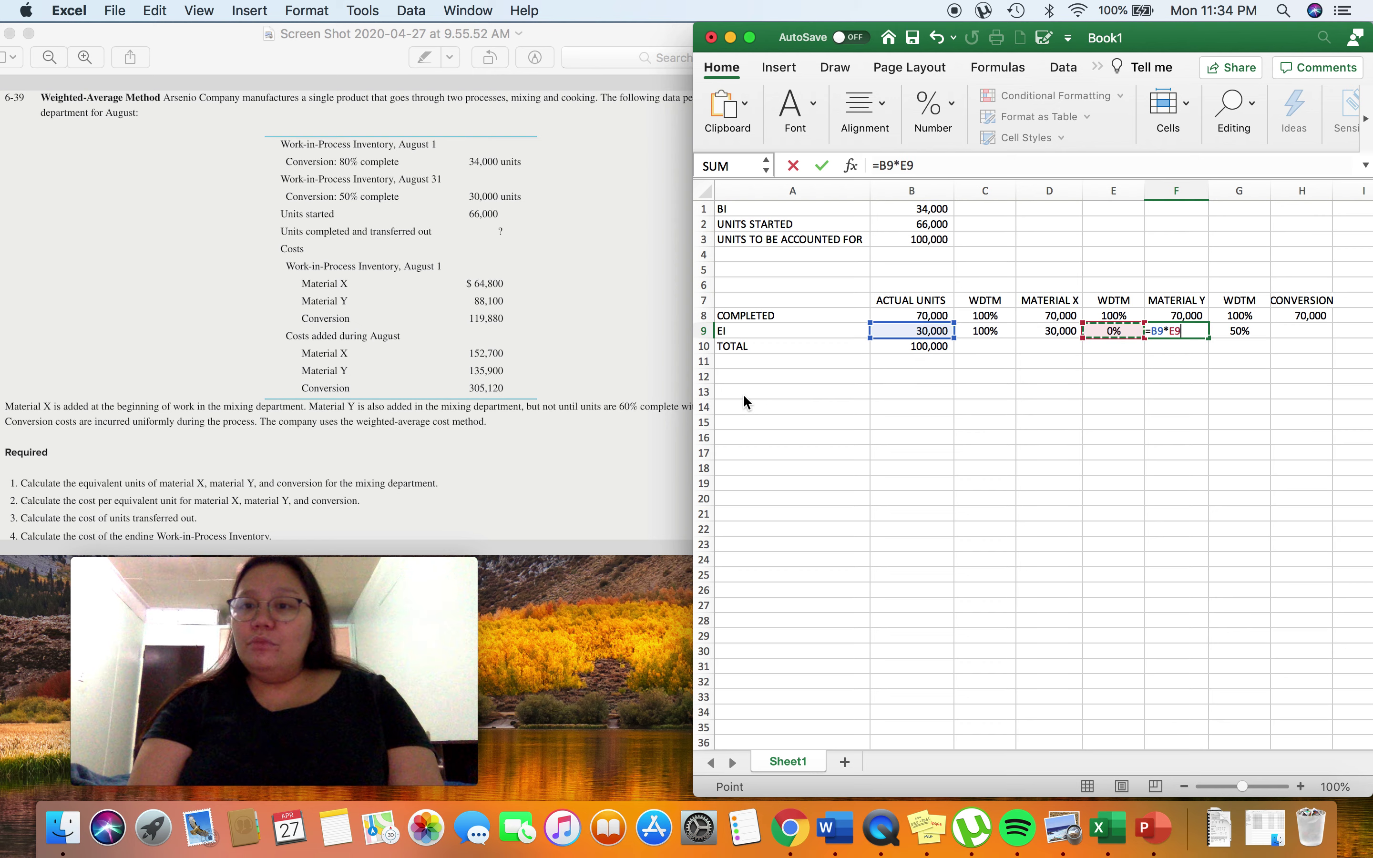
{"action": "key", "text": "Return"}
{"action": "key", "text": "Up"}
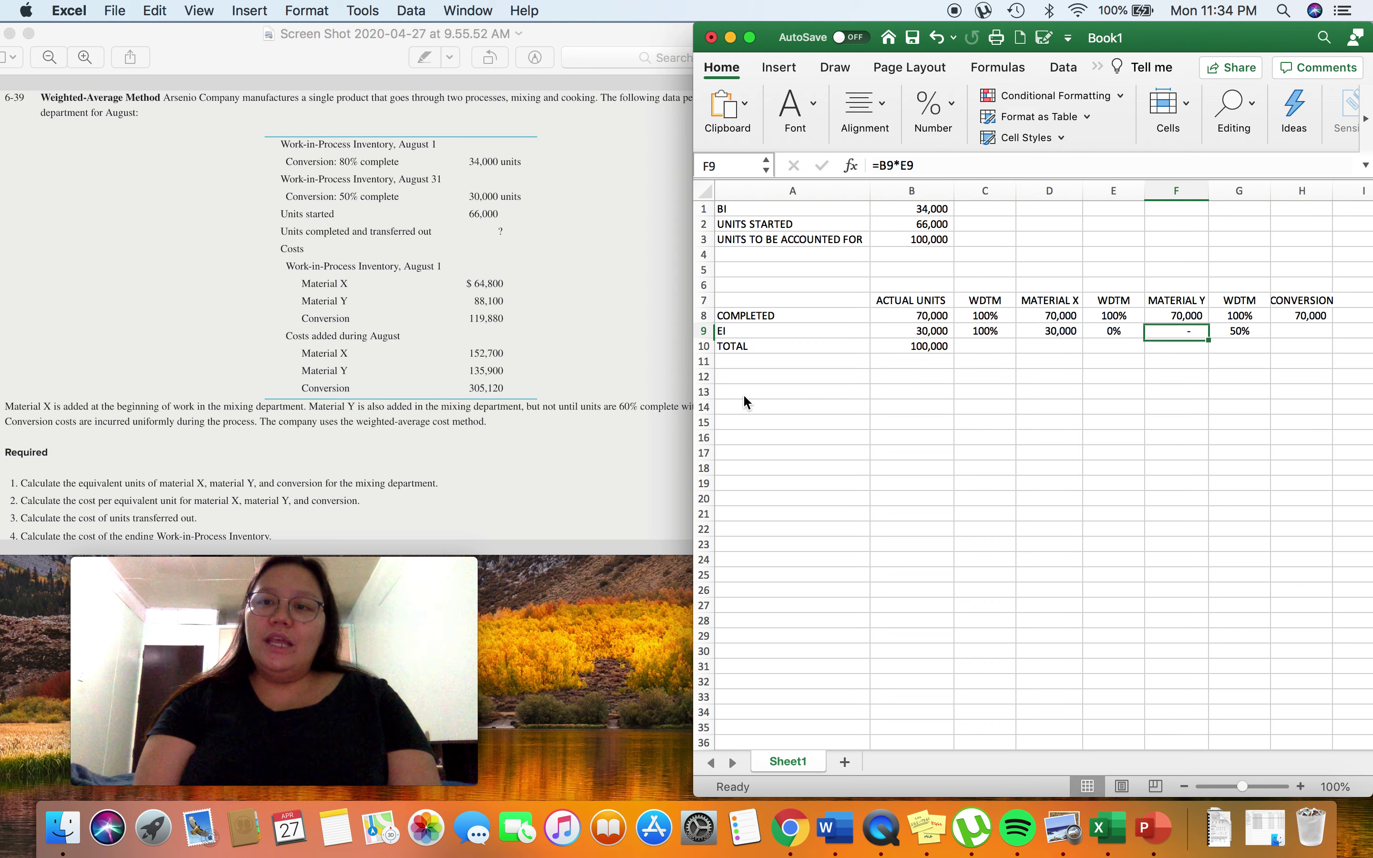
Step: Compute conversion equivalent units for the EI row in H9 with the formula =G9*B9
{"action": "key", "text": "Right"}
{"action": "key", "text": "Right"}
{"action": "type", "text": "="}
{"action": "key", "text": "Left"}
{"action": "key", "text": "Left"}
{"action": "key", "text": "Right"}
{"action": "type", "text": "*"}
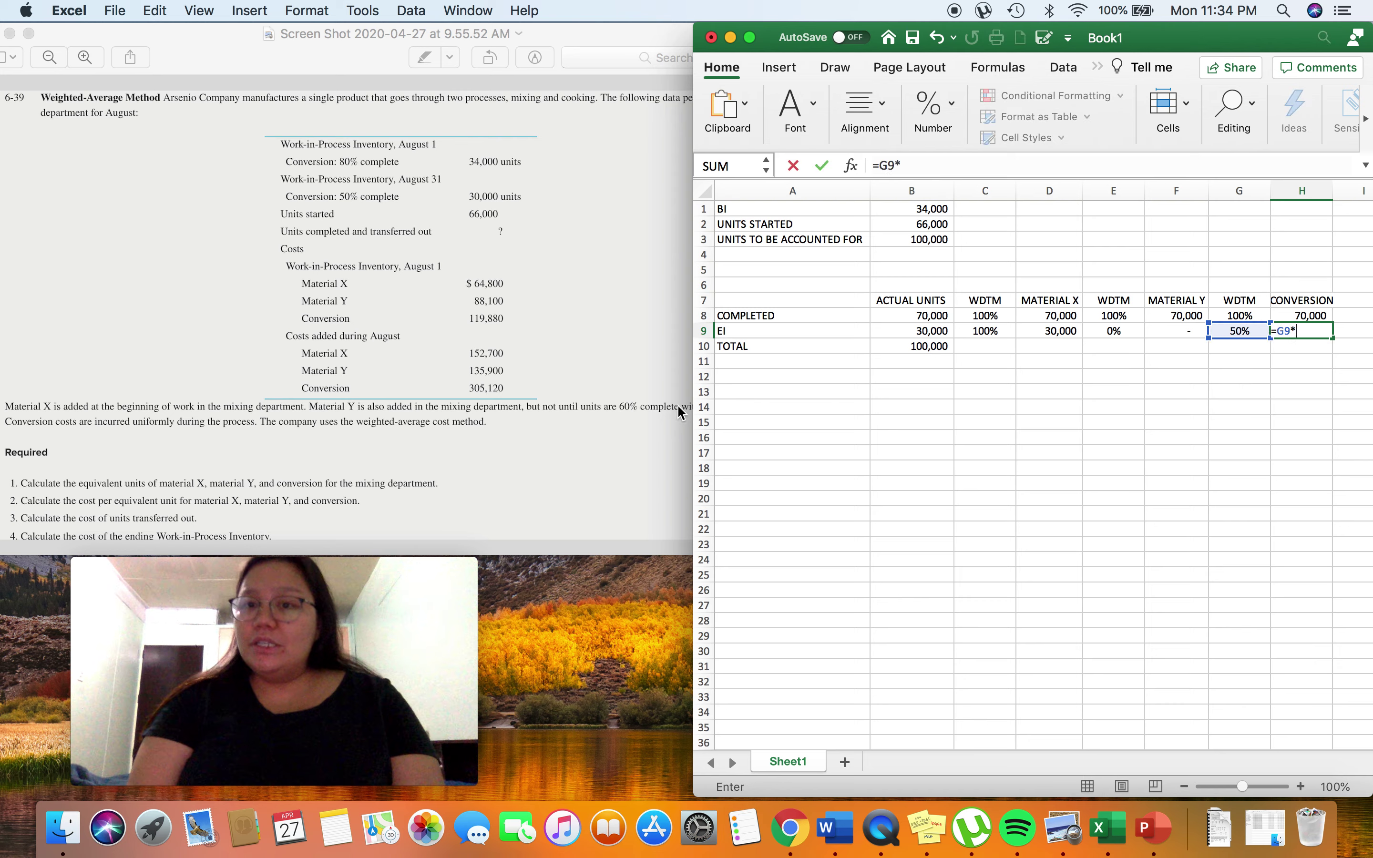
{"action": "left_click", "coordinate": [934, 329]}
{"action": "key", "text": "Return"}
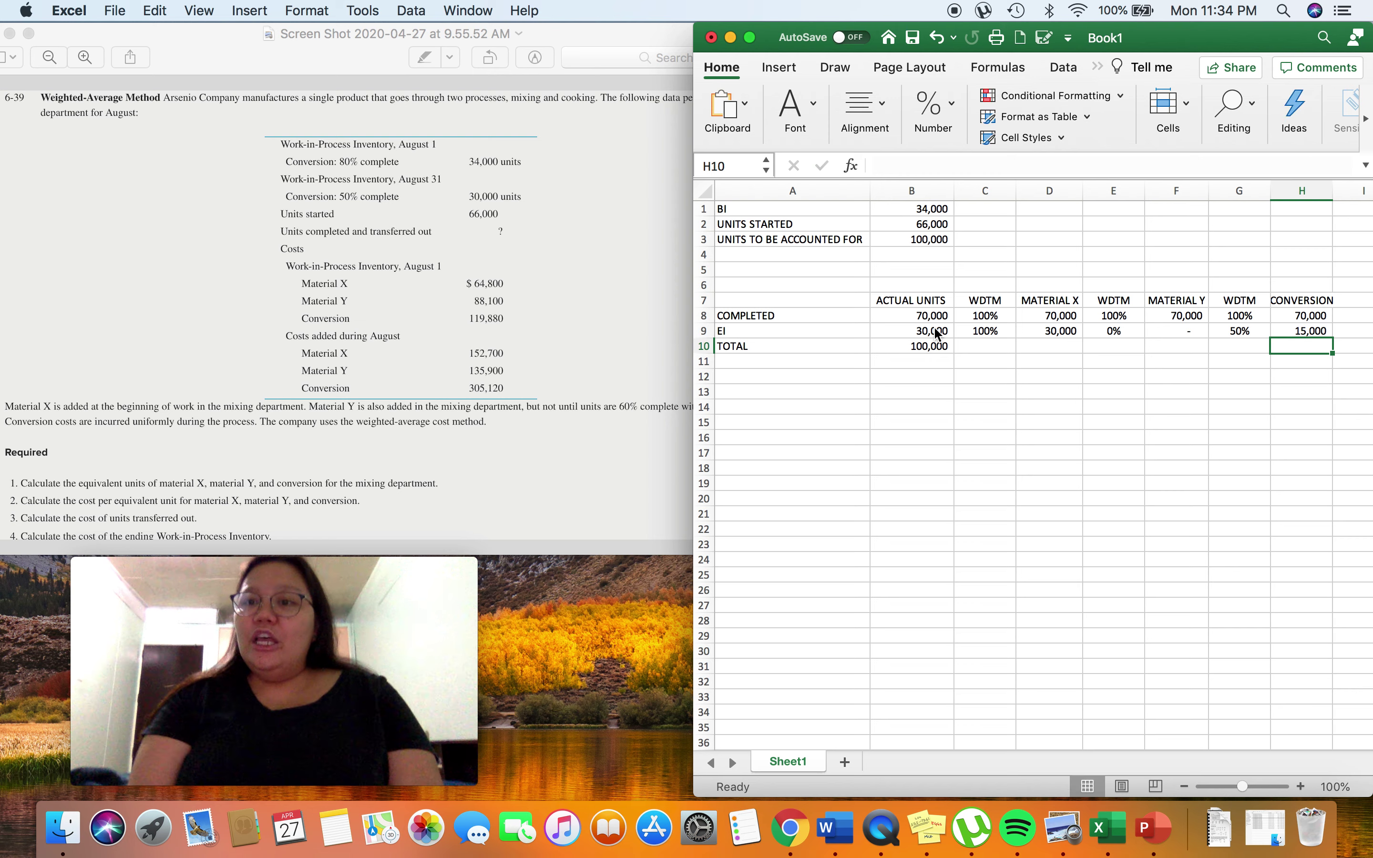
Step: Total the Material X equivalent units in D10 with the formula =SUM(D8:D9)
{"action": "key", "text": "Left"}
{"action": "key", "text": "Left"}
{"action": "key", "text": "Left"}
{"action": "key", "text": "Right"}
{"action": "key", "text": "Right"}
{"action": "key", "text": "Right"}
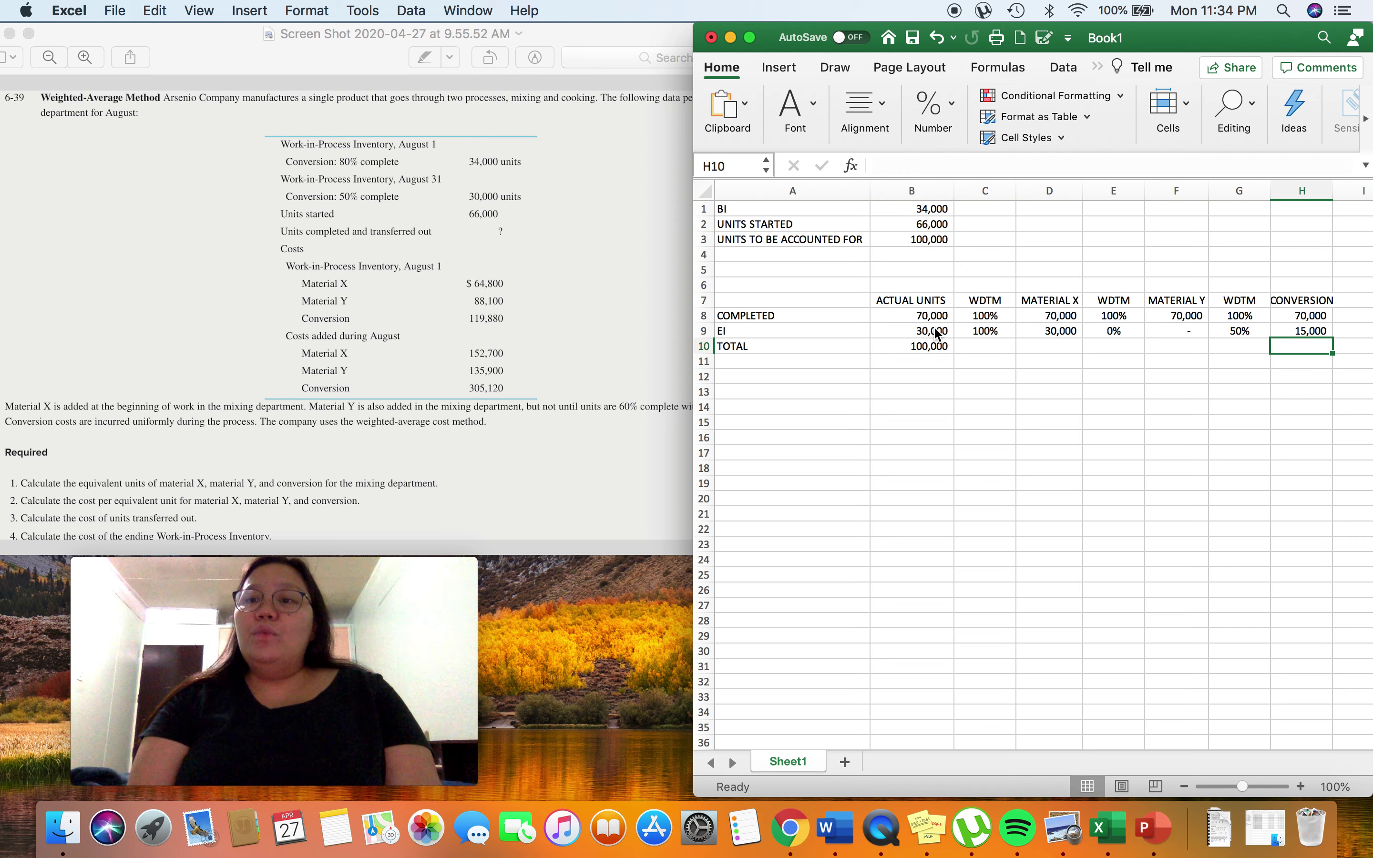
{"action": "key", "text": "Left"}
{"action": "key", "text": "Left"}
{"action": "key", "text": "Left"}
{"action": "key", "text": "Left"}
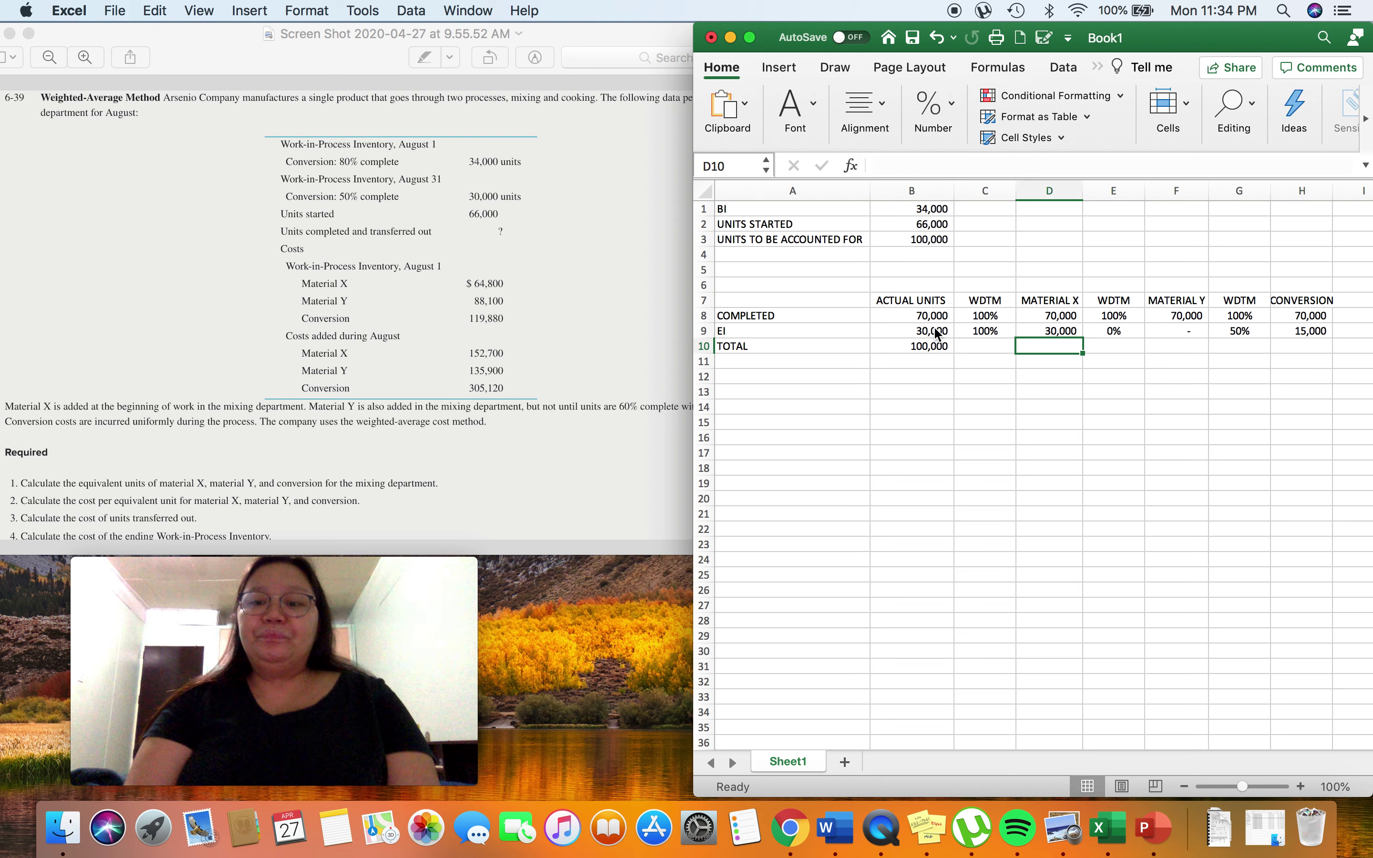
{"action": "type", "text": "=SUM("}
{"action": "key", "text": "Up"}
{"action": "key", "text": "shift+Up"}
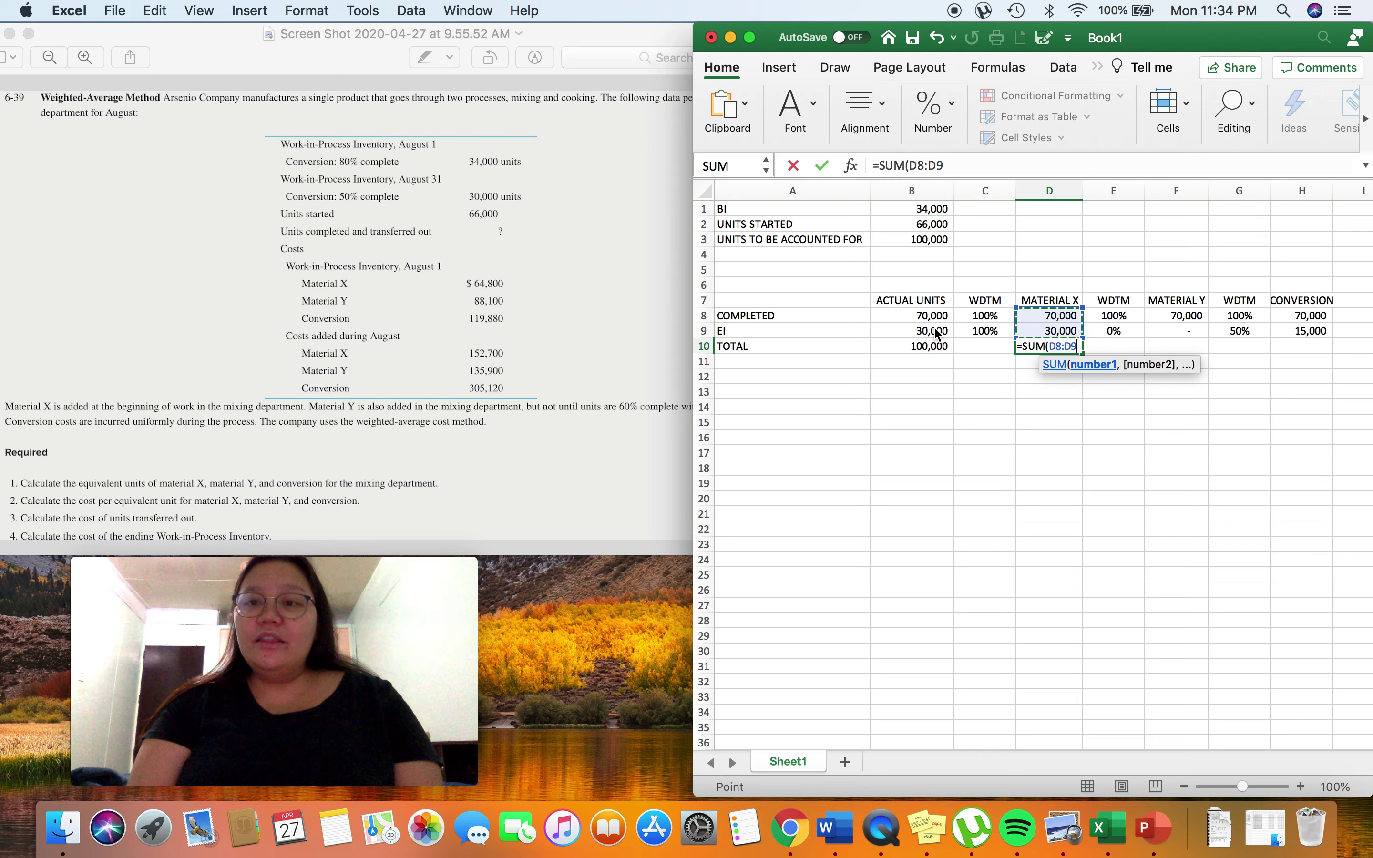
{"action": "key", "text": "Return"}
{"action": "key", "text": "Up"}
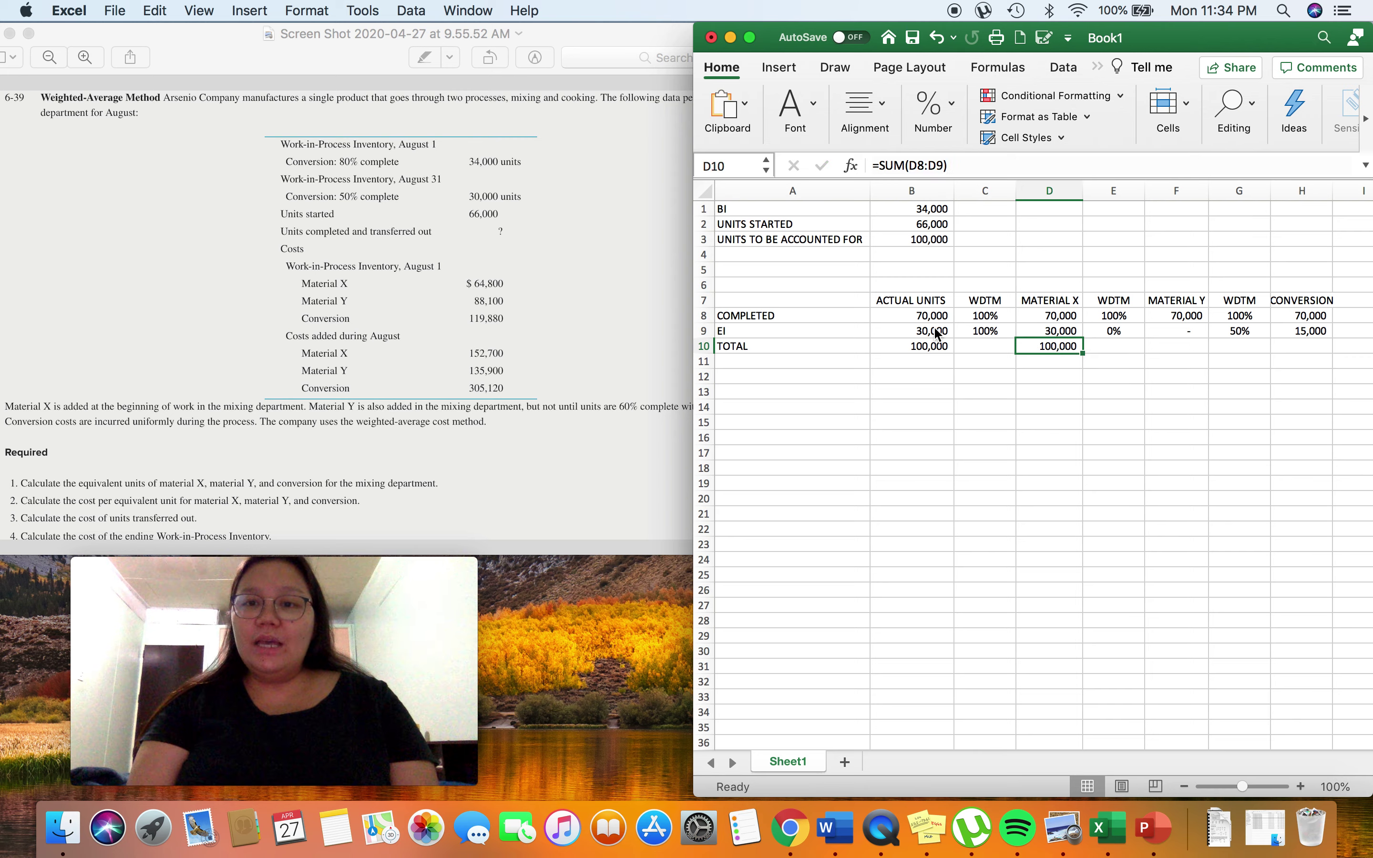
Step: Copy the Material X total formula from D10 into F10 and H10 to total Material Y and conversion
{"action": "key", "text": "super+c"}
{"action": "key", "text": "Right"}
{"action": "key", "text": "Right"}
{"action": "key", "text": "super+v"}
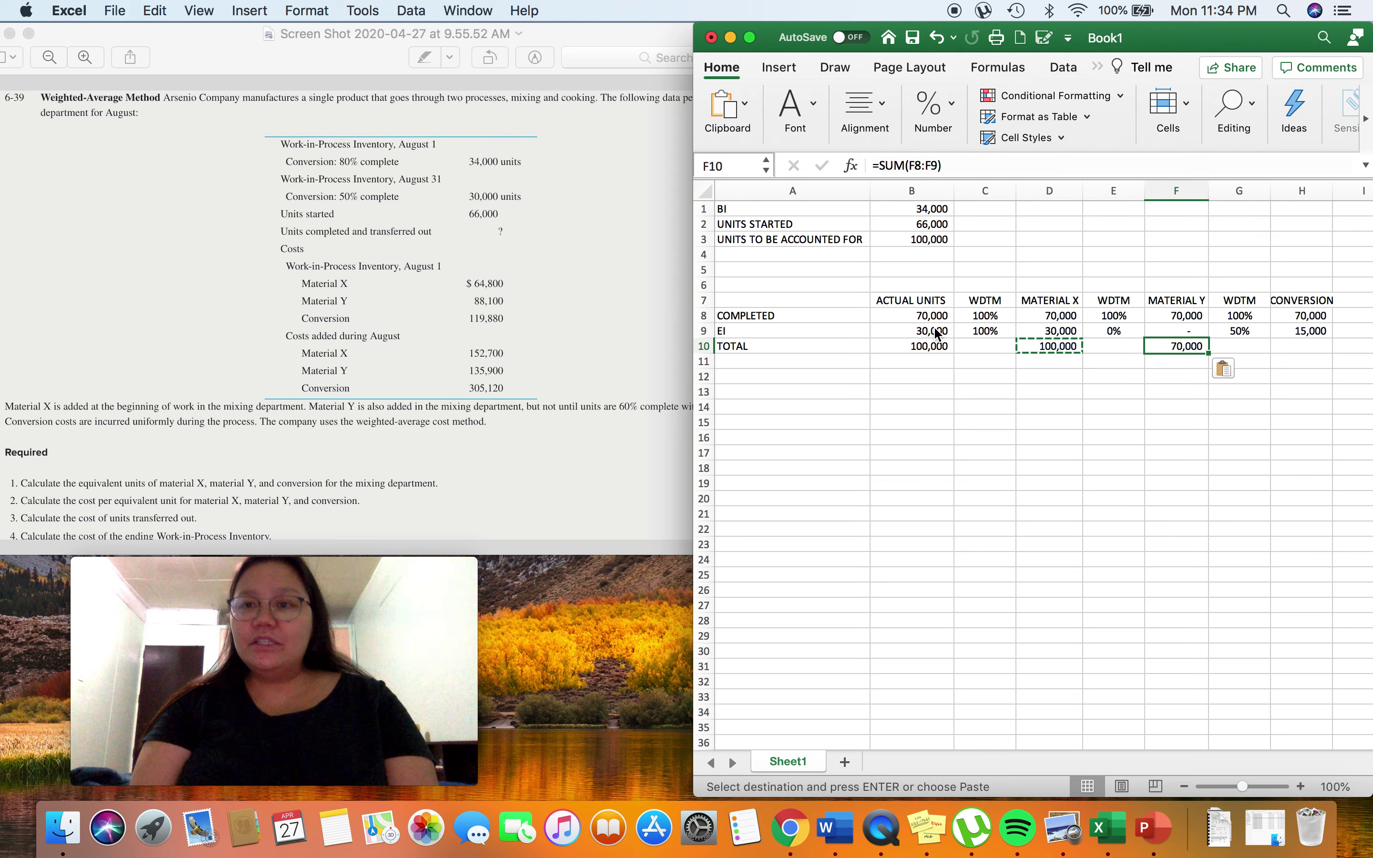
{"action": "key", "text": "Right"}
{"action": "key", "text": "Right"}
{"action": "key", "text": "super+v"}
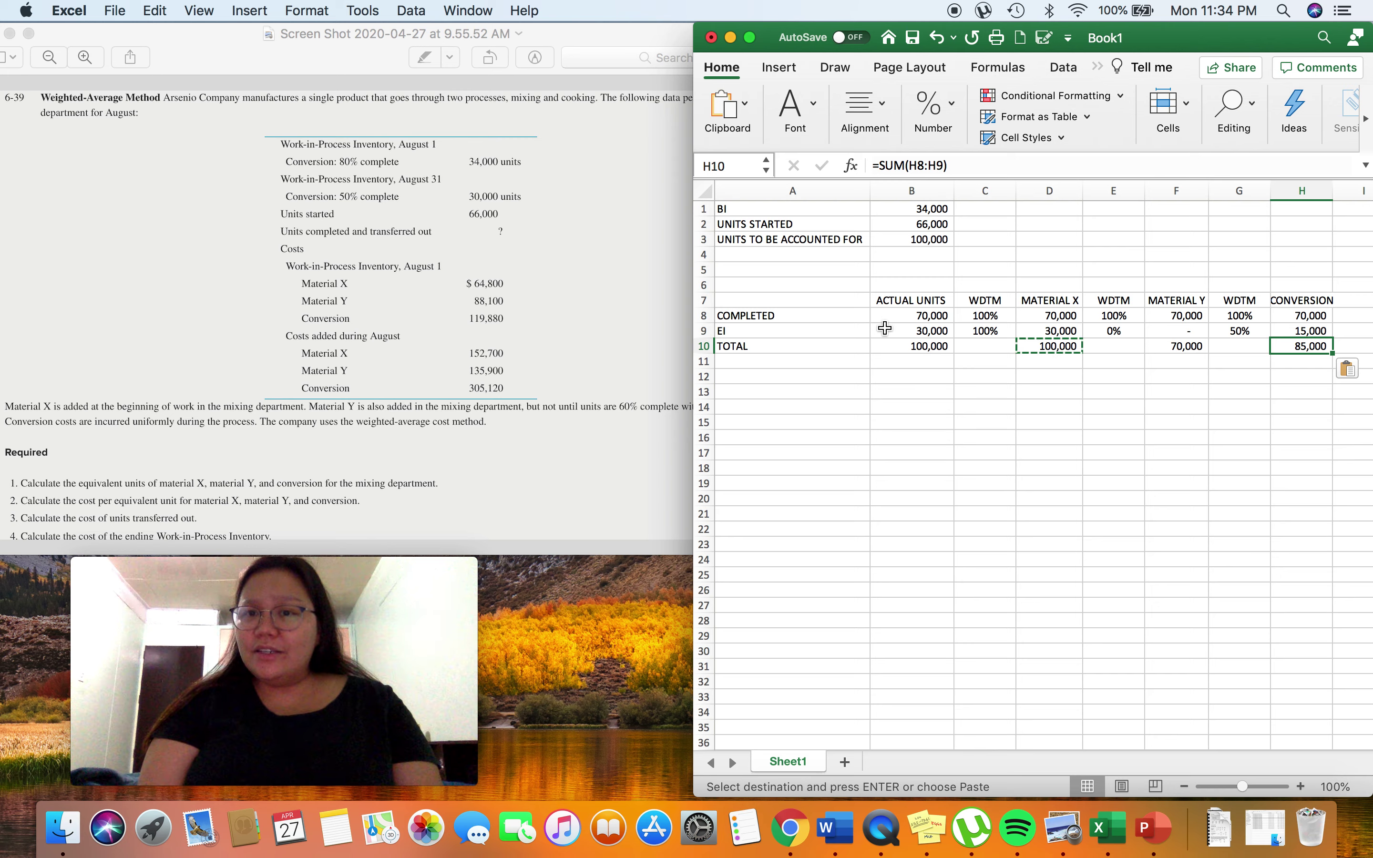
Step: Highlight the three equivalent-unit totals in H10, D10 and F10 with a yellow fill
{"action": "left_click", "coordinate": [864, 107]}
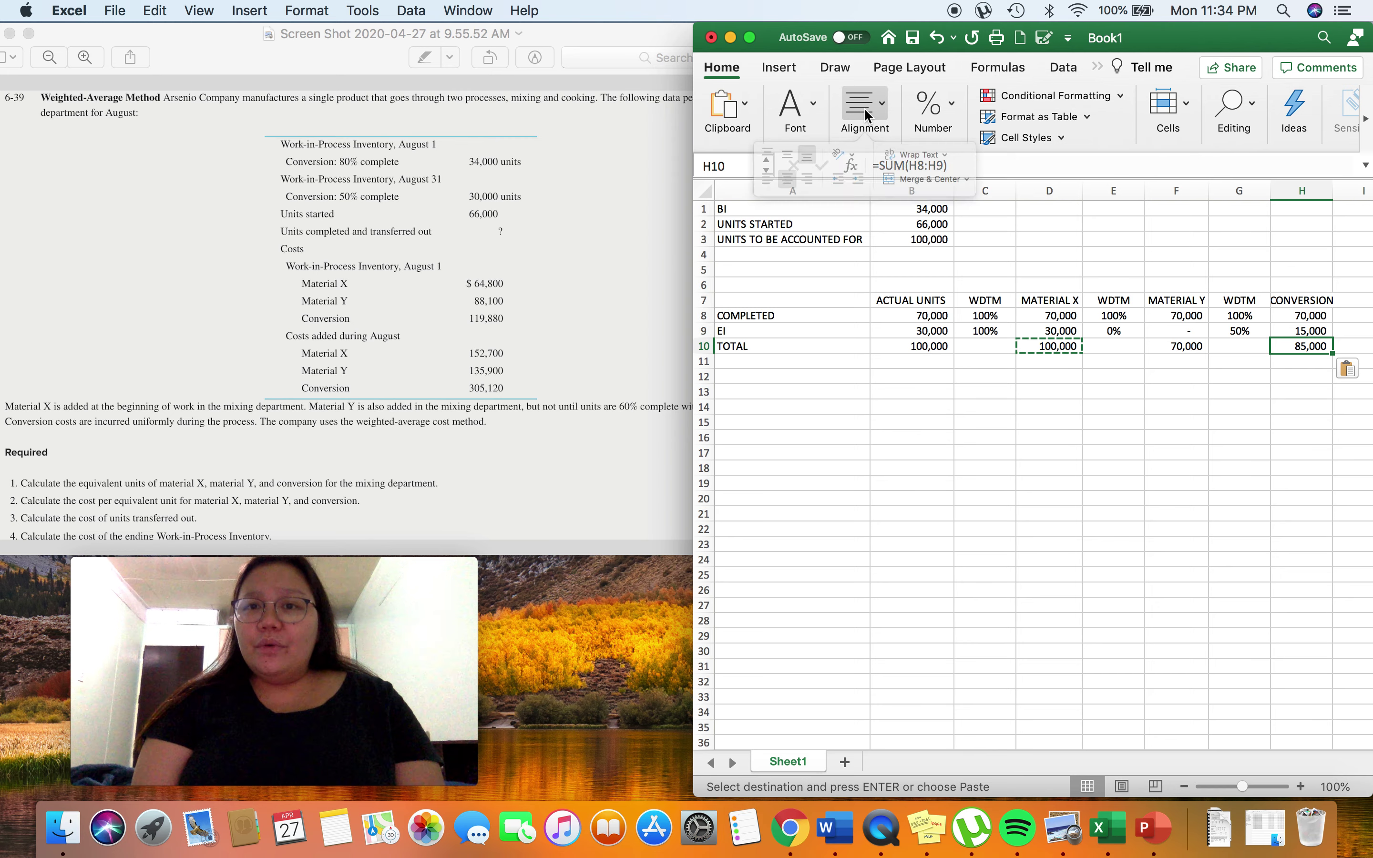
{"action": "left_click", "coordinate": [810, 115]}
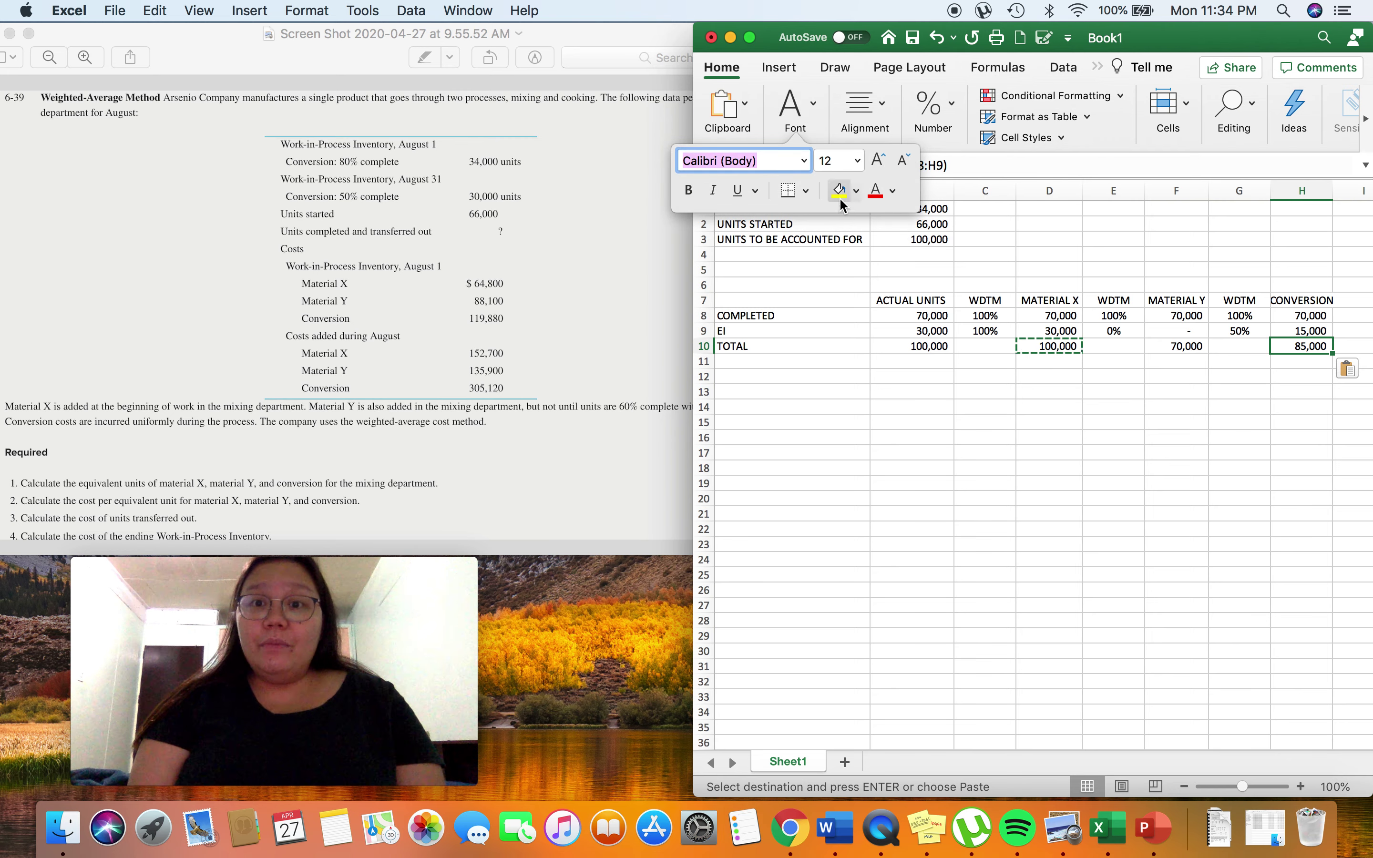
{"action": "left_click", "coordinate": [840, 198]}
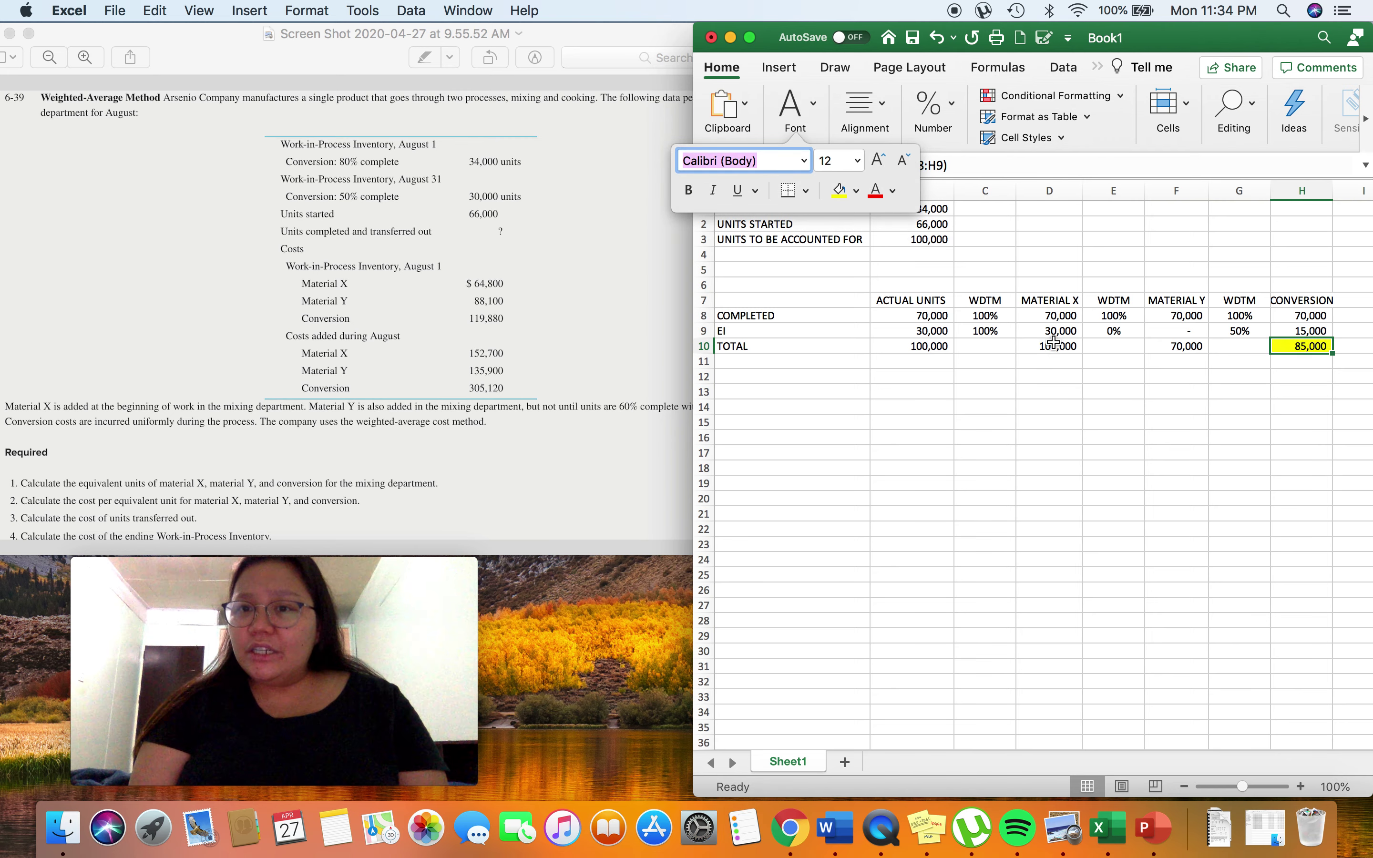
{"action": "left_click", "coordinate": [1053, 342]}
{"action": "left_click", "coordinate": [796, 110]}
{"action": "left_click", "coordinate": [838, 192]}
{"action": "left_click", "coordinate": [1182, 348]}
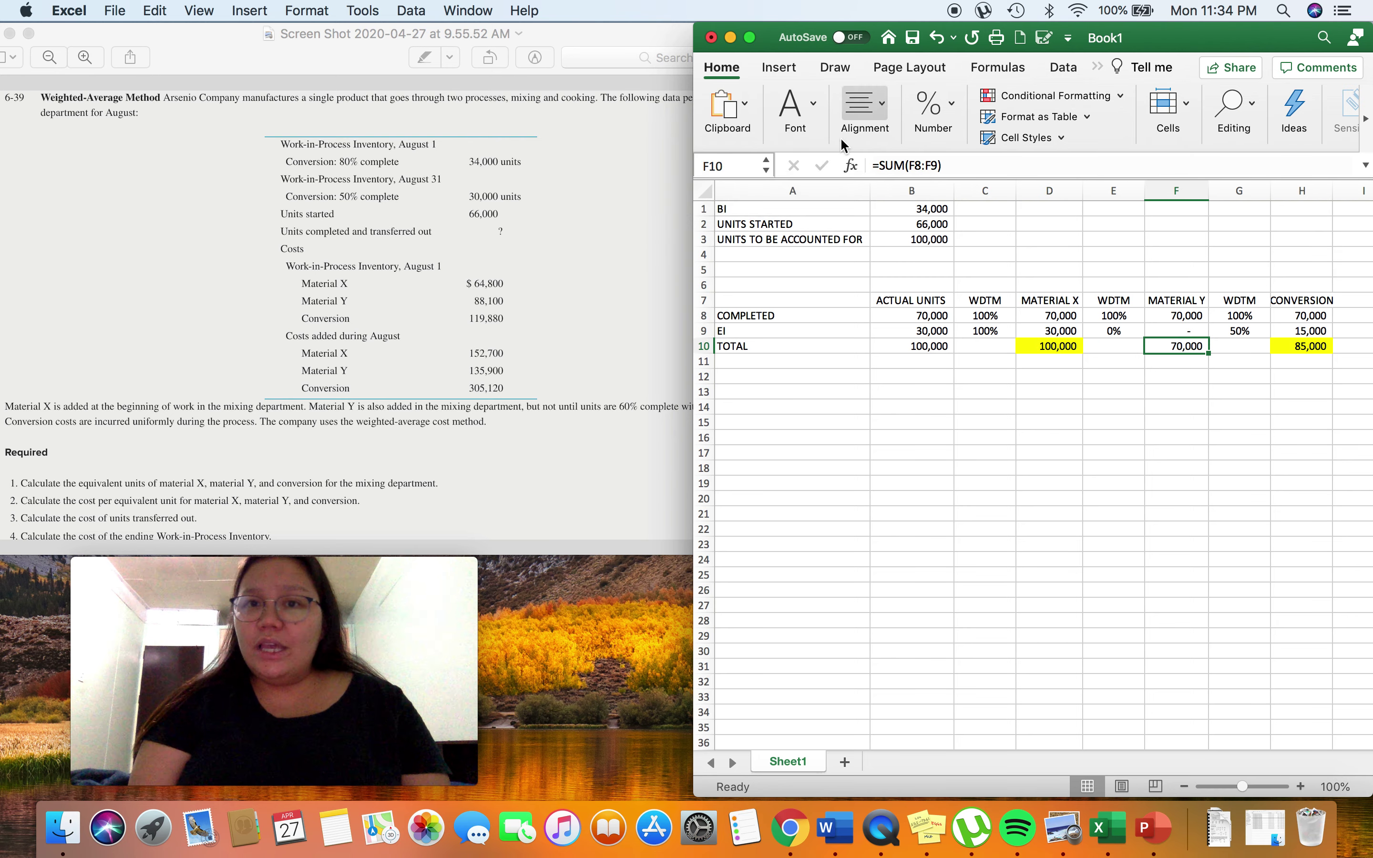
{"action": "left_click", "coordinate": [796, 110]}
{"action": "left_click", "coordinate": [838, 191]}
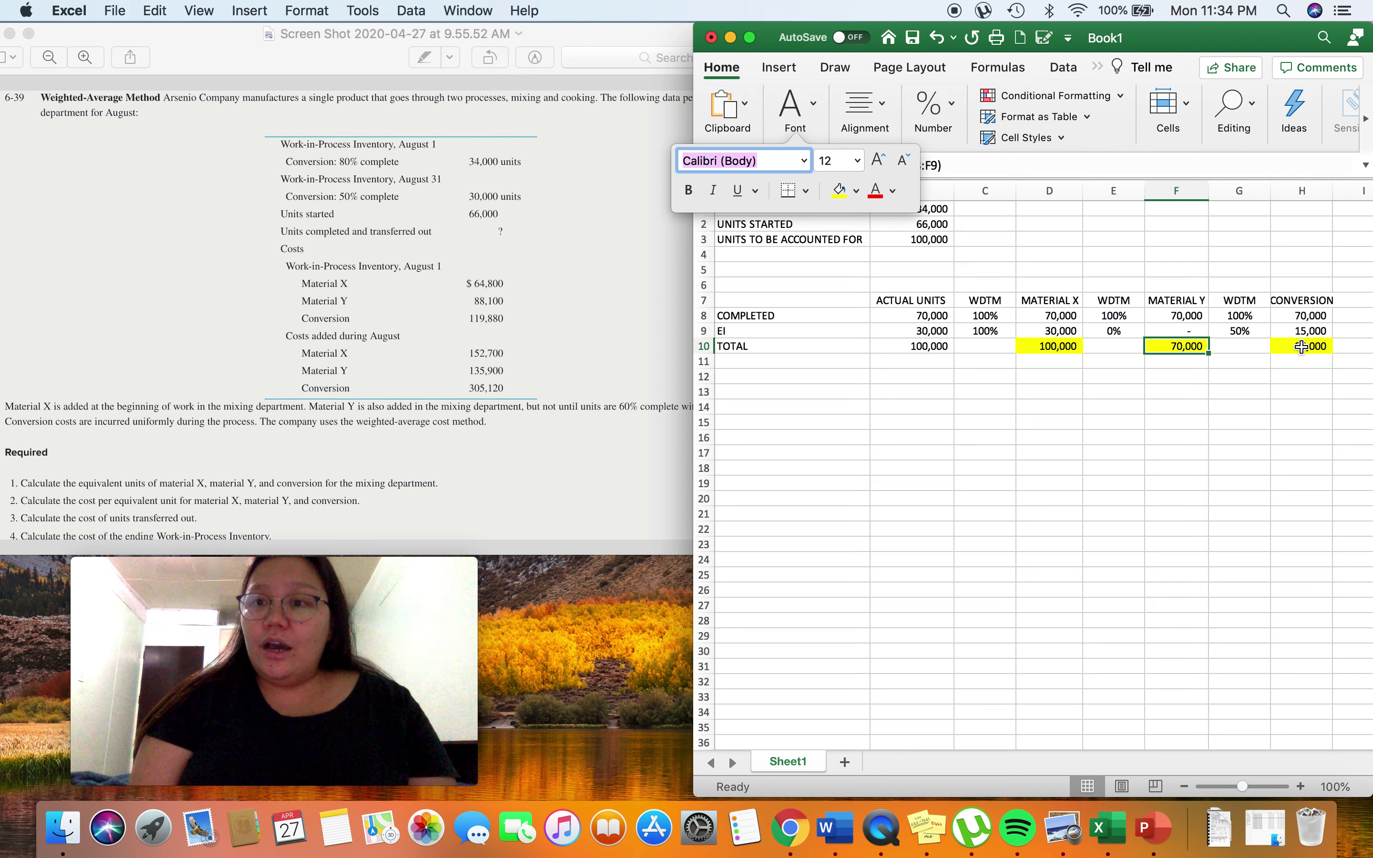
{"action": "left_click", "coordinate": [1063, 440]}
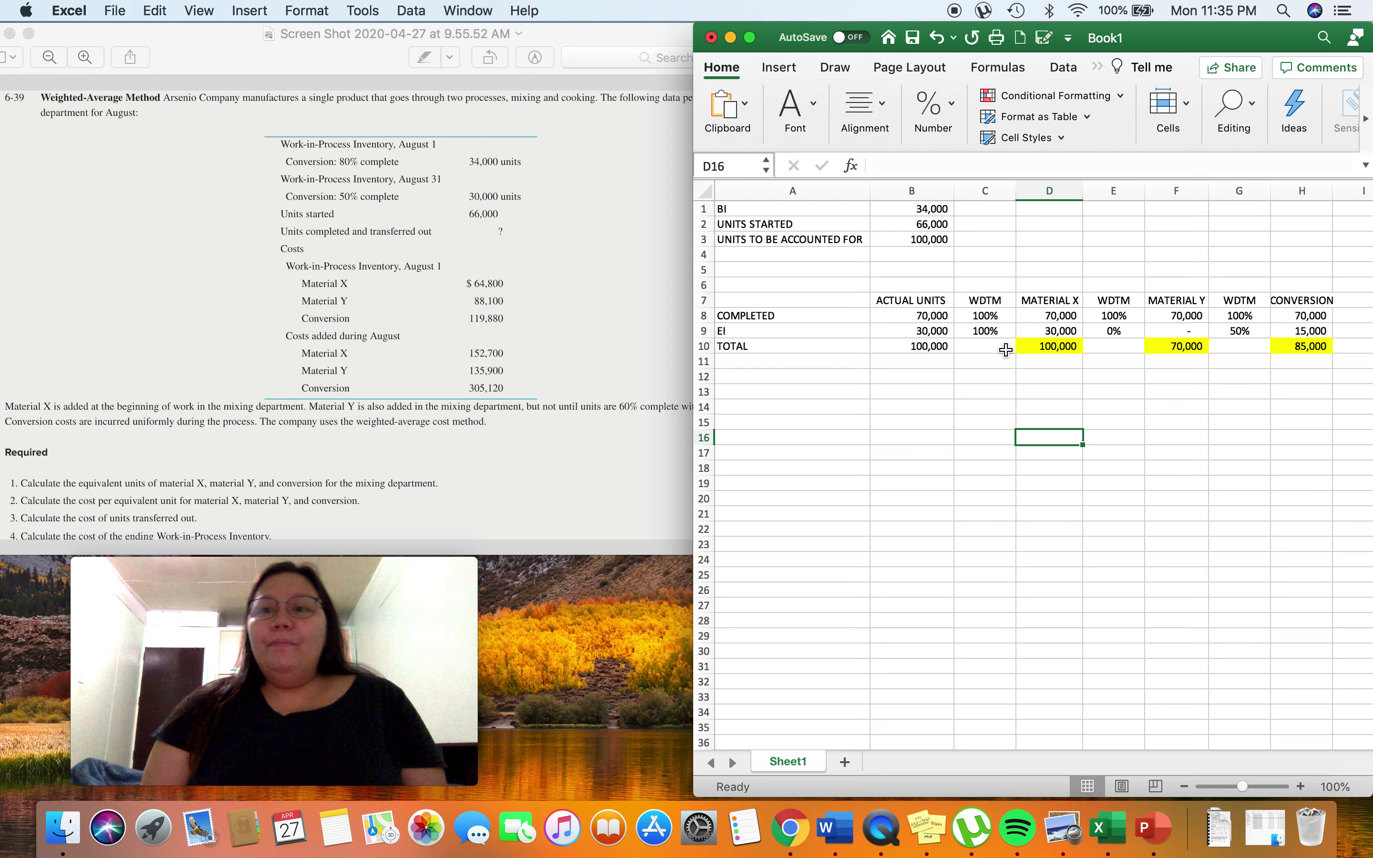
Step: Review the units to be accounted for in rows 1 to 3, the COMPLETED and EI labels, and the COMPLETED row's WDTM percentages
{"action": "left_click", "coordinate": [914, 244]}
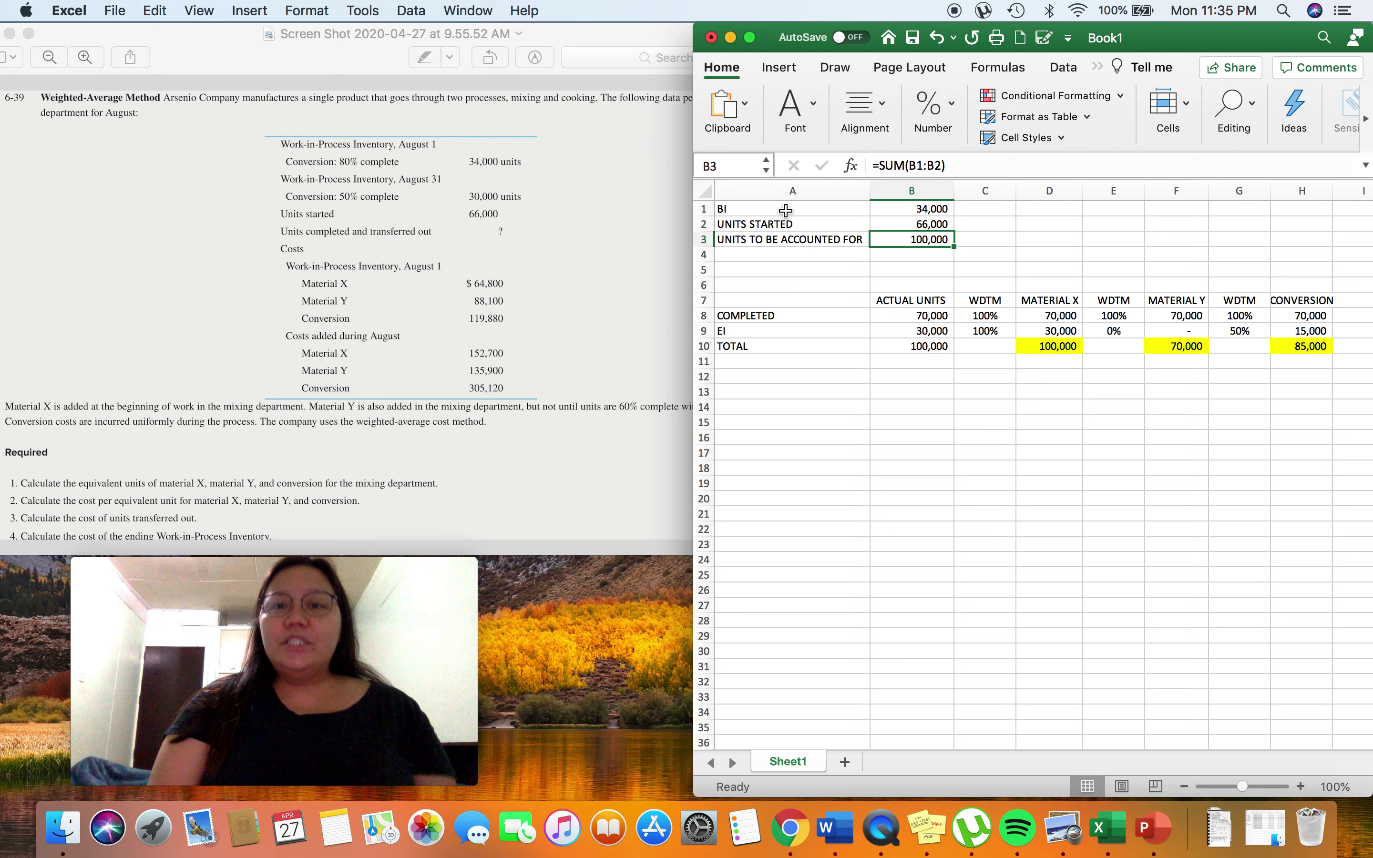
{"action": "left_click", "coordinate": [729, 209]}
{"action": "left_click", "coordinate": [745, 226]}
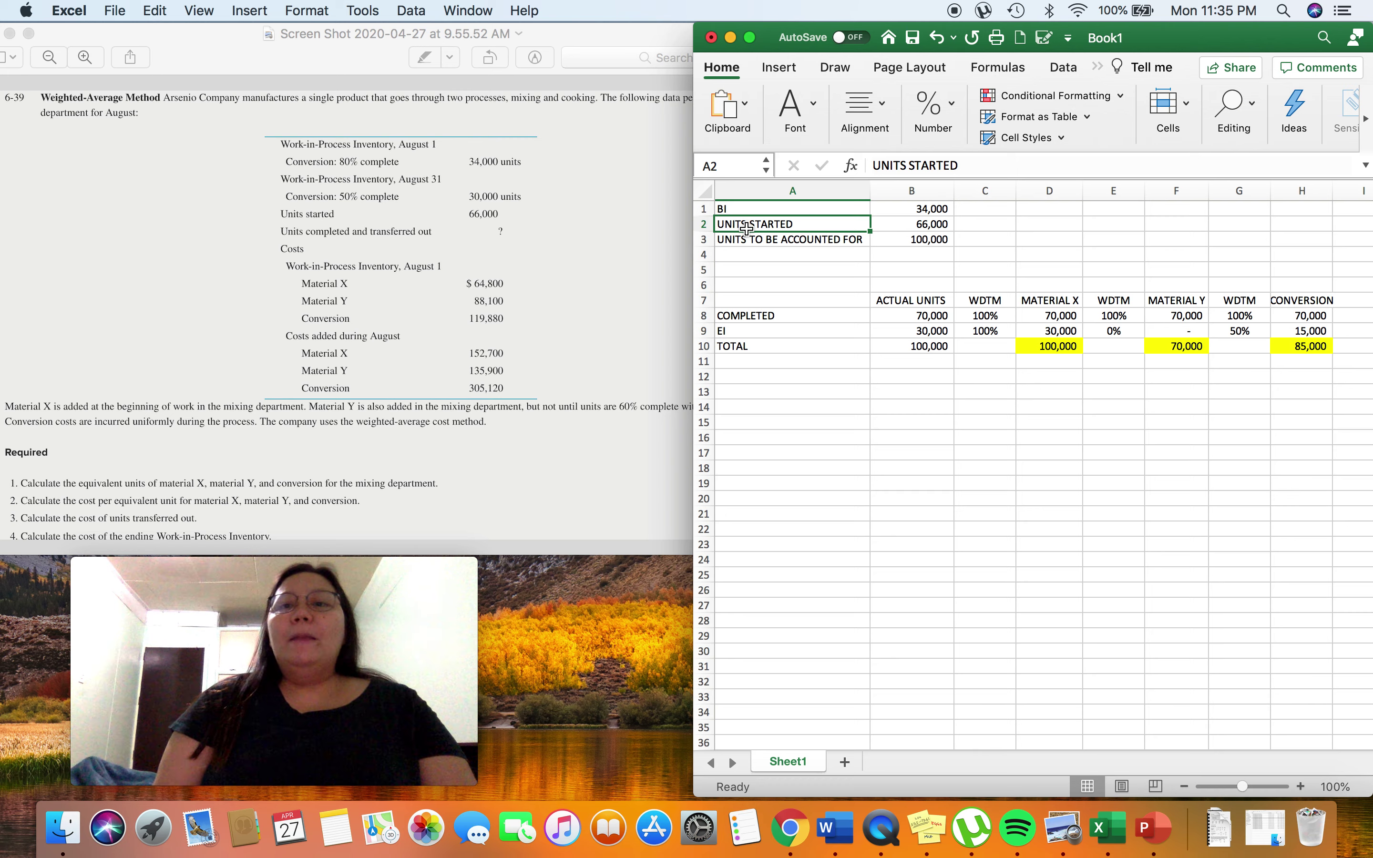
{"action": "left_click", "coordinate": [739, 315]}
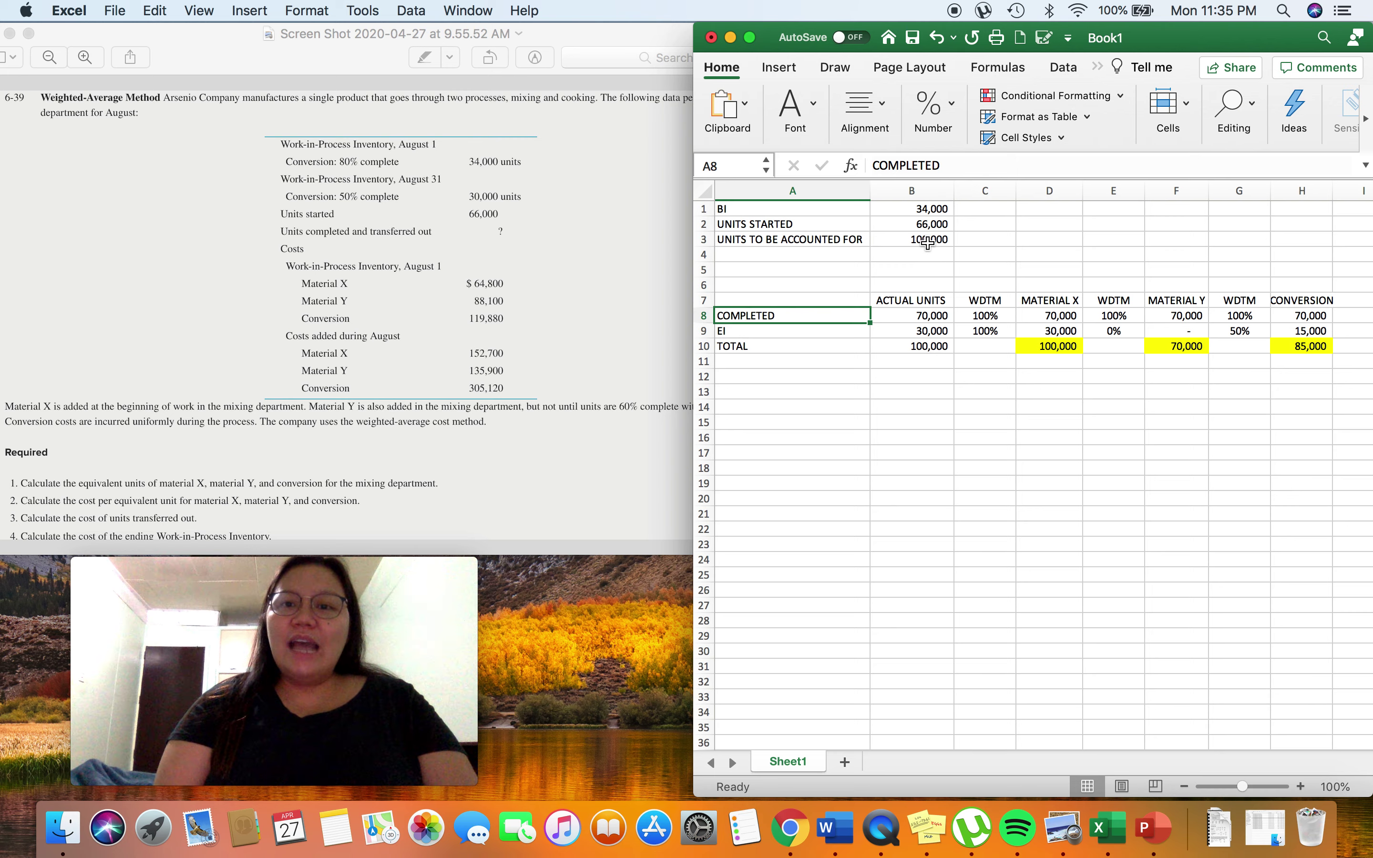
{"action": "left_click", "coordinate": [910, 241]}
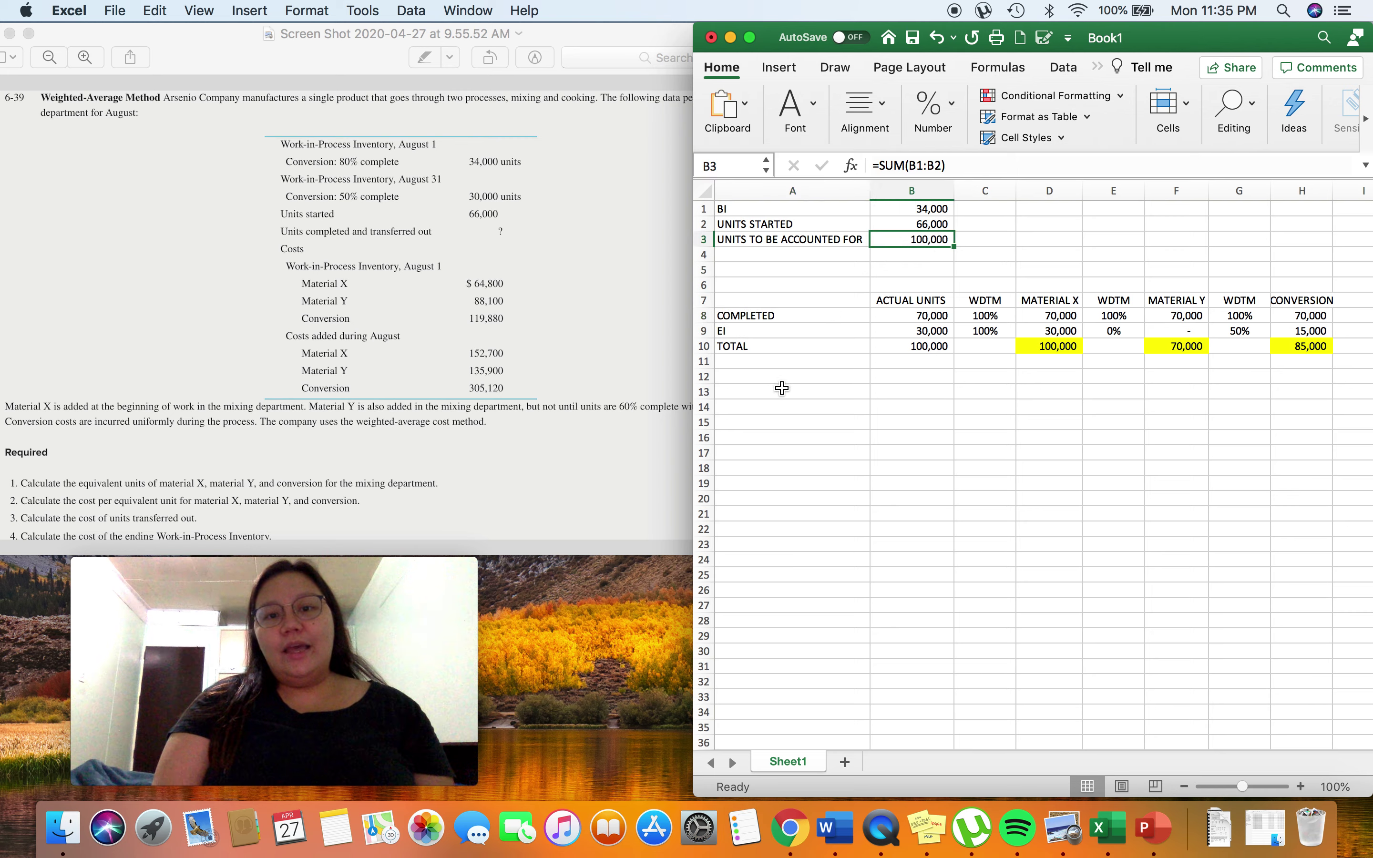
{"action": "left_click", "coordinate": [733, 329]}
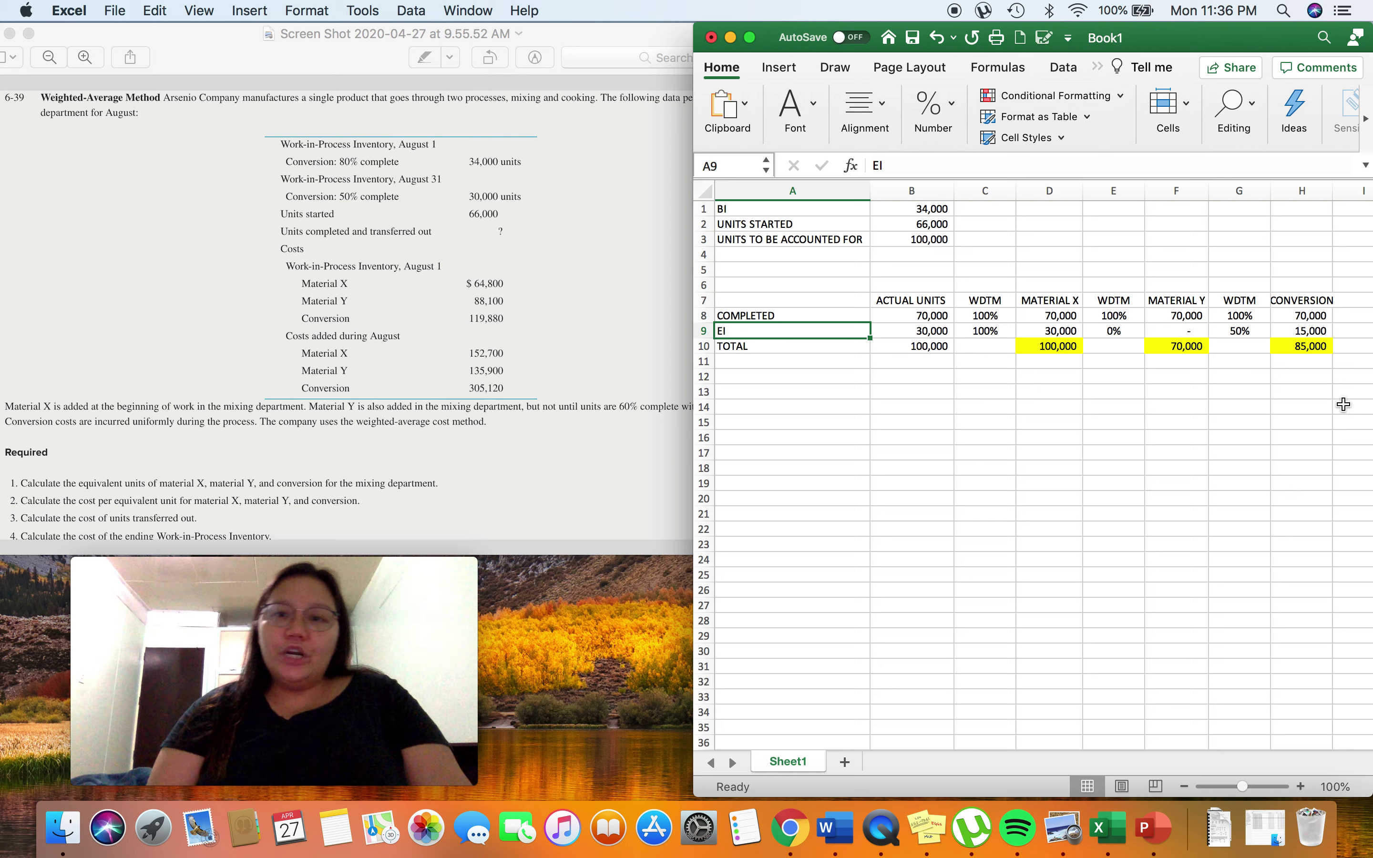
{"action": "left_click", "coordinate": [990, 321]}
{"action": "key", "text": "Left"}
{"action": "key", "text": "Right"}
{"action": "key", "text": "Right"}
{"action": "key", "text": "Right"}
{"action": "key", "text": "Right"}
{"action": "key", "text": "Right"}
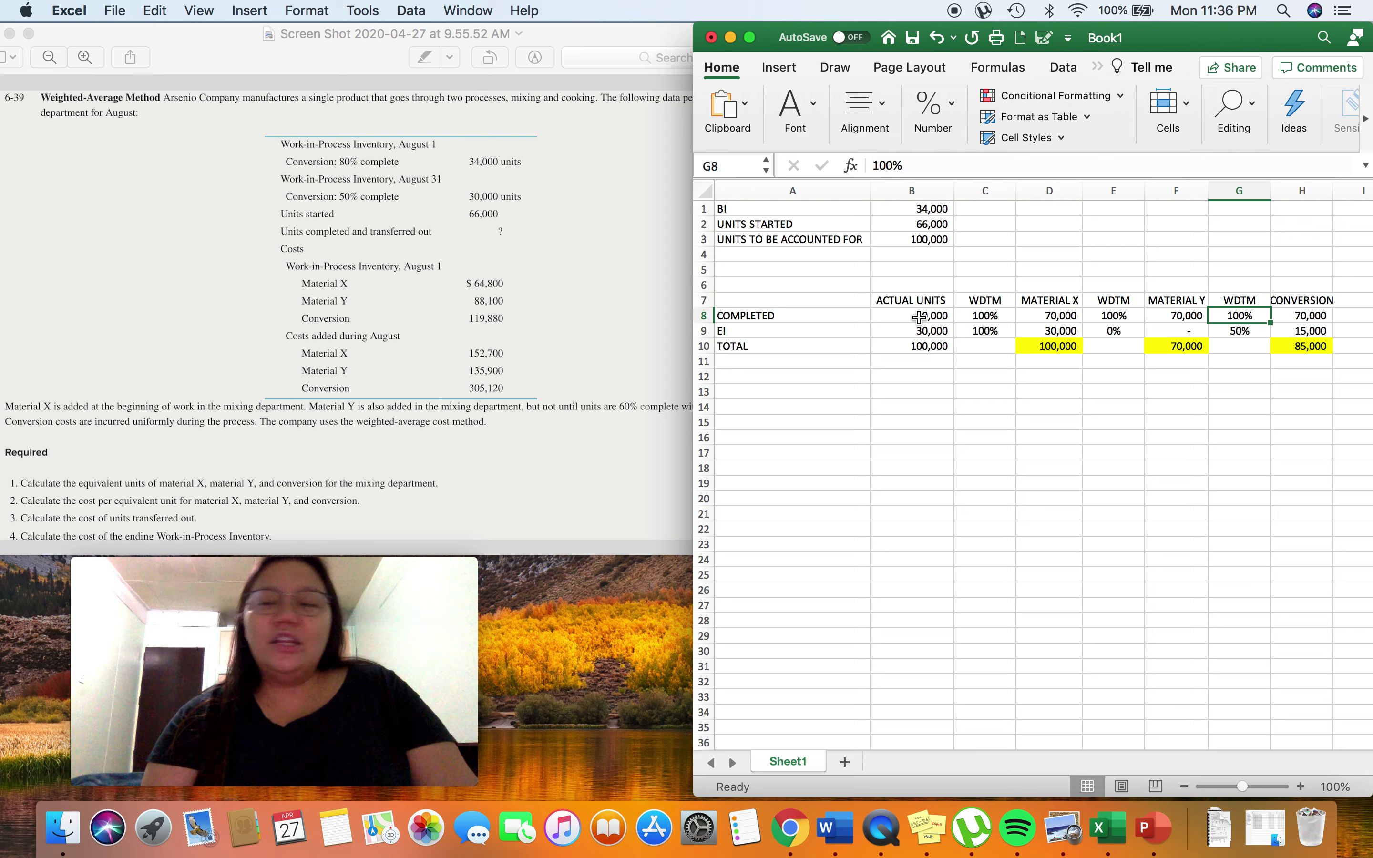
Step: Review the EI row's actual units and its WDTM percentages for Material X, Material Y and conversion
{"action": "key", "text": "Left"}
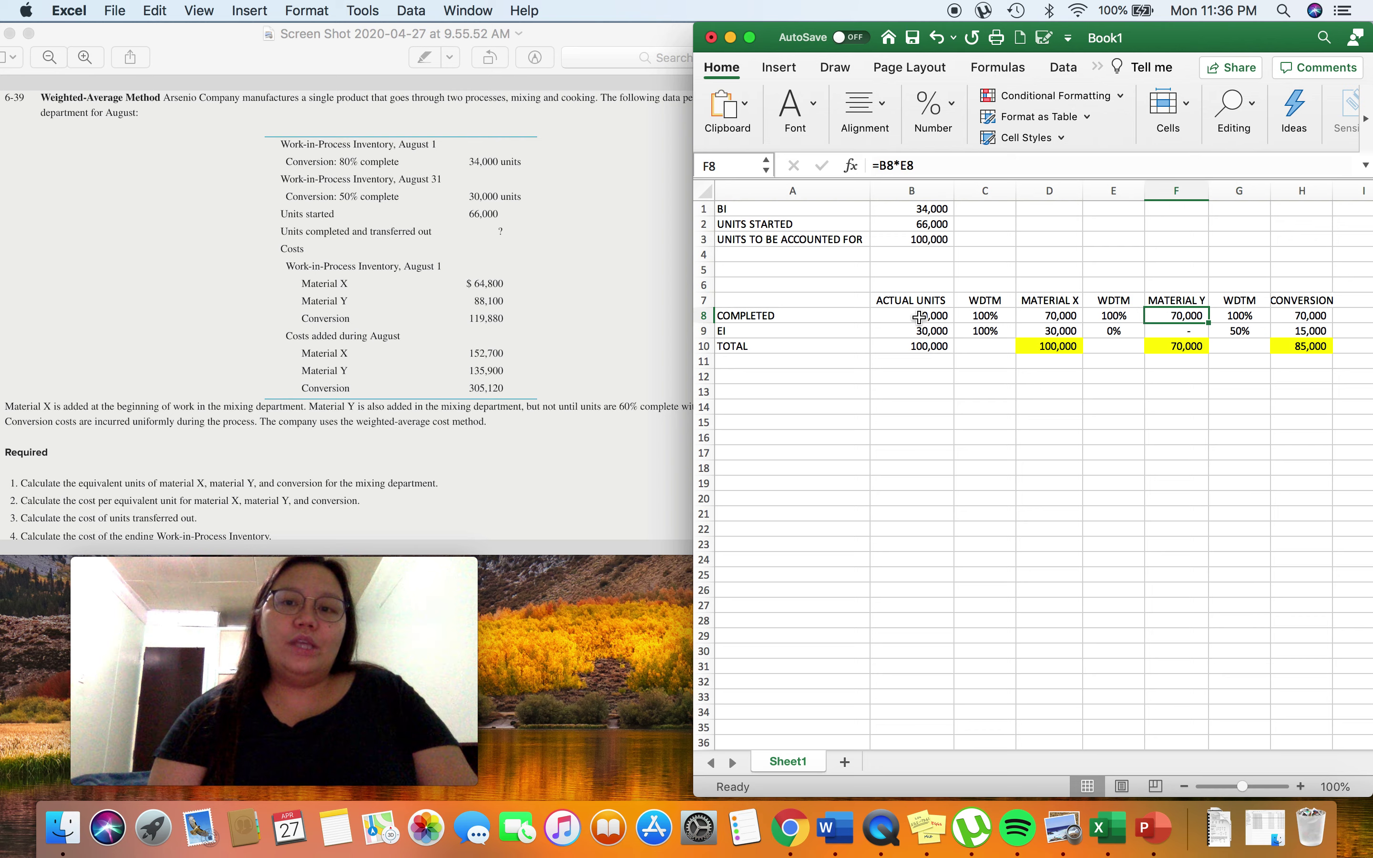
{"action": "left_click", "coordinate": [916, 335]}
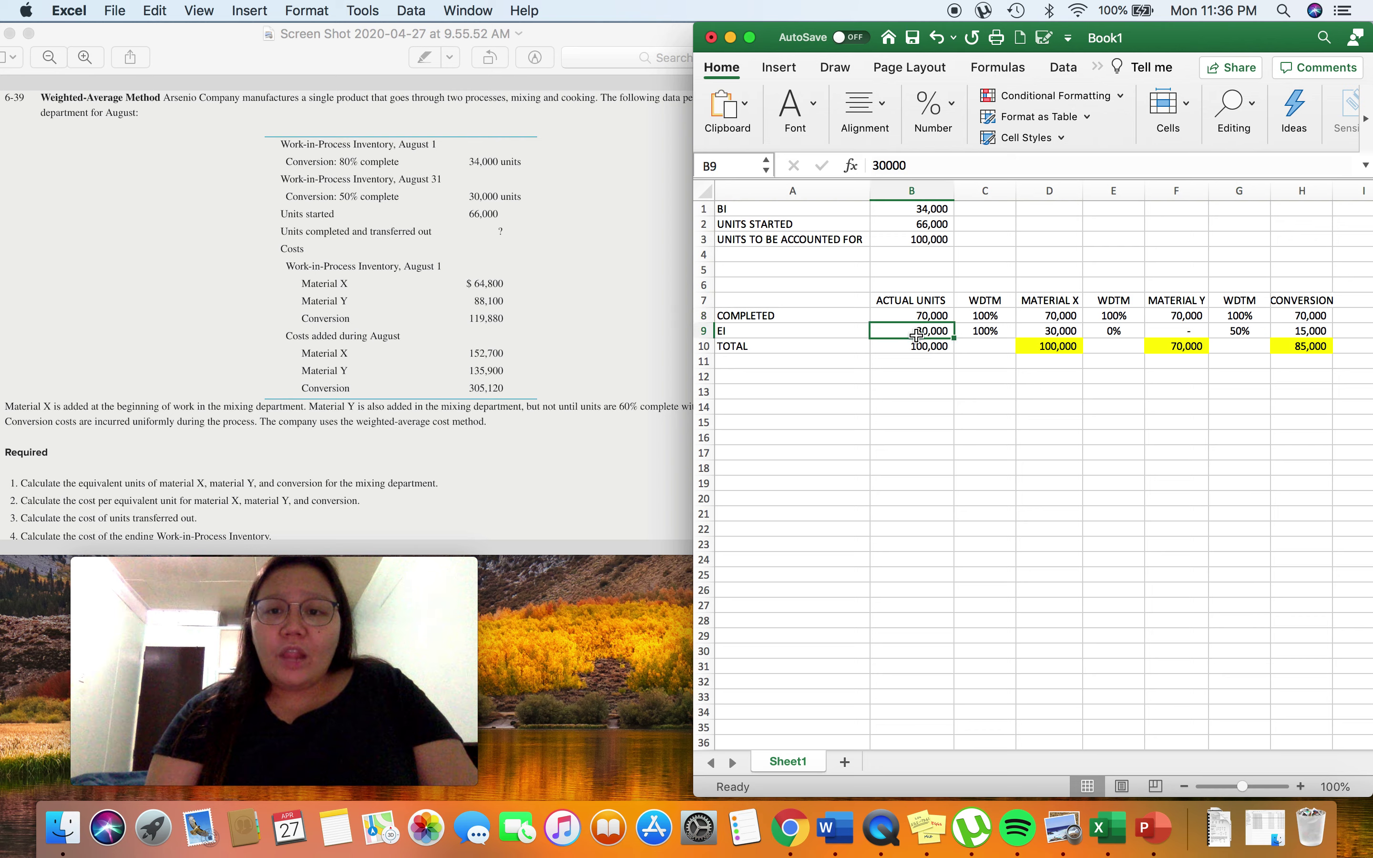
{"action": "key", "text": "Right"}
{"action": "key", "text": "Left"}
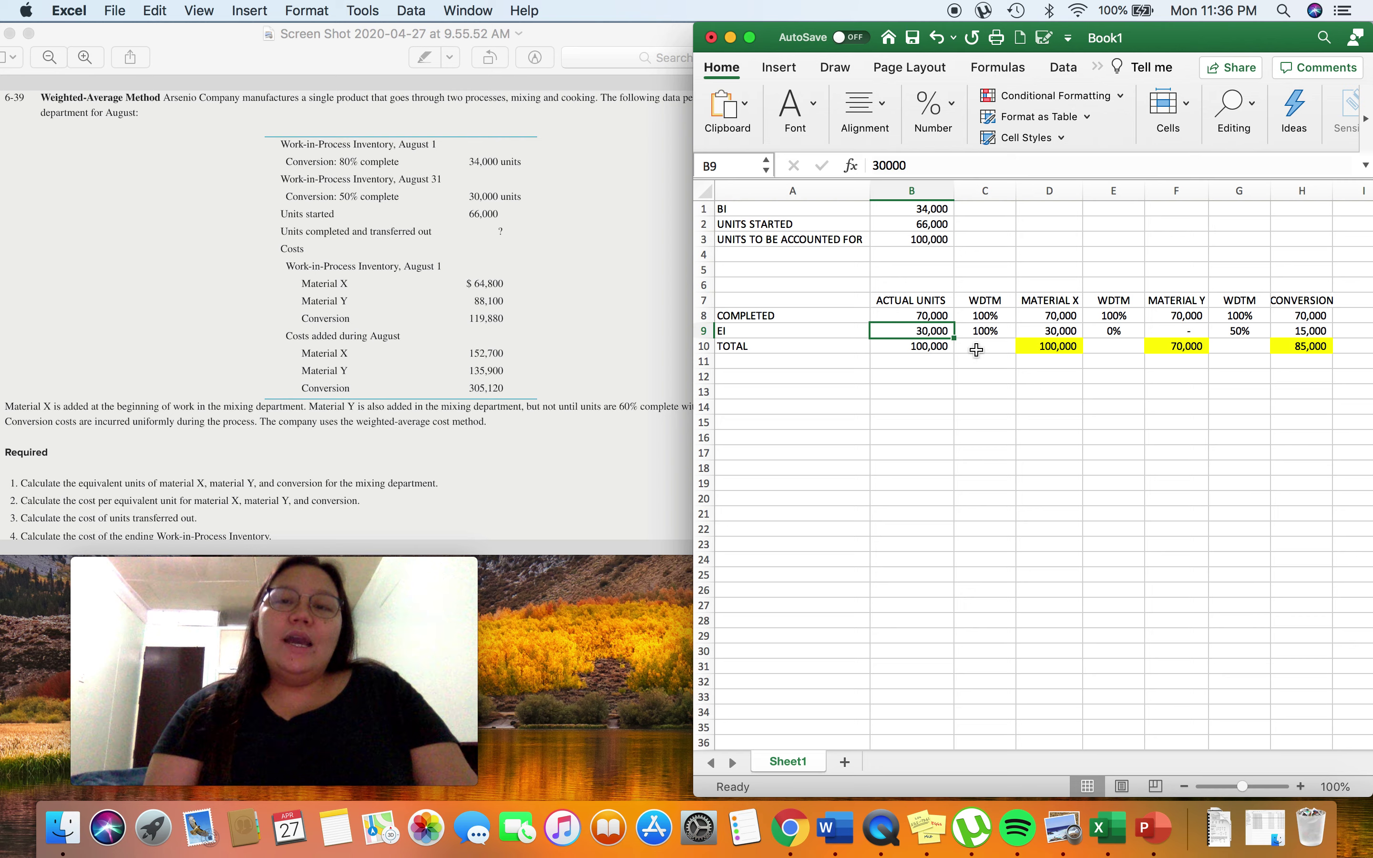
{"action": "left_click", "coordinate": [976, 333]}
{"action": "left_click", "coordinate": [1129, 334]}
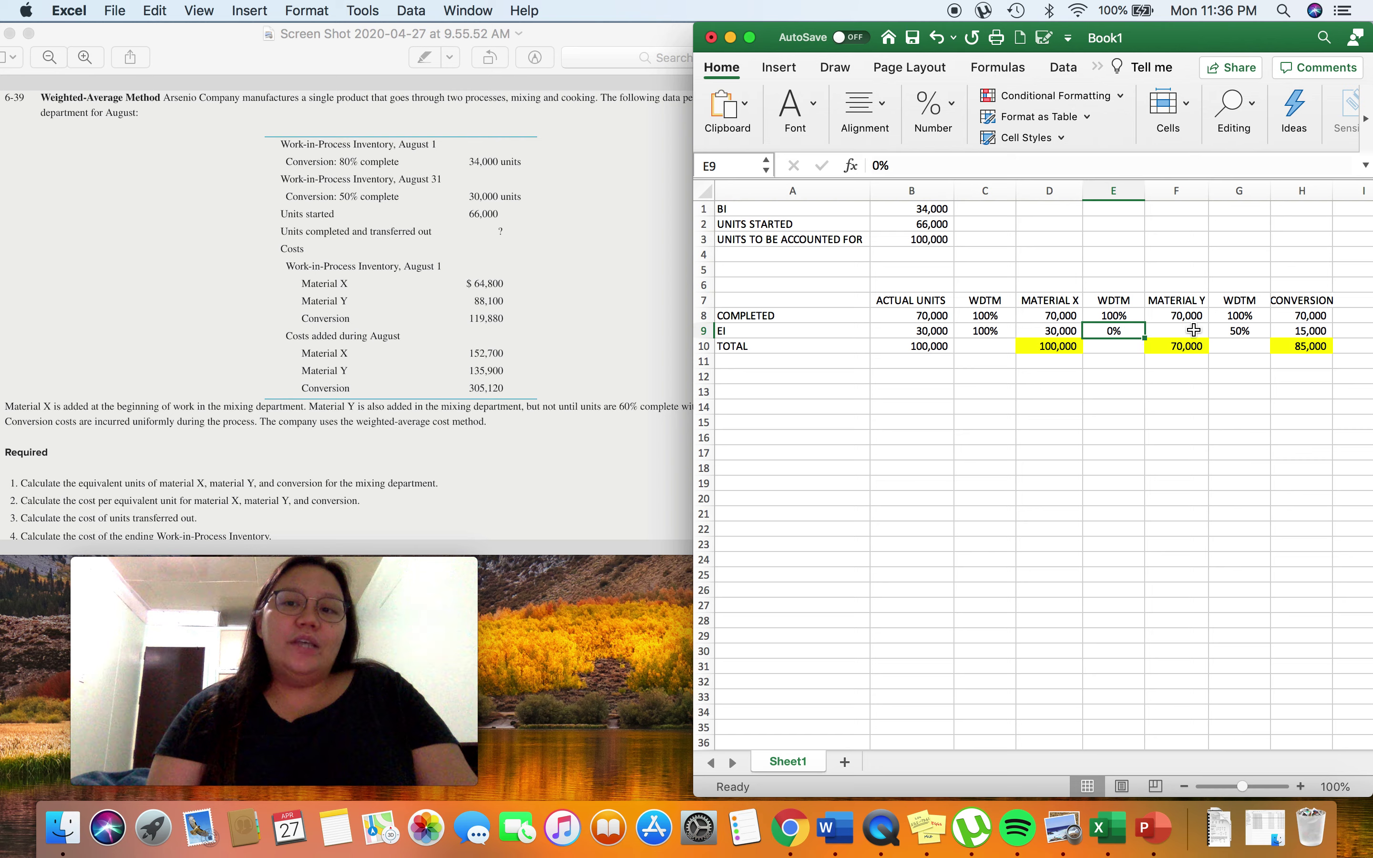
{"action": "left_click", "coordinate": [1194, 331]}
{"action": "left_click", "coordinate": [1243, 330]}
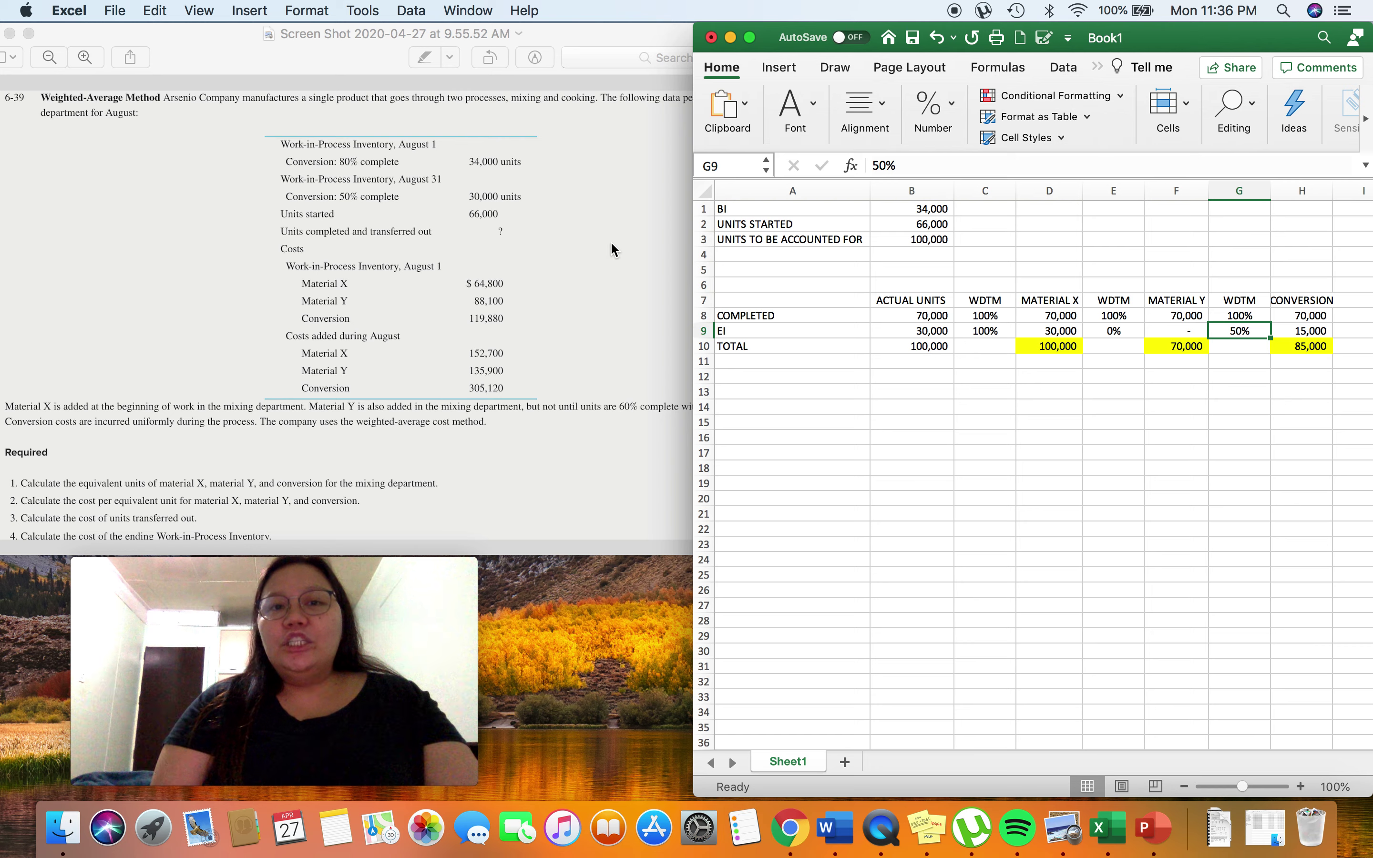
Step: Widen column H to fit the CONVERSION heading and slightly narrow column D
{"action": "left_click", "coordinate": [1311, 301]}
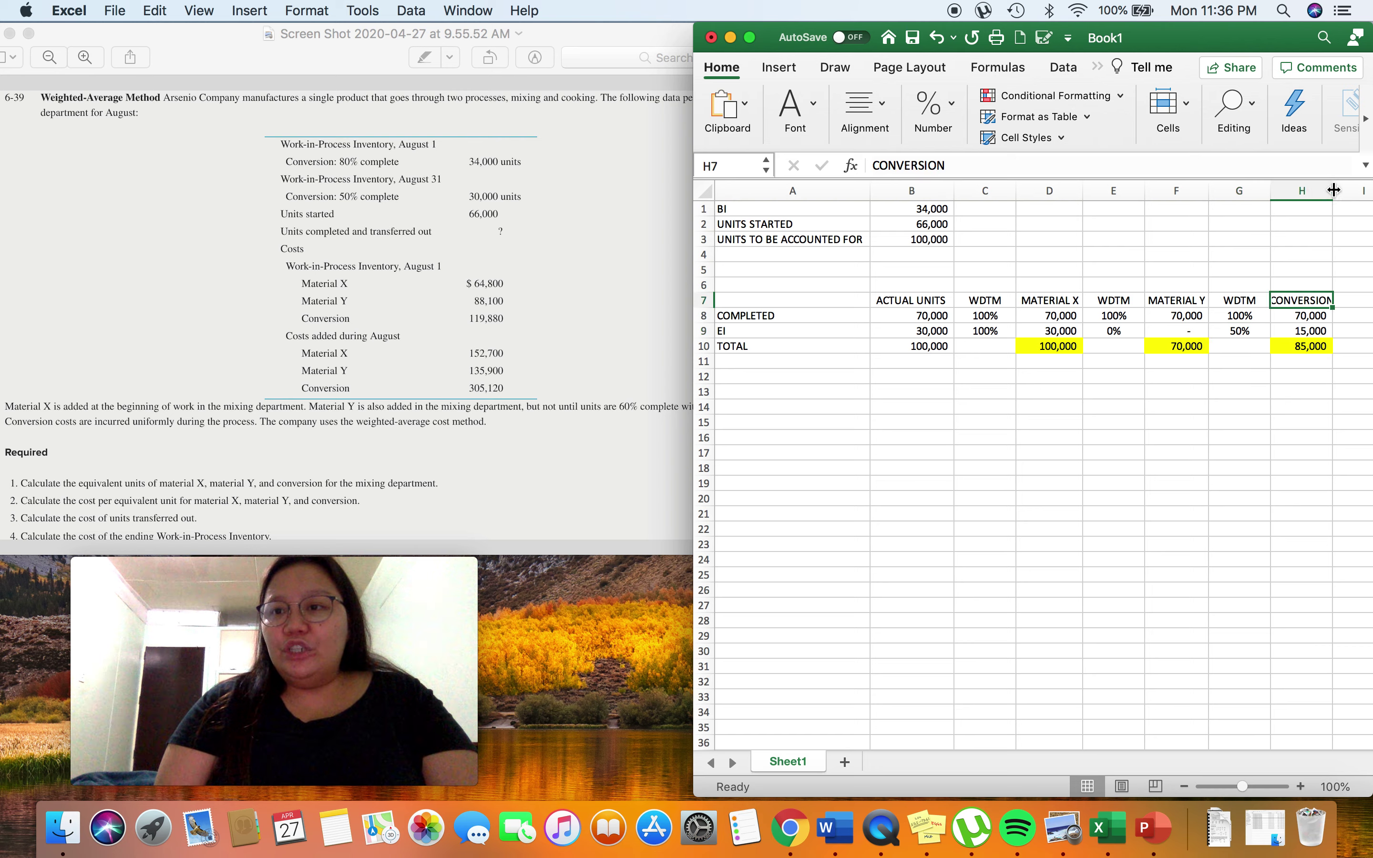
{"action": "left_click_drag", "start_coordinate": [1332, 191], "coordinate": [1341, 191]}
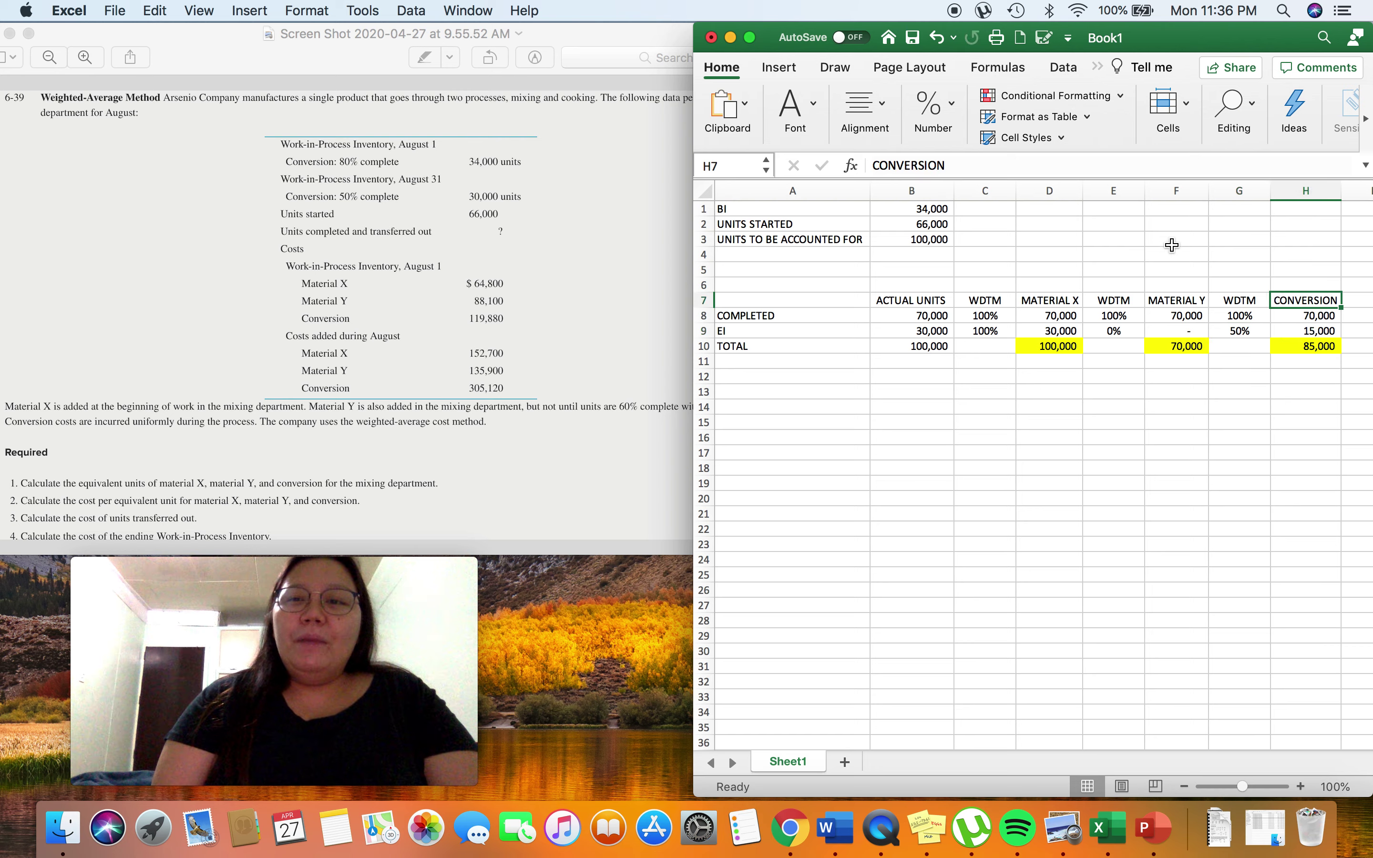
{"action": "left_click", "coordinate": [1209, 191]}
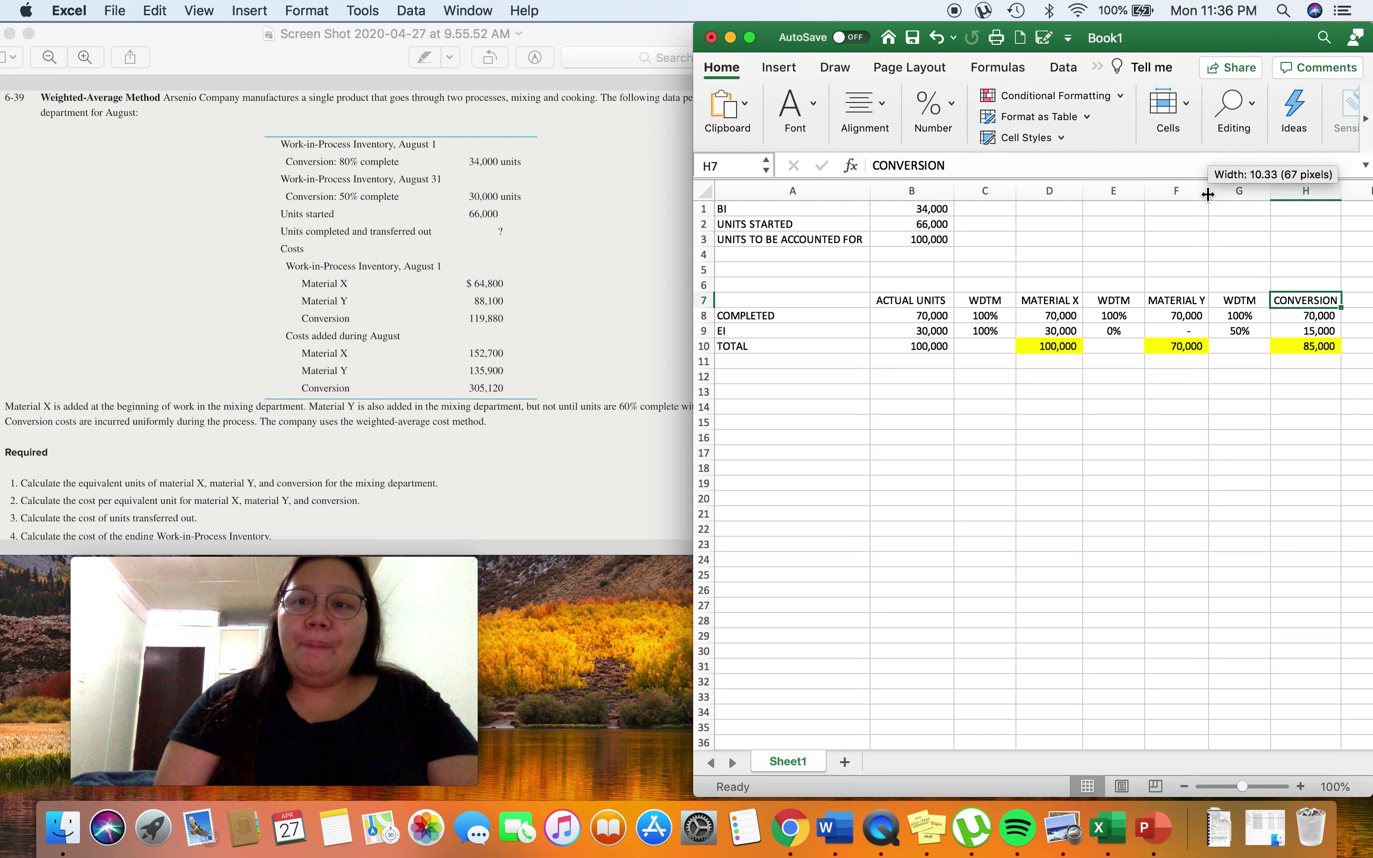
{"action": "left_click_drag", "start_coordinate": [1084, 190], "coordinate": [1083, 190]}
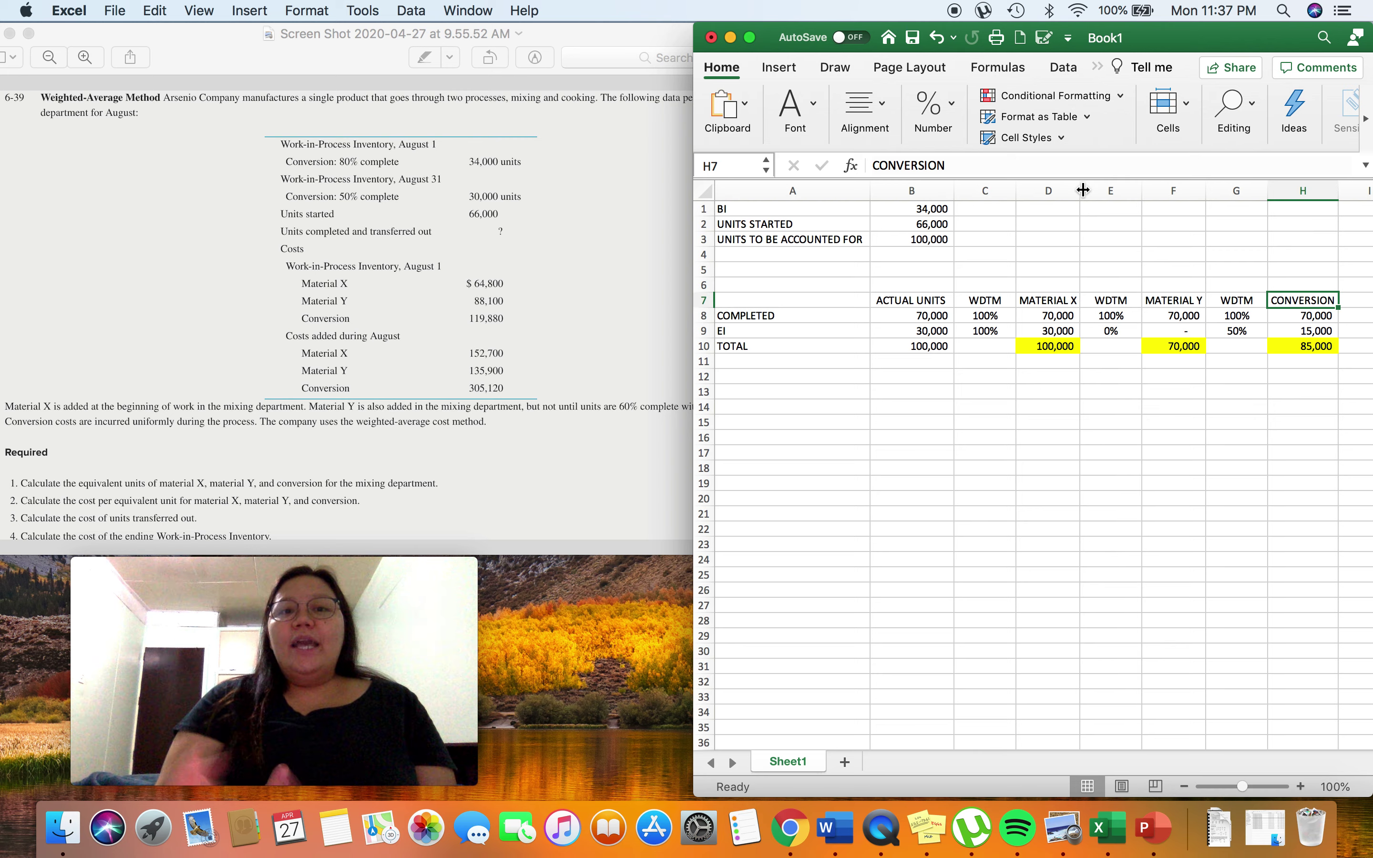
Step: Review the Material Y total, the WDTM heading, the completed units and the Material X equivalent-unit formulas in D9 and D10
{"action": "left_click", "coordinate": [1182, 343]}
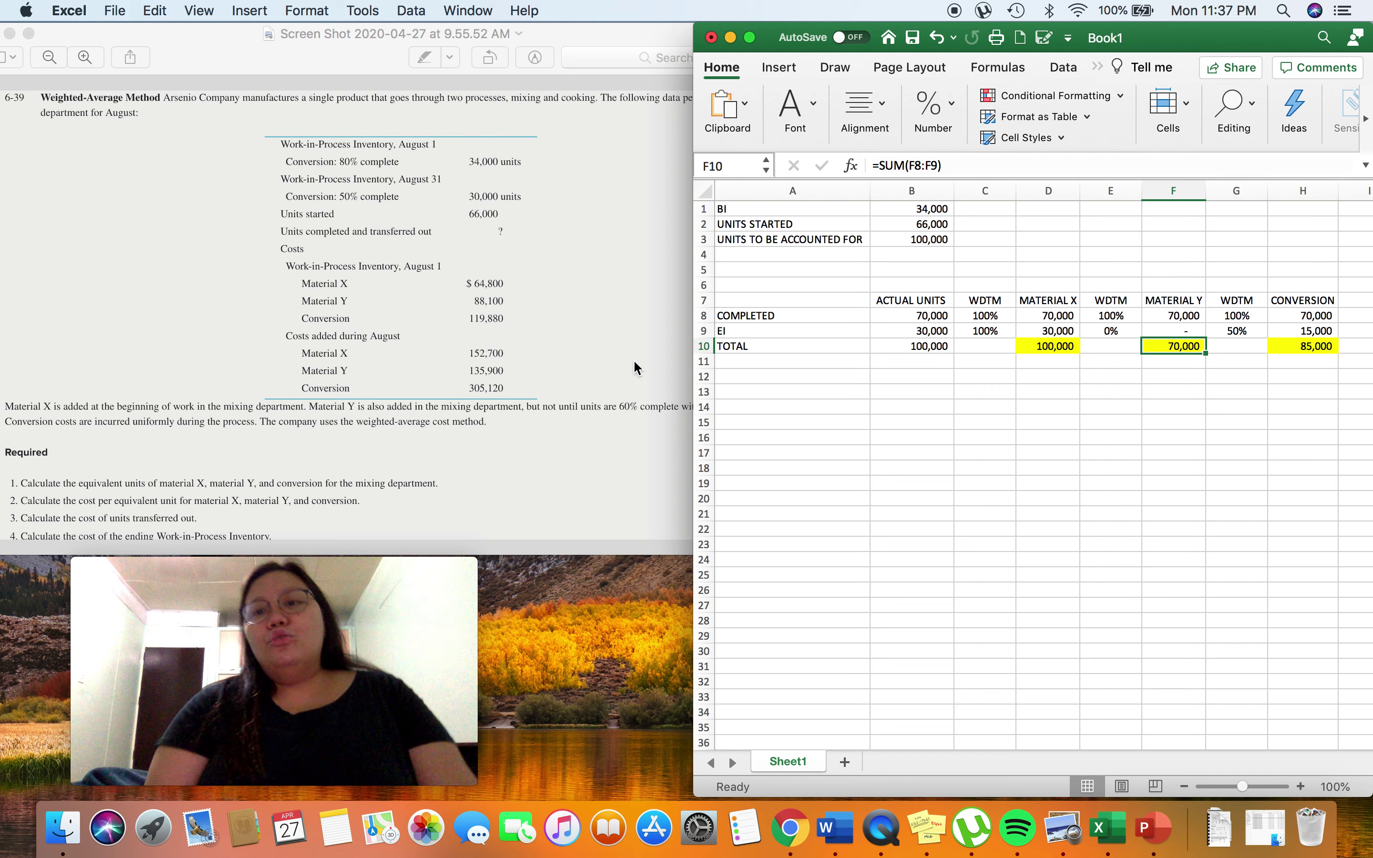
{"action": "left_click", "coordinate": [981, 314]}
{"action": "left_click", "coordinate": [984, 300]}
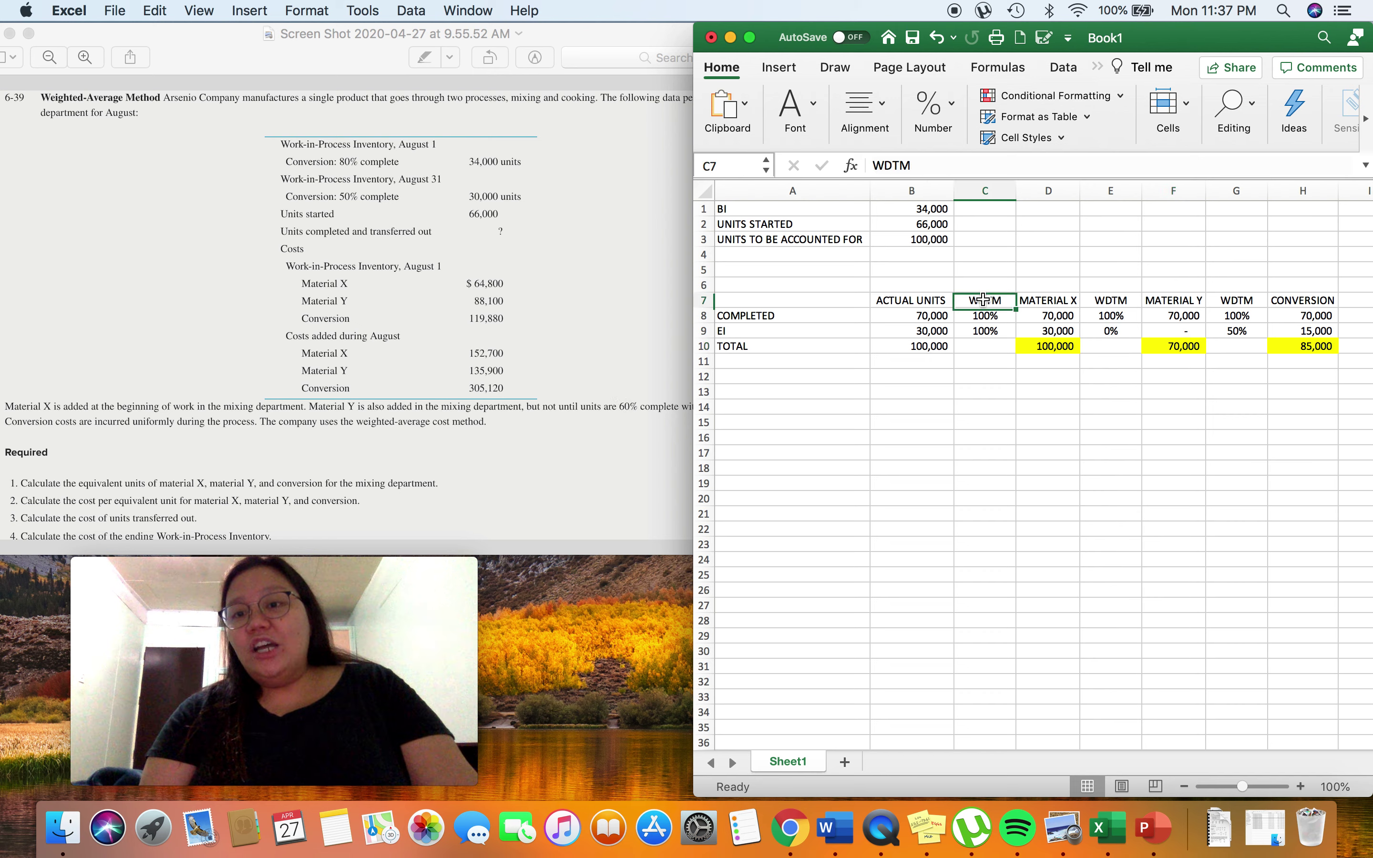
{"action": "left_click", "coordinate": [909, 316]}
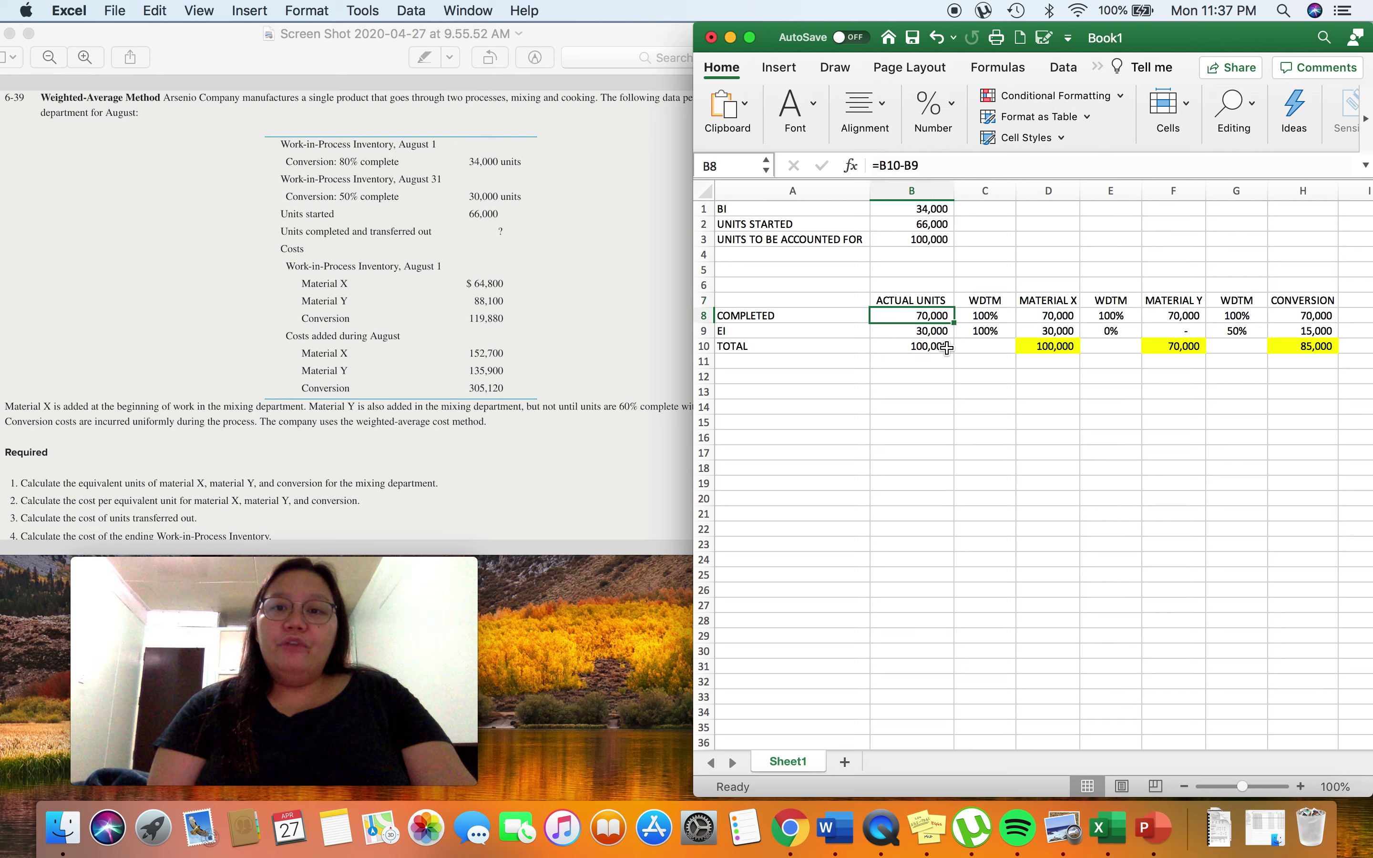
{"action": "left_click", "coordinate": [1045, 328]}
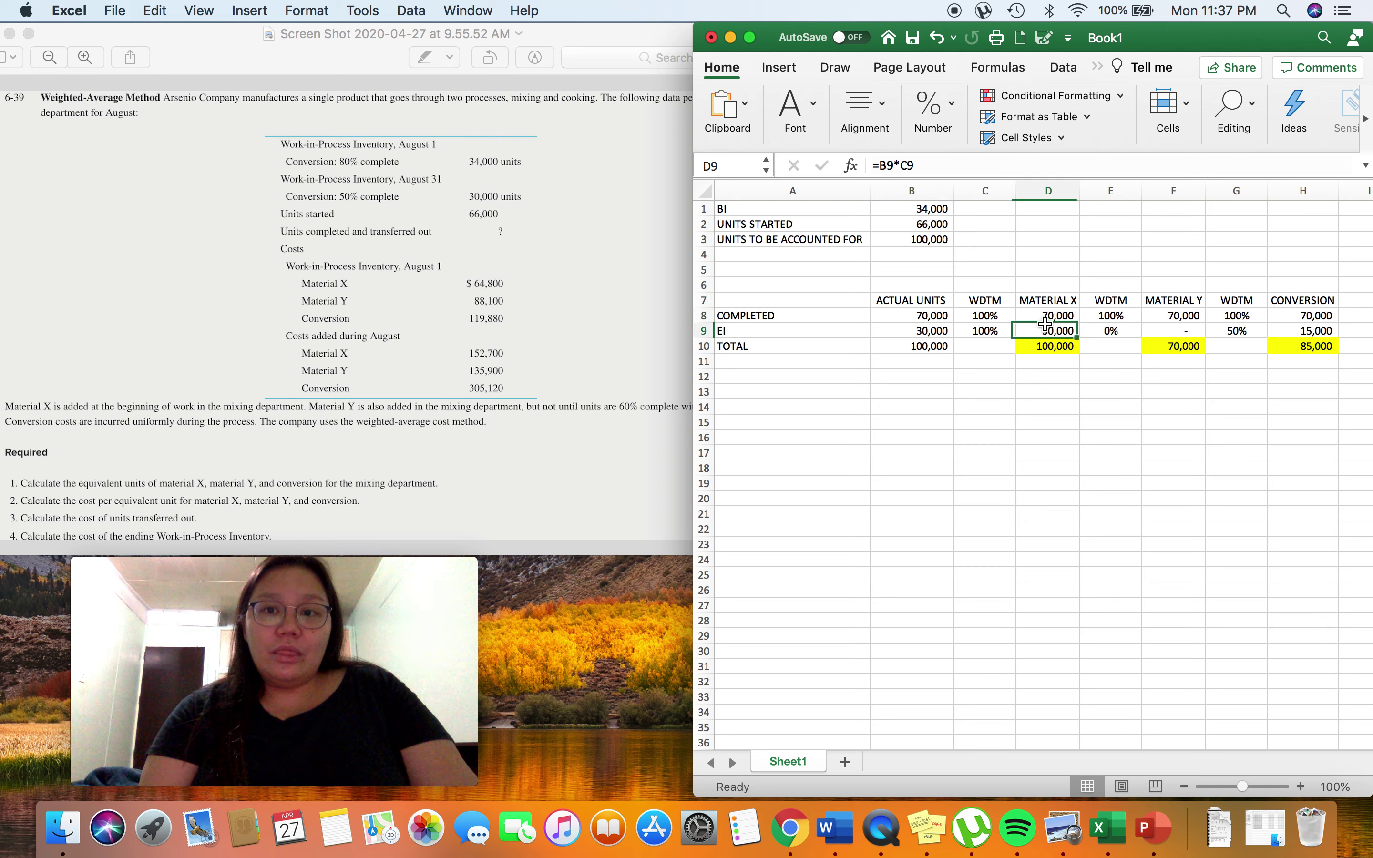
{"action": "left_click", "coordinate": [1056, 345]}
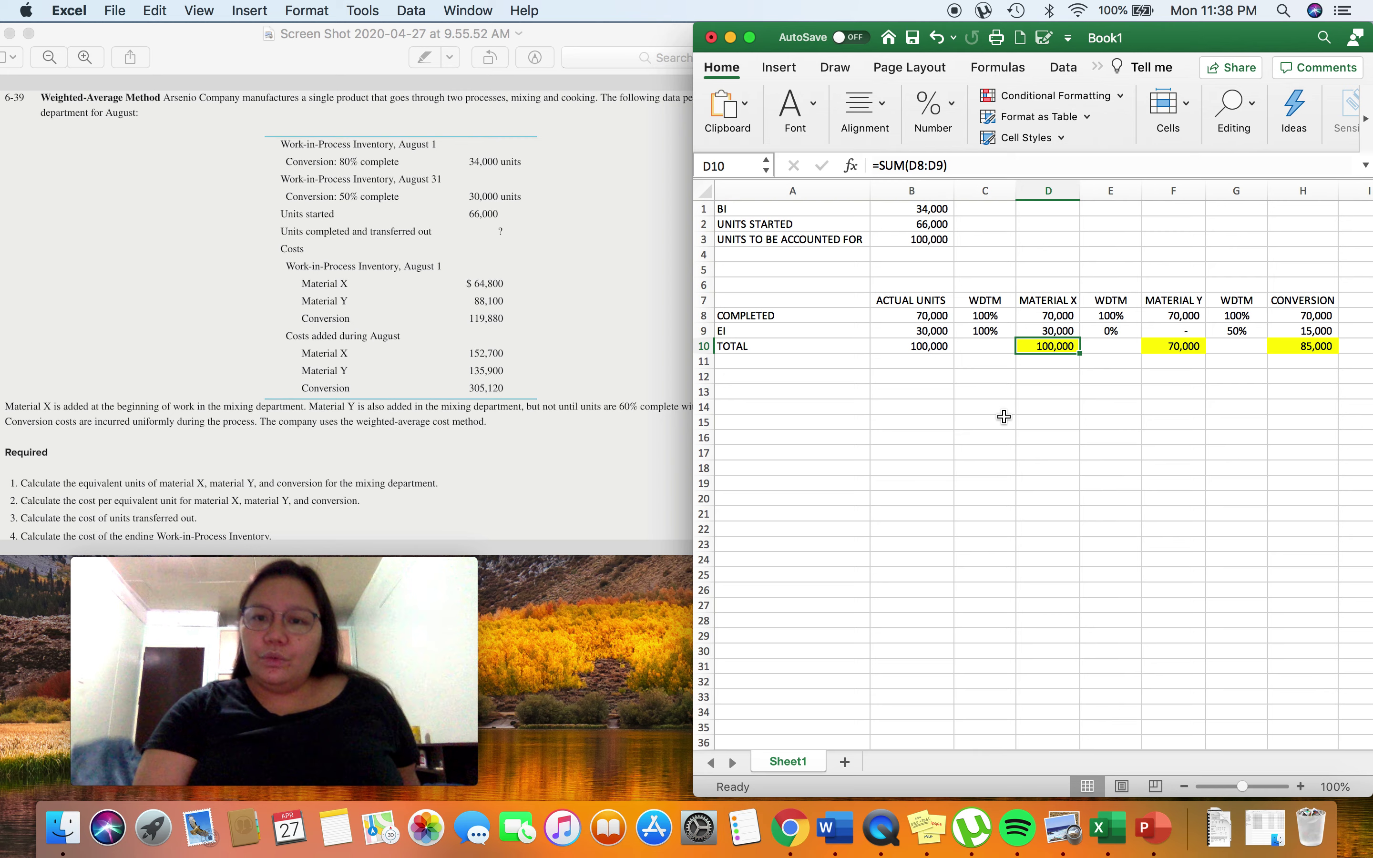
Step: Start a cost table below the equivalent units with the heading MATERIAL X in B13
{"action": "left_click", "coordinate": [920, 399]}
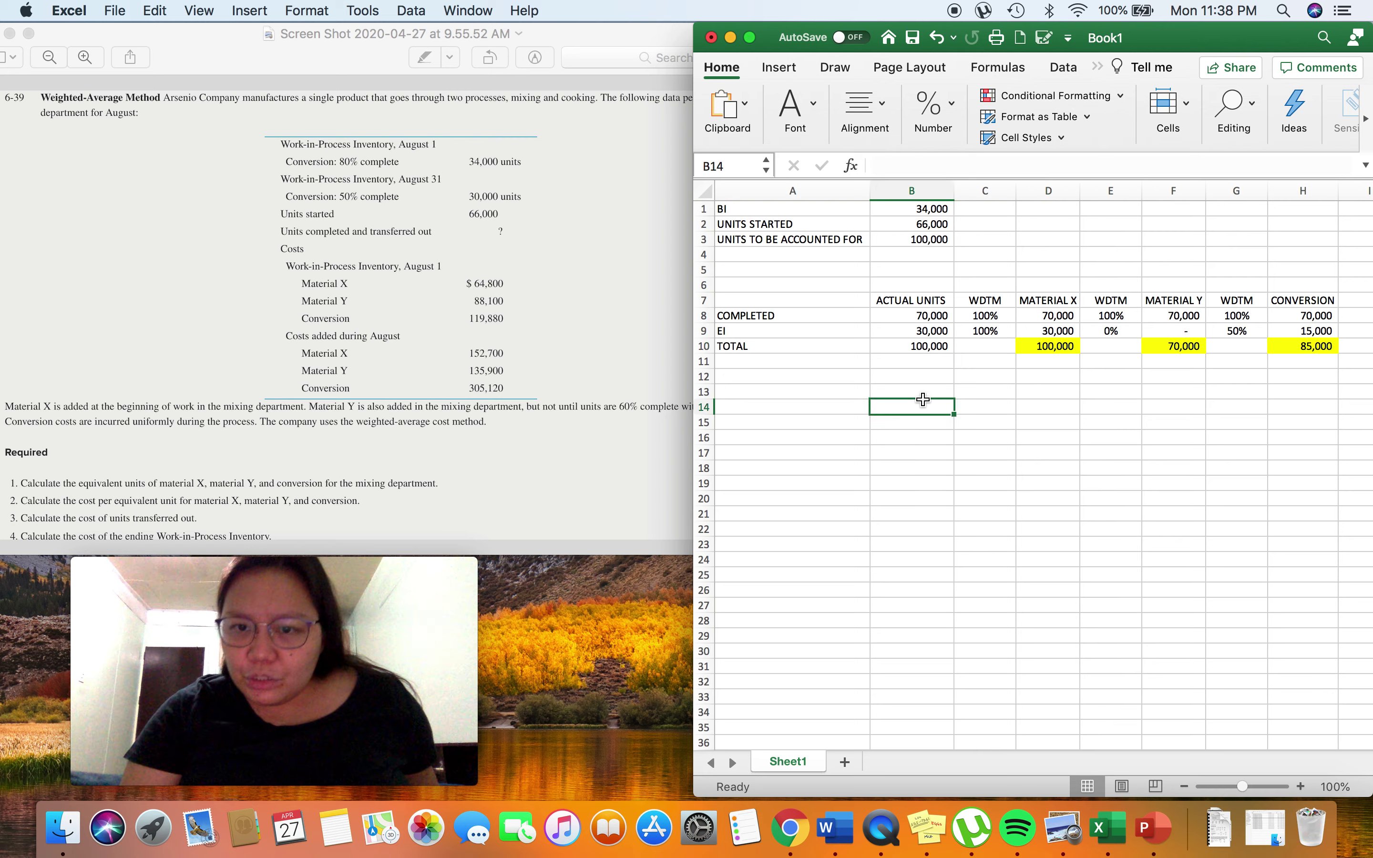
{"action": "key", "text": "Up"}
{"action": "key", "text": "Left"}
{"action": "key", "text": "Right"}
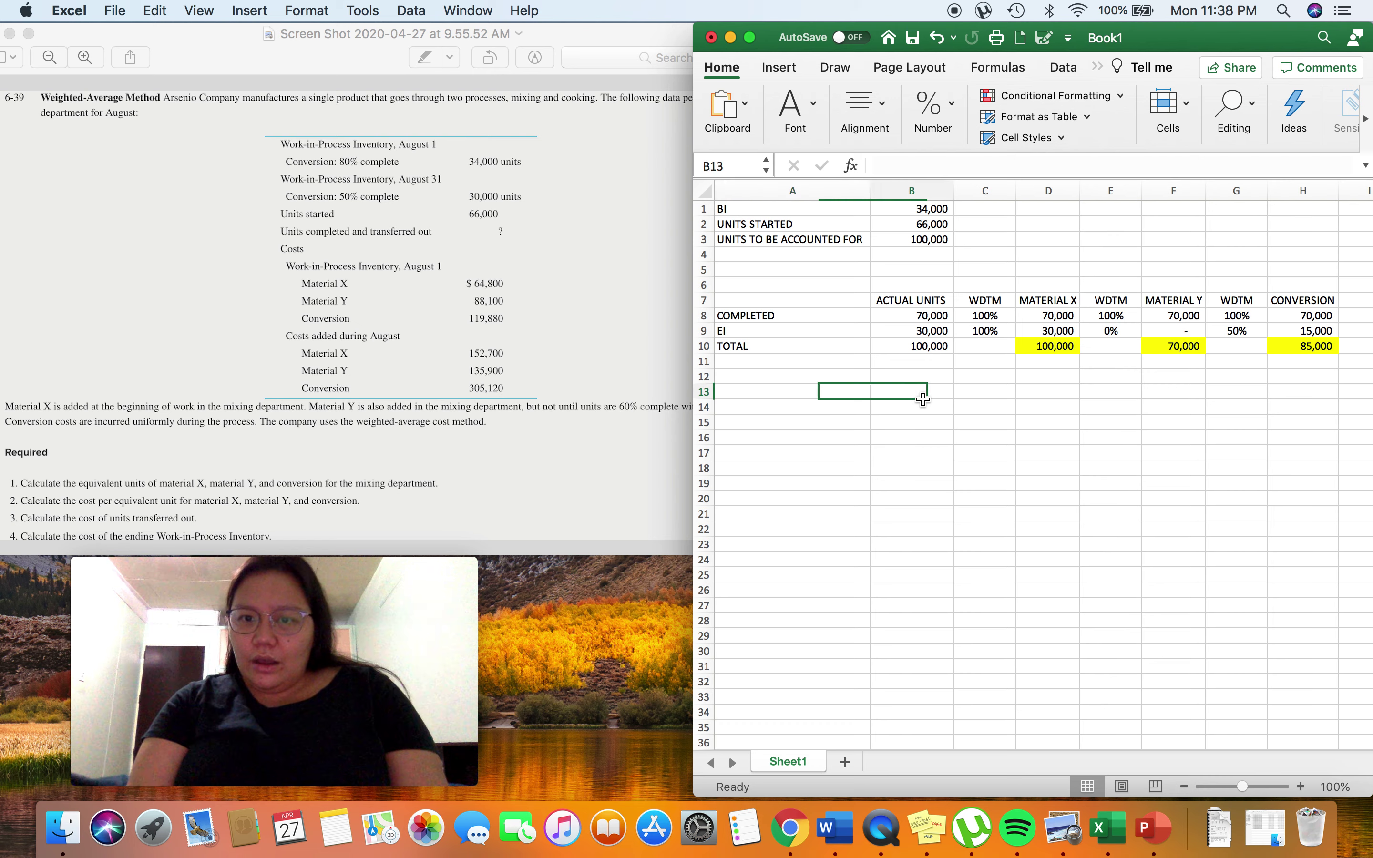
{"action": "type", "text": "MATTE"}
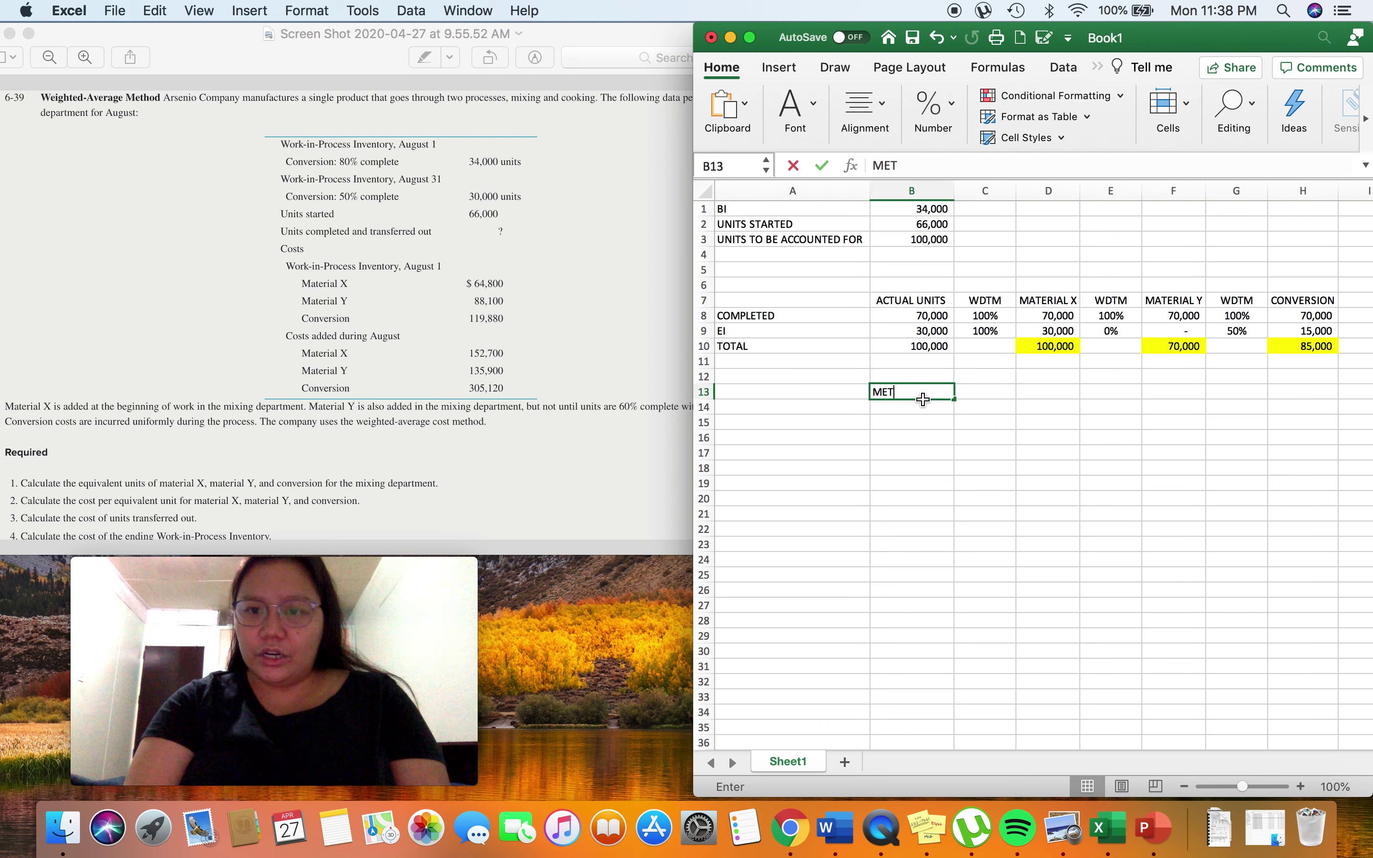
{"action": "key", "text": "BackSpace"}
{"action": "key", "text": "BackSpace"}
{"action": "key", "text": "BackSpace"}
{"action": "key", "text": "BackSpace"}
{"action": "type", "text": "ATERIALS"}
{"action": "key", "text": "BackSpace"}
{"action": "type", "text": "XX"}
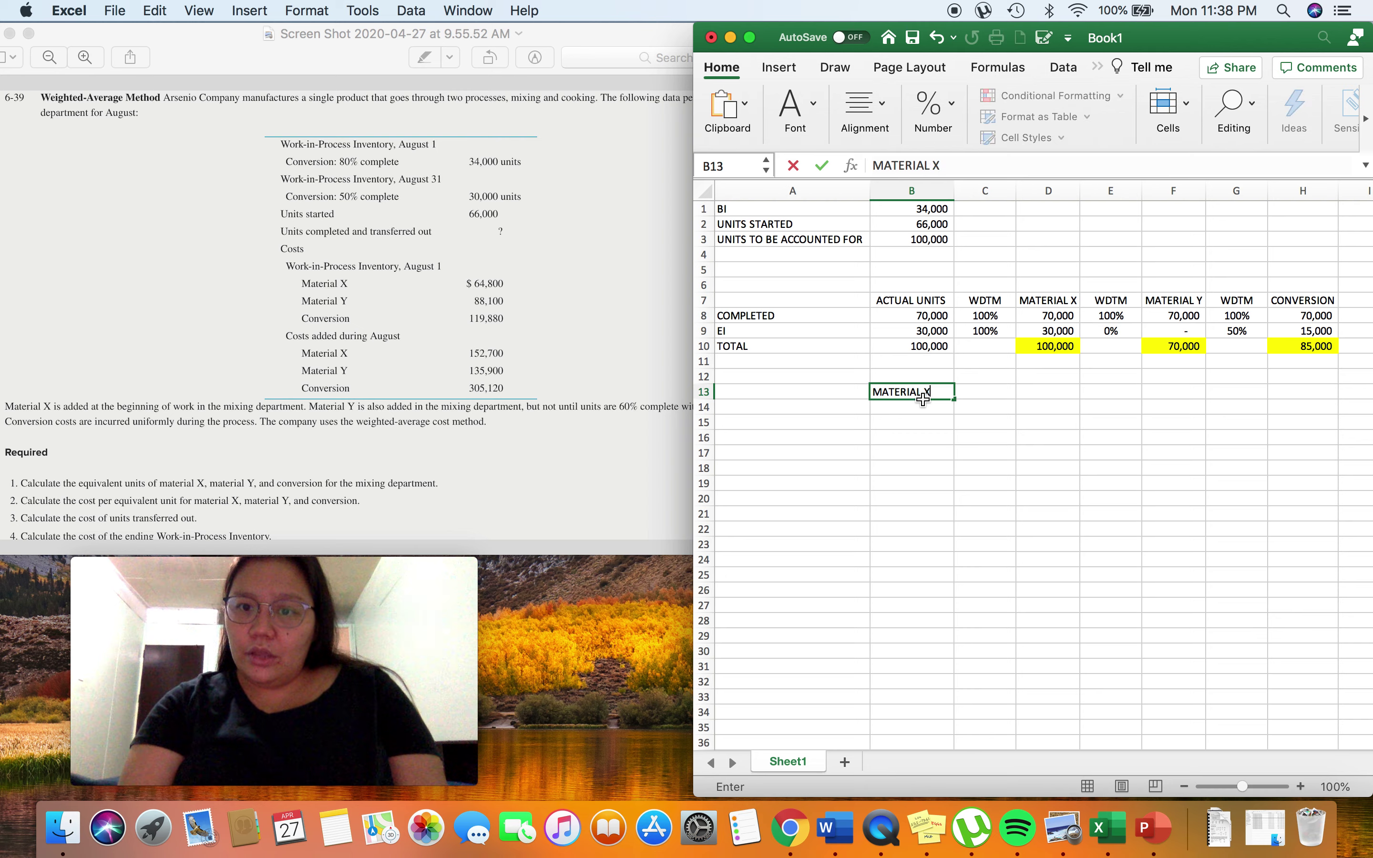
{"action": "key", "text": "BackSpace"}
{"action": "key", "text": "Tab"}
Step: Add the headings MATERIAL Y in C13 and CONVERSION in D13, and widen the columns to fit them
{"action": "type", "text": "MAT"}
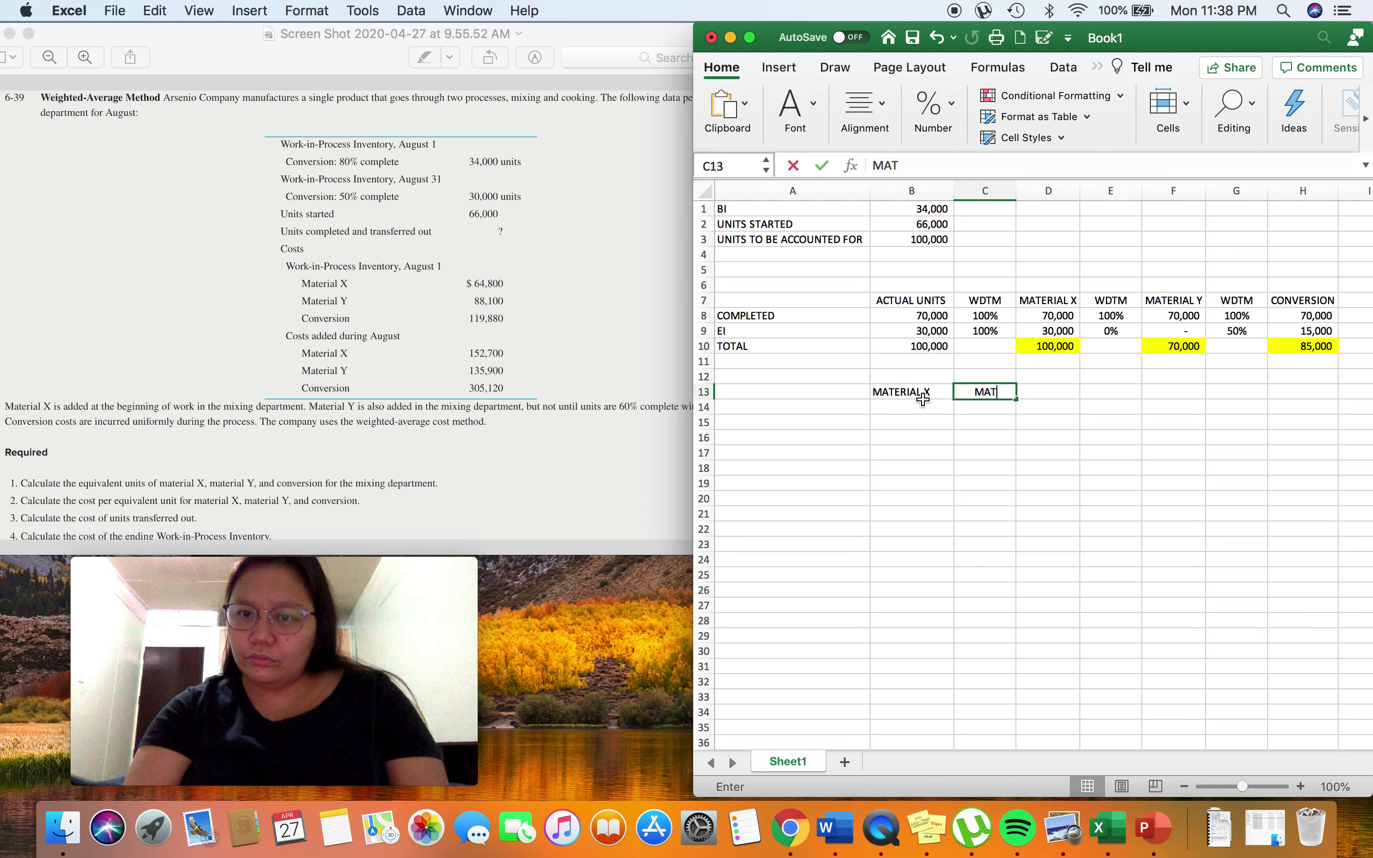
{"action": "type", "text": "ERIAL Y"}
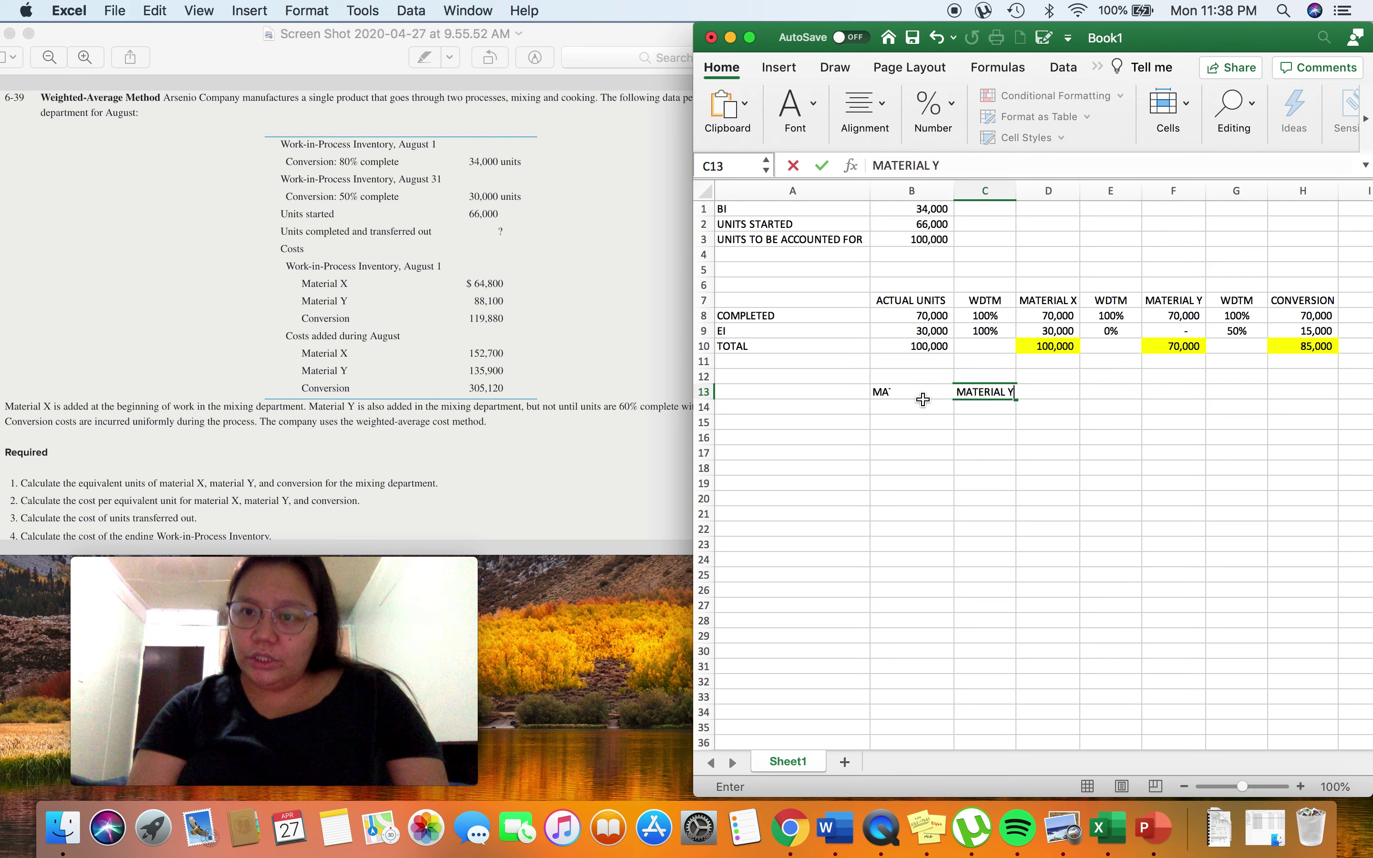
{"action": "key", "text": "Tab"}
{"action": "type", "text": "CONVERSION"}
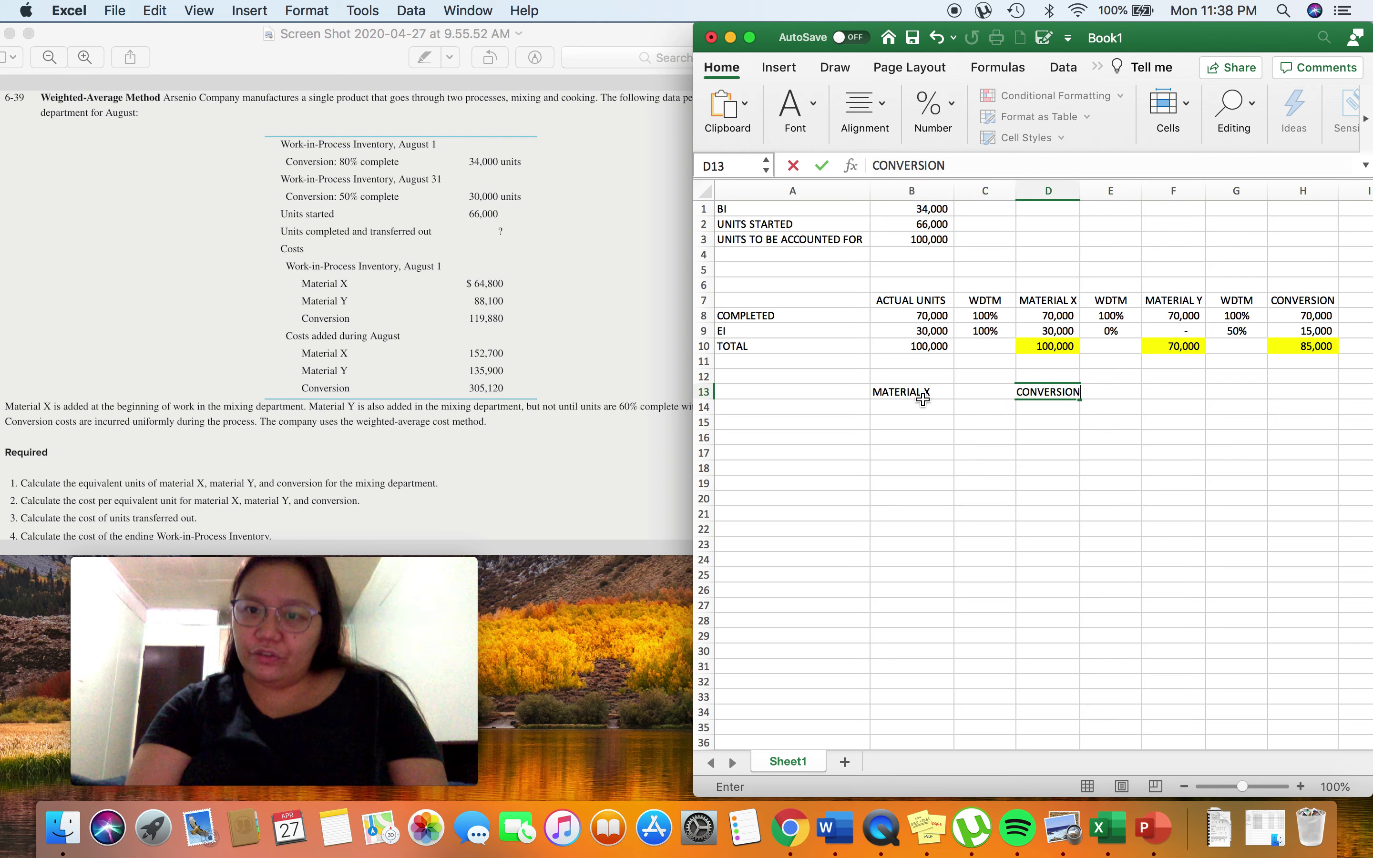
{"action": "key", "text": "Return"}
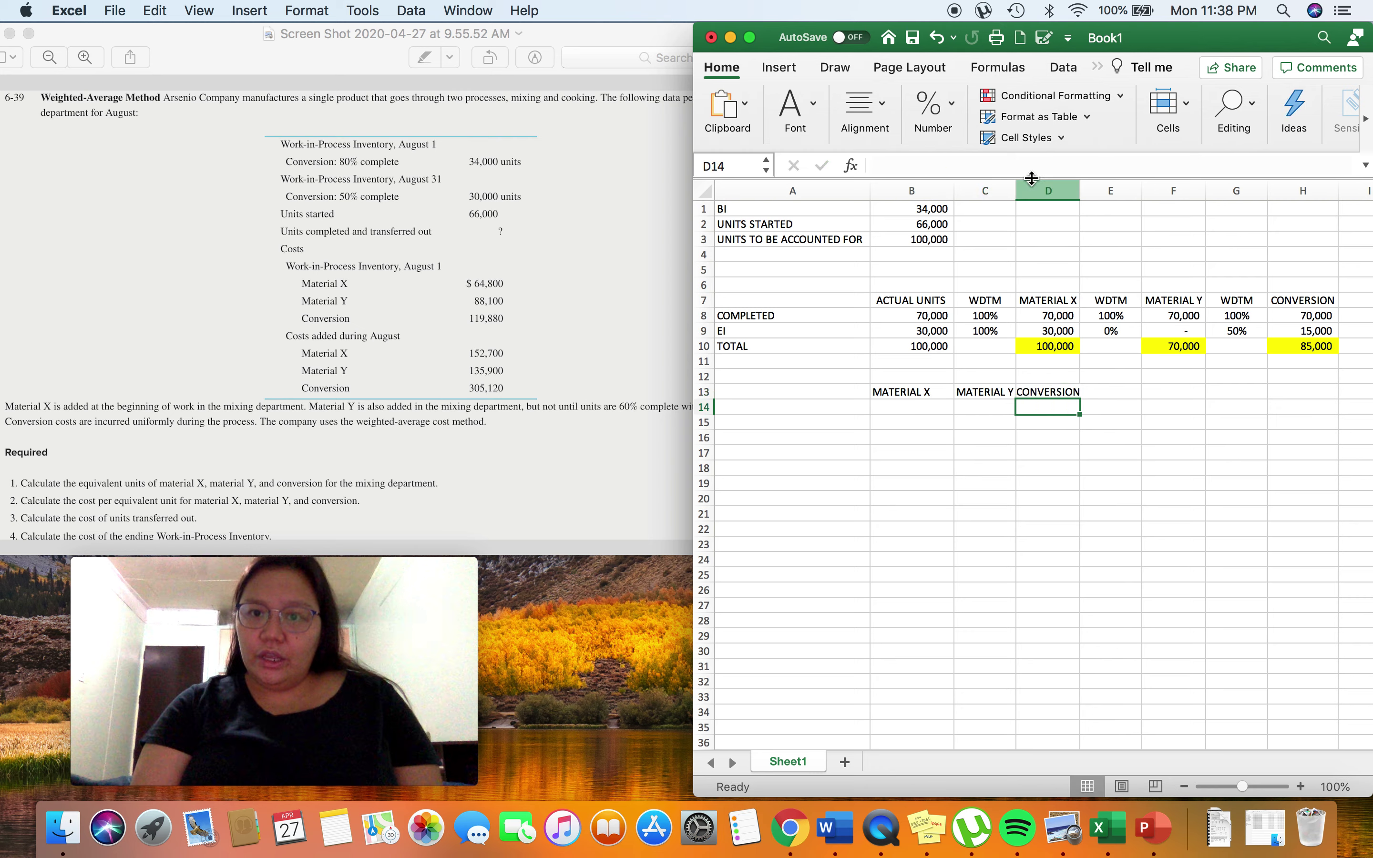
{"action": "left_click_drag", "start_coordinate": [1015, 193], "coordinate": [1083, 196]}
Step: Label the cost table rows COST OF BI, COST THIS MONTH and TOTAL in A14 to A16
{"action": "left_click", "coordinate": [797, 403]}
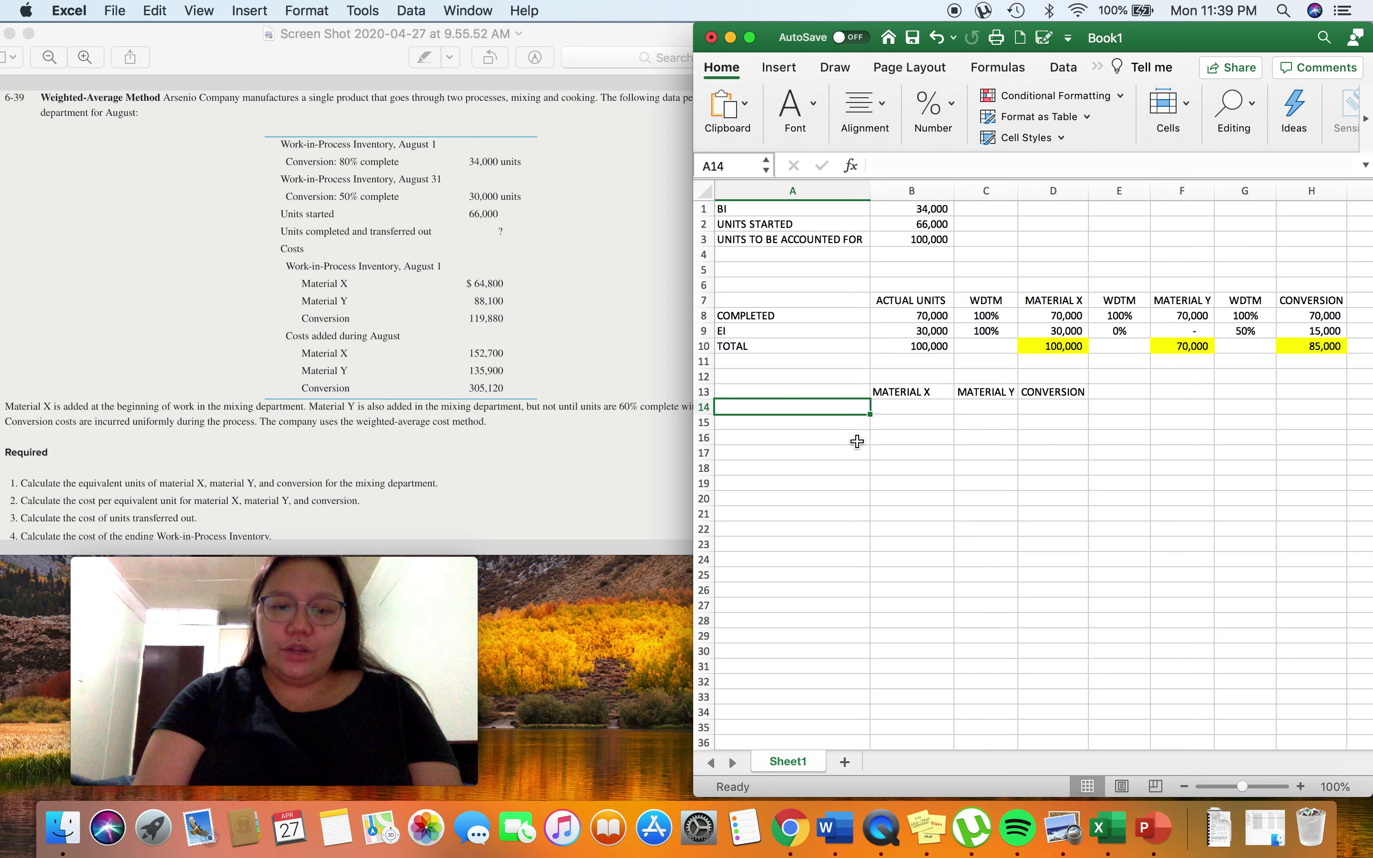
{"action": "type", "text": "COST"}
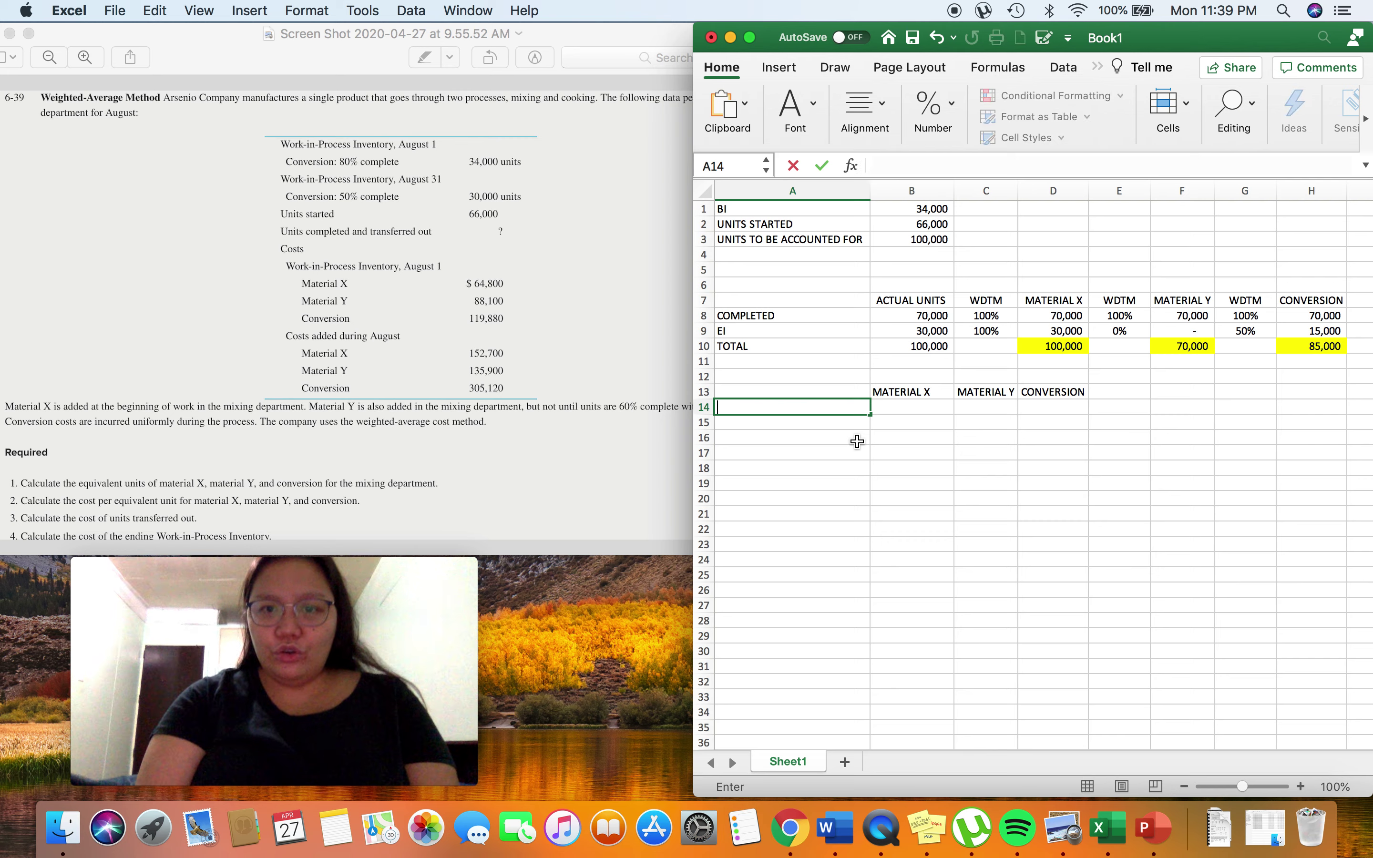
{"action": "key", "text": "BackSpace"}
{"action": "type", "text": "OF BI"}
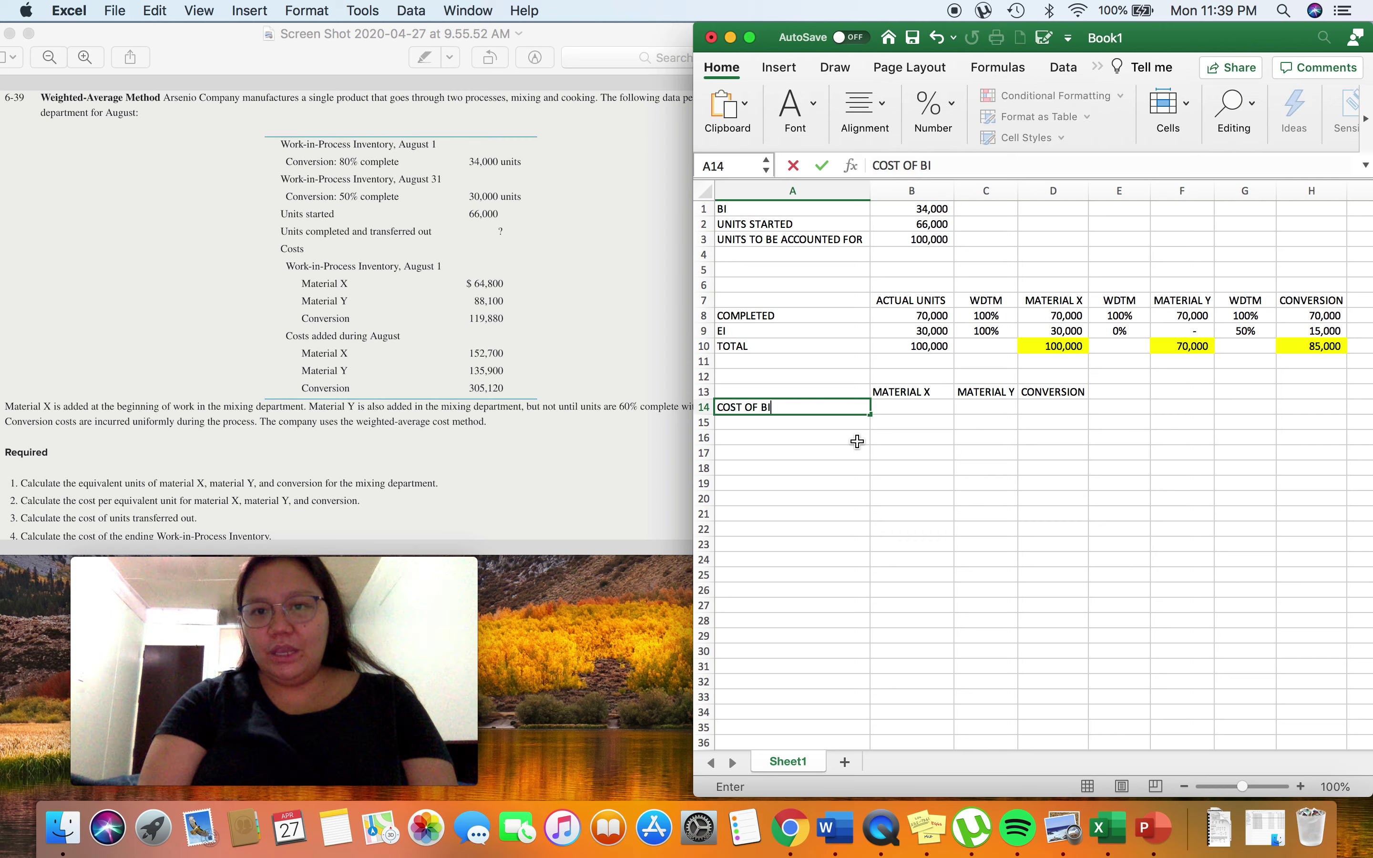
{"action": "key", "text": "Return"}
{"action": "type", "text": "COST THIS MONTH"}
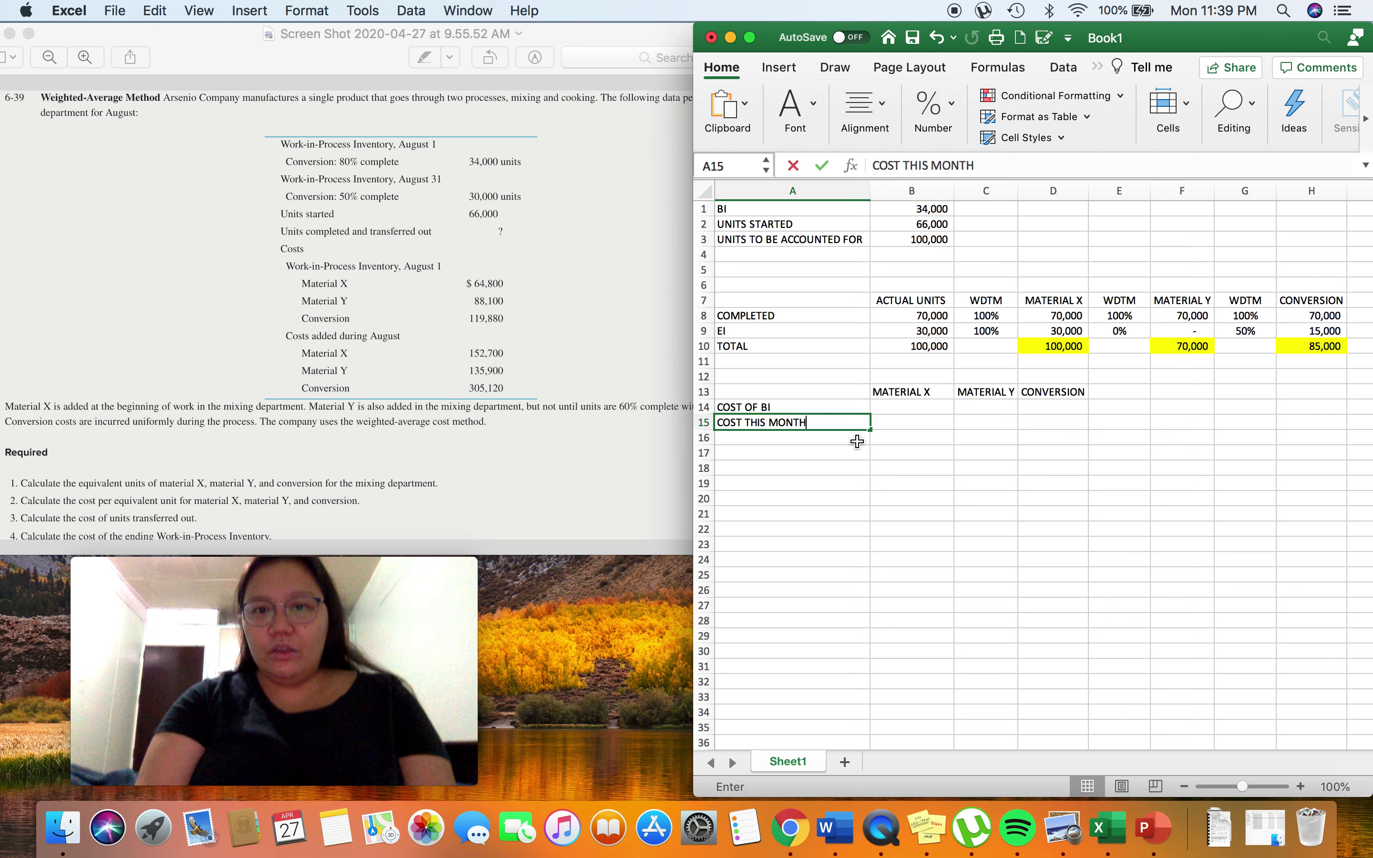
{"action": "key", "text": "Up"}
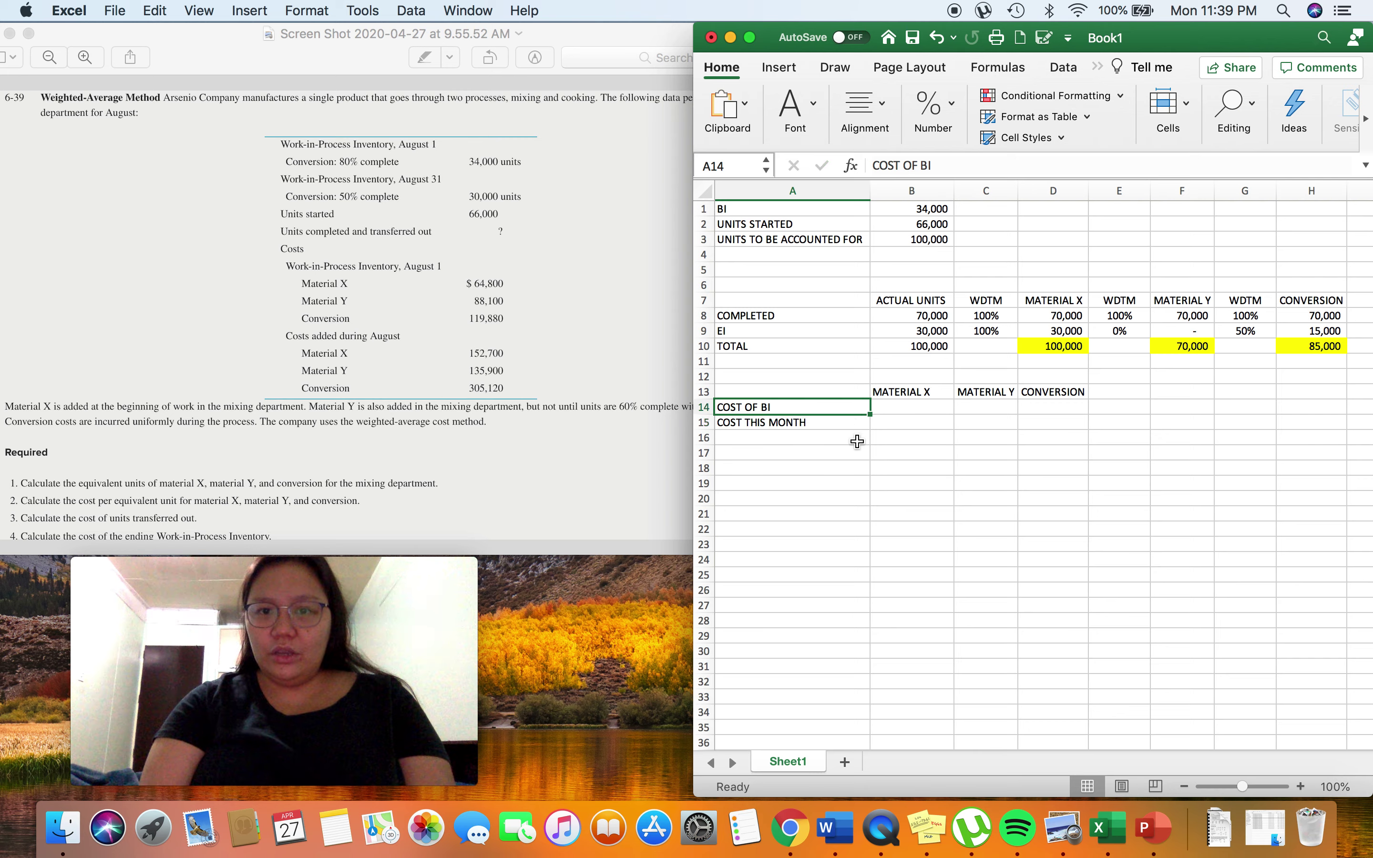
{"action": "key", "text": "Down"}
{"action": "key", "text": "Down"}
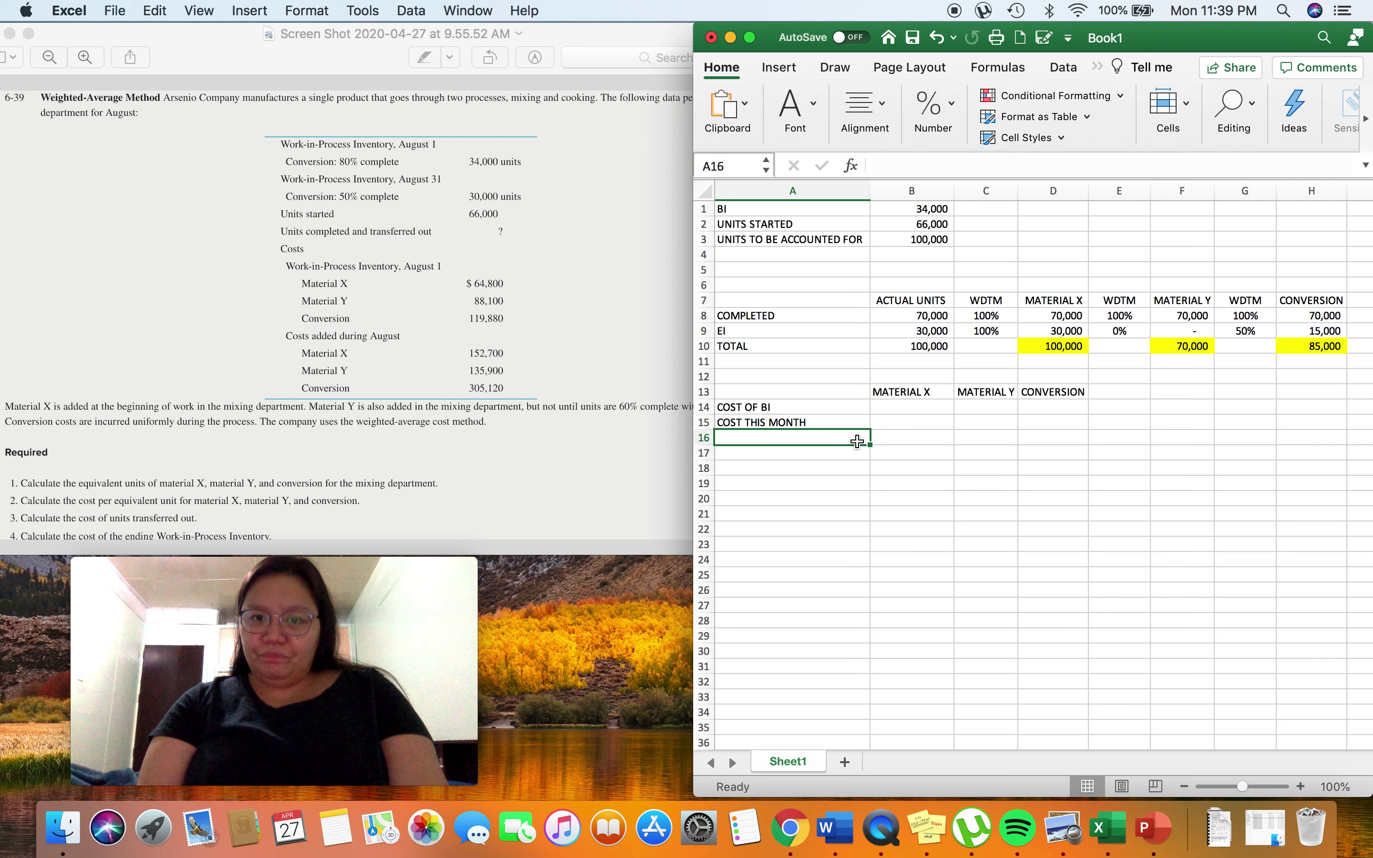
{"action": "type", "text": "TOTAL"}
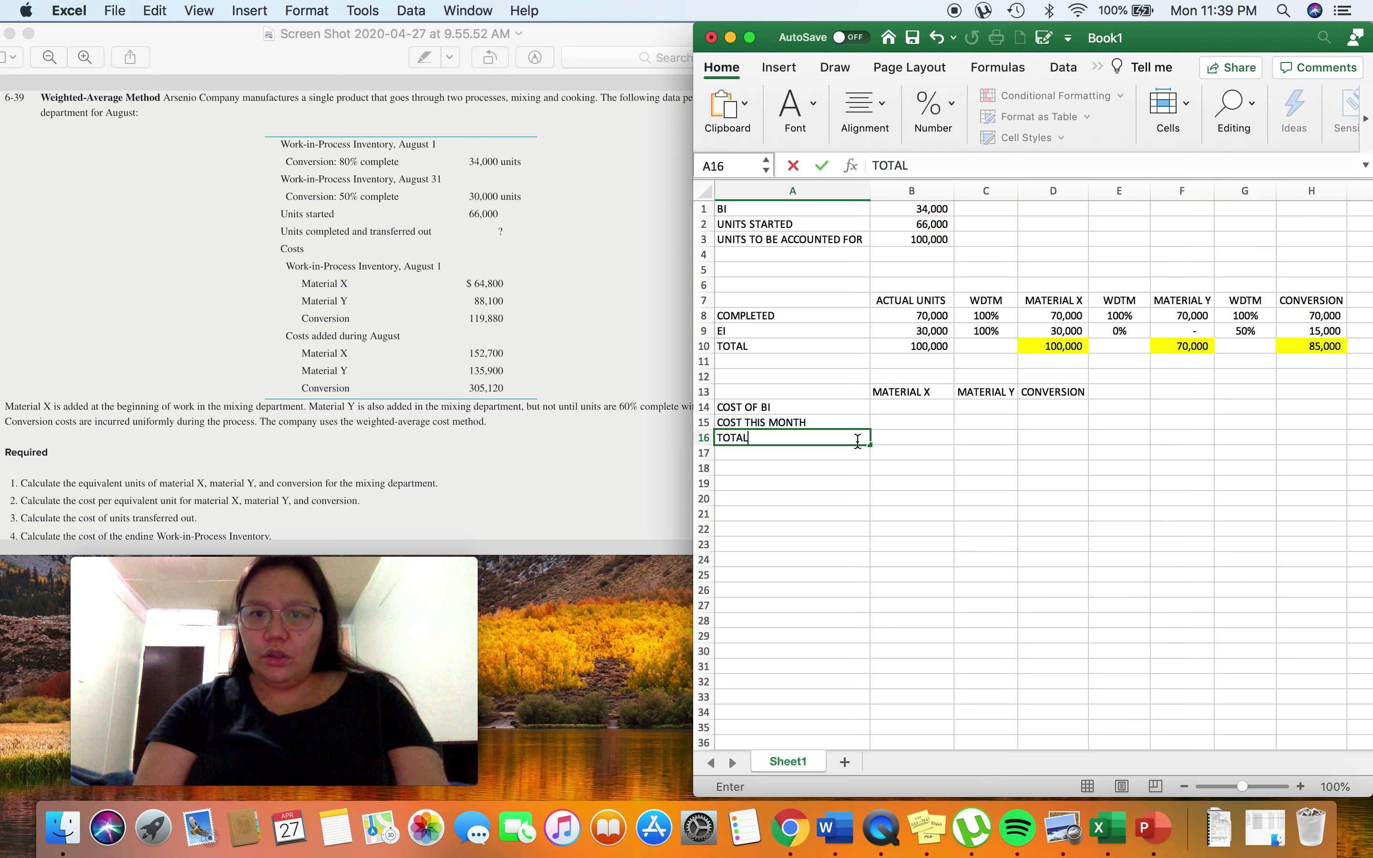
{"action": "key", "text": "Right"}
Step: Enter the beginning inventory costs in B14 to D14: 64800 for Material X, 88100 for Material Y and 119880 for conversion
{"action": "key", "text": "Right"}
{"action": "key", "text": "Up"}
{"action": "key", "text": "Left"}
{"action": "key", "text": "Up"}
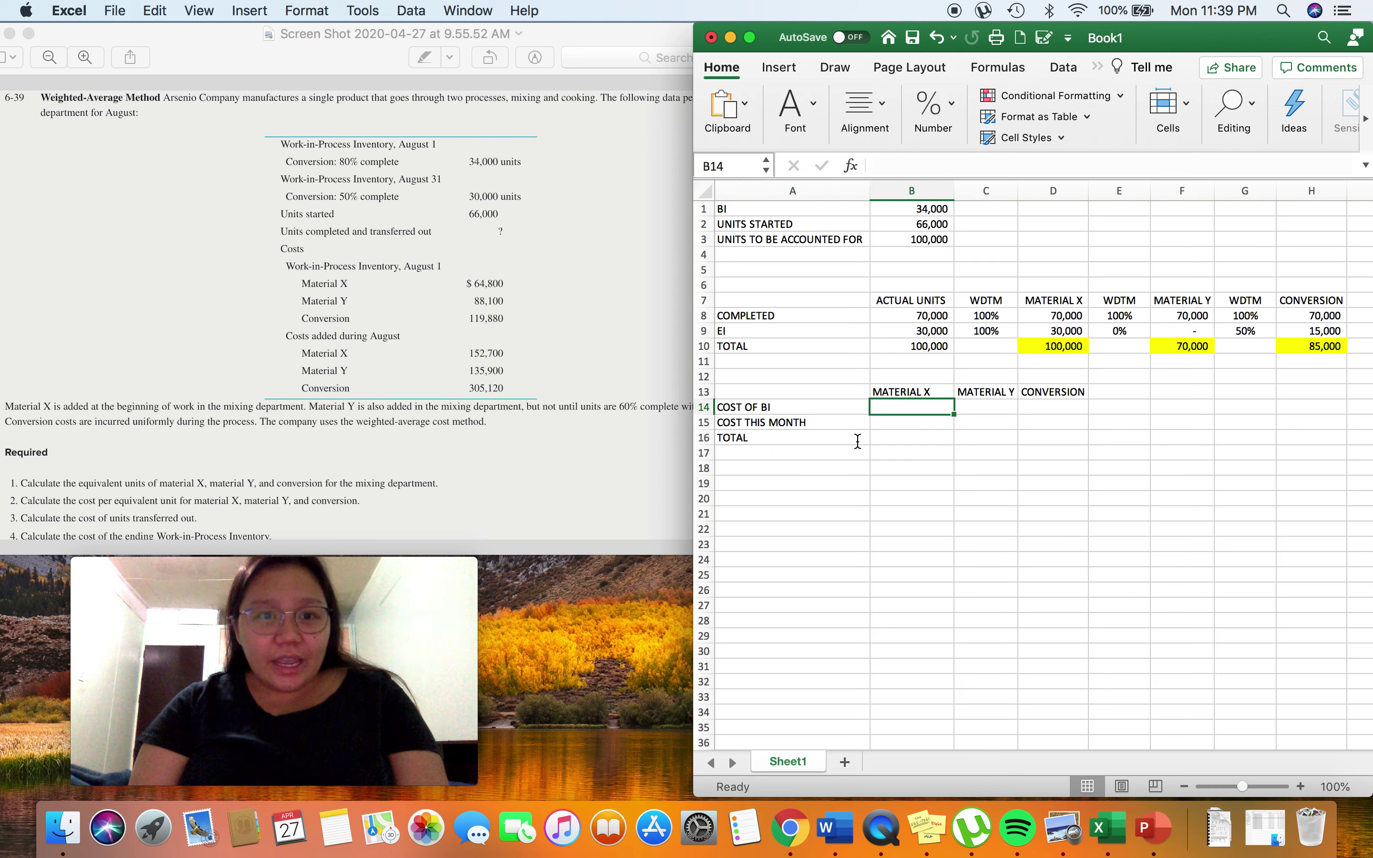
{"action": "type", "text": "640"}
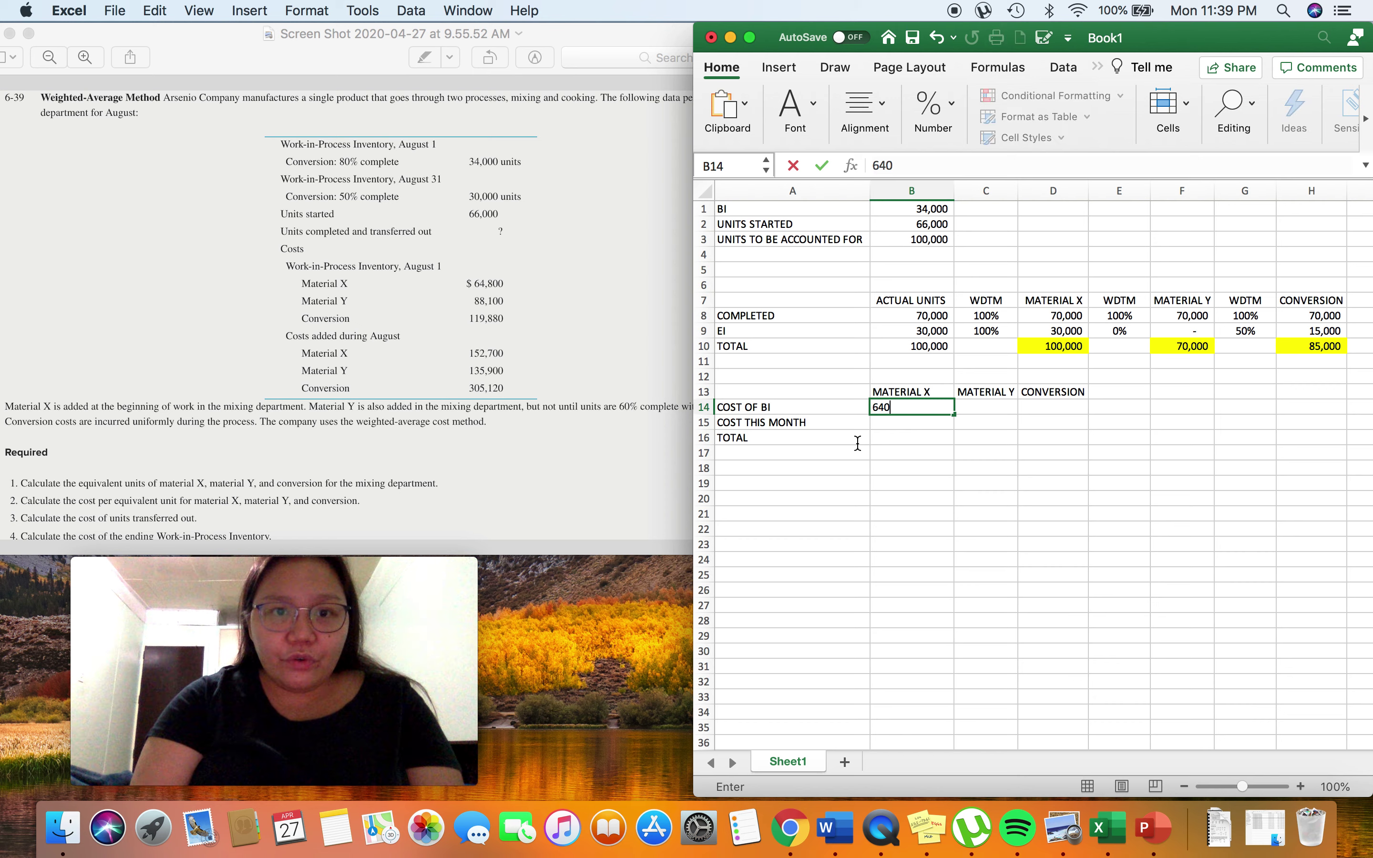
{"action": "key", "text": "BackSpace"}
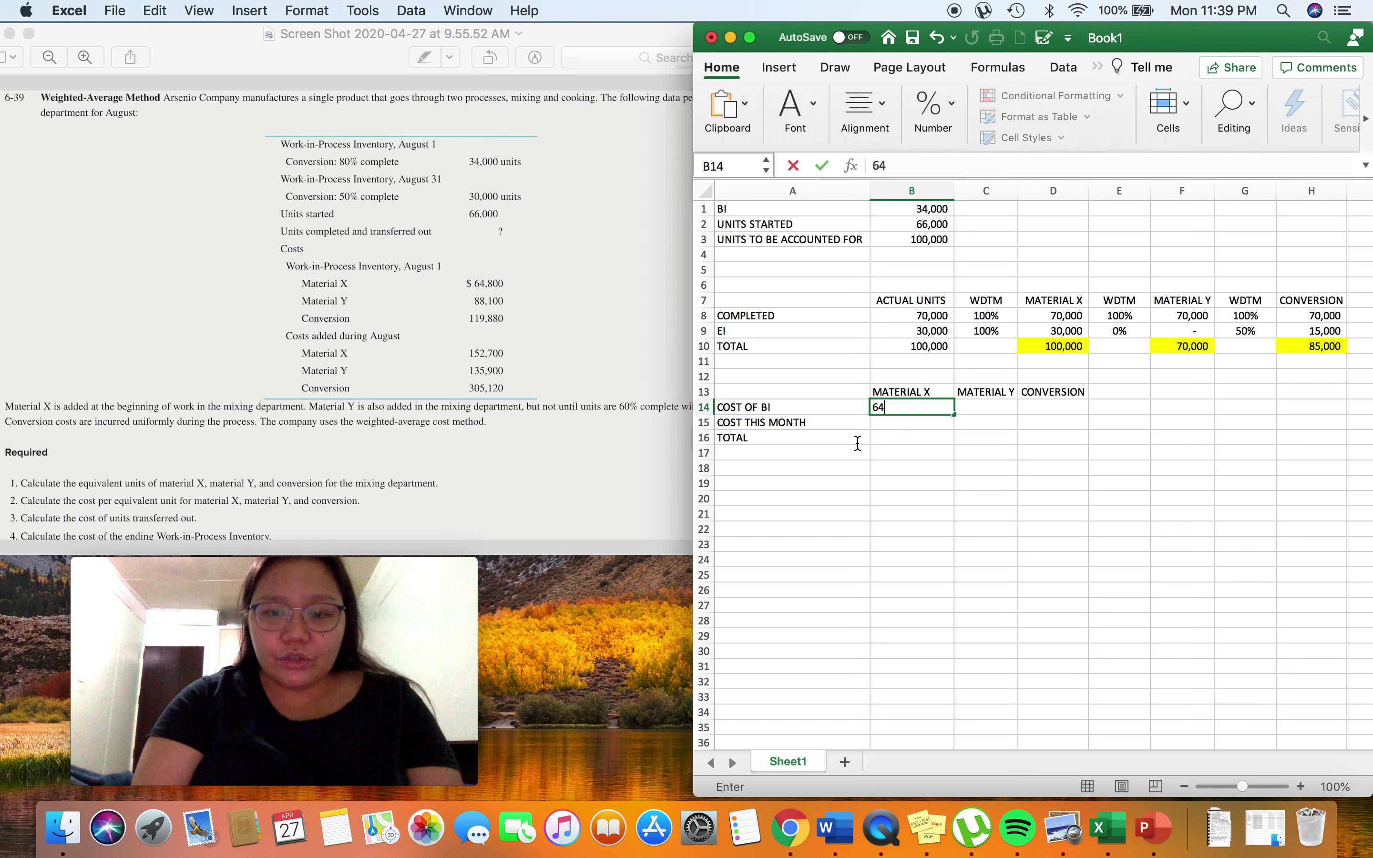
{"action": "type", "text": "800"}
{"action": "key", "text": "Tab"}
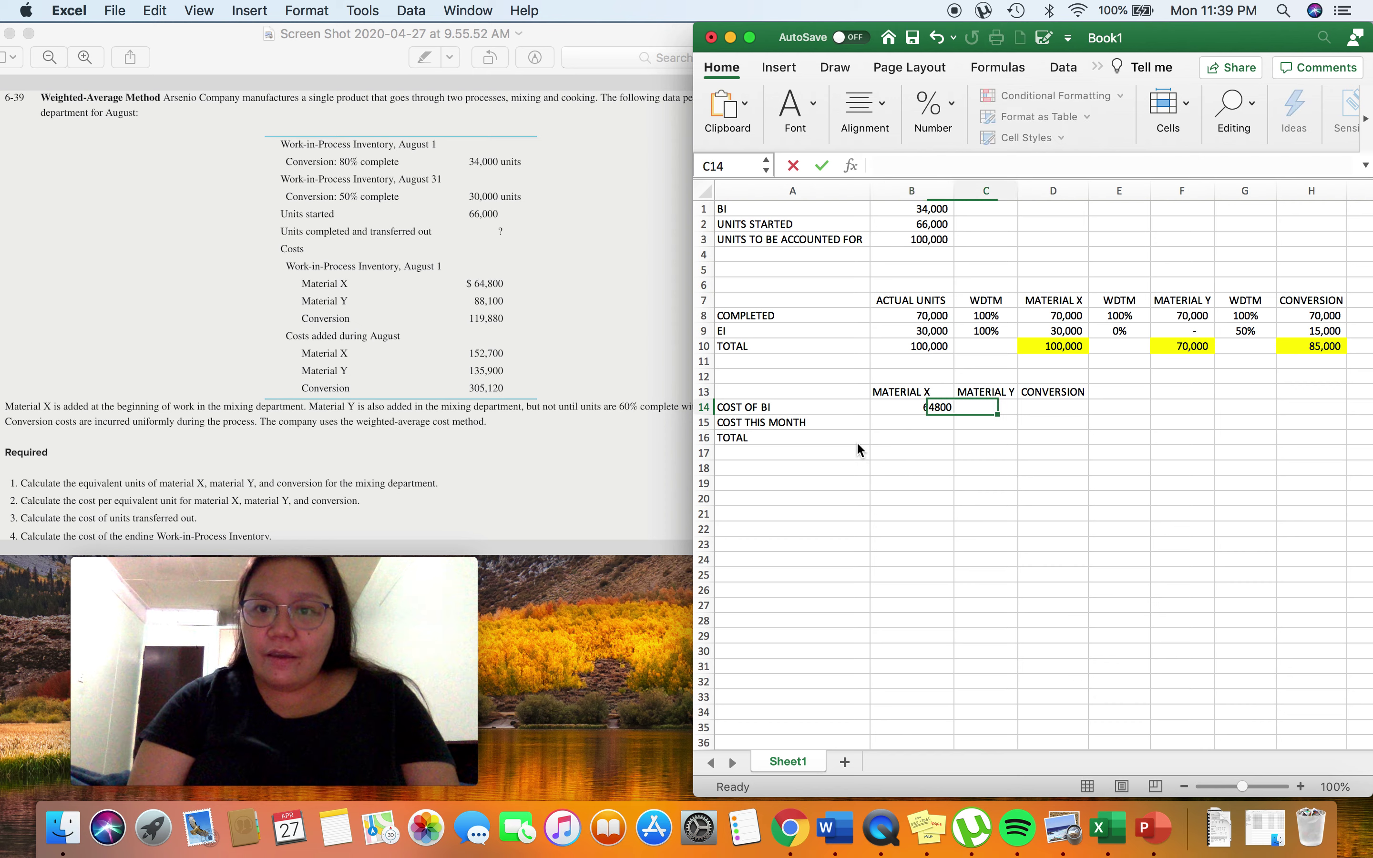
{"action": "type", "text": "88100"}
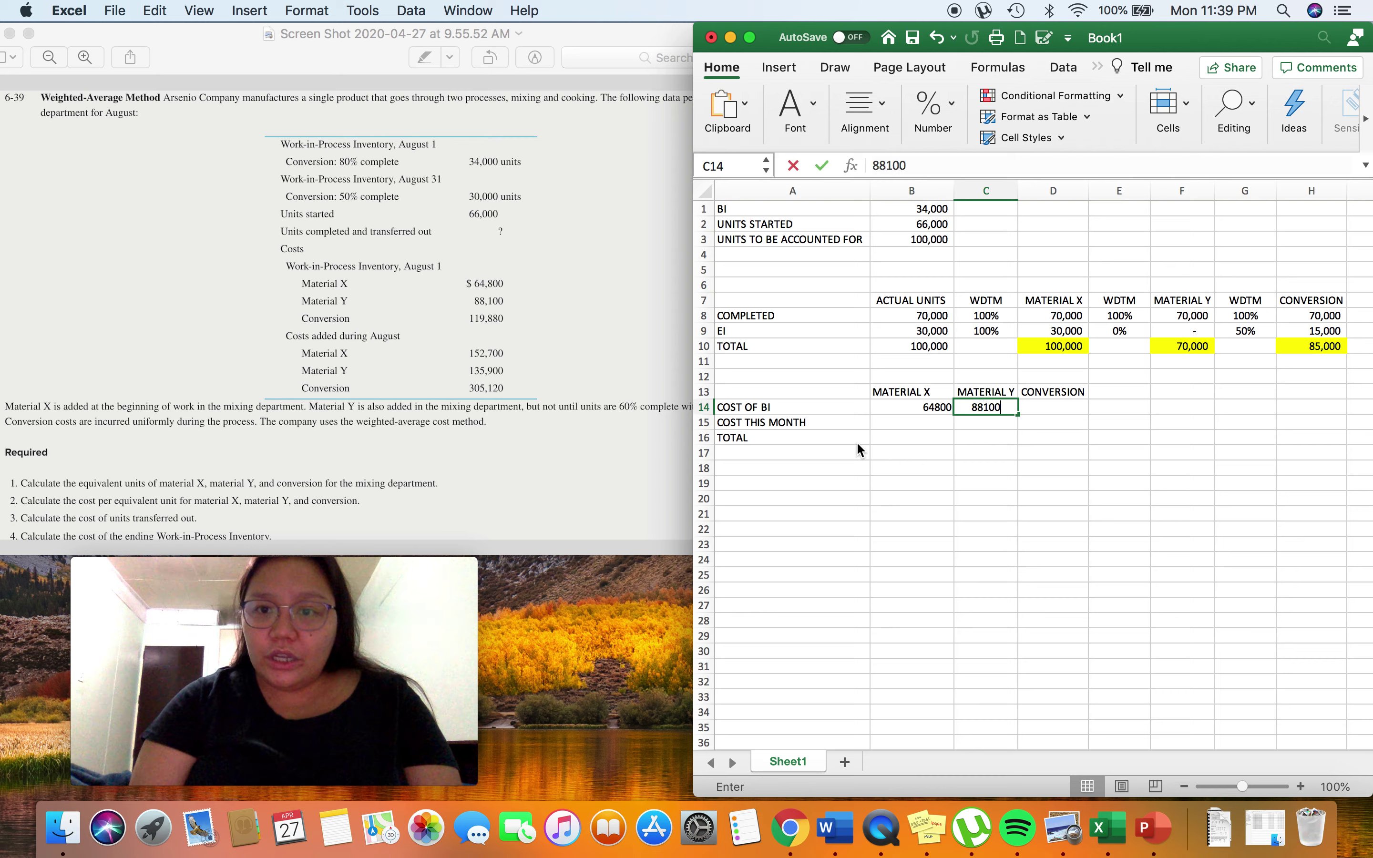
{"action": "key", "text": "Tab"}
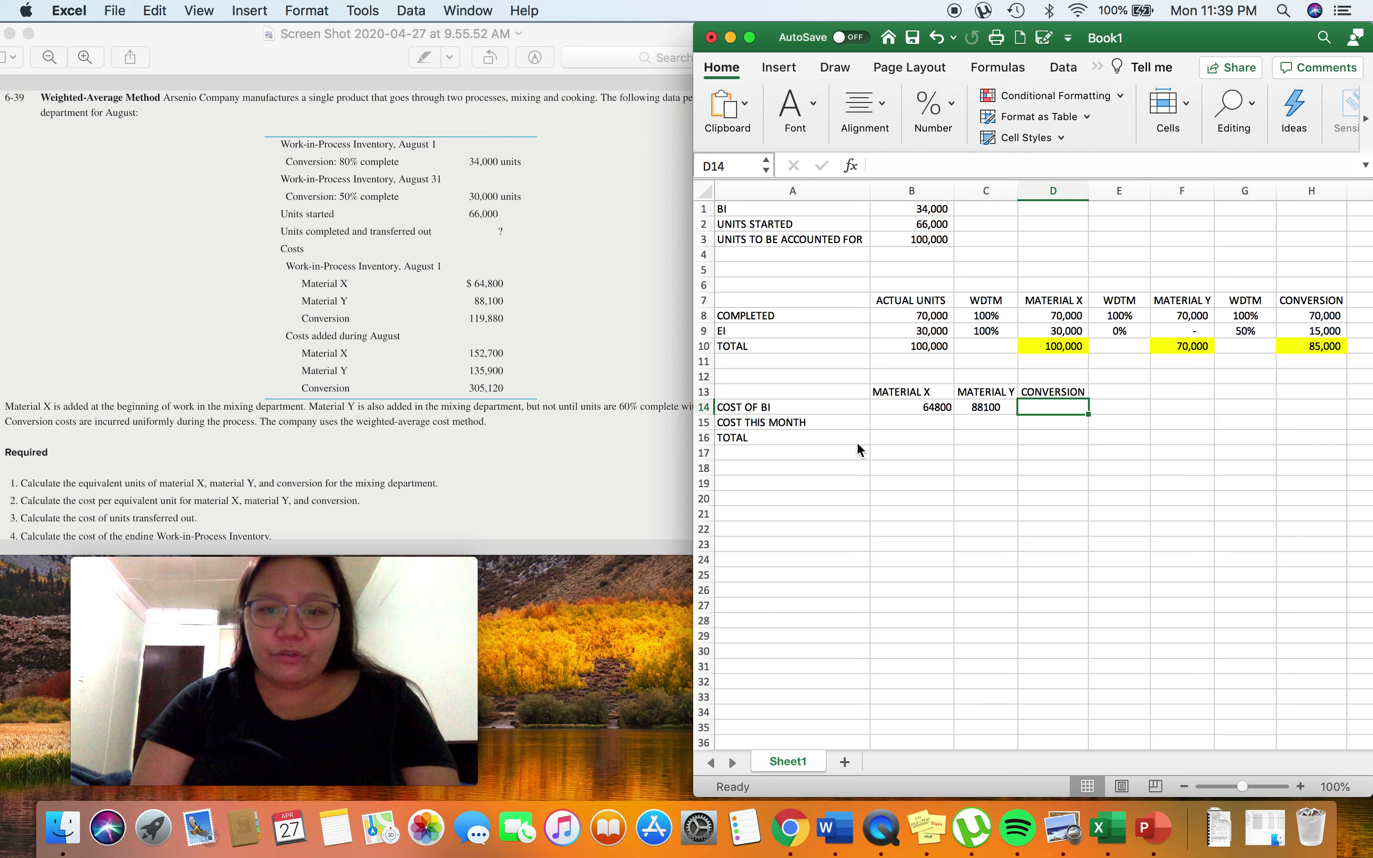
{"action": "type", "text": "119"}
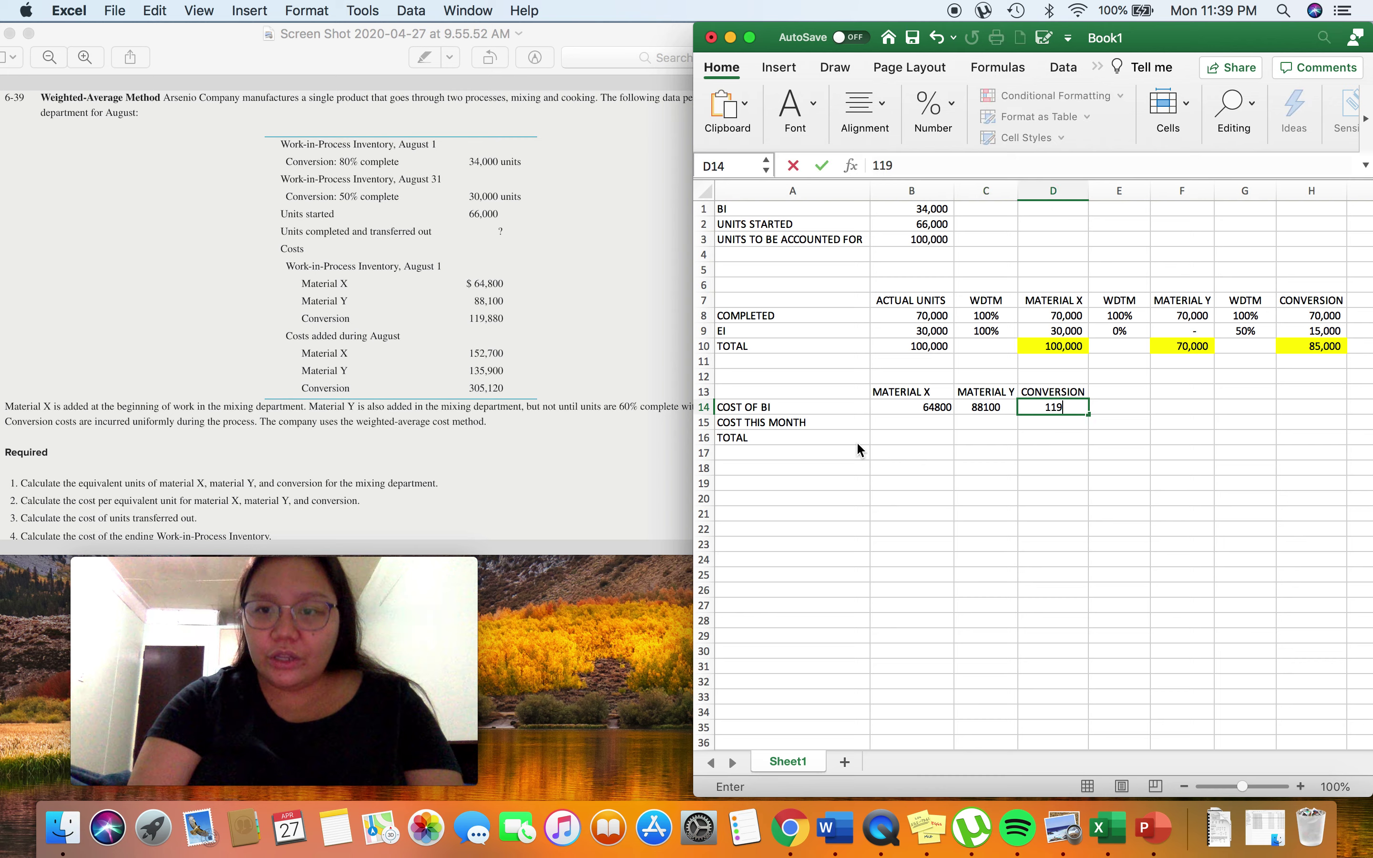
{"action": "type", "text": "880"}
{"action": "key", "text": "Return"}
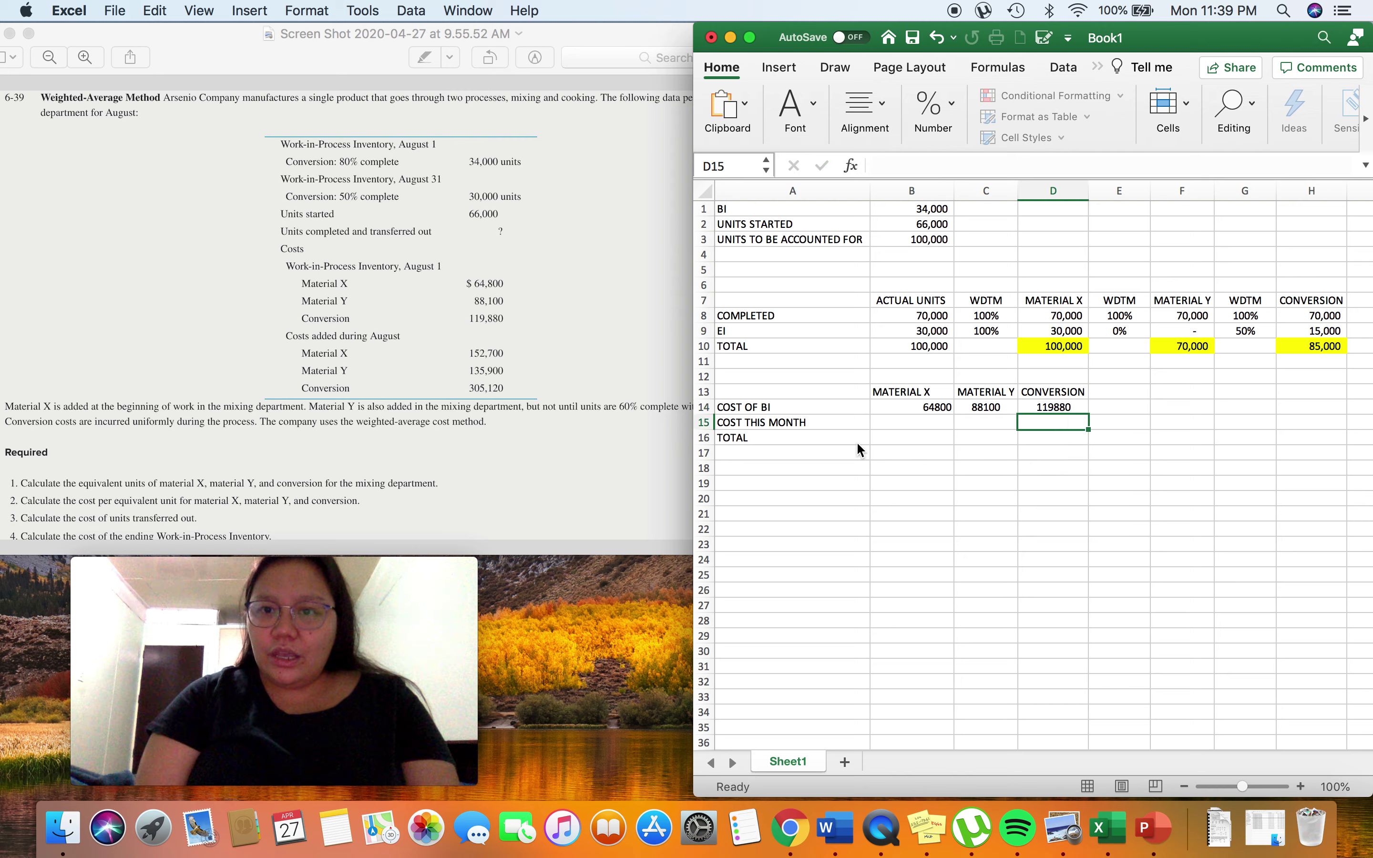
Step: Enter the costs added this month in B15 to D15: 152700 for Material X, 135900 for Material Y and 305120 for conversion
{"action": "key", "text": "Left"}
{"action": "key", "text": "Right"}
{"action": "key", "text": "Left"}
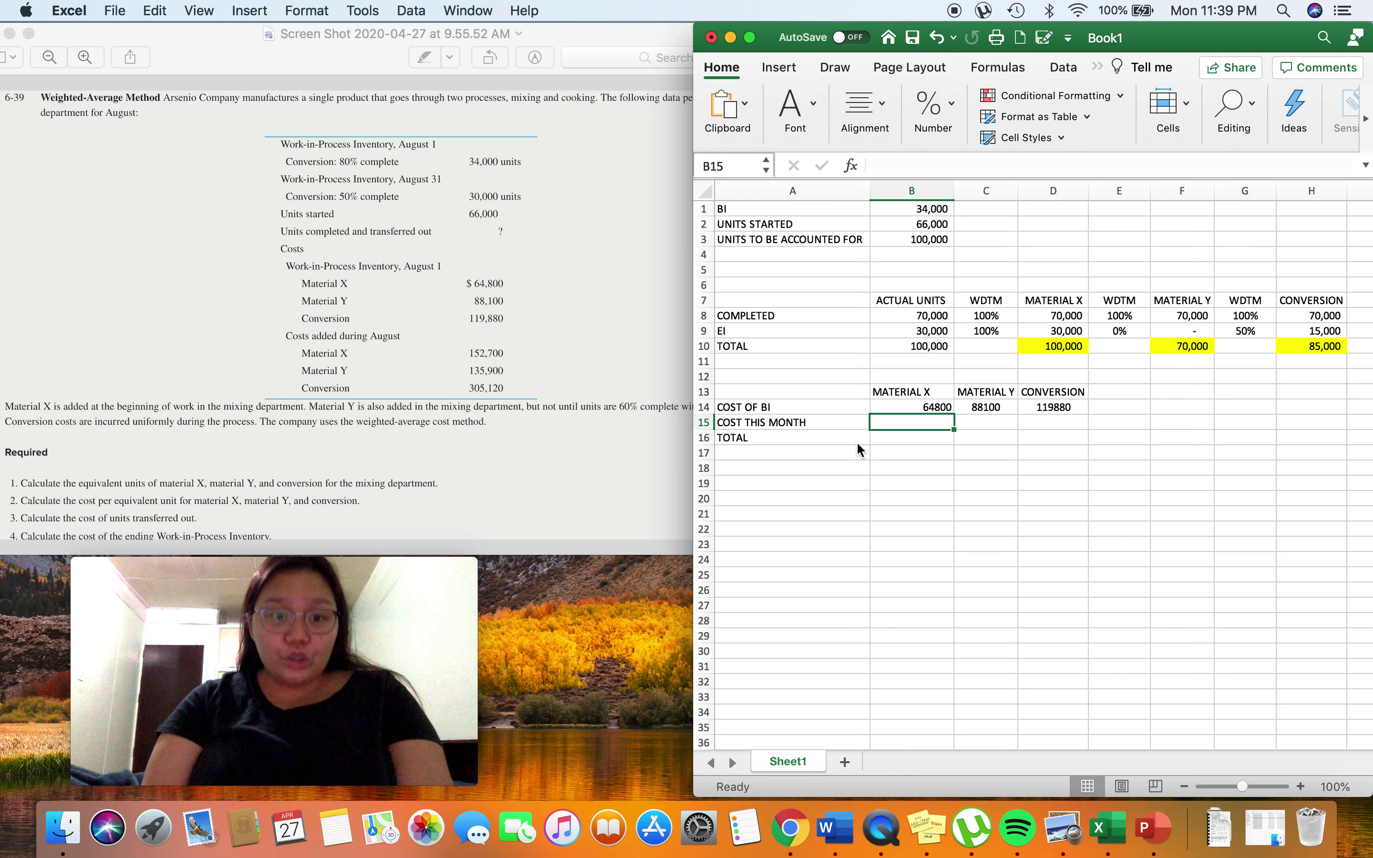
{"action": "type", "text": "152"}
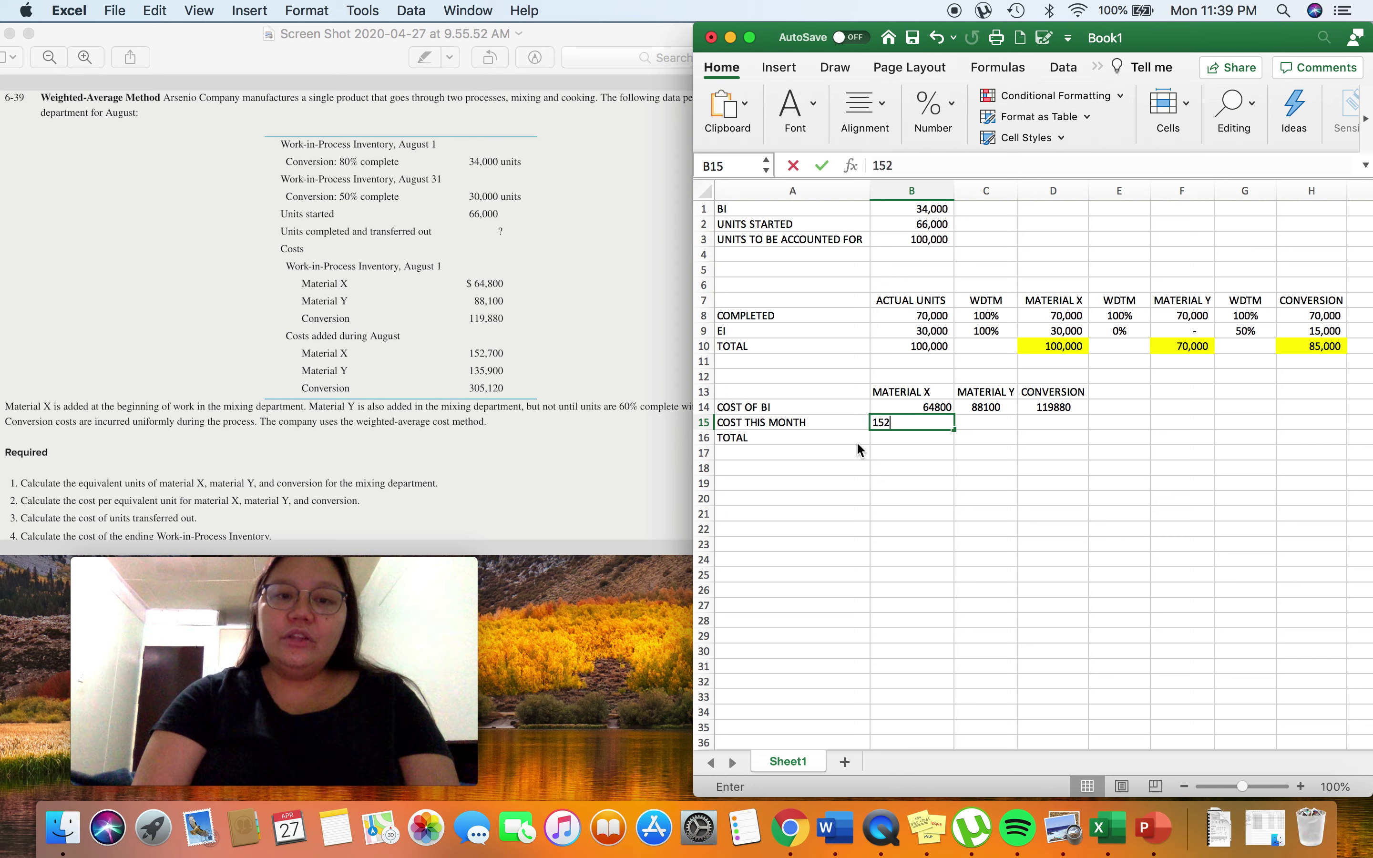
{"action": "type", "text": "700"}
{"action": "key", "text": "Tab"}
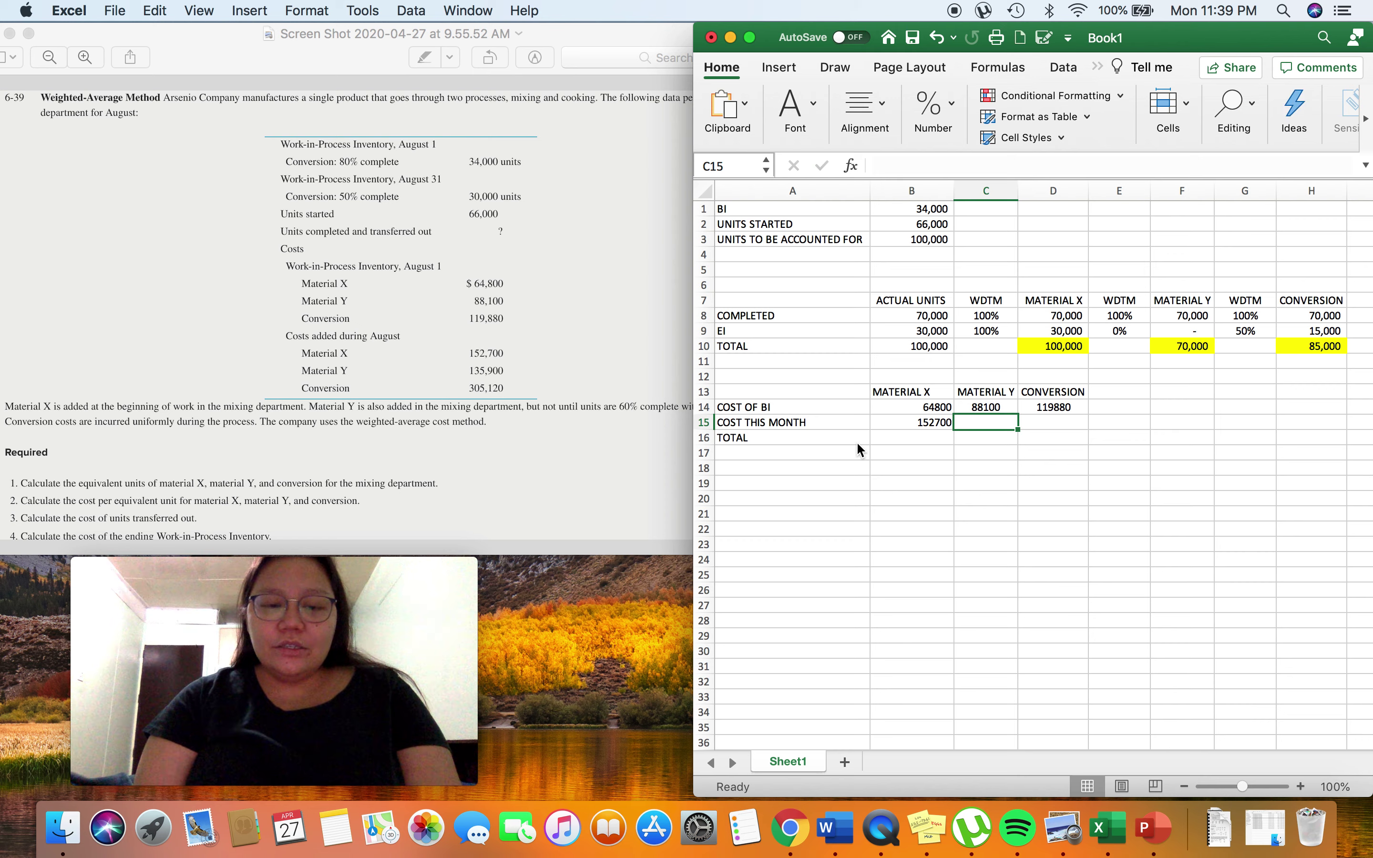
{"action": "type", "text": "135900"}
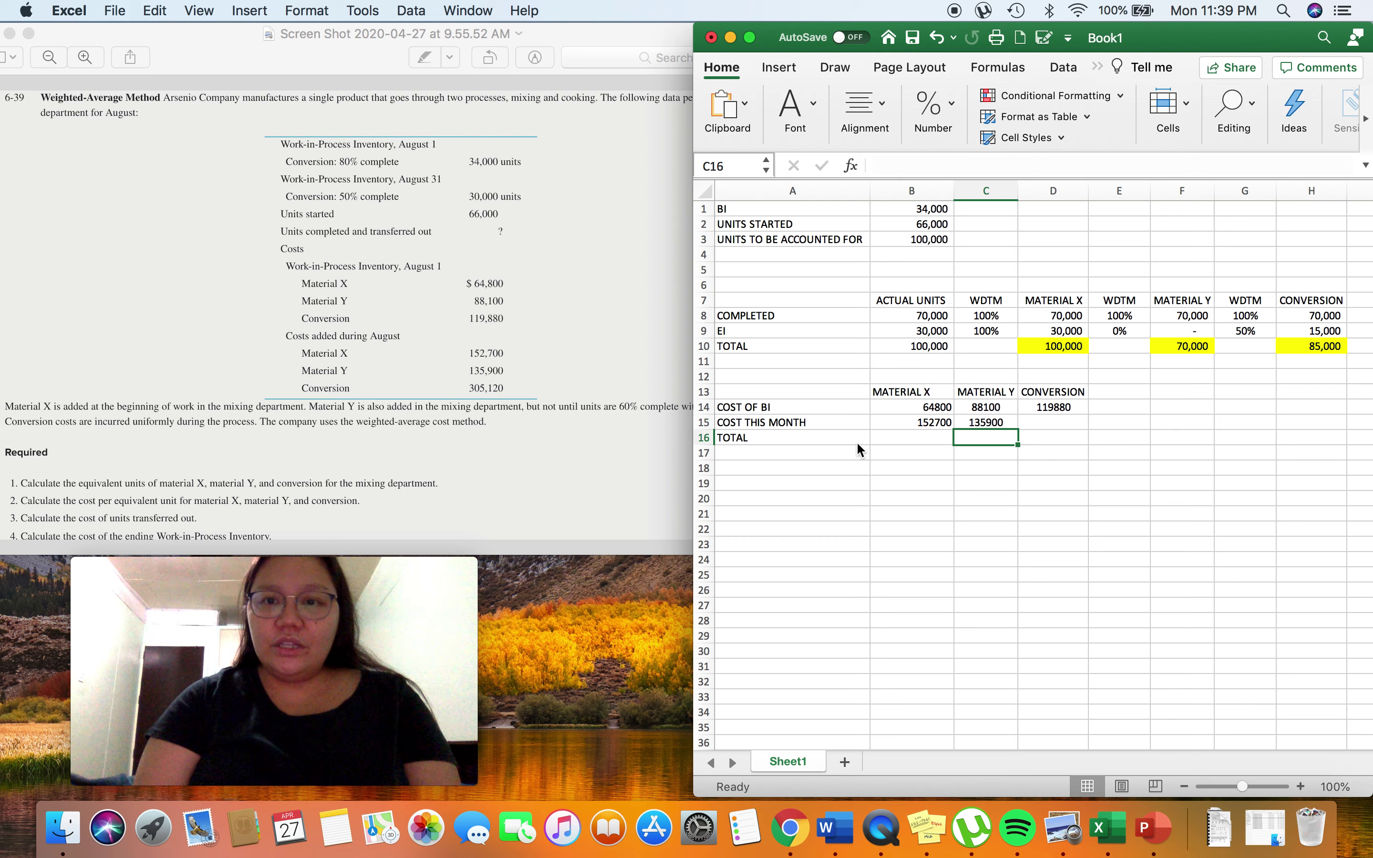
{"action": "key", "text": "Tab"}
{"action": "type", "text": "305120"}
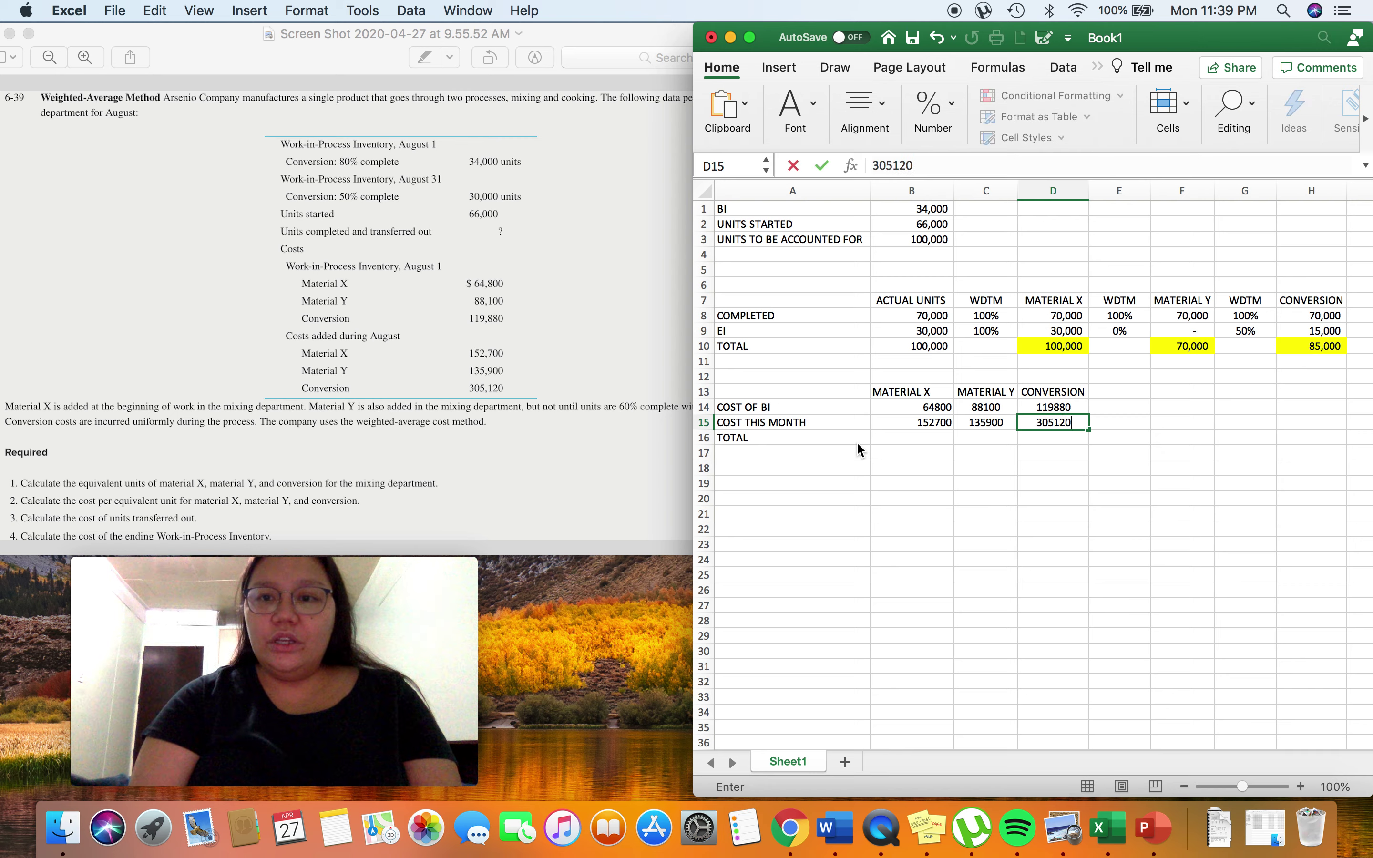
{"action": "key", "text": "Return"}
{"action": "key", "text": "Up"}
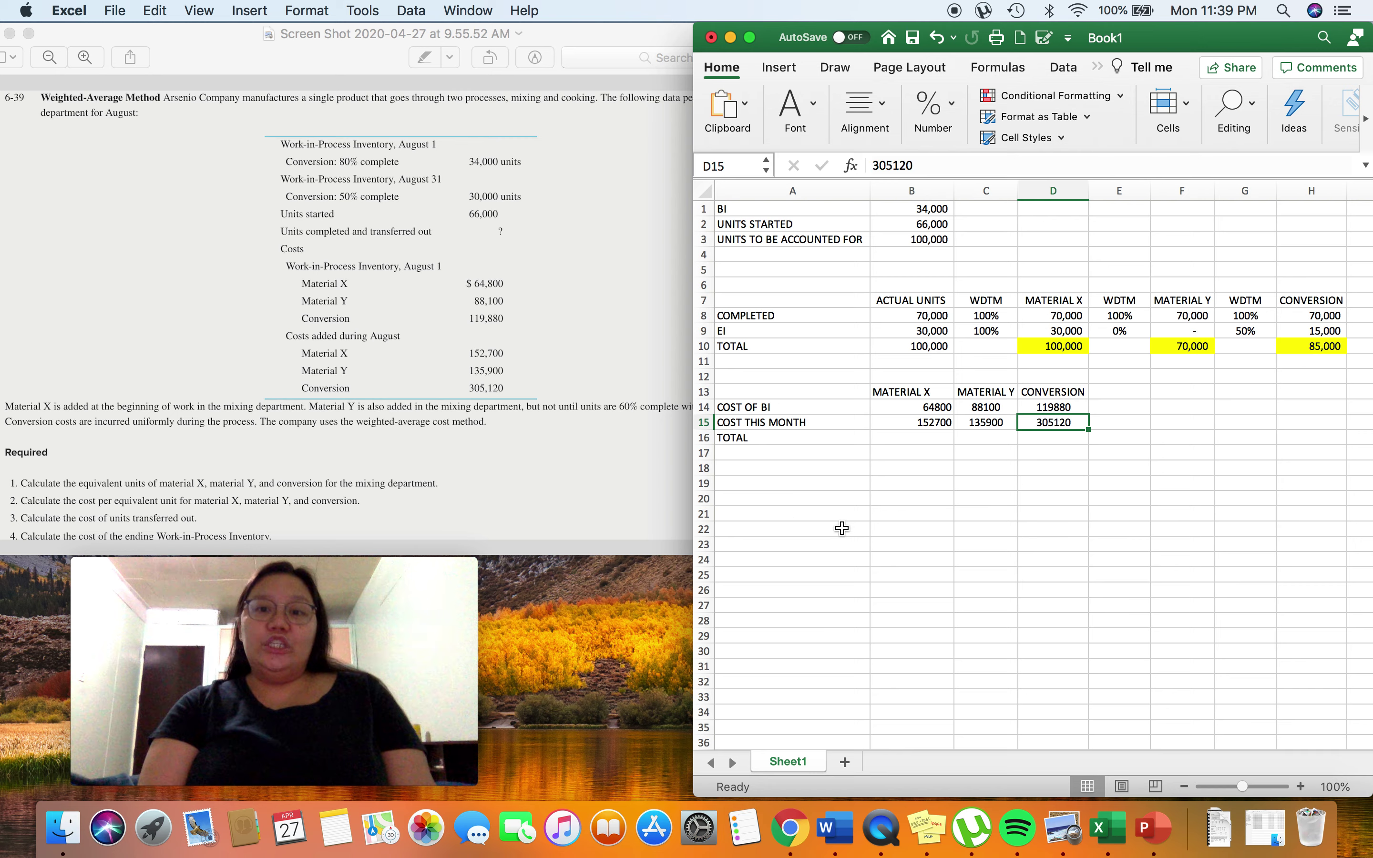
Step: Try to total the Material X costs in B16 with a SUM over B14:B16
{"action": "left_click", "coordinate": [894, 441]}
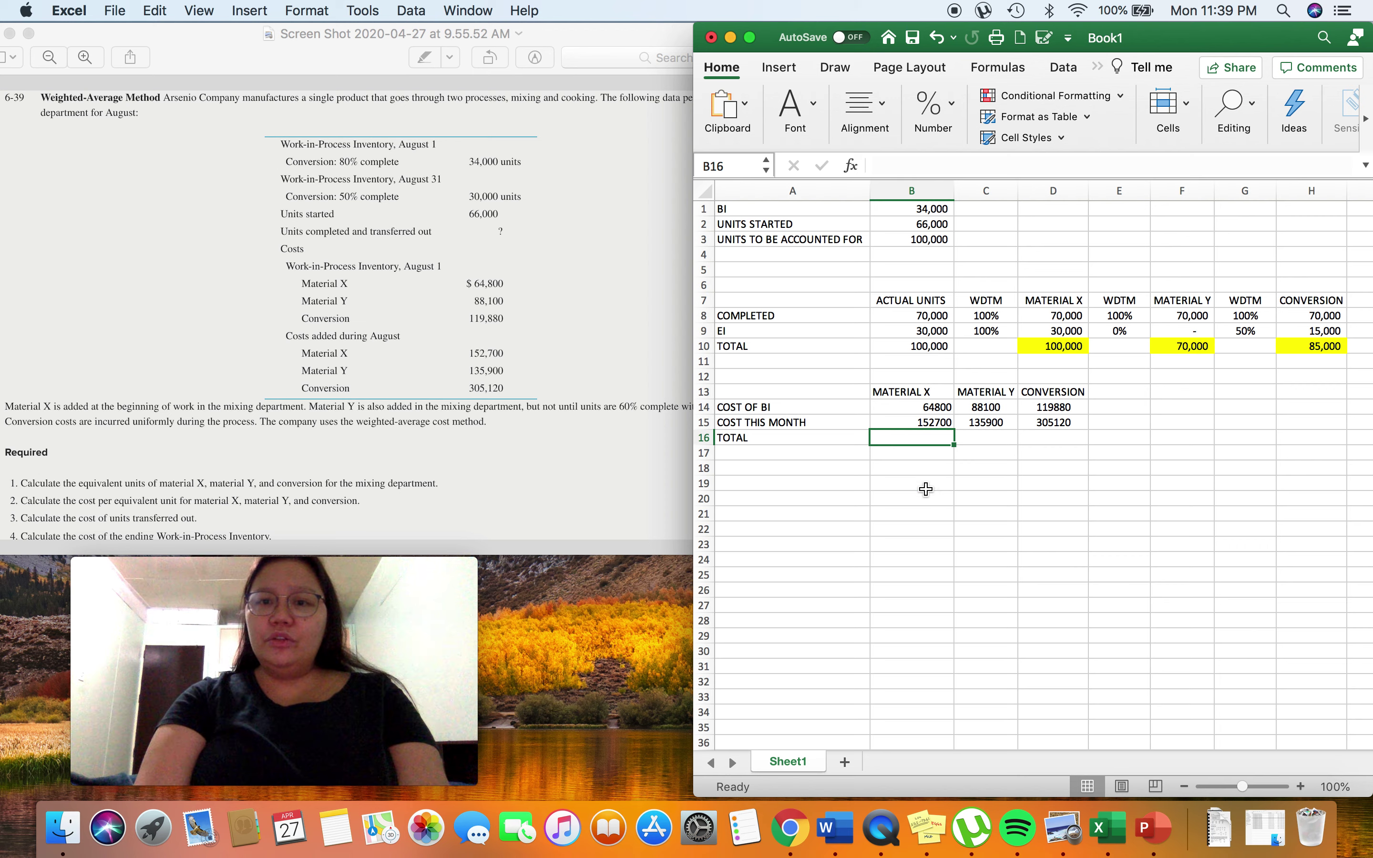
{"action": "type", "text": "=SUM("}
{"action": "key", "text": "shift+Up"}
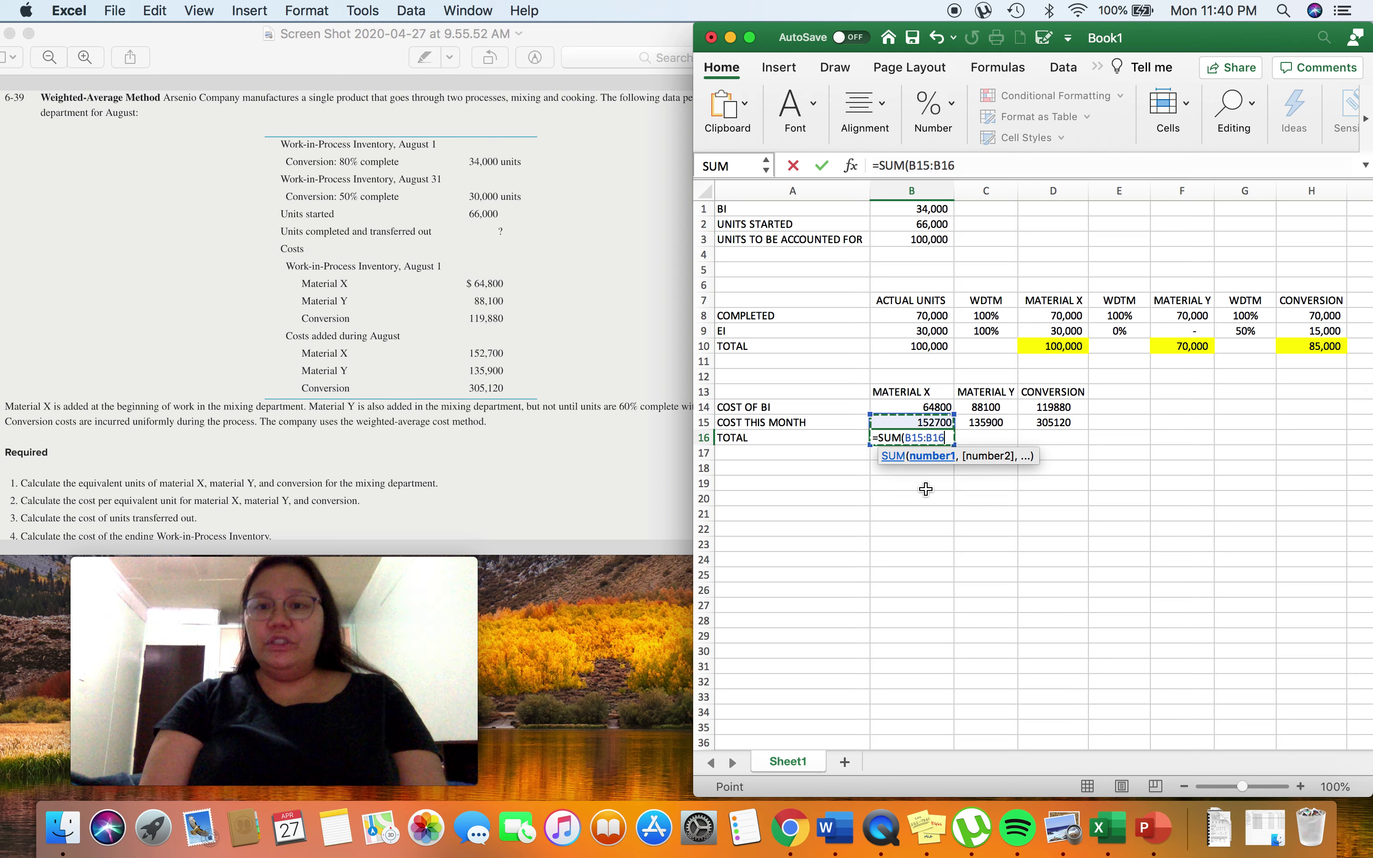
{"action": "key", "text": "shift+Up"}
{"action": "key", "text": "Return"}
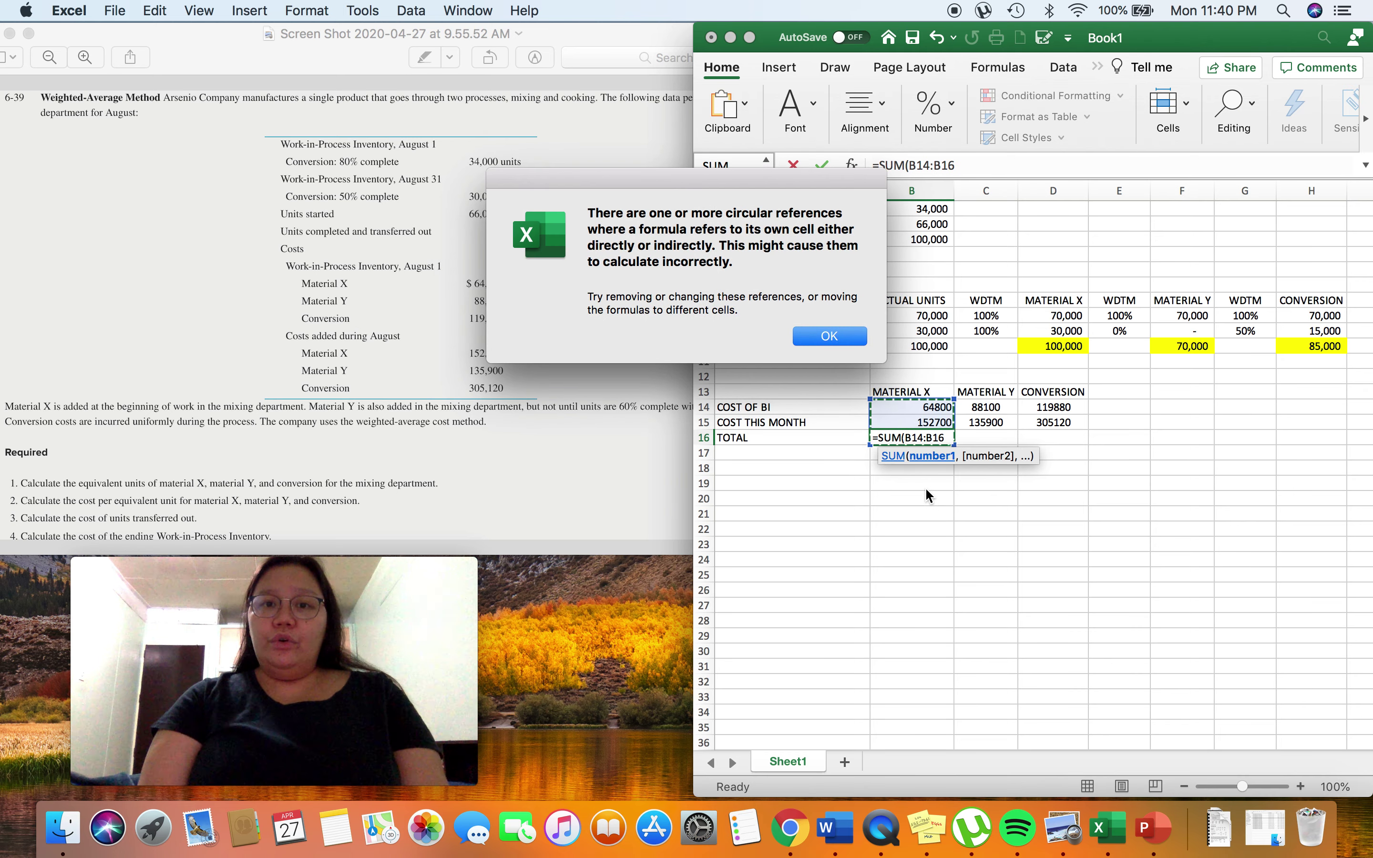
{"action": "key", "text": "Return"}
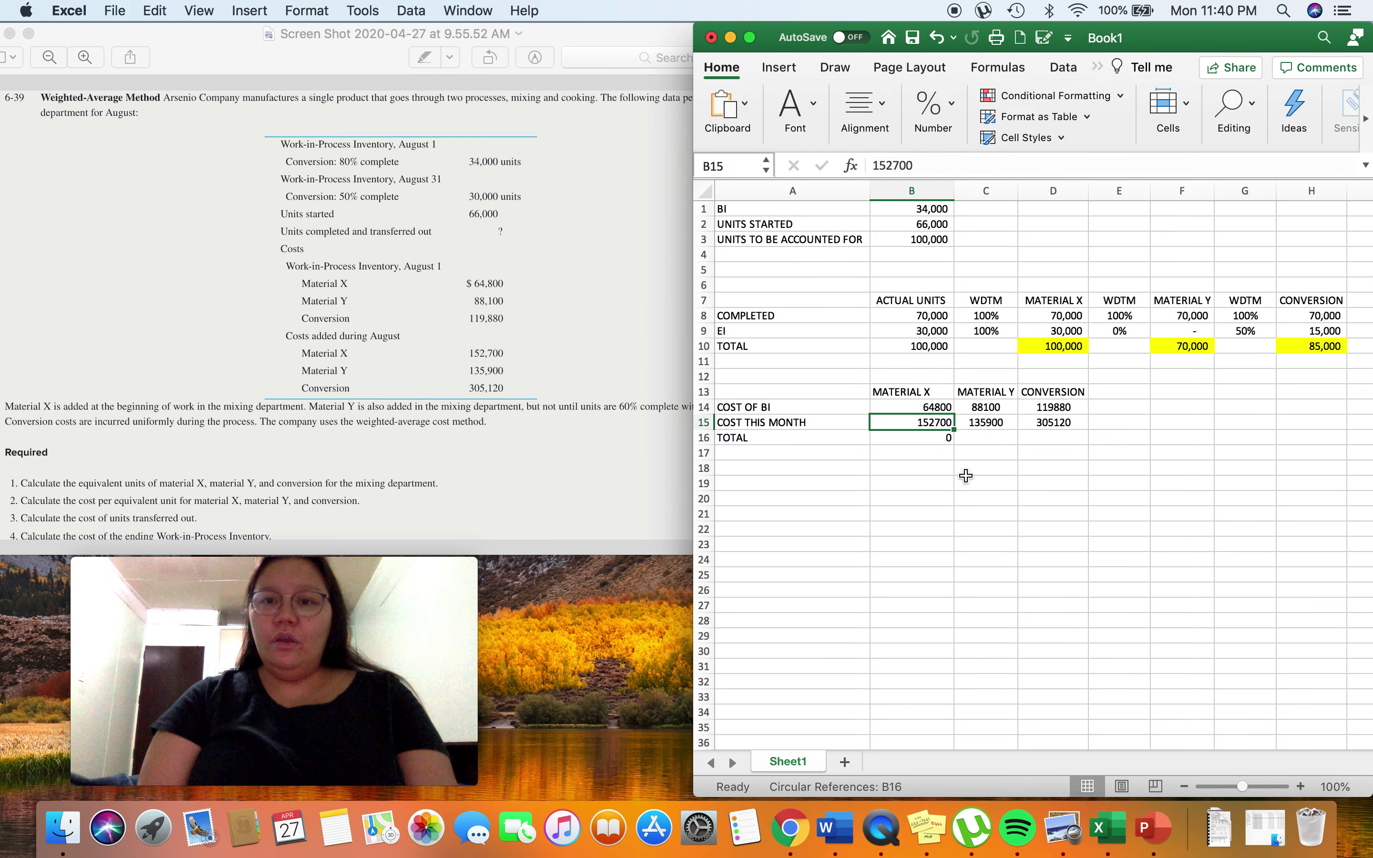
Step: Total the Material X costs in B16 with the formula =SUM(B14:B15)
{"action": "key", "text": "Down"}
{"action": "type", "text": "=SUM("}
{"action": "key", "text": "Up"}
{"action": "key", "text": "shift+Up"}
{"action": "key", "text": "shift+Return"}
Step: Copy the total formula from B16 across to C16 and D16 for Material Y and conversion
{"action": "key", "text": "Down"}
{"action": "key", "text": "super+c"}
{"action": "key", "text": "Right"}
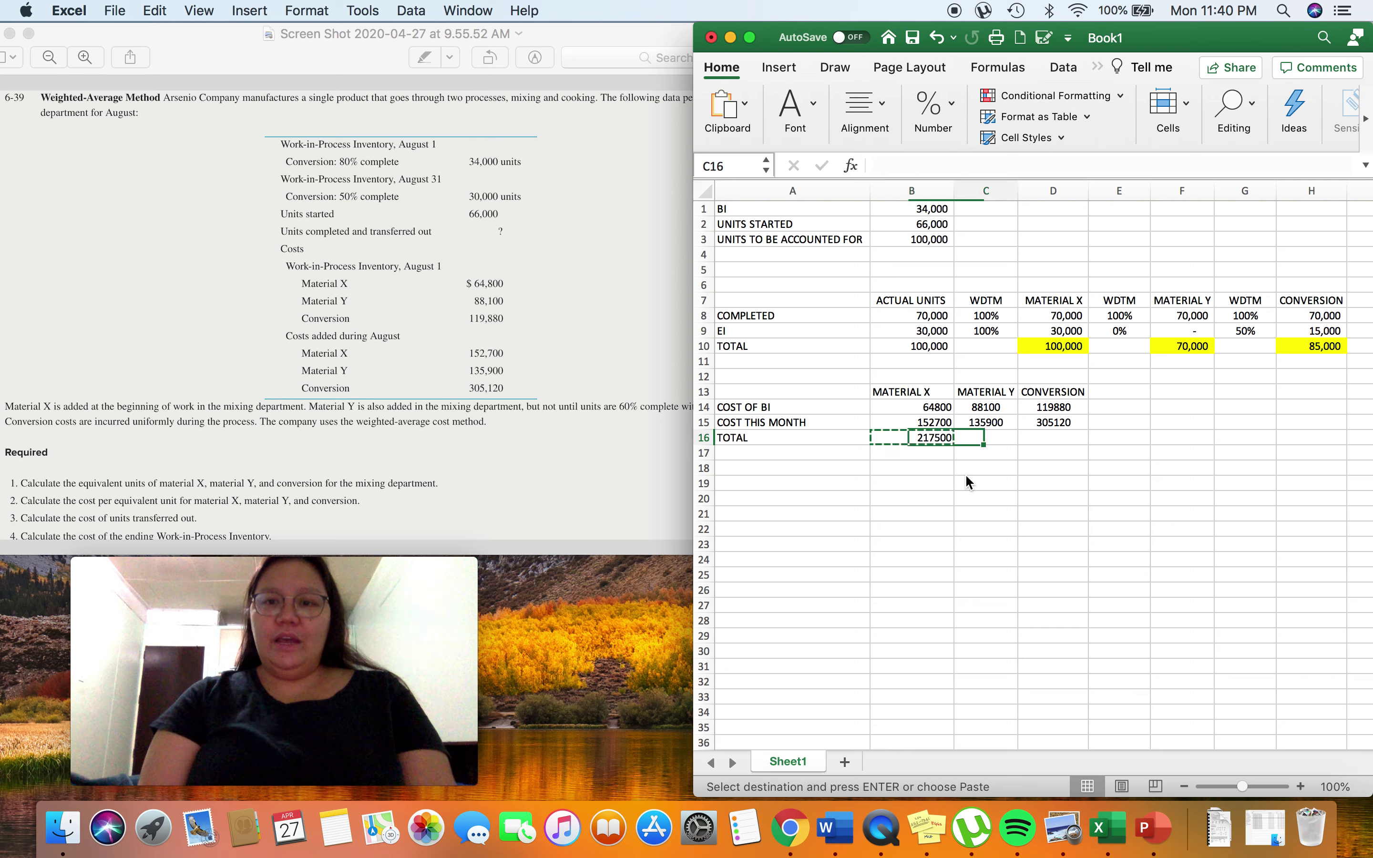
{"action": "key", "text": "super+v"}
{"action": "key", "text": "Right"}
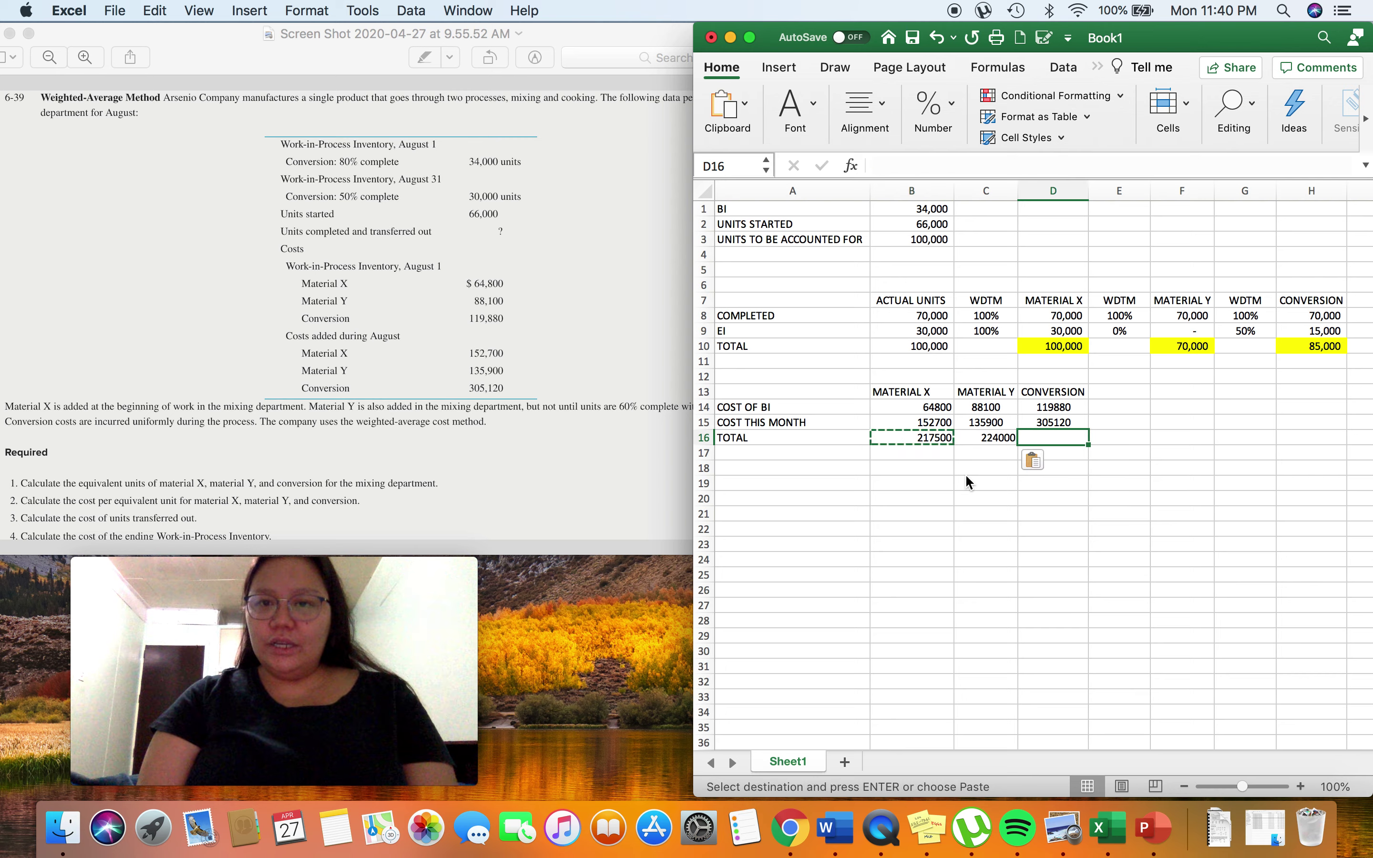
{"action": "key", "text": "Escape"}
{"action": "key", "text": "Left"}
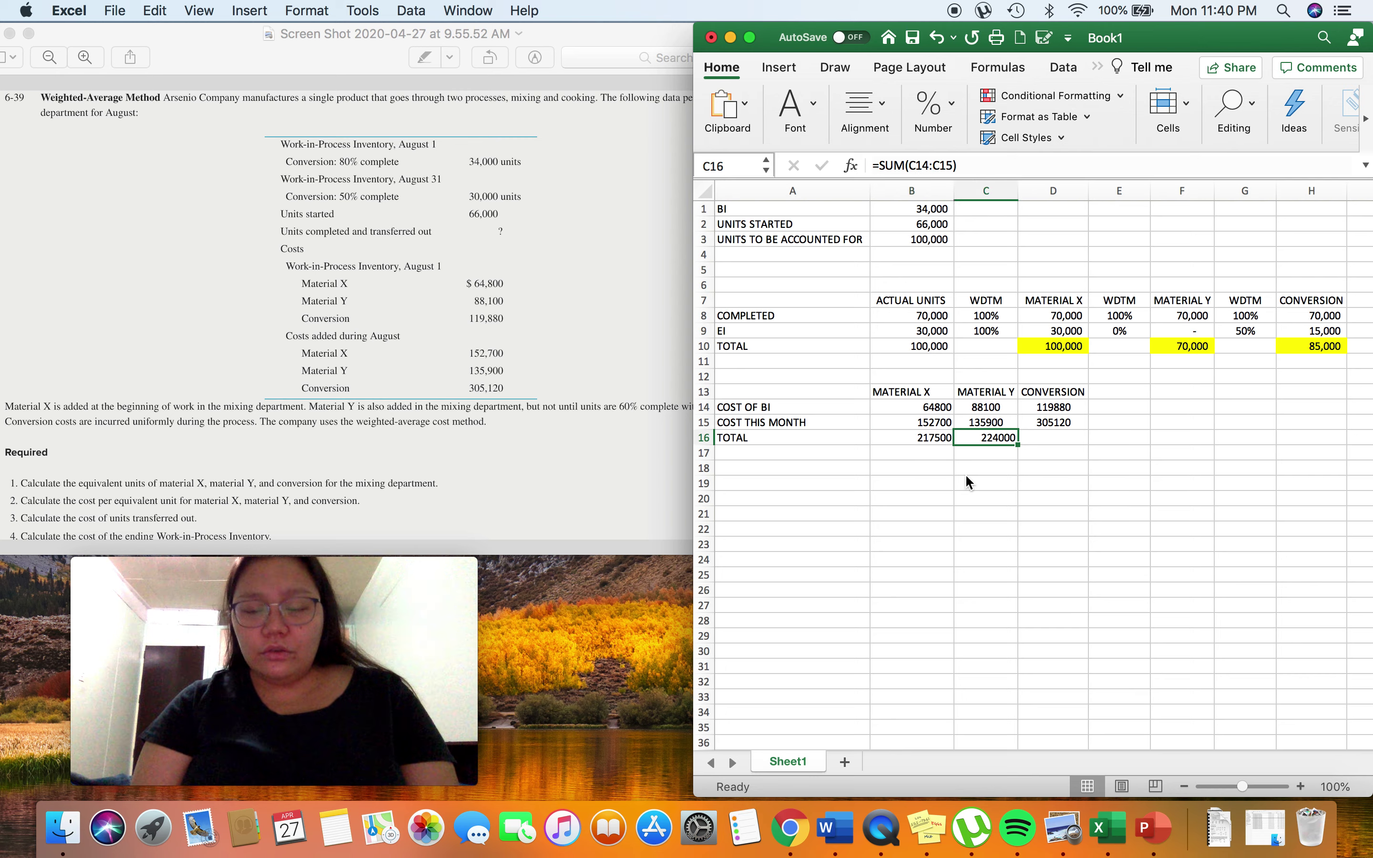
{"action": "key", "text": "super+c"}
{"action": "key", "text": "Right"}
{"action": "key", "text": "super+v"}
{"action": "key", "text": "Left"}
{"action": "key", "text": "Up"}
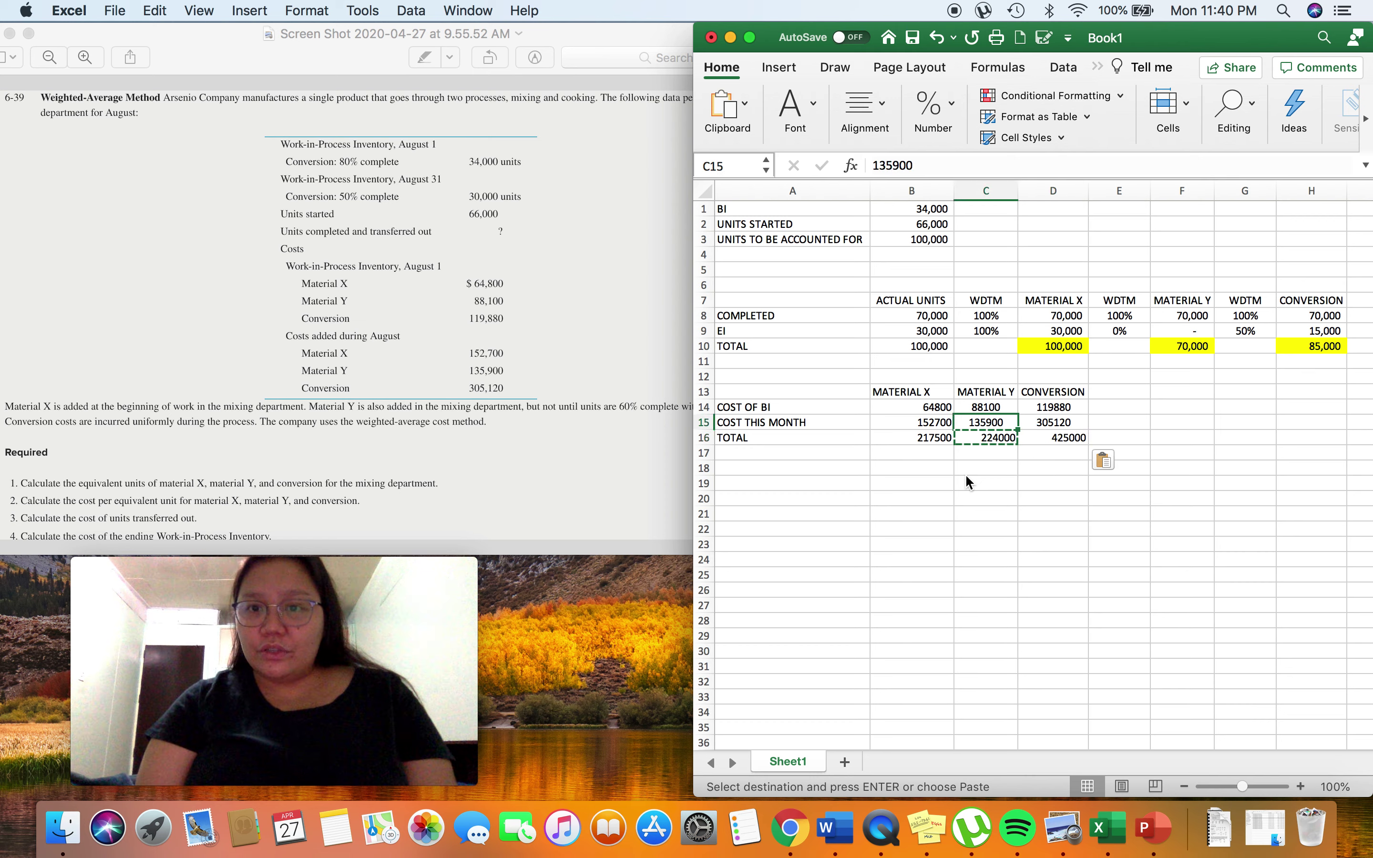
{"action": "key", "text": "Up"}
{"action": "key", "text": "Left"}
{"action": "key", "text": "Down"}
{"action": "key", "text": "Down"}
{"action": "key", "text": "shift+Right"}
{"action": "key", "text": "shift+Right"}
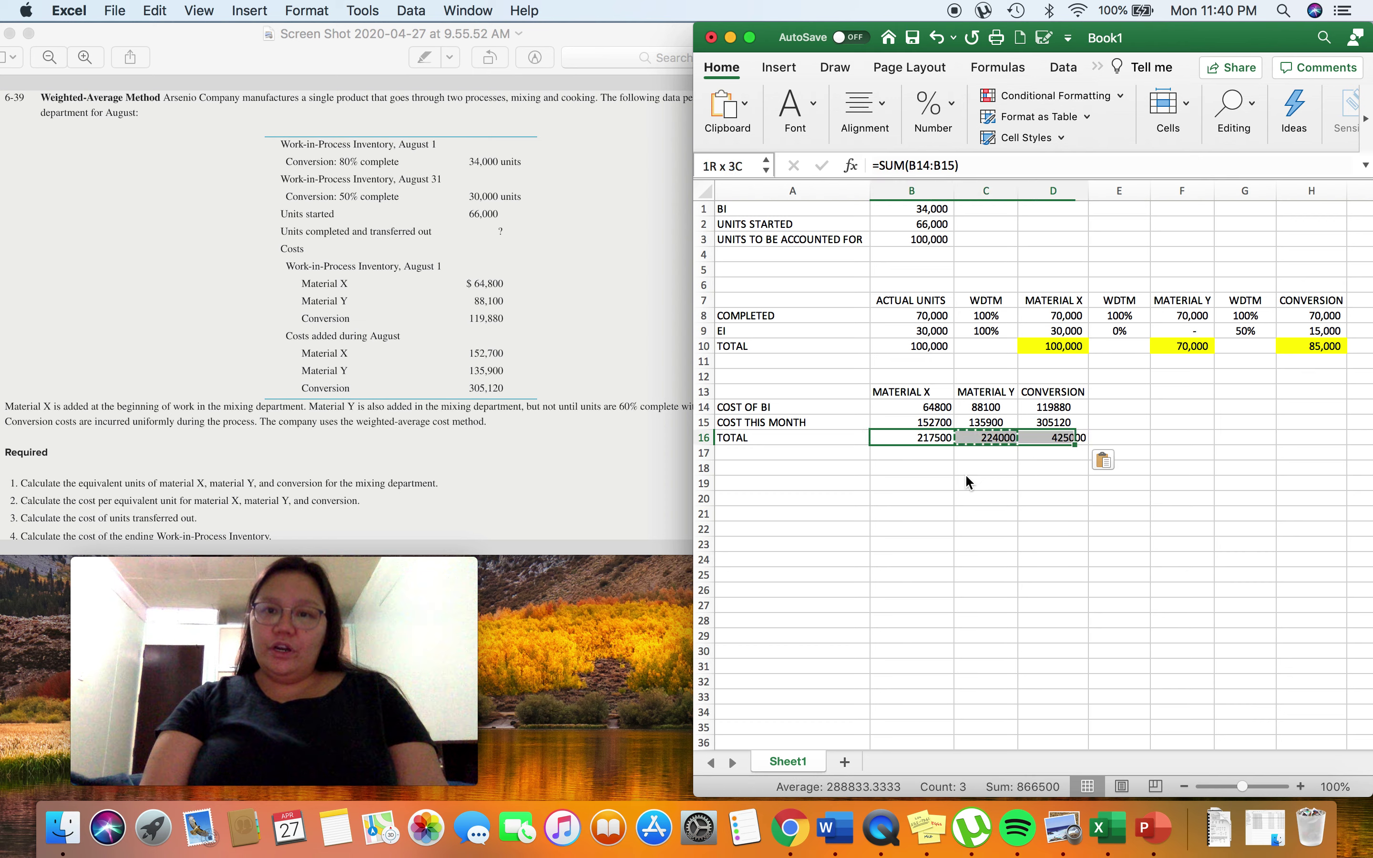
{"action": "key", "text": "Up"}
{"action": "key", "text": "shift+Down"}
{"action": "key", "text": "Down"}
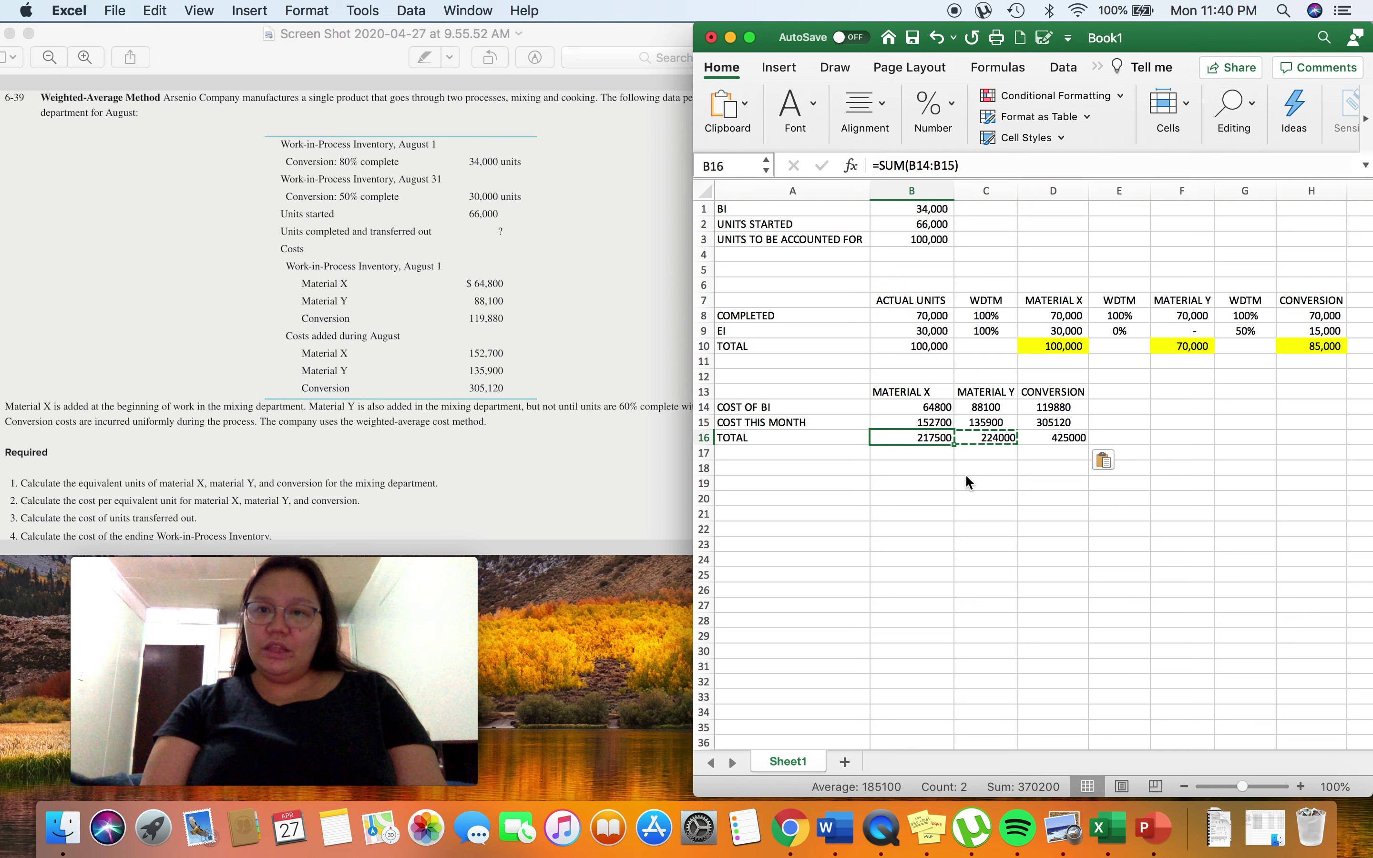
{"action": "key", "text": "shift+Right"}
{"action": "key", "text": "shift+Right"}
Step: Format the cost figures in B14:D16 with thousands separators and no decimal places
{"action": "left_click", "coordinate": [881, 399]}
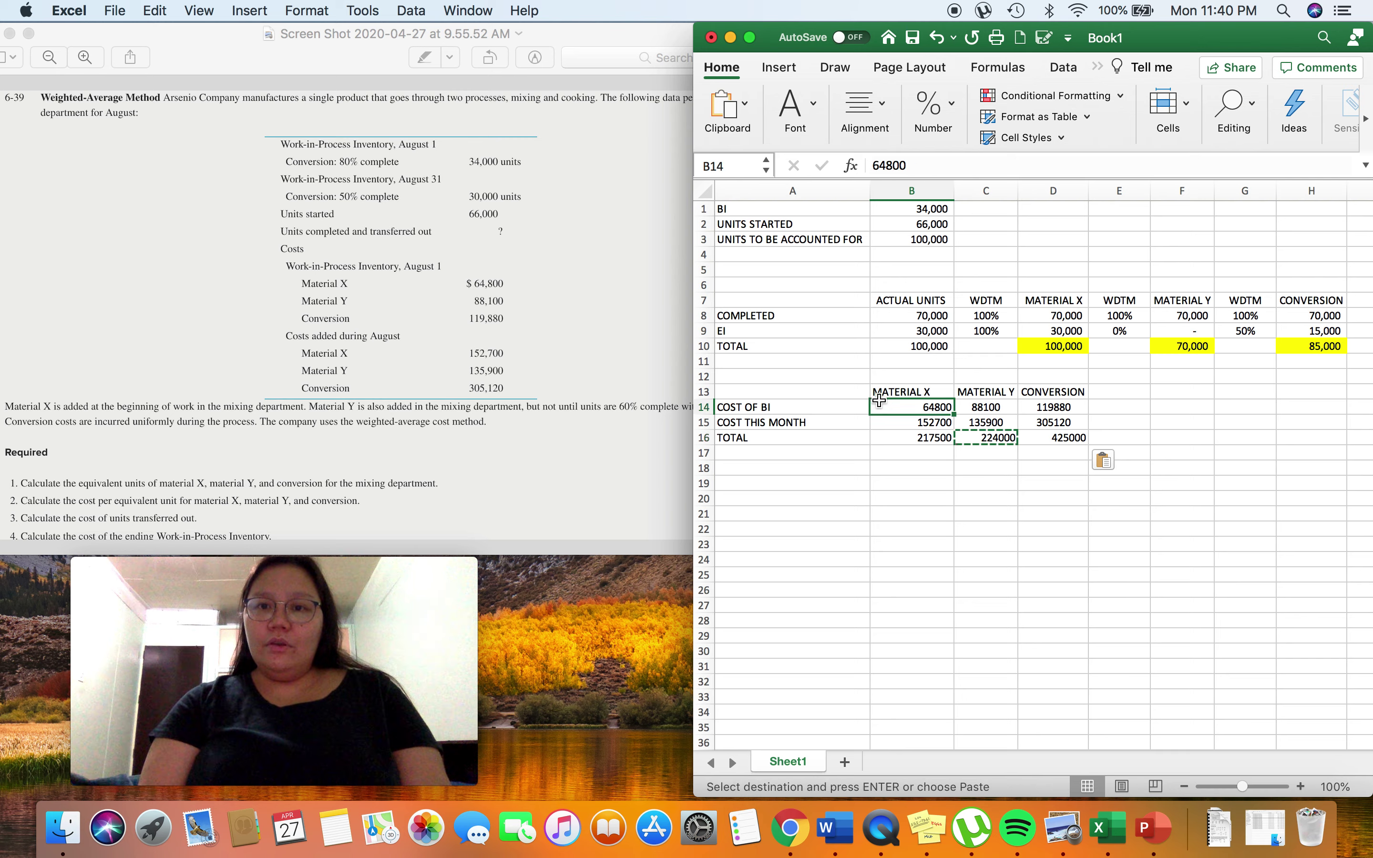
{"action": "key", "text": "shift+Right"}
{"action": "key", "text": "shift+Down"}
{"action": "key", "text": "shift+Down"}
{"action": "key", "text": "shift+Right"}
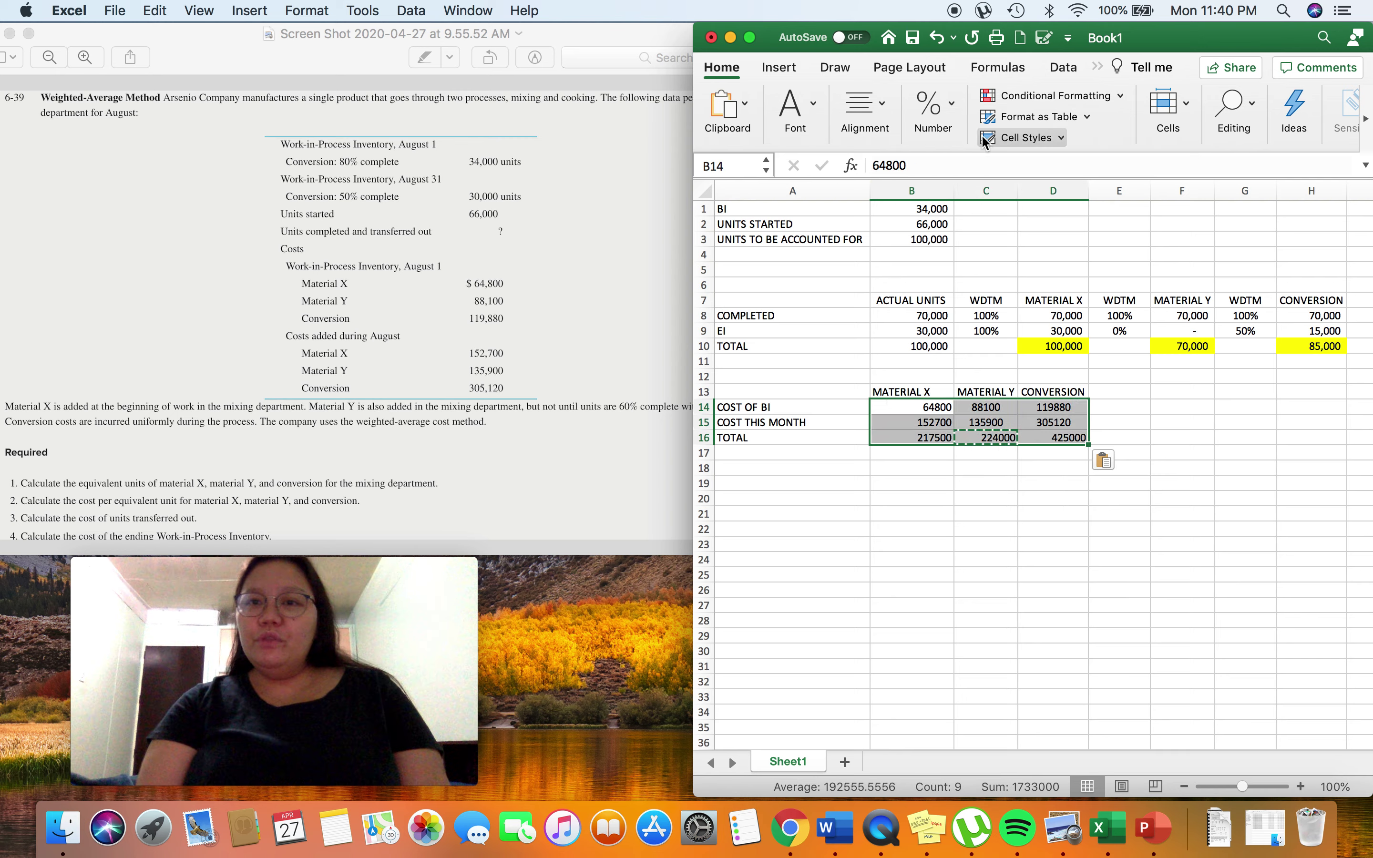
{"action": "left_click", "coordinate": [933, 111]}
{"action": "left_click", "coordinate": [941, 191]}
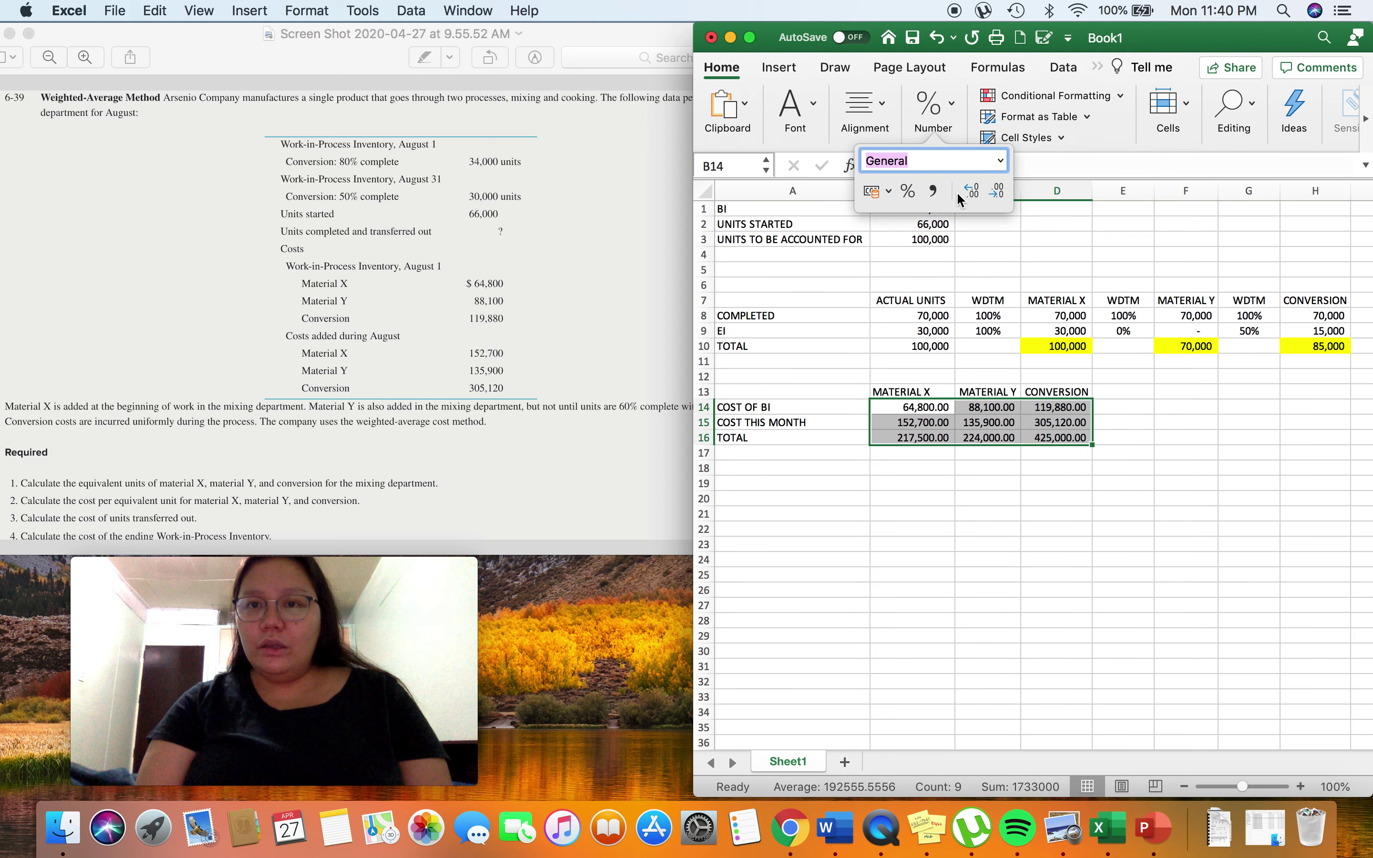
{"action": "left_click", "coordinate": [995, 193]}
{"action": "left_click", "coordinate": [995, 194]}
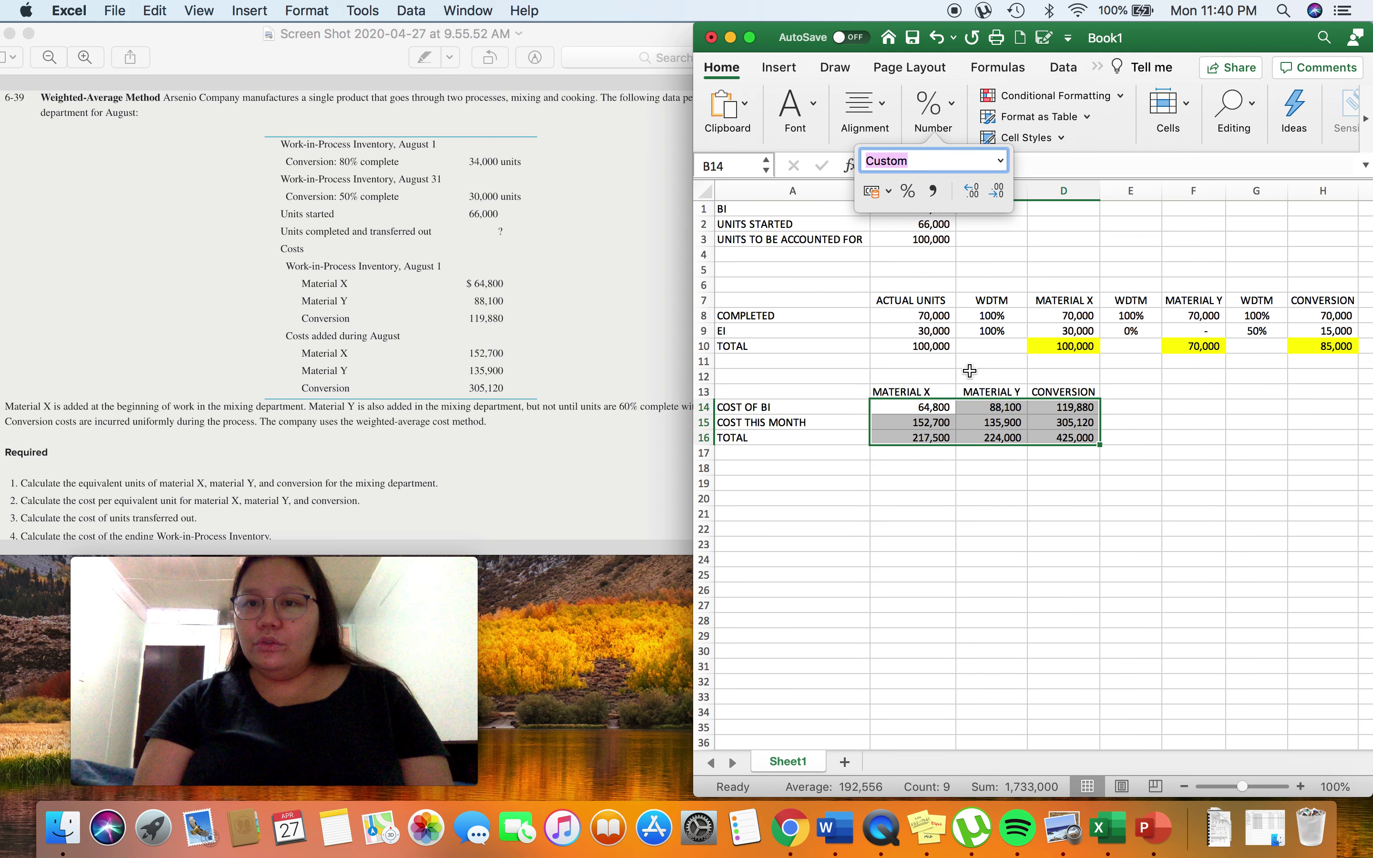
Step: Add the row label EUP in A17, below the cost table's TOTAL row
{"action": "left_click", "coordinate": [781, 457]}
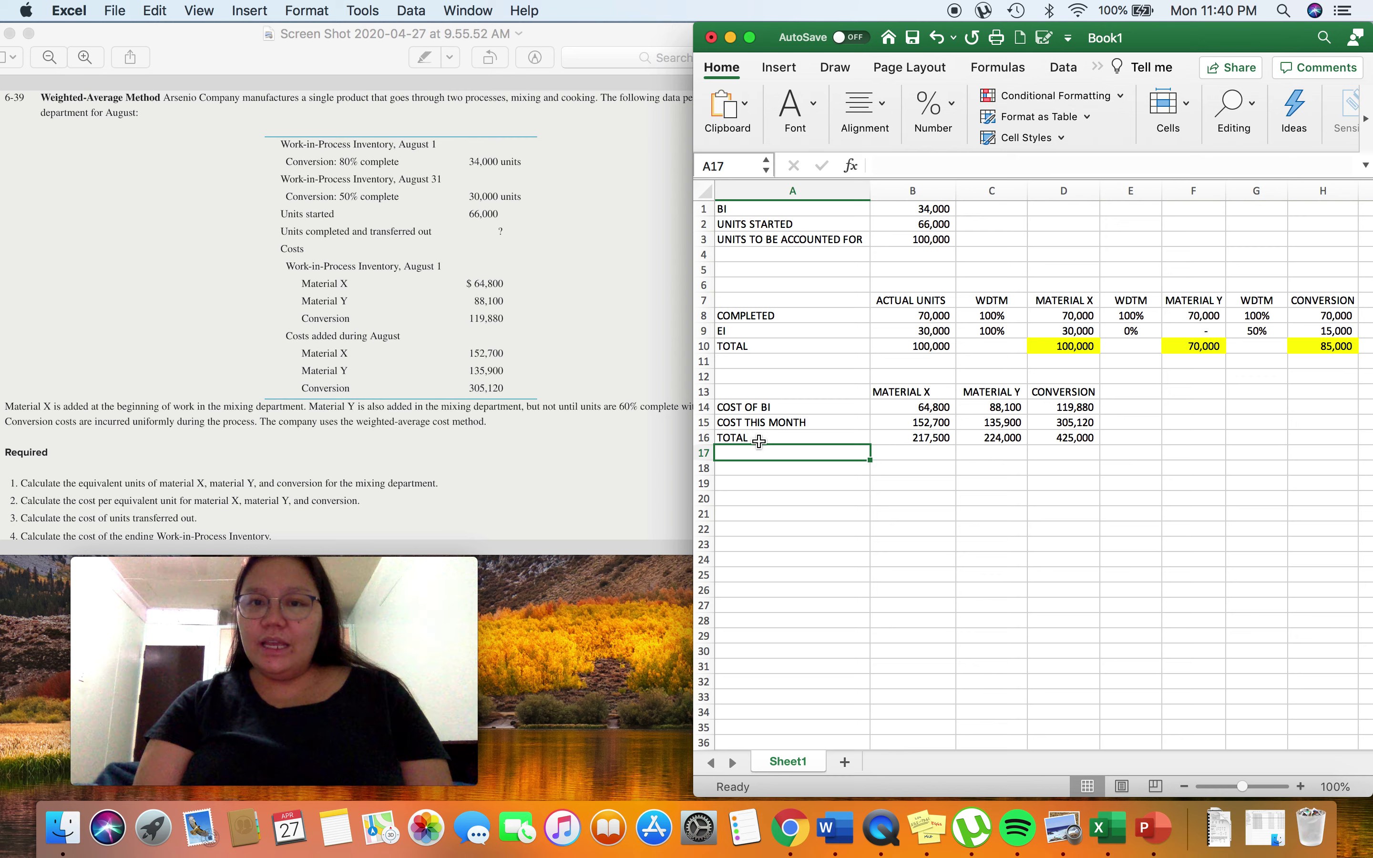
{"action": "key", "text": "Up"}
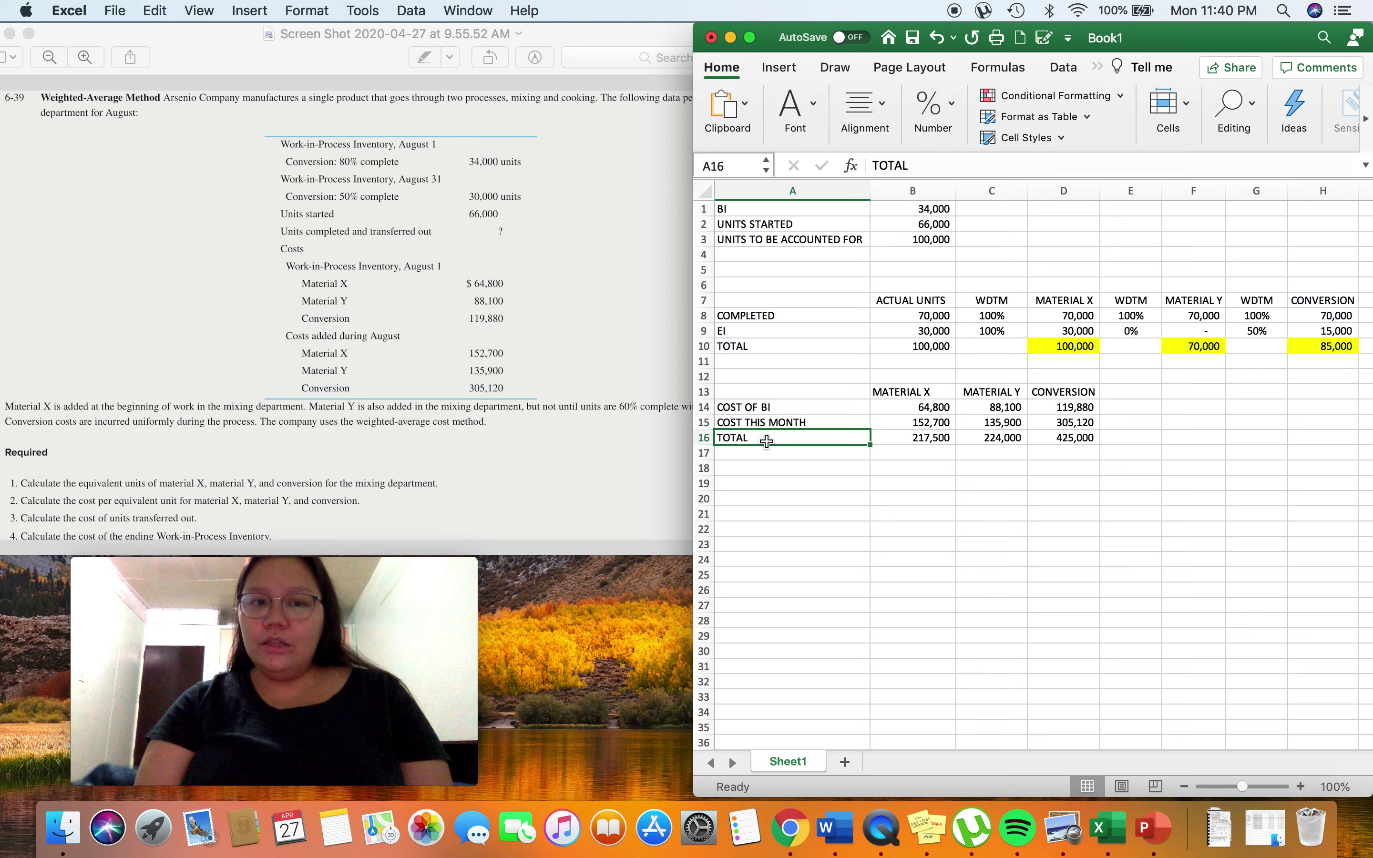
{"action": "left_click", "coordinate": [818, 463]}
{"action": "left_click", "coordinate": [800, 452]}
{"action": "type", "text": "EUP"}
{"action": "key", "text": "Return"}
Step: Link the EUP cells to the highlighted equivalent-unit totals: B17 to D10 for Material X and C17 to F10 for Material Y
{"action": "left_click", "coordinate": [1064, 345]}
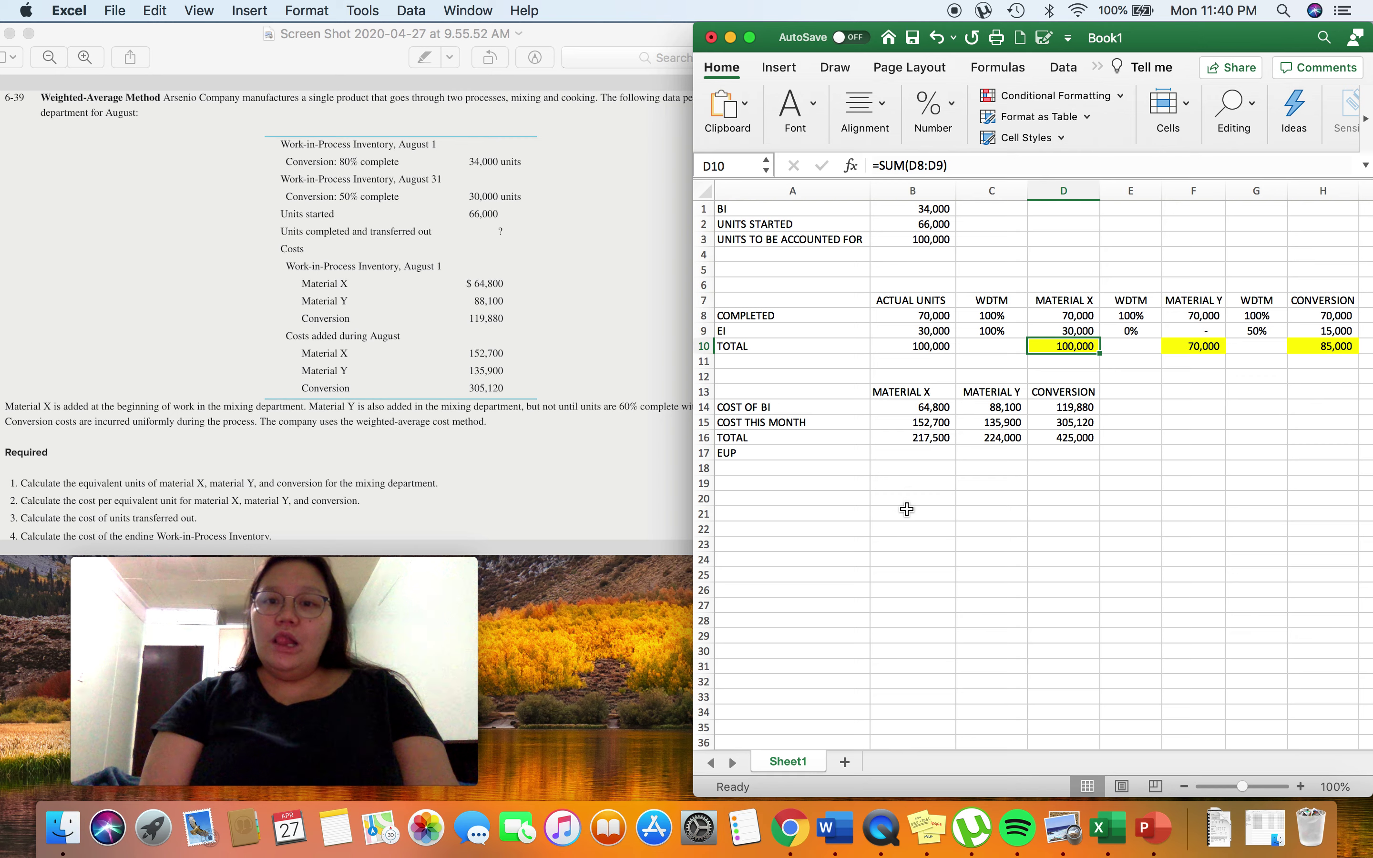
{"action": "left_click", "coordinate": [920, 451]}
{"action": "type", "text": "="}
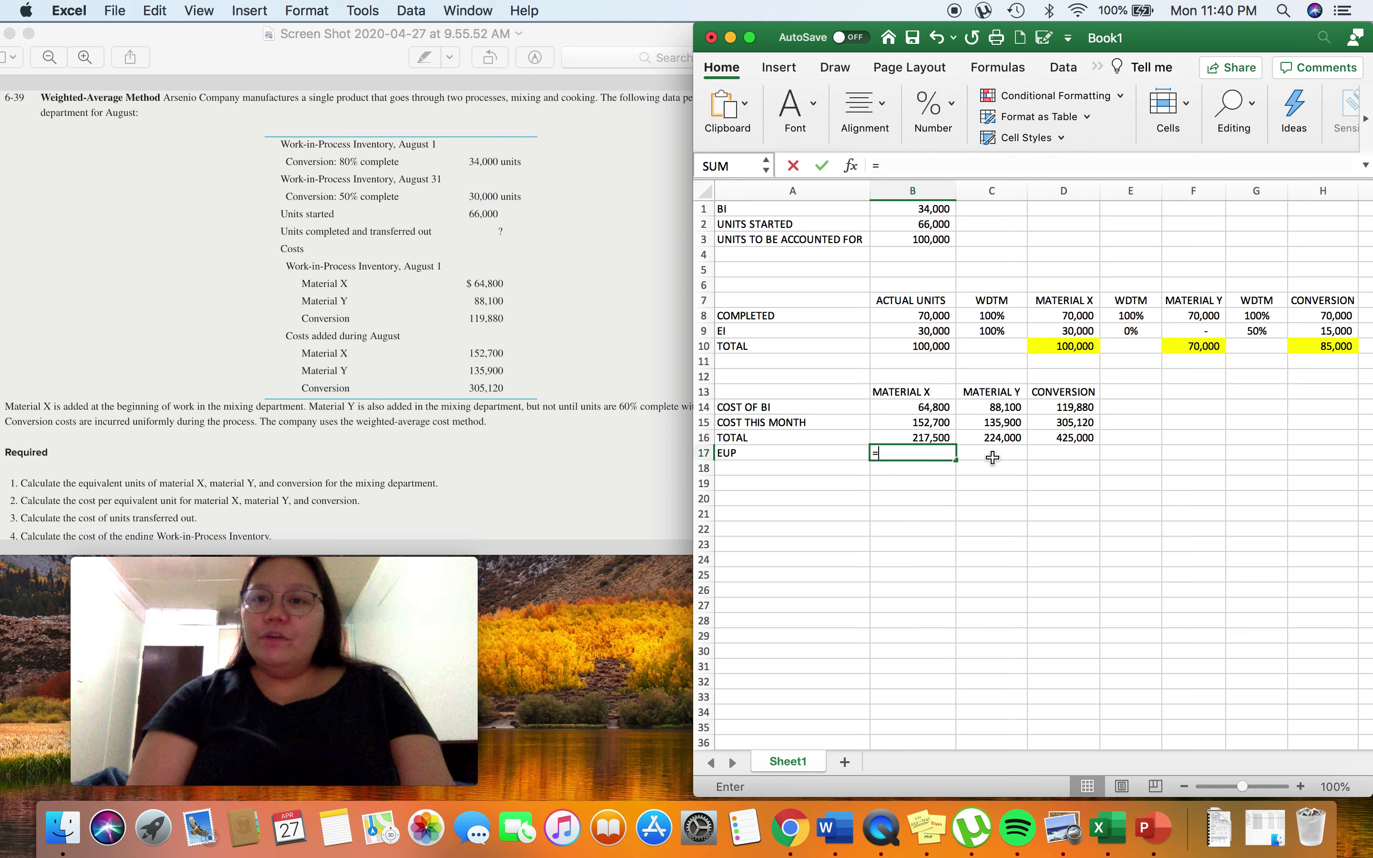
{"action": "left_click", "coordinate": [1070, 346]}
{"action": "key", "text": "Return"}
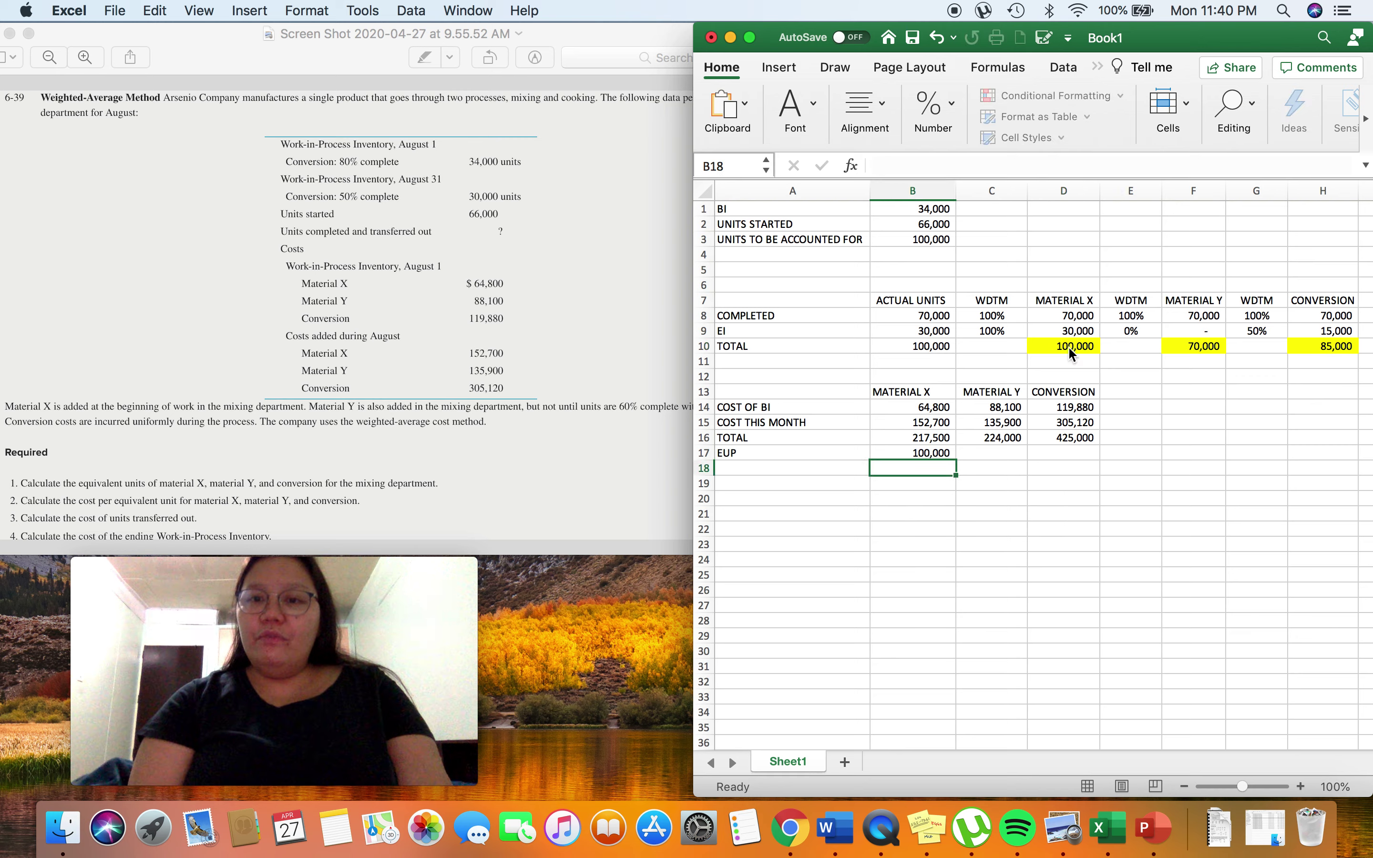
{"action": "left_click", "coordinate": [1000, 457]}
{"action": "type", "text": "="}
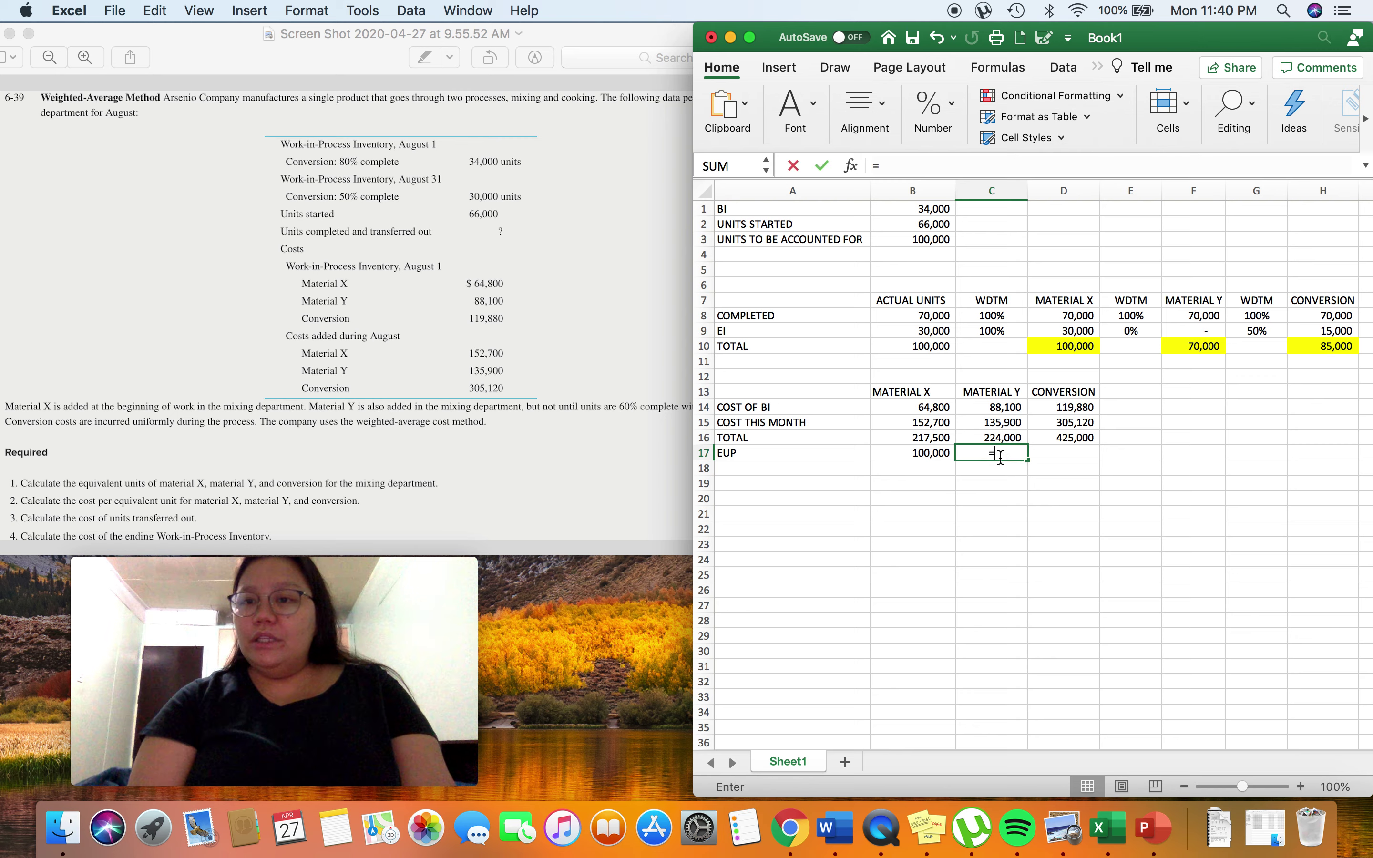
{"action": "left_click", "coordinate": [1203, 348]}
{"action": "key", "text": "Return"}
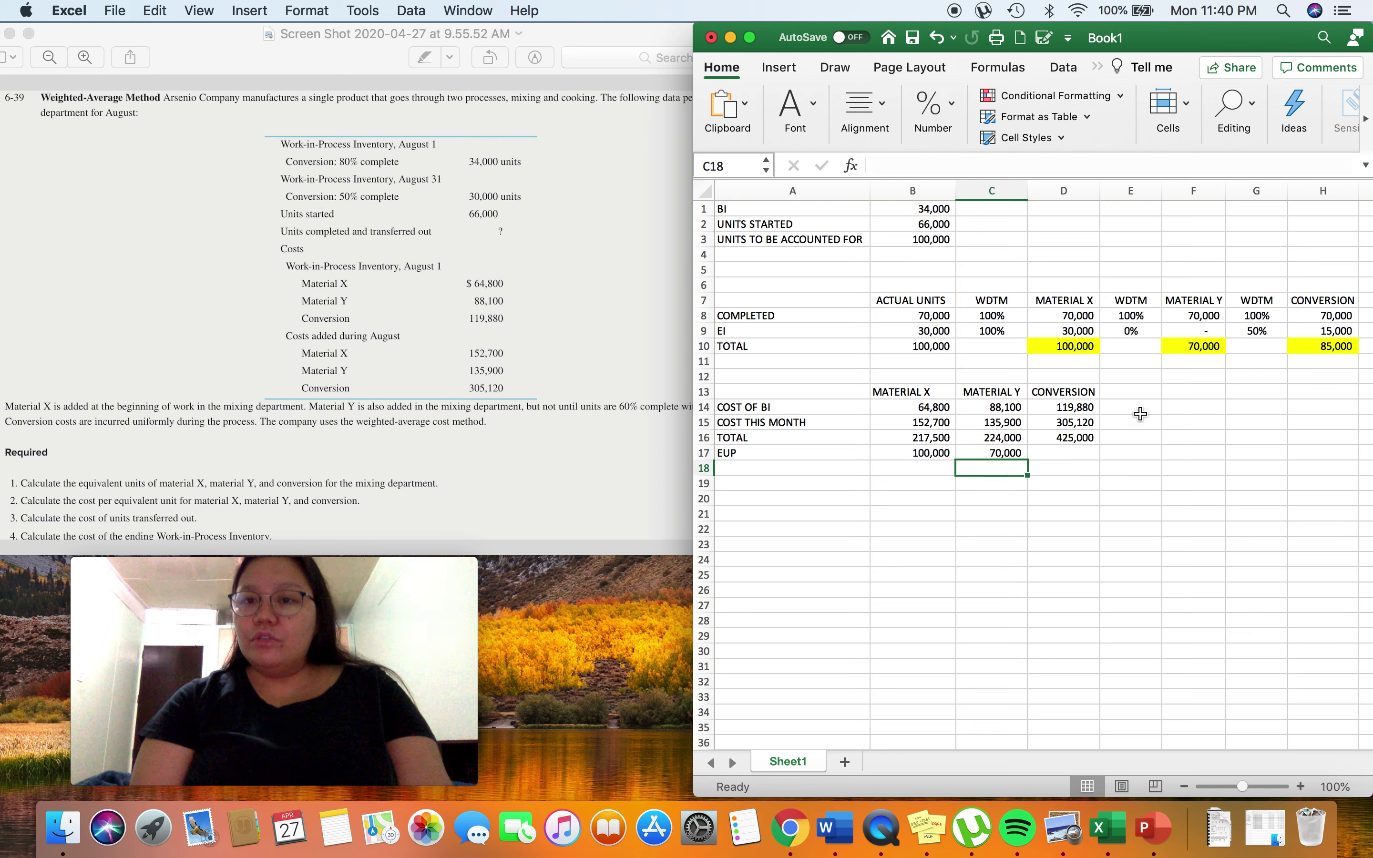
Step: Link the conversion EUP cell D17 to the highlighted conversion equivalent-unit total in H10
{"action": "left_click", "coordinate": [1080, 452]}
{"action": "type", "text": "="}
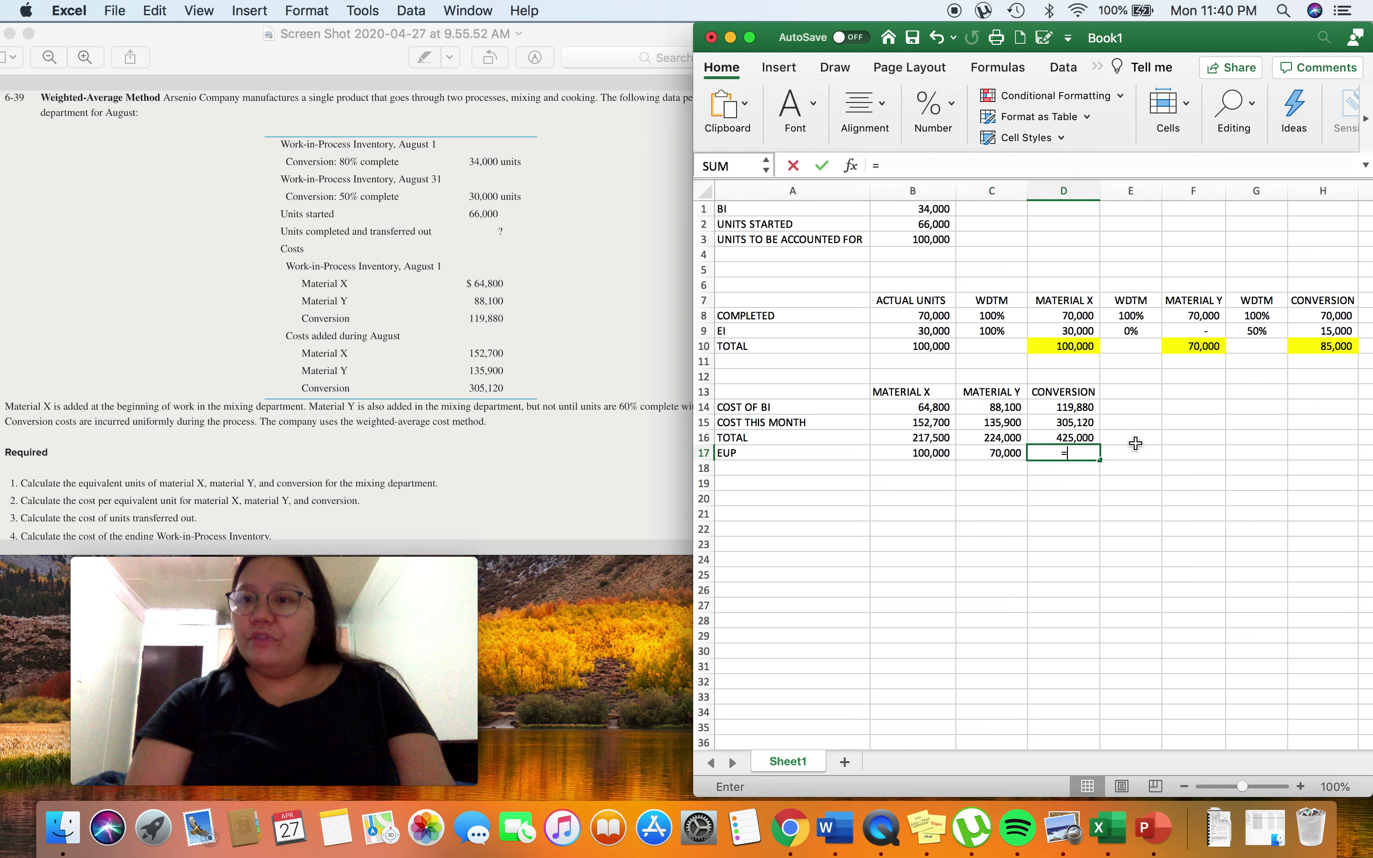
{"action": "left_click", "coordinate": [1325, 346]}
{"action": "key", "text": "Return"}
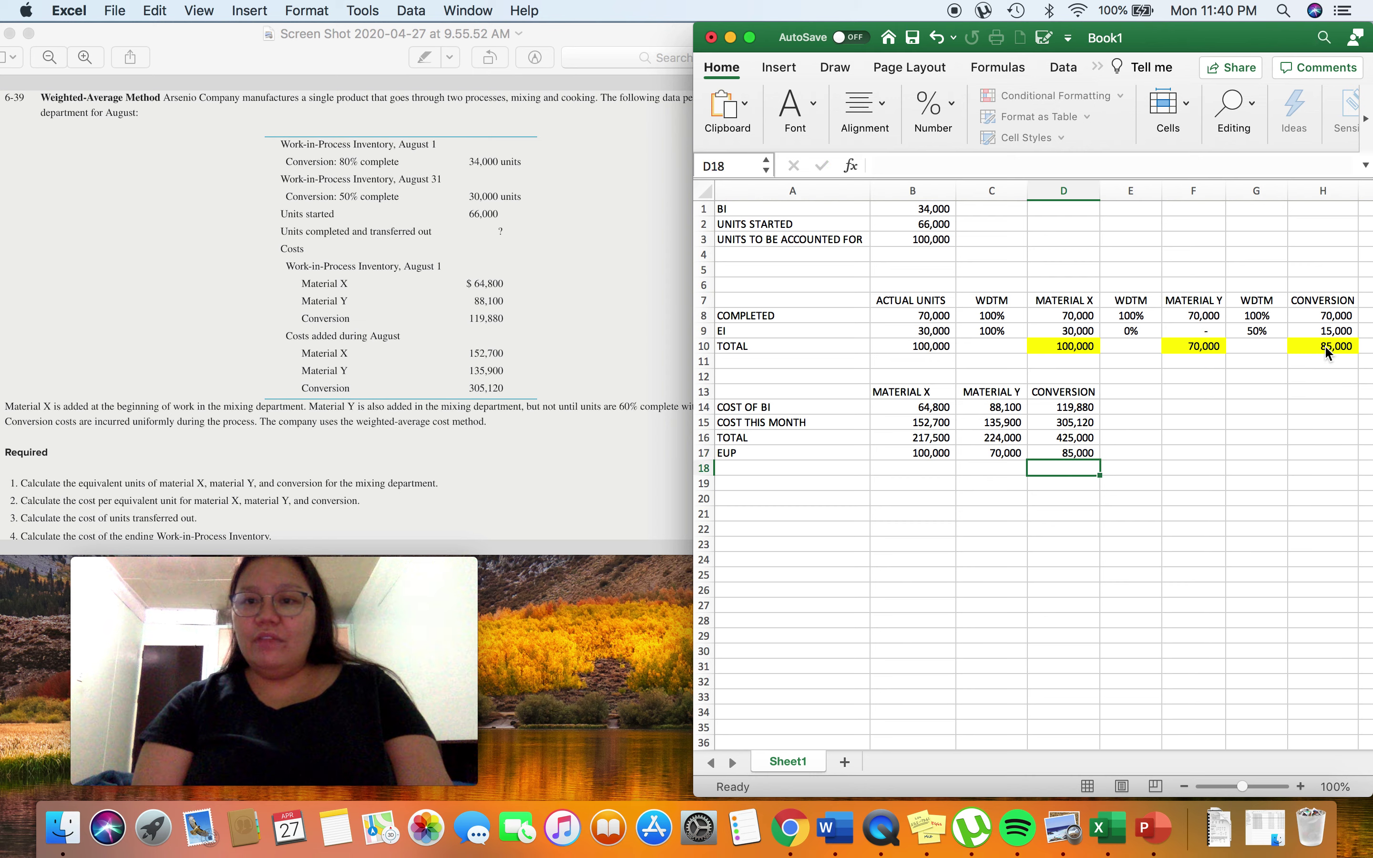
Step: Add the row label COST PER EUP in A18, below the EUP row
{"action": "key", "text": "Left"}
{"action": "key", "text": "Left"}
{"action": "key", "text": "Left"}
{"action": "type", "text": "COST O"}
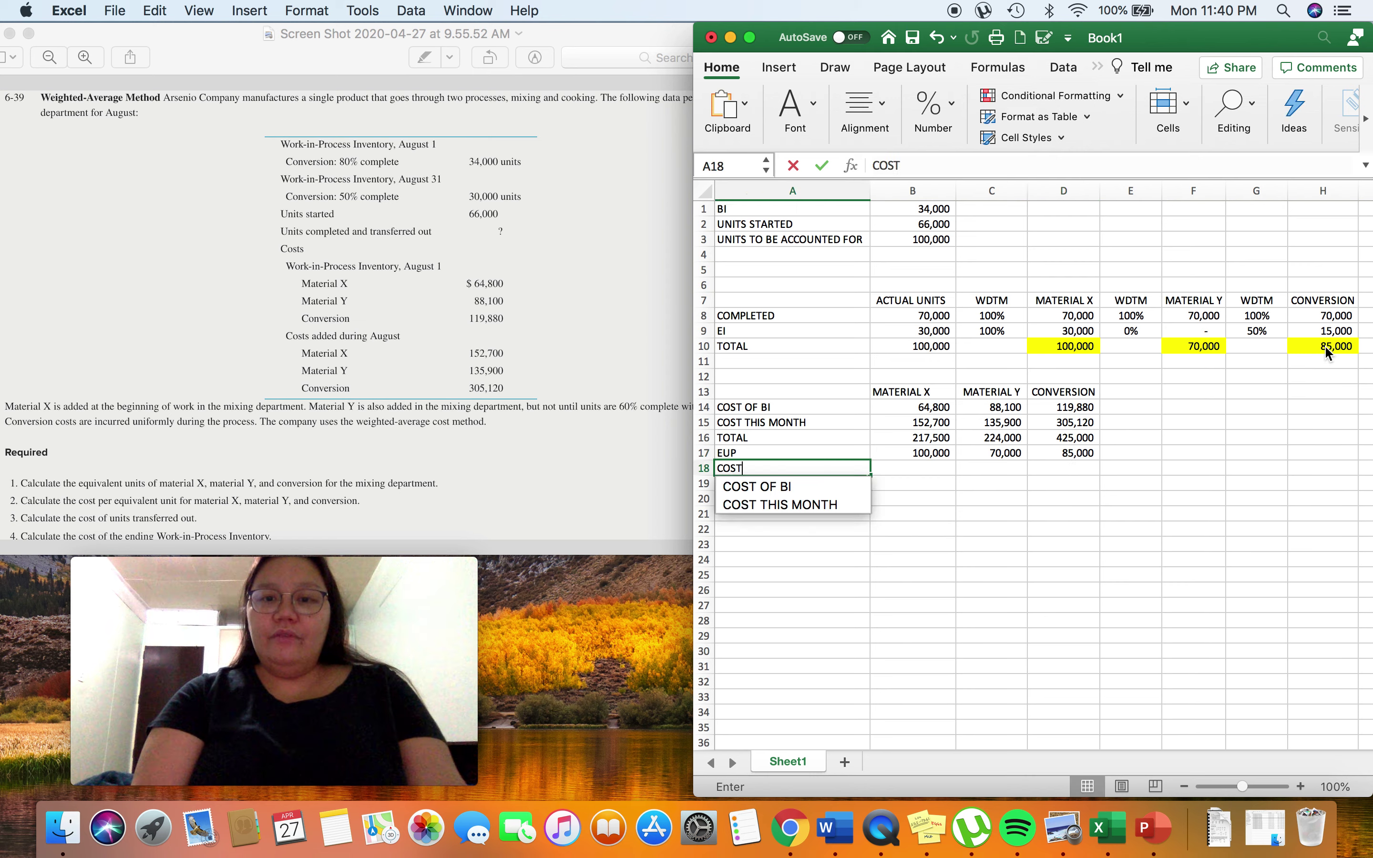
{"action": "key", "text": "BackSpace"}
{"action": "key", "text": "BackSpace"}
{"action": "type", "text": "PER EUP"}
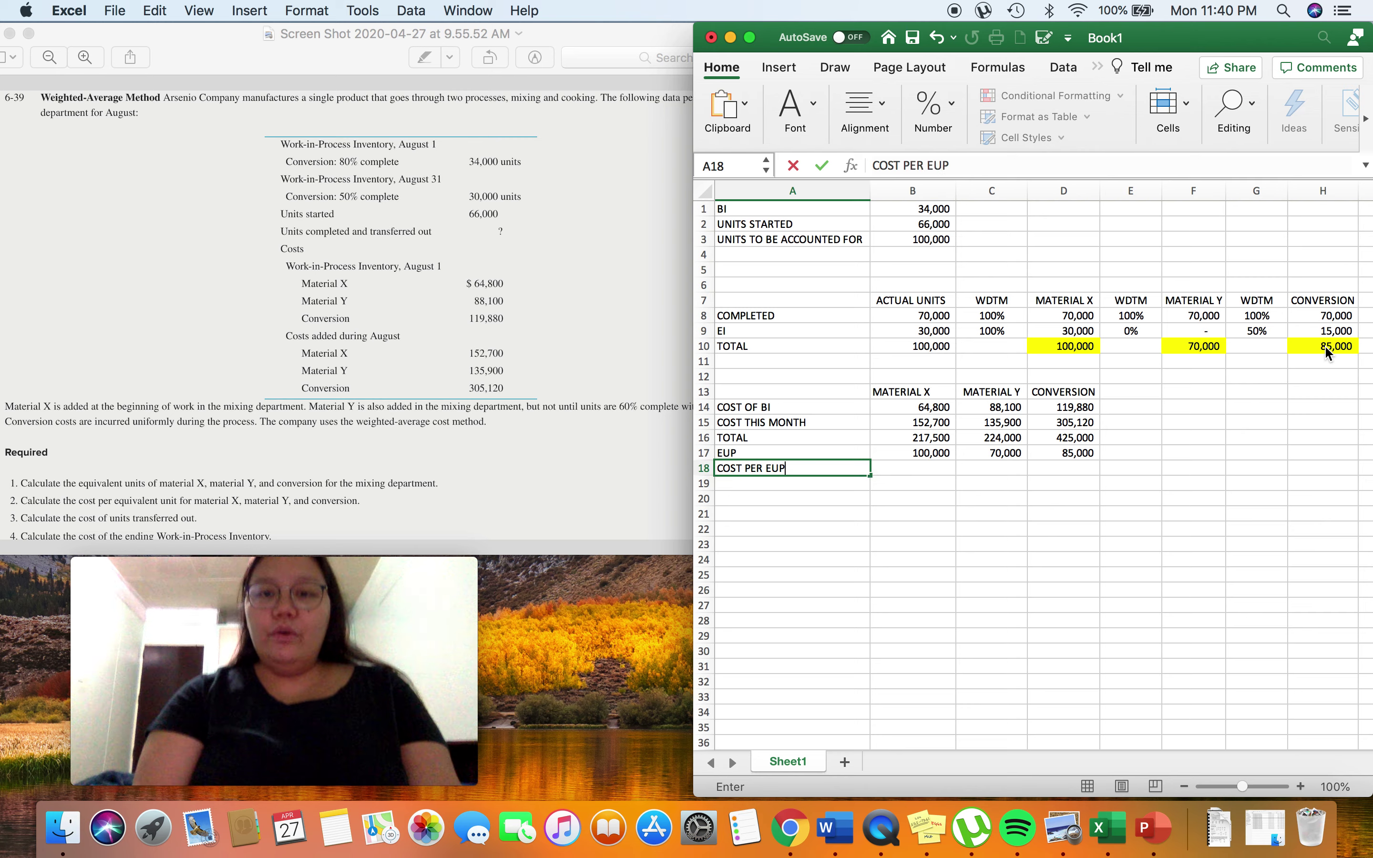
{"action": "key", "text": "Return"}
{"action": "key", "text": "Up"}
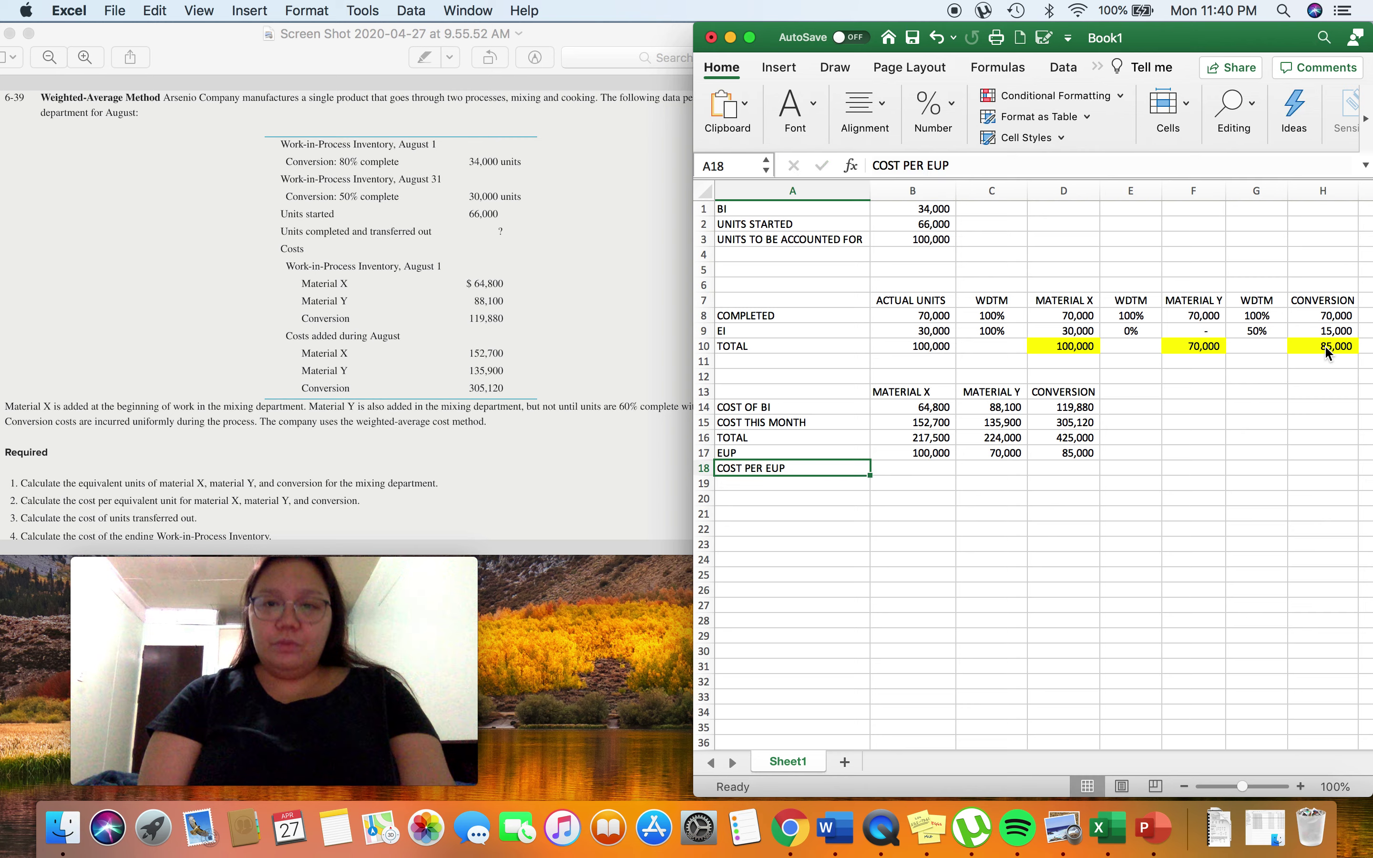
Step: Calculate Material X's cost per EUP in B18 by dividing its total cost by its EUP with =B16/B17
{"action": "key", "text": "Right"}
{"action": "type", "text": "="}
{"action": "key", "text": "Up"}
{"action": "key", "text": "Up"}
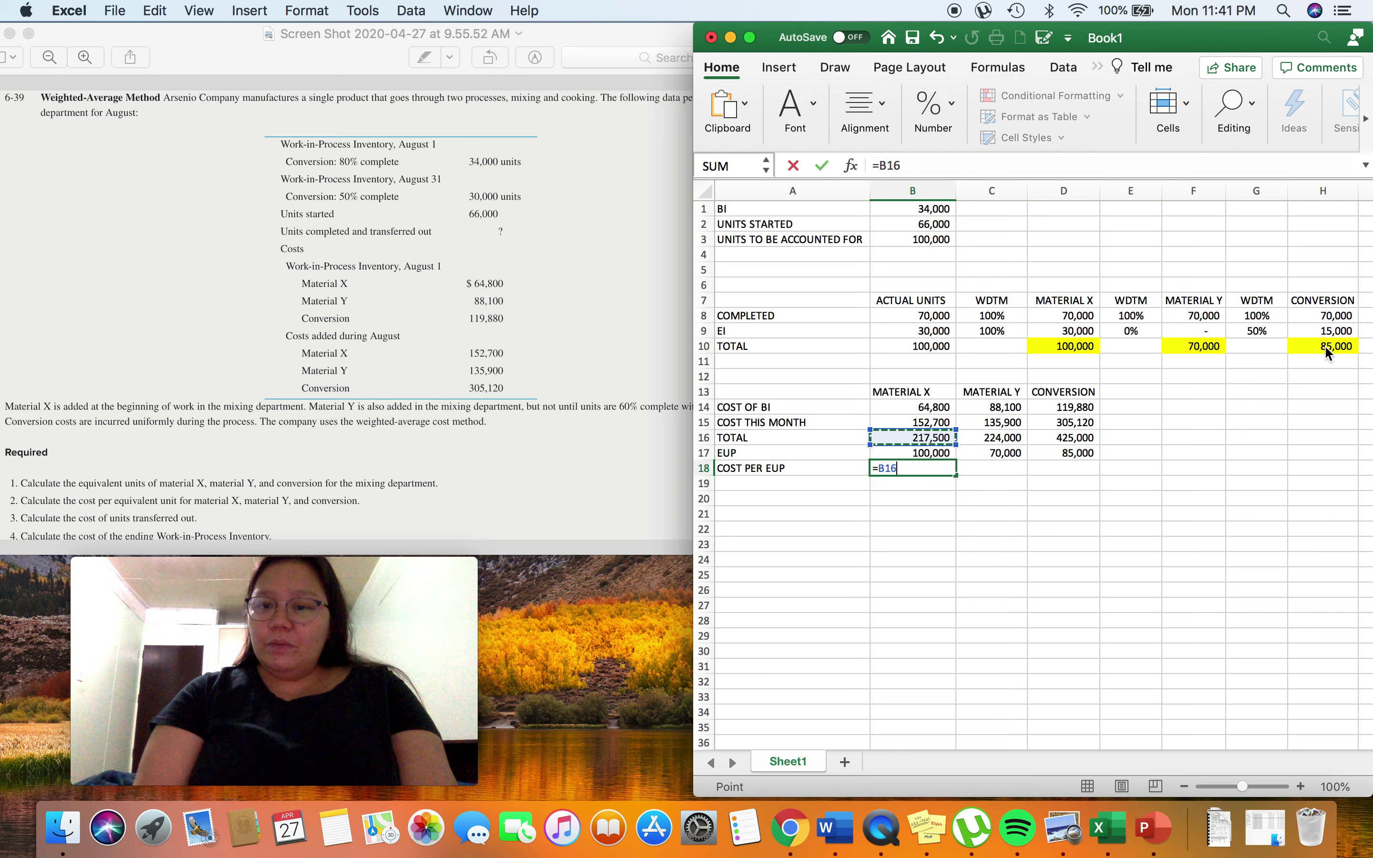
{"action": "type", "text": "/"}
{"action": "key", "text": "Up"}
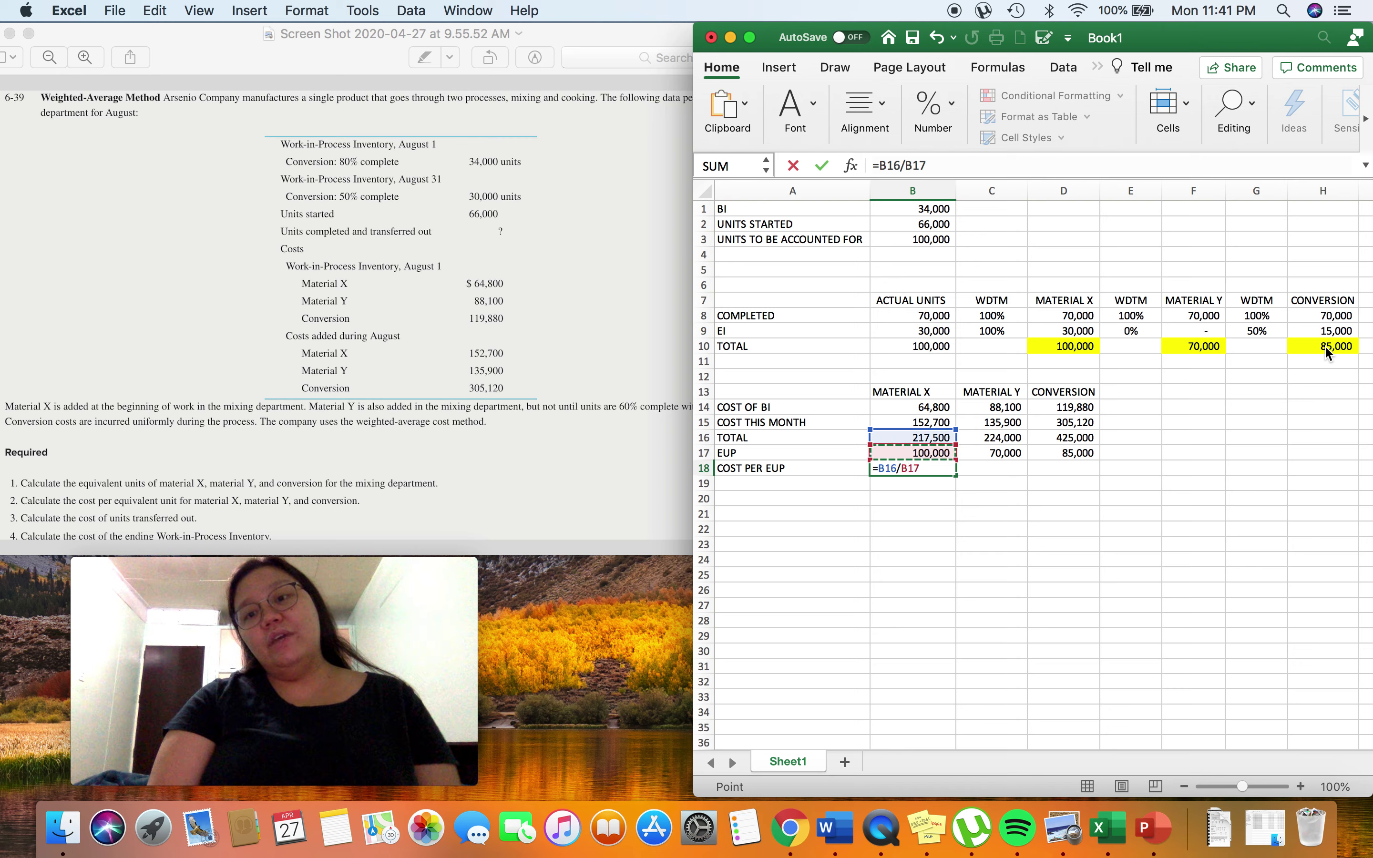
{"action": "key", "text": "Return"}
{"action": "key", "text": "Up"}
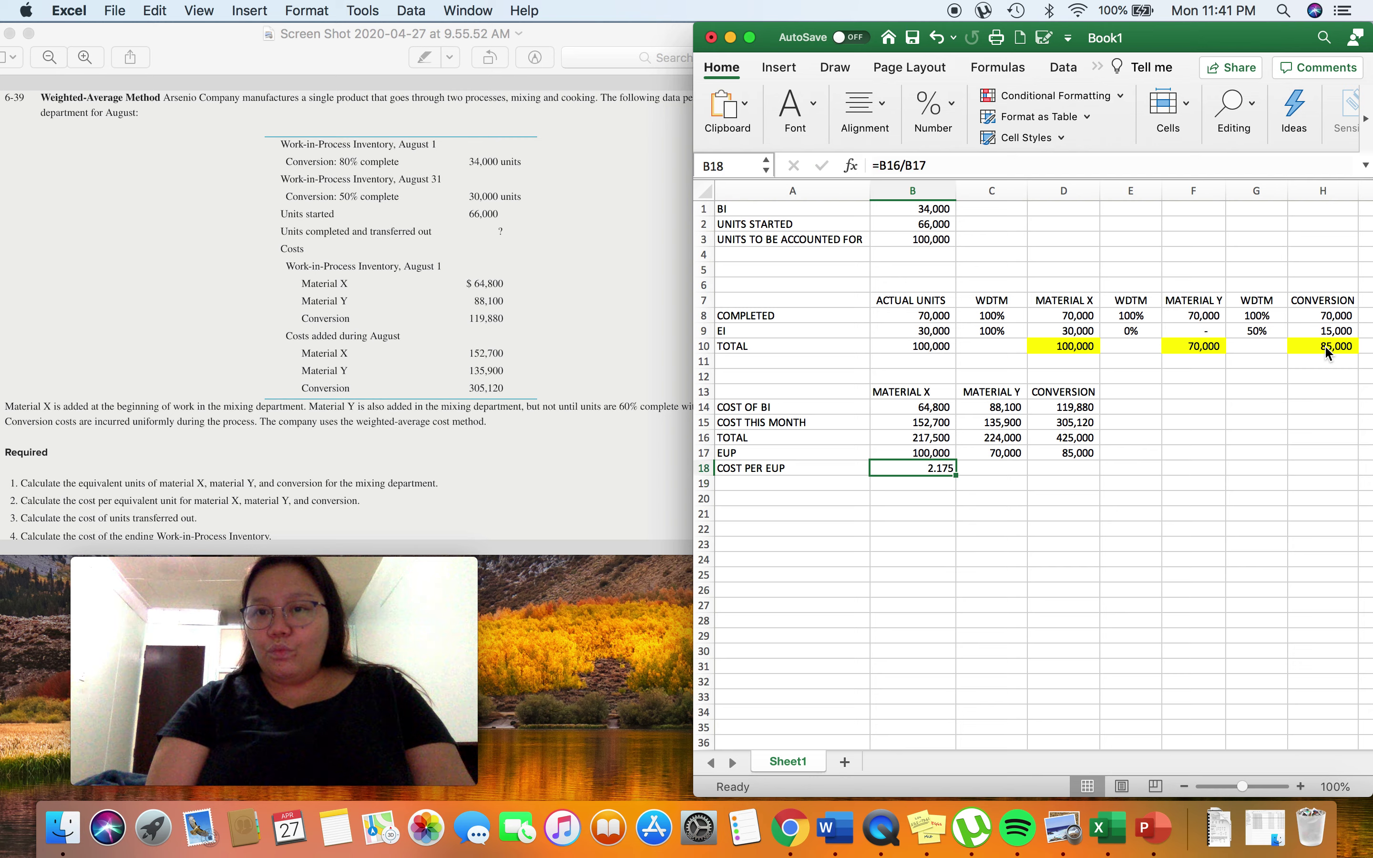
Step: Calculate Material Y's cost per EUP in C18 with the formula =C16/C17
{"action": "key", "text": "Right"}
{"action": "type", "text": "="}
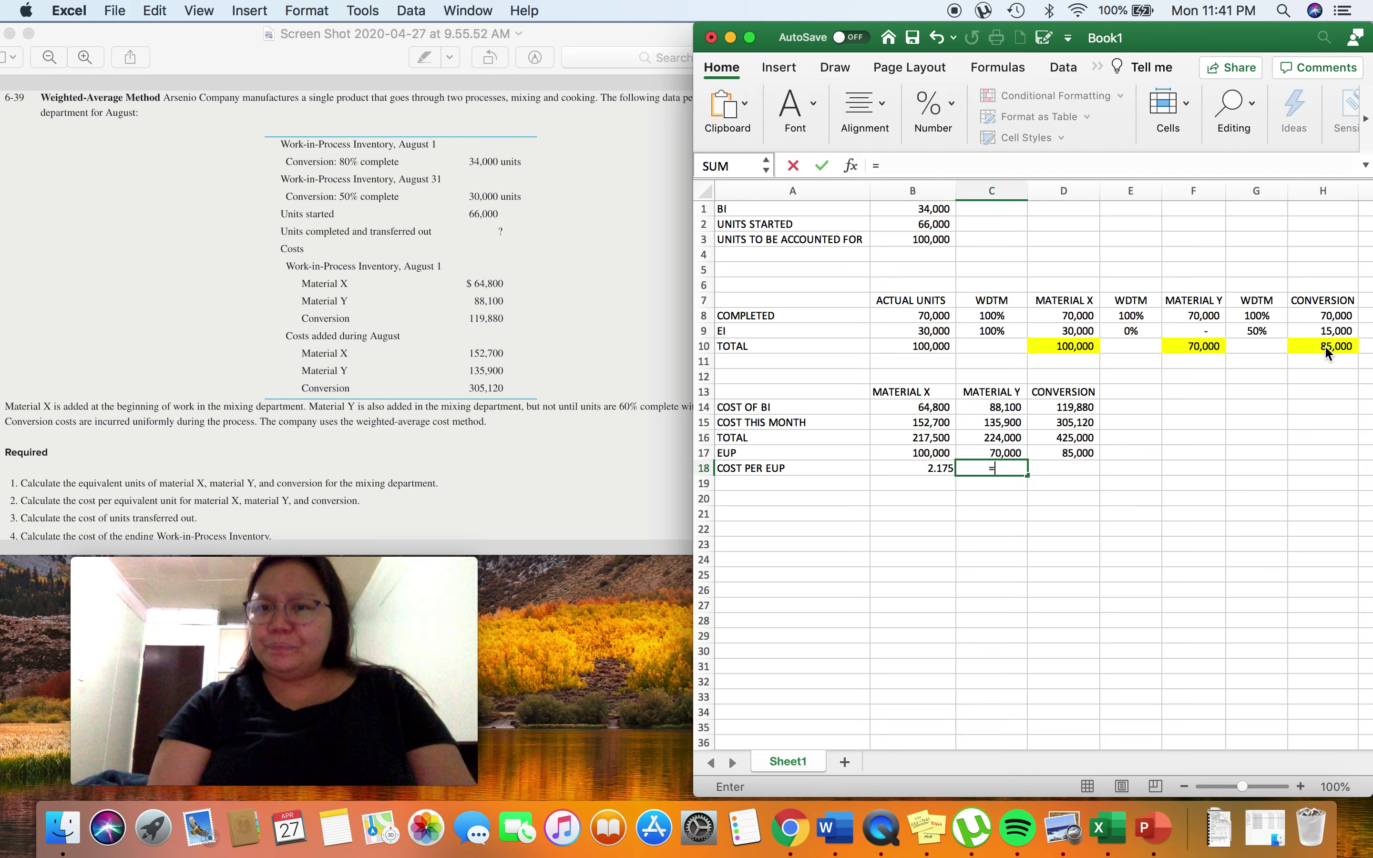
{"action": "key", "text": "Up"}
{"action": "key", "text": "Up"}
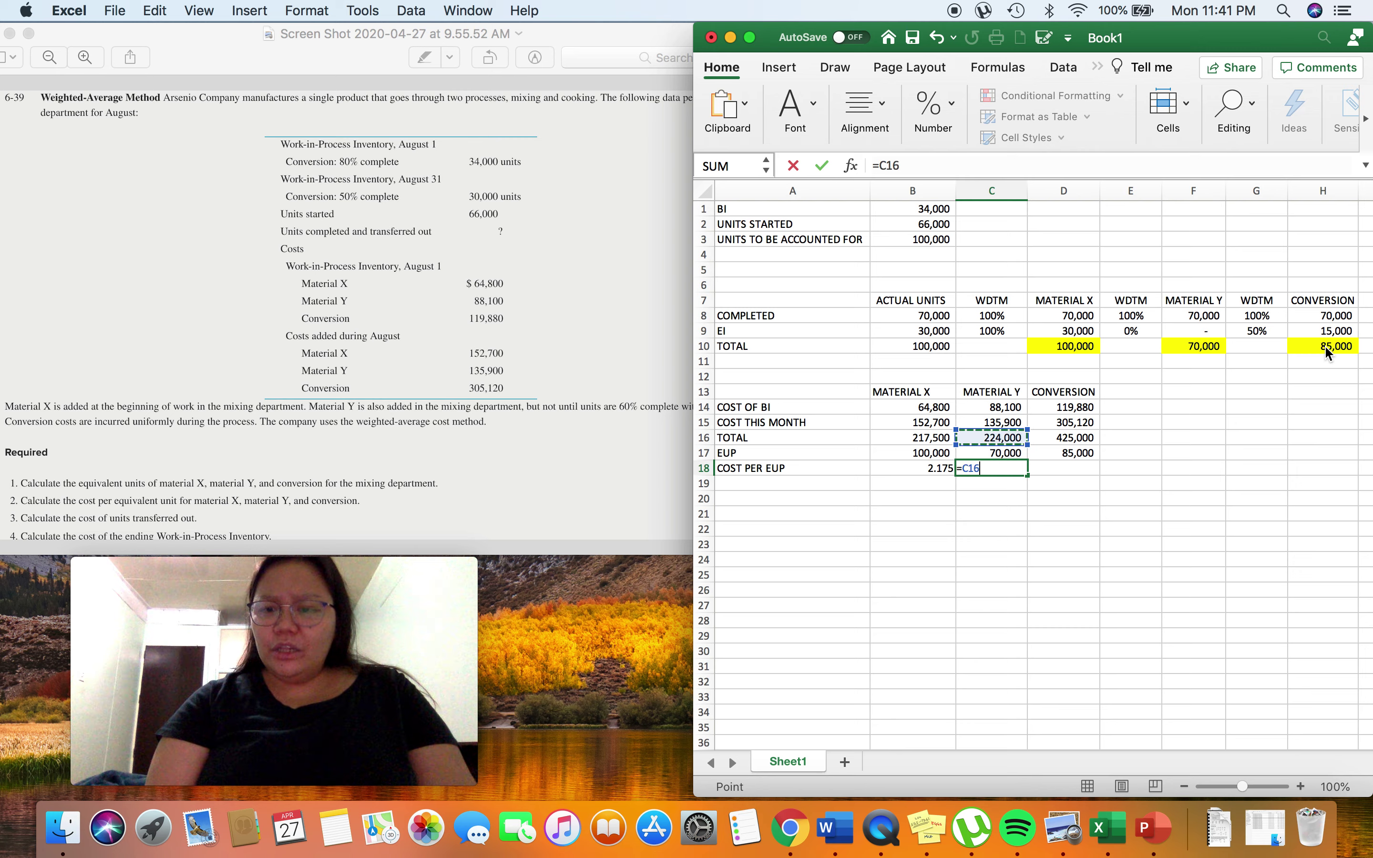
{"action": "type", "text": "/"}
{"action": "key", "text": "Up"}
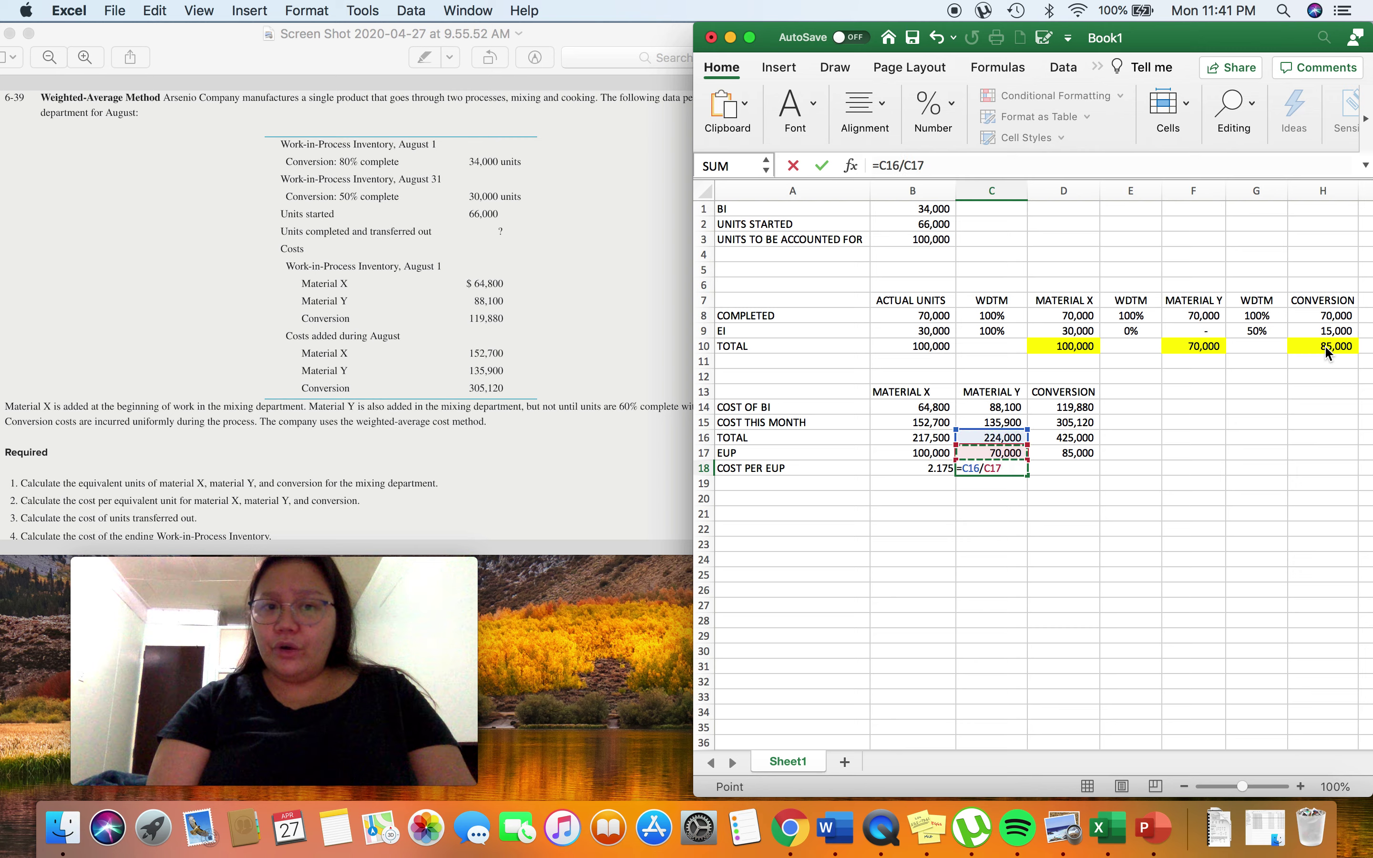
{"action": "key", "text": "Return"}
{"action": "key", "text": "Up"}
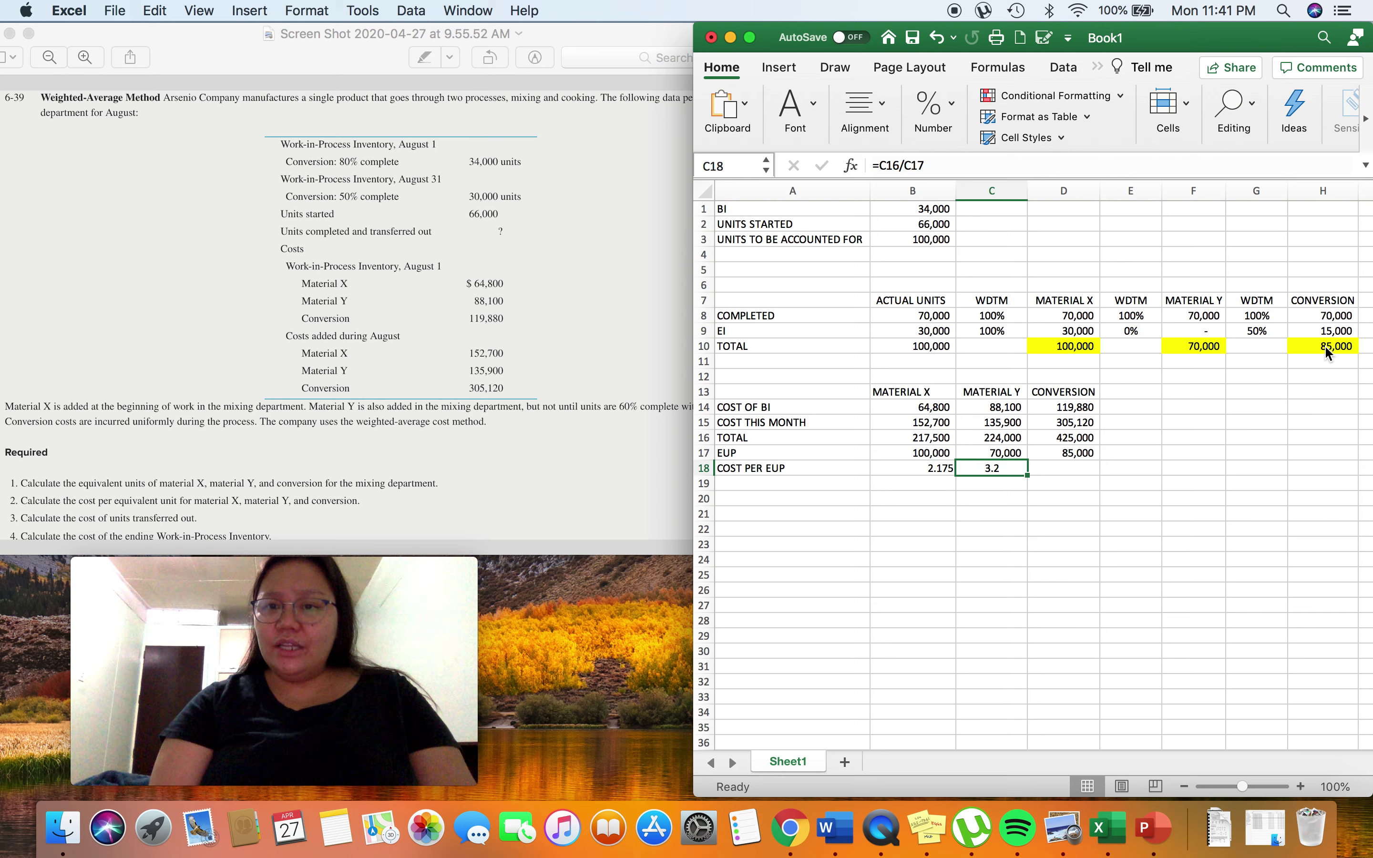
Step: Calculate the conversion cost per EUP in D18 with the formula =D16/D17
{"action": "key", "text": "Right"}
{"action": "key", "text": "Left"}
{"action": "key", "text": "Right"}
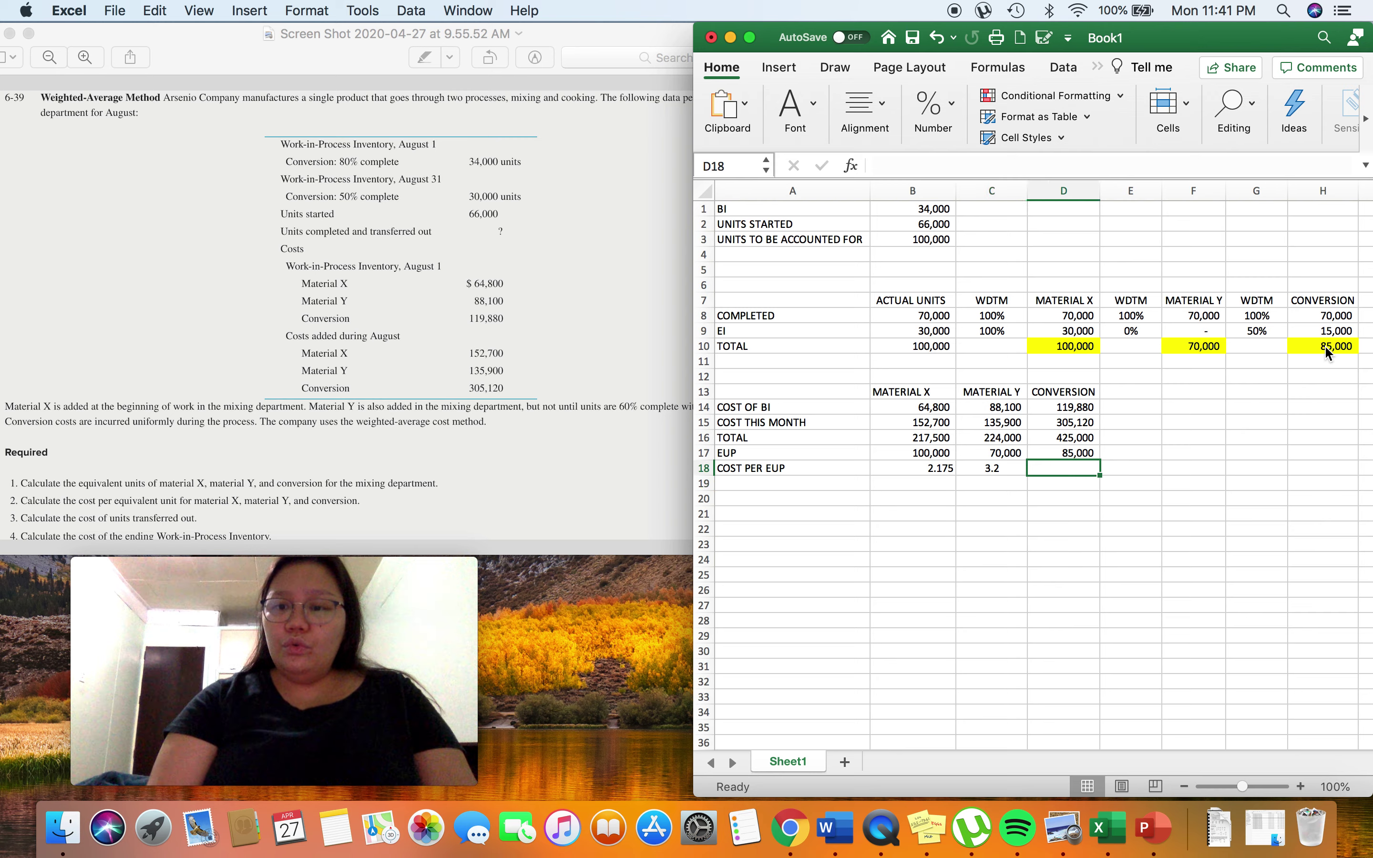
{"action": "type", "text": "="}
{"action": "key", "text": "Up"}
{"action": "key", "text": "Up"}
{"action": "type", "text": "/"}
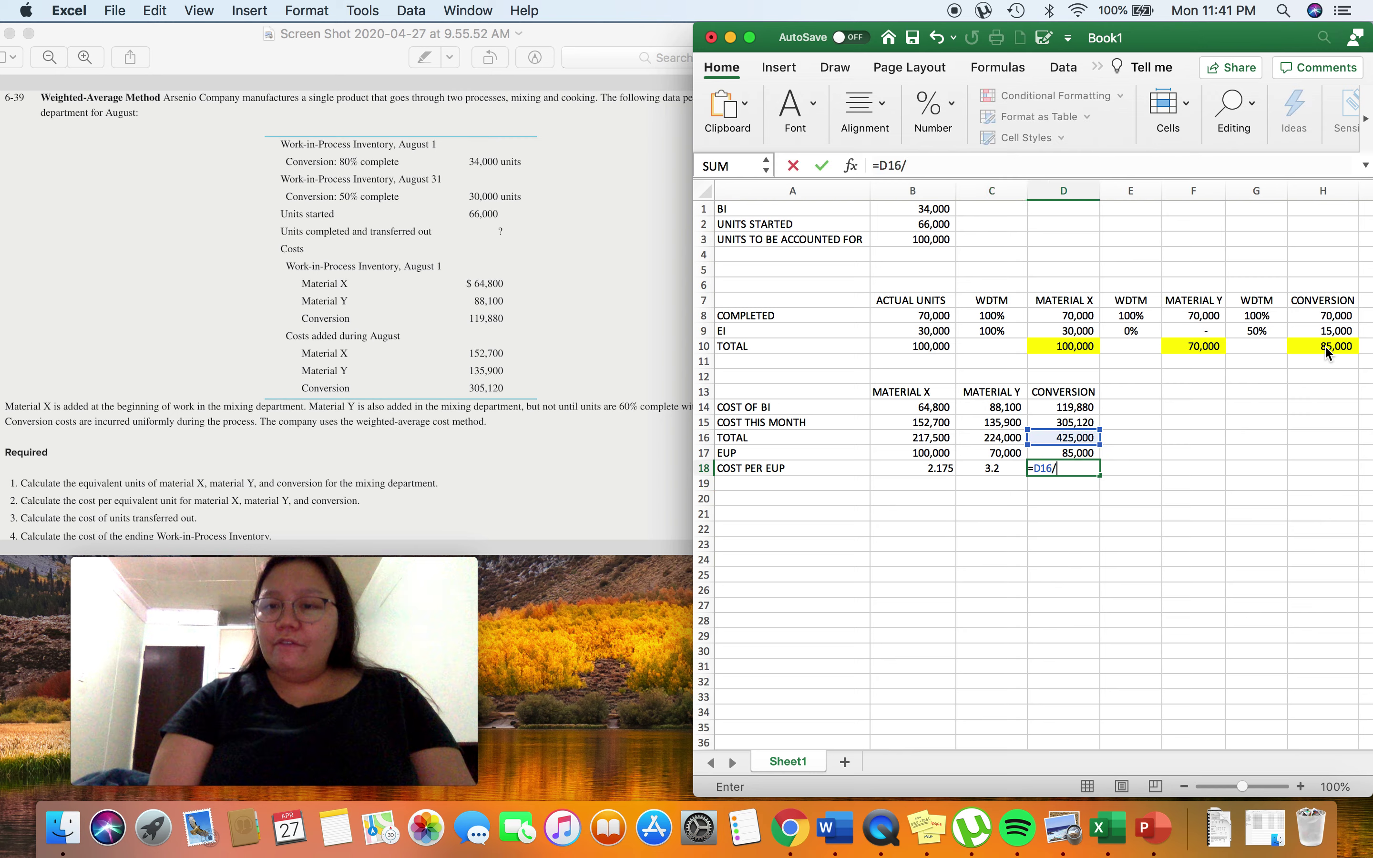
{"action": "key", "text": "Up"}
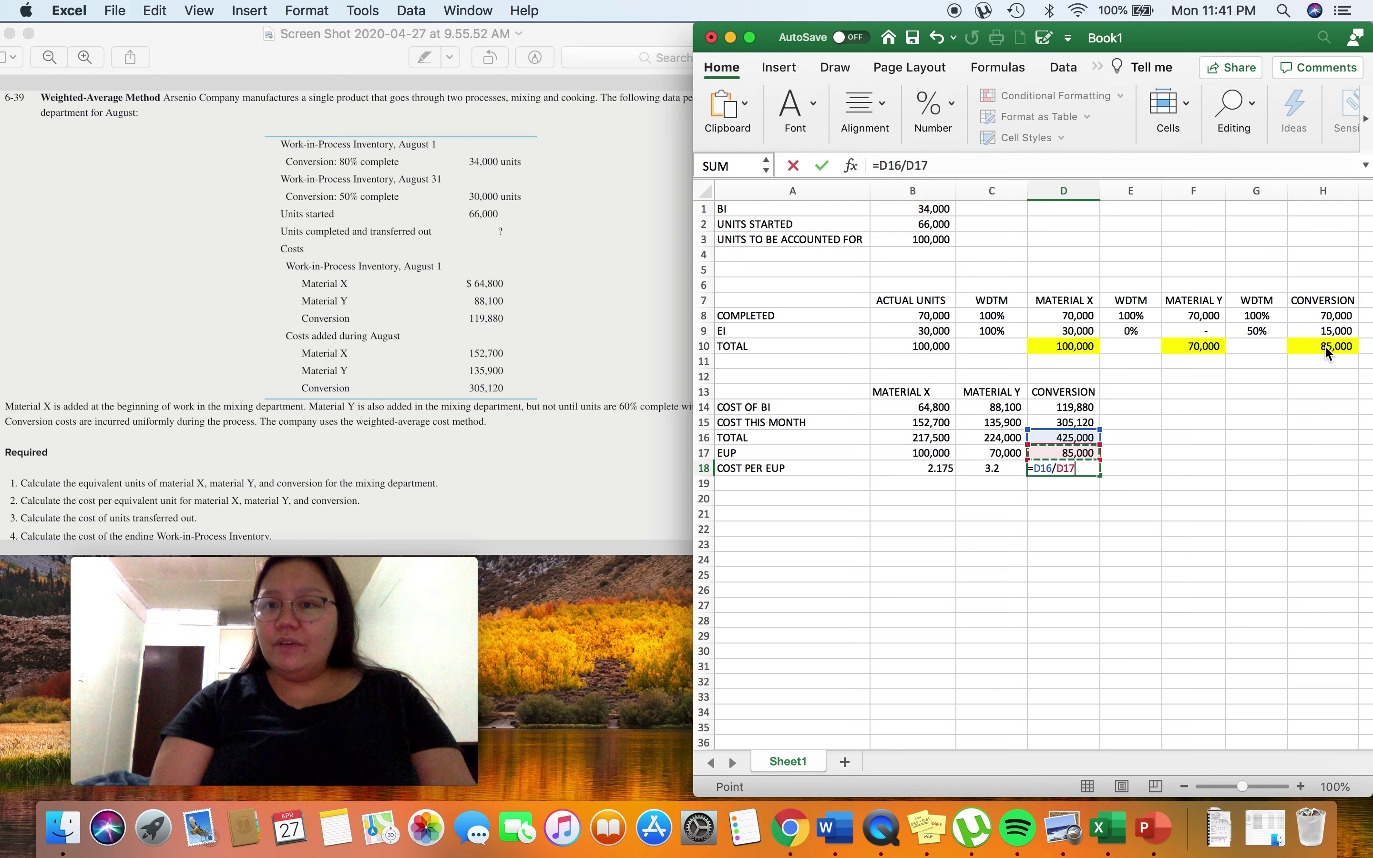
{"action": "key", "text": "Return"}
{"action": "key", "text": "Up"}
{"action": "key", "text": "Left"}
{"action": "key", "text": "Left"}
{"action": "key", "text": "Right"}
{"action": "key", "text": "Right"}
{"action": "key", "text": "Right"}
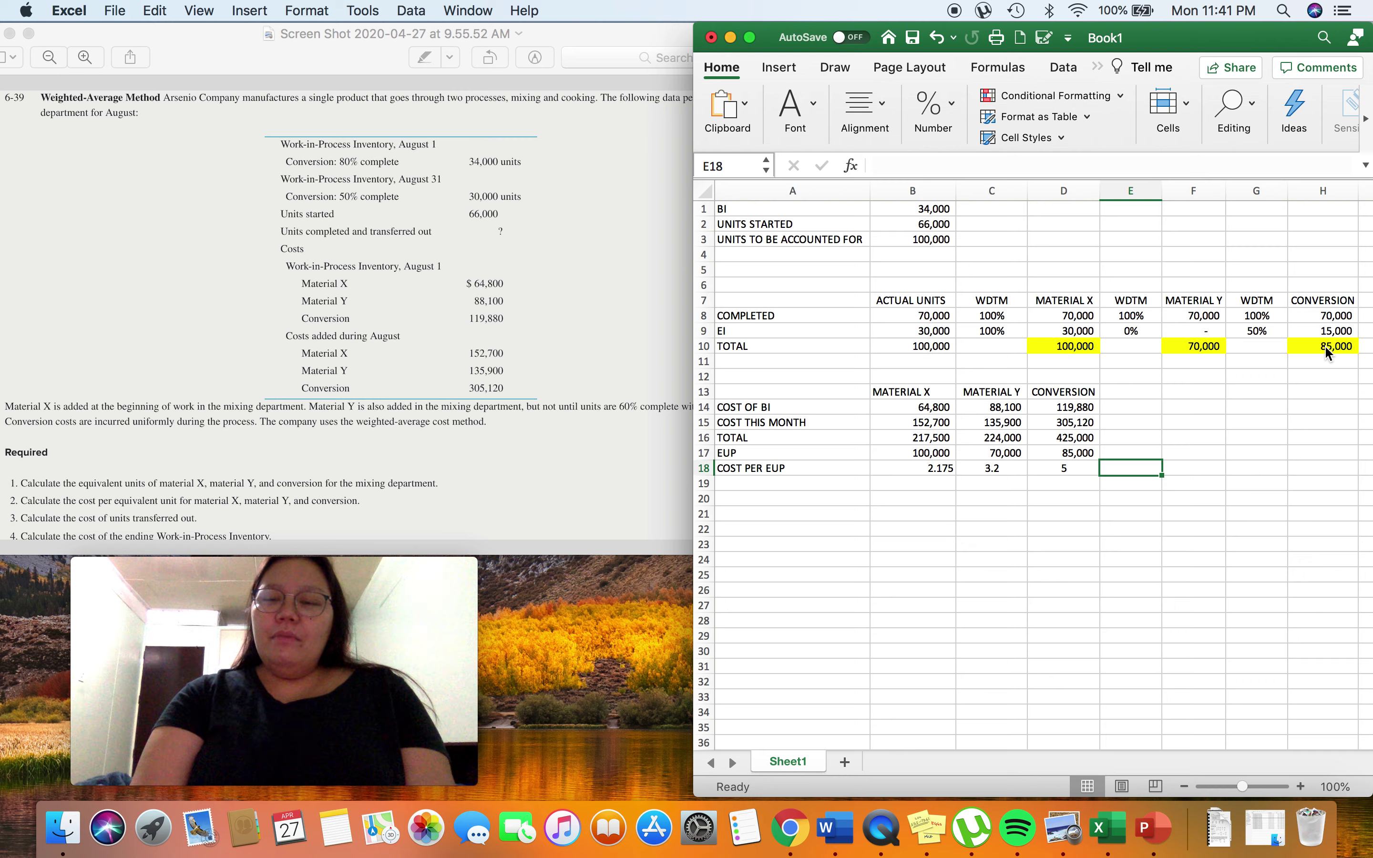
{"action": "type", "text": "="}
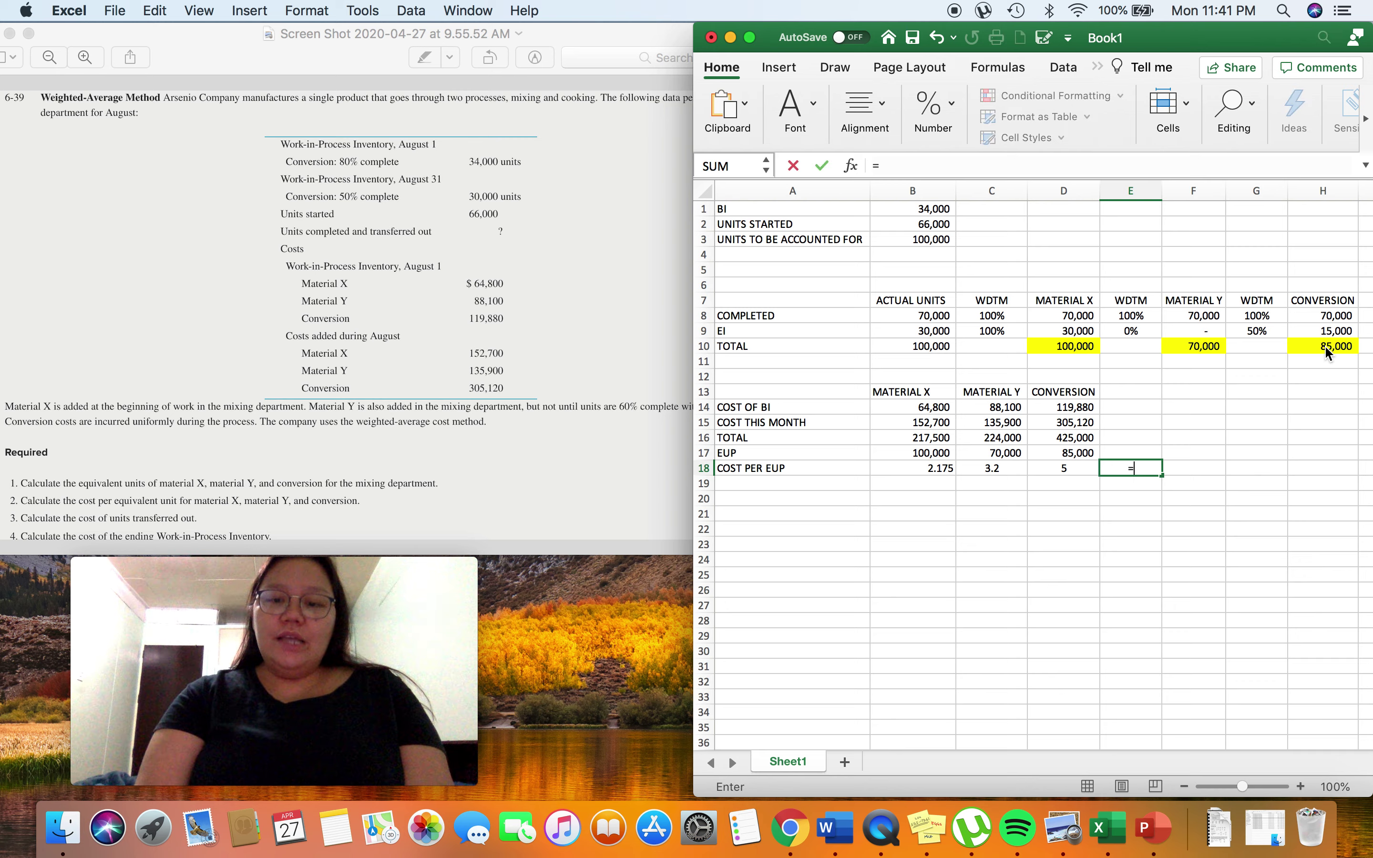
{"action": "type", "text": "SUM("}
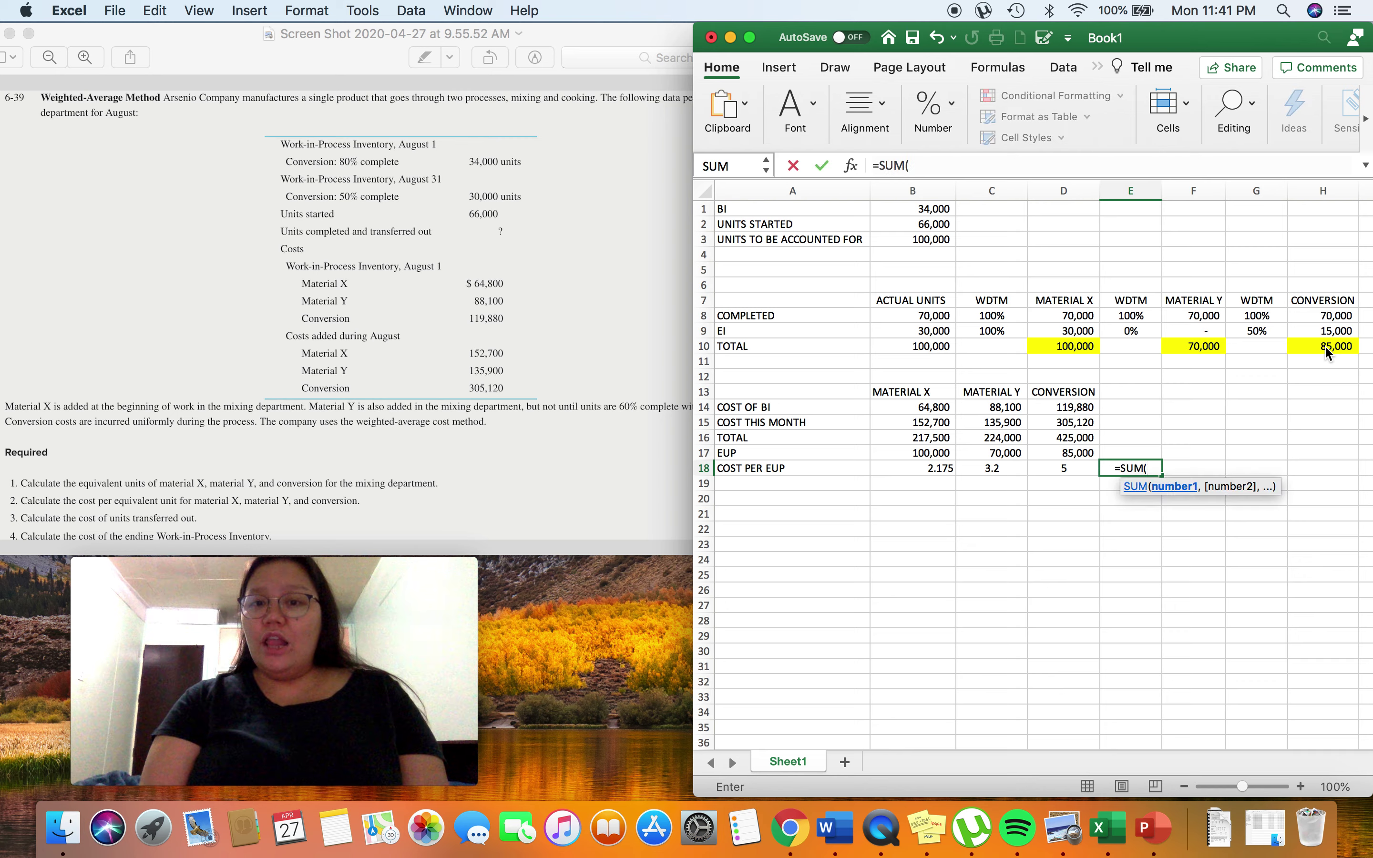
{"action": "key", "text": "shift+Left"}
{"action": "key", "text": "shift+Left"}
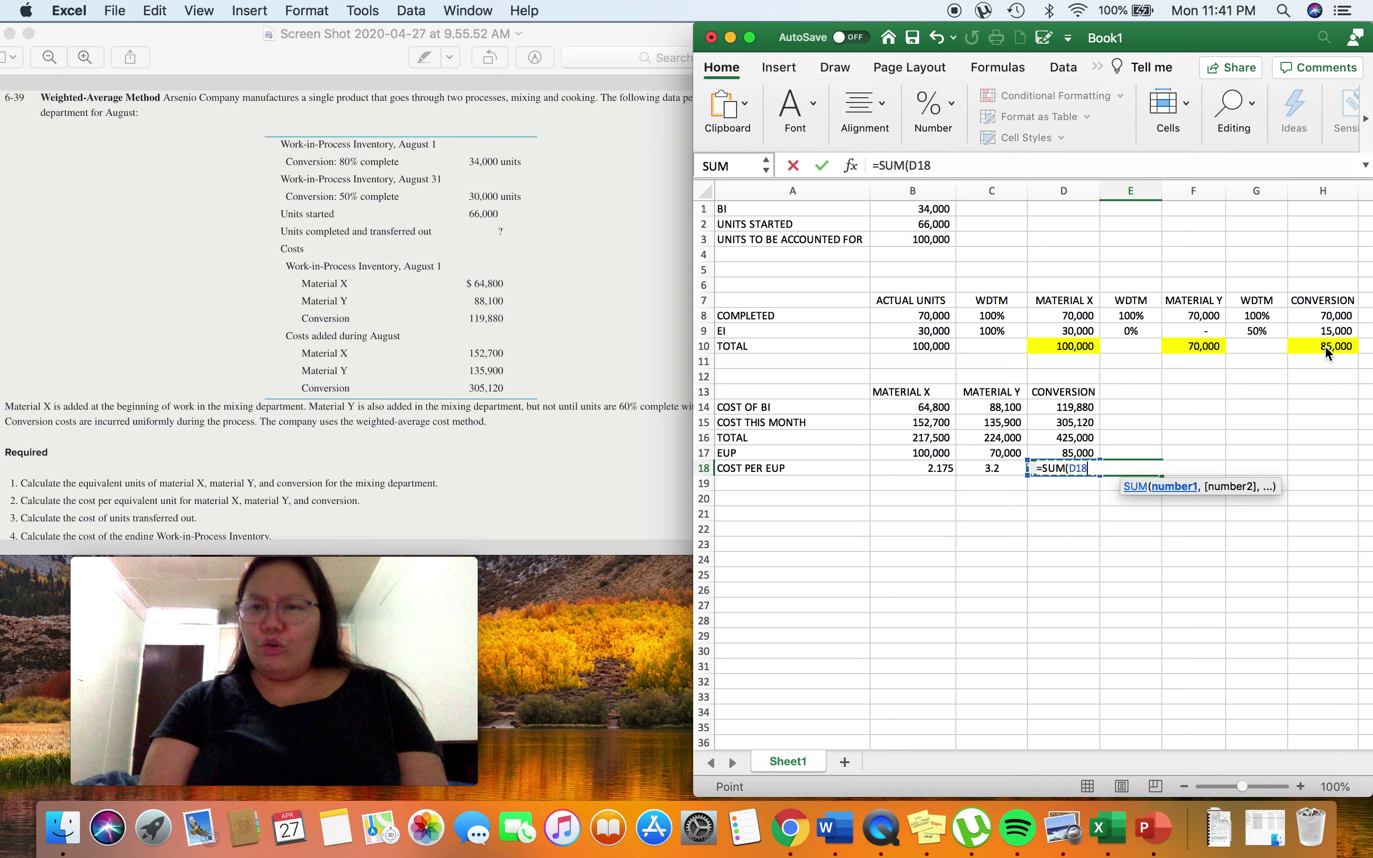
{"action": "key", "text": "Left"}
{"action": "key", "text": "Right"}
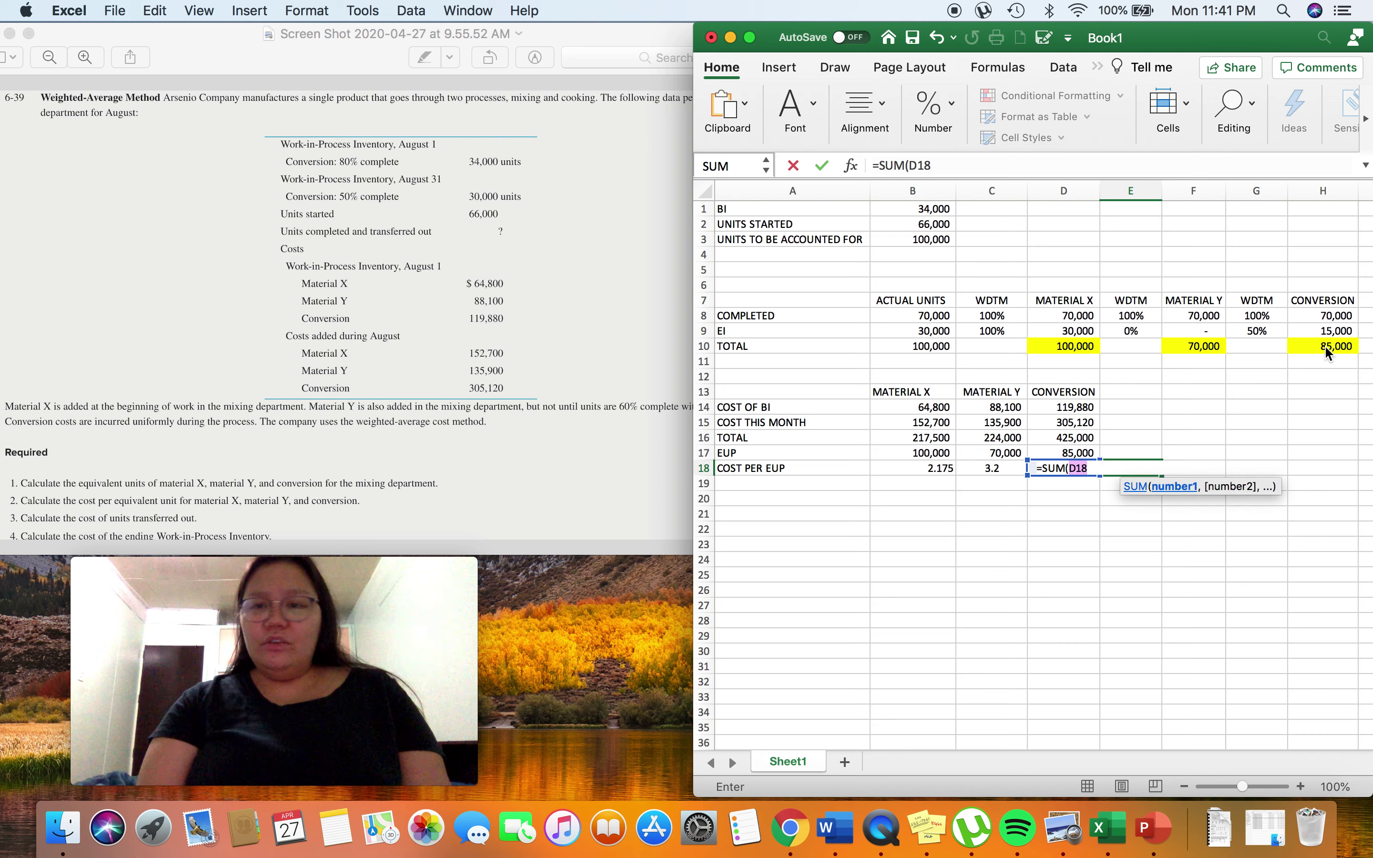
{"action": "key", "text": "Return"}
{"action": "key", "text": "Up"}
{"action": "type", "text": "=SUM"}
{"action": "left_click", "coordinate": [1329, 347], "text": "shift"}
{"action": "key", "text": "Left"}
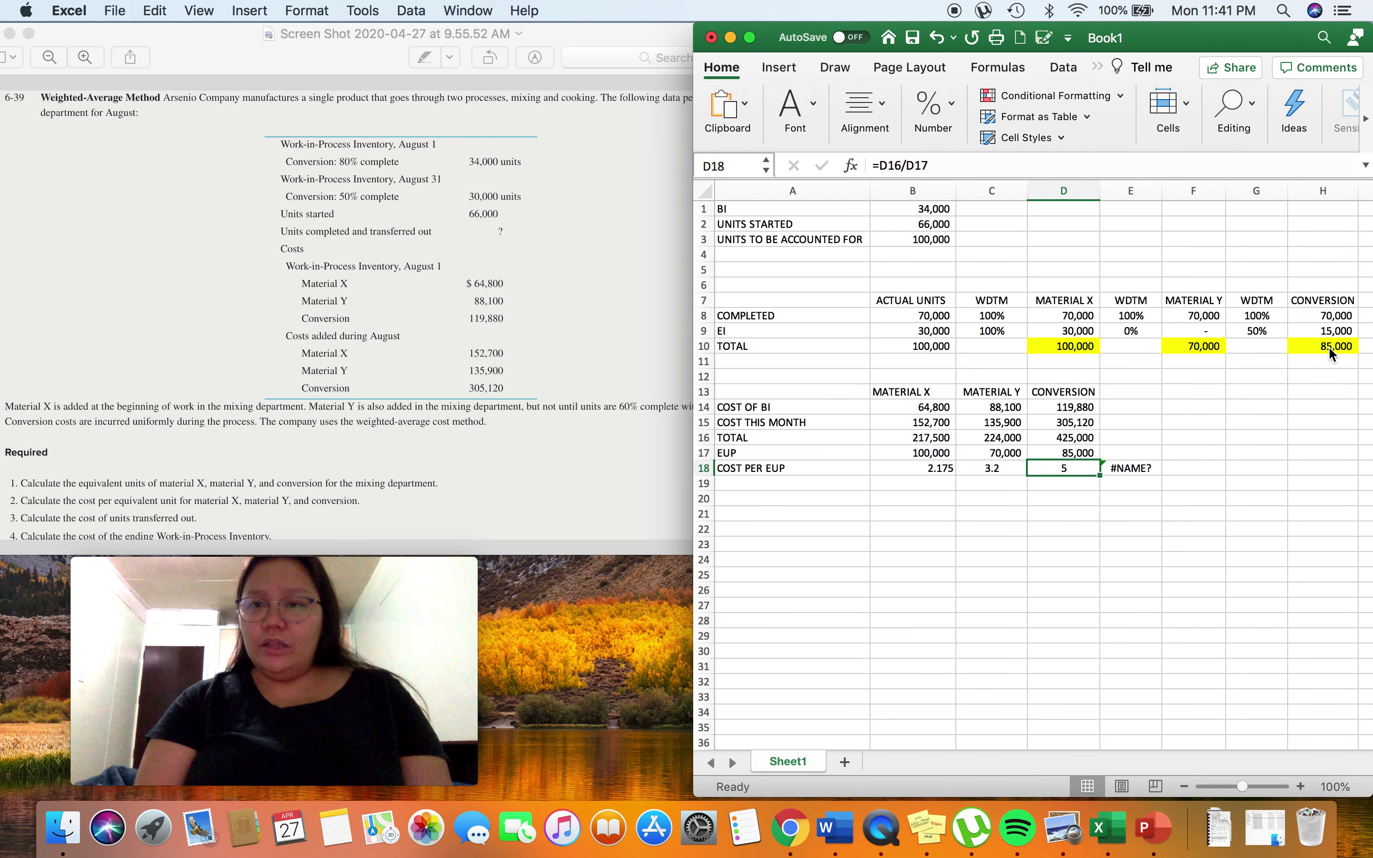
{"action": "key", "text": "Right"}
{"action": "key", "text": "Delete"}
Step: Total the three costs per EUP in E18 with the formula =SUM(B18:D18)
{"action": "type", "text": "=SUMI"}
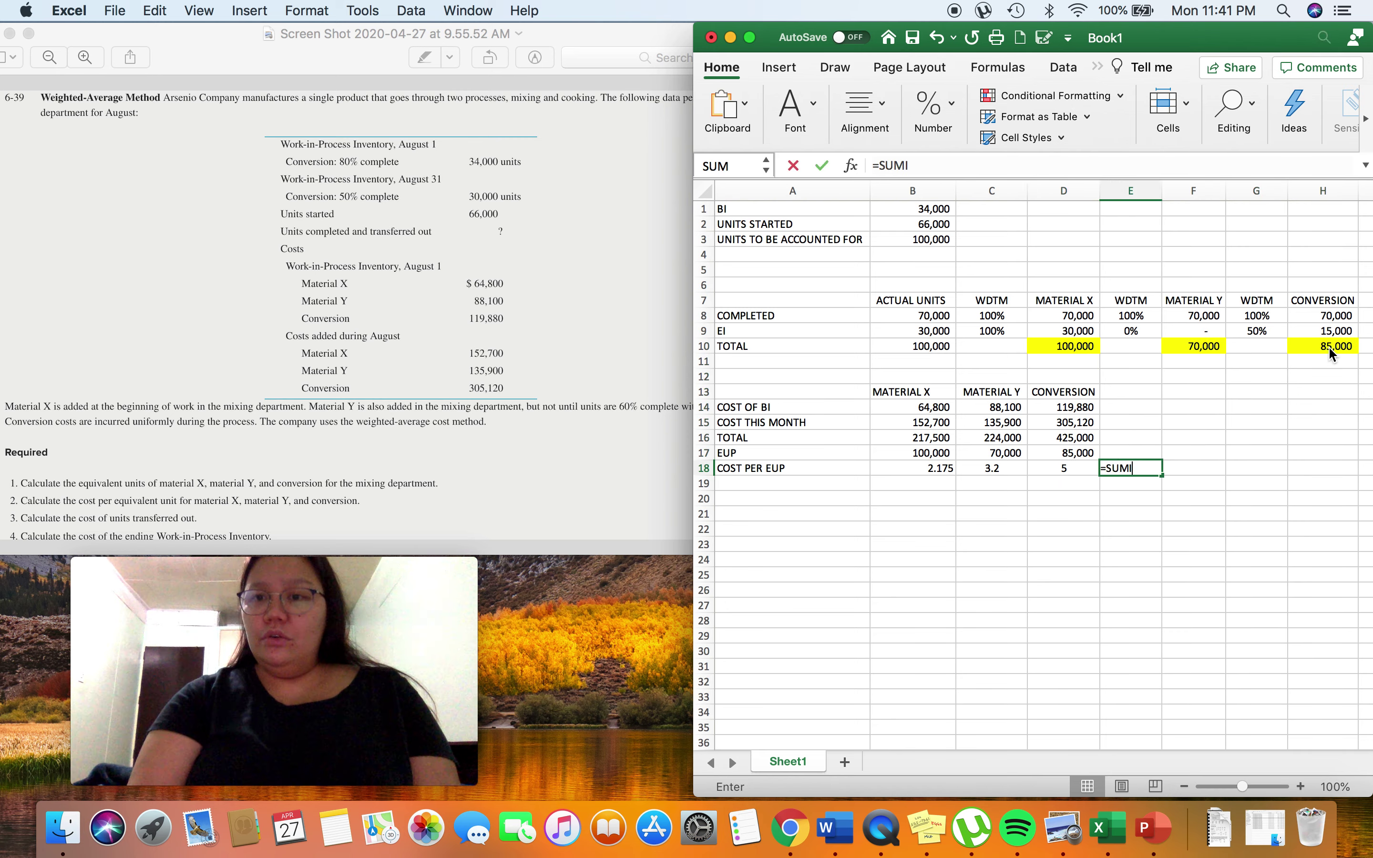
{"action": "type", "text": "("}
{"action": "key", "text": "Left"}
{"action": "key", "text": "shift+Left"}
{"action": "key", "text": "shift+Left"}
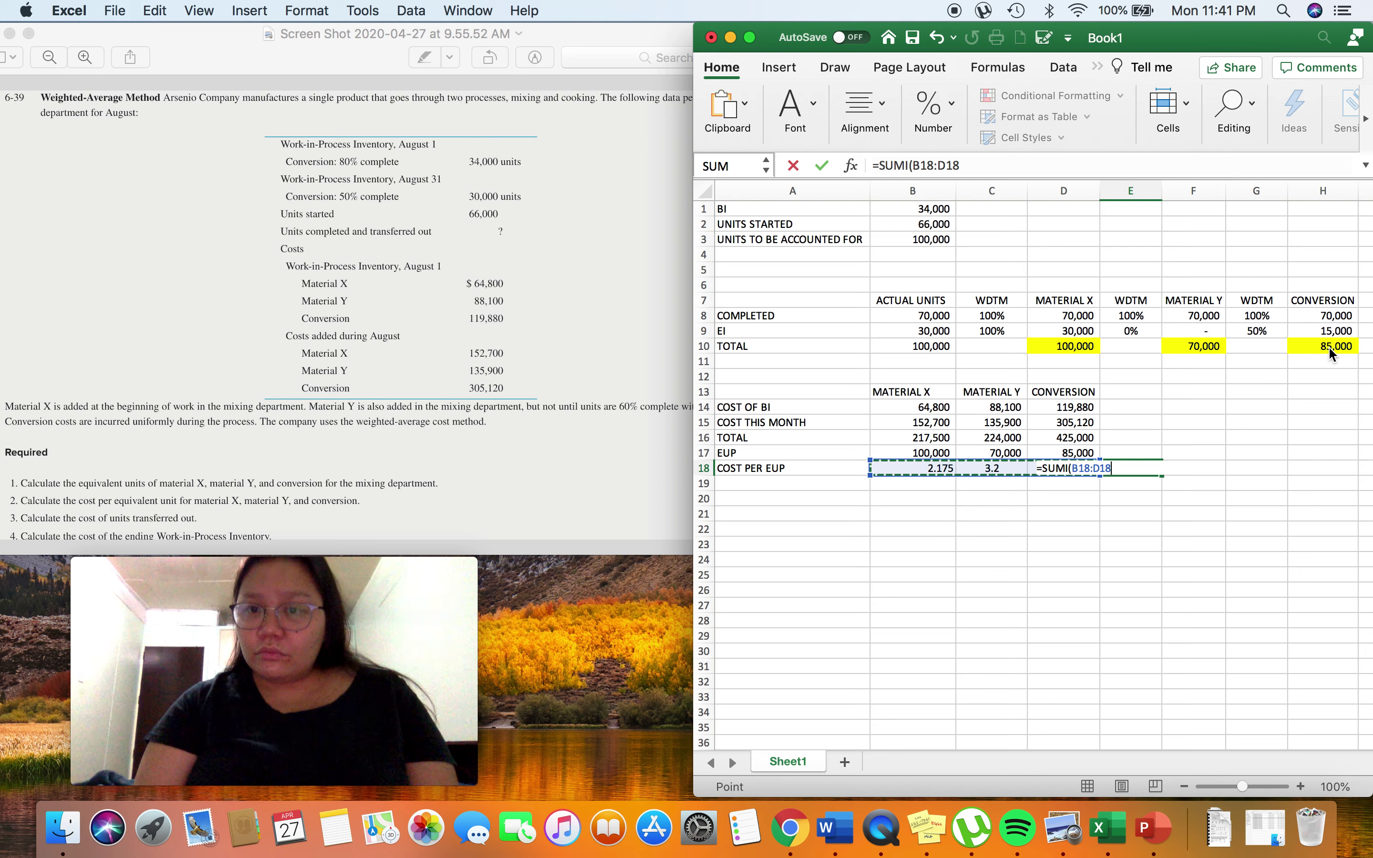
{"action": "key", "text": "Return"}
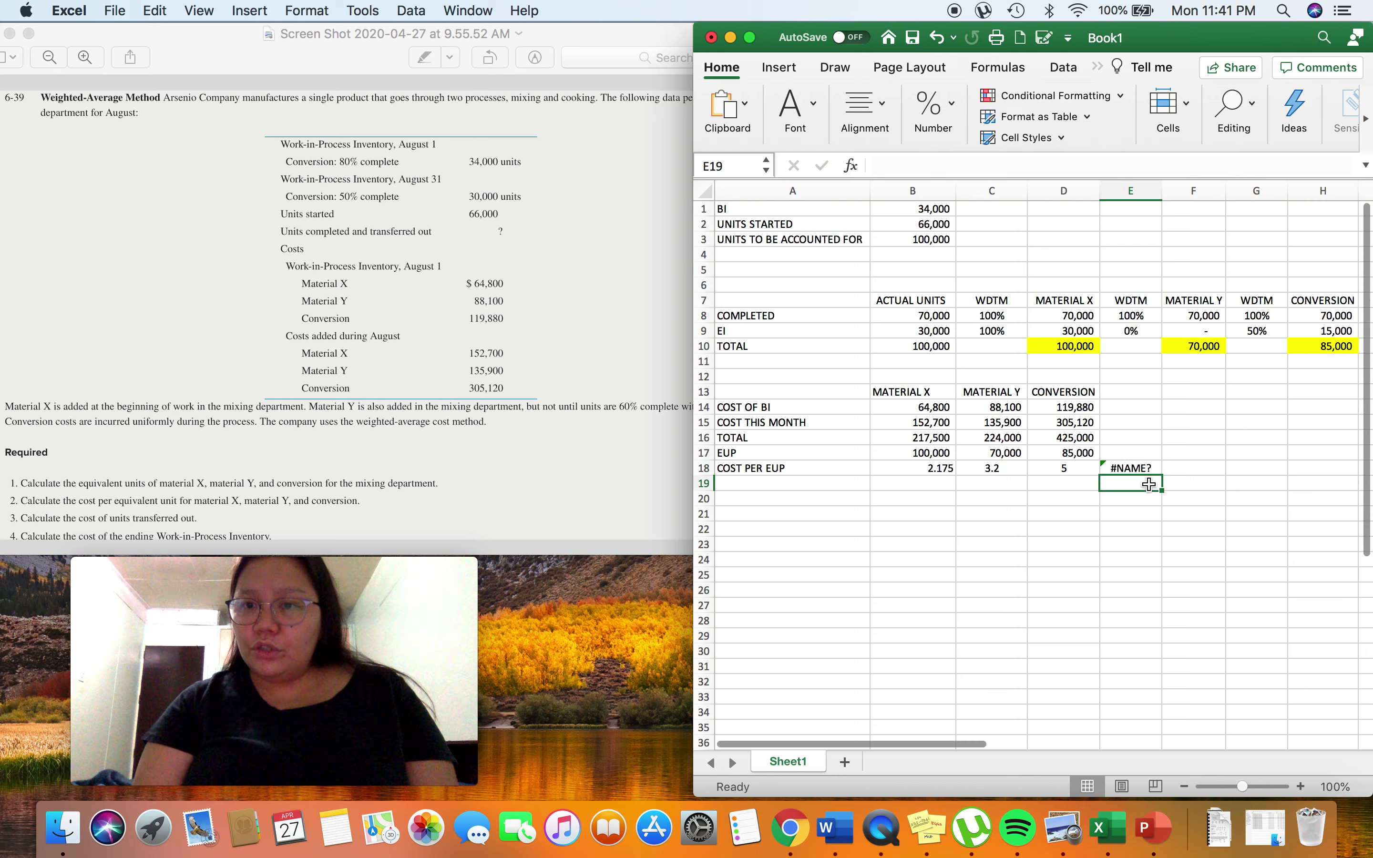
{"action": "left_click", "coordinate": [1141, 466]}
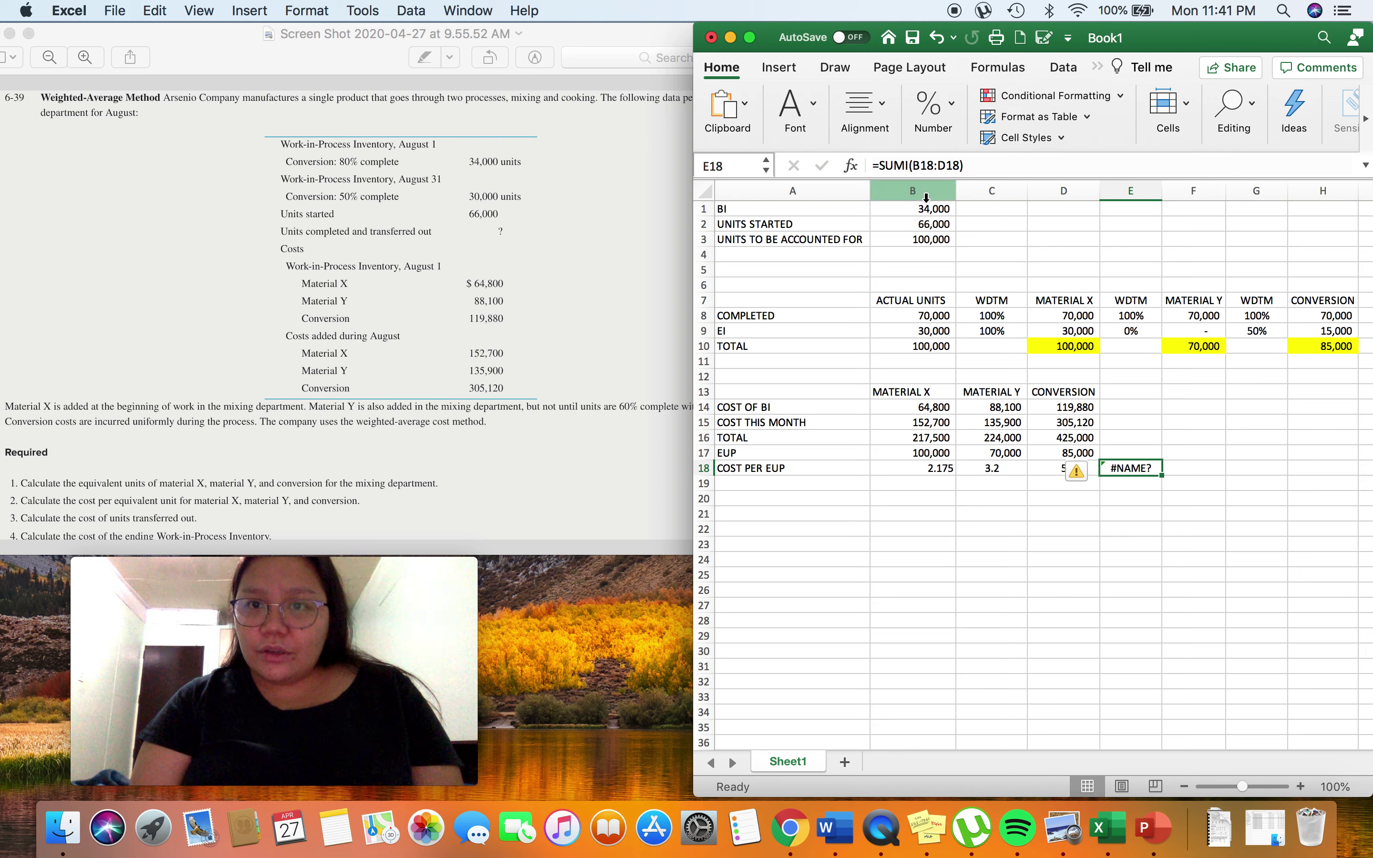
{"action": "left_click", "coordinate": [908, 165]}
{"action": "key", "text": "BackSpace"}
{"action": "key", "text": "ctrl+Return"}
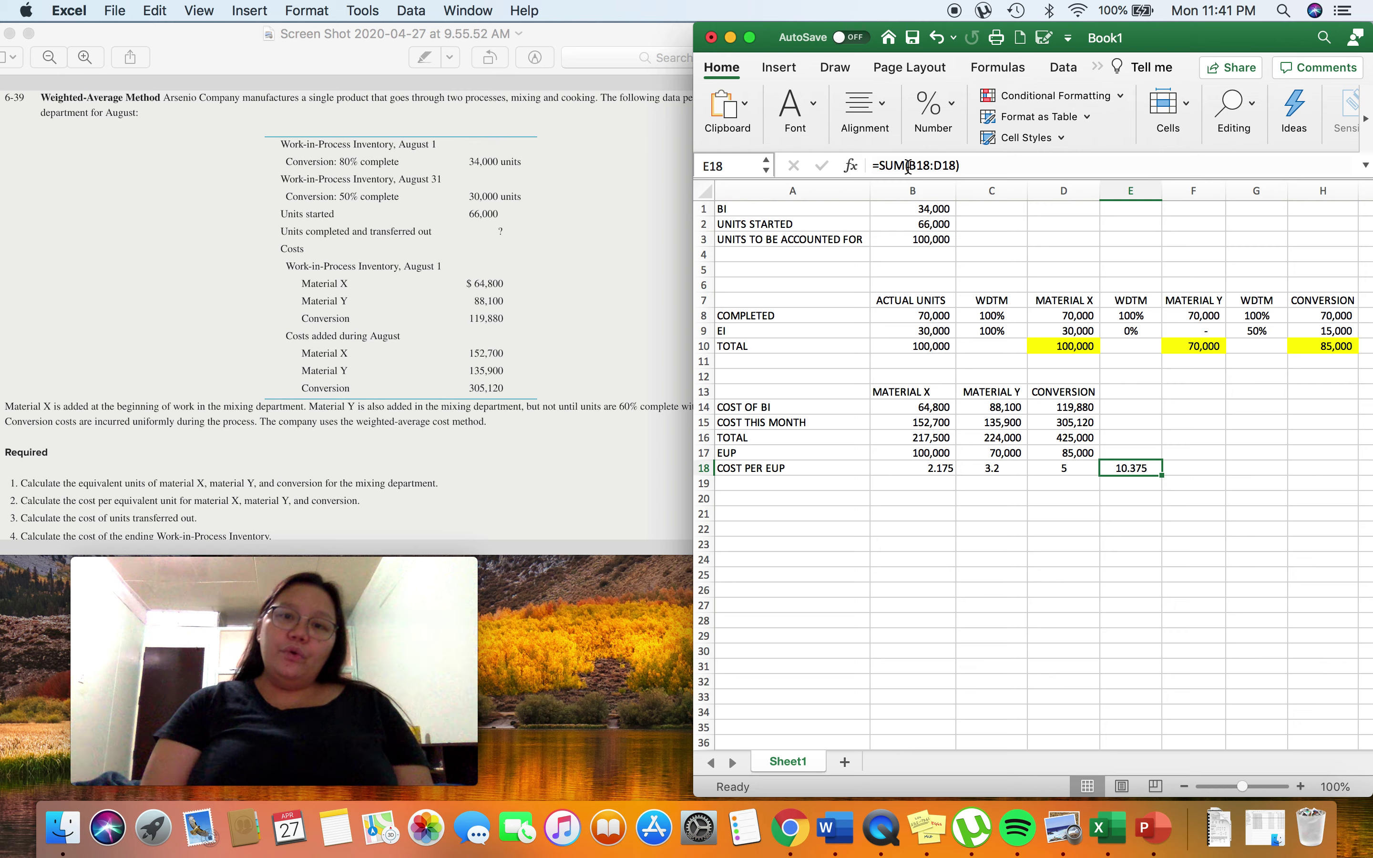
Step: Highlight the cost per EUP values in B18:D18 with a yellow fill
{"action": "left_click", "coordinate": [930, 470]}
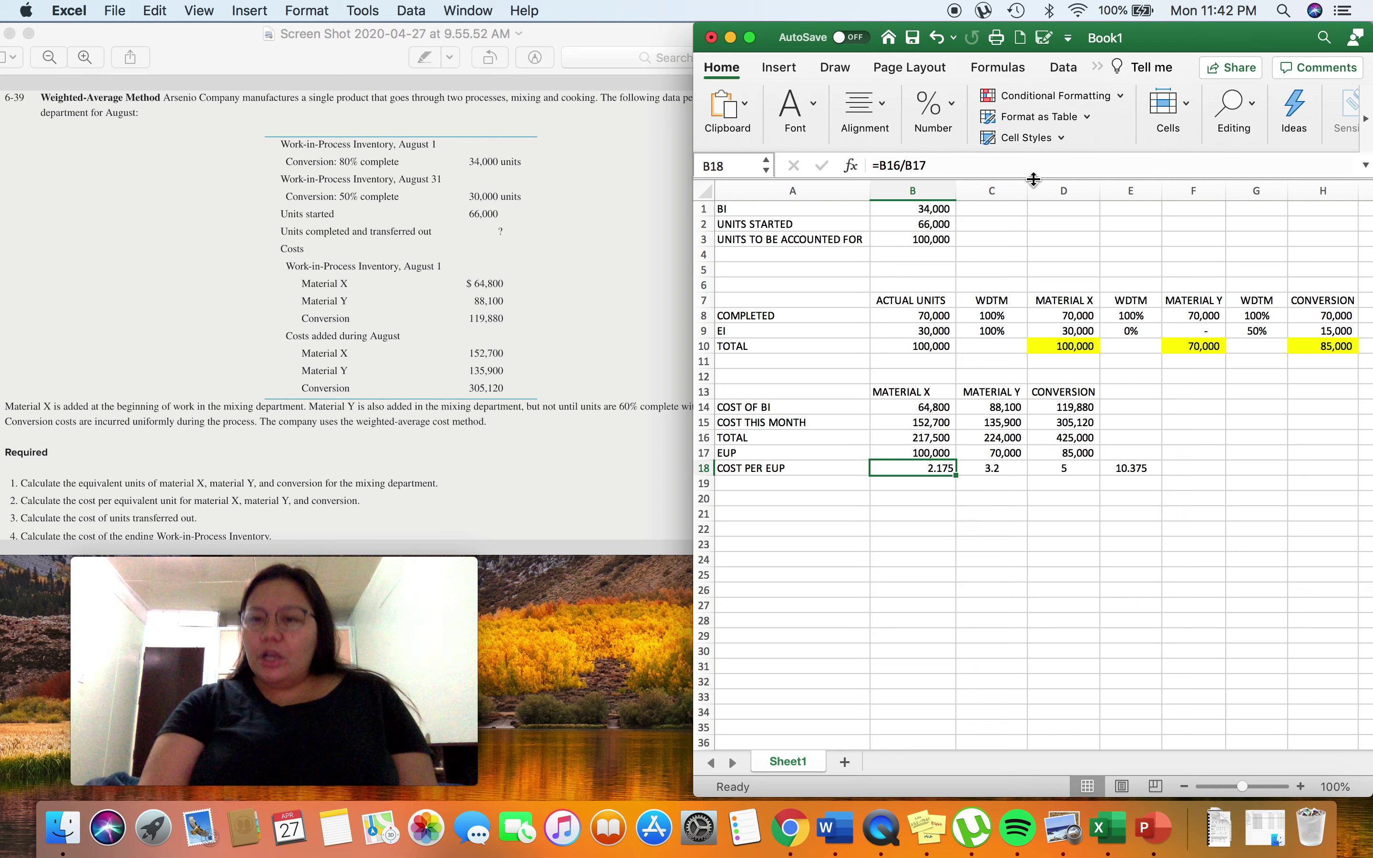
{"action": "left_click", "coordinate": [1129, 467]}
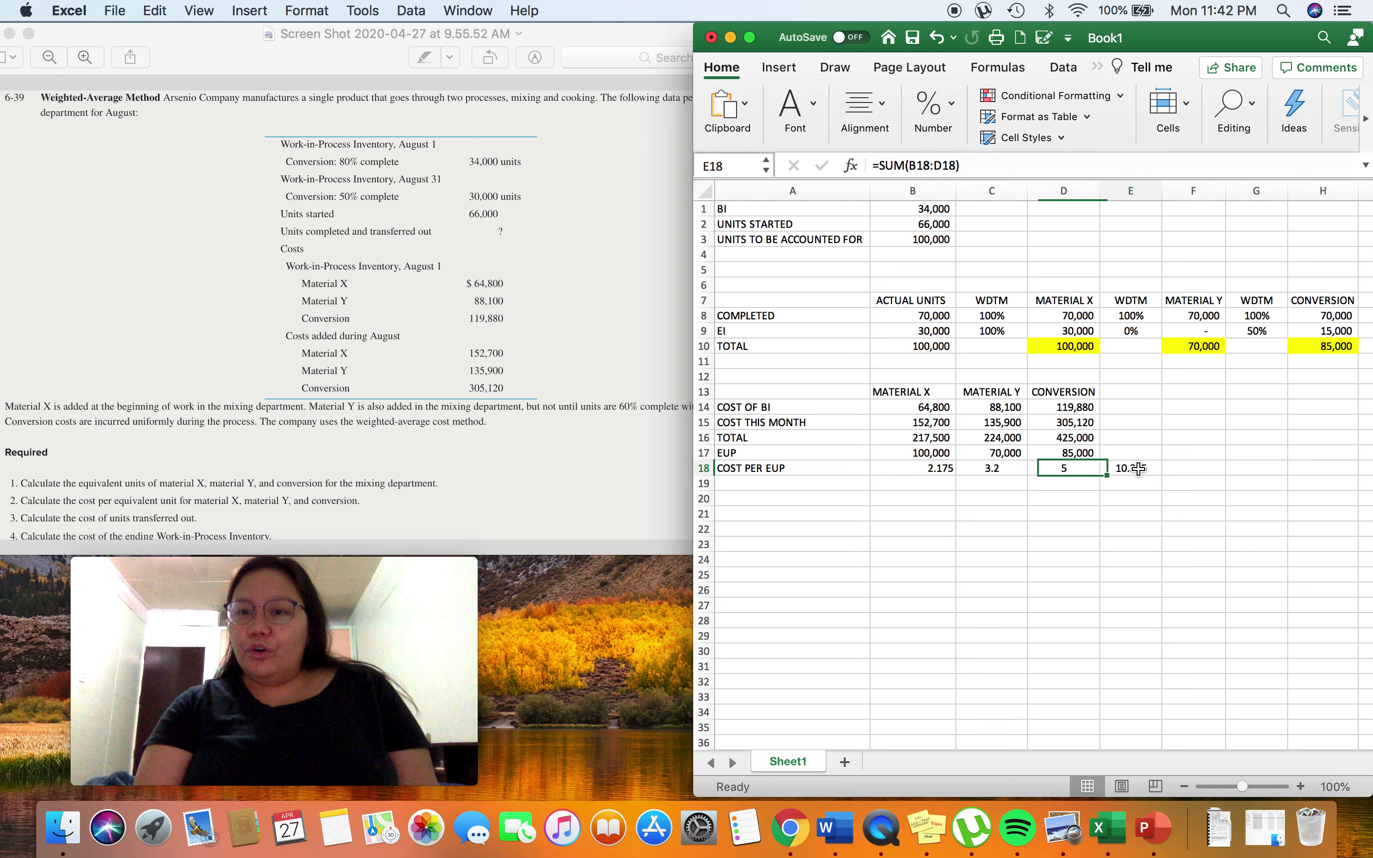
{"action": "left_click", "coordinate": [910, 471]}
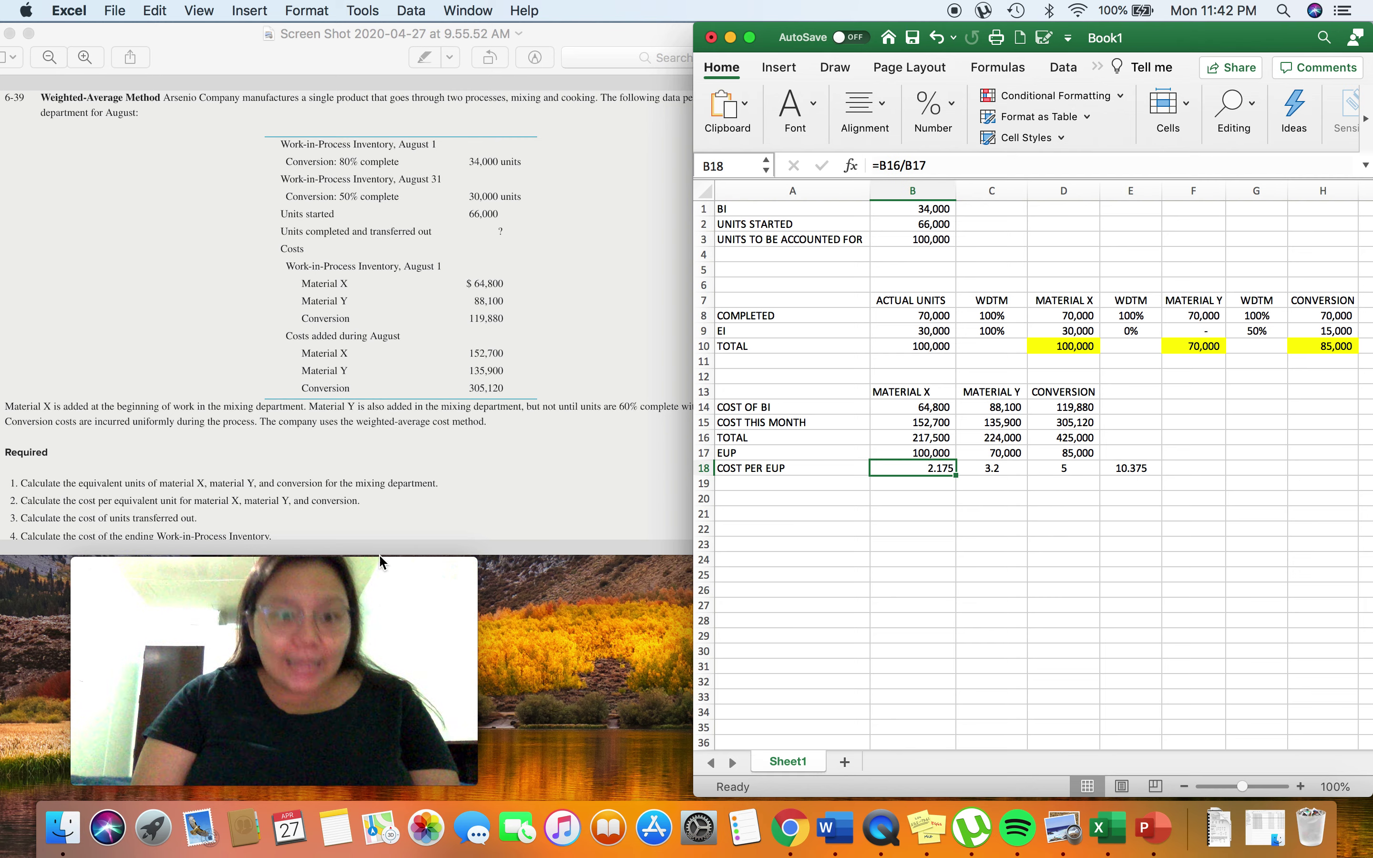
{"action": "mouse_move", "coordinate": [403, 569]}
{"action": "key", "text": "shift+Right"}
{"action": "key", "text": "shift+Right"}
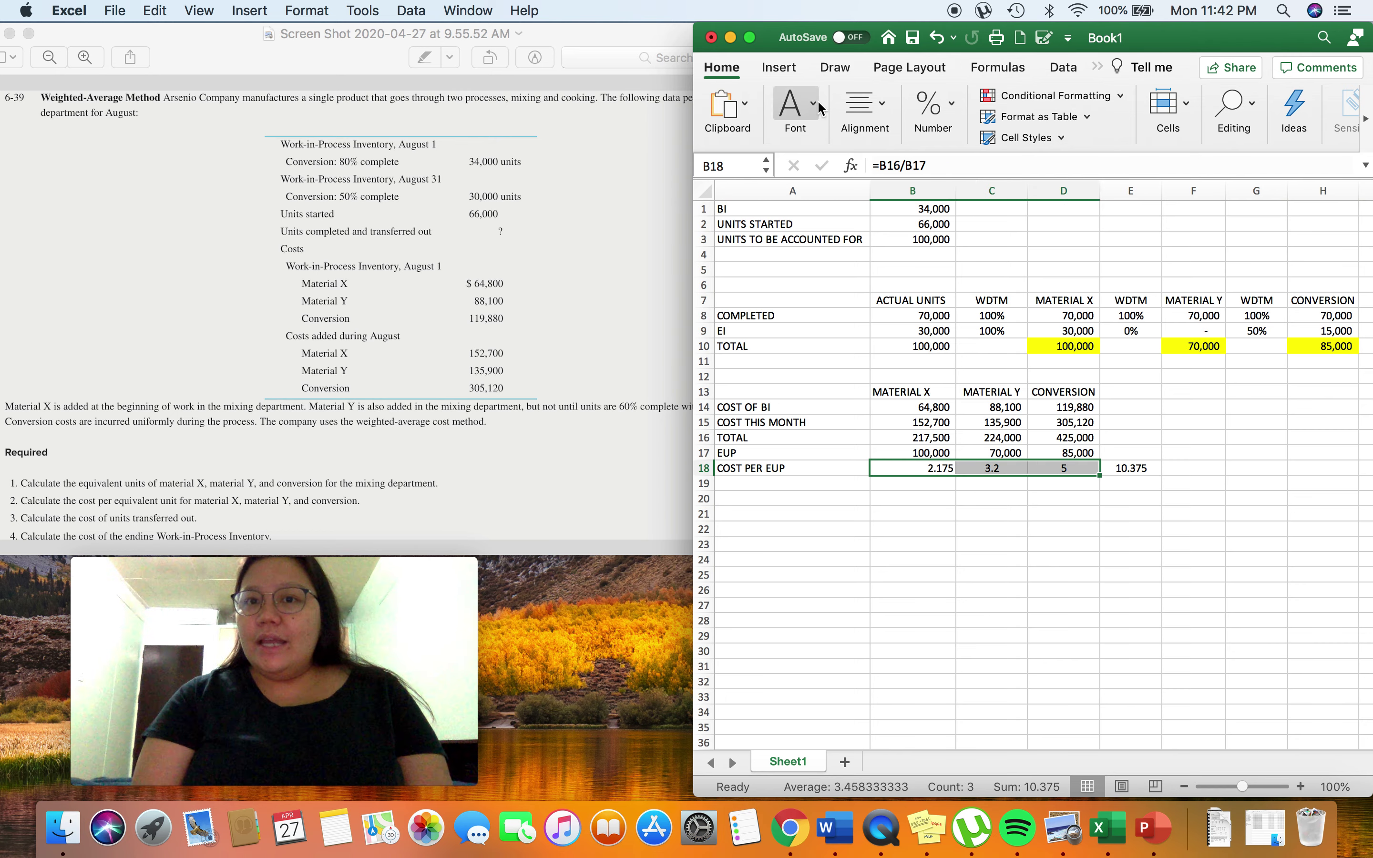
{"action": "left_click", "coordinate": [795, 109]}
{"action": "left_click", "coordinate": [839, 191]}
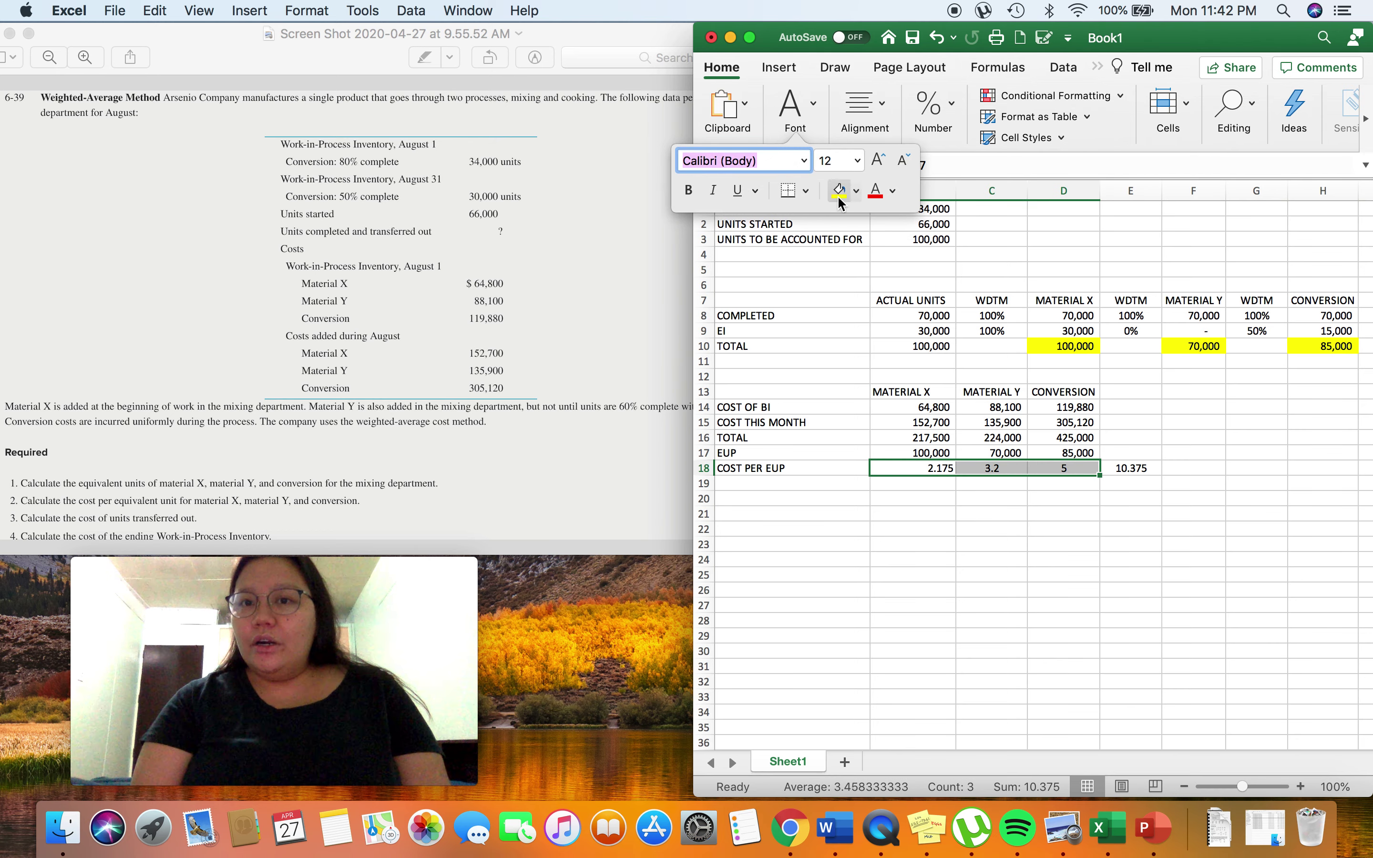
{"action": "left_click", "coordinate": [980, 515]}
{"action": "left_click", "coordinate": [959, 468]}
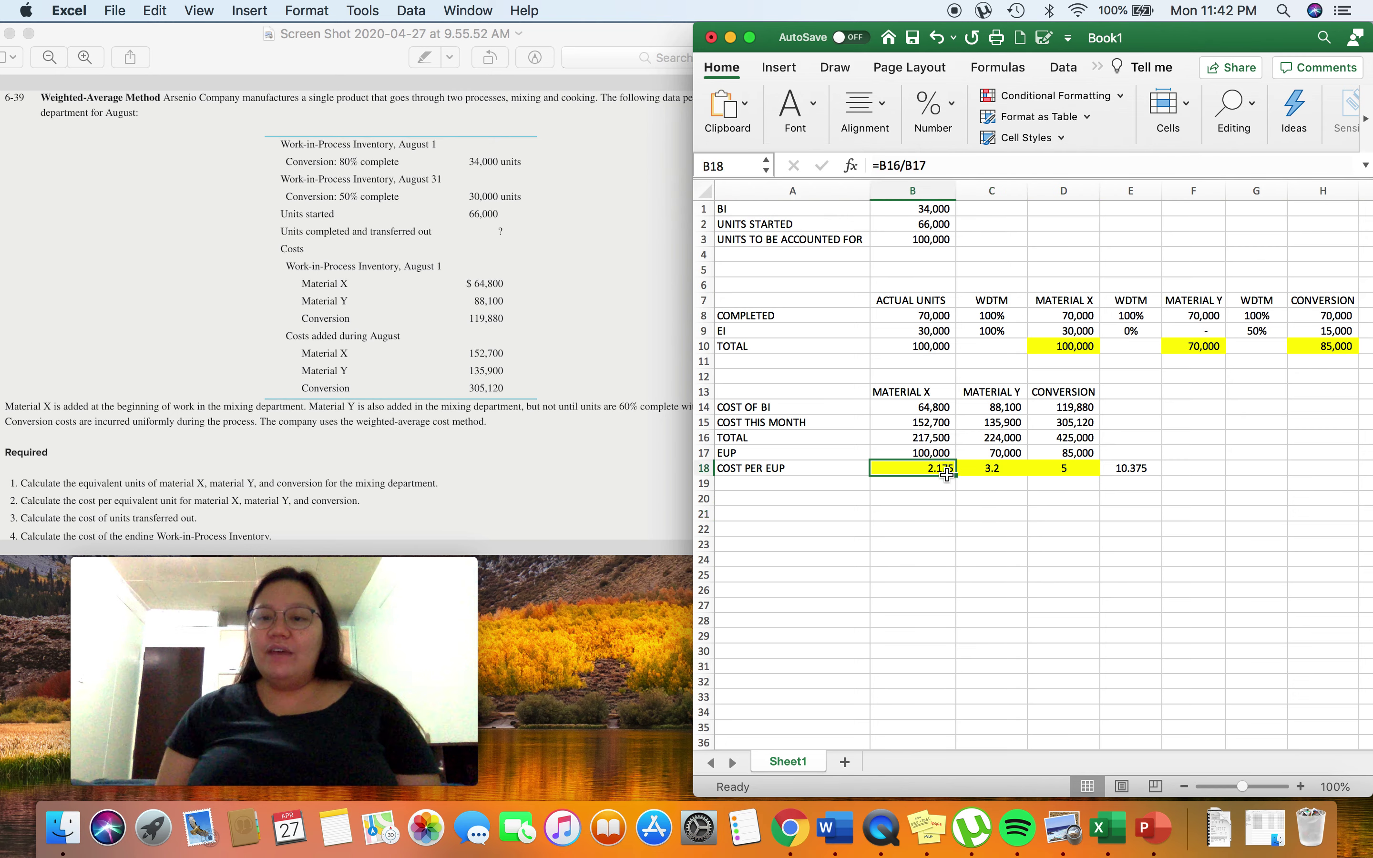
{"action": "key", "text": "Right"}
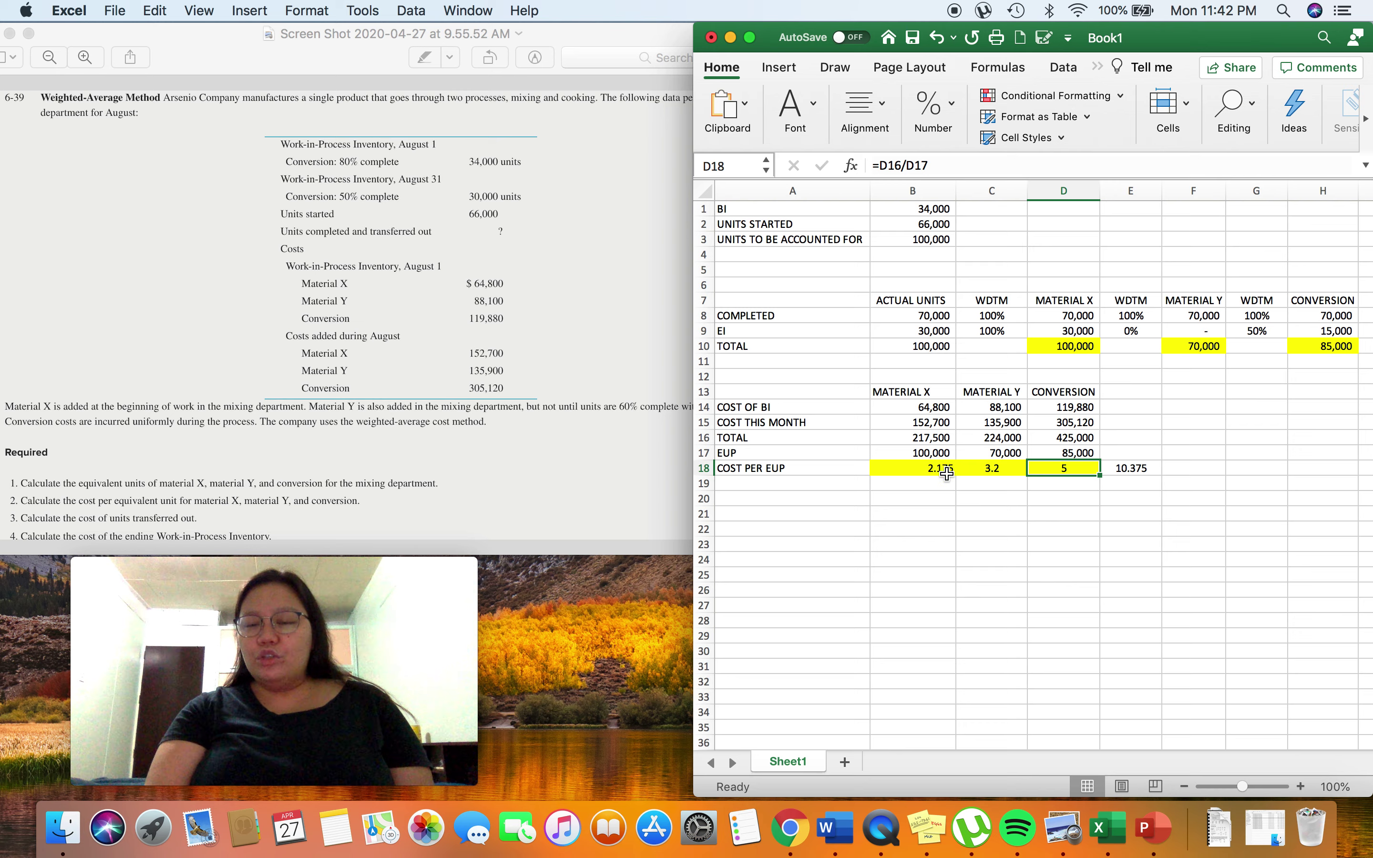
{"action": "left_click", "coordinate": [990, 470]}
{"action": "left_click", "coordinate": [1062, 468]}
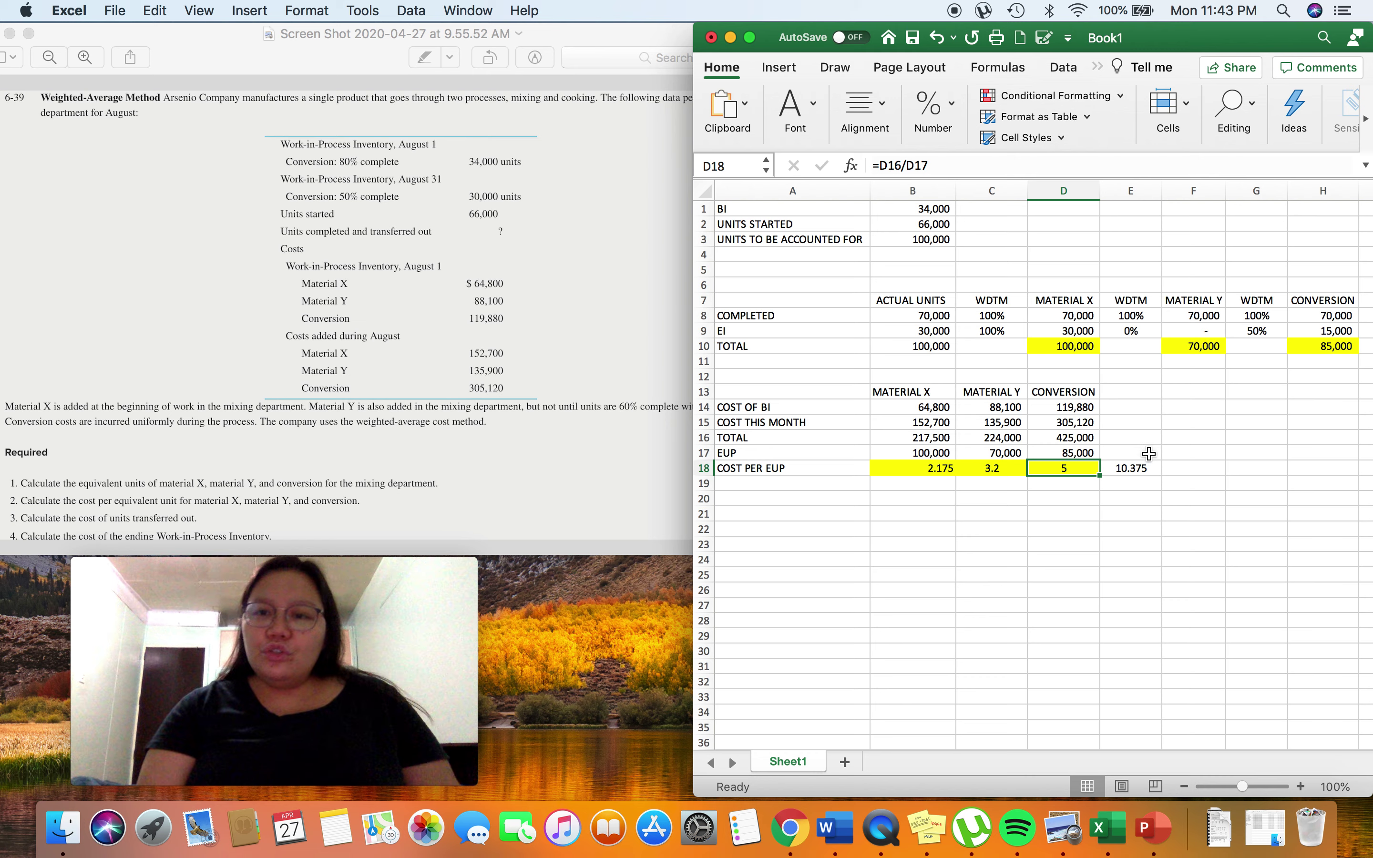
{"action": "left_click", "coordinate": [1147, 440]}
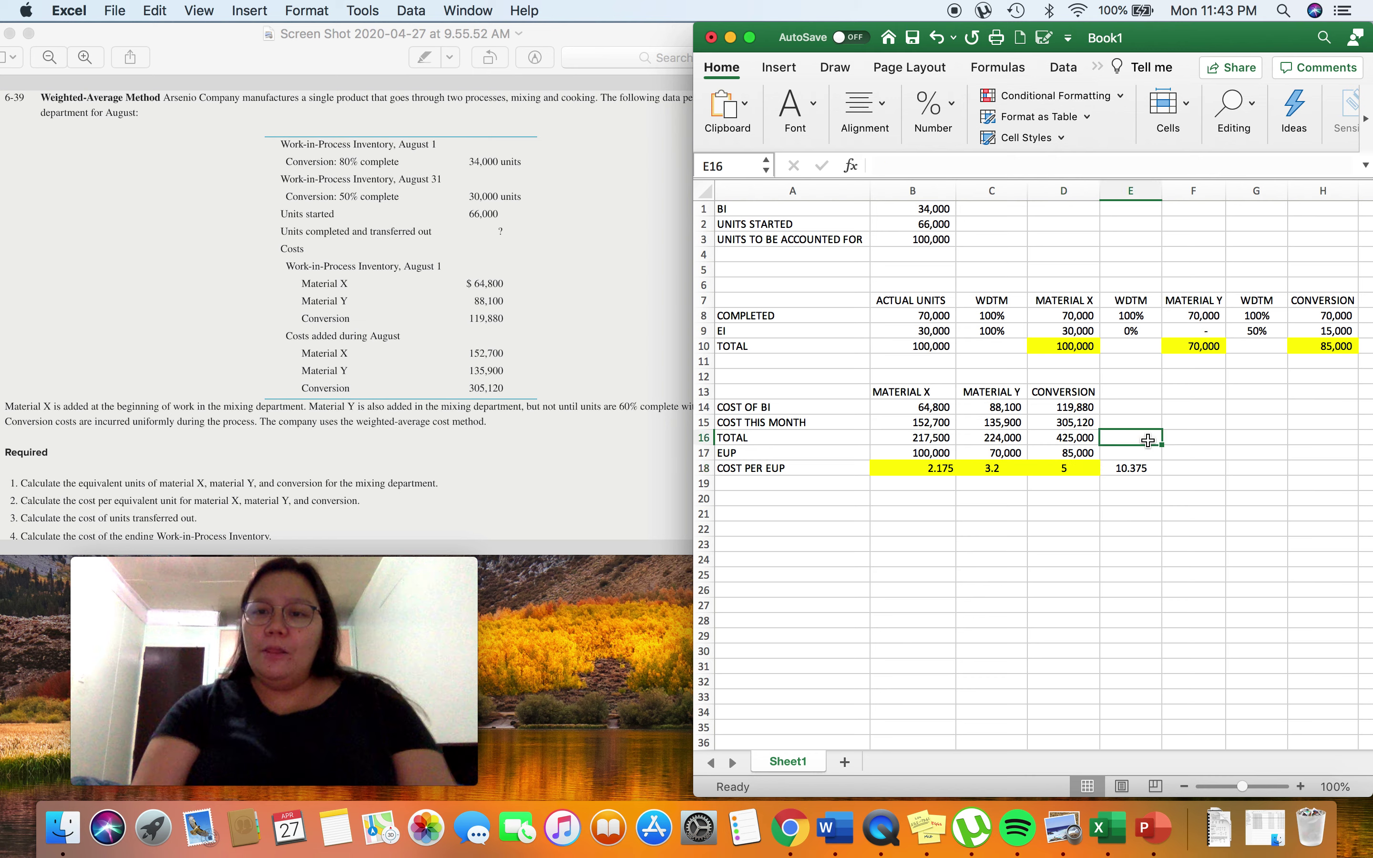
Step: Total the cost of beginning inventory across the three cost categories in E14 with the formula =SUM(B14:D14)
{"action": "left_click", "coordinate": [1128, 407]}
{"action": "type", "text": "=S"}
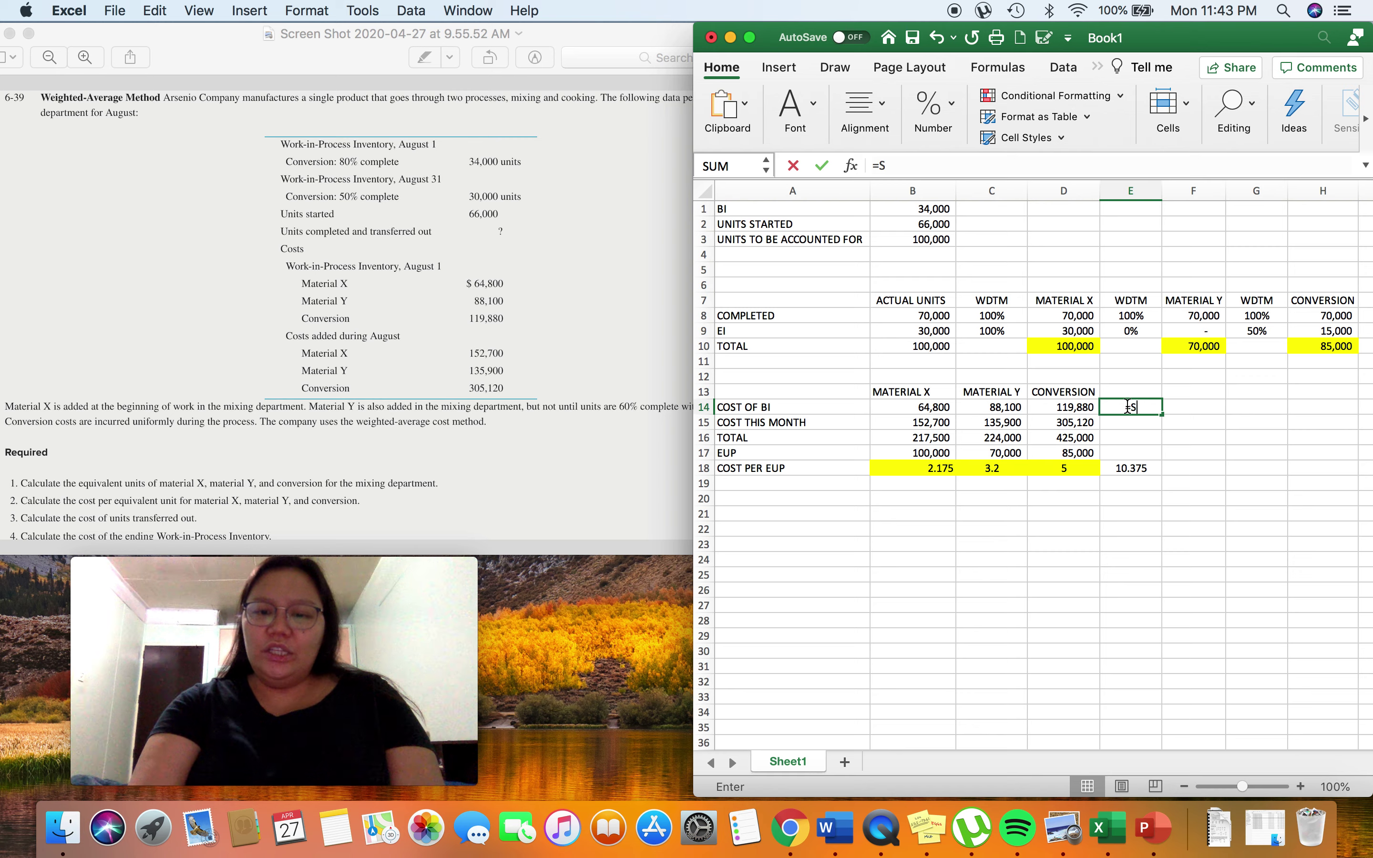
{"action": "type", "text": "UM("}
{"action": "key", "text": "Left"}
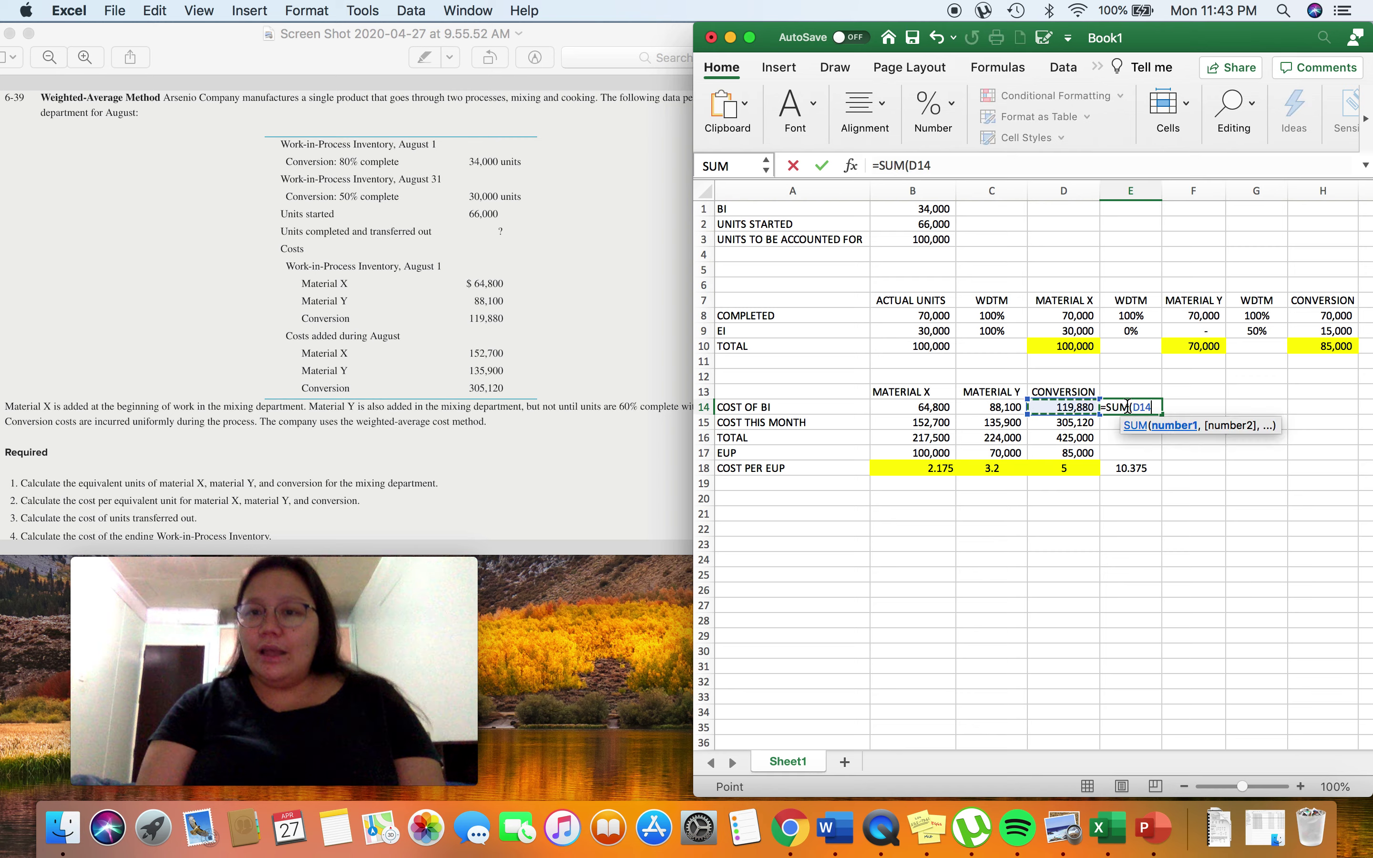
{"action": "key", "text": "shift+Left"}
{"action": "key", "text": "shift+Left"}
{"action": "key", "text": "Return"}
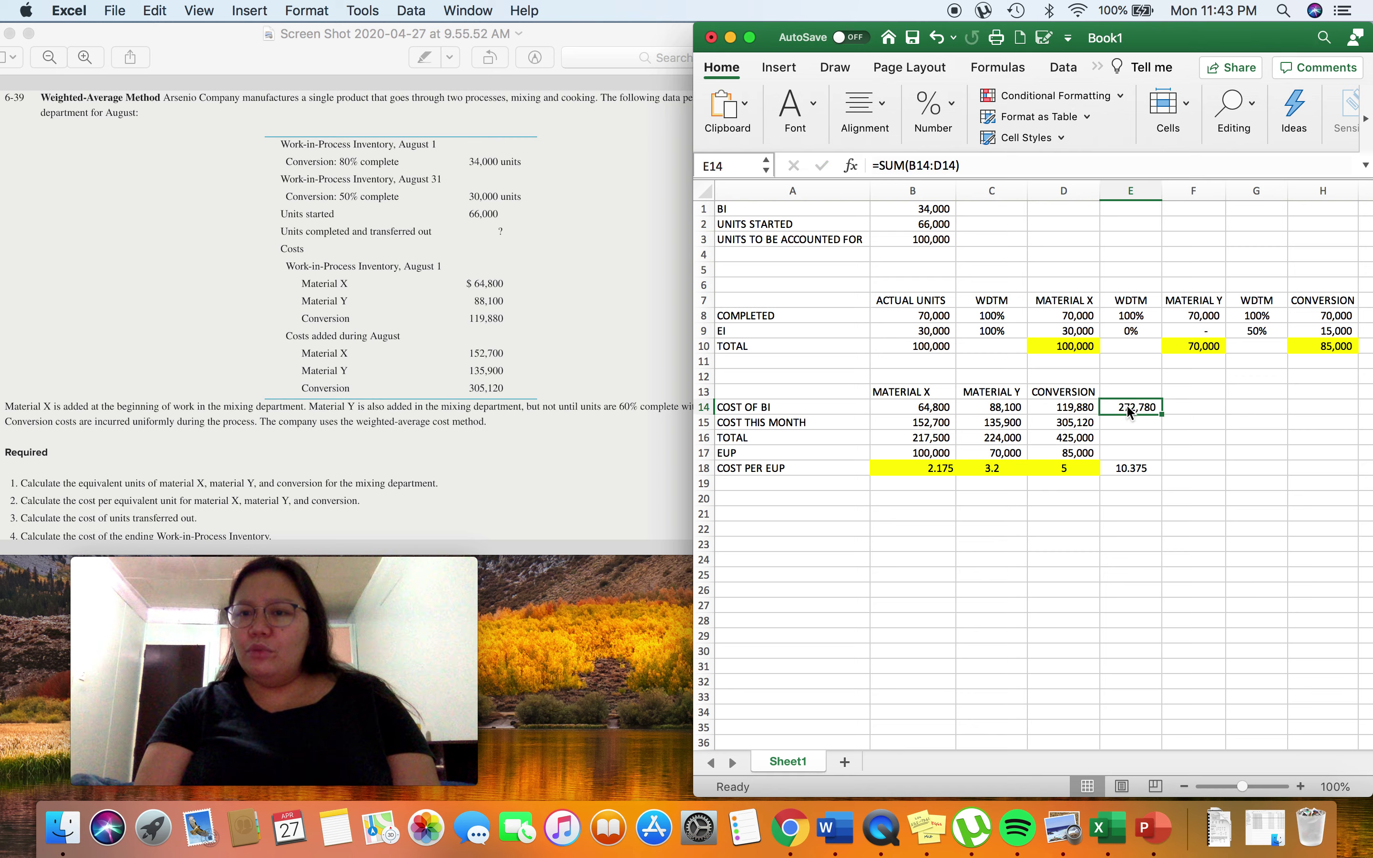
Step: Copy the row total formula from E14 into E15 and E16 for the cost this month and total rows
{"action": "key", "text": "Up"}
{"action": "key", "text": "Down"}
{"action": "key", "text": "Up"}
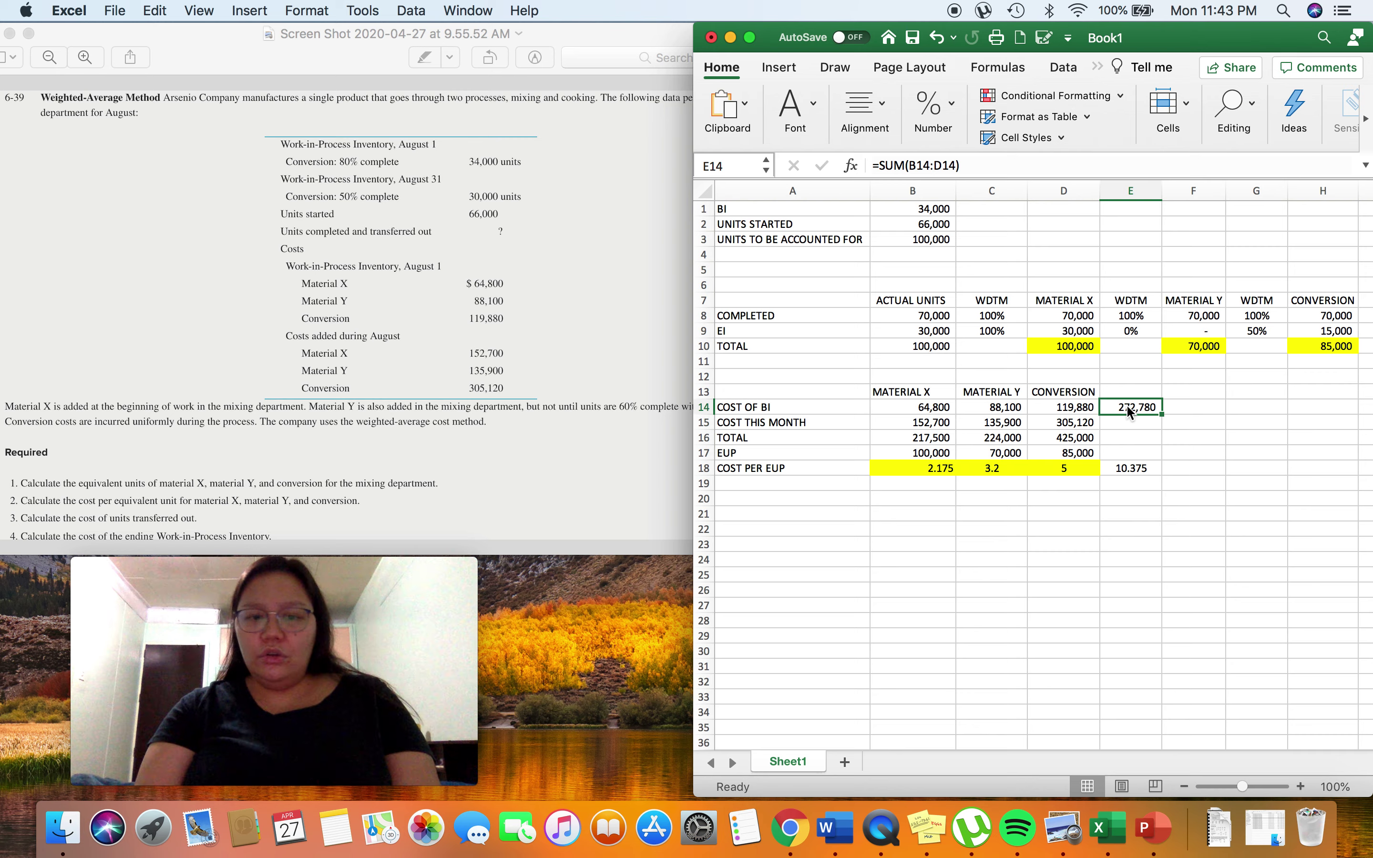
{"action": "key", "text": "super+c"}
{"action": "key", "text": "Down"}
{"action": "key", "text": "Down"}
{"action": "key", "text": "Down"}
{"action": "key", "text": "Down"}
{"action": "key", "text": "Up"}
{"action": "key", "text": "Up"}
{"action": "key", "text": "Up"}
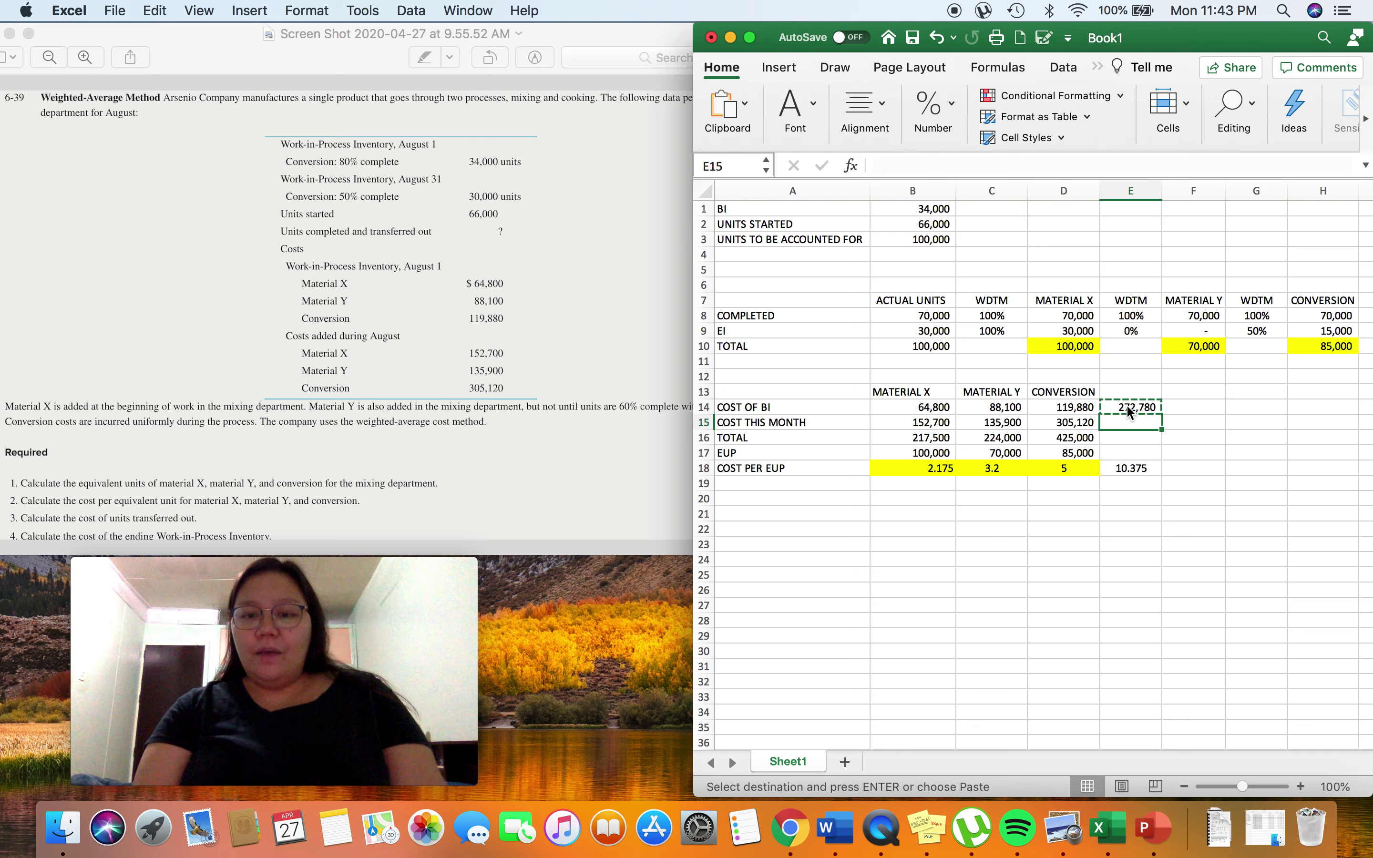
{"action": "key", "text": "super+v"}
{"action": "key", "text": "Down"}
{"action": "key", "text": "super+v"}
{"action": "key", "text": "Right"}
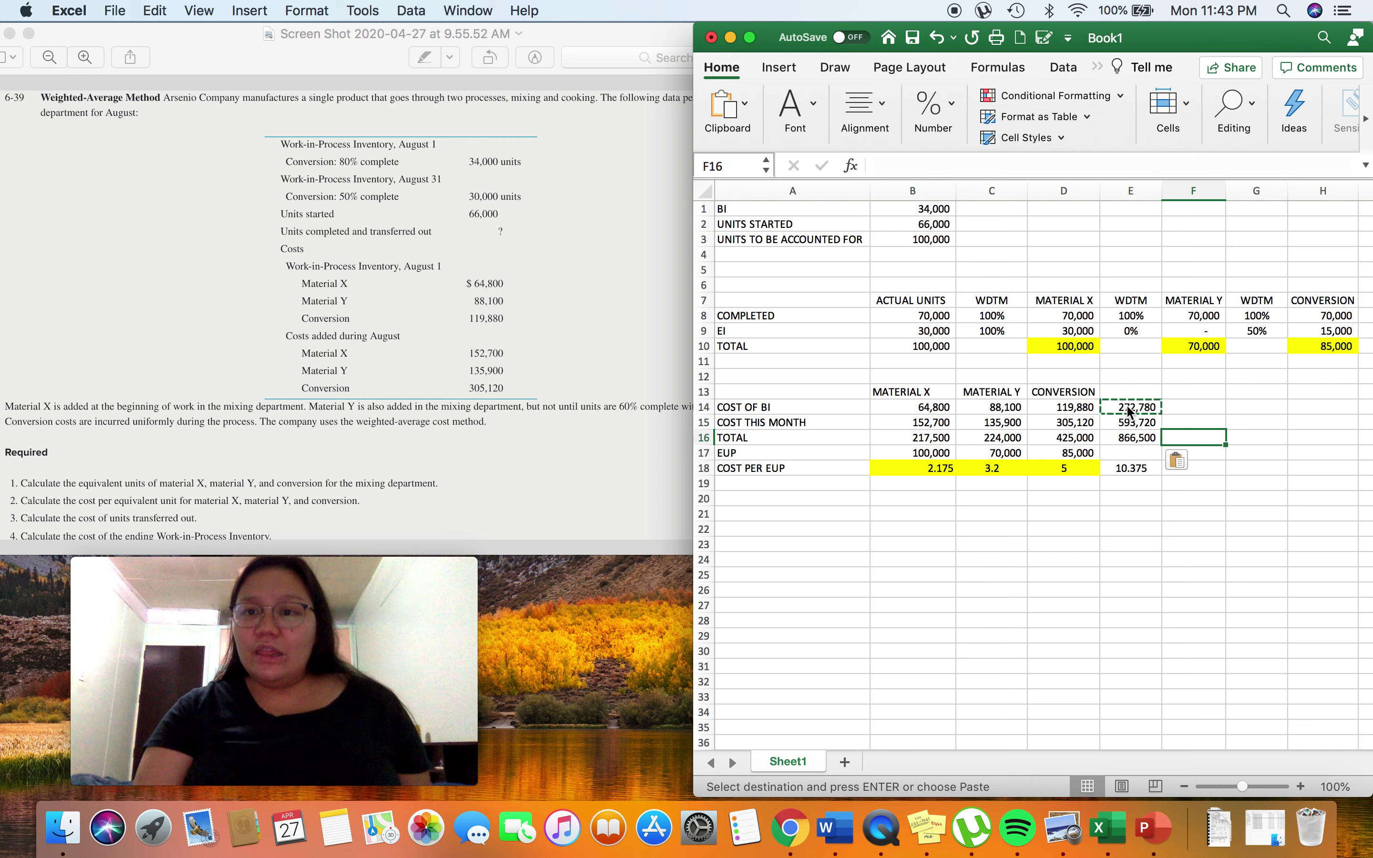
{"action": "key", "text": "Left"}
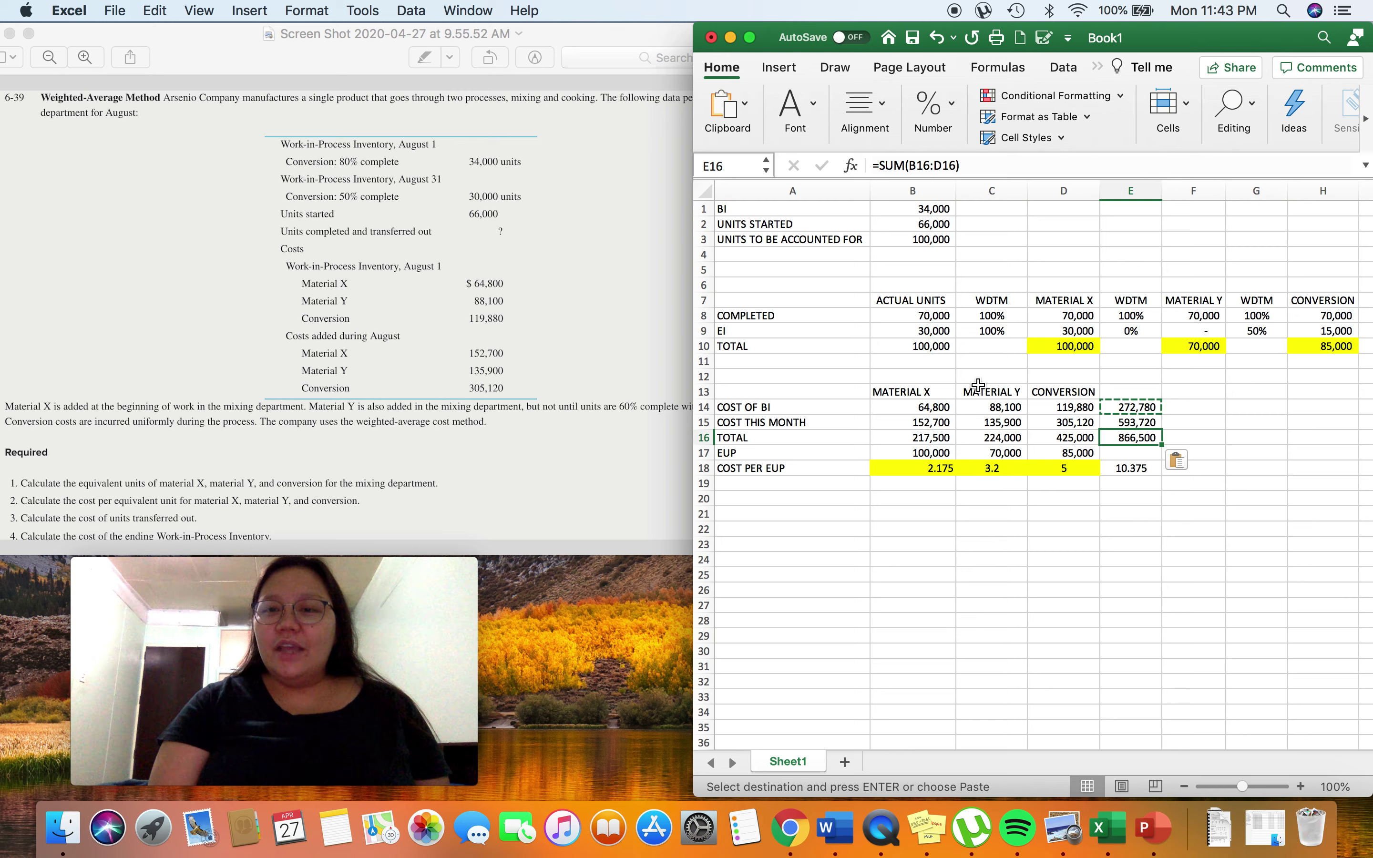
Step: Enter the label "COST TO BE ACCOUNTED FOR" in A22
{"action": "left_click", "coordinate": [777, 515]}
{"action": "key", "text": "Down"}
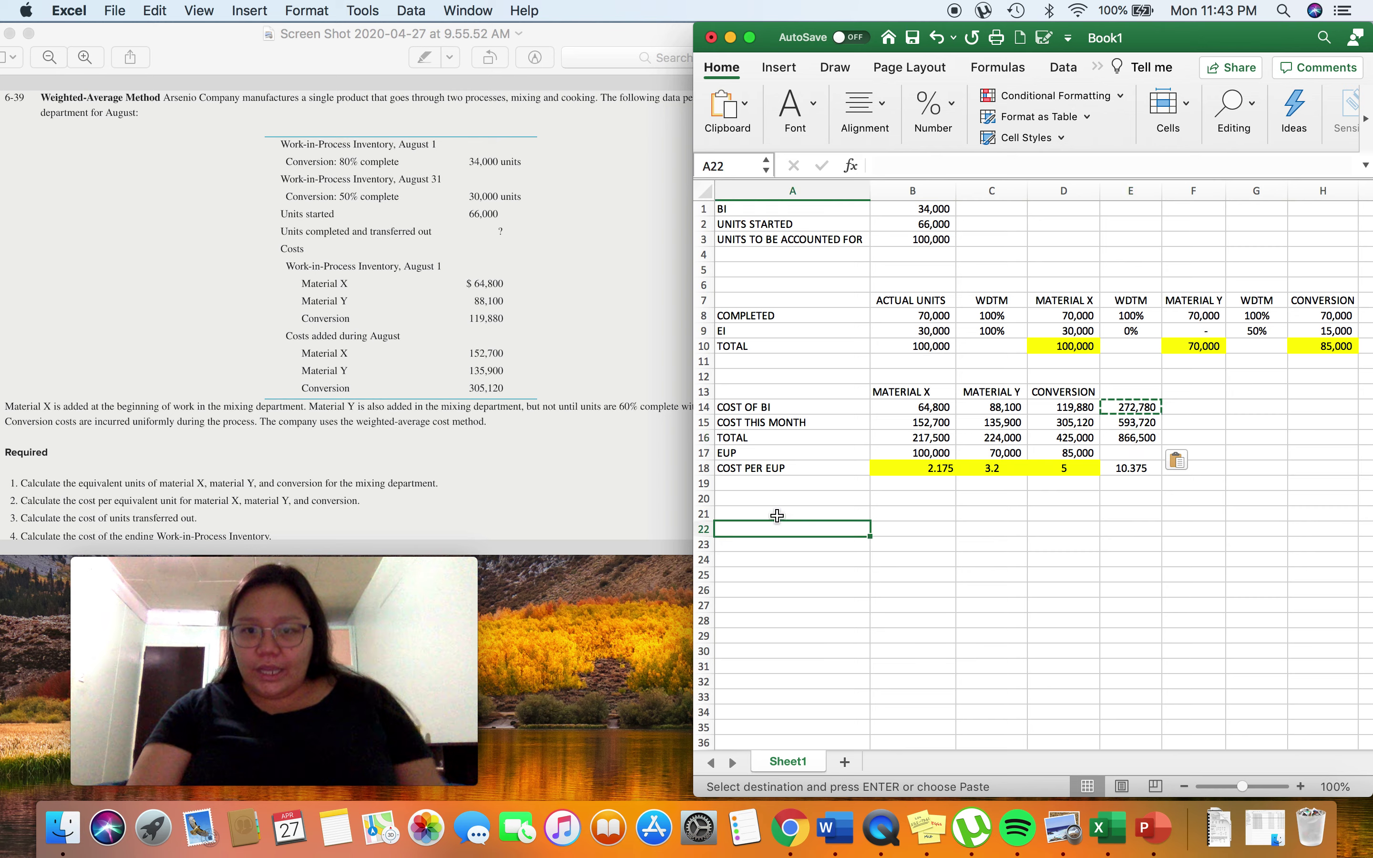
{"action": "type", "text": "COST TO "}
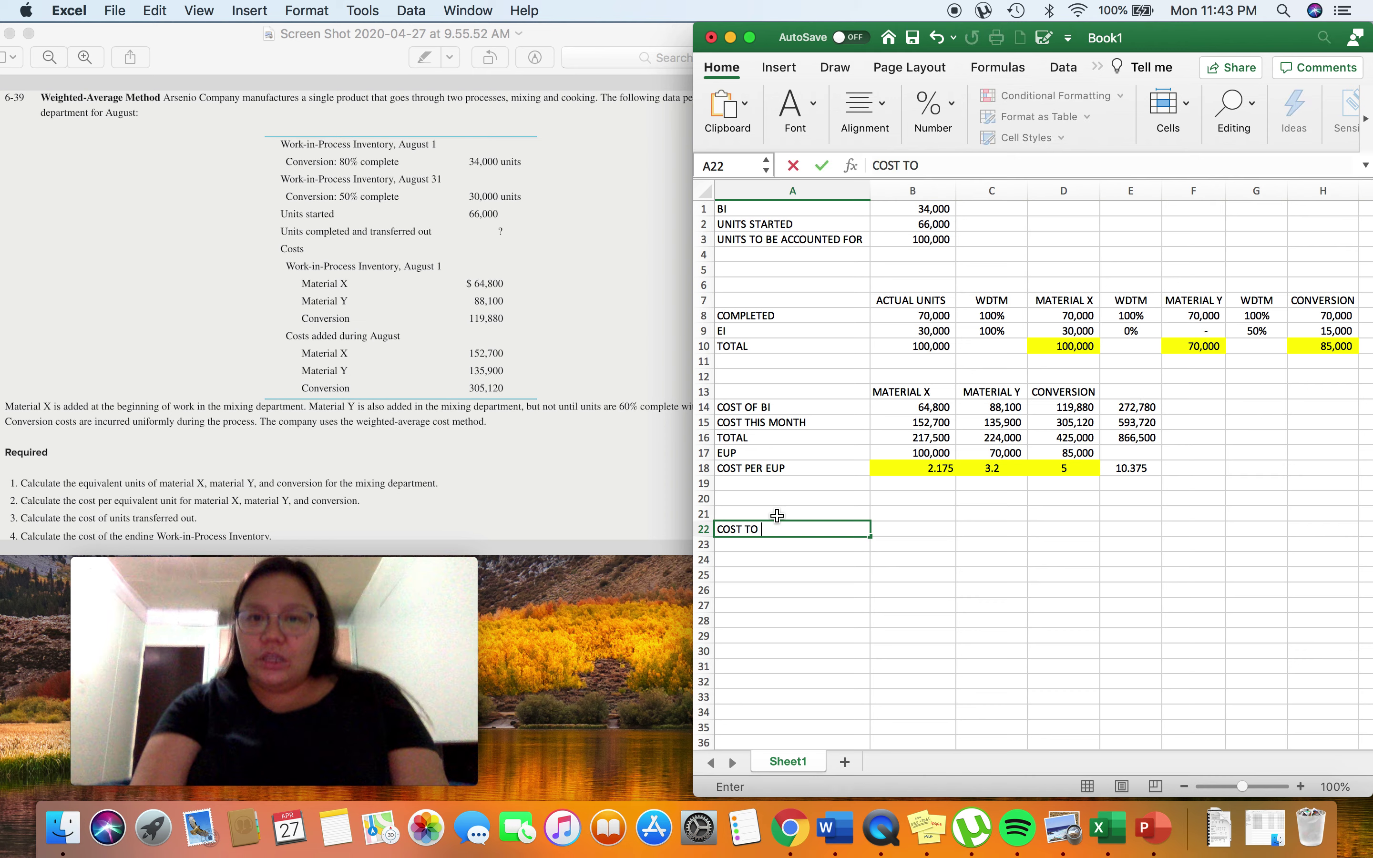
{"action": "type", "text": "BE ACCOUNTED FOR"}
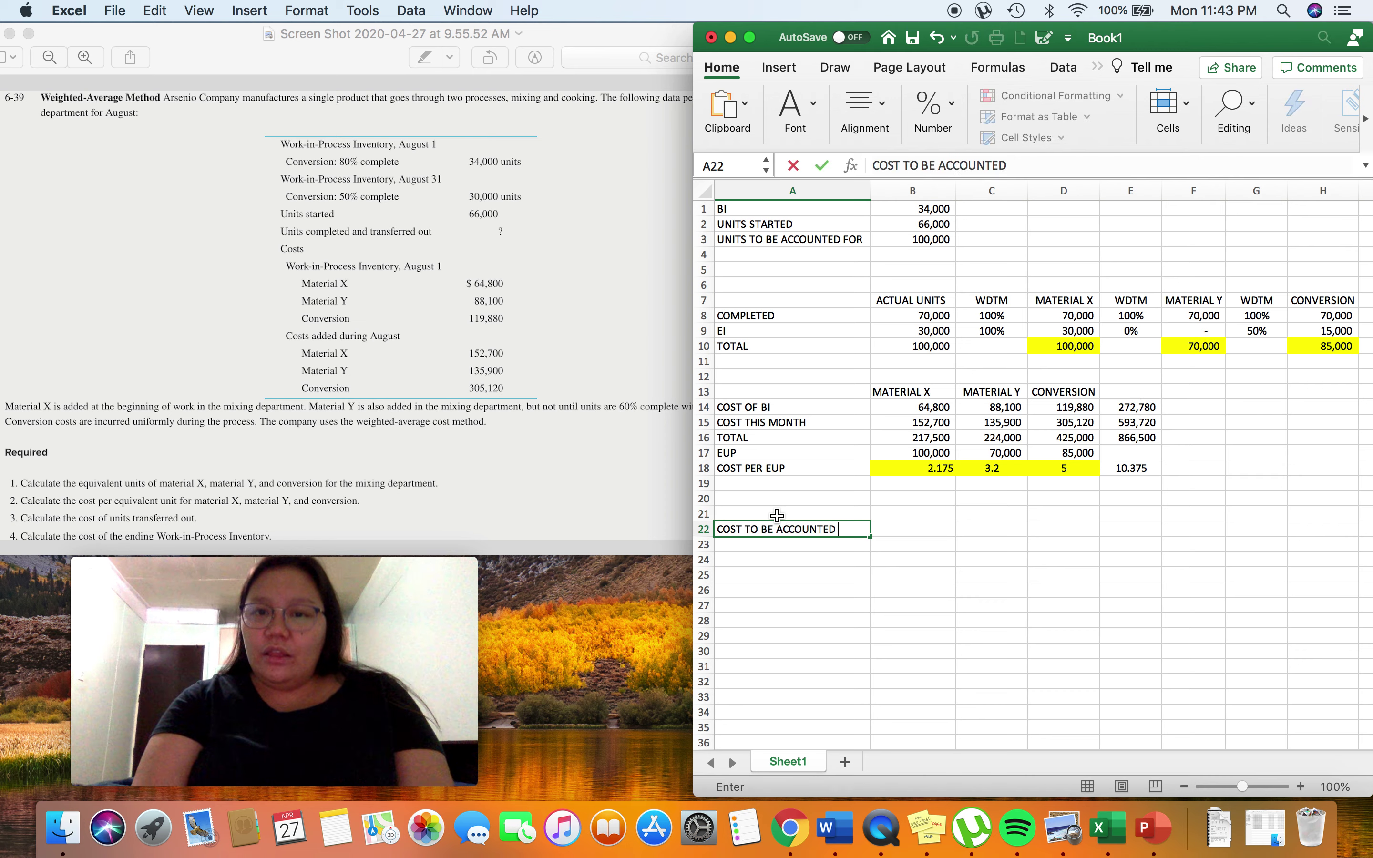
{"action": "key", "text": "Tab"}
Step: Link D22 to the overall total cost with the formula =E16
{"action": "key", "text": "Tab"}
{"action": "key", "text": "Tab"}
{"action": "key", "text": "Left"}
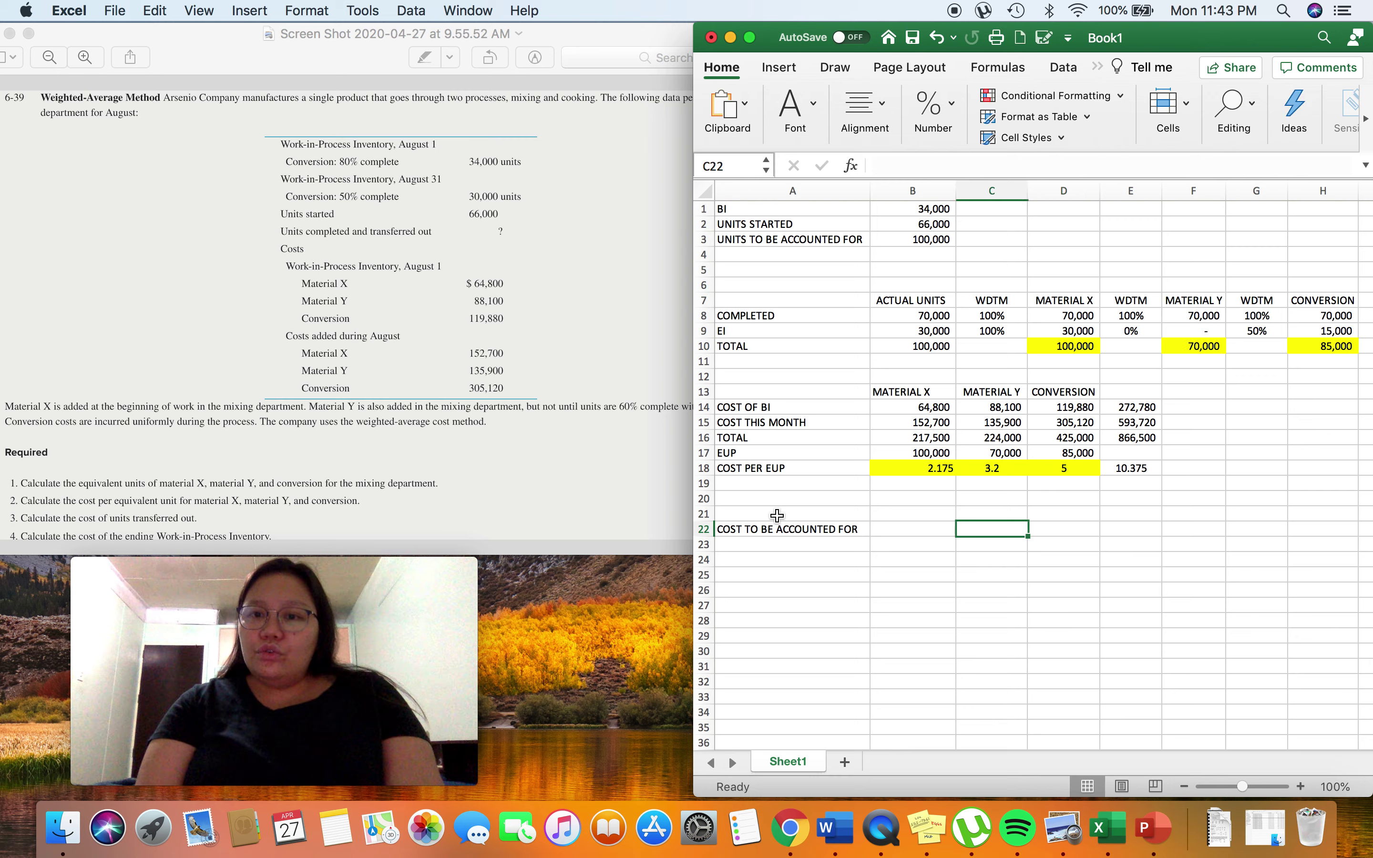
{"action": "key", "text": "Right"}
{"action": "type", "text": "="}
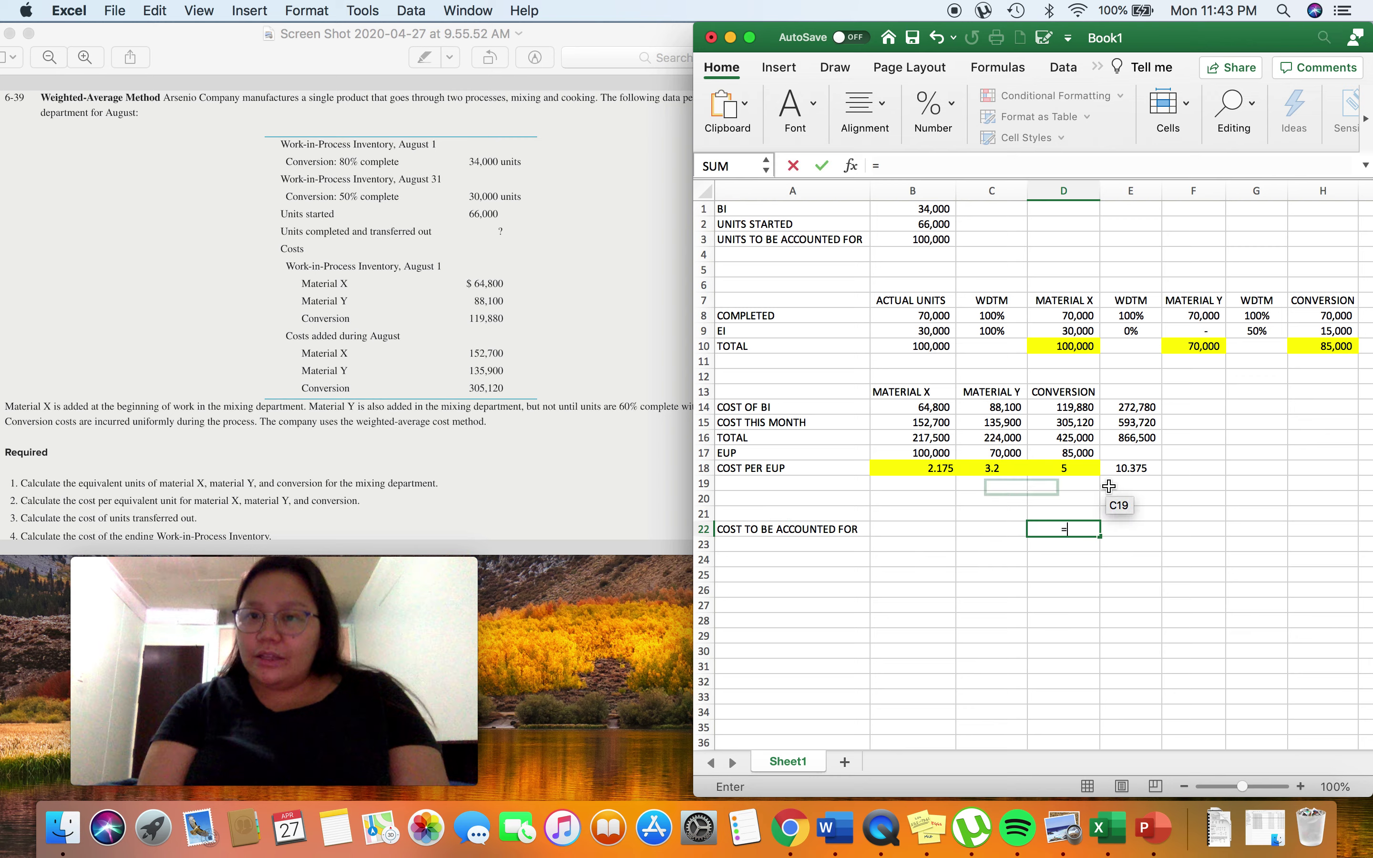
{"action": "left_click", "coordinate": [1151, 440]}
{"action": "key", "text": "Return"}
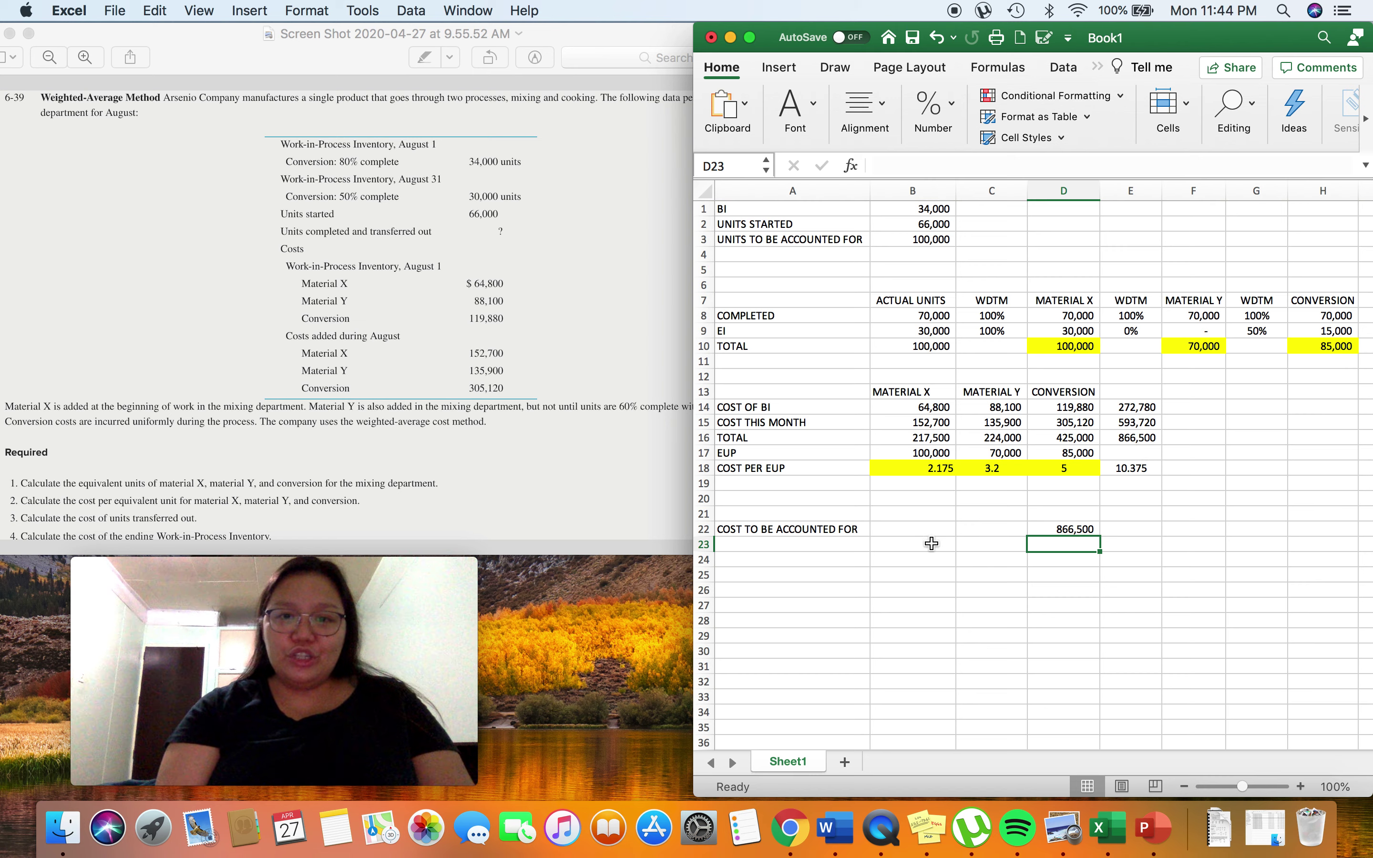
Step: Enter the indented label "COST OF COMPLETED/T-OUT UNITS" in A23 and widen column A to fit it
{"action": "left_click", "coordinate": [814, 543]}
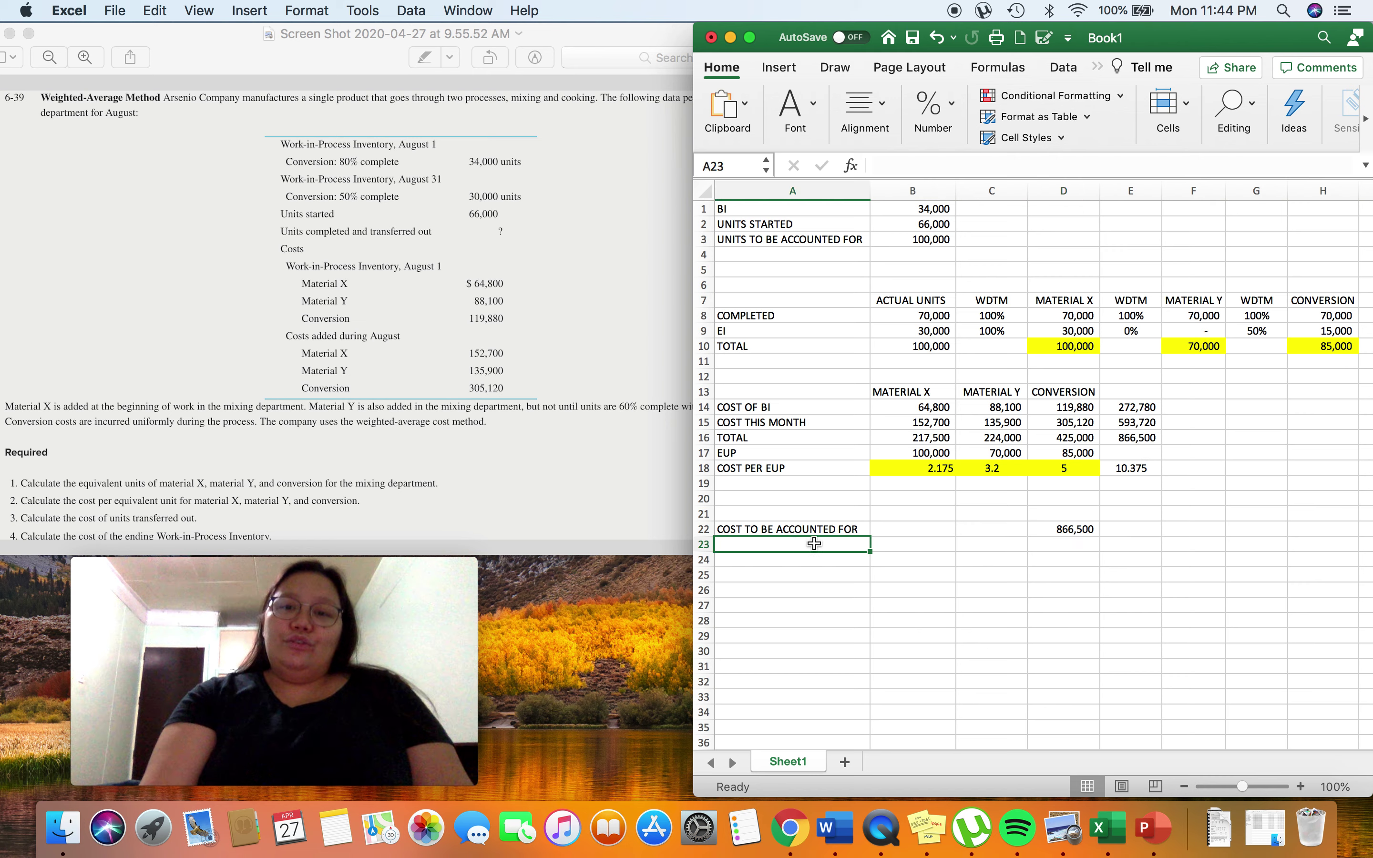
{"action": "double_click", "coordinate": [814, 543]}
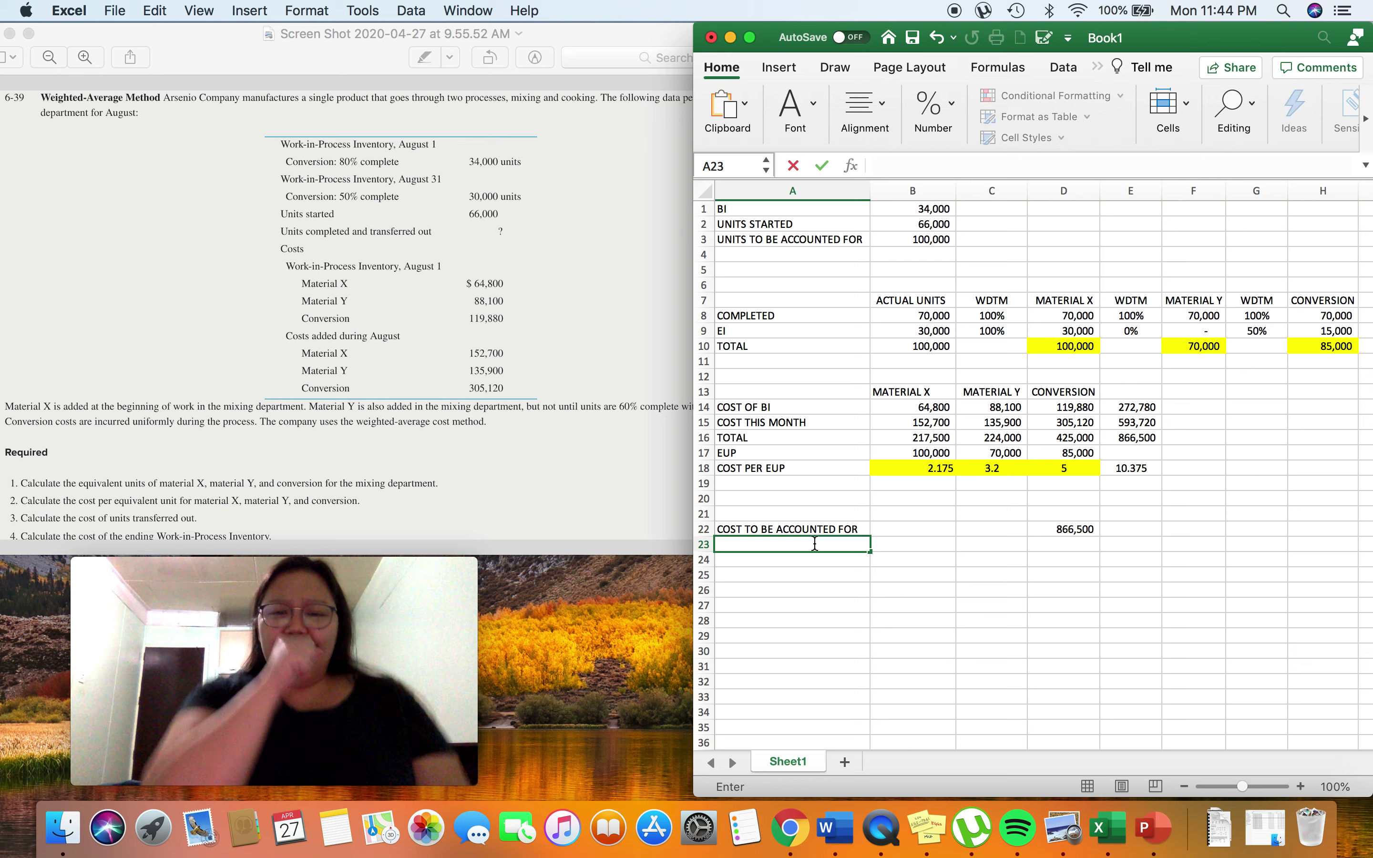
{"action": "type", "text": "COST "}
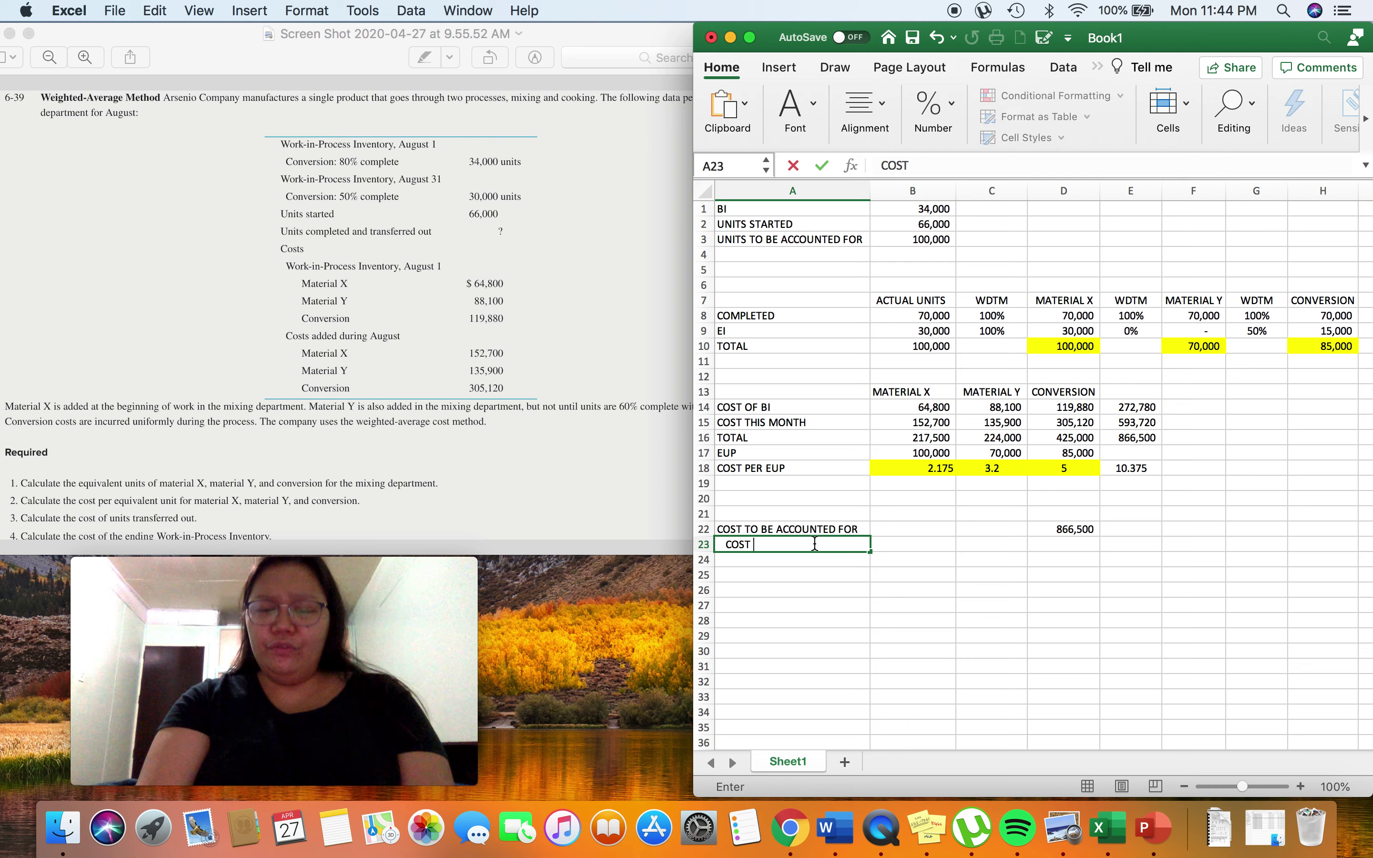
{"action": "type", "text": "OF COMPLETED"}
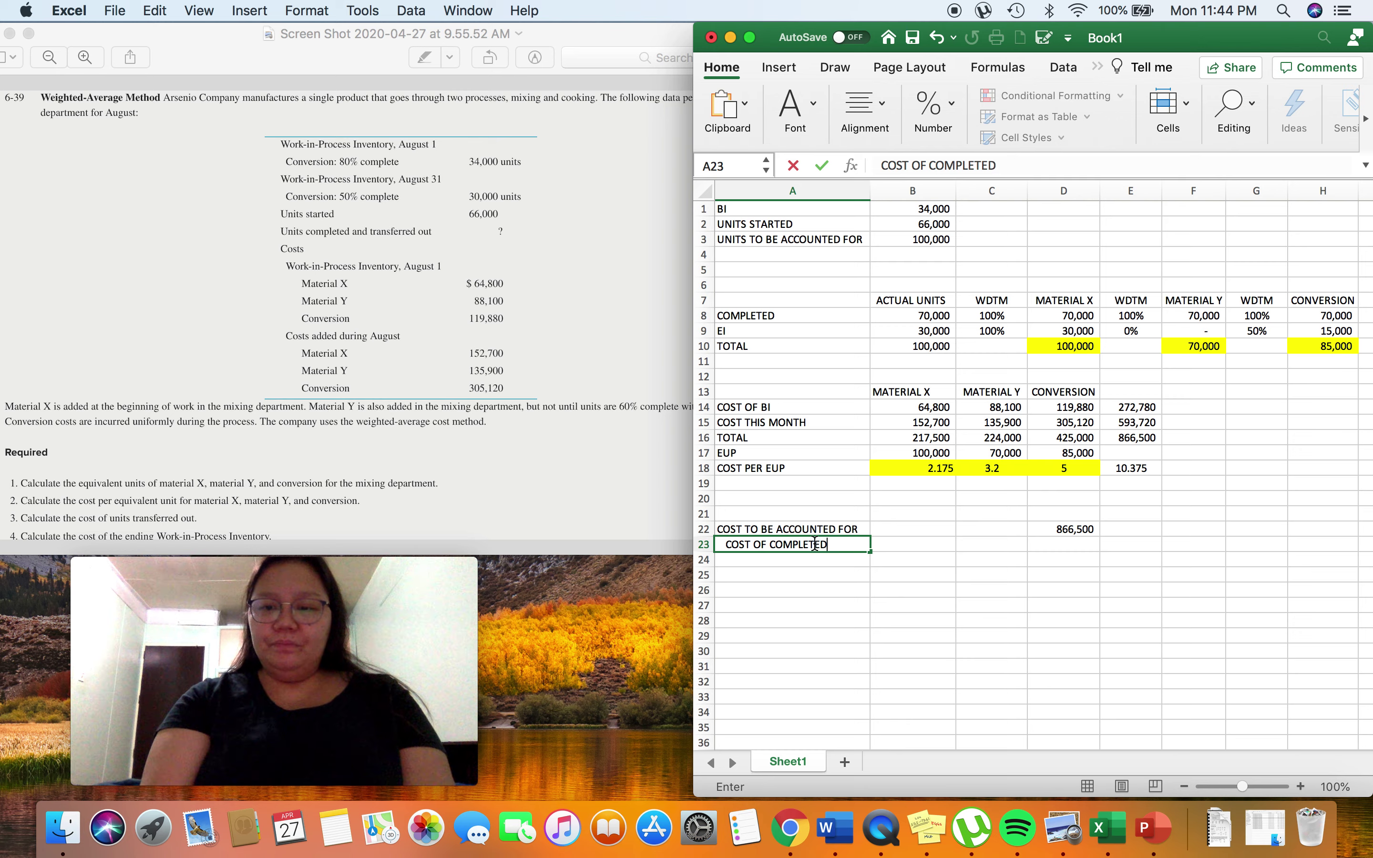
{"action": "type", "text": "/T-OUT"}
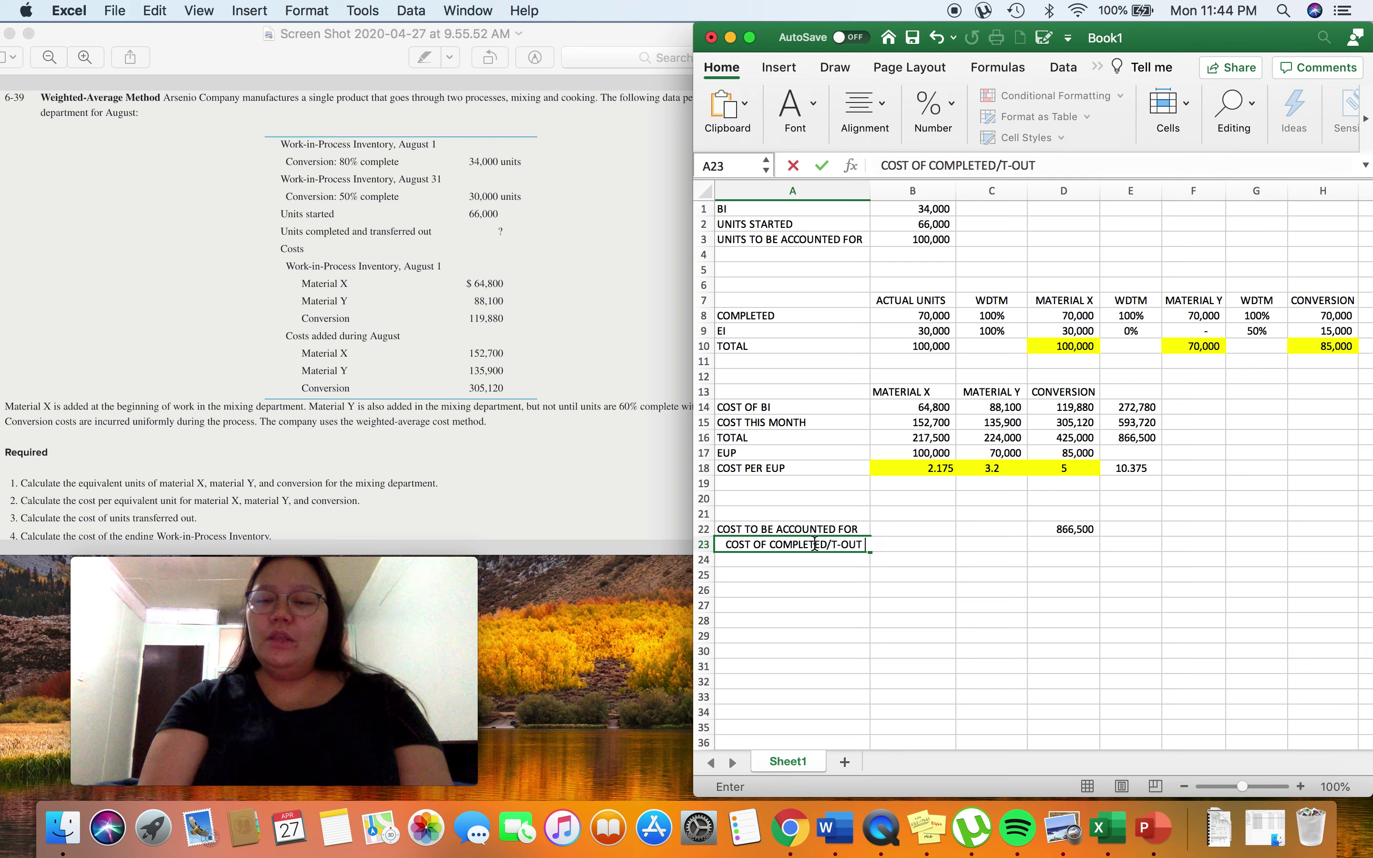
{"action": "type", "text": " UNI"}
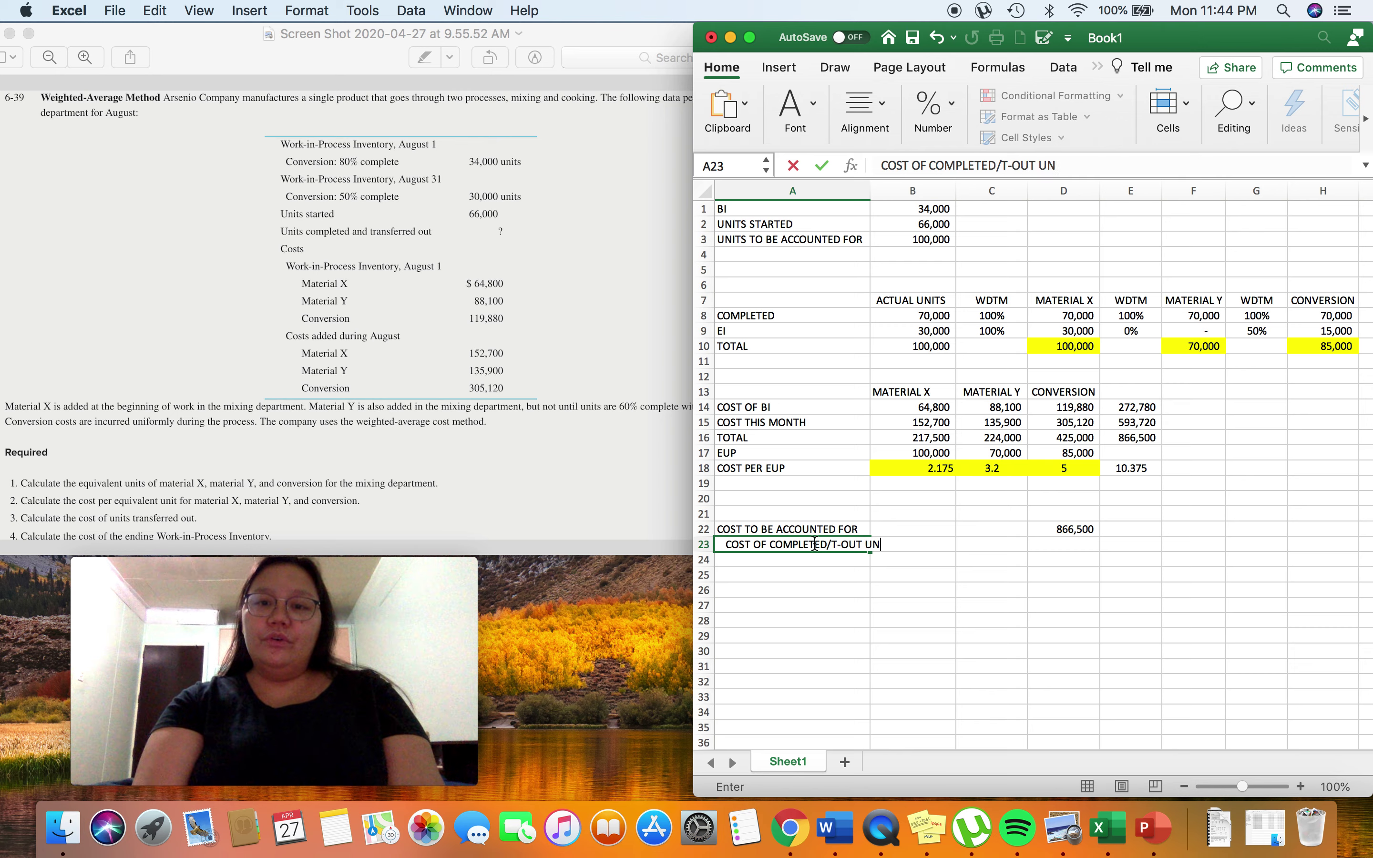
{"action": "key", "text": "BackSpace"}
{"action": "key", "text": "BackSpace"}
{"action": "type", "text": "UNITS"}
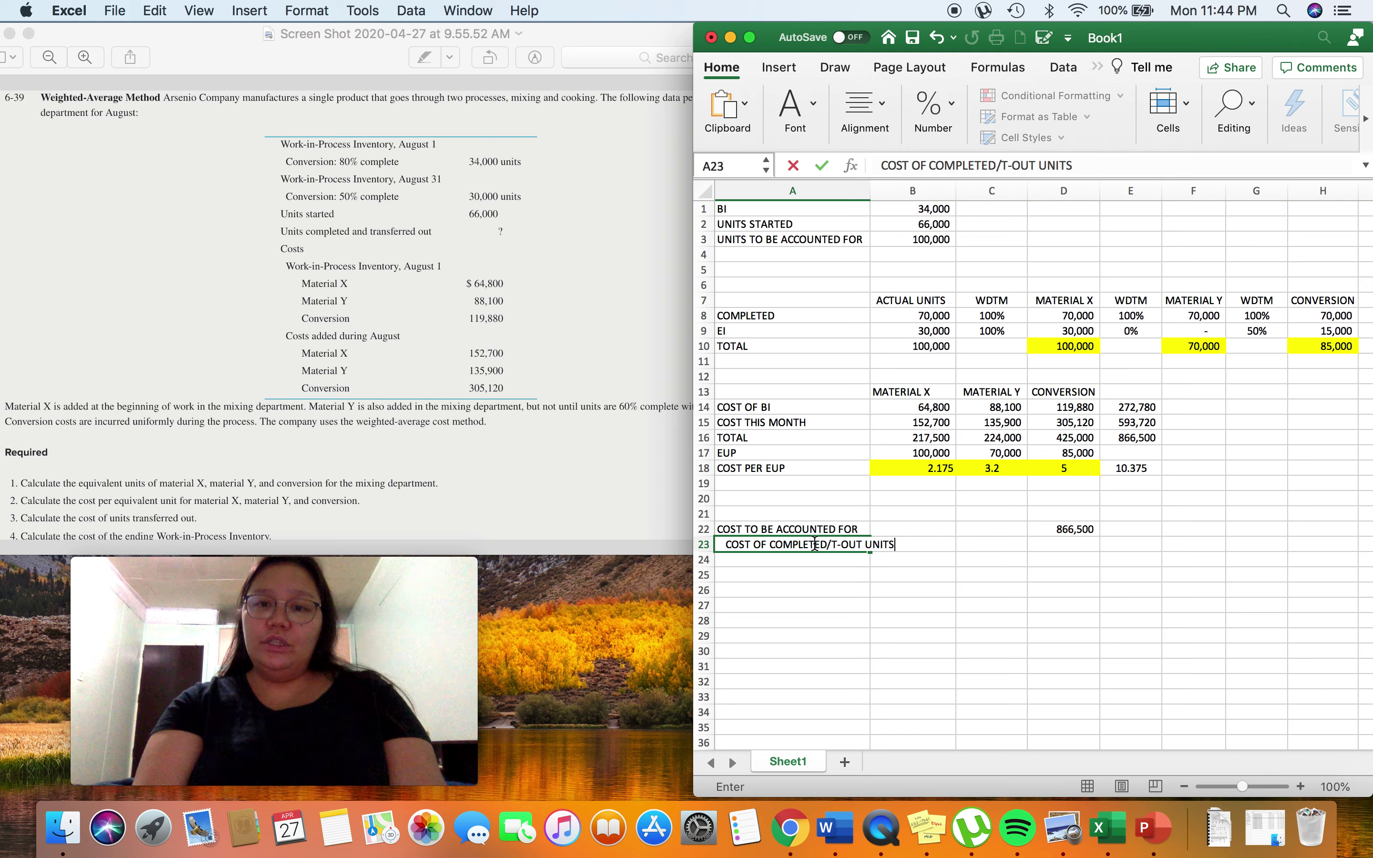
{"action": "key", "text": "Return"}
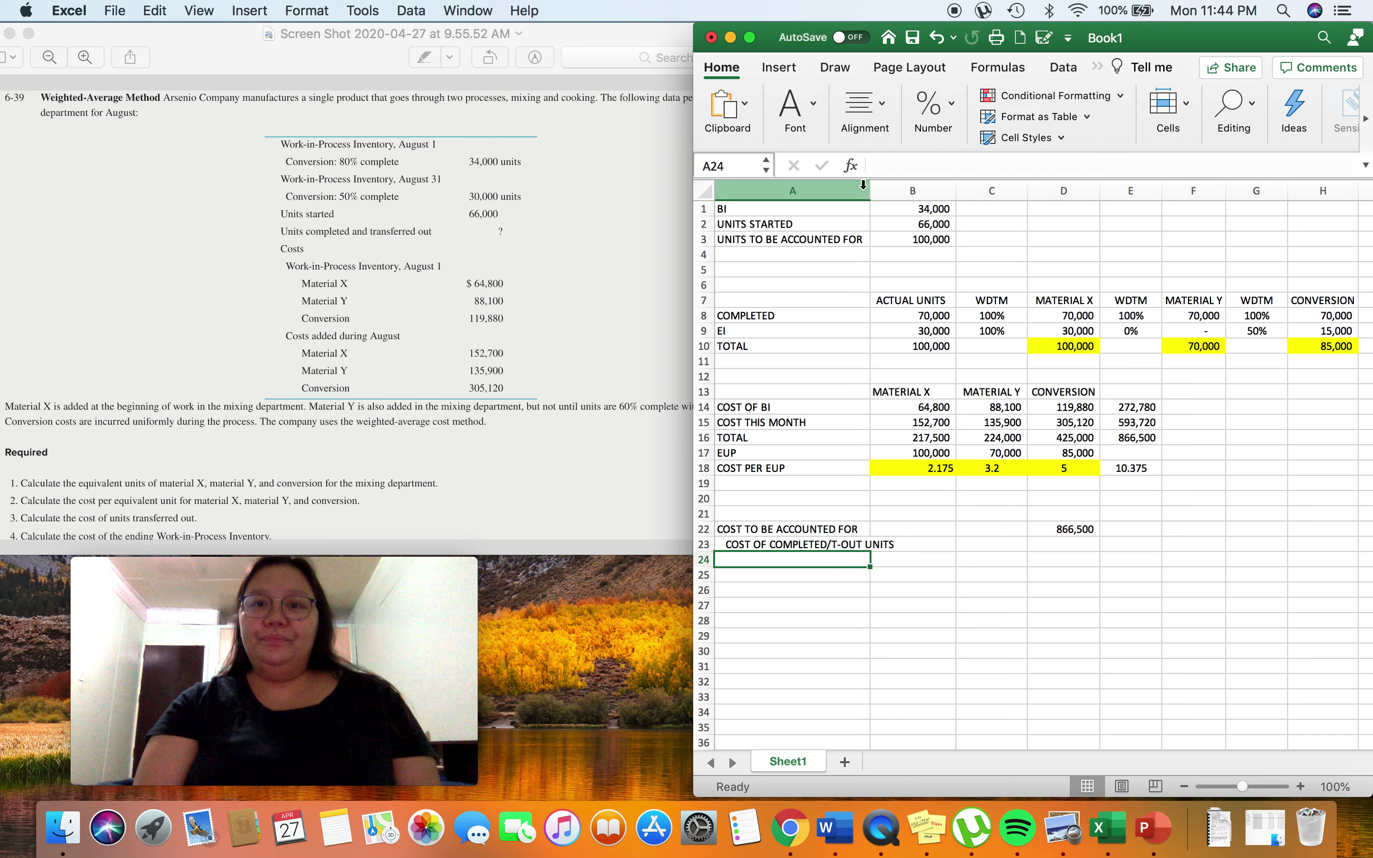
{"action": "left_click_drag", "start_coordinate": [866, 188], "coordinate": [901, 188]}
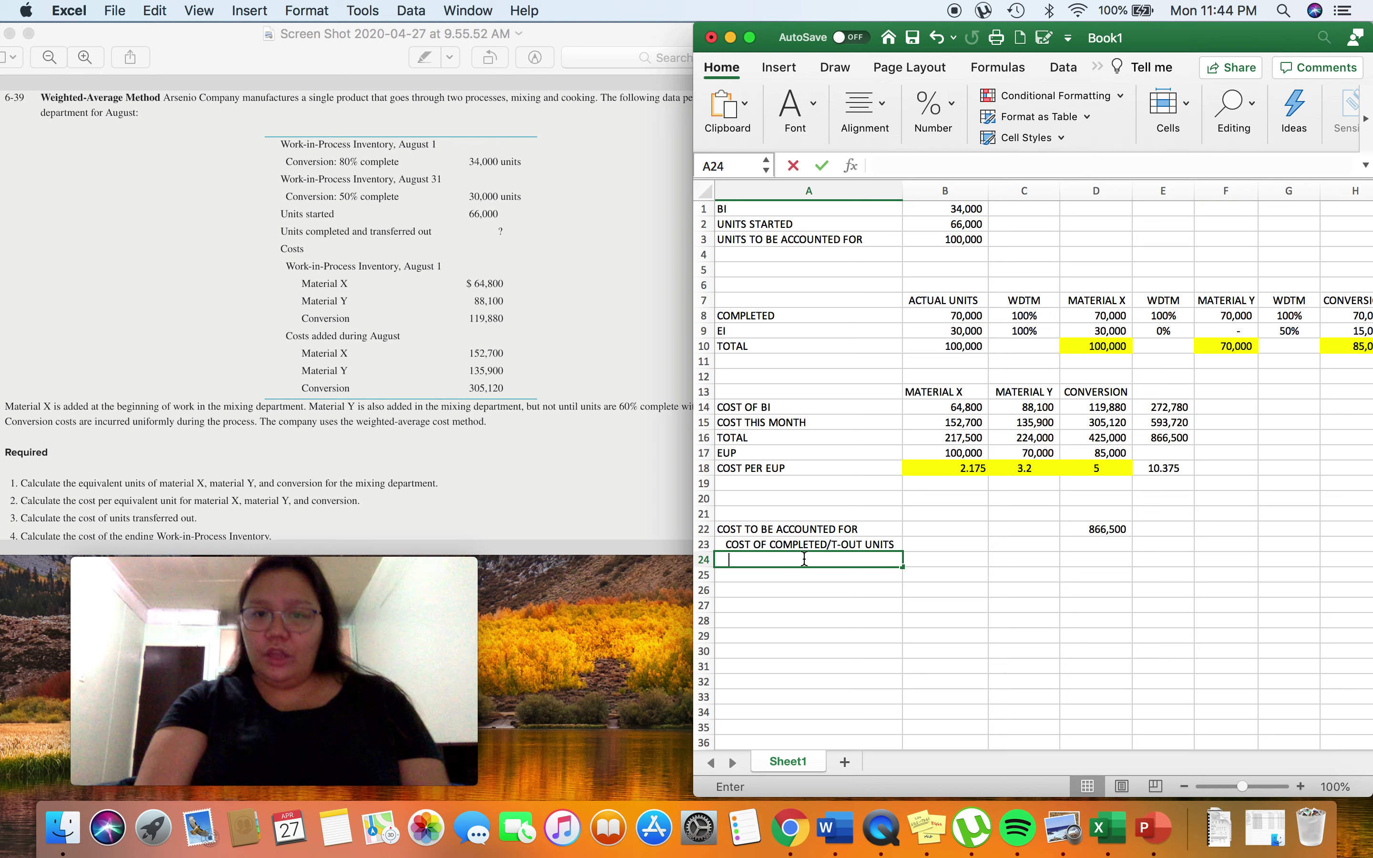
Step: Enter the indented computation note "(70000 X 10.375)" in A24
{"action": "type", "text": "("}
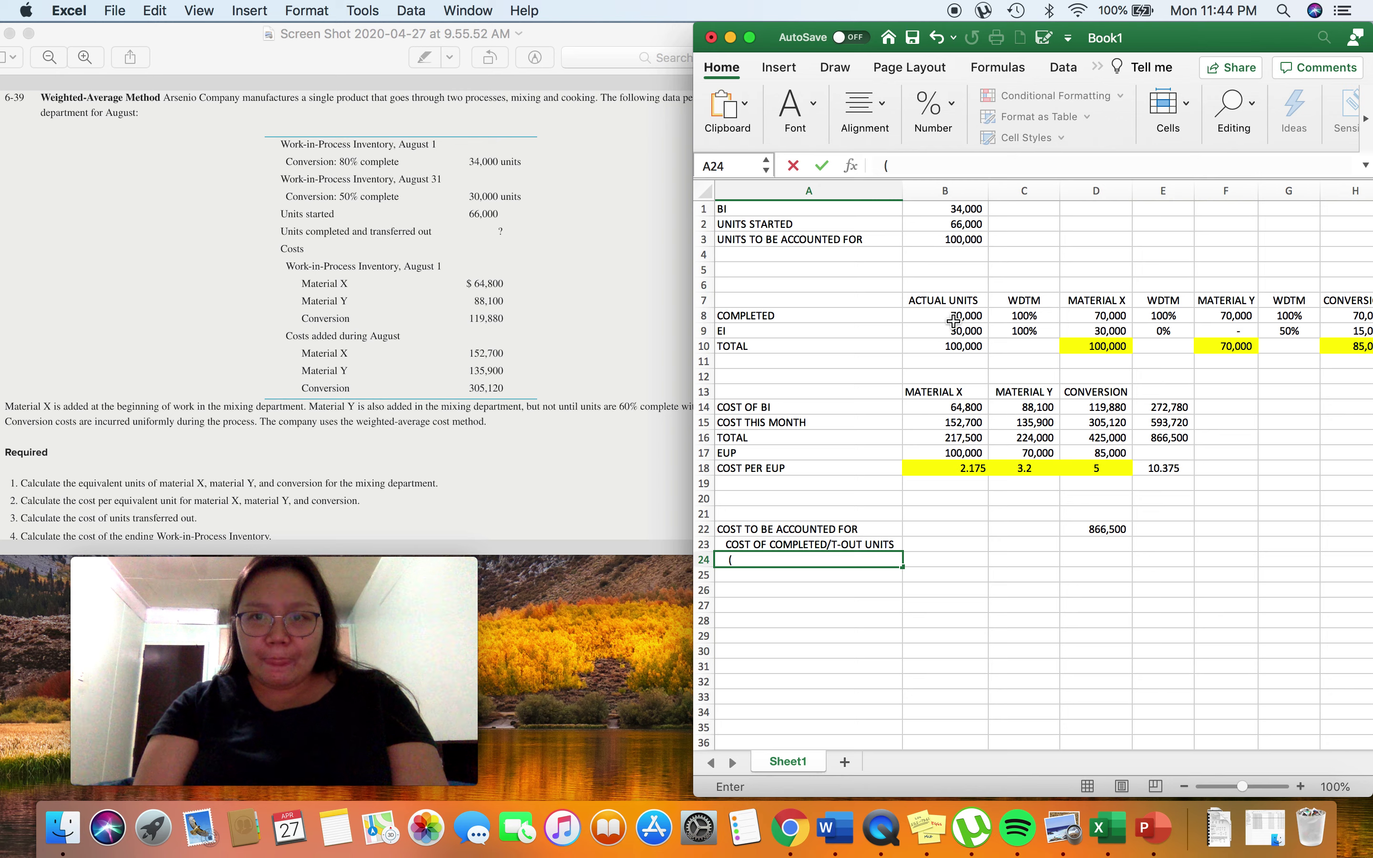
{"action": "type", "text": "70000"}
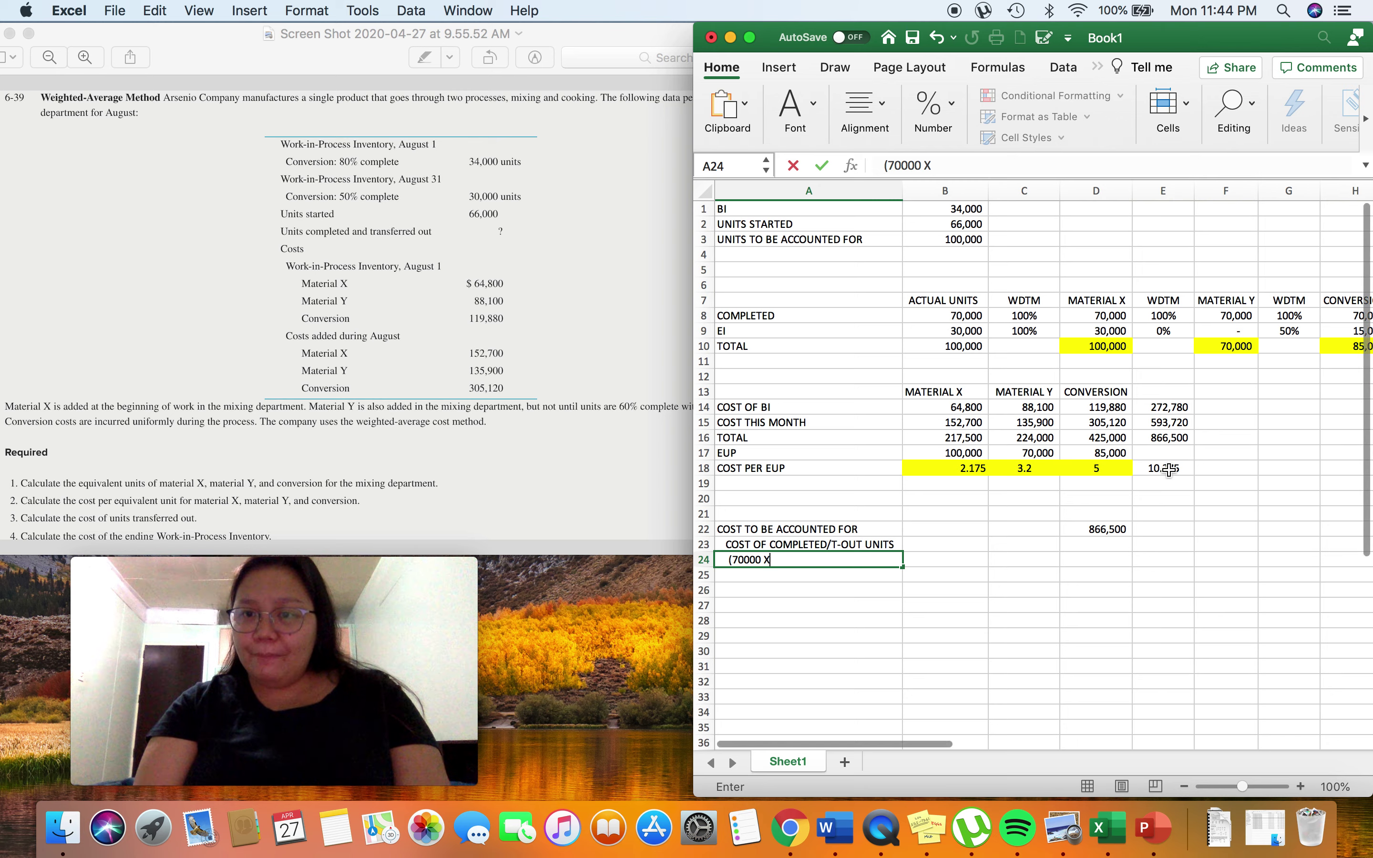
{"action": "type", "text": "X 10.375"}
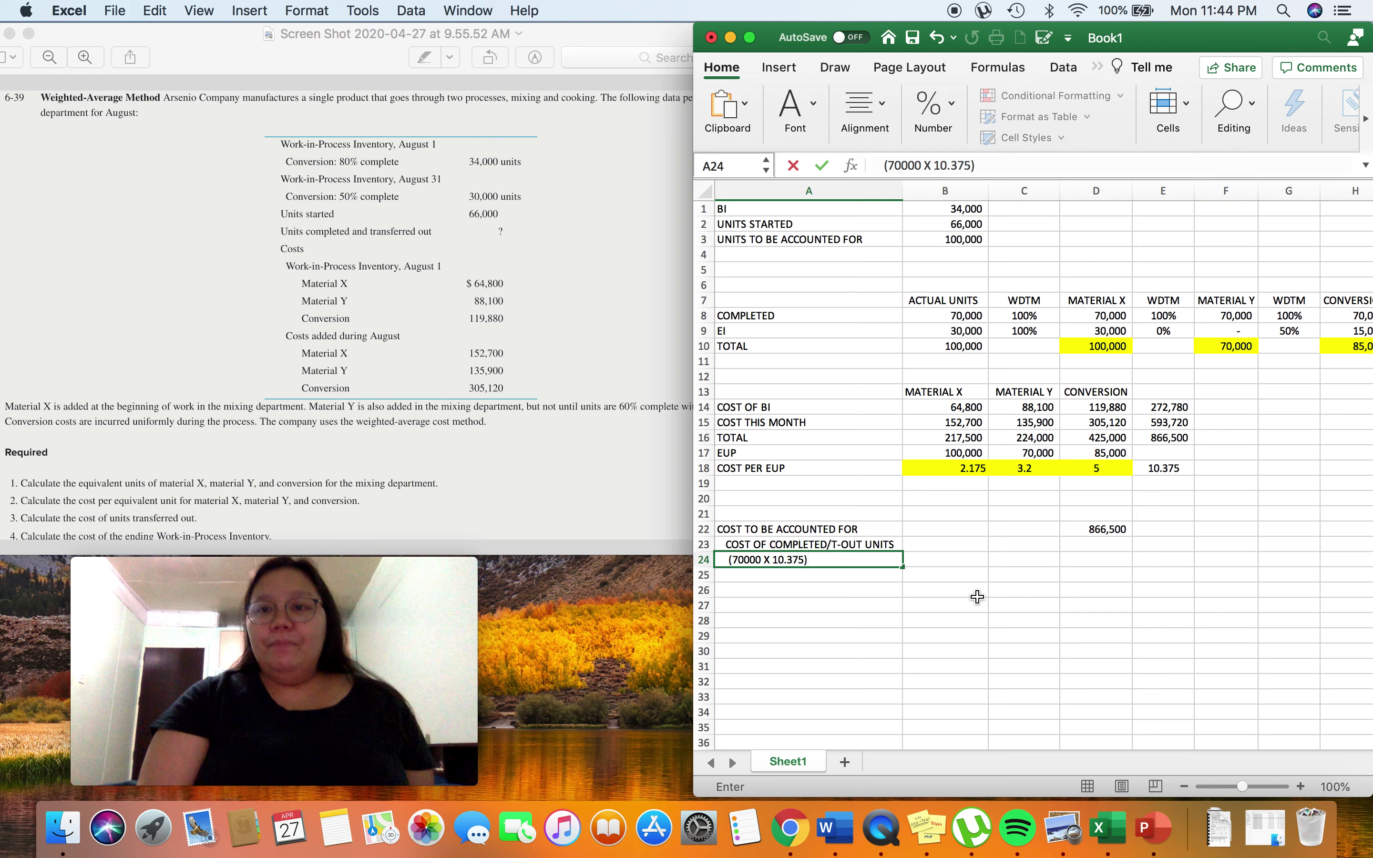
Step: Reposition and widen the workbook window so the whole Conversion column H fits in view
{"action": "scroll", "coordinate": [1052, 328], "scroll_direction": "right", "scroll_amount": 2}
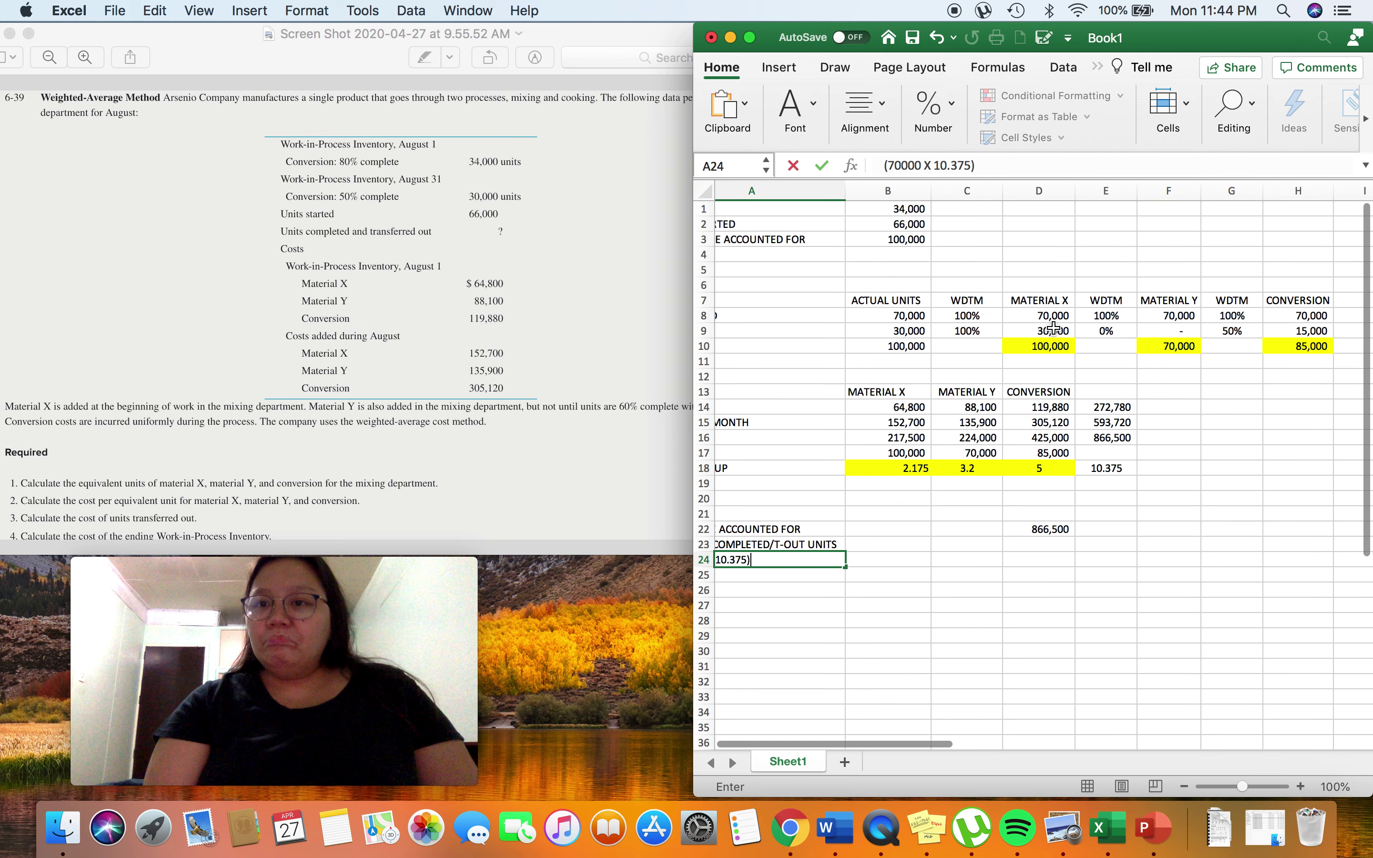
{"action": "scroll", "coordinate": [1053, 328], "scroll_direction": "left", "scroll_amount": 2}
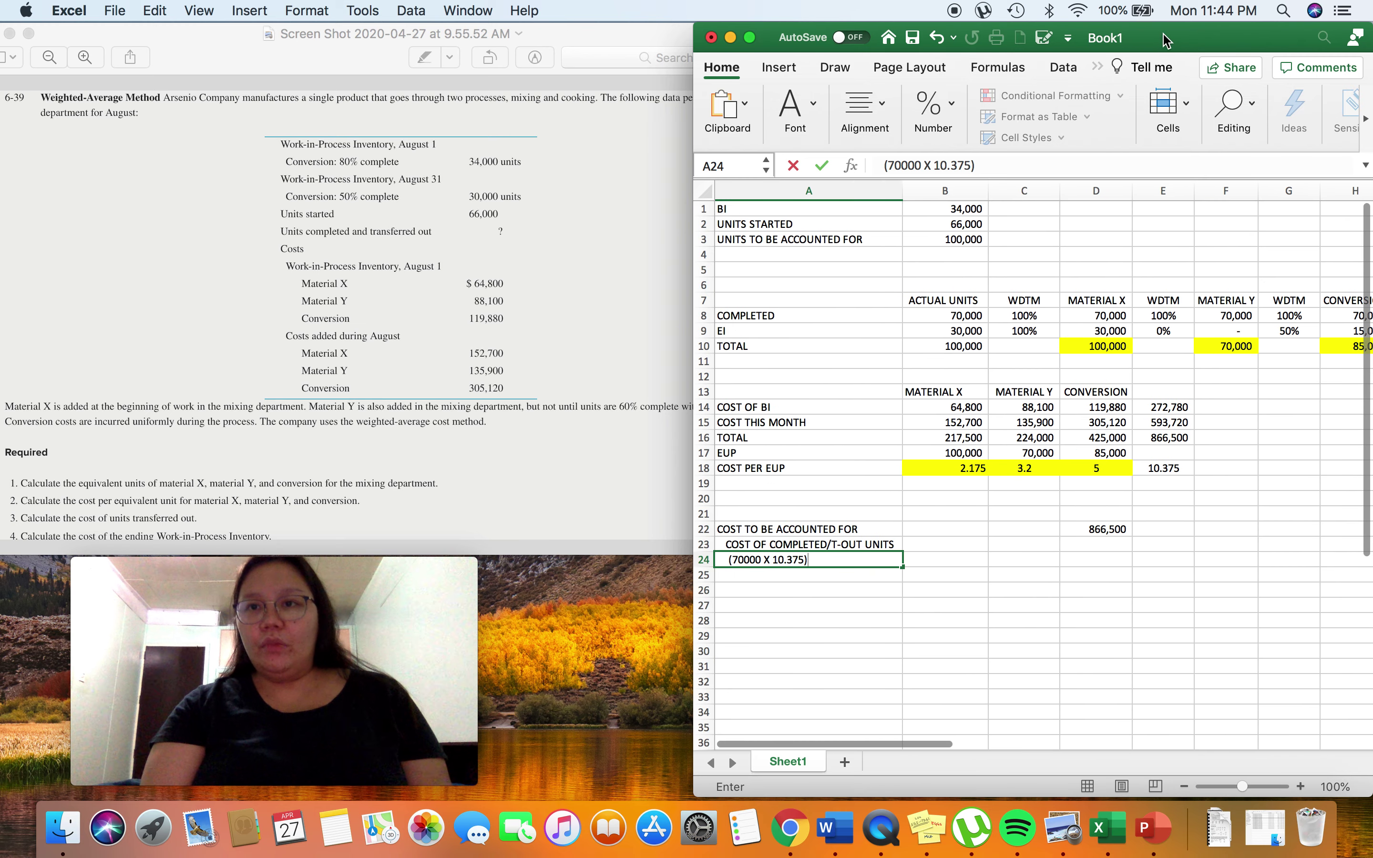
{"action": "left_click_drag", "start_coordinate": [1163, 40], "coordinate": [1093, 40]}
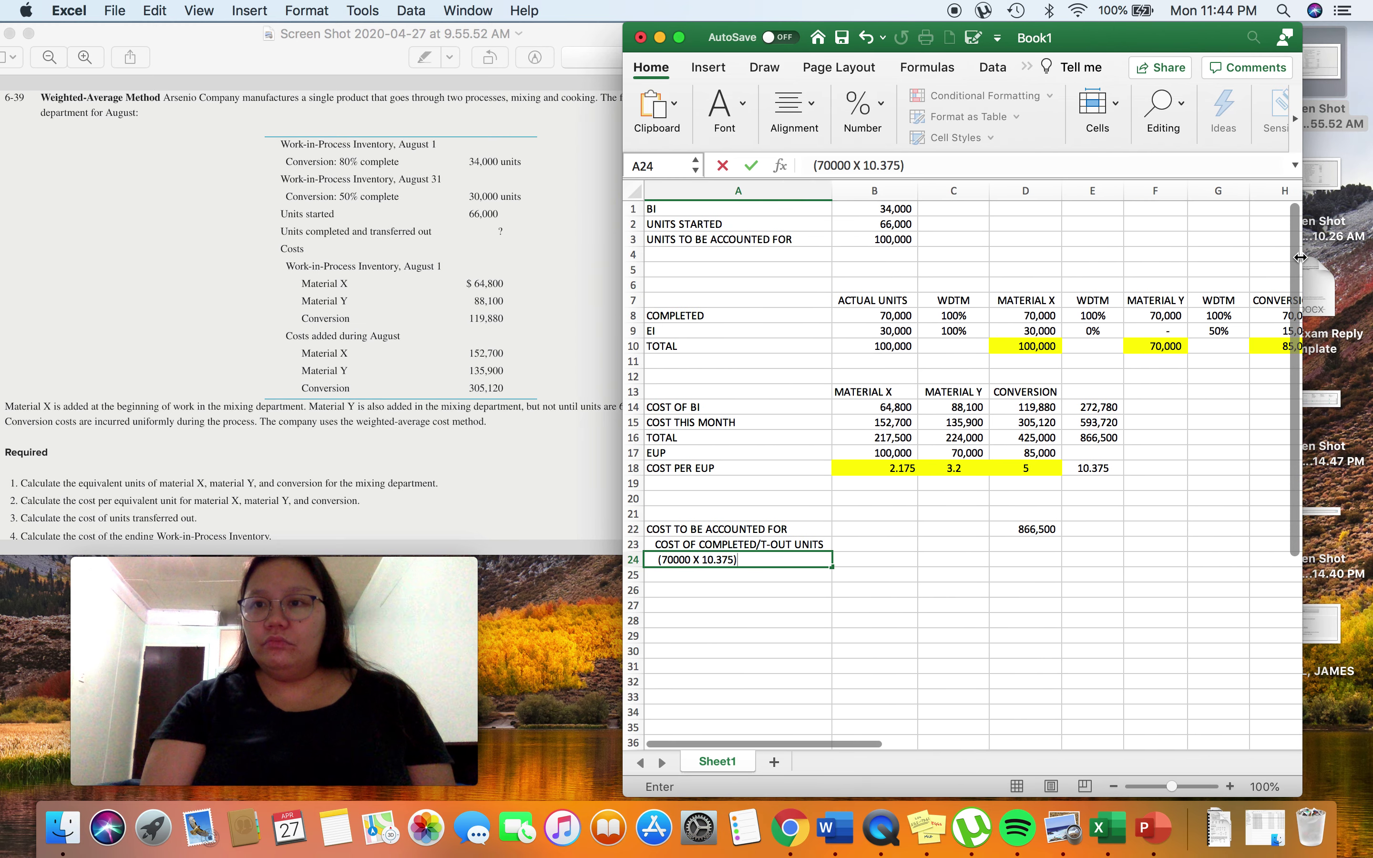
{"action": "left_click_drag", "start_coordinate": [1299, 257], "coordinate": [1367, 257]}
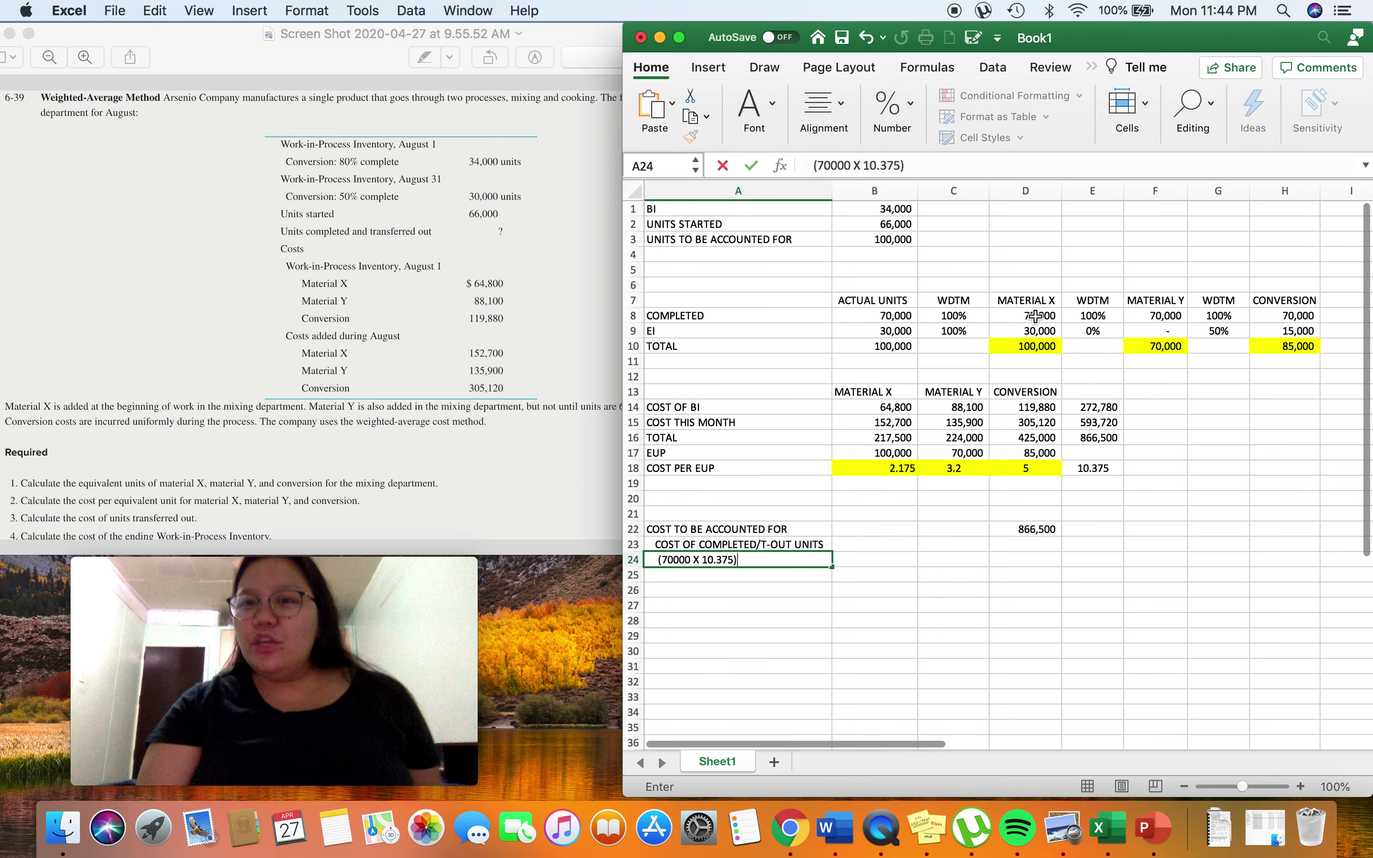
{"action": "scroll", "coordinate": [915, 574], "scroll_direction": "down", "scroll_amount": 1}
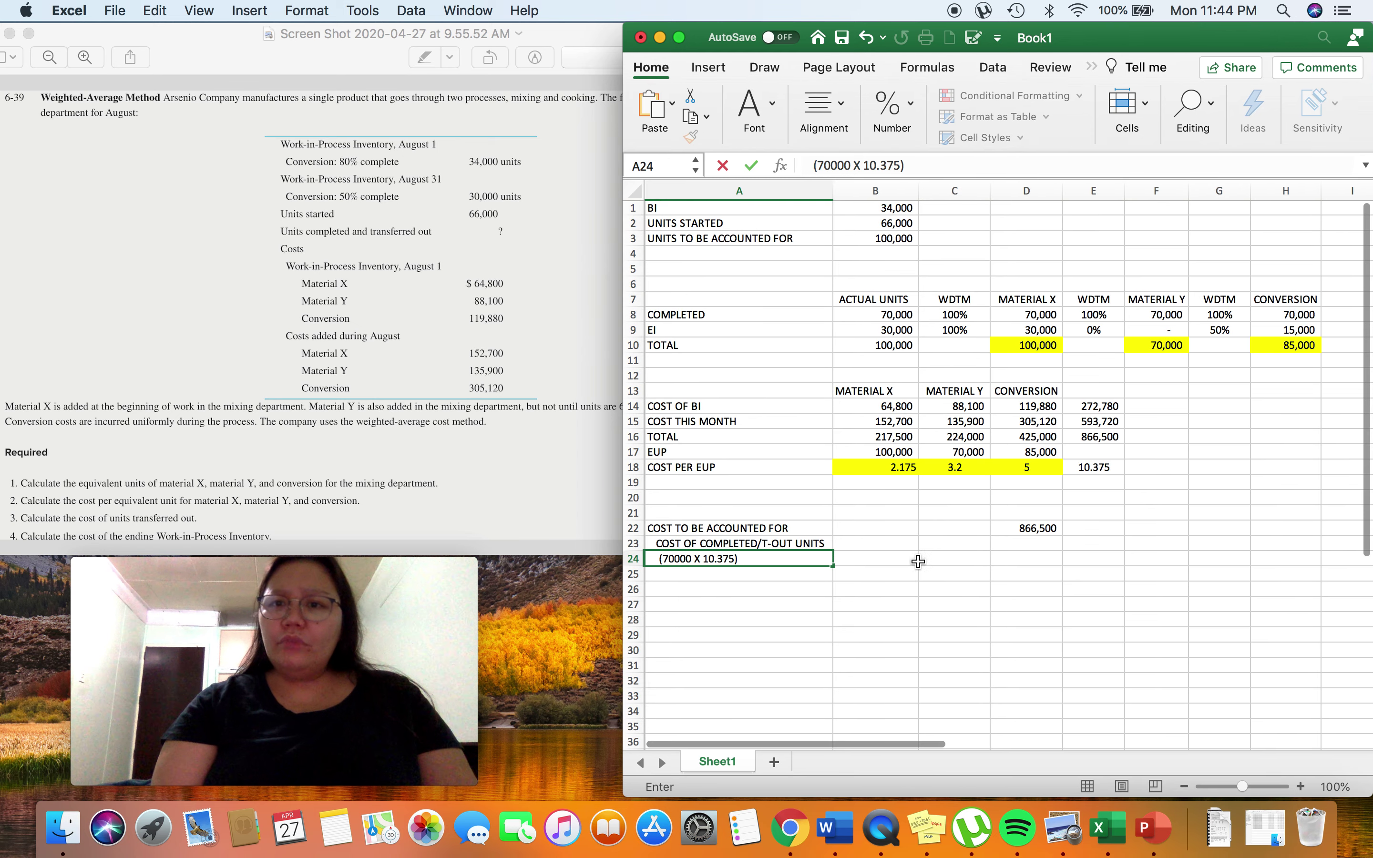
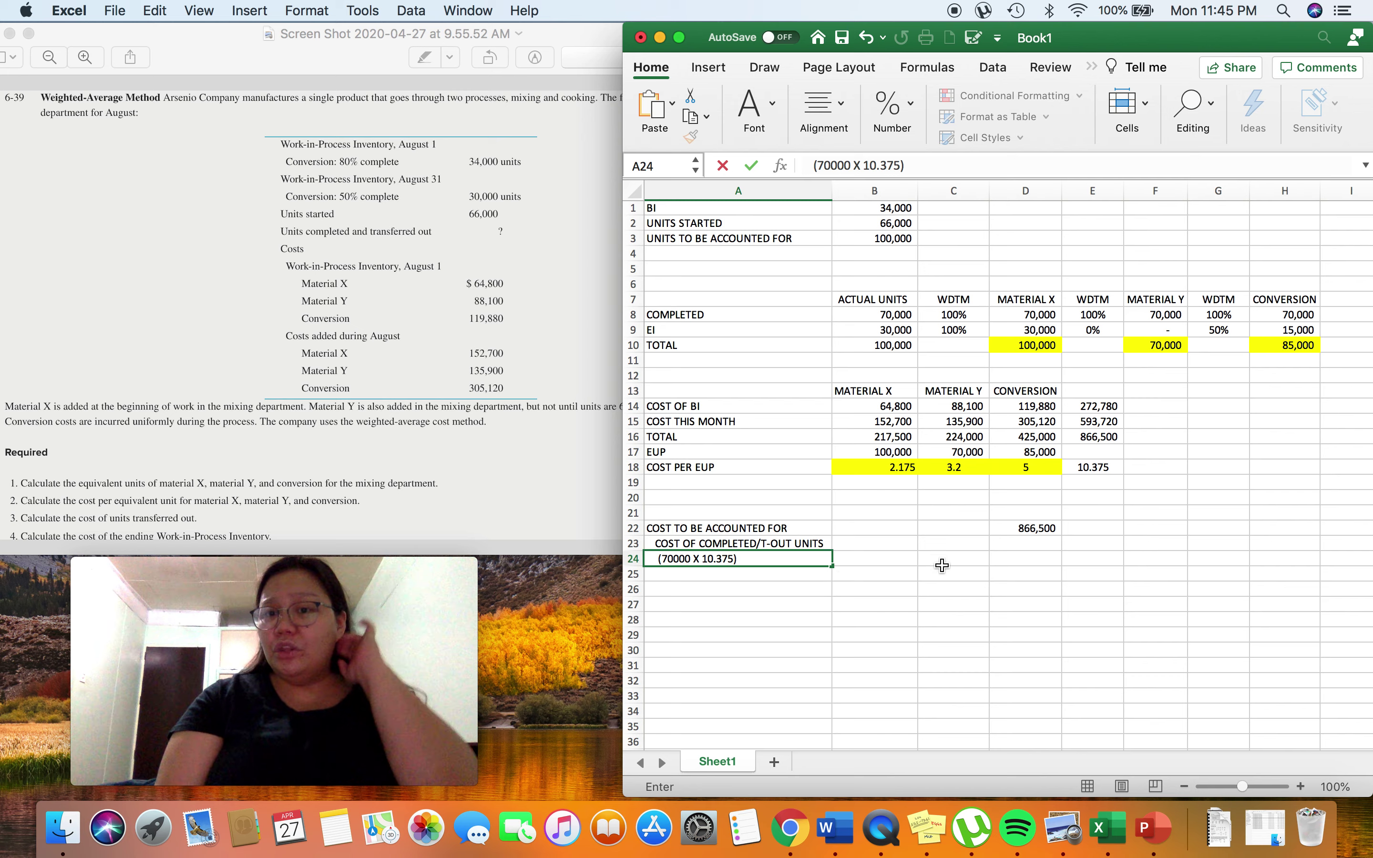
Step: Compute the cost of completed and transferred-out units in C24 with the formula =D8*E18
{"action": "left_click", "coordinate": [880, 565]}
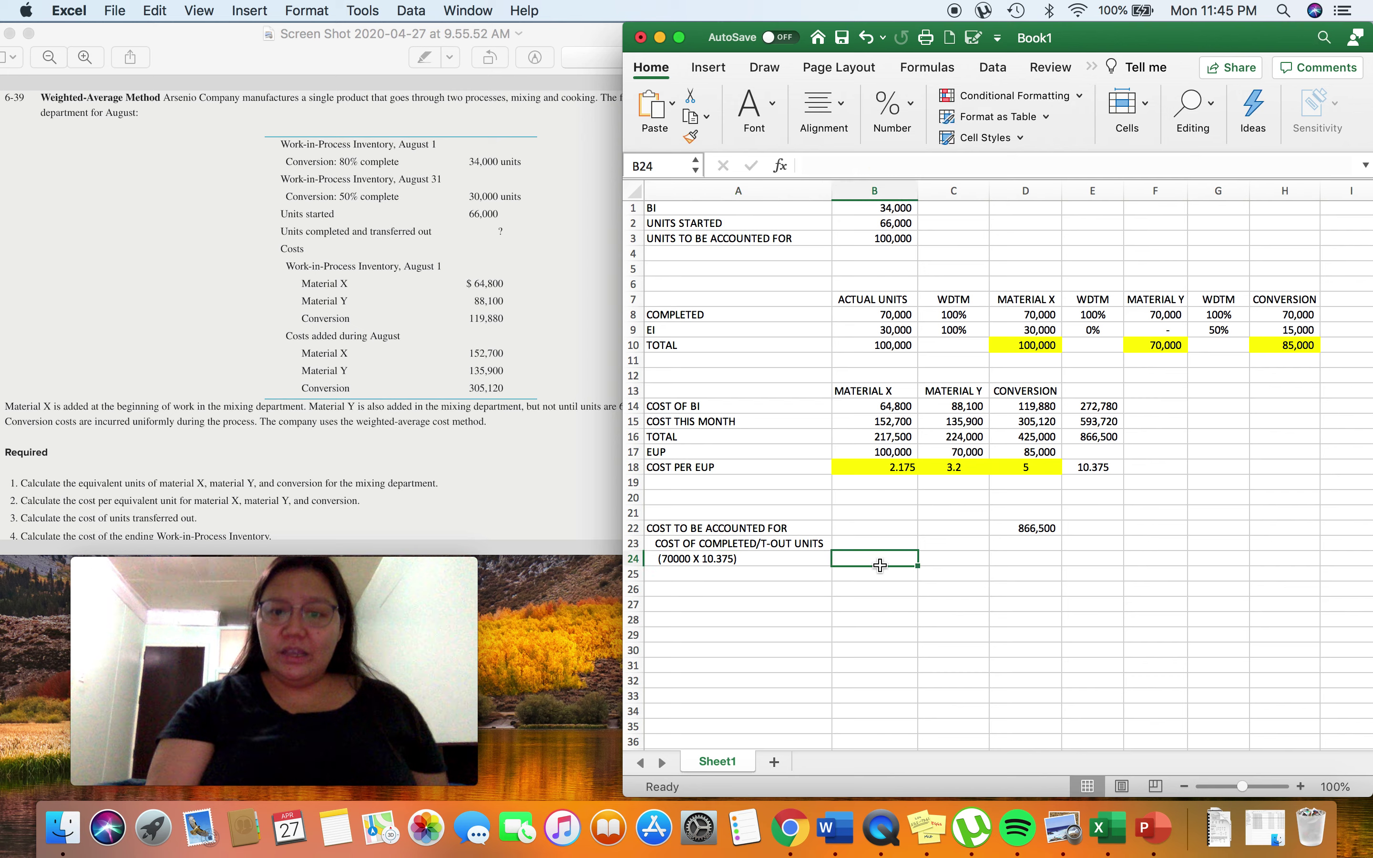
{"action": "key", "text": "Right"}
{"action": "type", "text": "="}
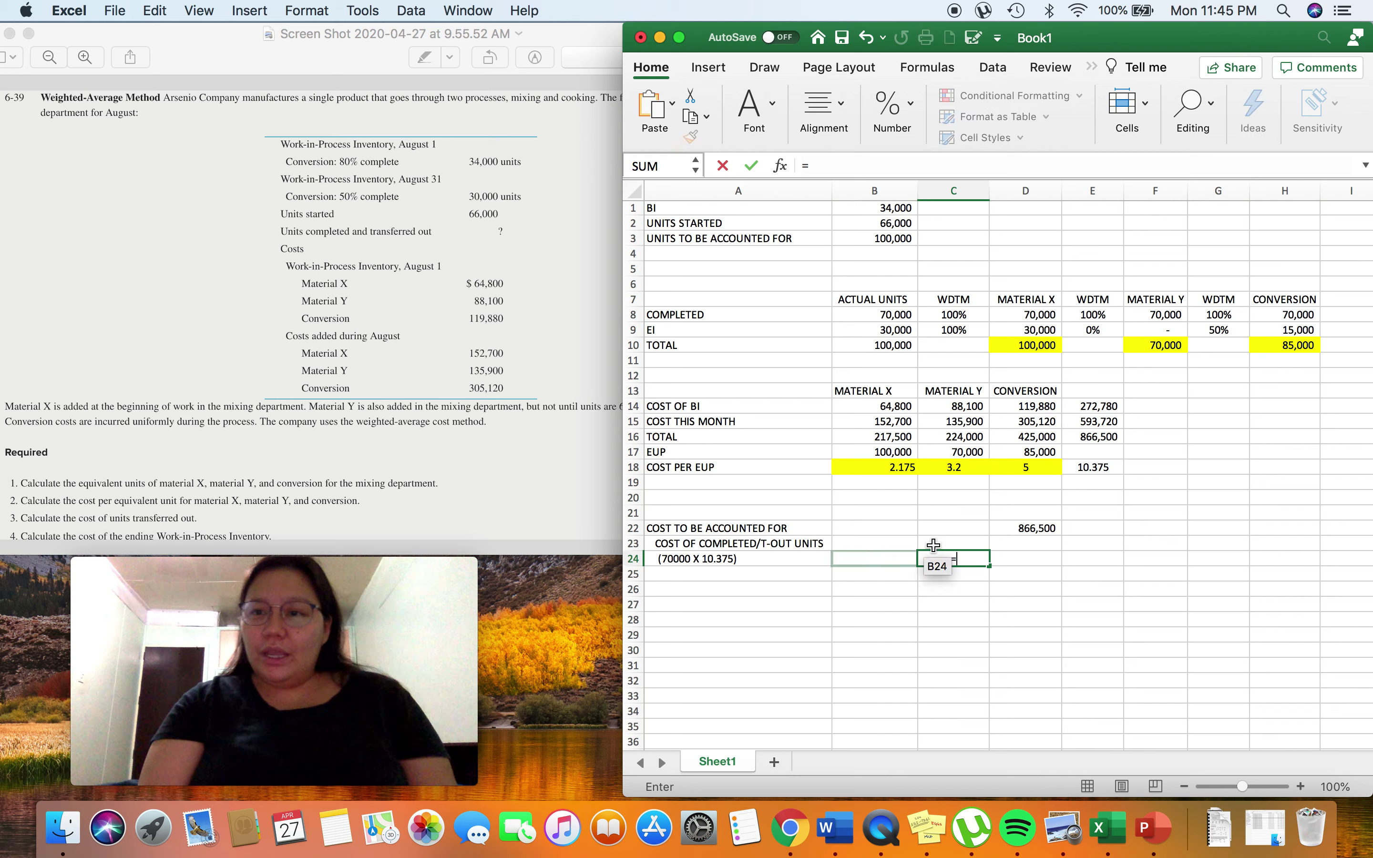
{"action": "left_click", "coordinate": [896, 315]}
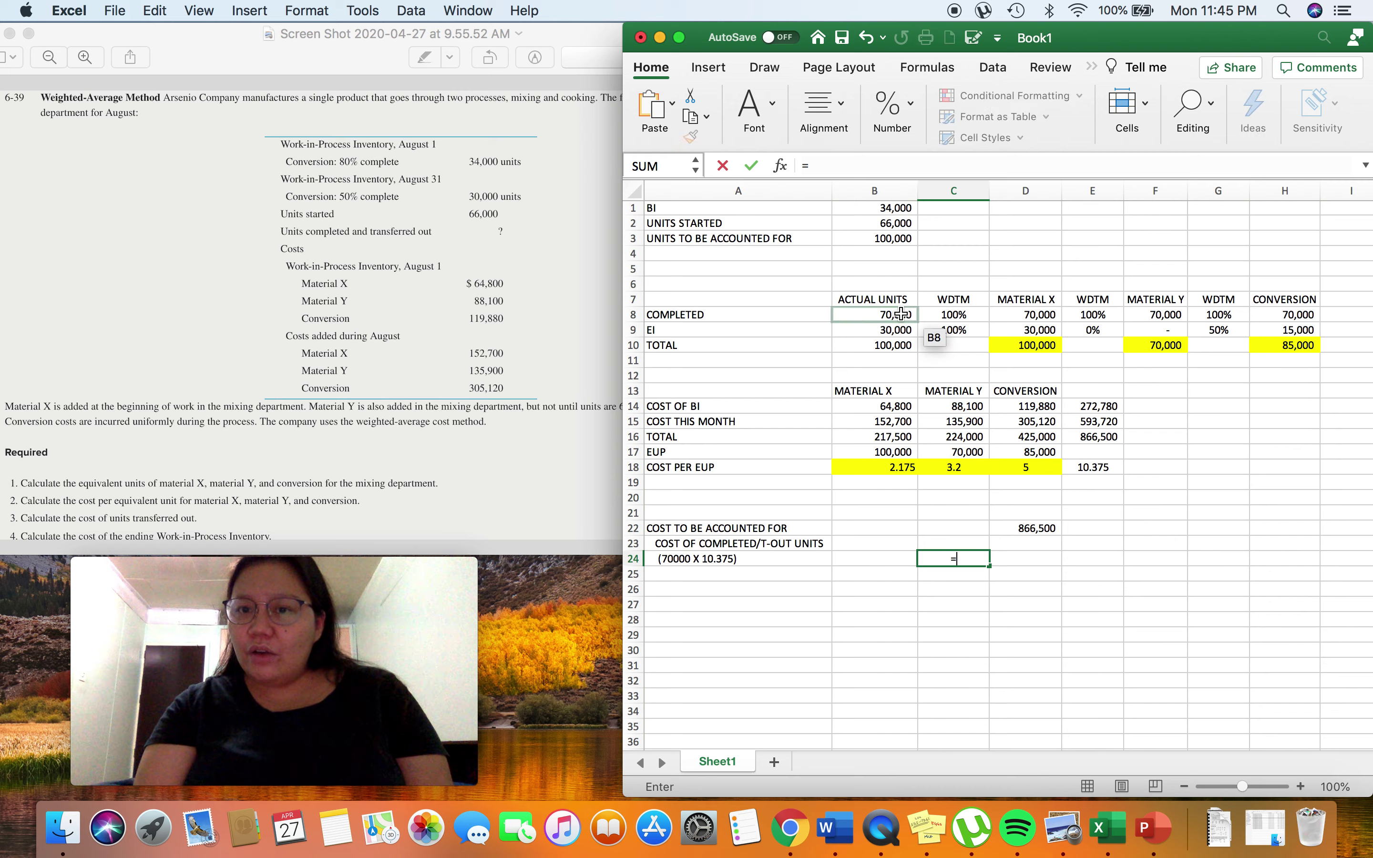
{"action": "left_click", "coordinate": [1032, 310]}
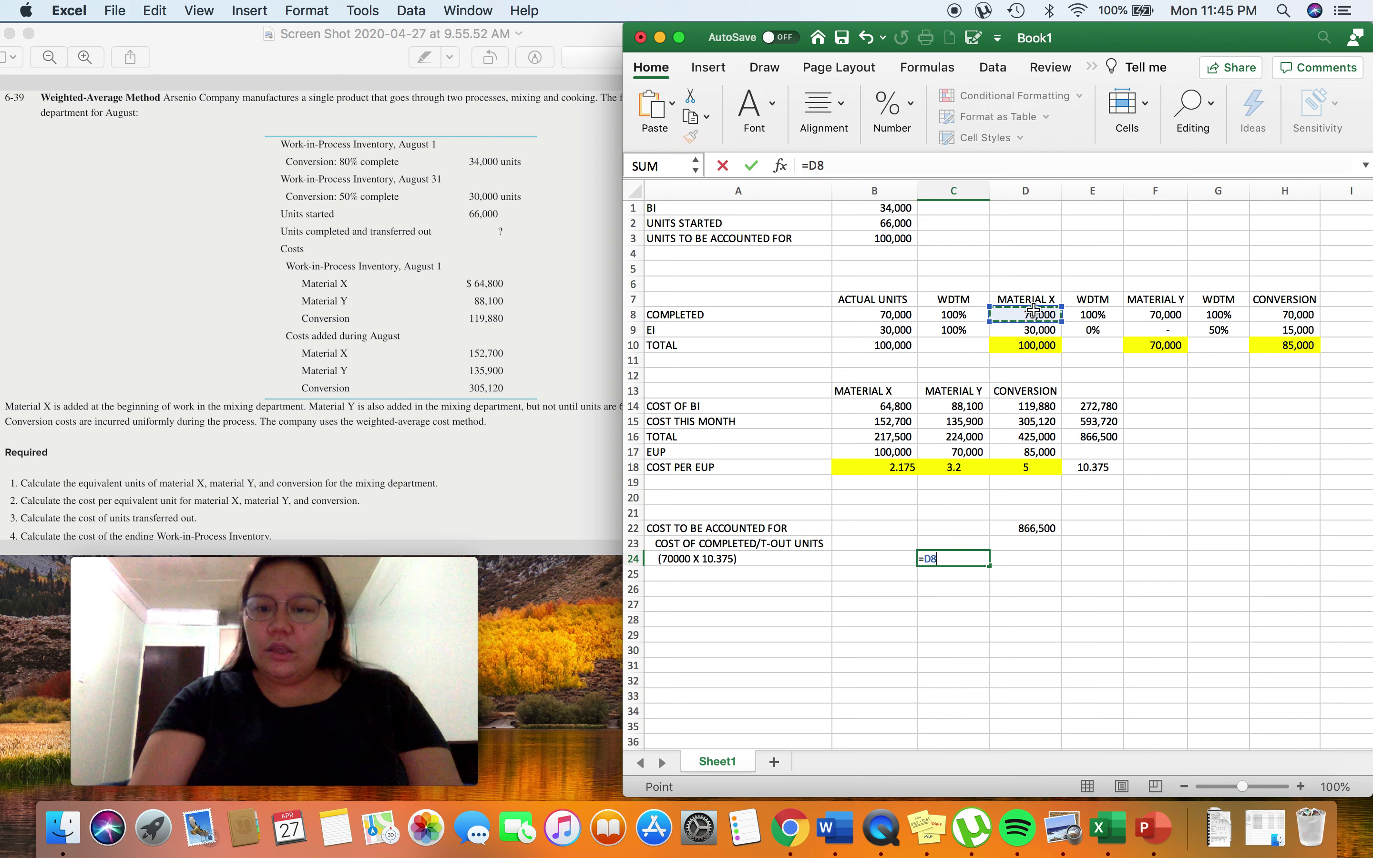
{"action": "type", "text": "*"}
{"action": "left_click", "coordinate": [1101, 465]}
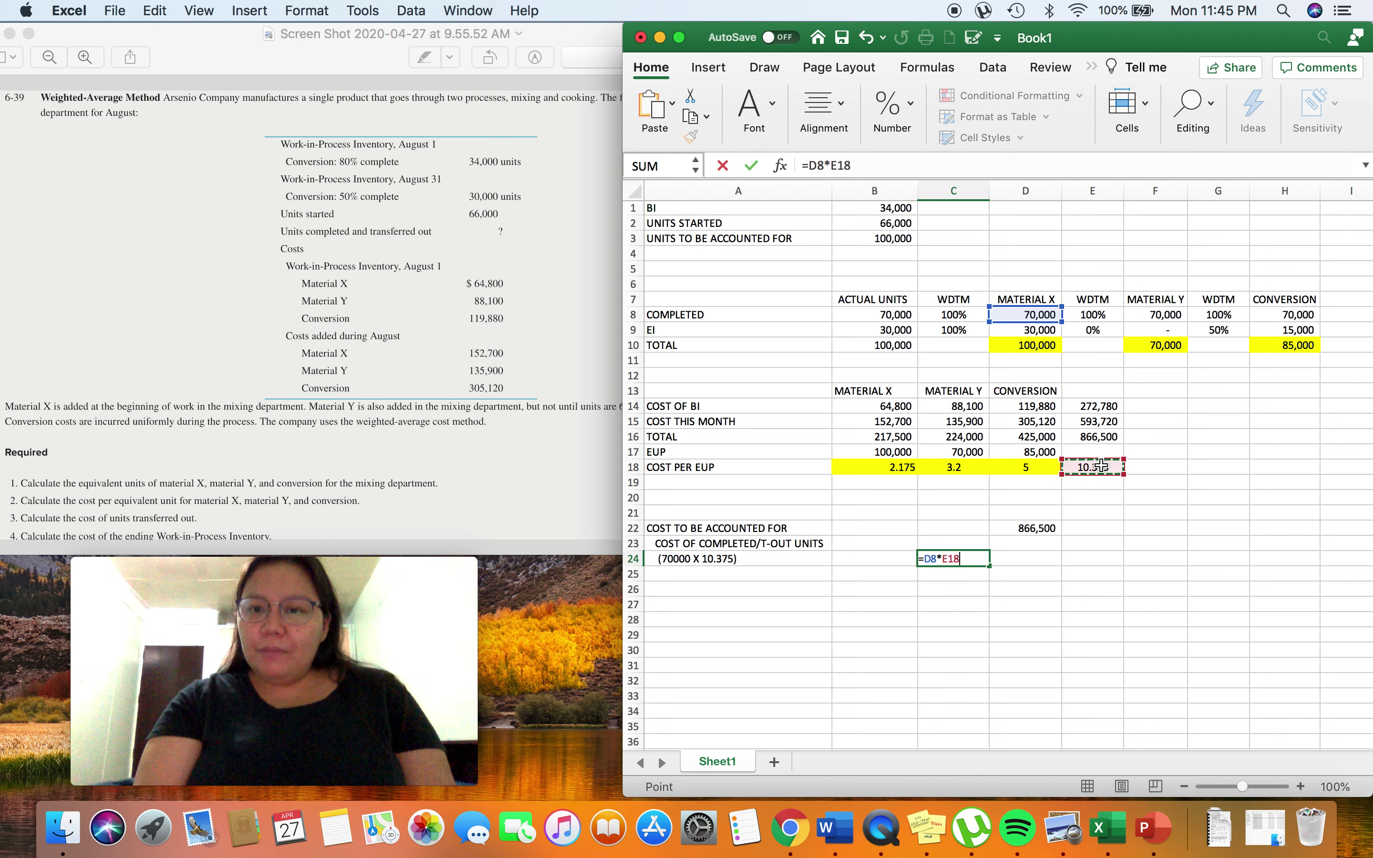
{"action": "key", "text": "Return"}
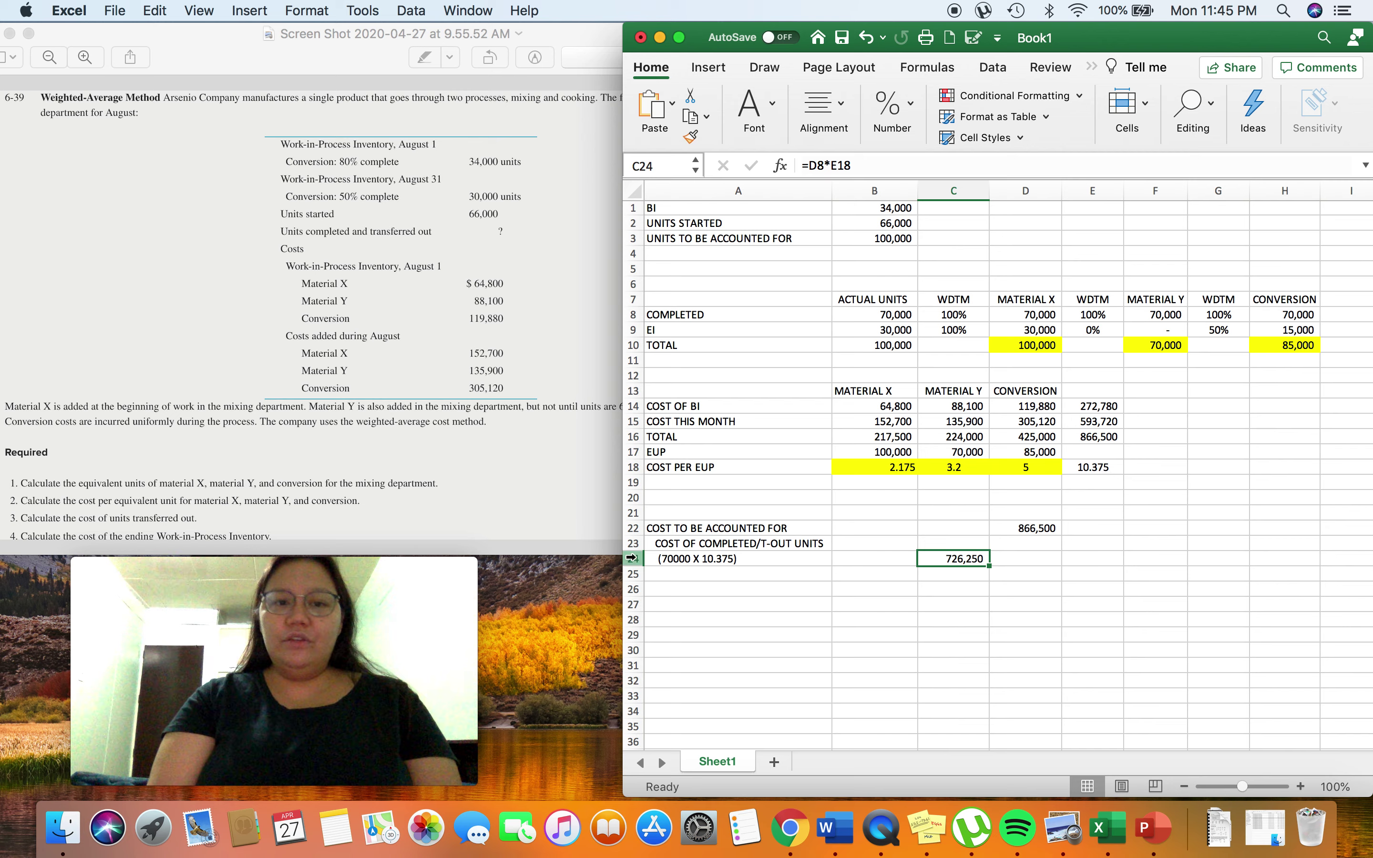
Step: Enter the indented label "COST OF ENDING WIP INVENTORY" in A25
{"action": "left_click", "coordinate": [716, 573]}
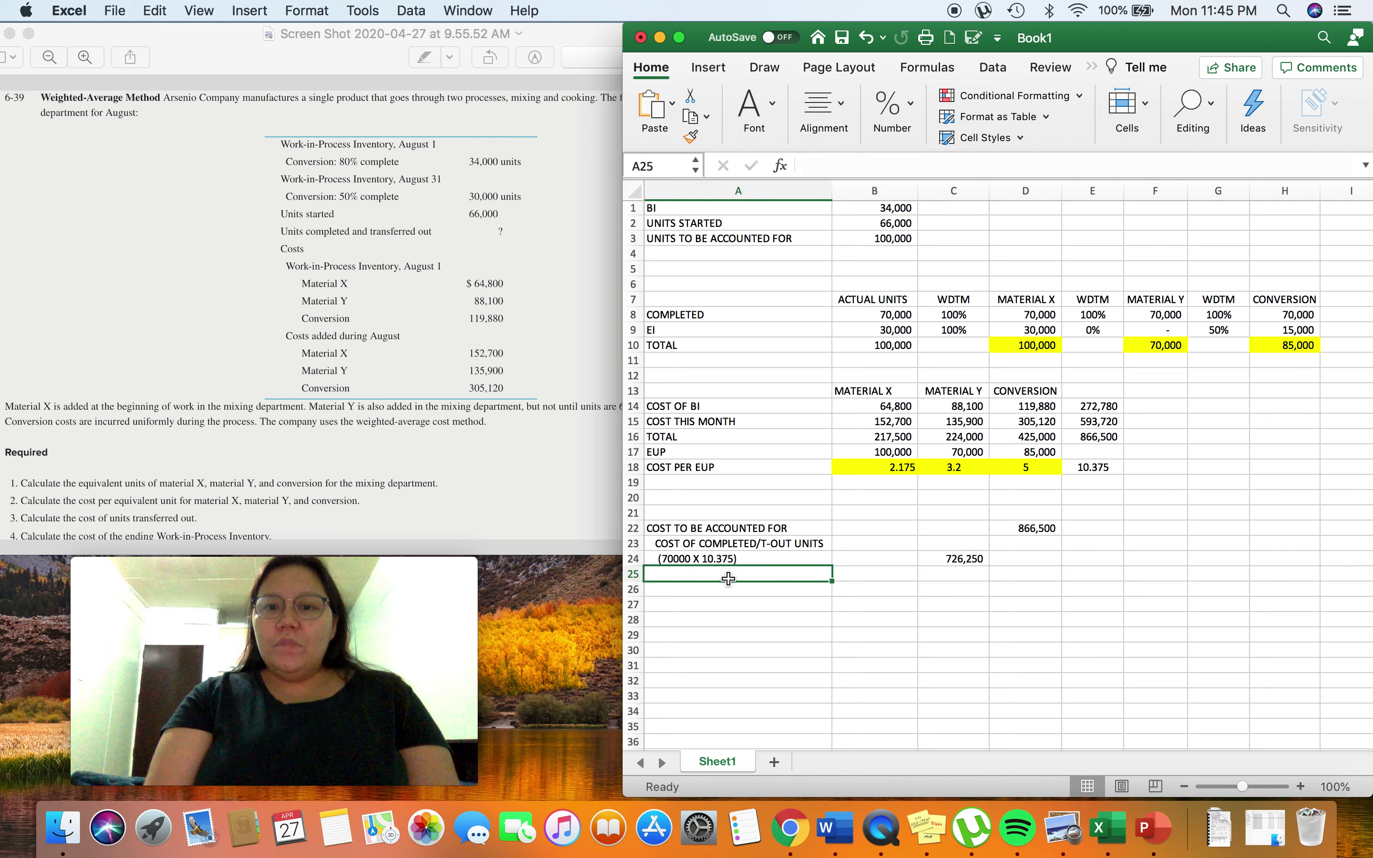
{"action": "left_click", "coordinate": [723, 533]}
{"action": "left_click", "coordinate": [701, 315]}
{"action": "left_click", "coordinate": [702, 327]}
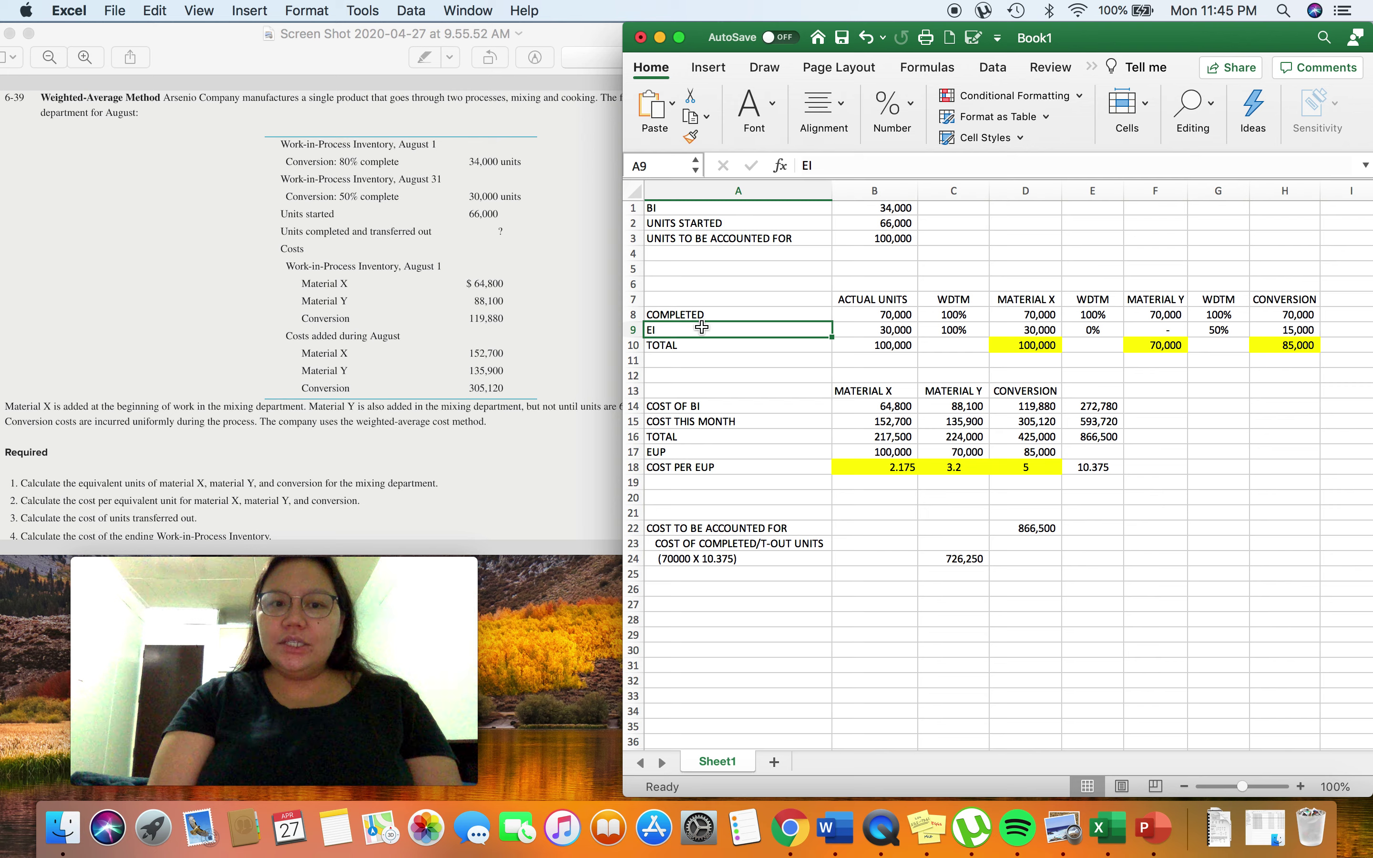
{"action": "double_click", "coordinate": [730, 577]}
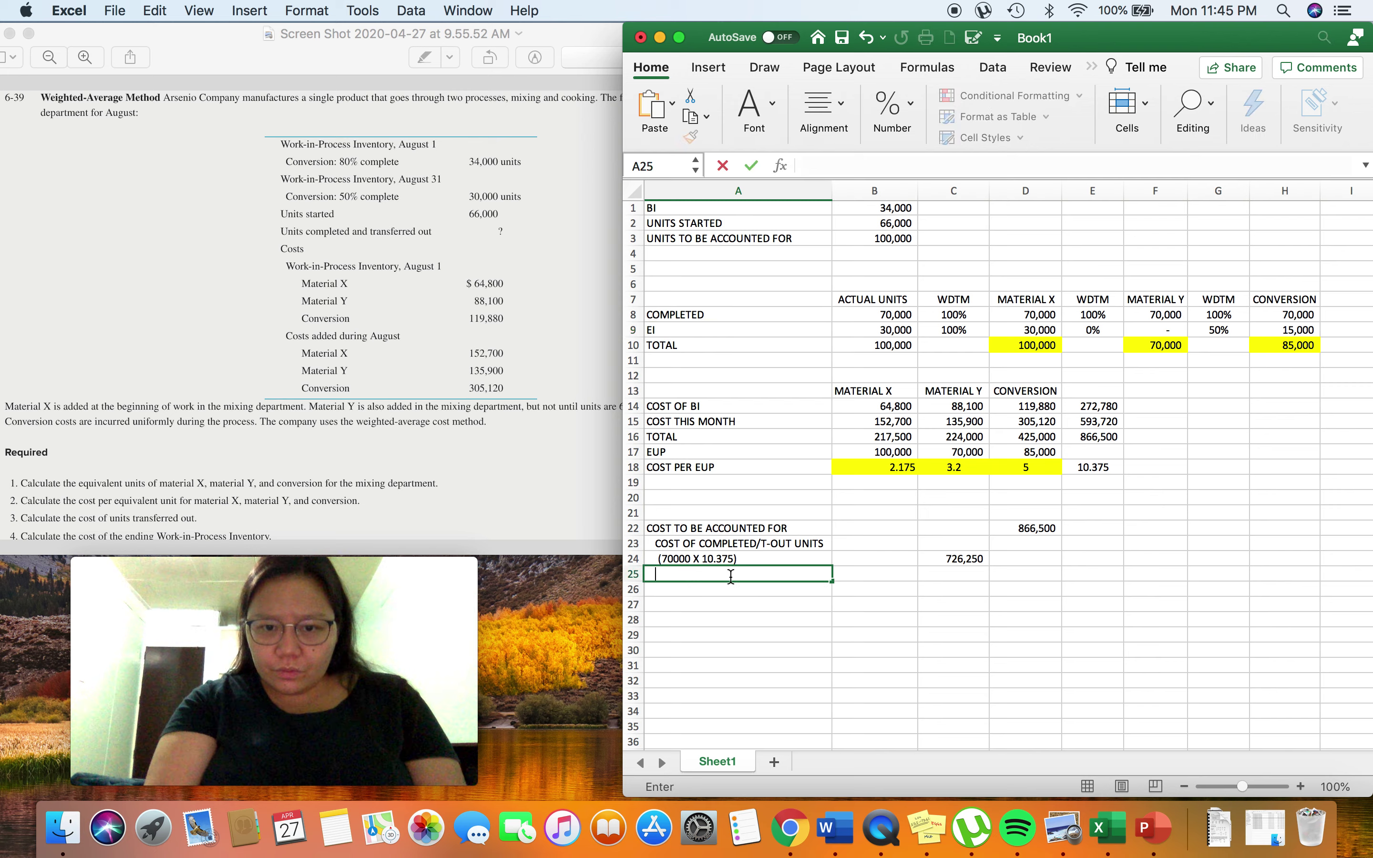
{"action": "type", "text": "COST OF "}
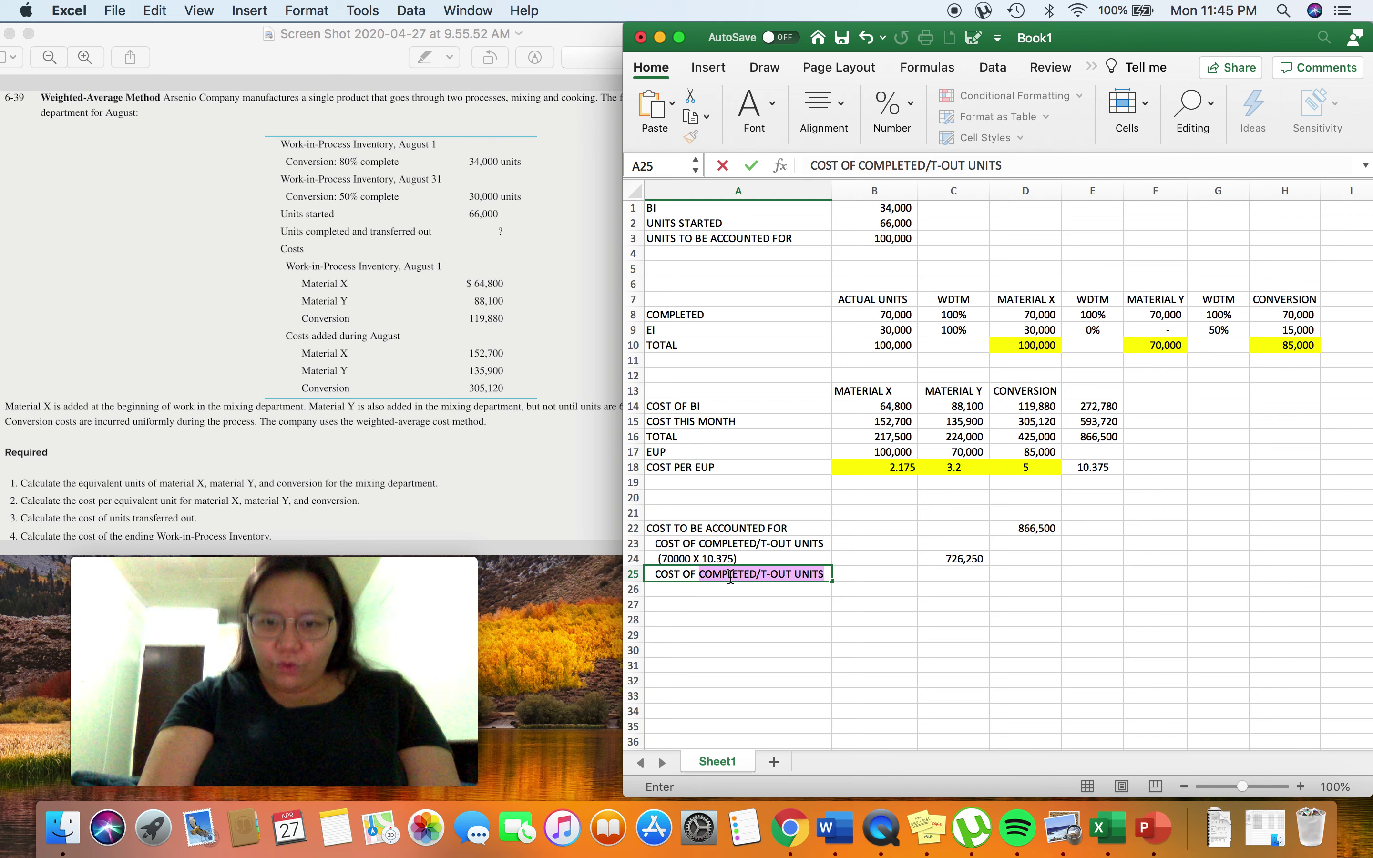
{"action": "type", "text": "END"}
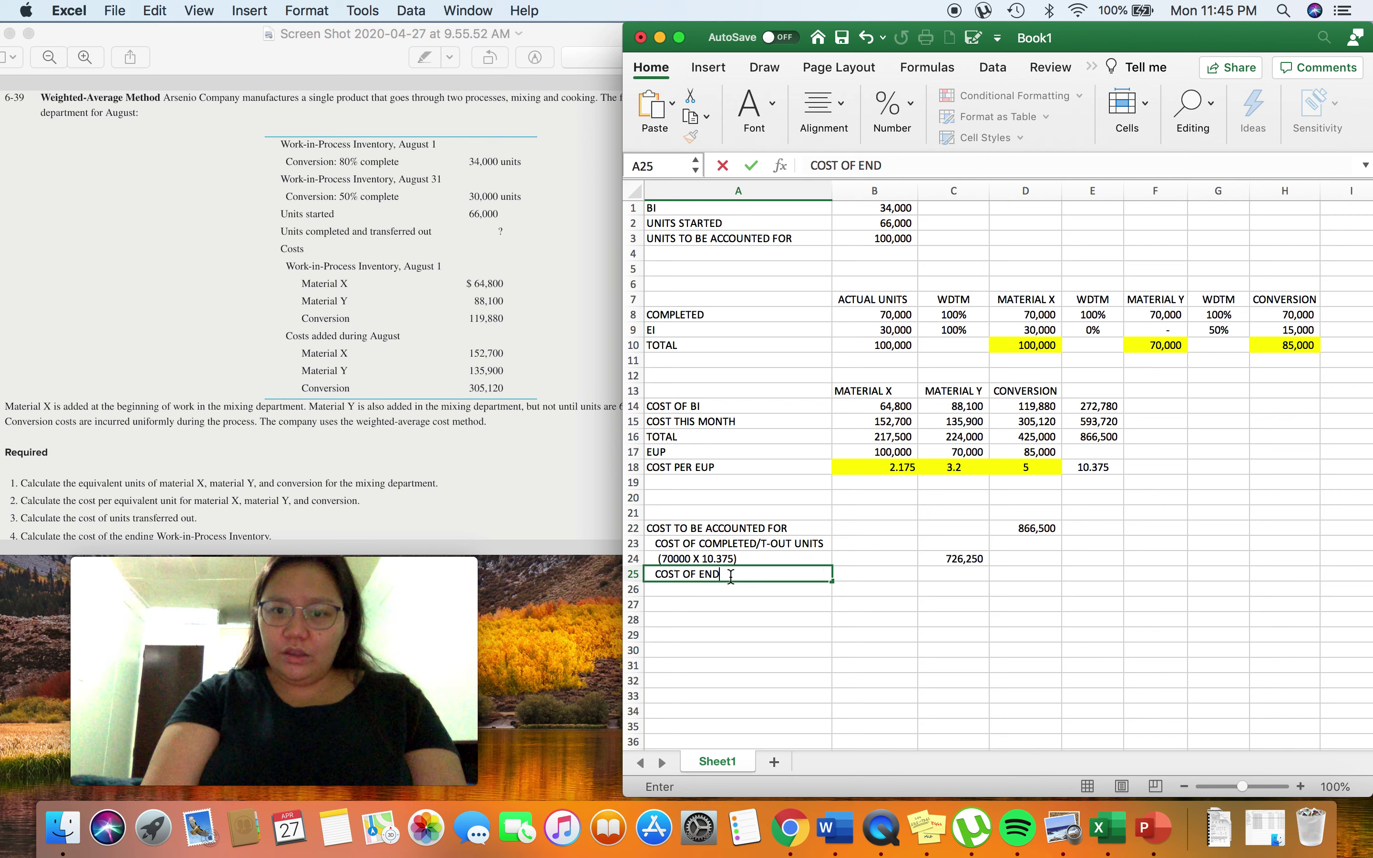
{"action": "type", "text": "ING WIP"}
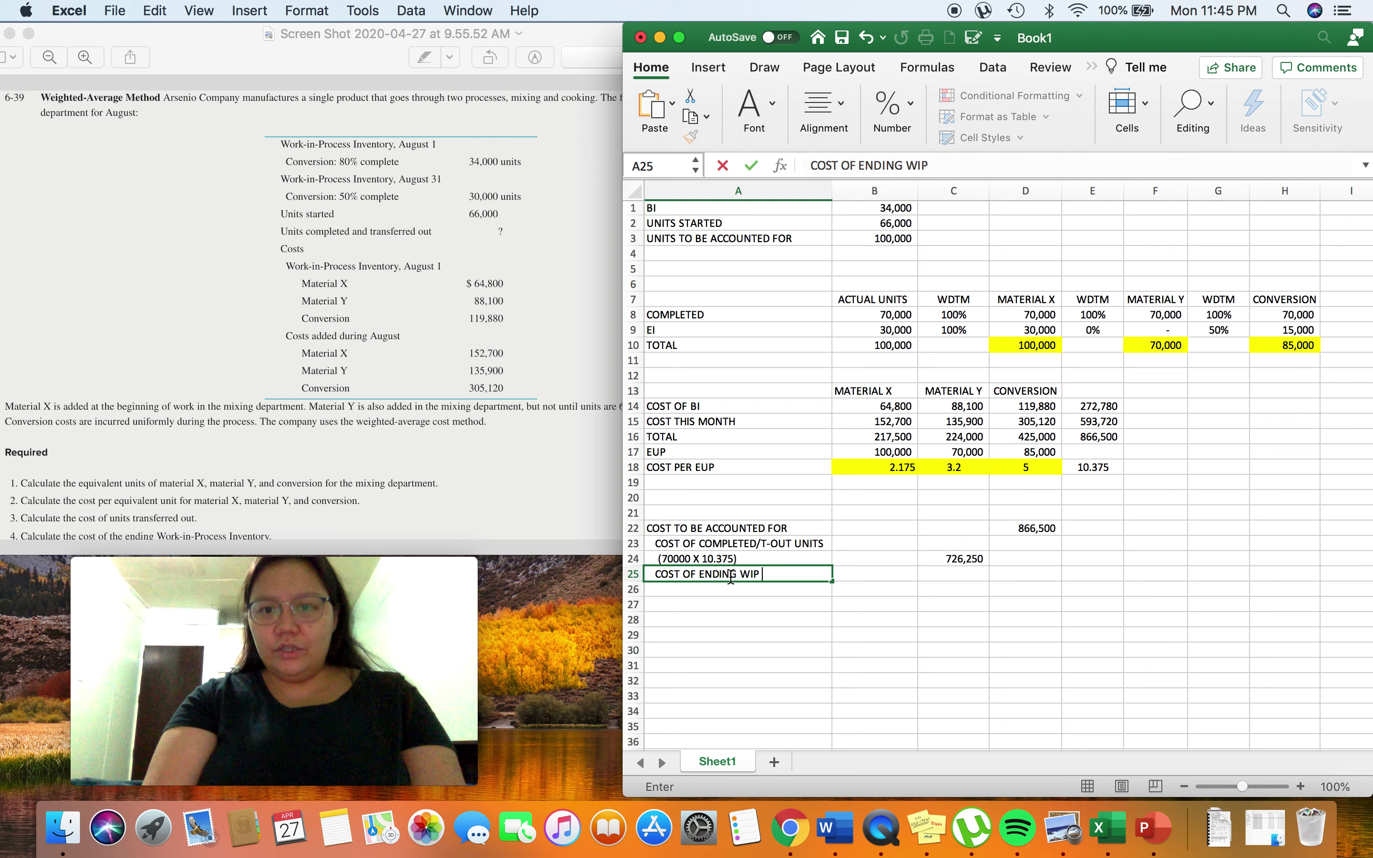
{"action": "type", "text": " INVENTORY"}
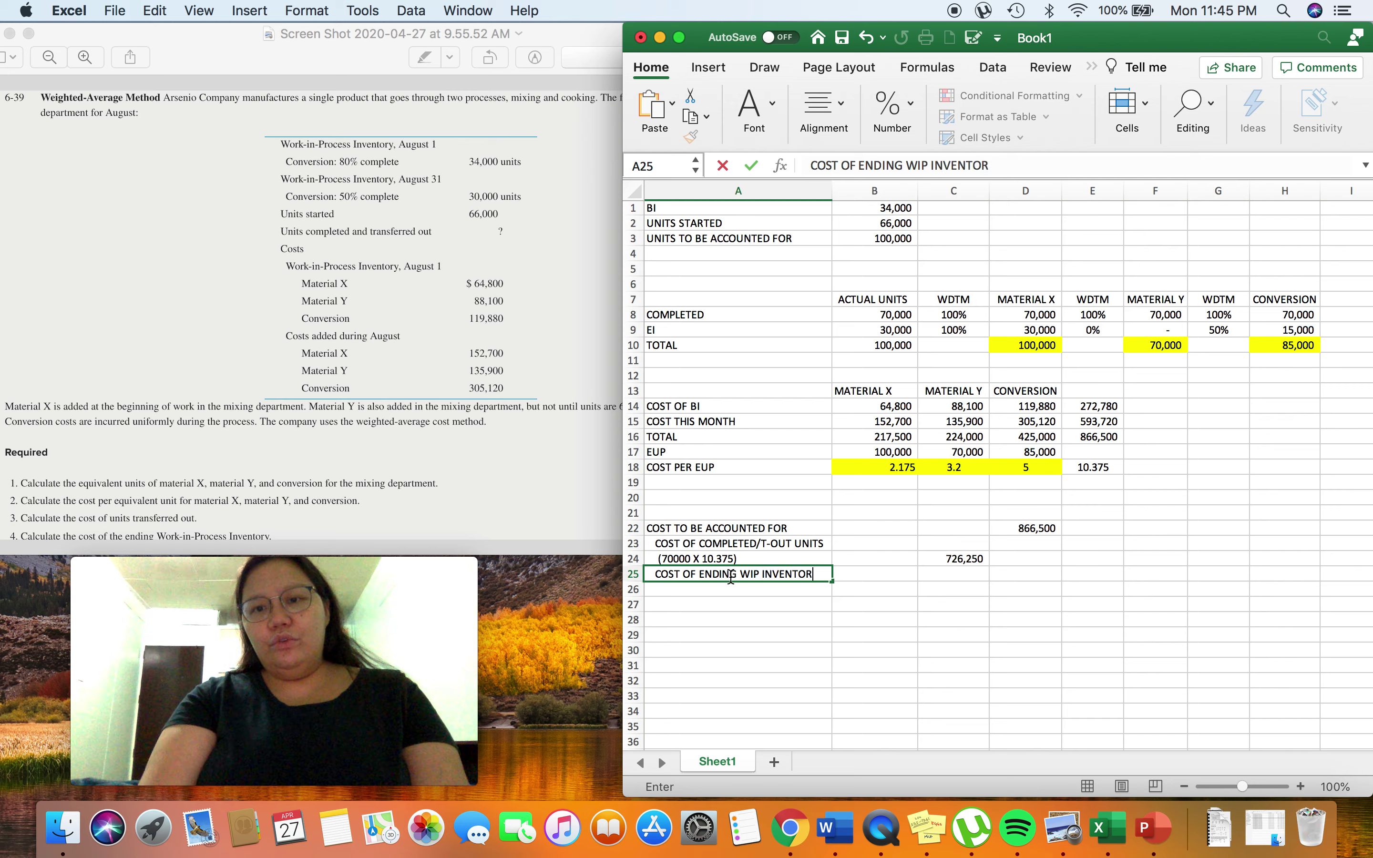
{"action": "key", "text": "Return"}
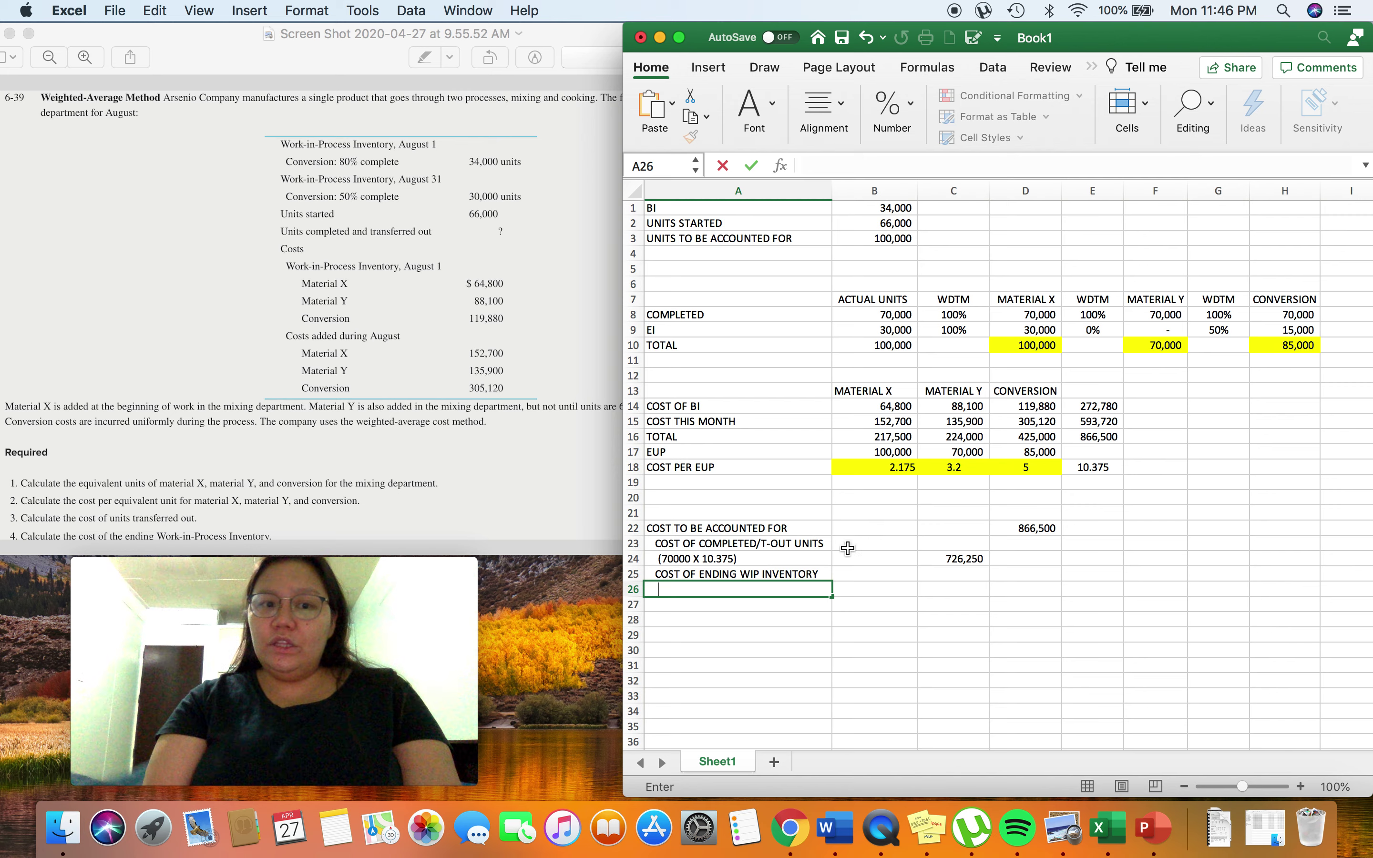
Step: Enter the indented label "MATERIAL X" in A26 and the computation note "(30000 X 2.175)" in A27
{"action": "type", "text": "ERIAL X"}
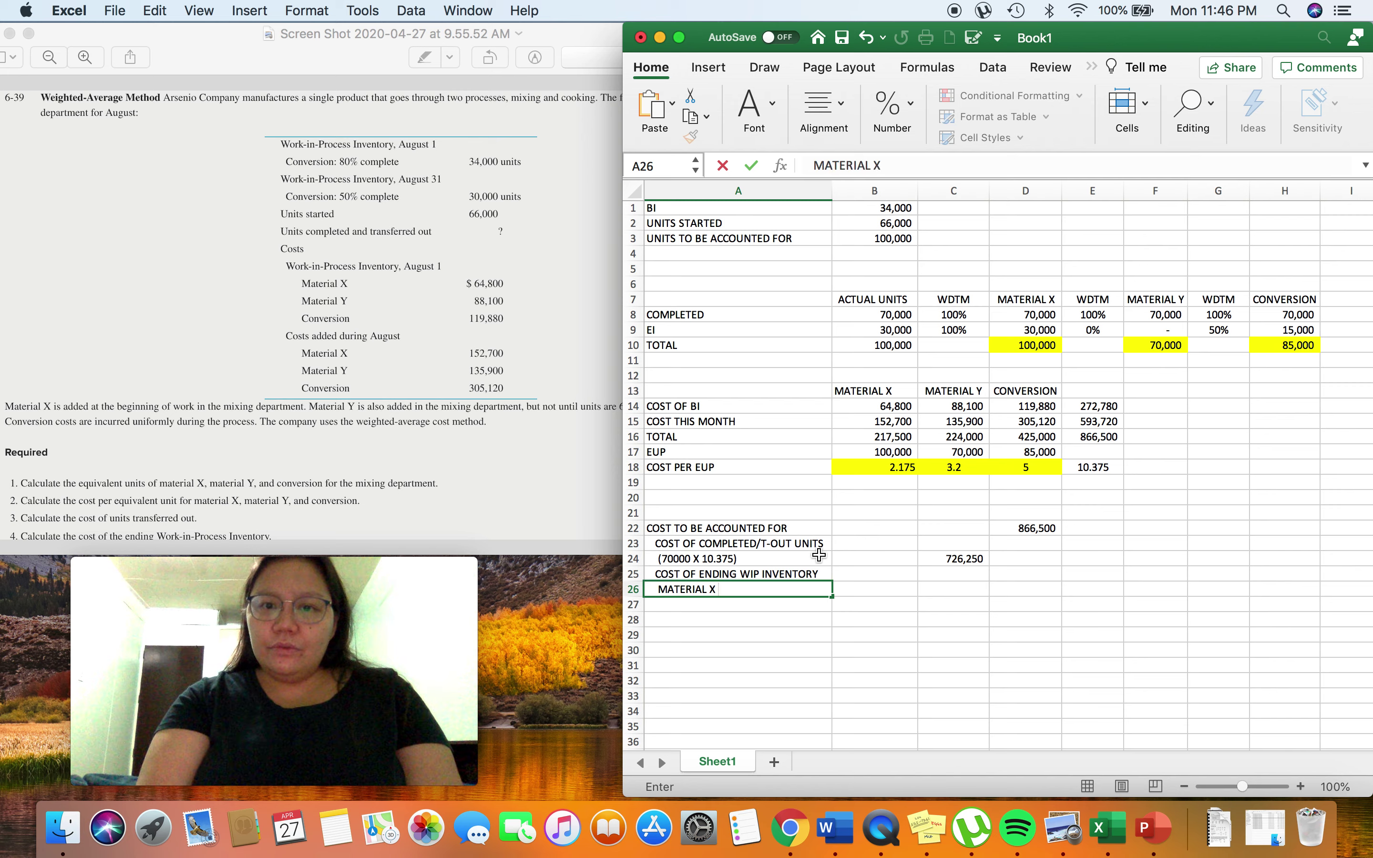
{"action": "key", "text": "Return"}
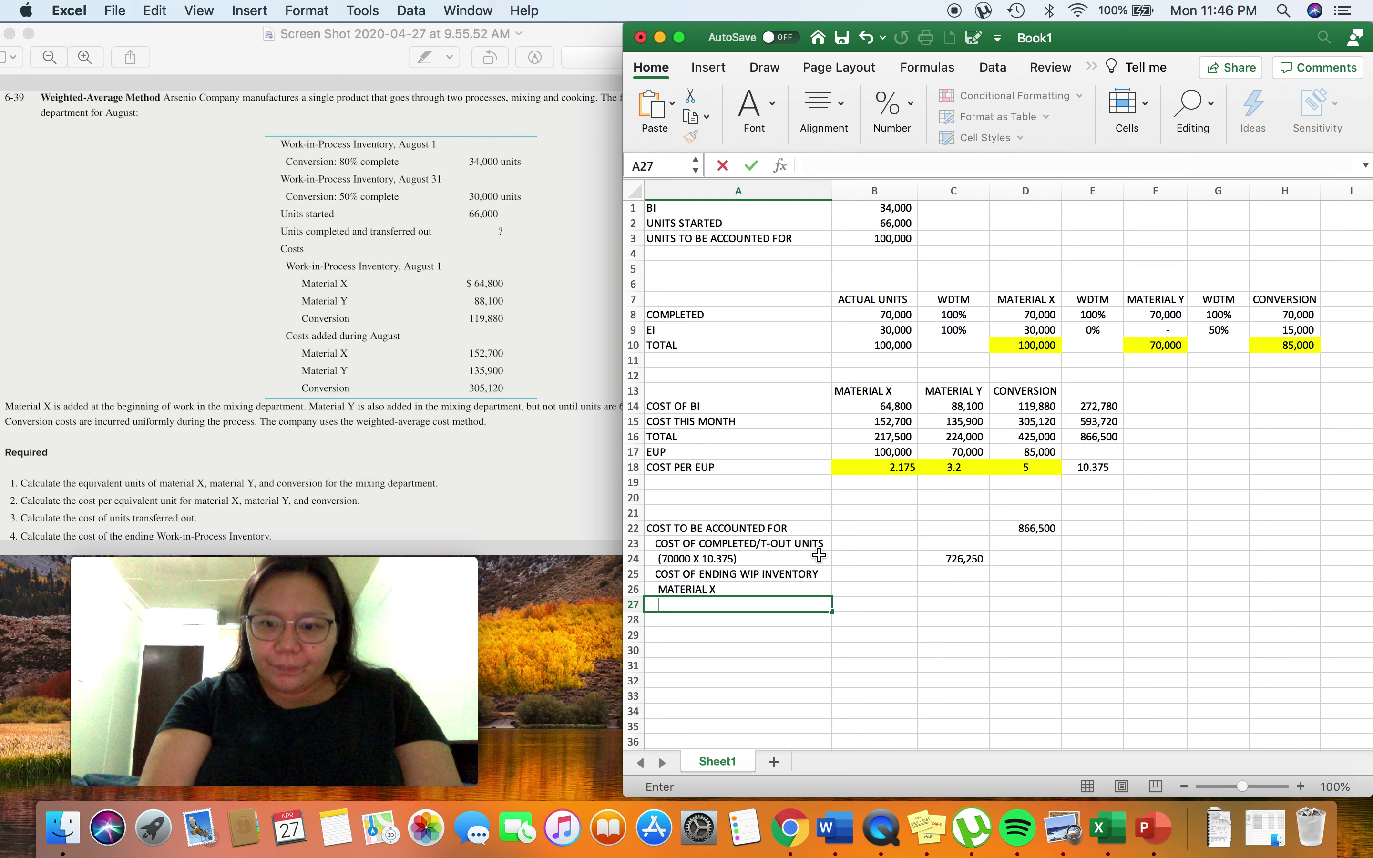
{"action": "type", "text": "("}
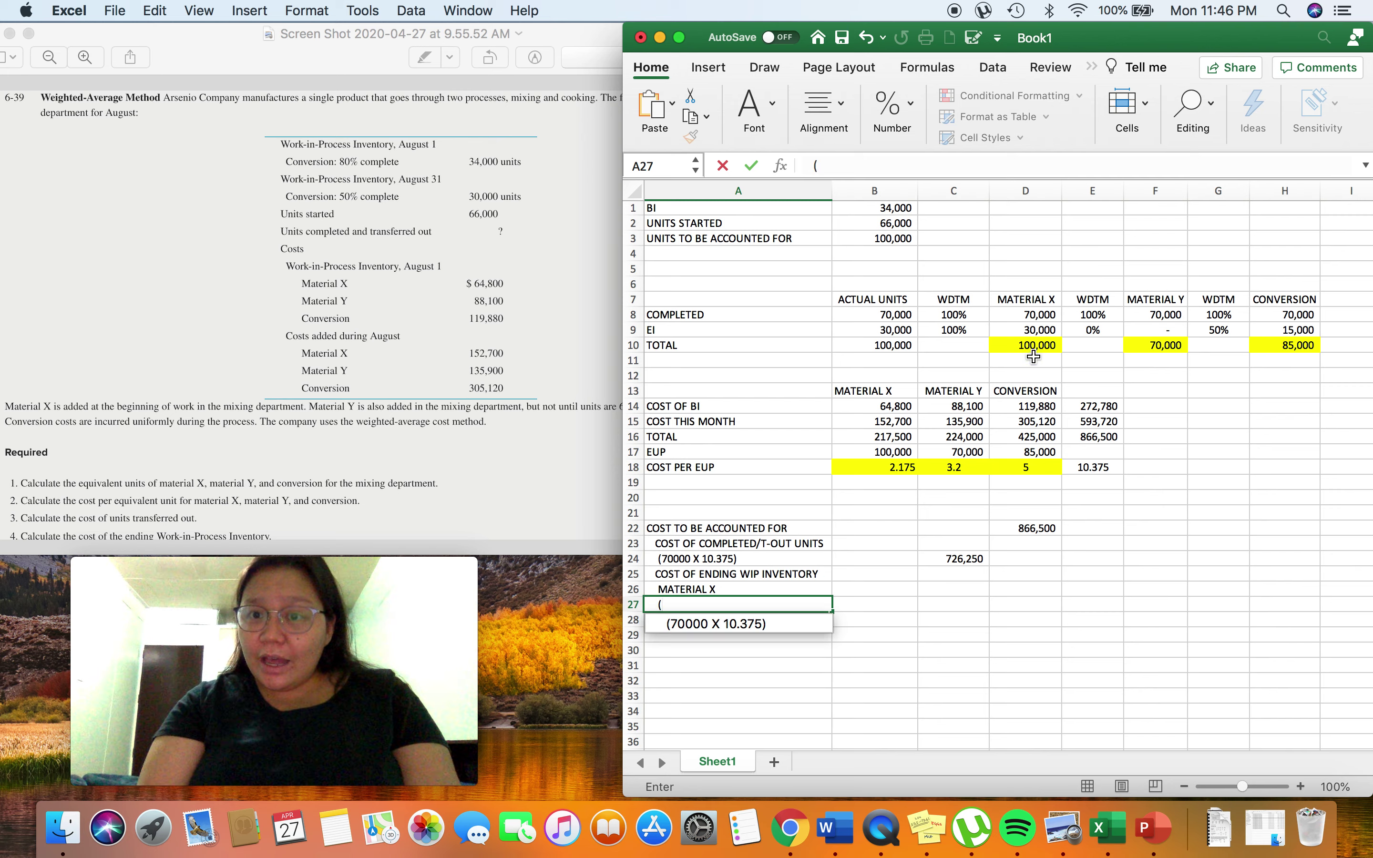
{"action": "left_click", "coordinate": [1028, 328]}
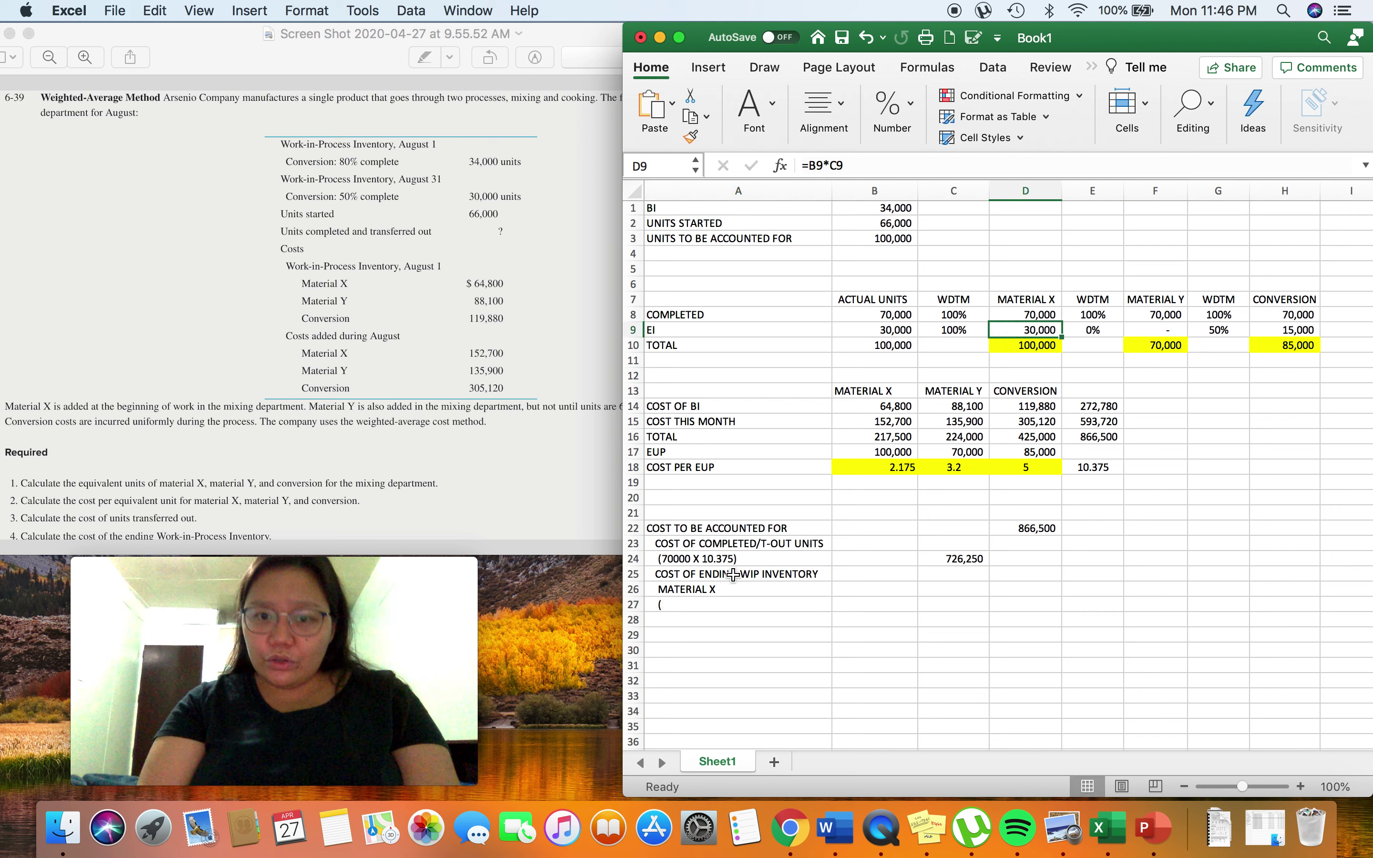
{"action": "left_click", "coordinate": [724, 590]}
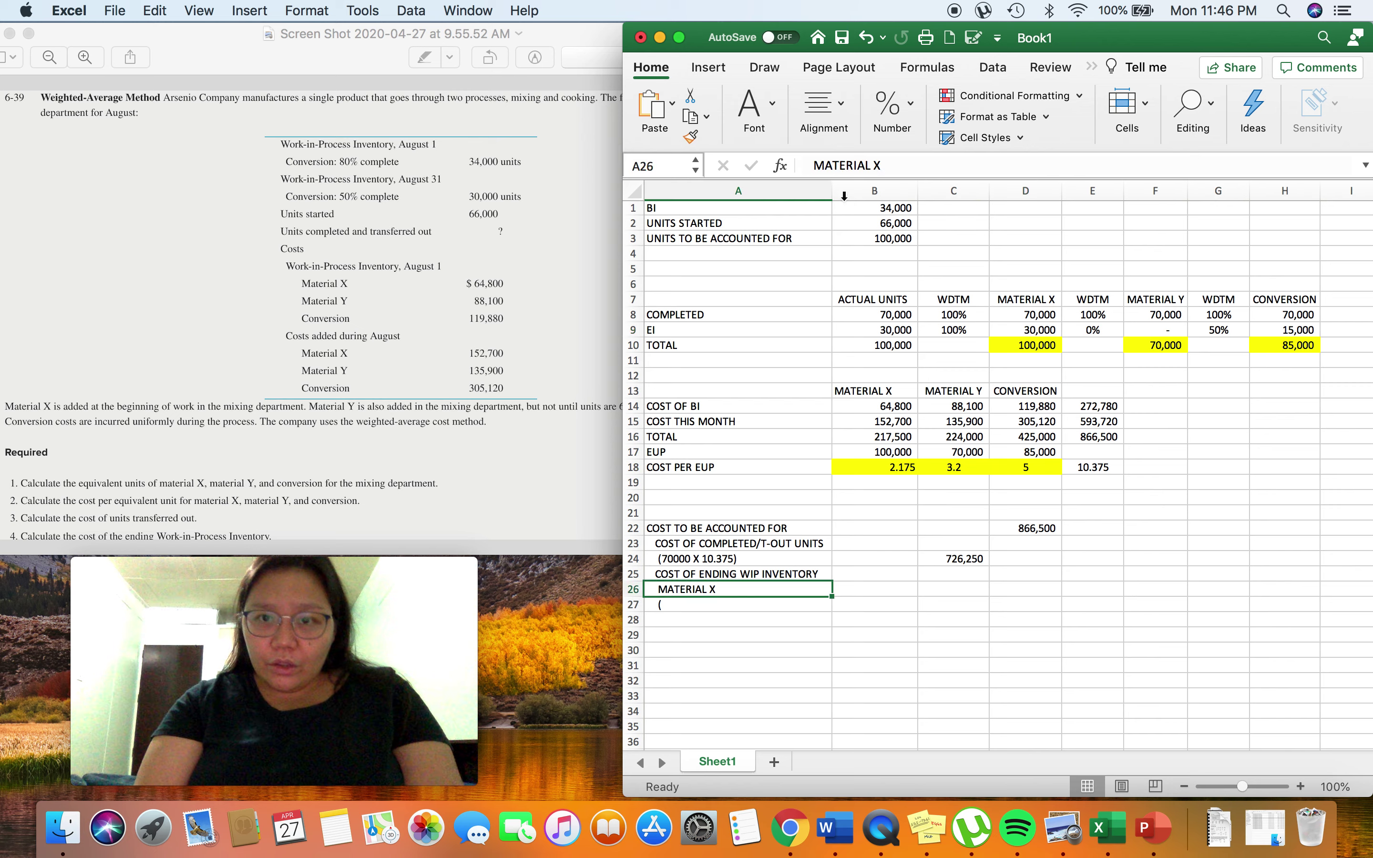
{"action": "left_click", "coordinate": [719, 603]}
{"action": "left_click", "coordinate": [884, 166]}
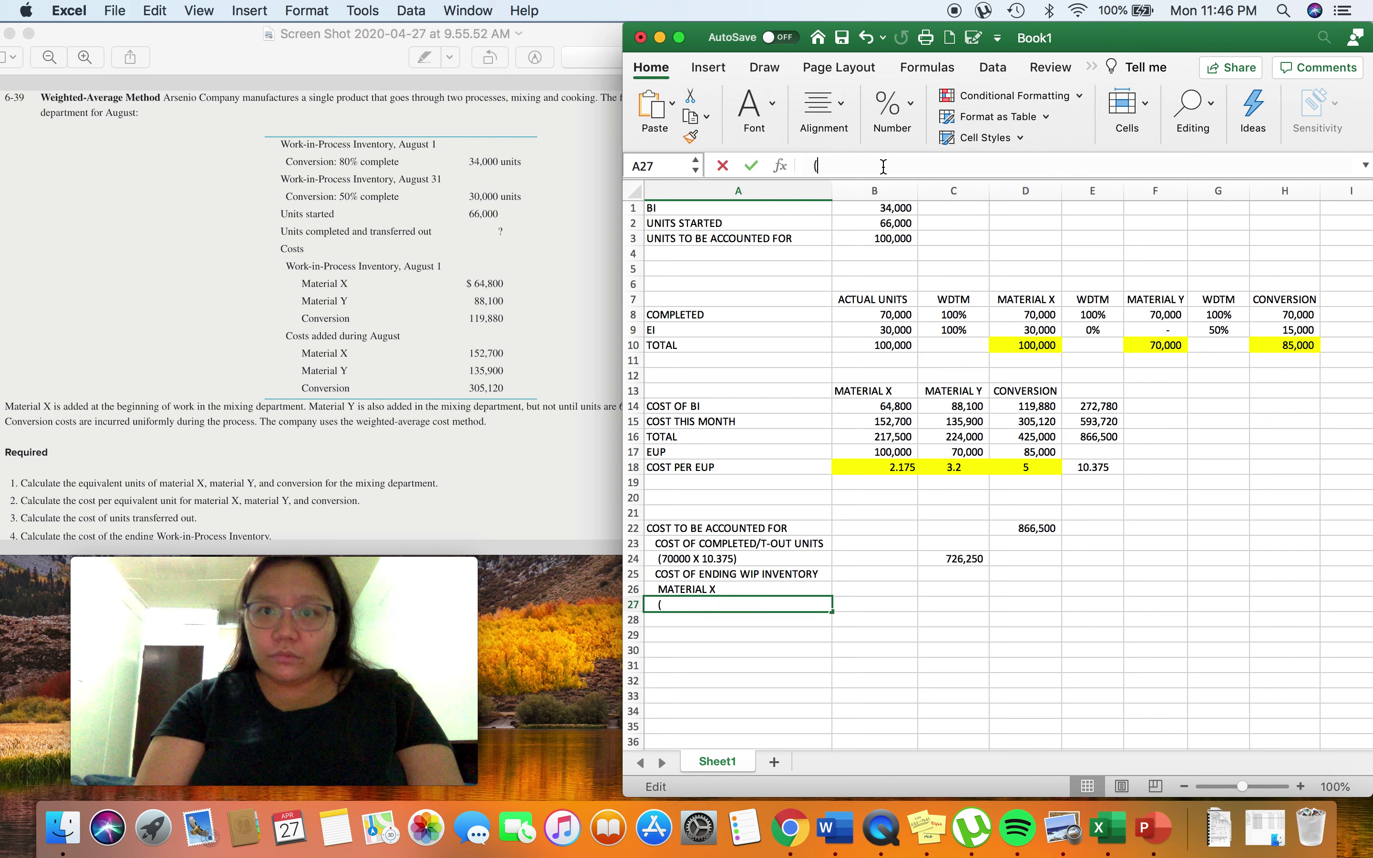
{"action": "type", "text": "30000 X 2.1"}
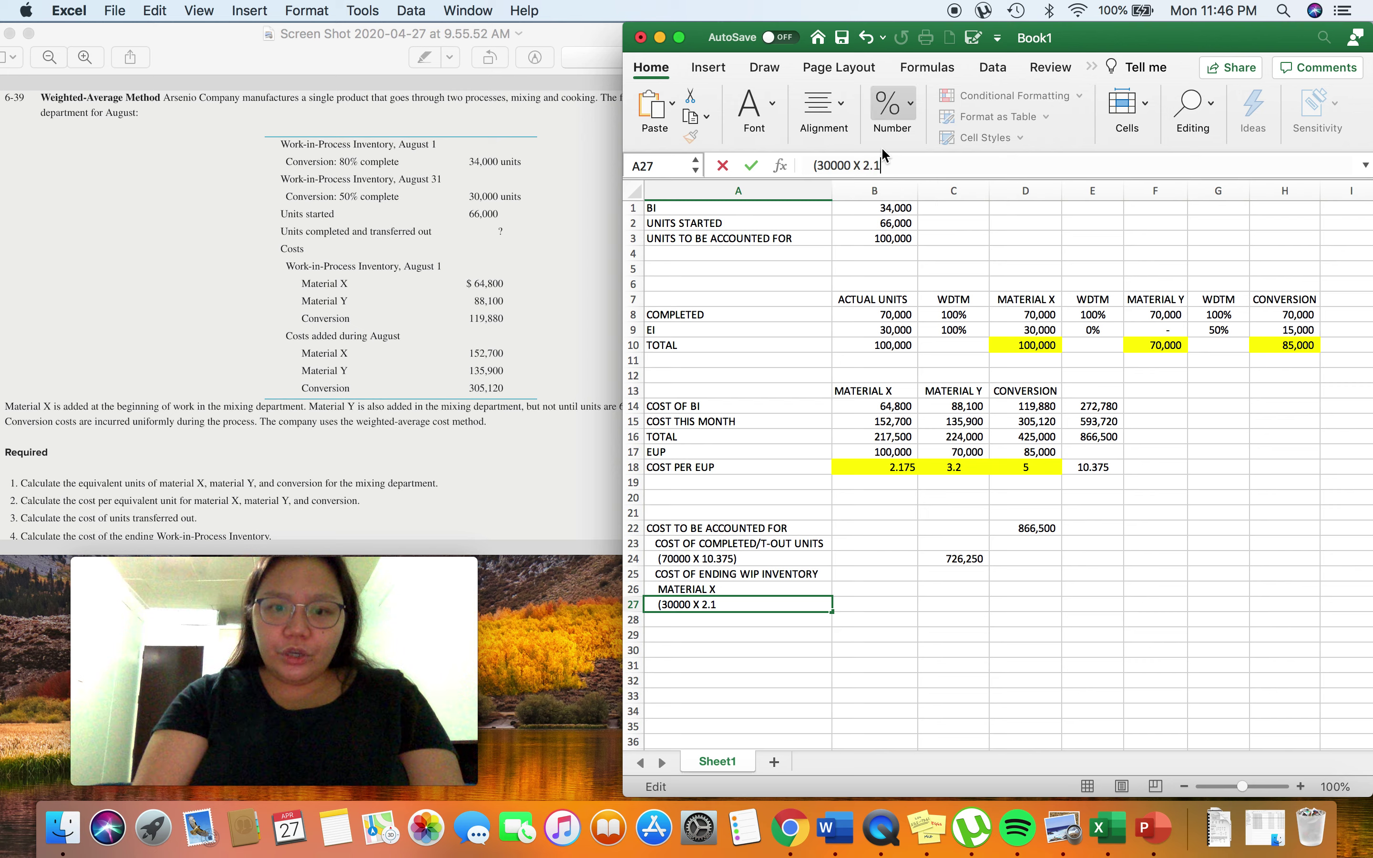
{"action": "key", "text": "Return"}
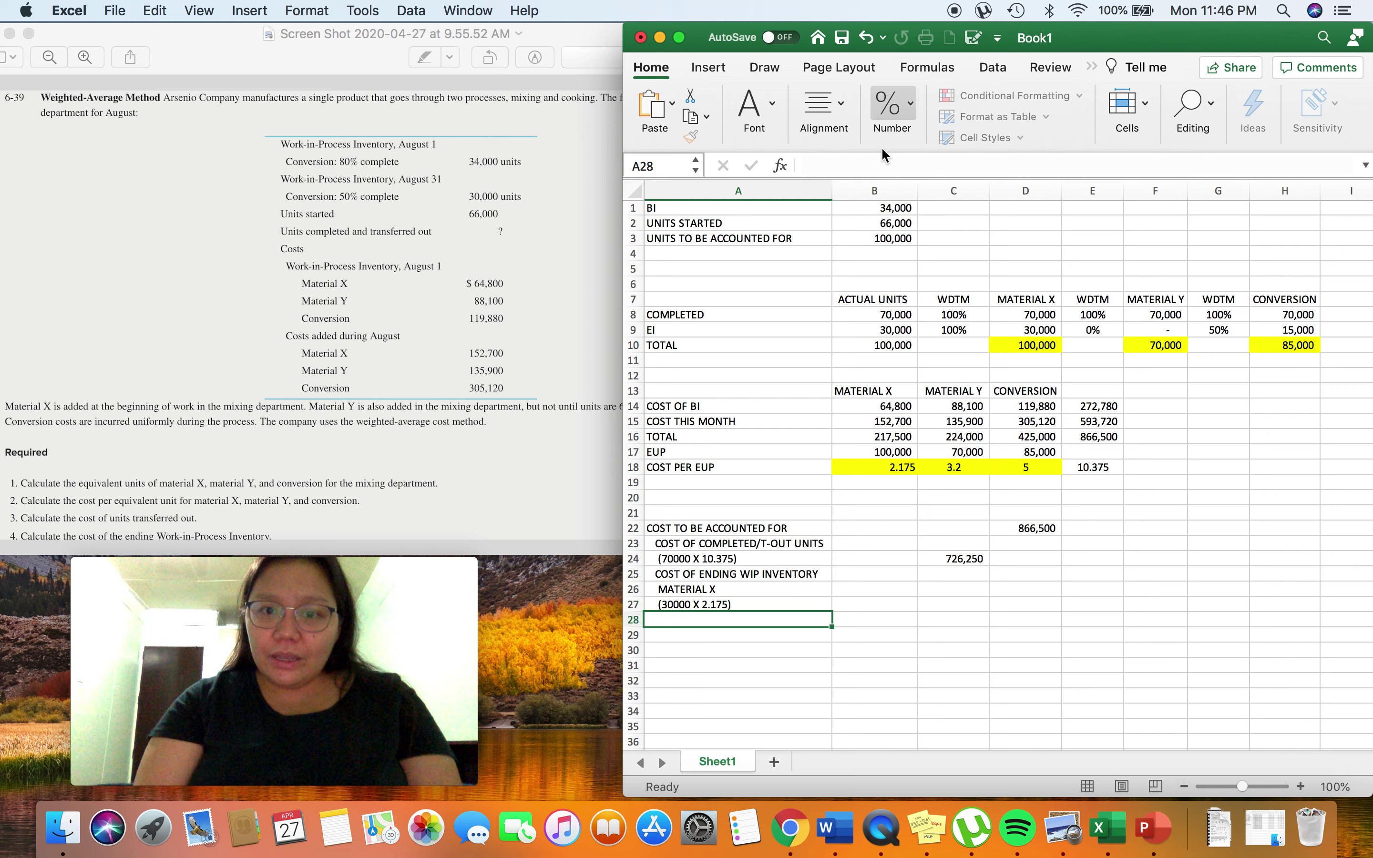
Step: Compute the ending inventory's Material X cost in B27 with the formula =D9*B18
{"action": "key", "text": "Up"}
{"action": "key", "text": "Right"}
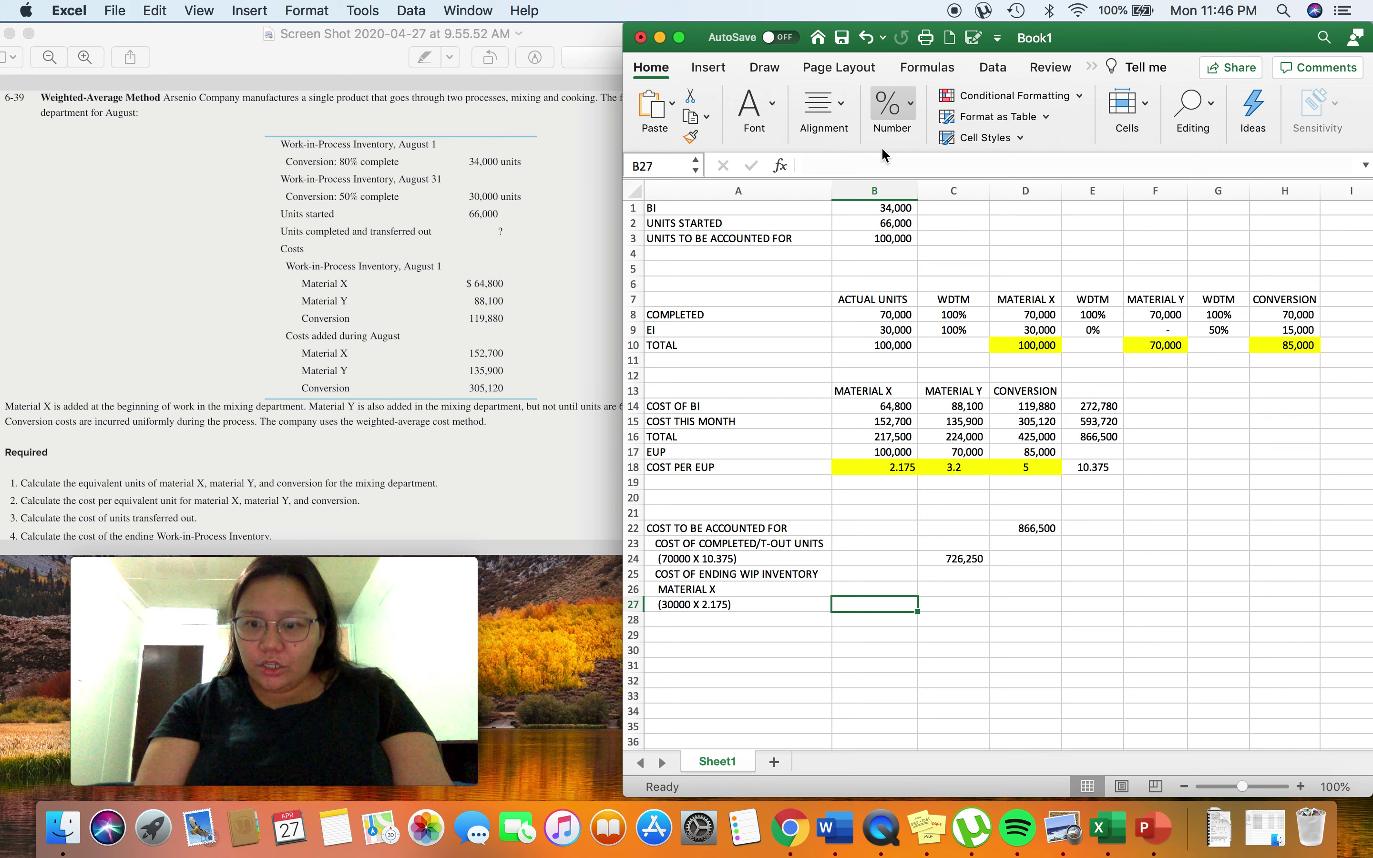
{"action": "type", "text": "="}
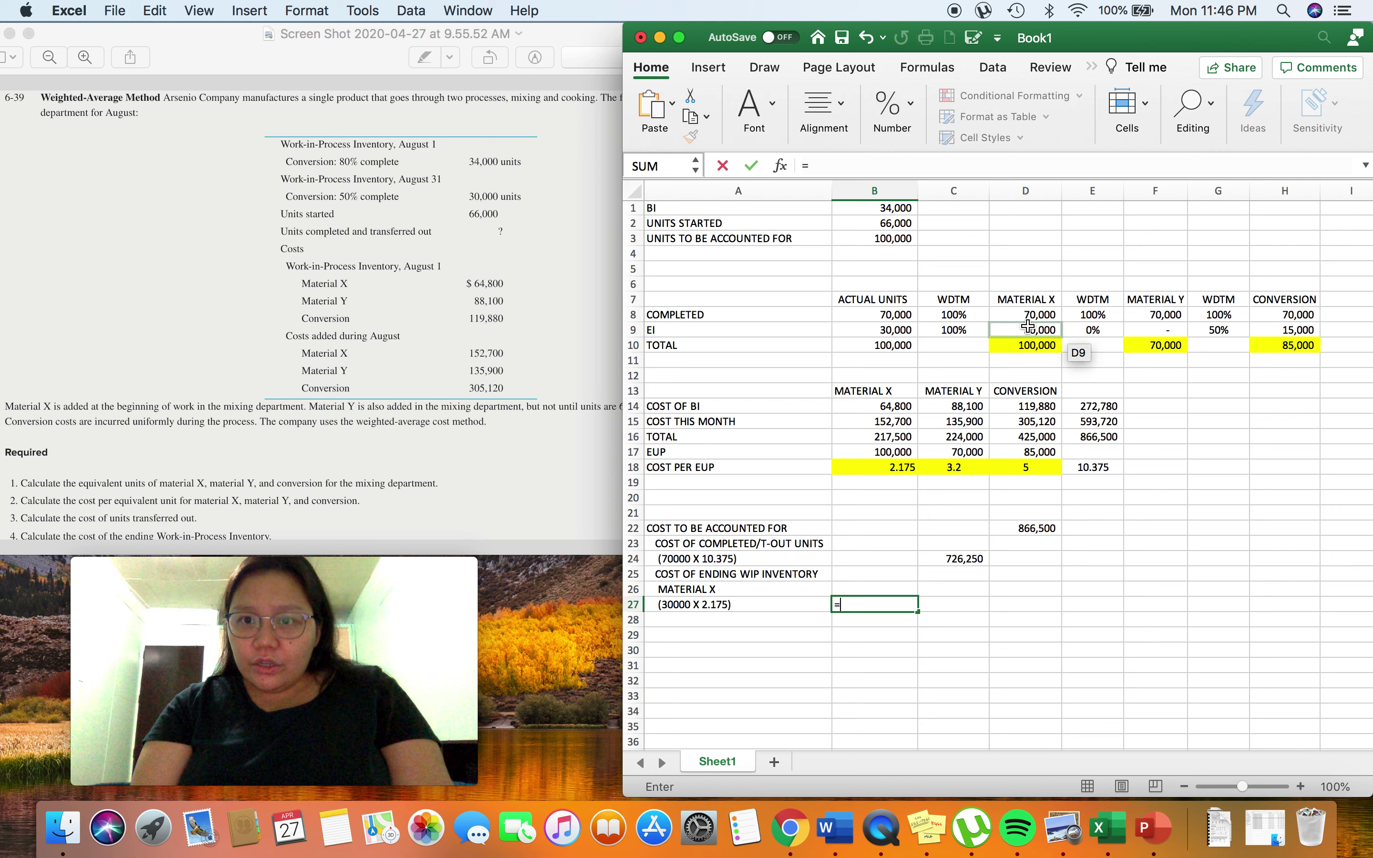
{"action": "left_click", "coordinate": [1028, 328]}
{"action": "type", "text": "*"}
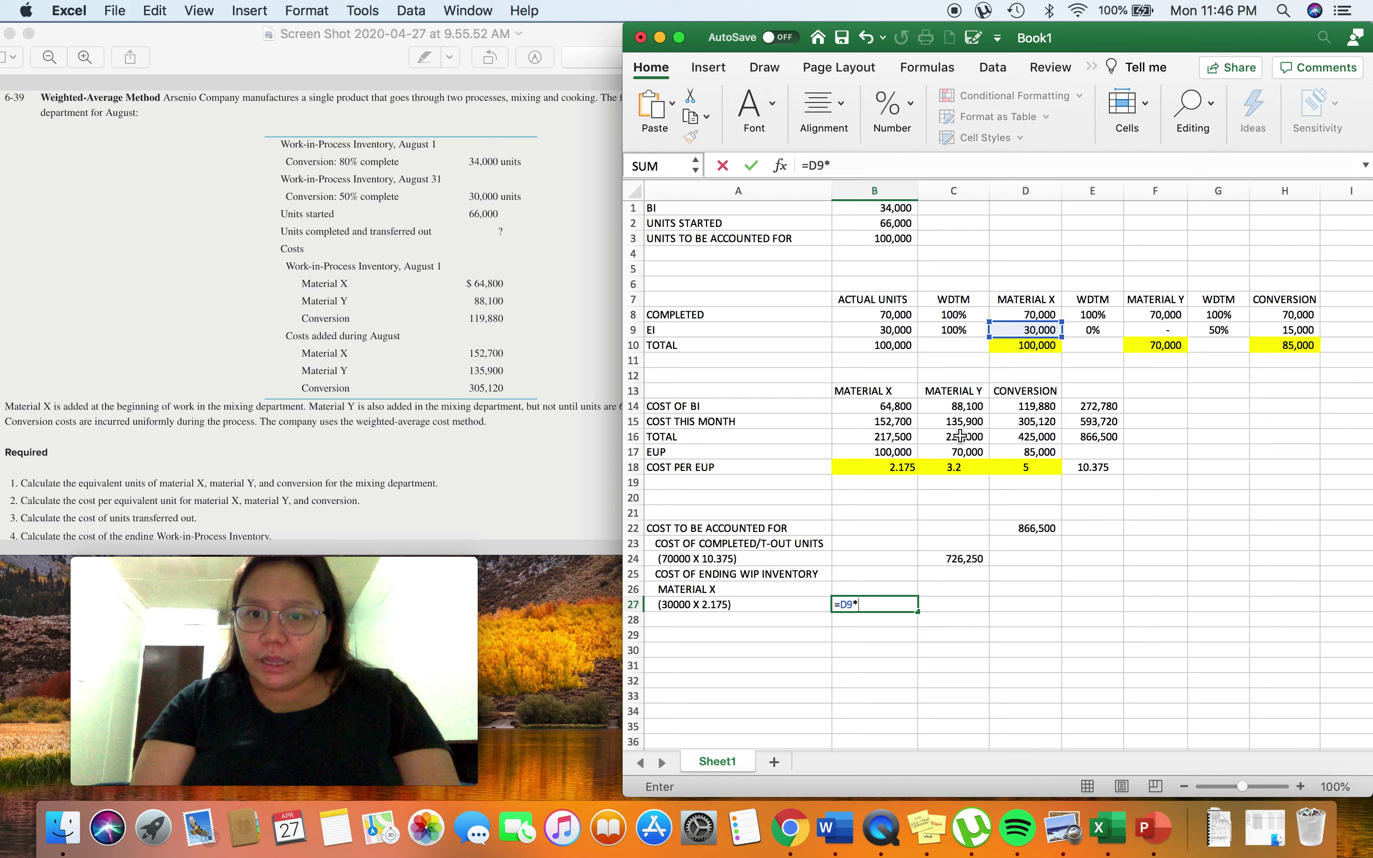
{"action": "left_click", "coordinate": [913, 467]}
{"action": "key", "text": "Return"}
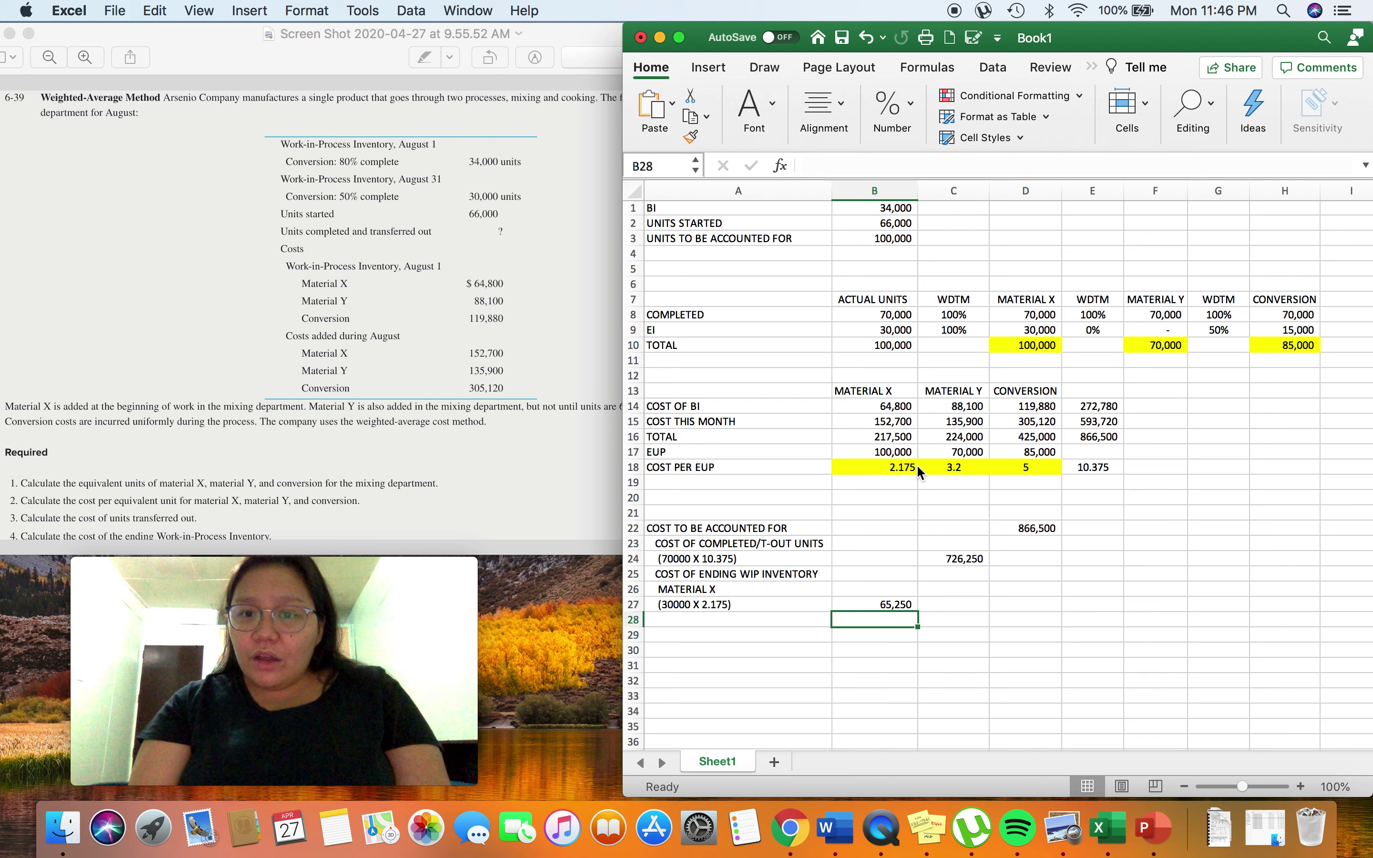
Step: Enter the indented label "CONVERSION" in A28 and the computation note "(15000 X 5)" in A29
{"action": "key", "text": "Left"}
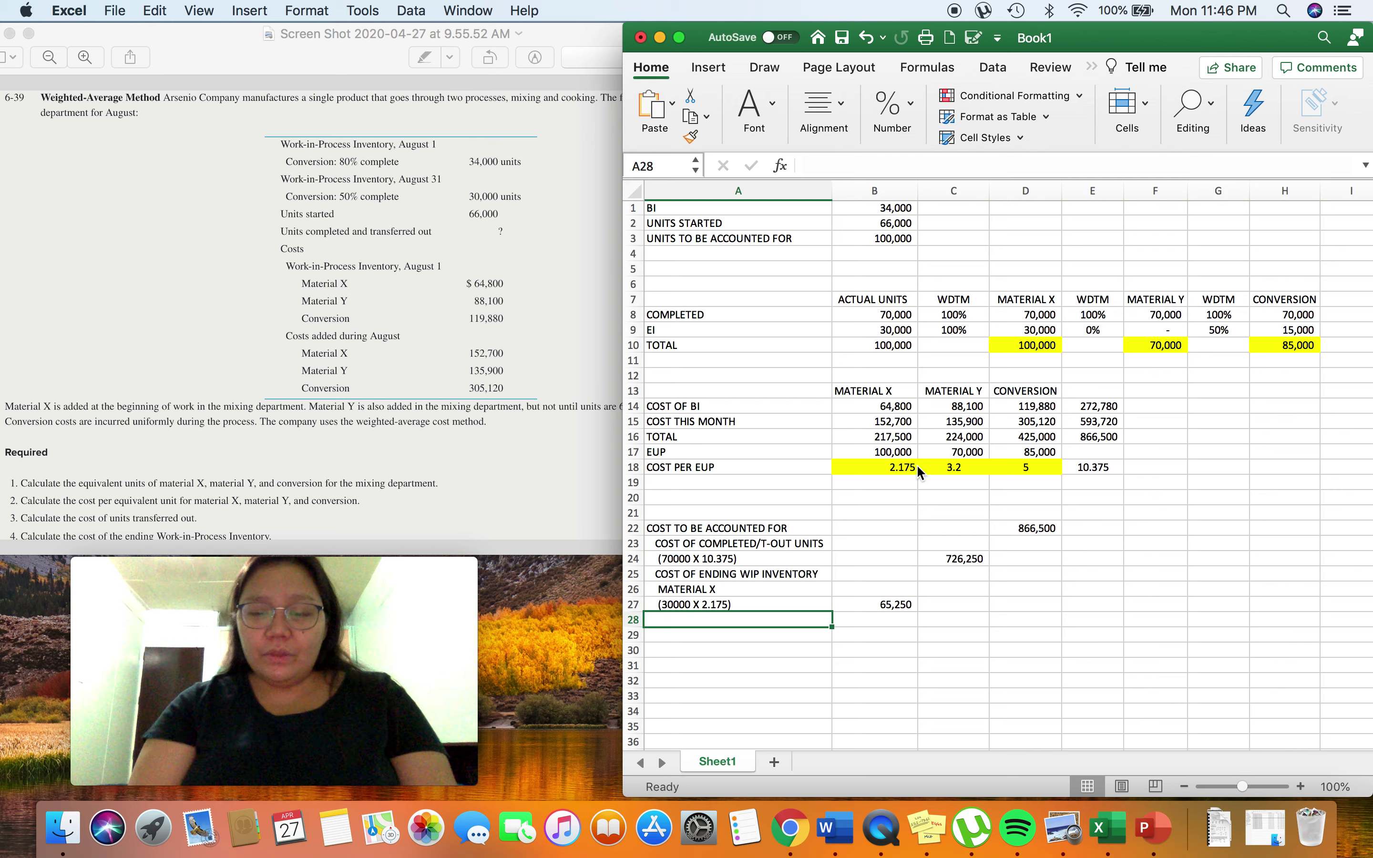
{"action": "left_click", "coordinate": [1182, 334]}
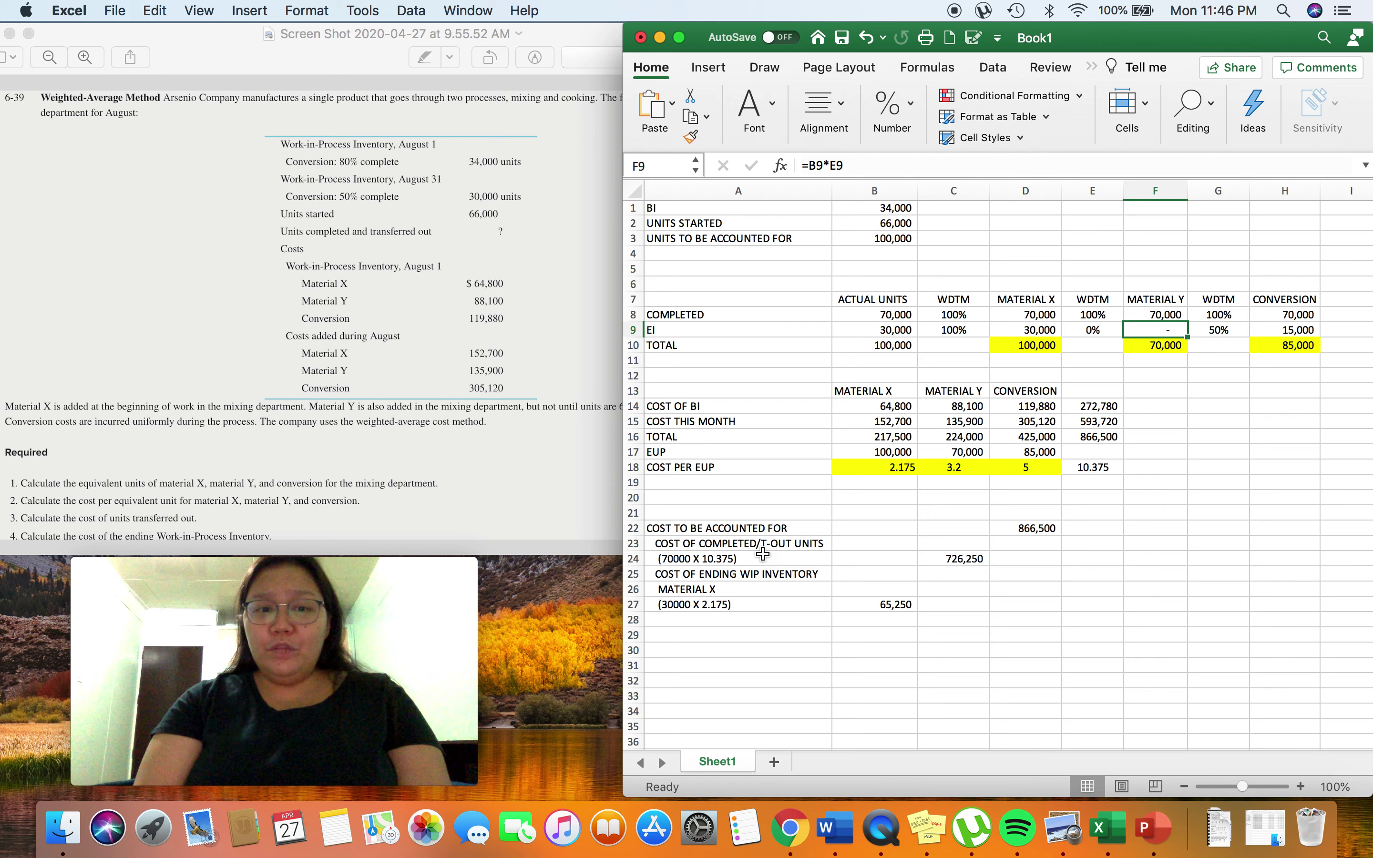
{"action": "left_click", "coordinate": [695, 622]}
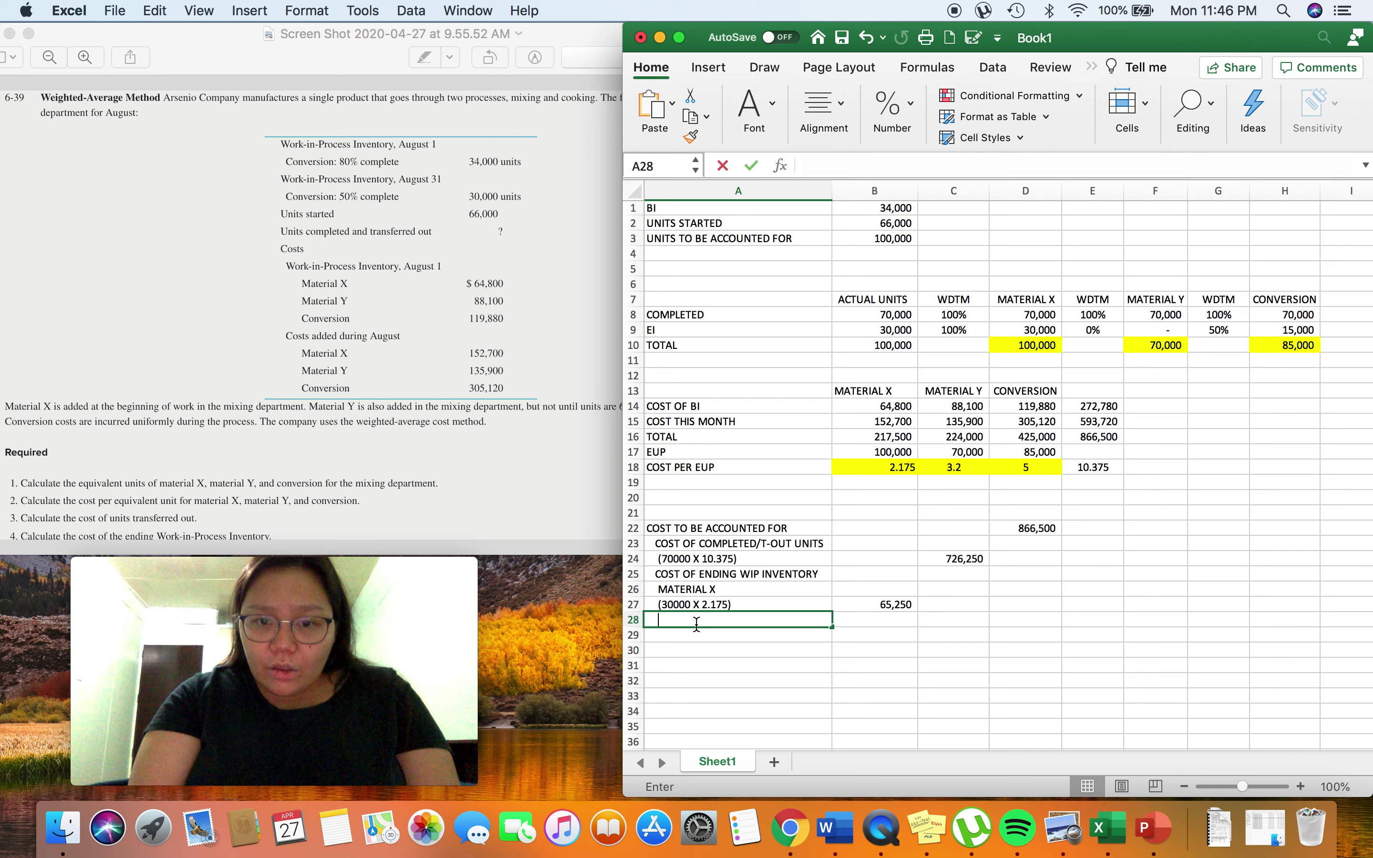
{"action": "type", "text": "CONV"}
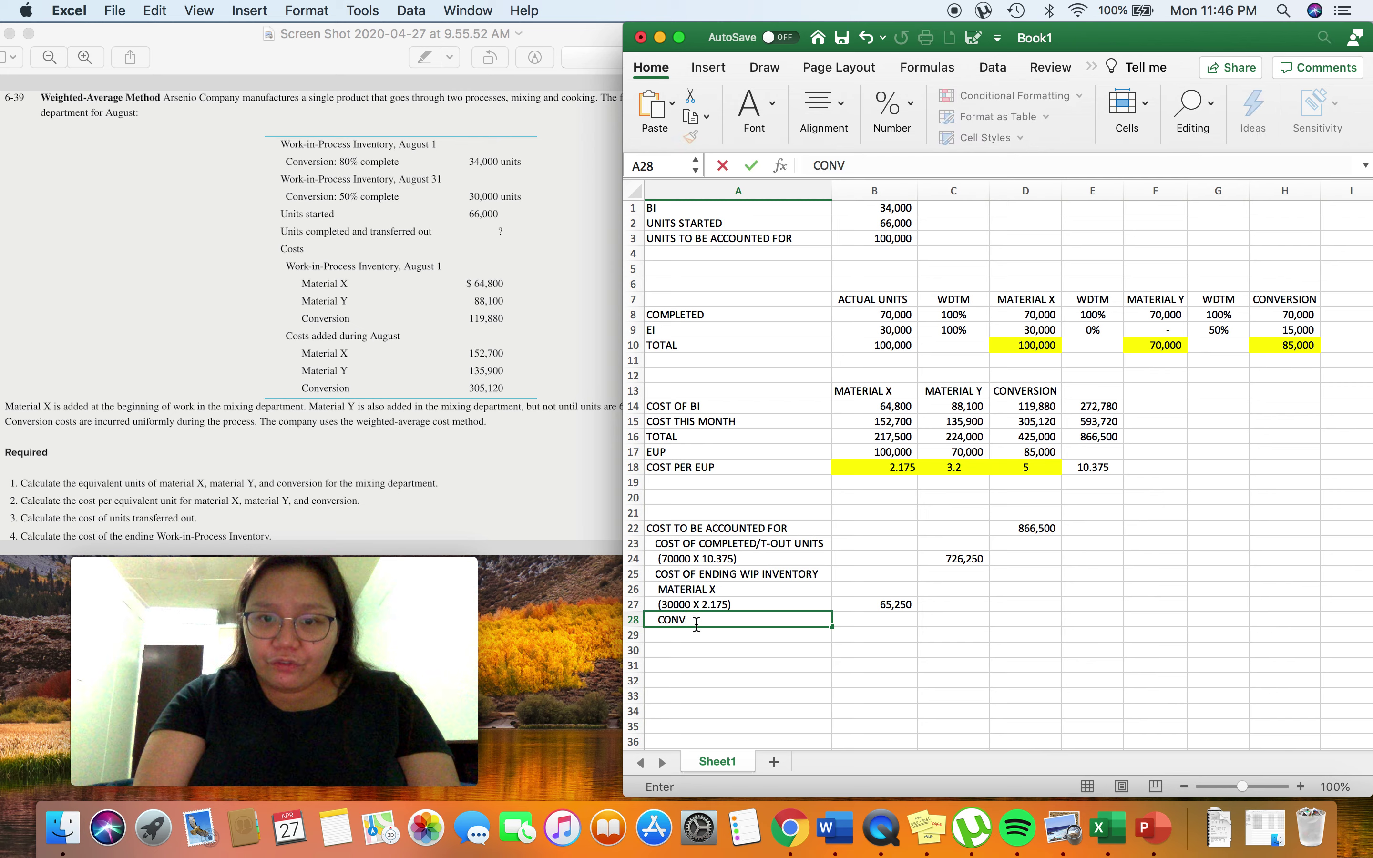
{"action": "type", "text": "ERSION"}
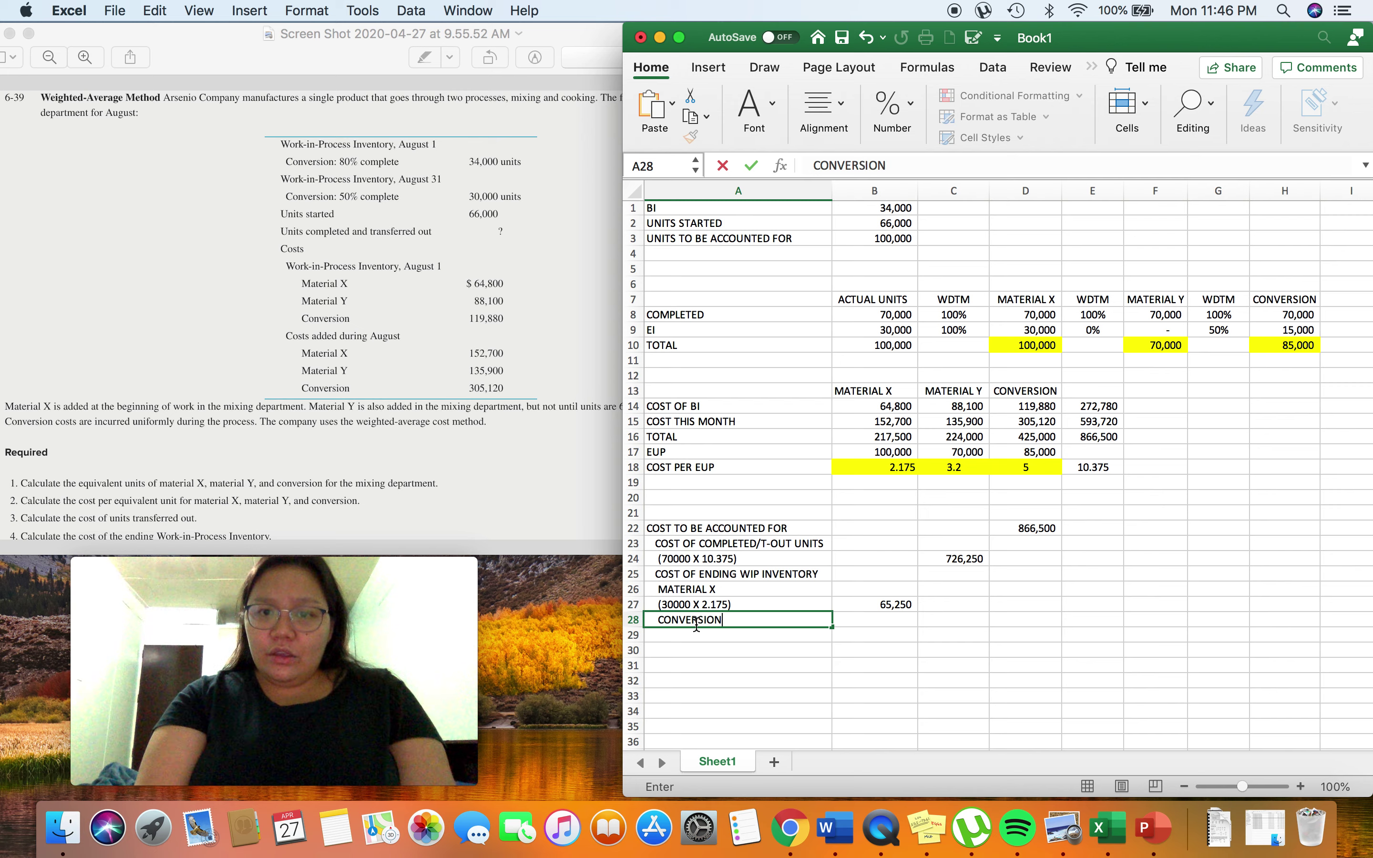
{"action": "key", "text": "Return"}
{"action": "type", "text": "(15"}
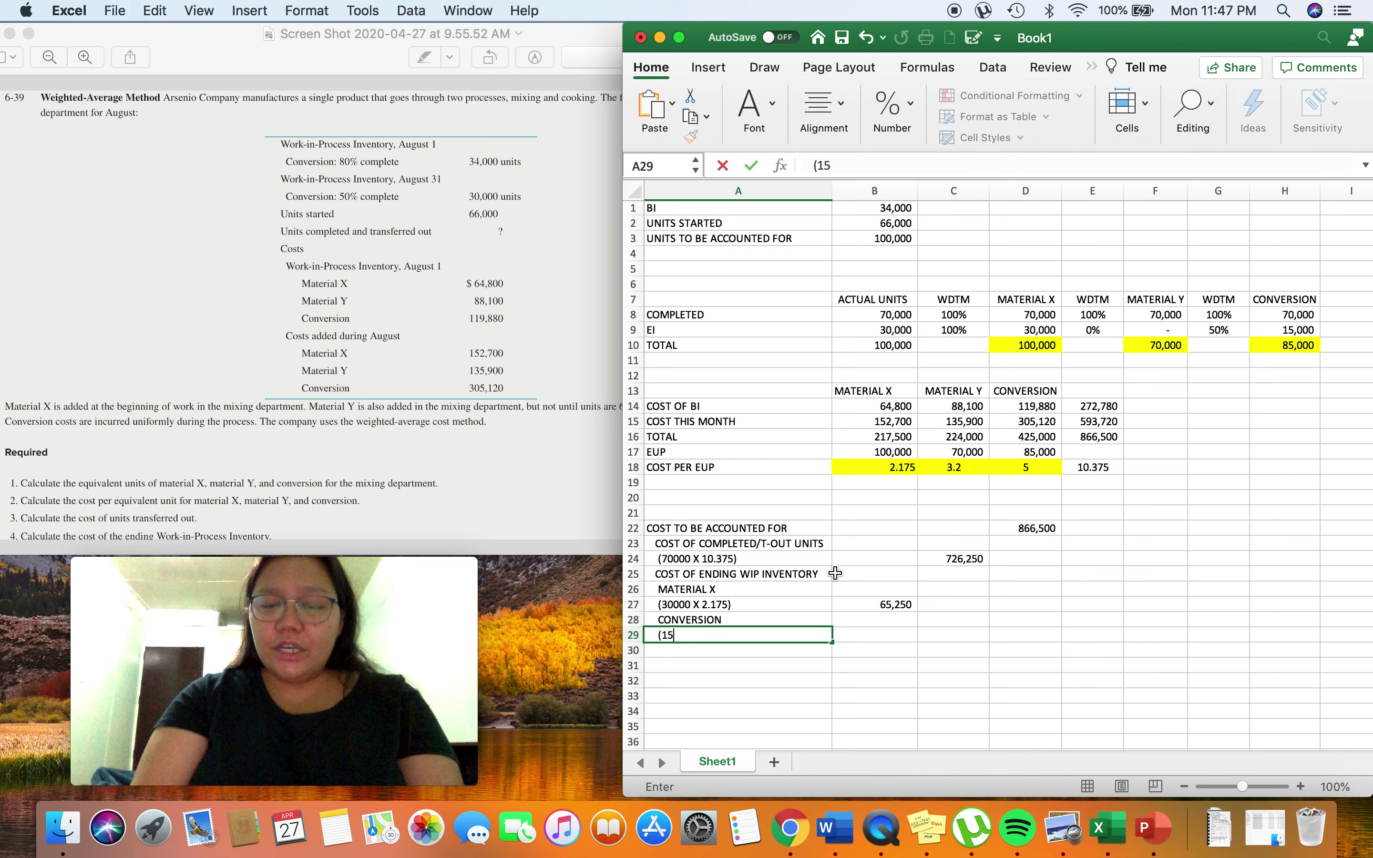
{"action": "type", "text": "000"}
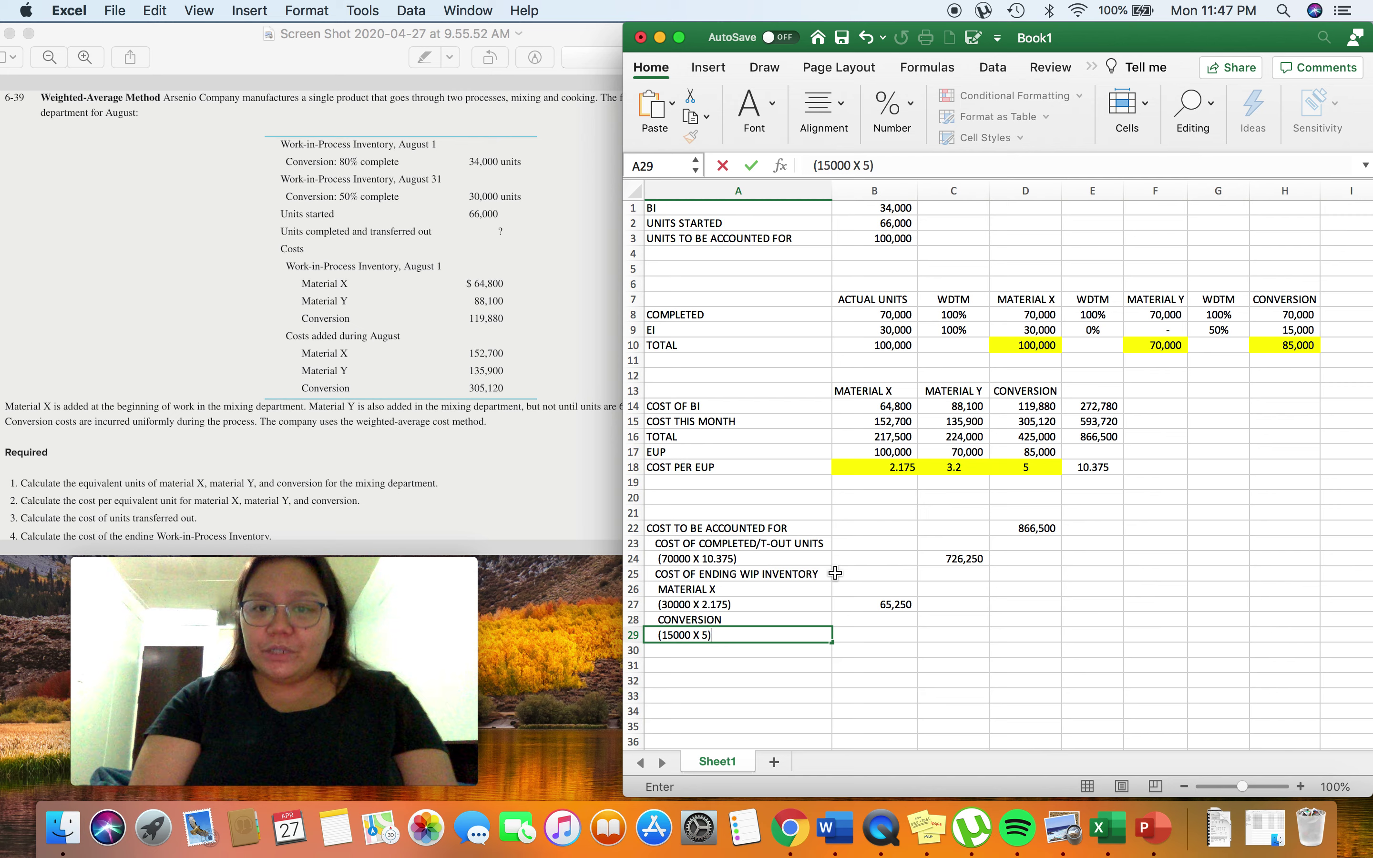
{"action": "type", "text": "X 5)"}
{"action": "key", "text": "Return"}
Step: Compute the ending inventory's conversion cost in B29 with the formula =H9*D18
{"action": "key", "text": "Up"}
{"action": "key", "text": "Up"}
{"action": "key", "text": "Down"}
{"action": "key", "text": "Right"}
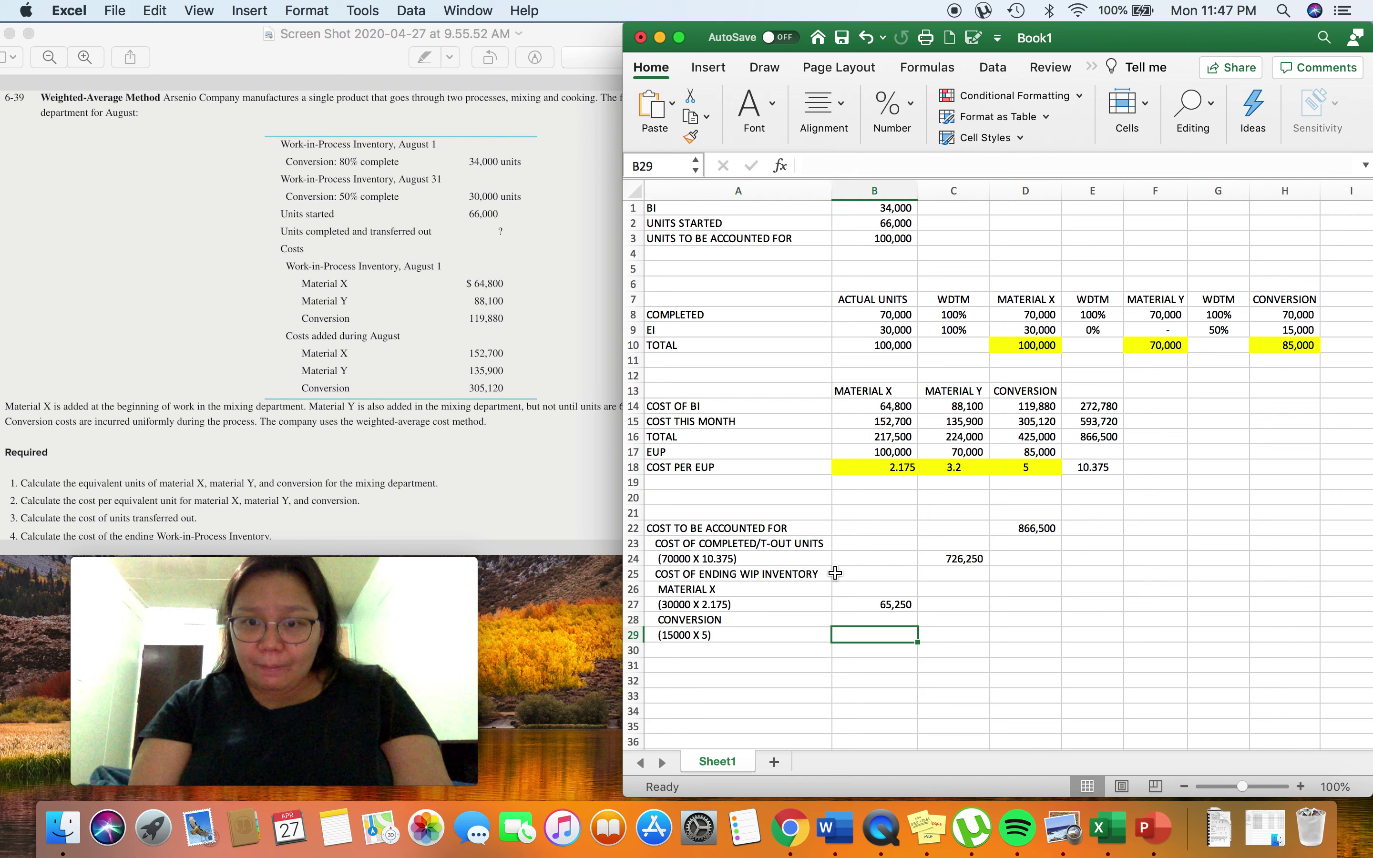
{"action": "type", "text": "="}
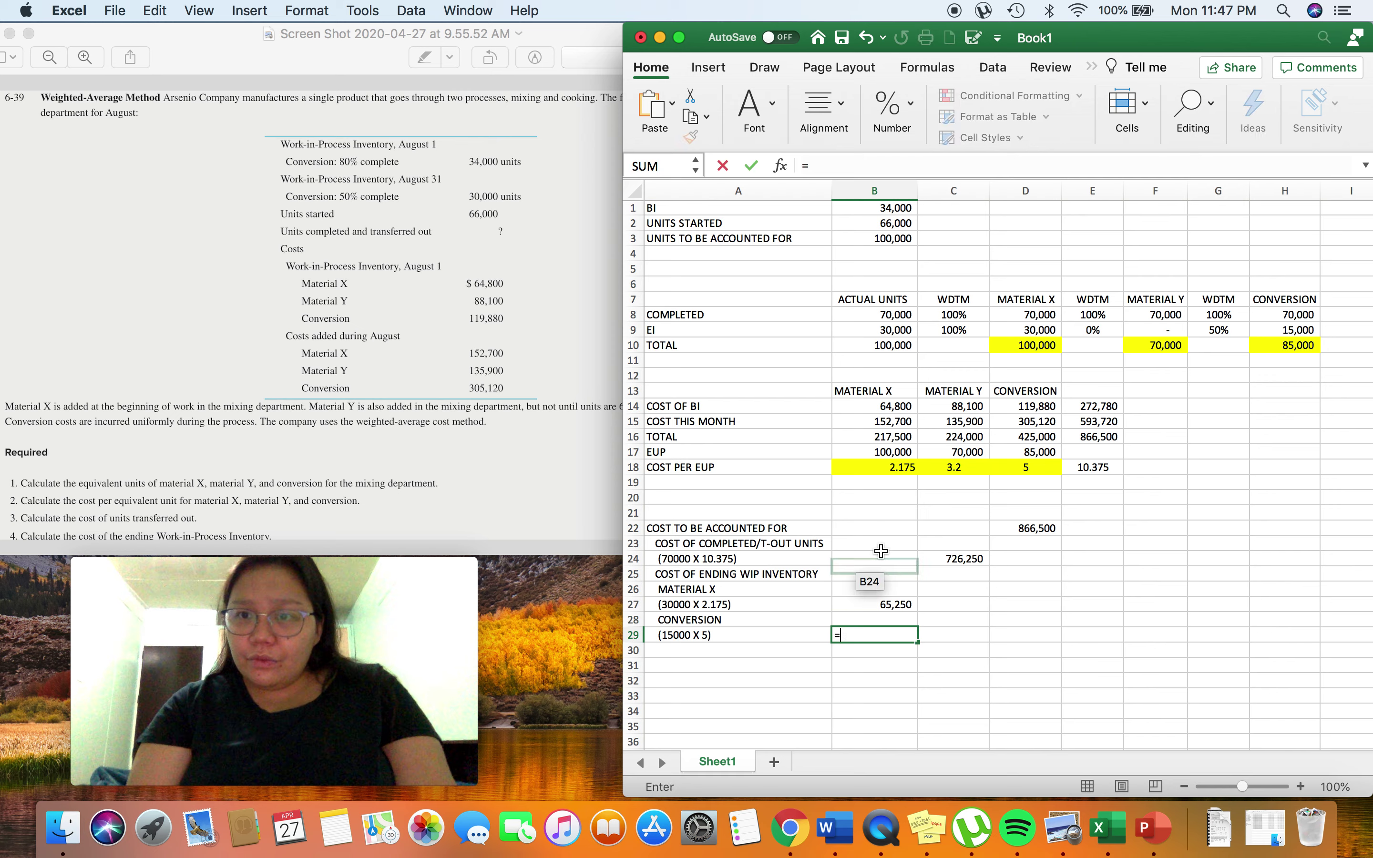
{"action": "left_click", "coordinate": [1293, 335]}
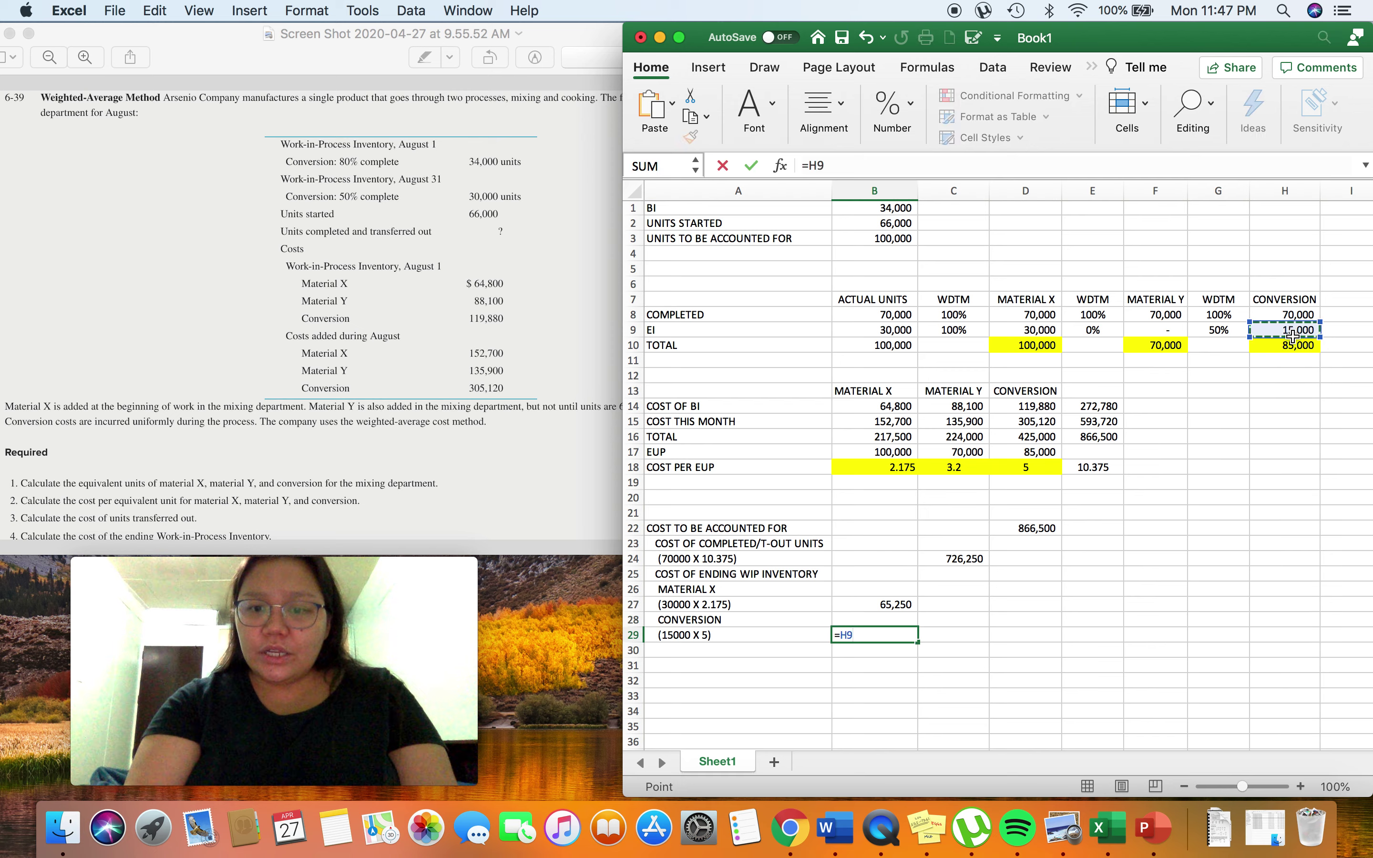
{"action": "type", "text": "*"}
{"action": "left_click", "coordinate": [1025, 467]}
{"action": "key", "text": "Return"}
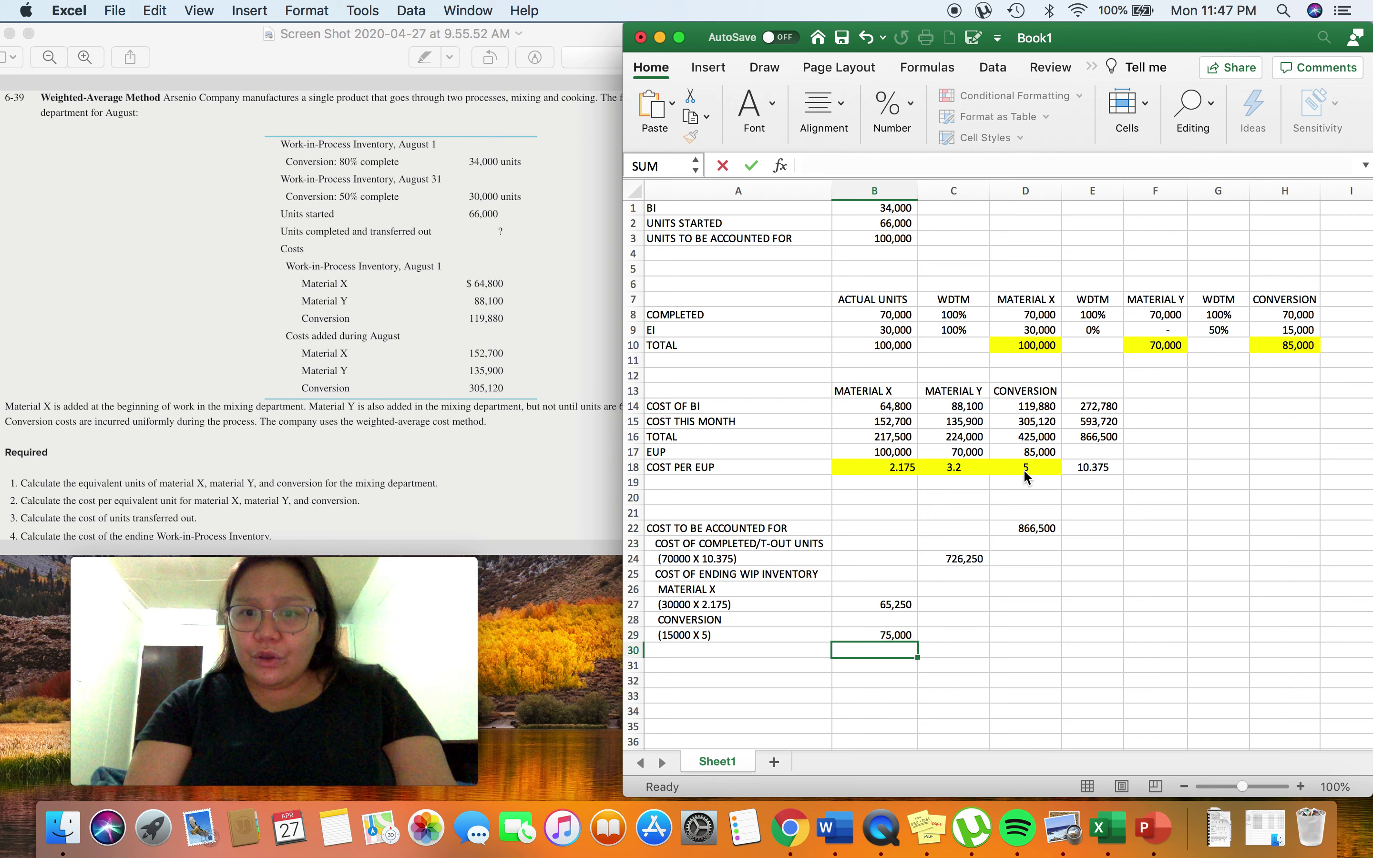
Step: Total the ending inventory's Material X and conversion costs in C29 with the formula =SUM(B27:B29)
{"action": "left_click", "coordinate": [958, 636]}
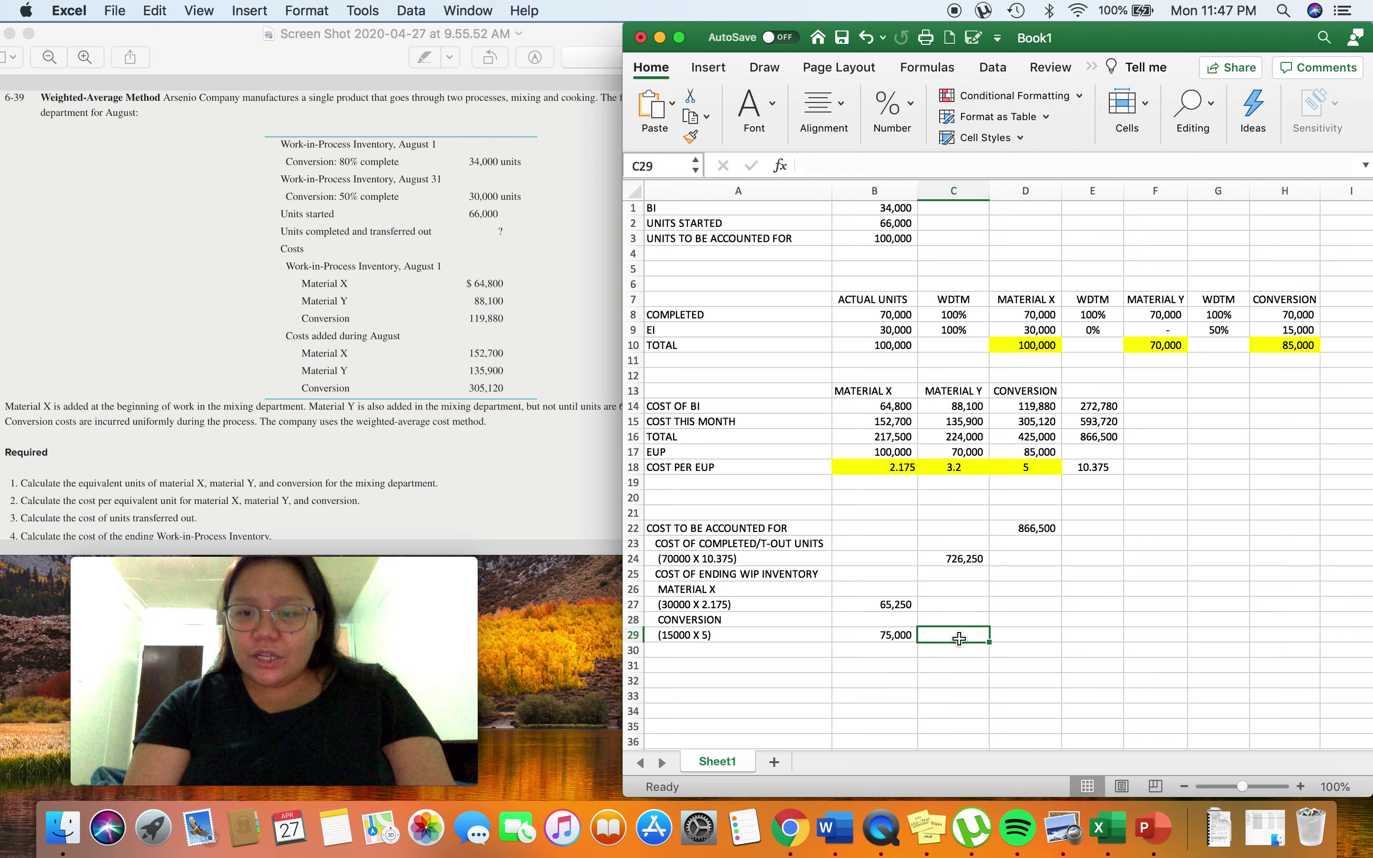
{"action": "type", "text": "=SUM("}
{"action": "key", "text": "Left"}
{"action": "key", "text": "shift+Up"}
{"action": "key", "text": "shift+Up"}
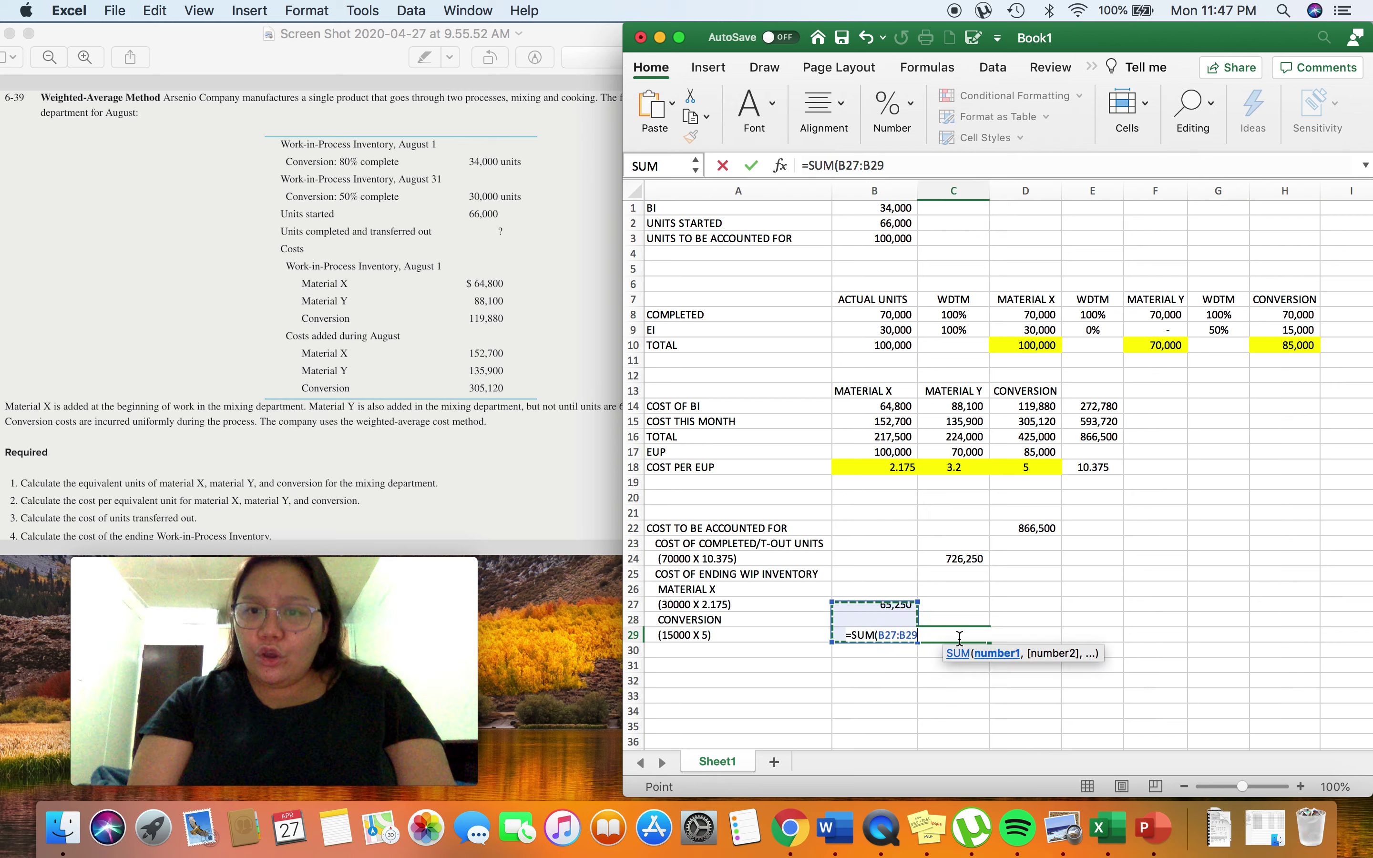
{"action": "key", "text": "Return"}
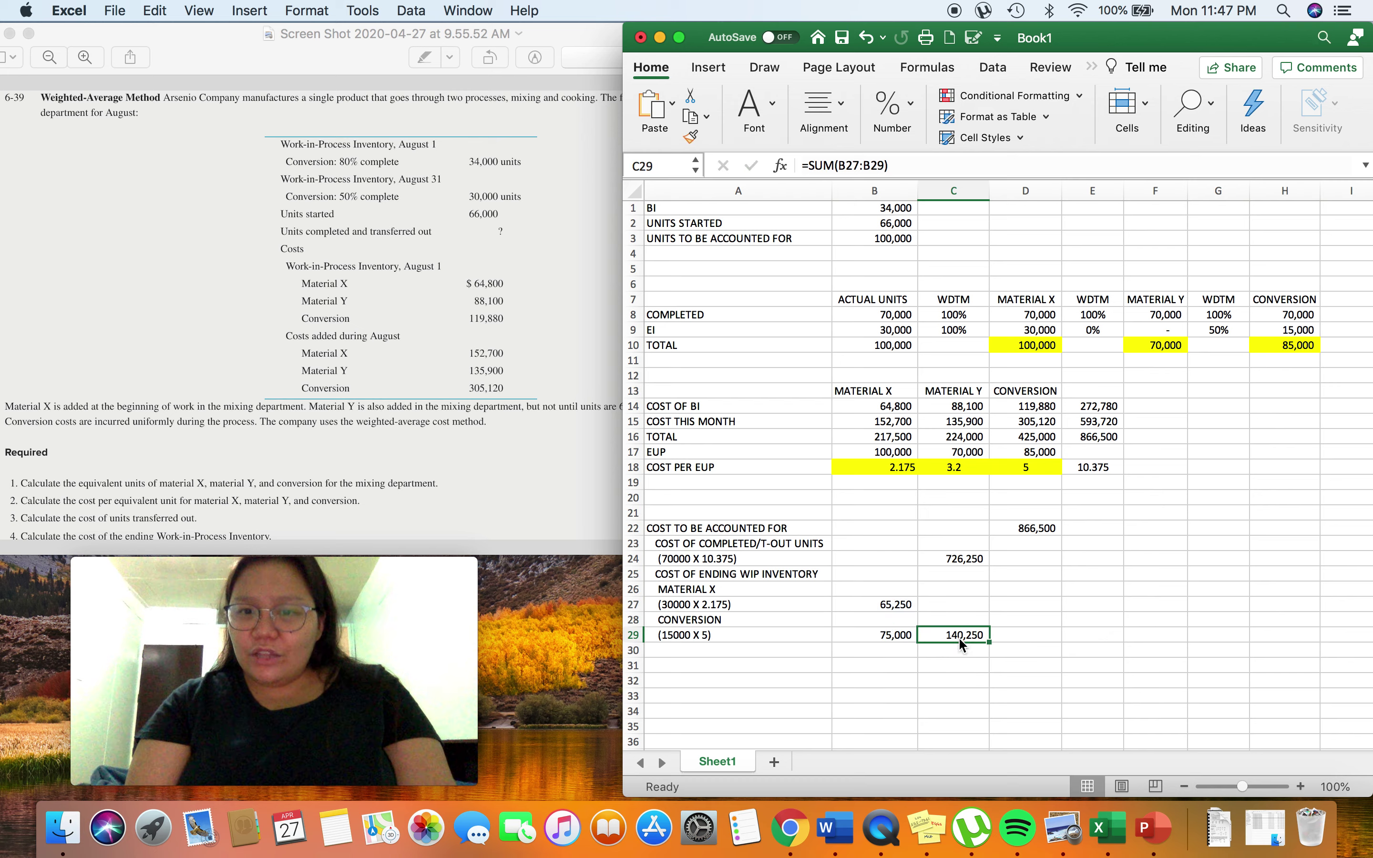
Step: Add the ending inventory and transferred-out costs in D29 with the formula =SUM(C29,C24)
{"action": "key", "text": "Right"}
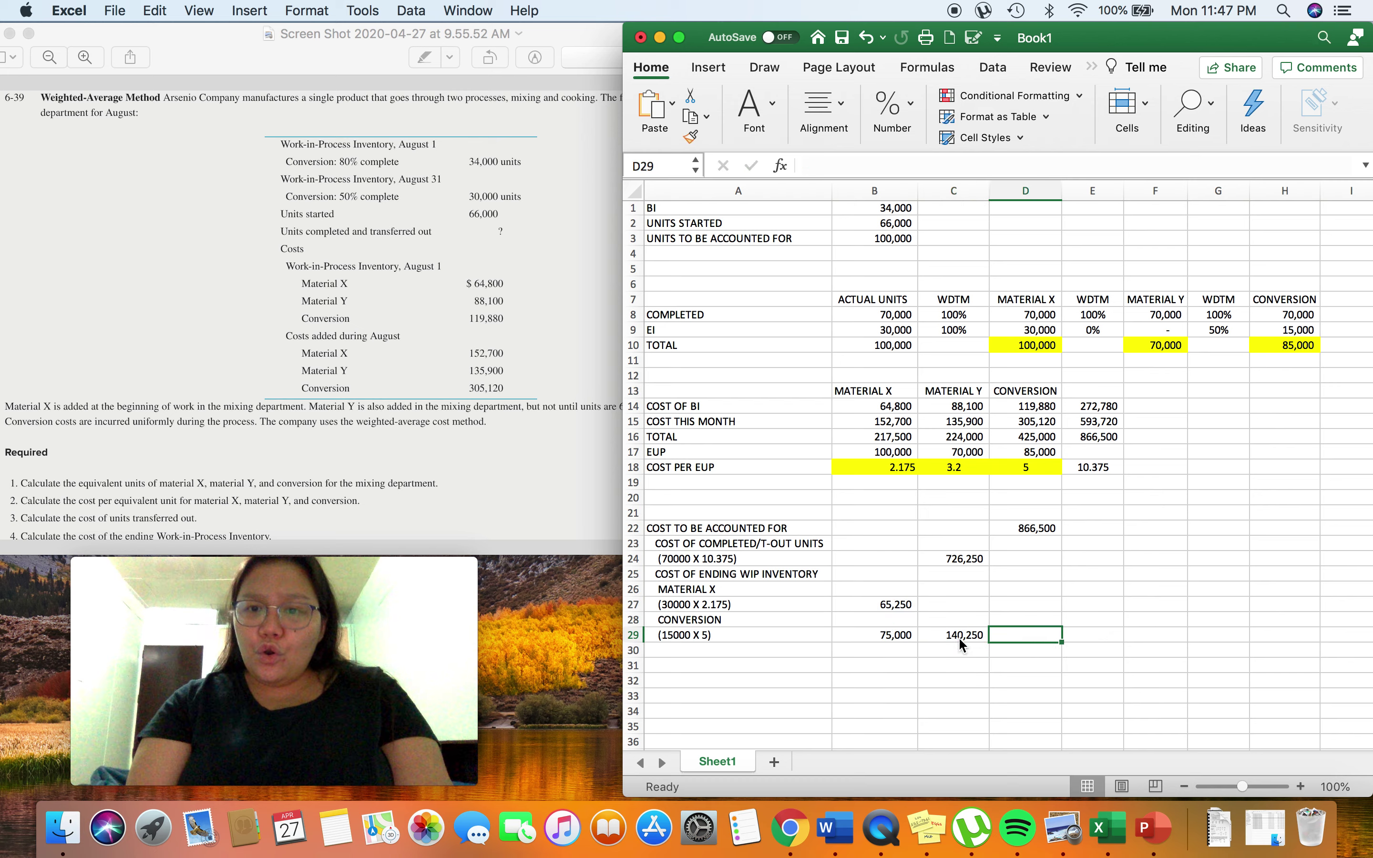
{"action": "key", "text": "Left"}
{"action": "key", "text": "Right"}
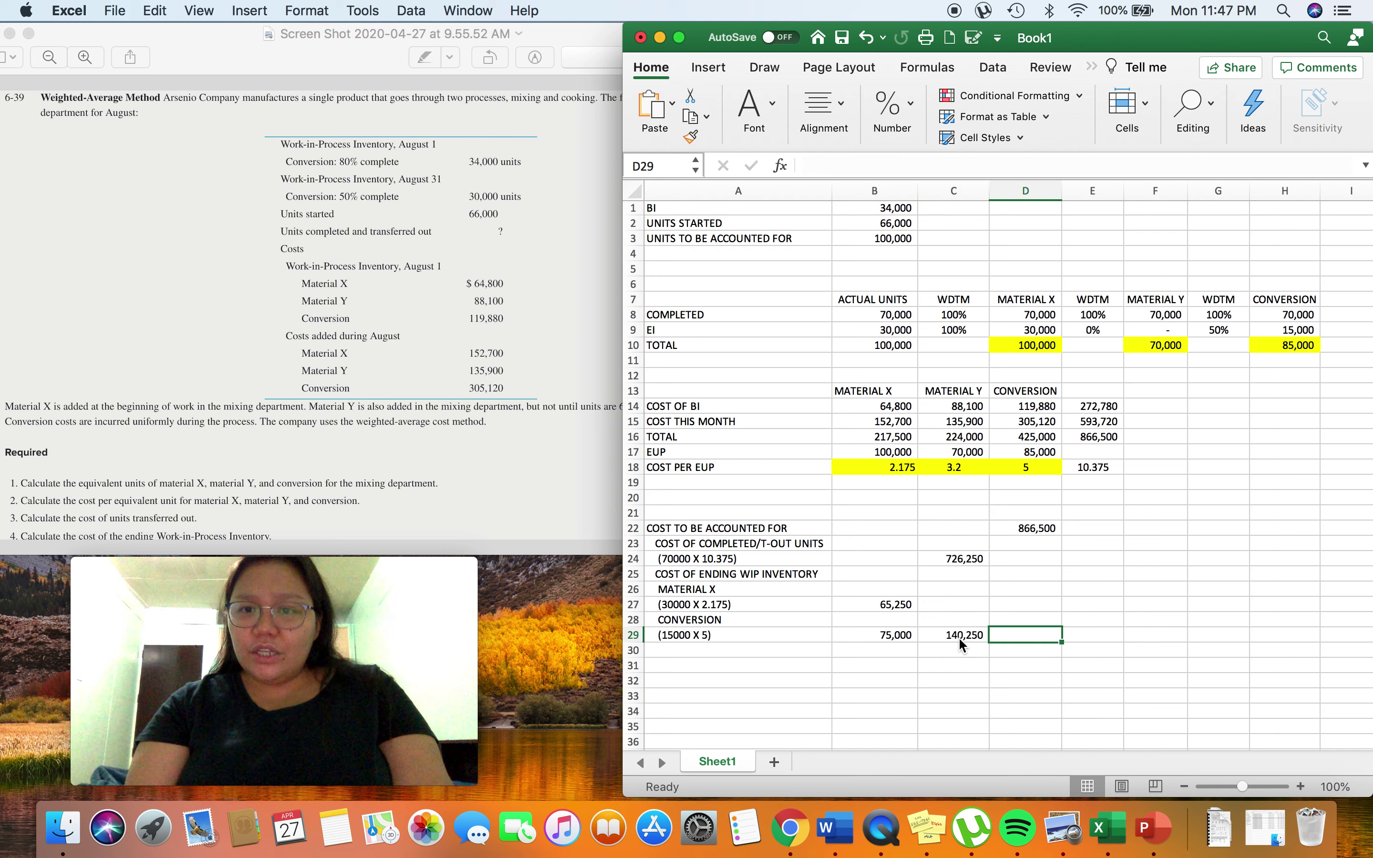
{"action": "type", "text": "=SUM("}
{"action": "left_click", "coordinate": [959, 638]}
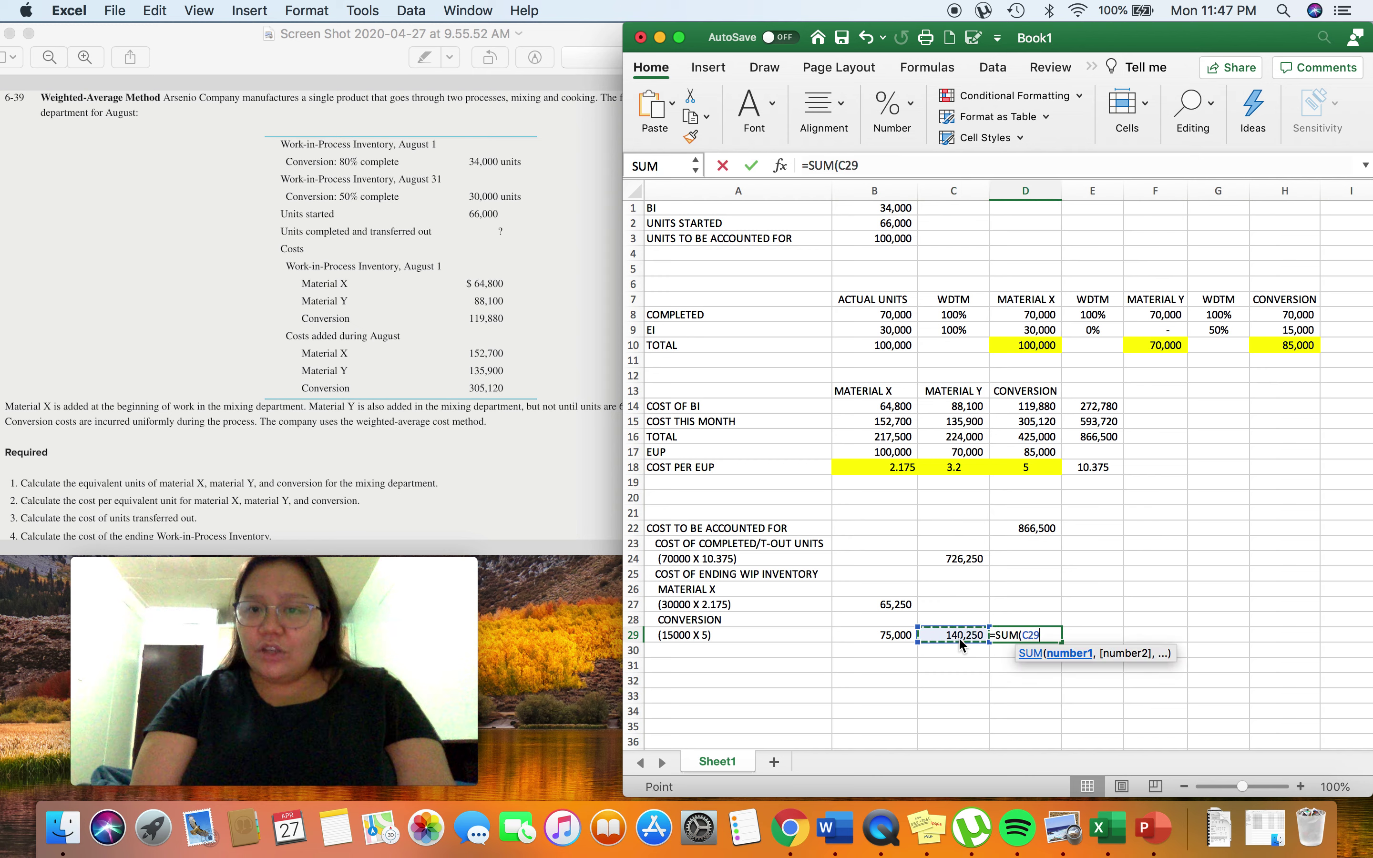
{"action": "type", "text": ","}
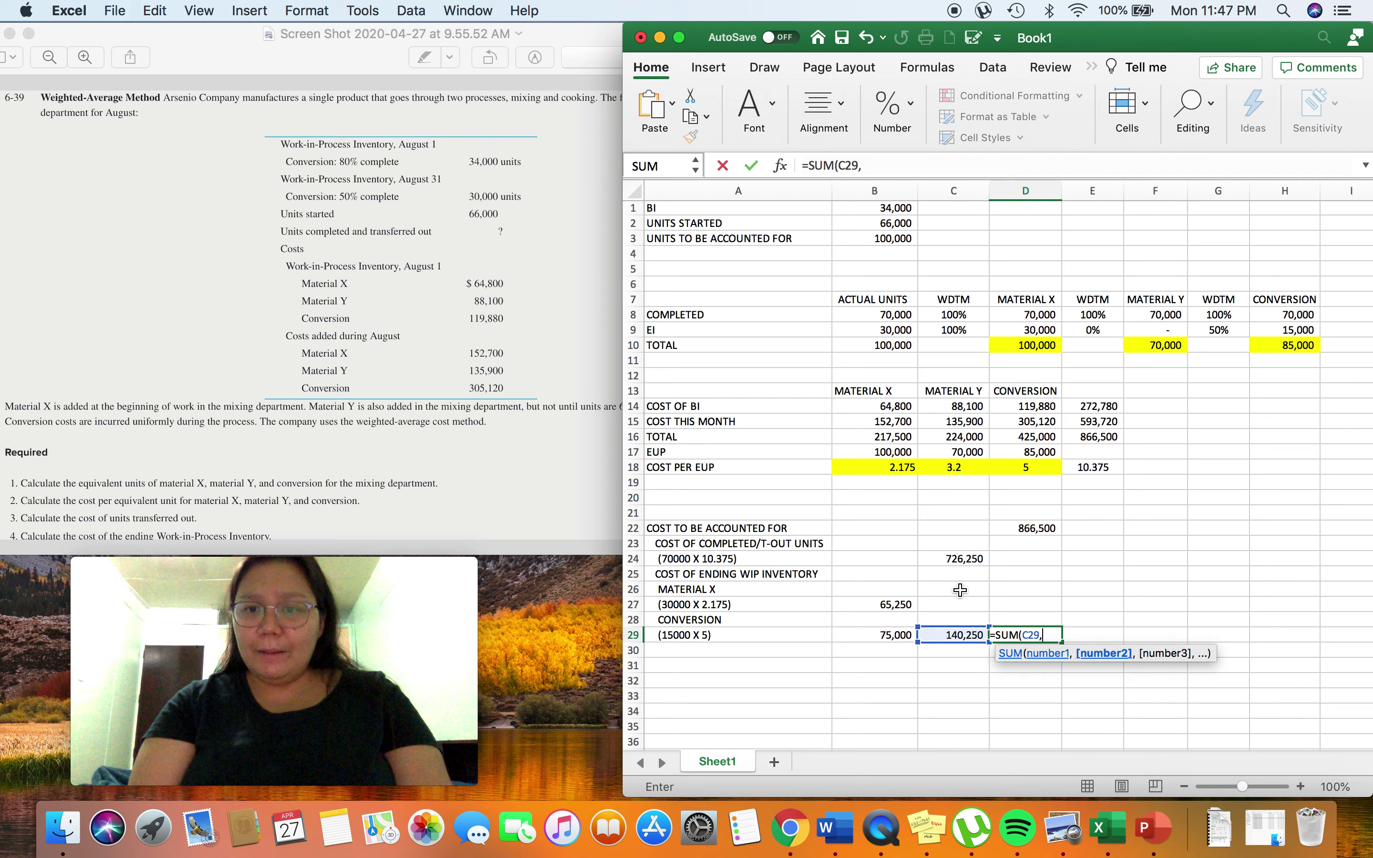
{"action": "left_click", "coordinate": [963, 559]}
{"action": "key", "text": "Return"}
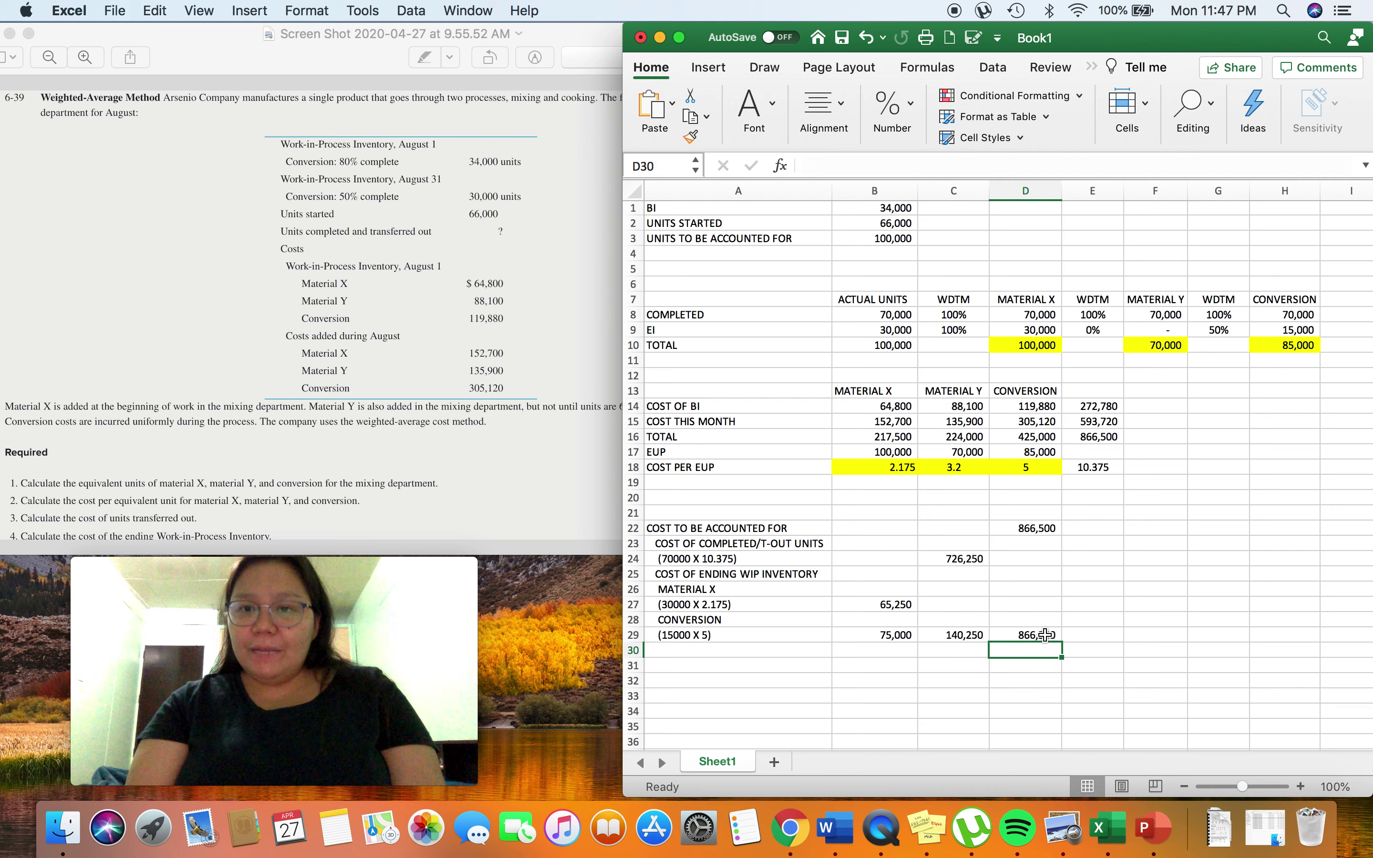
{"action": "left_click", "coordinate": [1045, 634]}
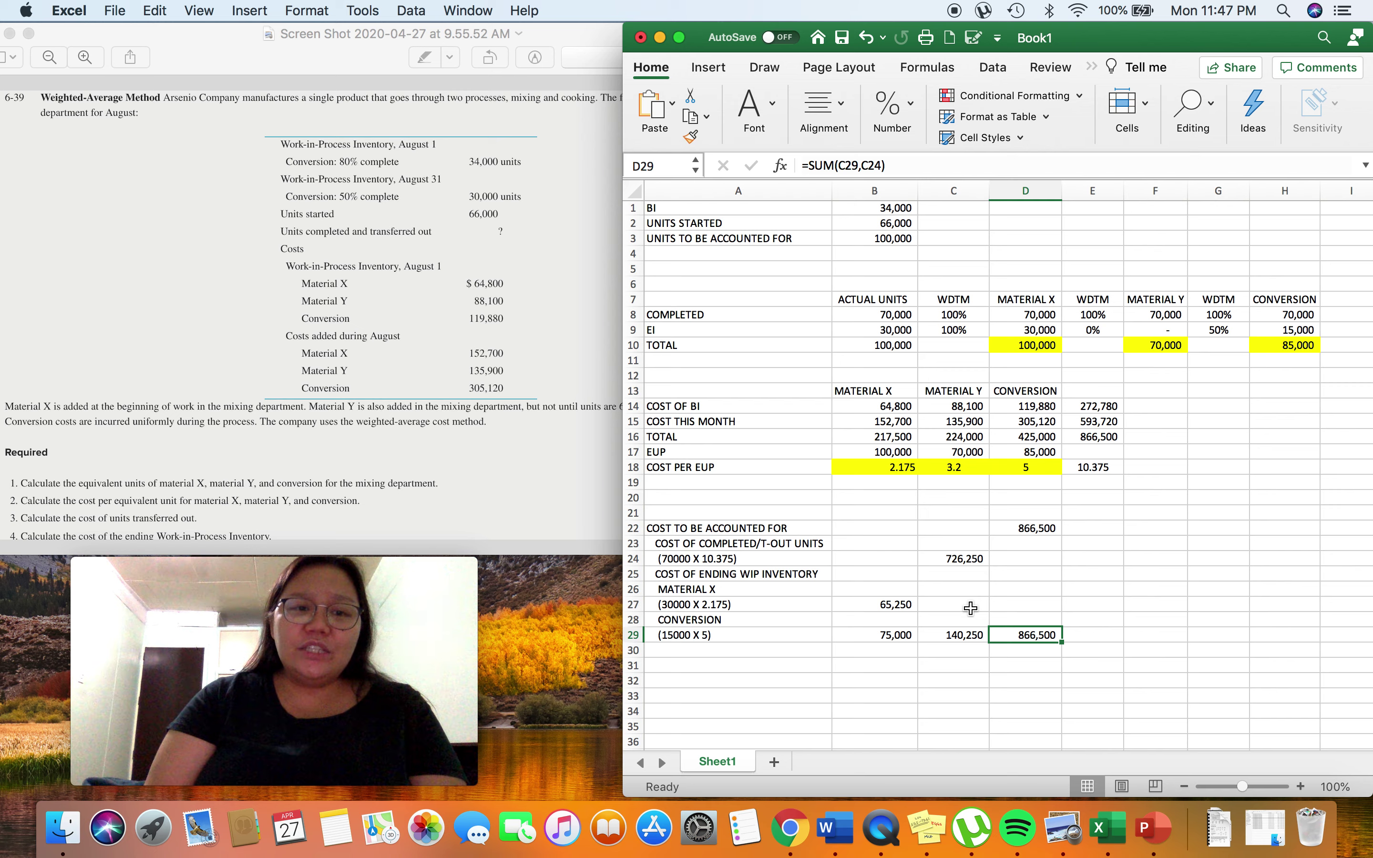
Step: Highlight the transferred-out cost in C24 and the ending inventory cost in C29 with yellow fill
{"action": "left_click", "coordinate": [958, 561]}
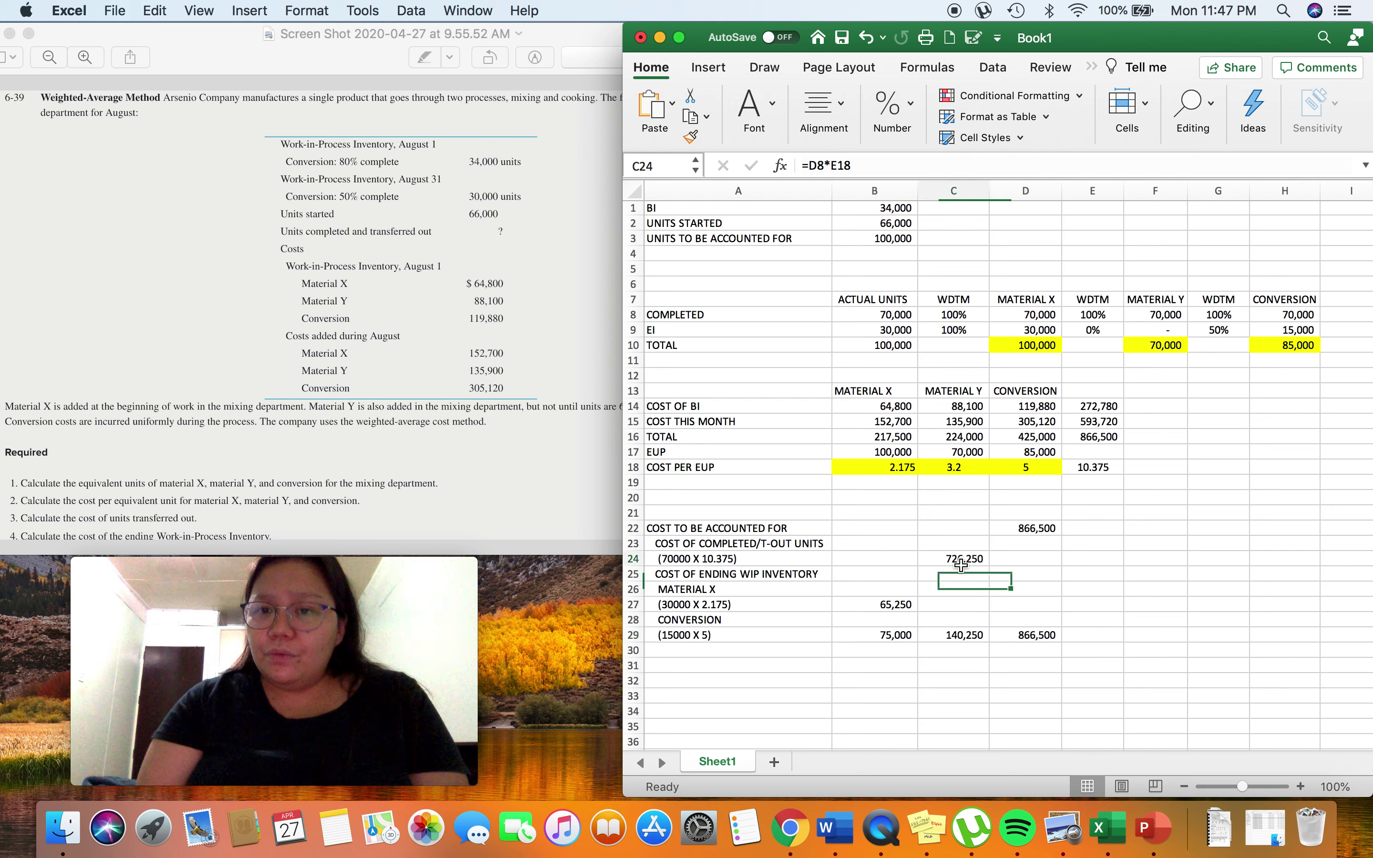
{"action": "left_click", "coordinate": [775, 126]}
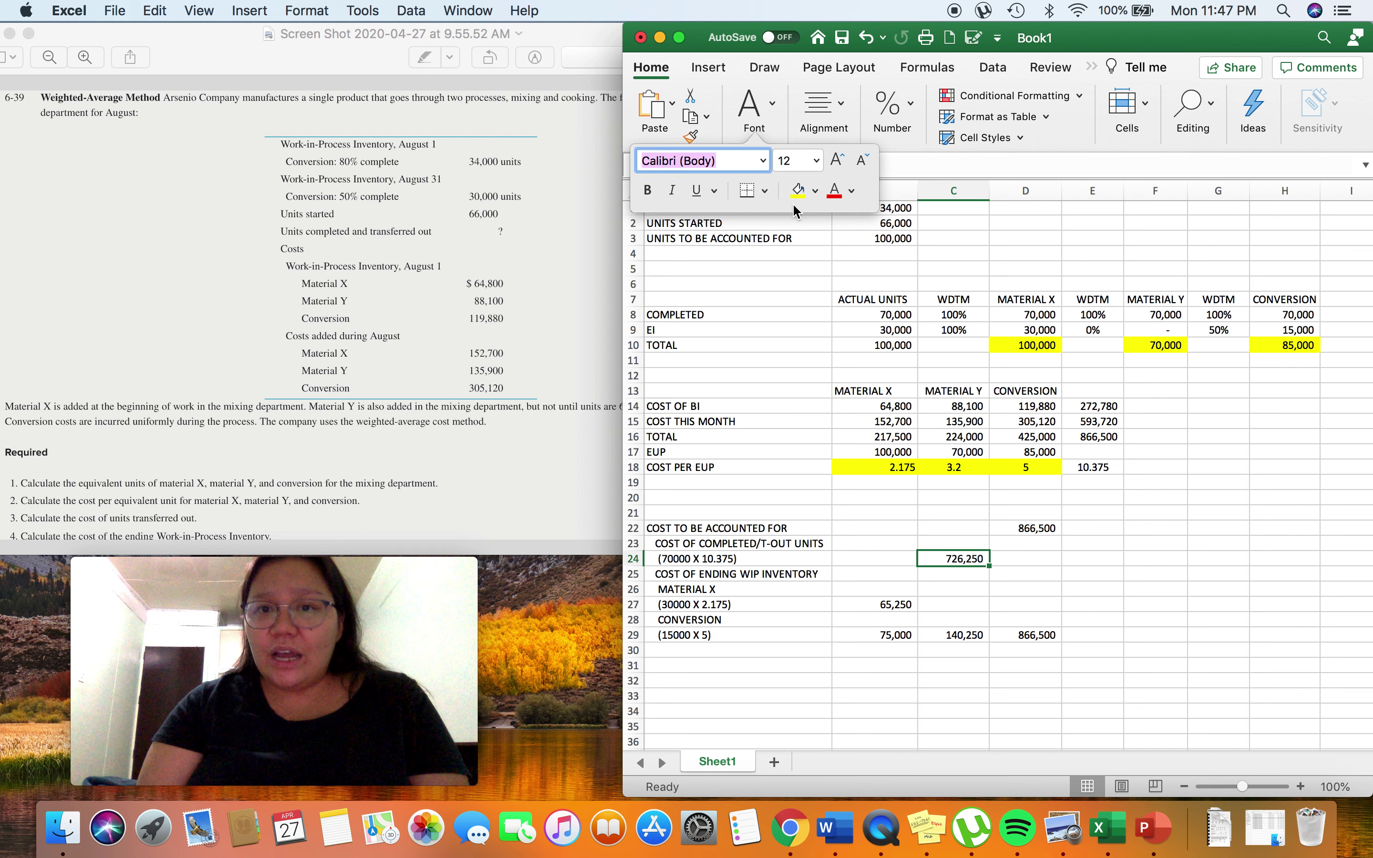
{"action": "left_click", "coordinate": [797, 193]}
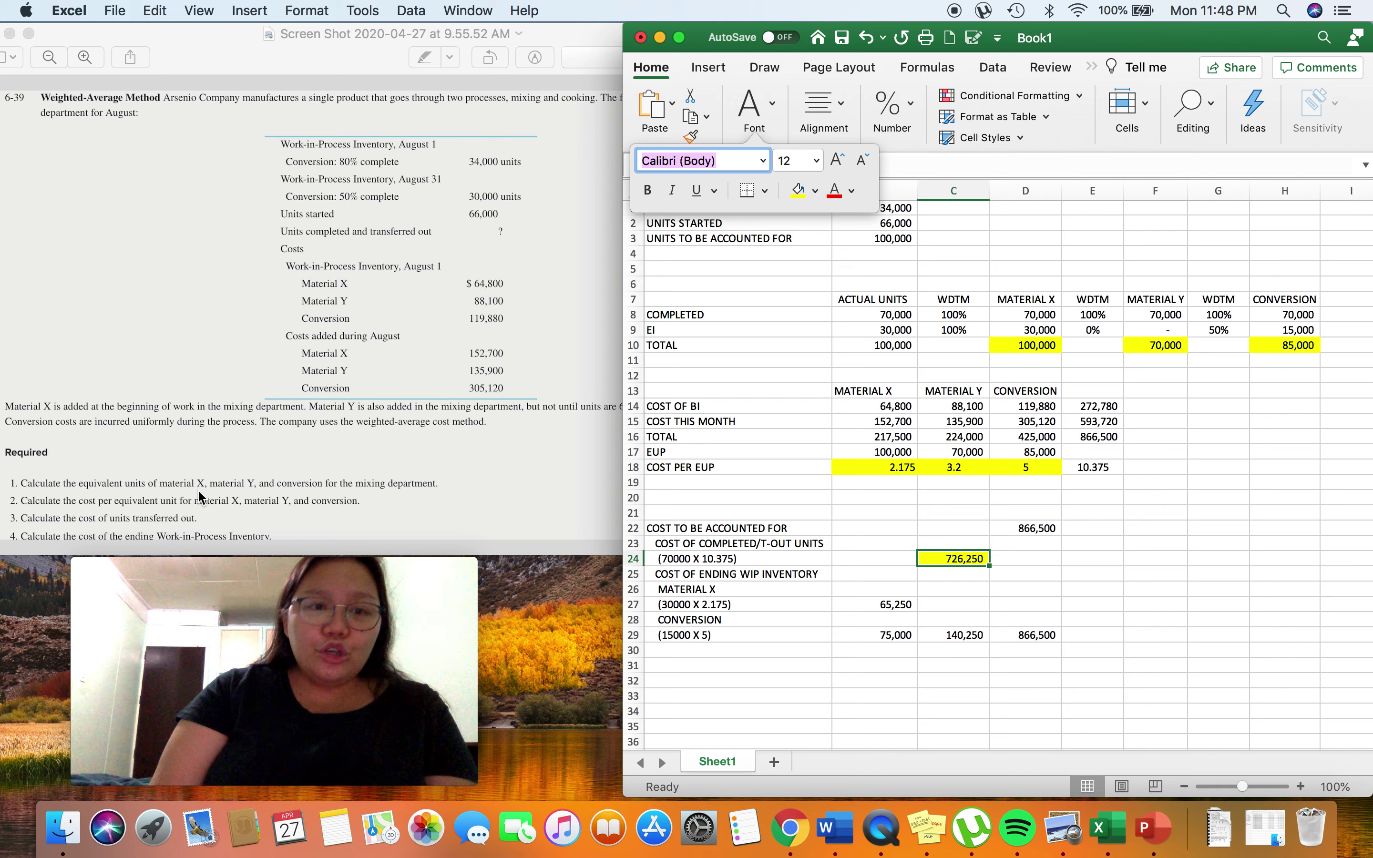
{"action": "left_click", "coordinate": [964, 633]}
{"action": "left_click", "coordinate": [770, 104]}
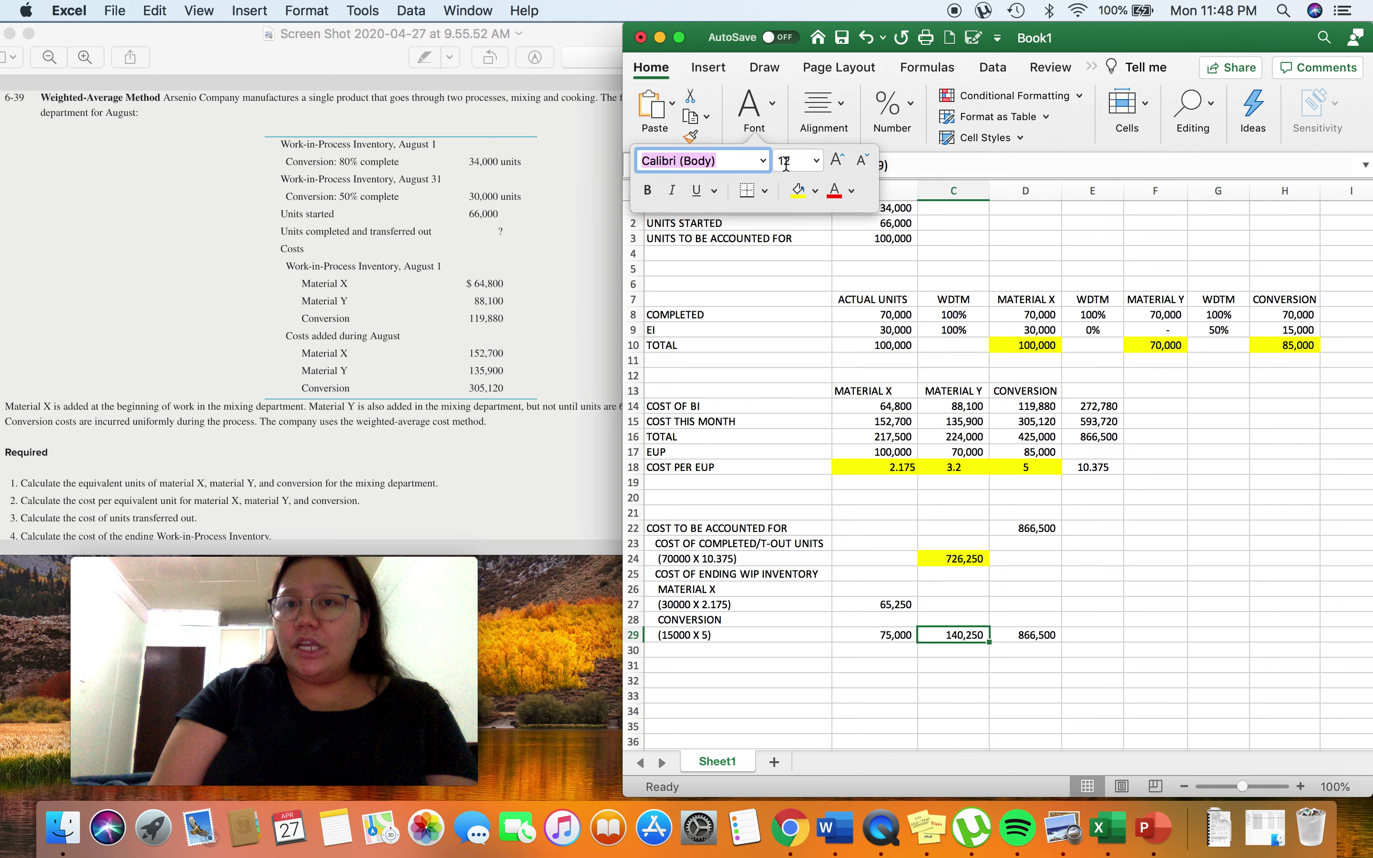
{"action": "left_click", "coordinate": [798, 190]}
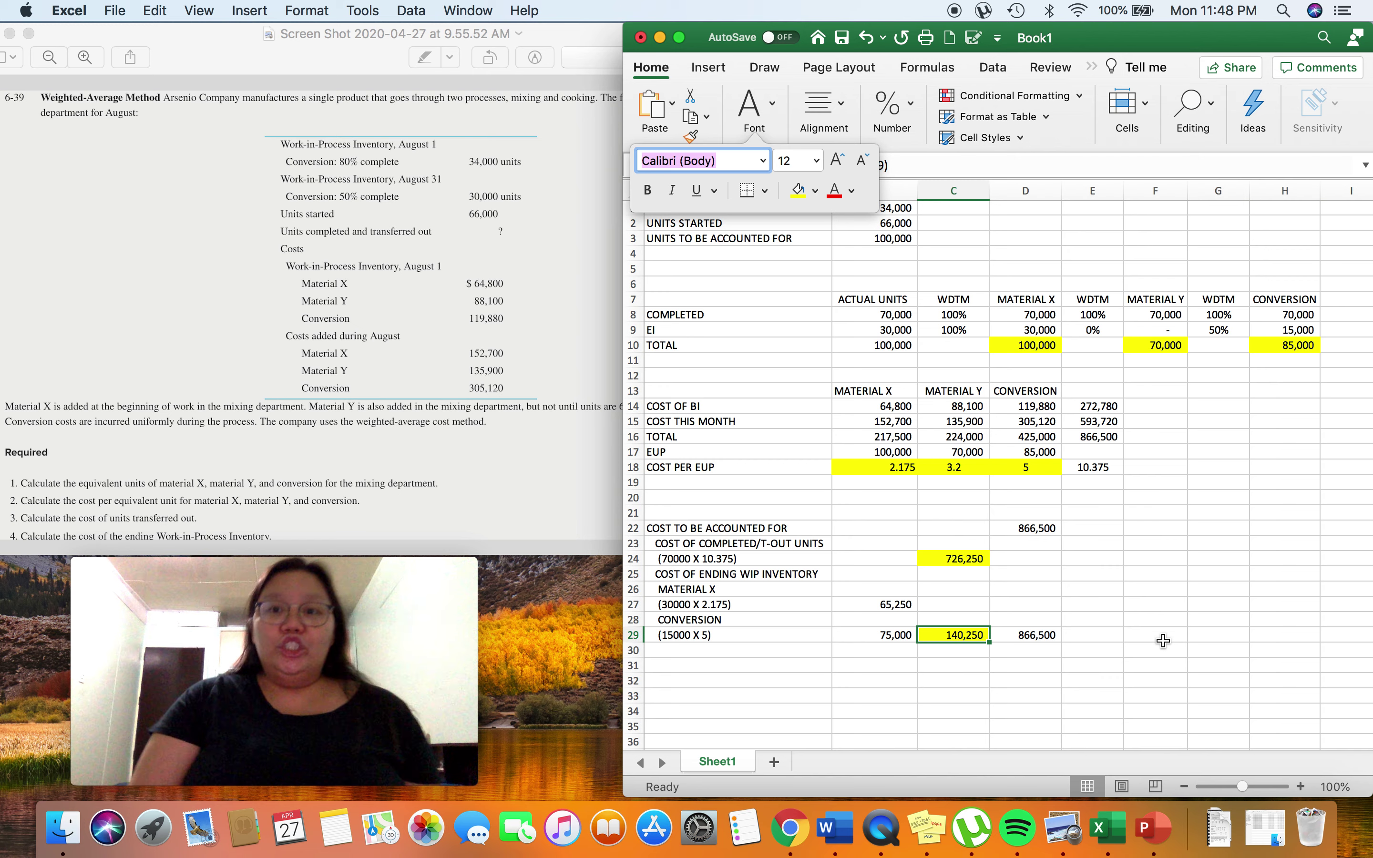
Step: Review the equivalent units, cost per equivalent unit, cost computation notes and the total of the assigned costs in D29
{"action": "left_click", "coordinate": [1027, 302]}
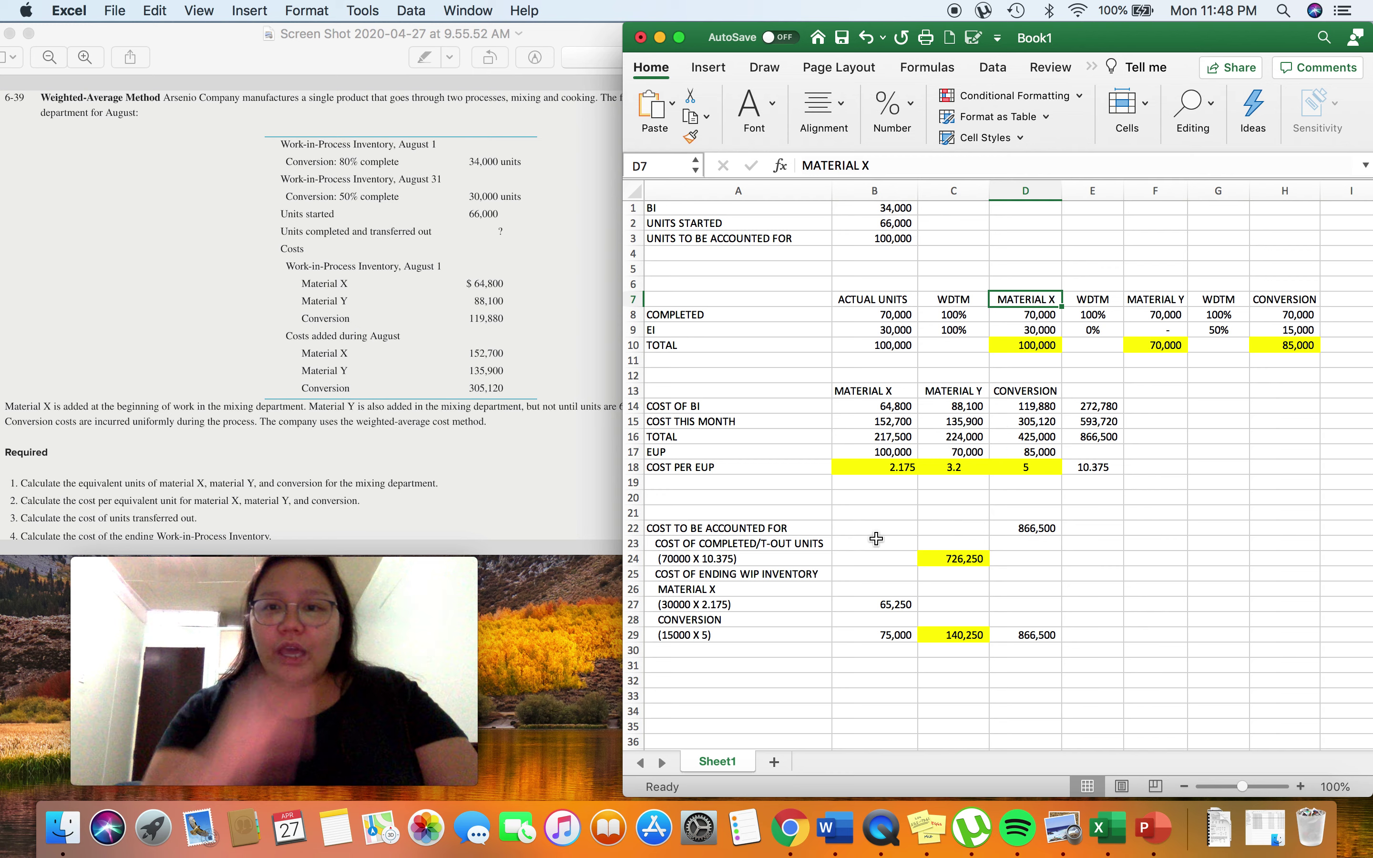
{"action": "left_click", "coordinate": [892, 465]}
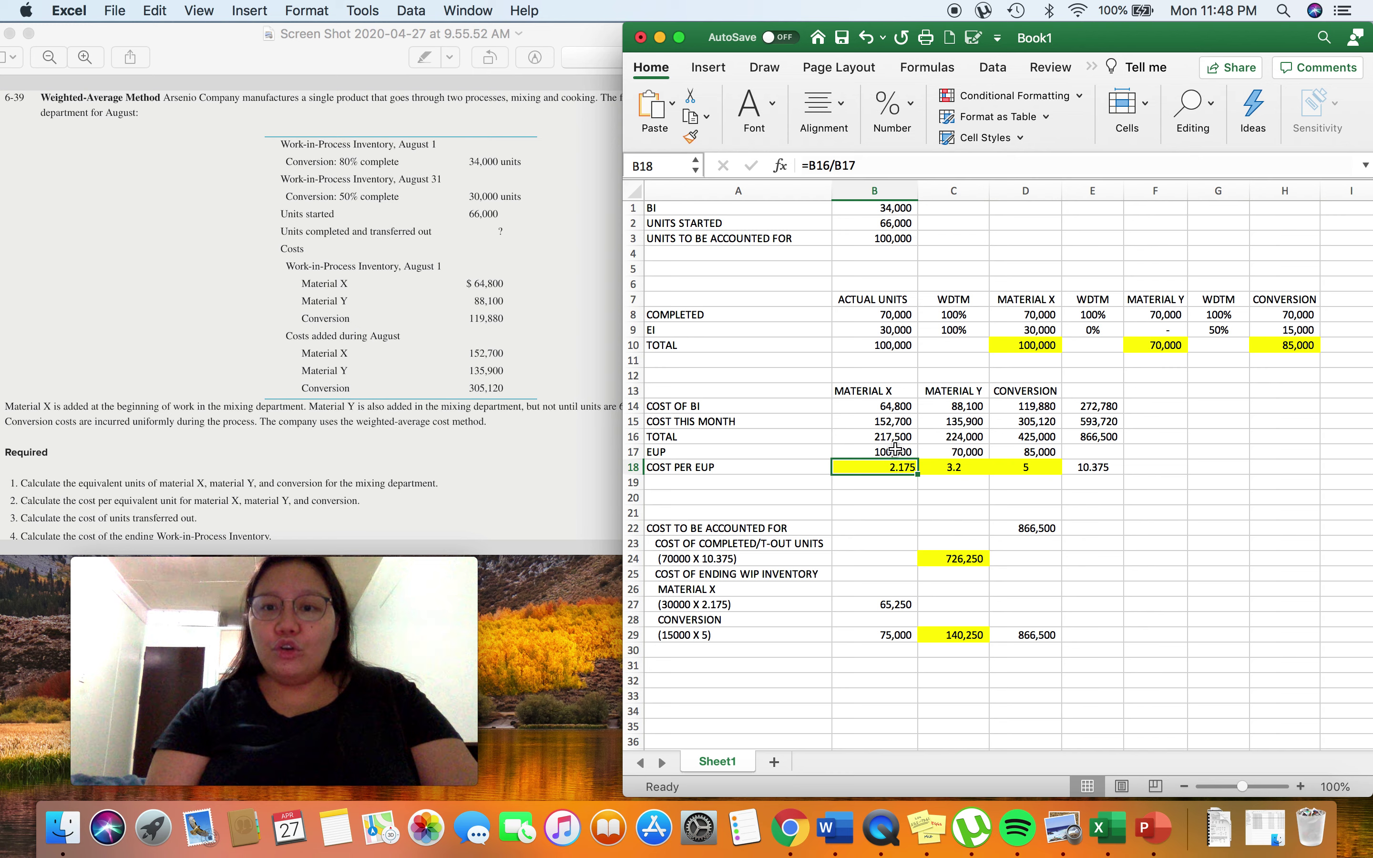
{"action": "left_click", "coordinate": [895, 451]}
{"action": "left_click", "coordinate": [892, 438]}
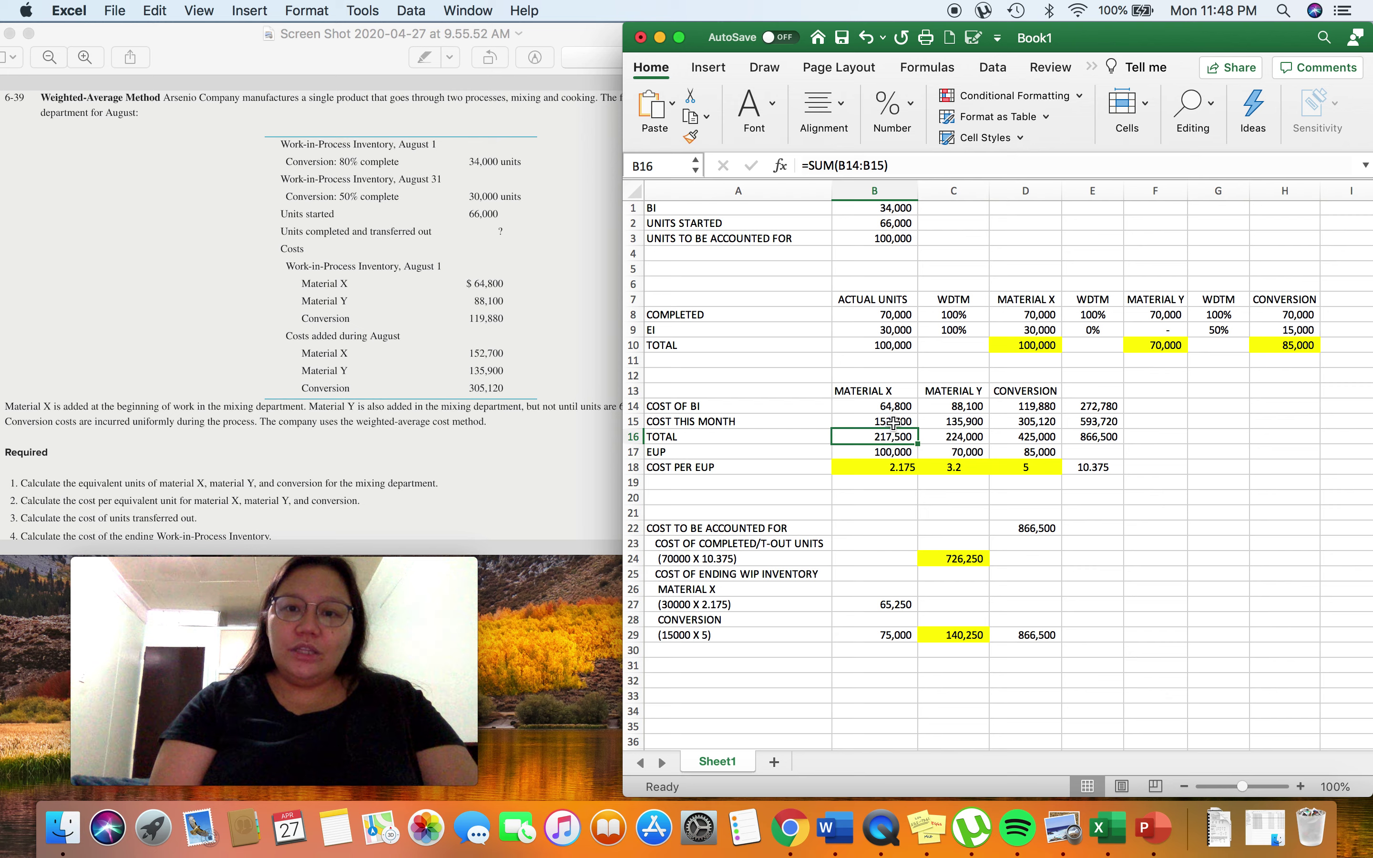
{"action": "left_click", "coordinate": [895, 423]}
{"action": "left_click", "coordinate": [744, 426]}
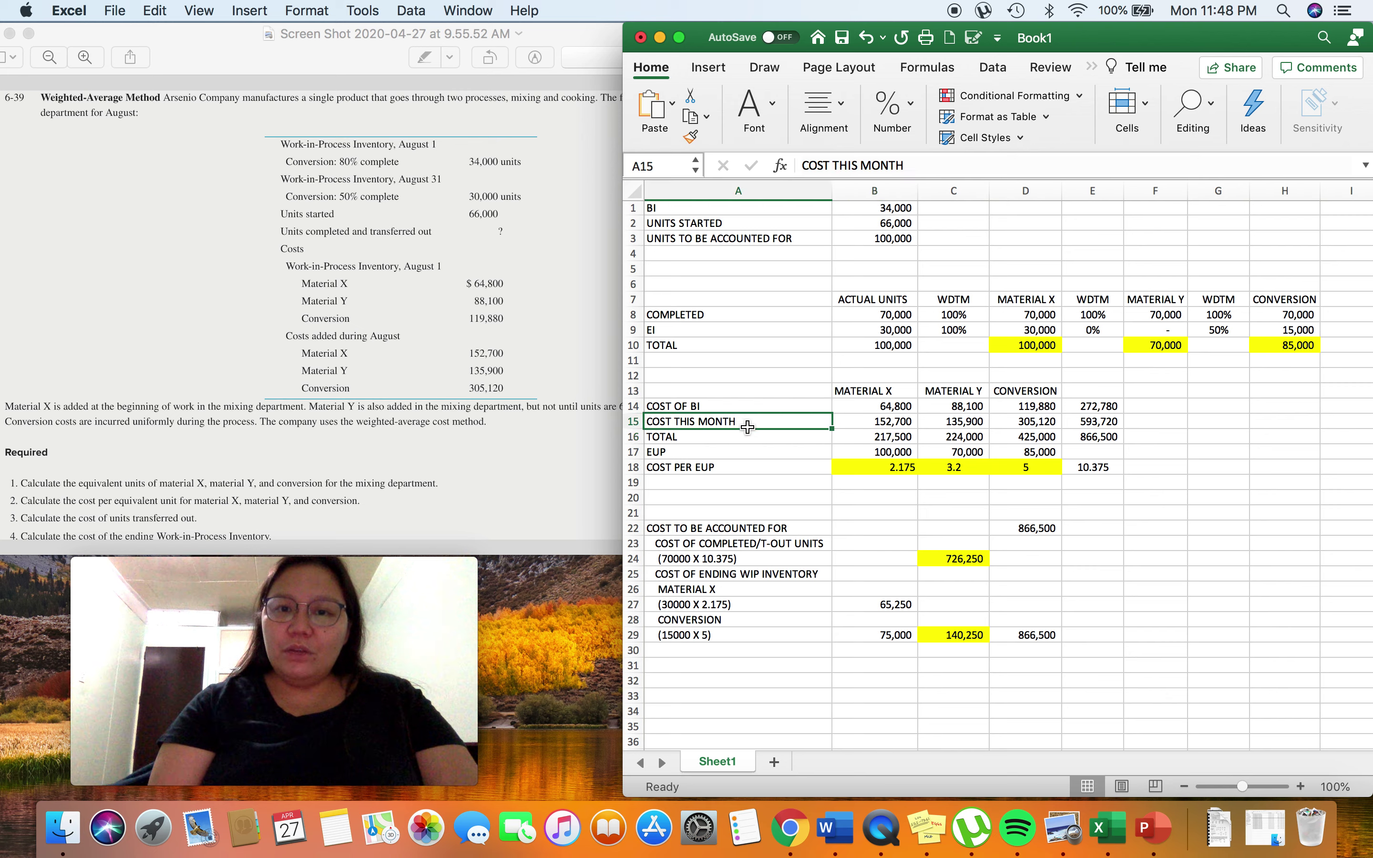
{"action": "left_click", "coordinate": [891, 452]}
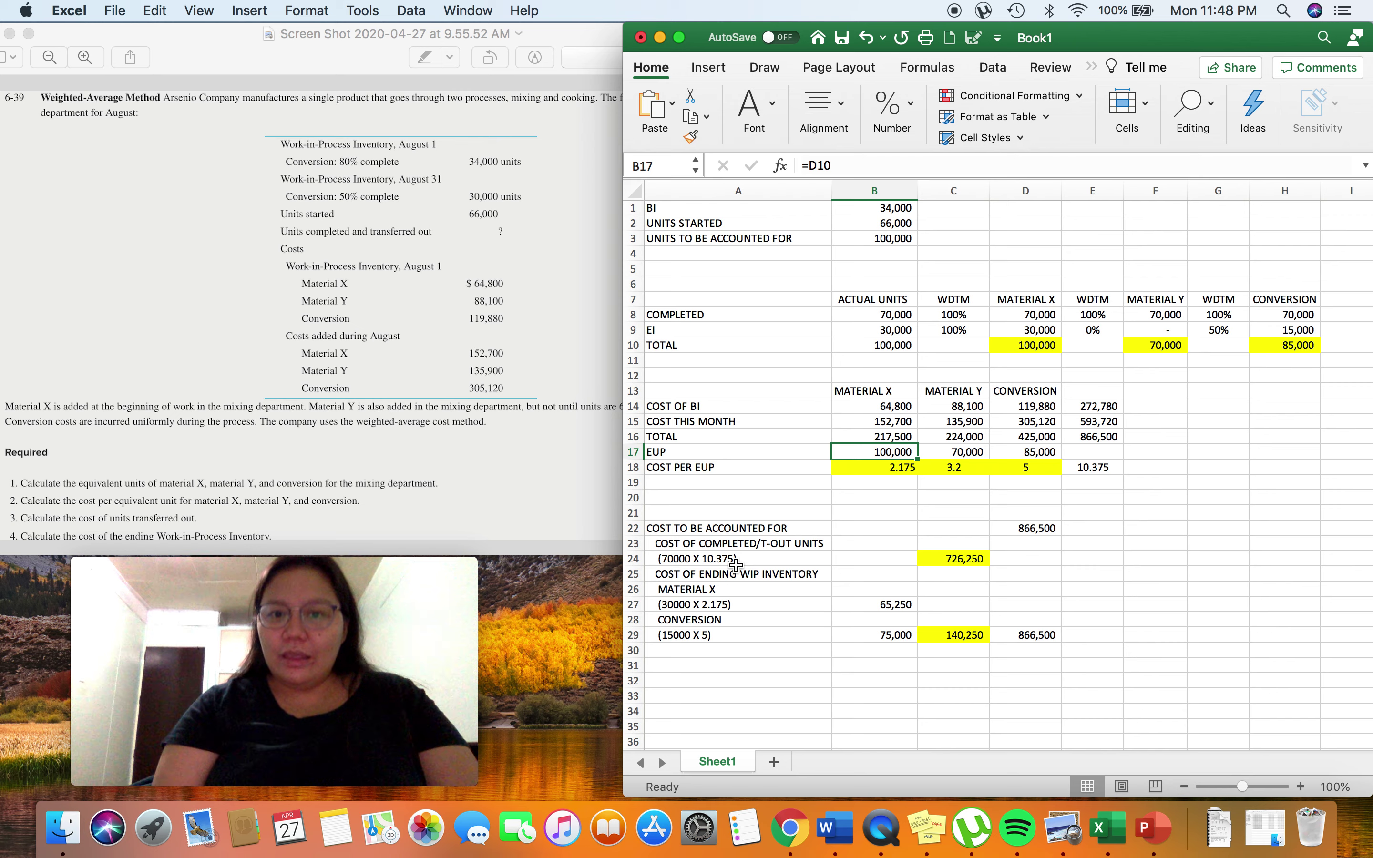
{"action": "left_click", "coordinate": [683, 560]}
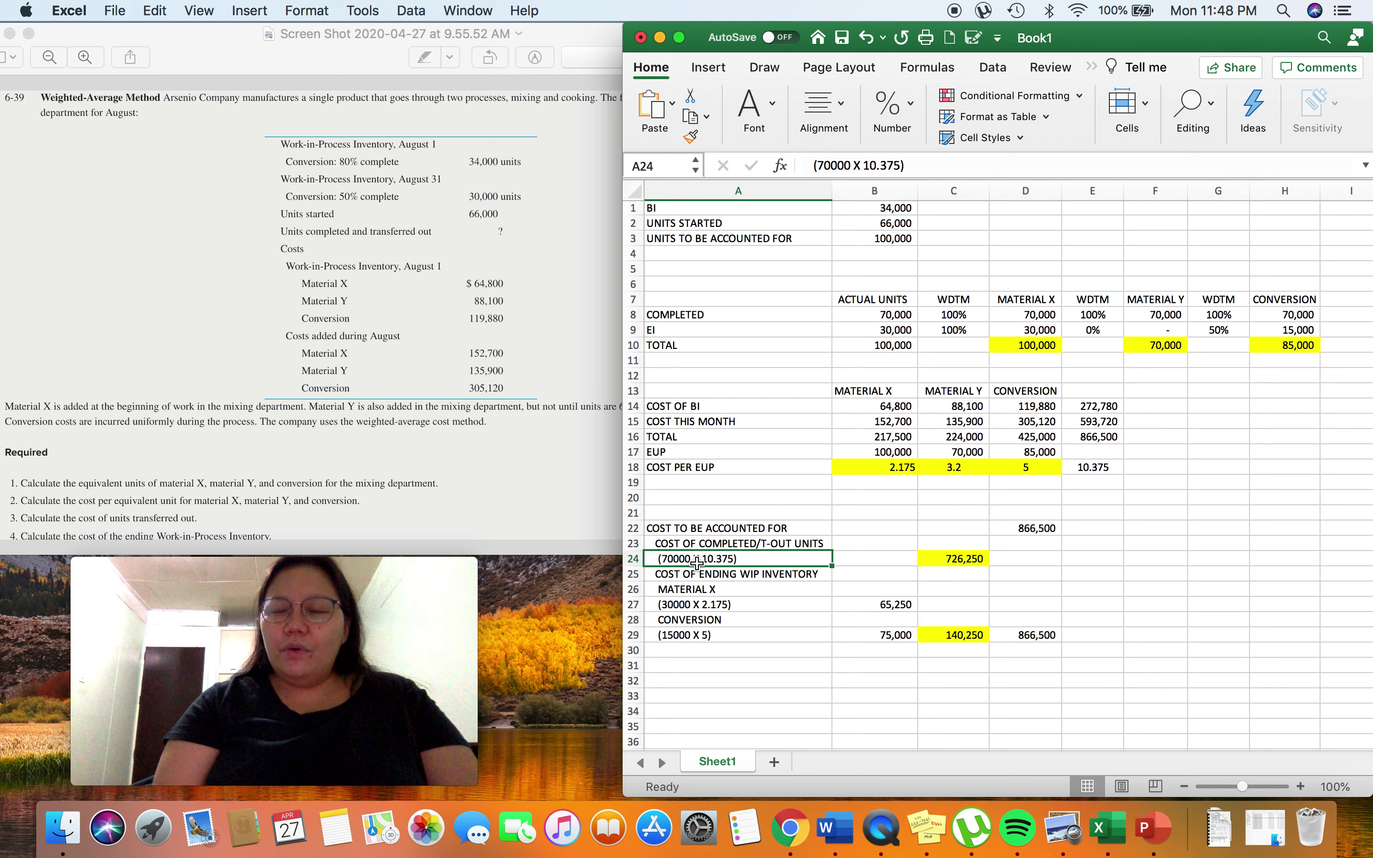
{"action": "left_click", "coordinate": [1046, 316]}
{"action": "left_click", "coordinate": [1202, 327]}
{"action": "left_click", "coordinate": [1291, 318]}
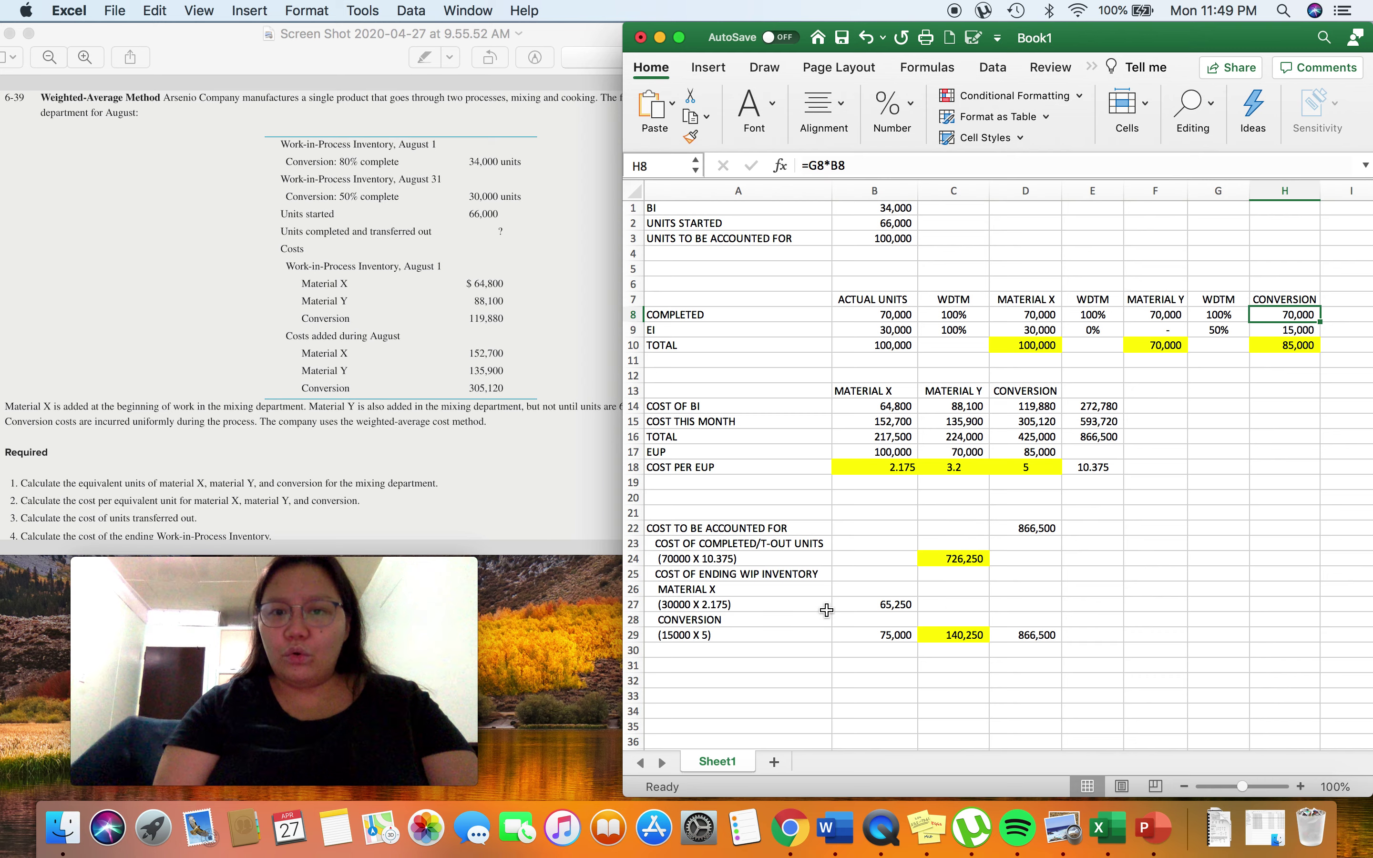
{"action": "left_click", "coordinate": [746, 636]}
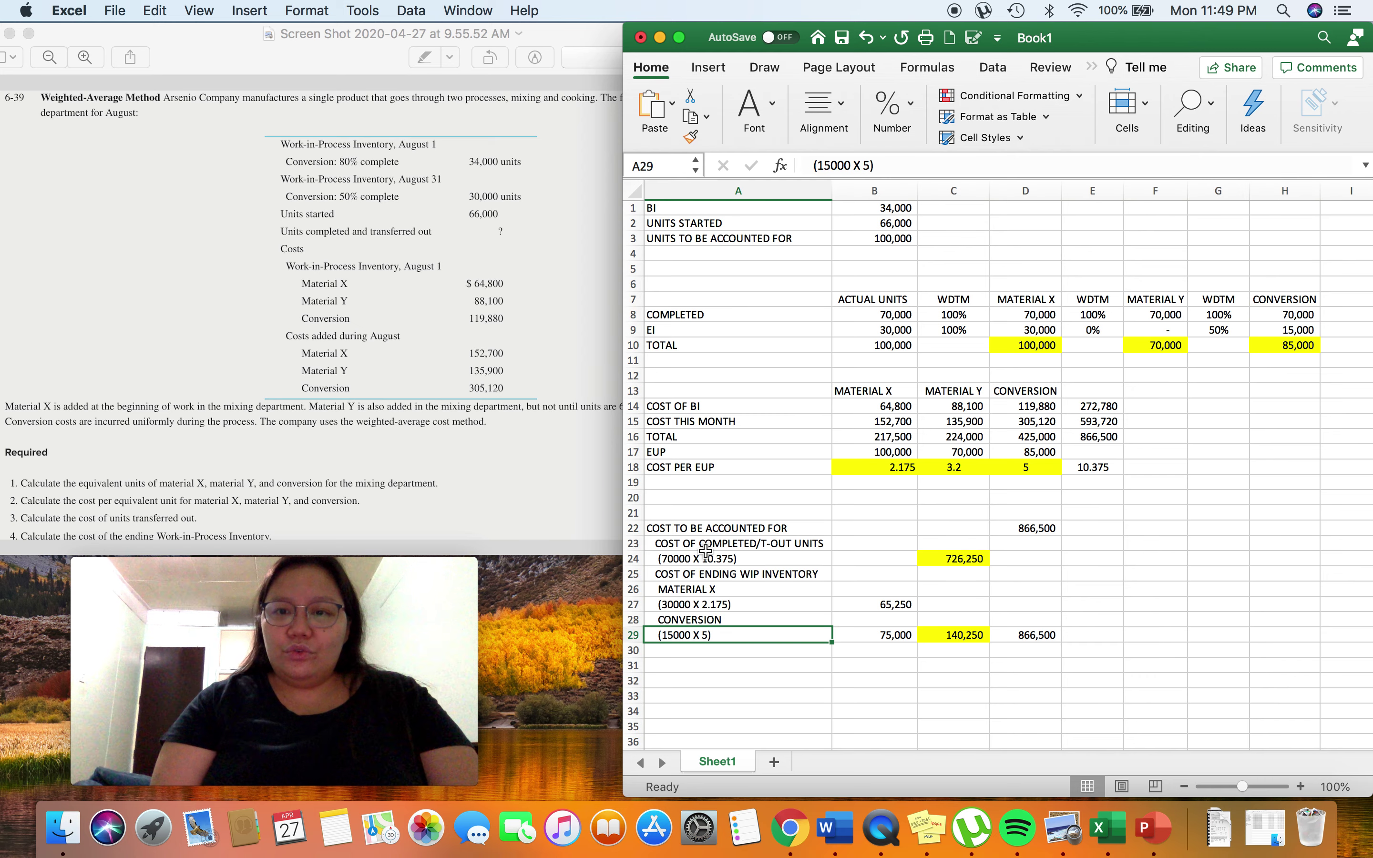
{"action": "left_click", "coordinate": [1029, 634]}
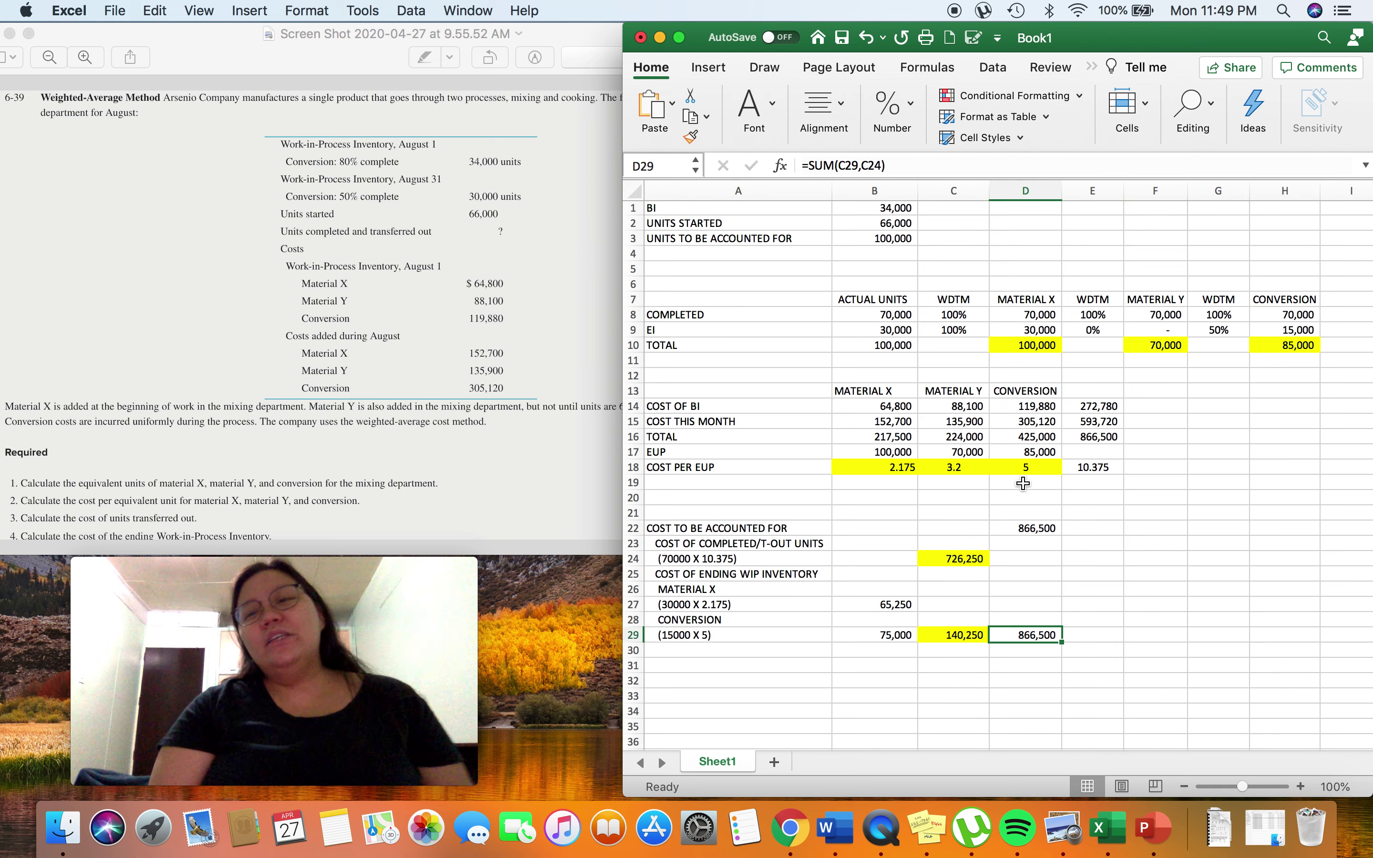
{"action": "scroll", "coordinate": [1023, 485], "scroll_direction": "up", "scroll_amount": 1}
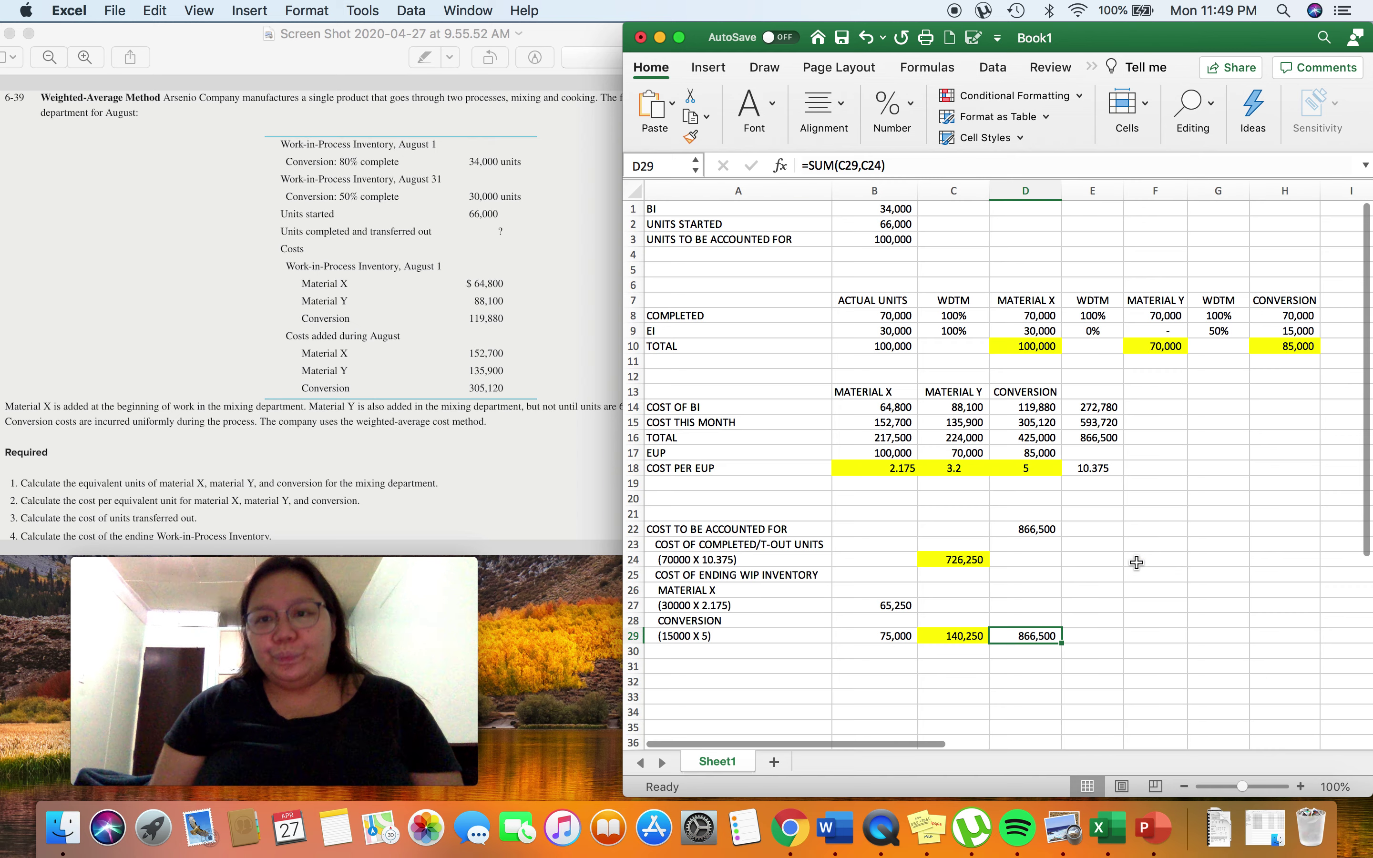